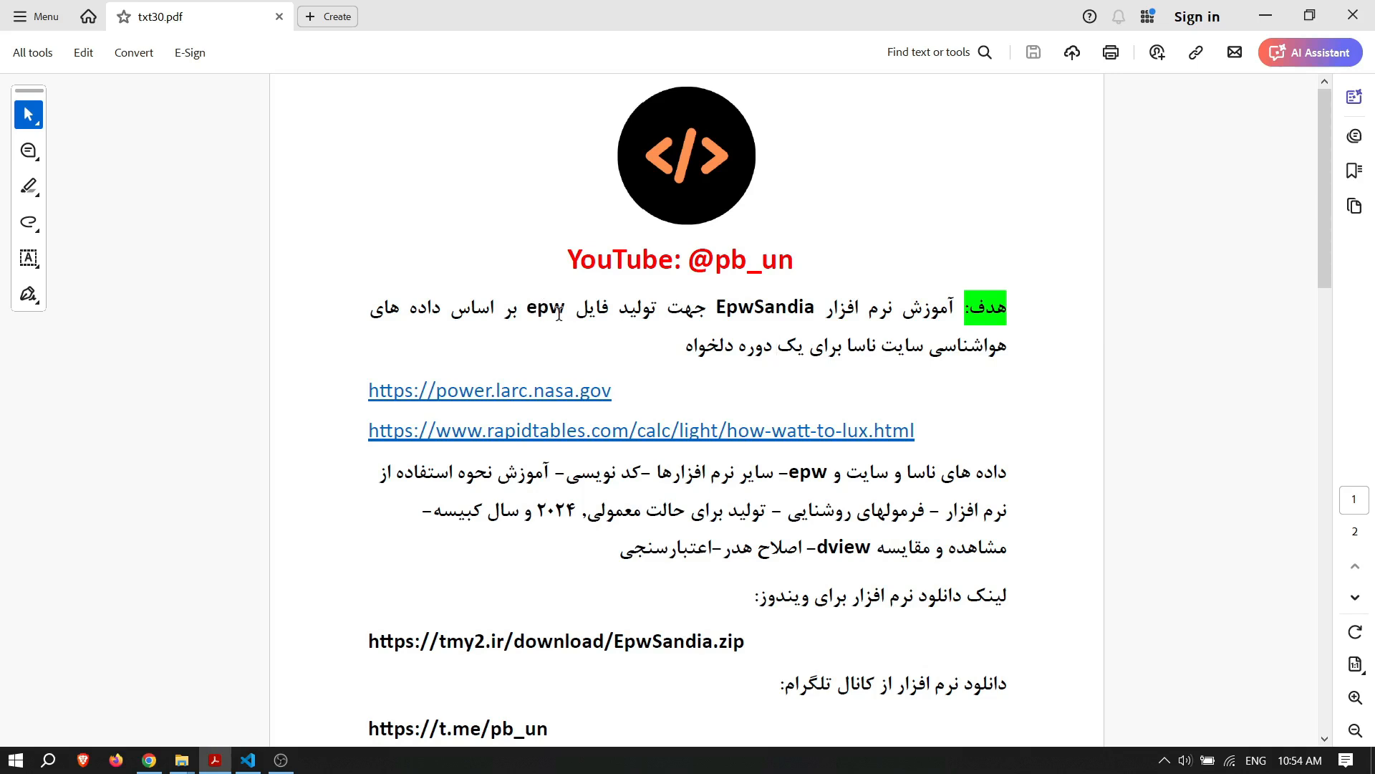
# Step: Read the goal statement in the PDF, selecting the phrases on epw generation from NASA weather data and the word ناسا in the topic outline
pyautogui.moveTo(500, 307); pyautogui.dragTo(369, 308)
pyautogui.moveTo(1005, 346); pyautogui.dragTo(849, 351)
pyautogui.click(880, 348)
pyautogui.moveTo(760, 309); pyautogui.dragTo(798, 309)
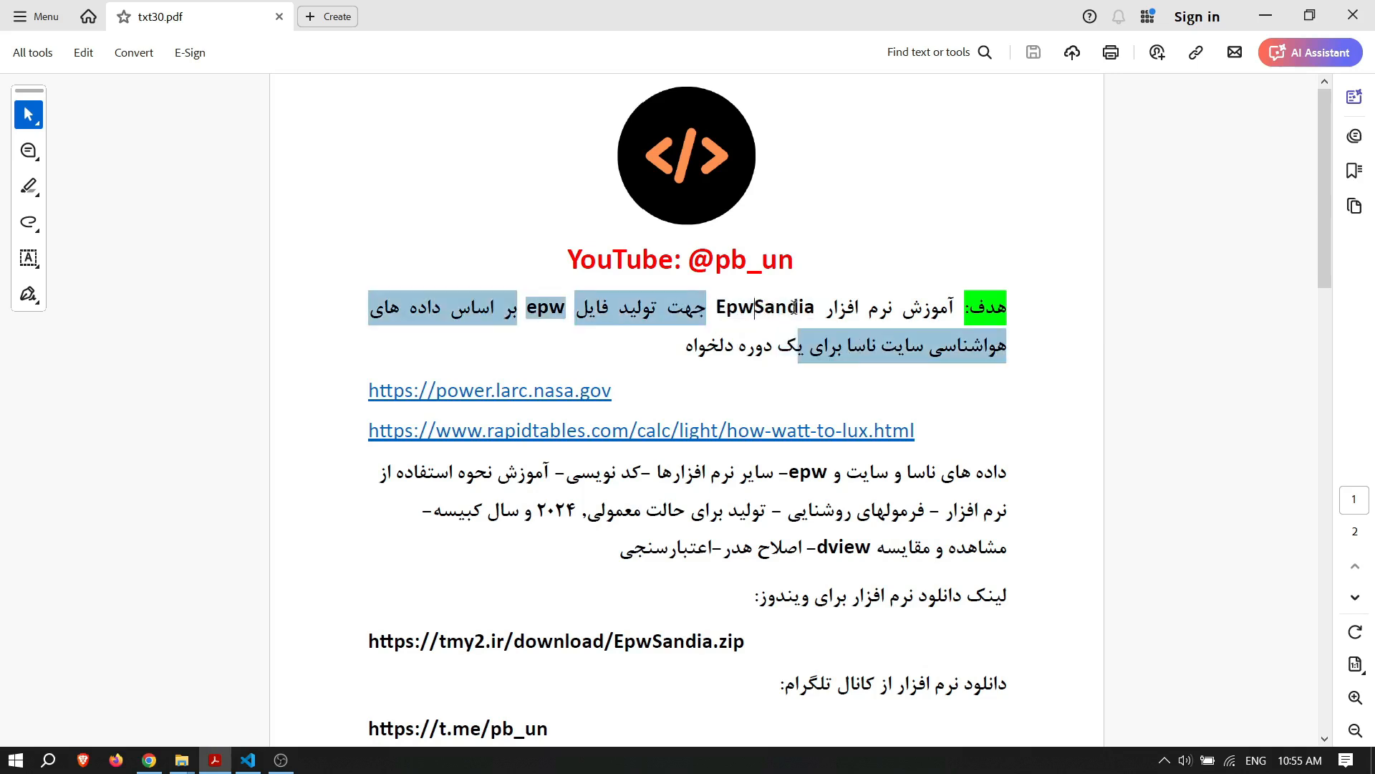
pyautogui.click(782, 309)
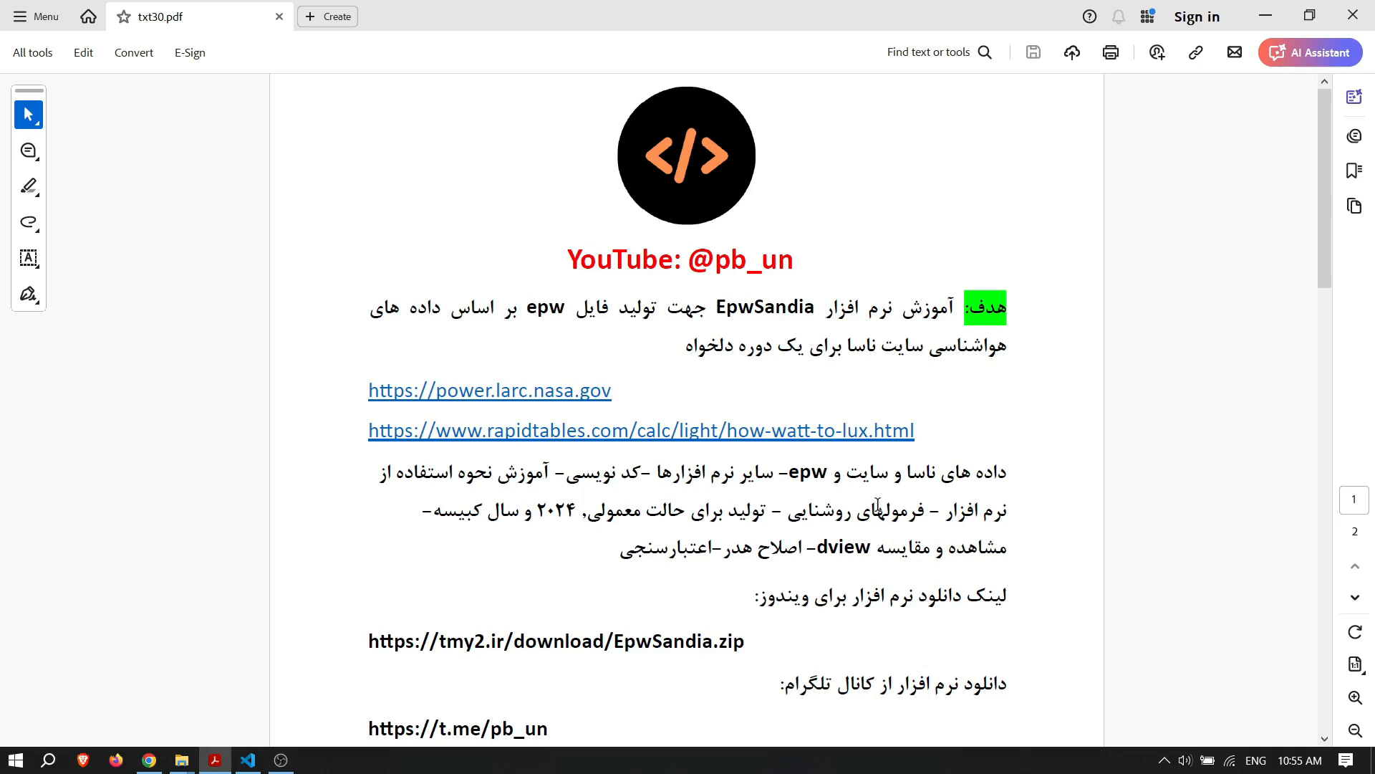
pyautogui.doubleClick(919, 471)
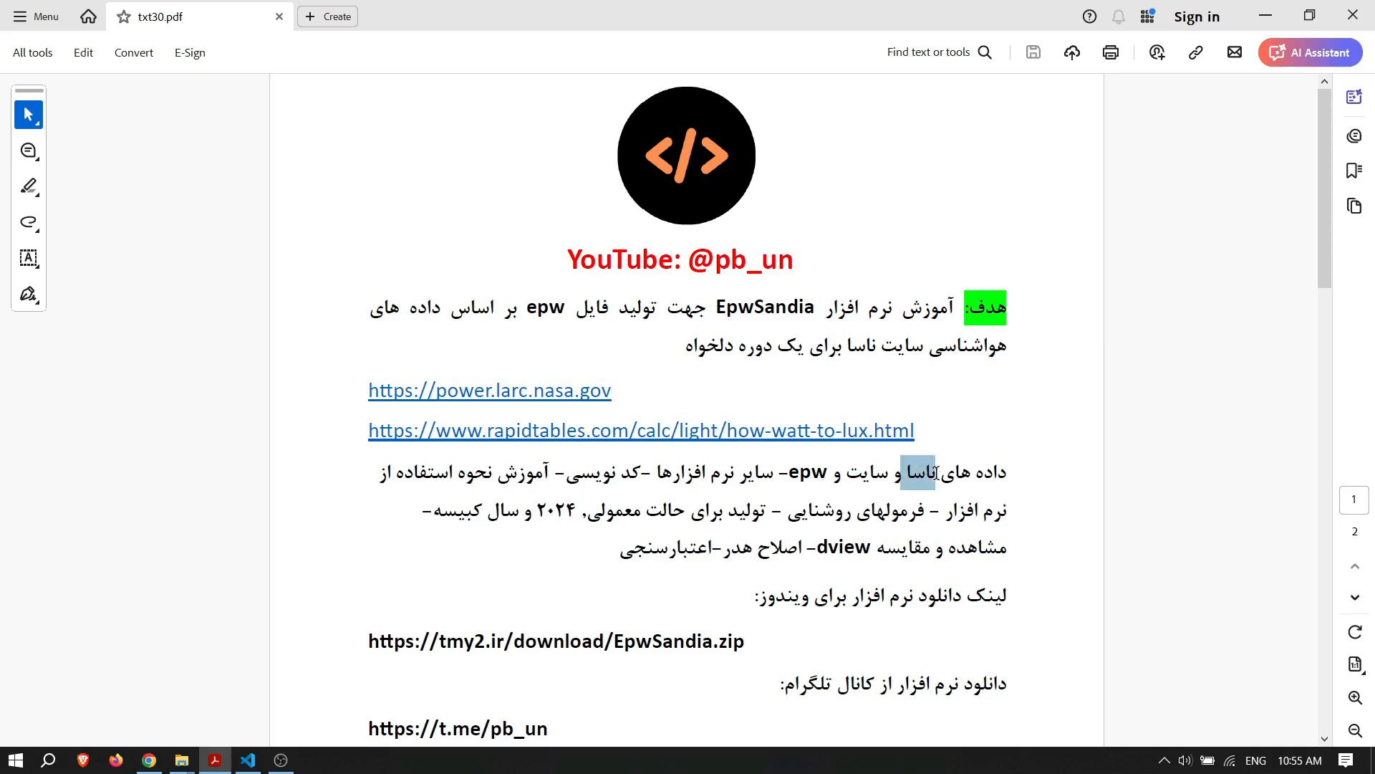
pyautogui.click(870, 485)
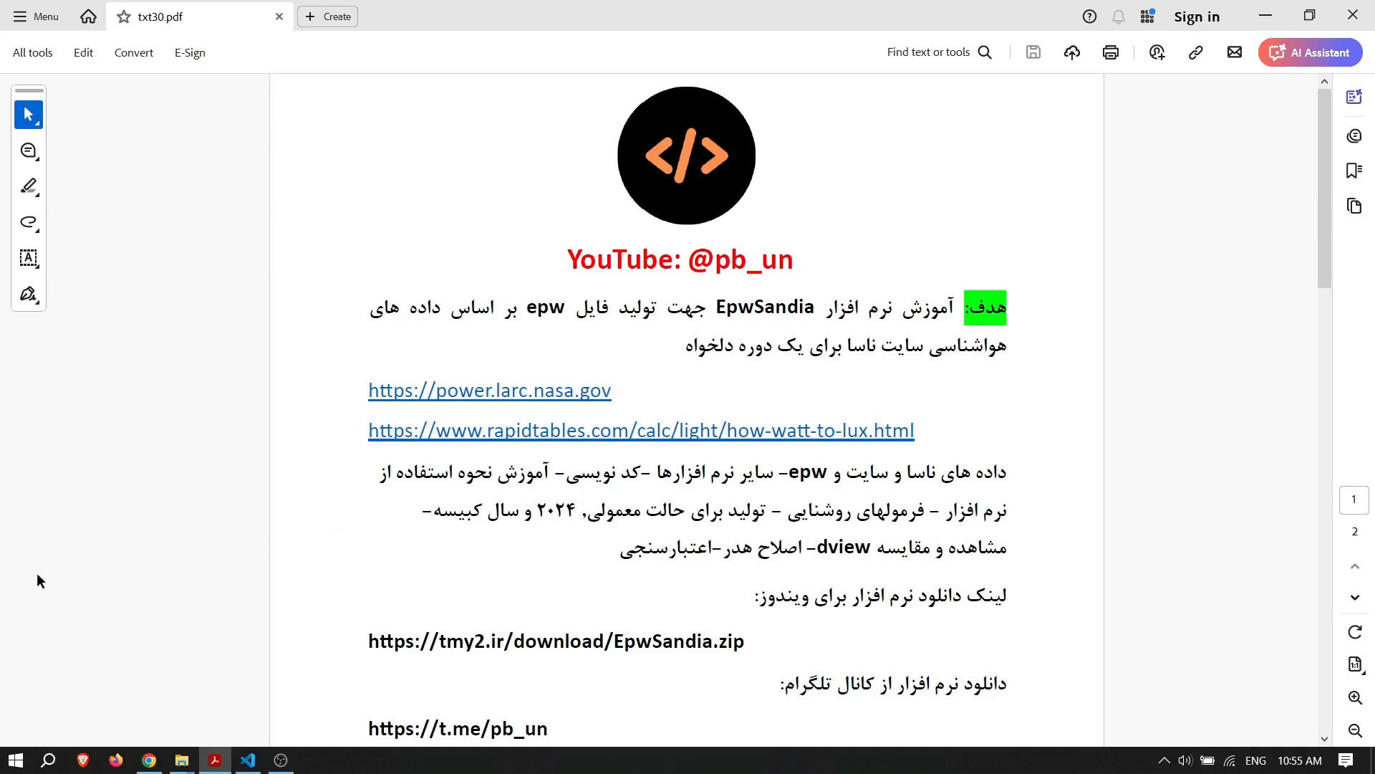
# Step: Switch to Chrome and open the full playlist نرم افزارها و داده های اقلیمی from the Project-based university channel
pyautogui.click(149, 759)
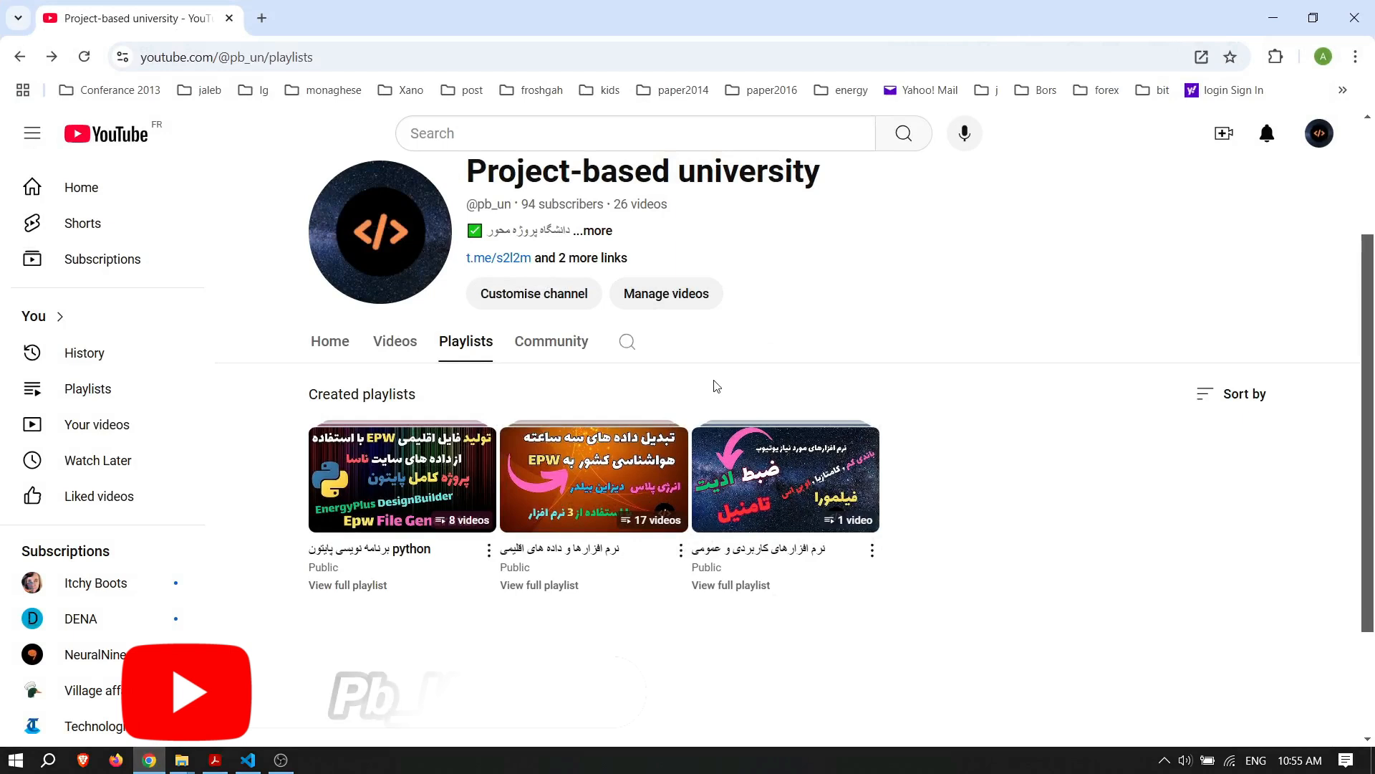
pyautogui.scroll(-1, 717, 386)
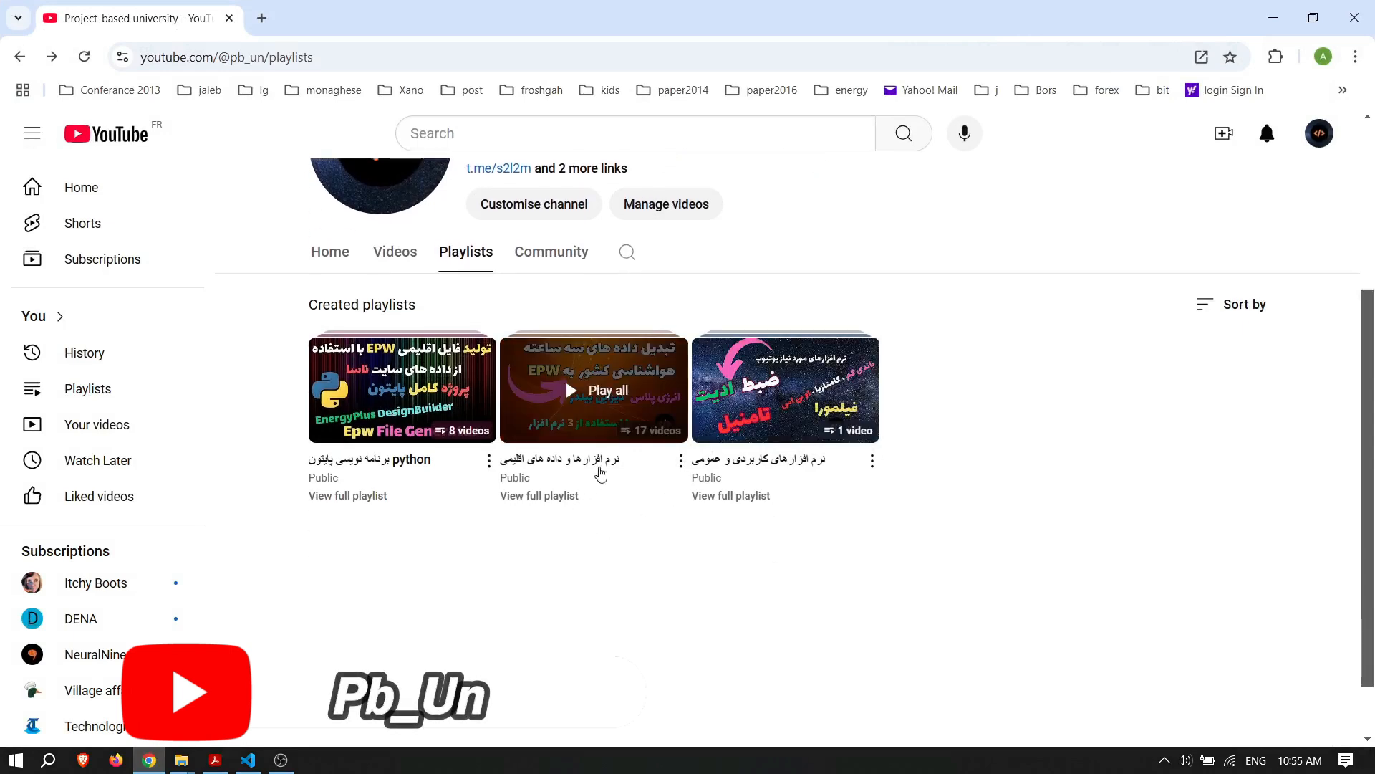
pyautogui.click(530, 499)
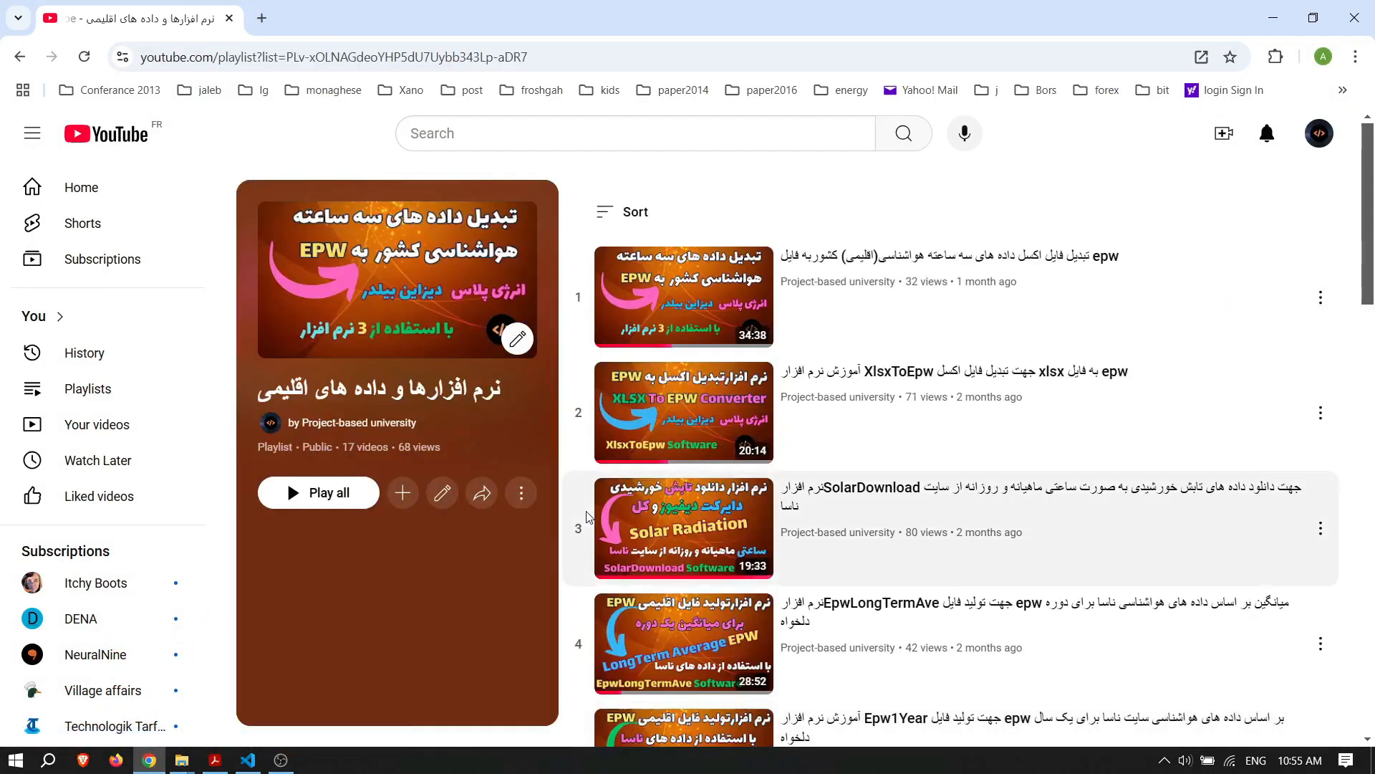
# Step: Examine the playlist's videos on EPW generation, Excel conversion, solar radiation and NASA data download software
pyautogui.scroll(-10, 1170, 432)
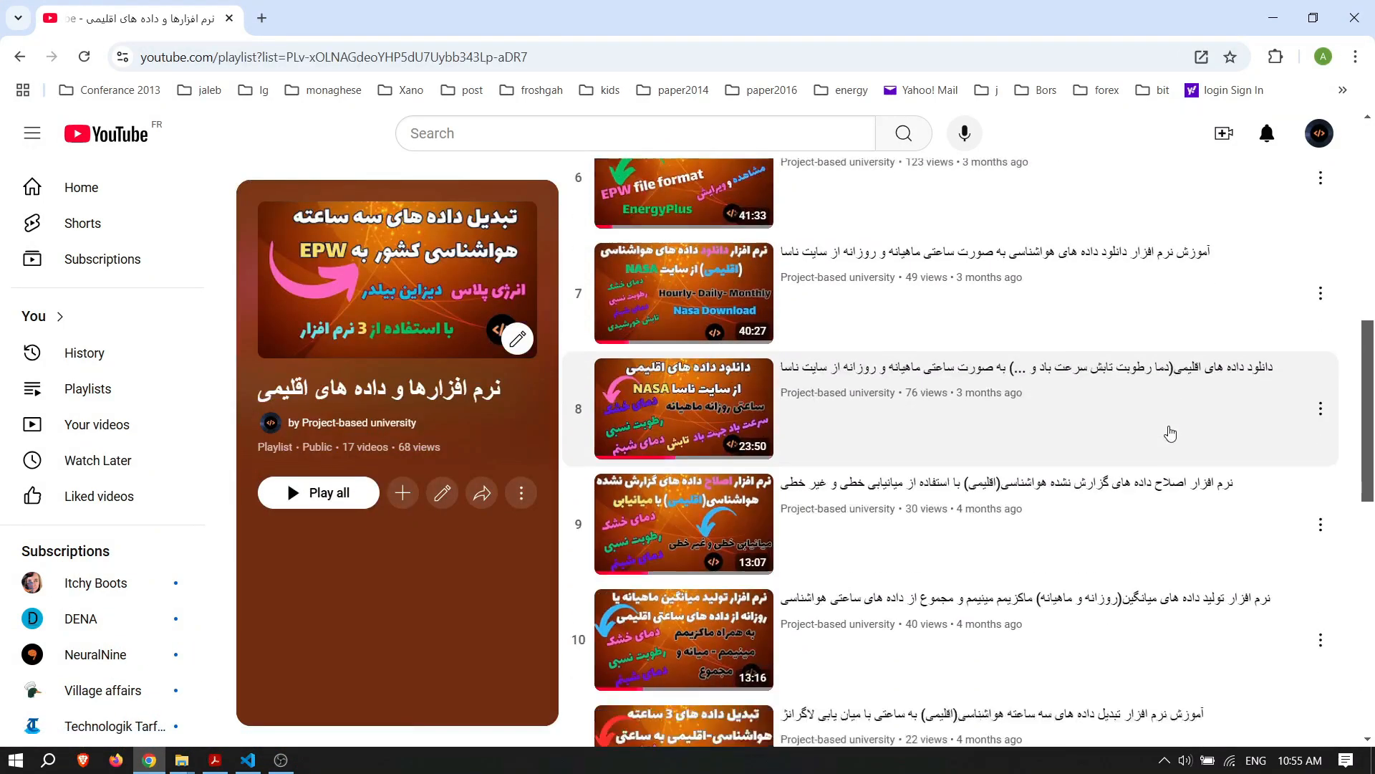
pyautogui.scroll(-1, 1170, 433)
pyautogui.scroll(5, 1170, 433)
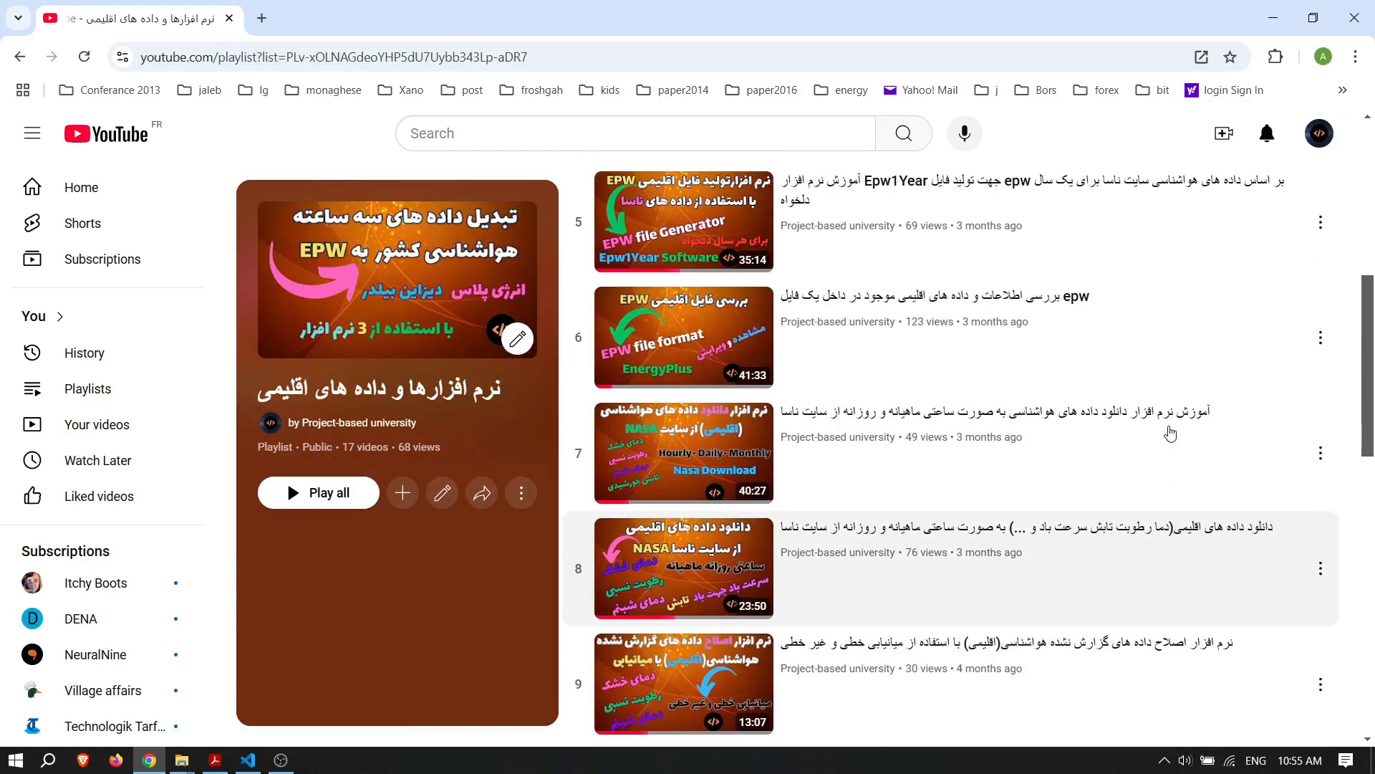
pyautogui.scroll(1, 1171, 433)
pyautogui.scroll(-1, 1171, 433)
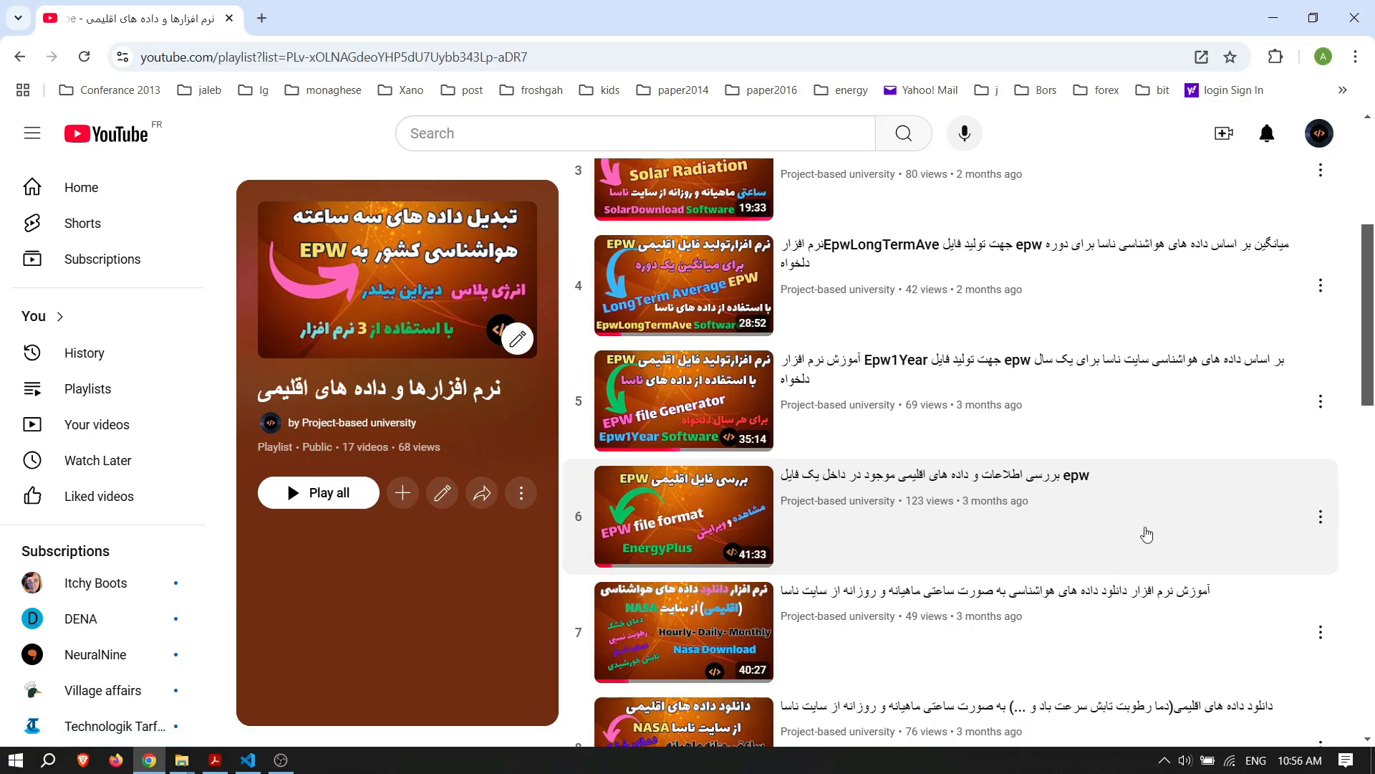
pyautogui.scroll(1, 1081, 474)
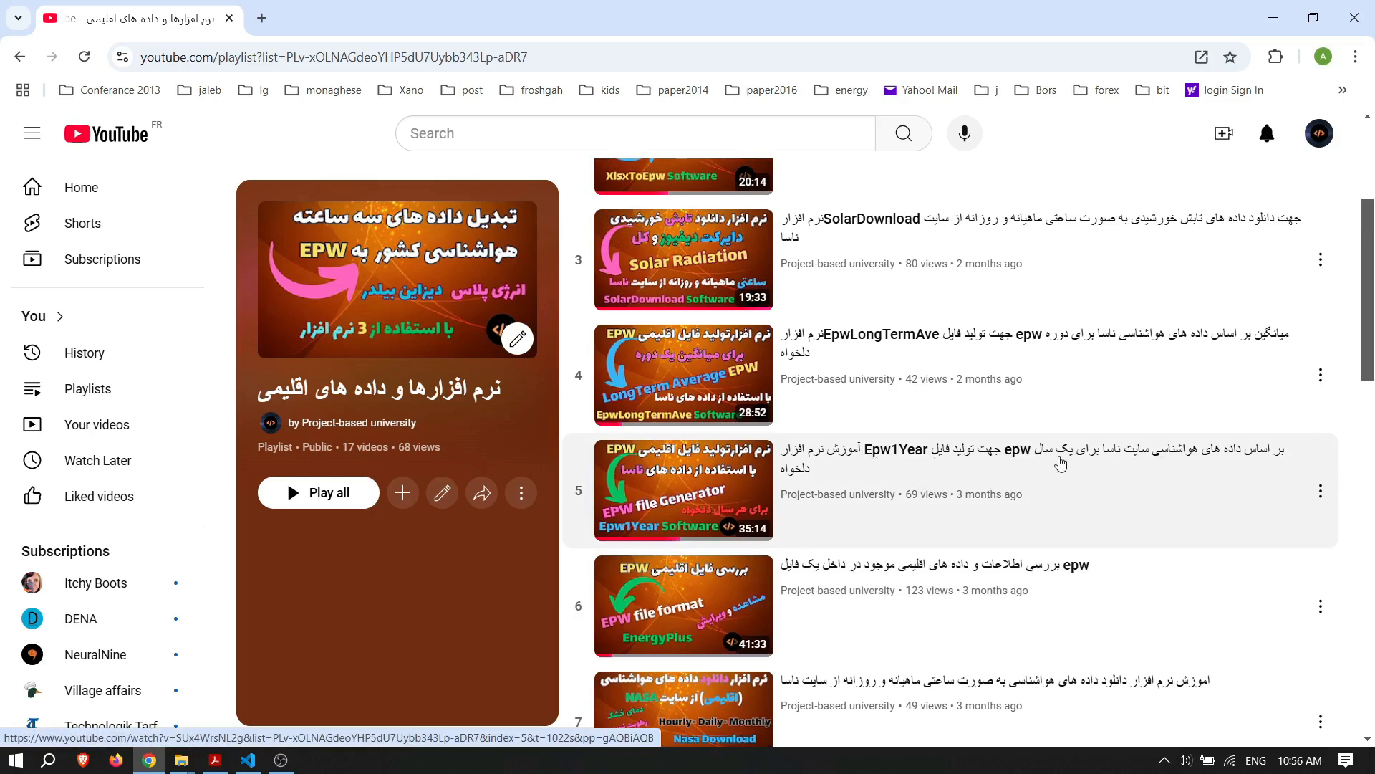
pyautogui.scroll(2, 1098, 467)
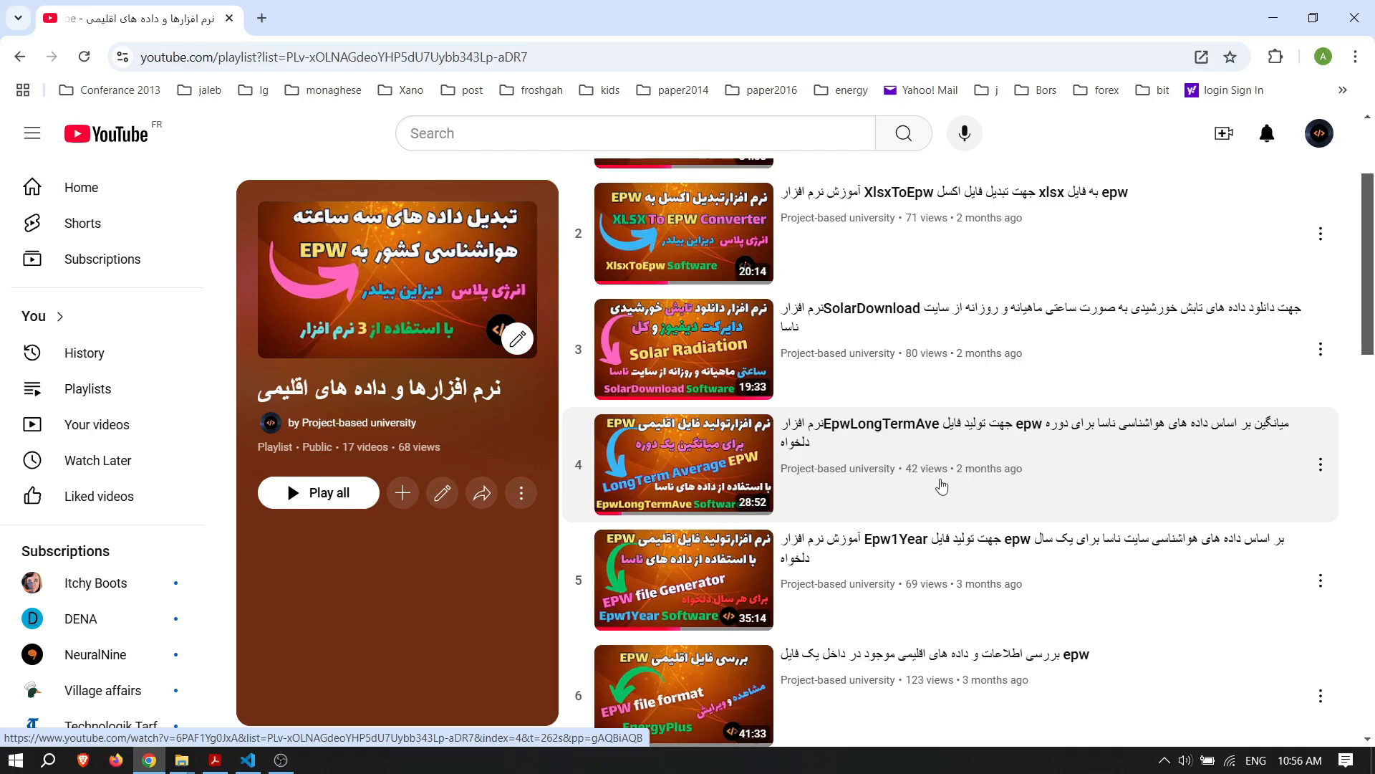
pyautogui.scroll(1, 1057, 465)
pyautogui.scroll(2, 1057, 466)
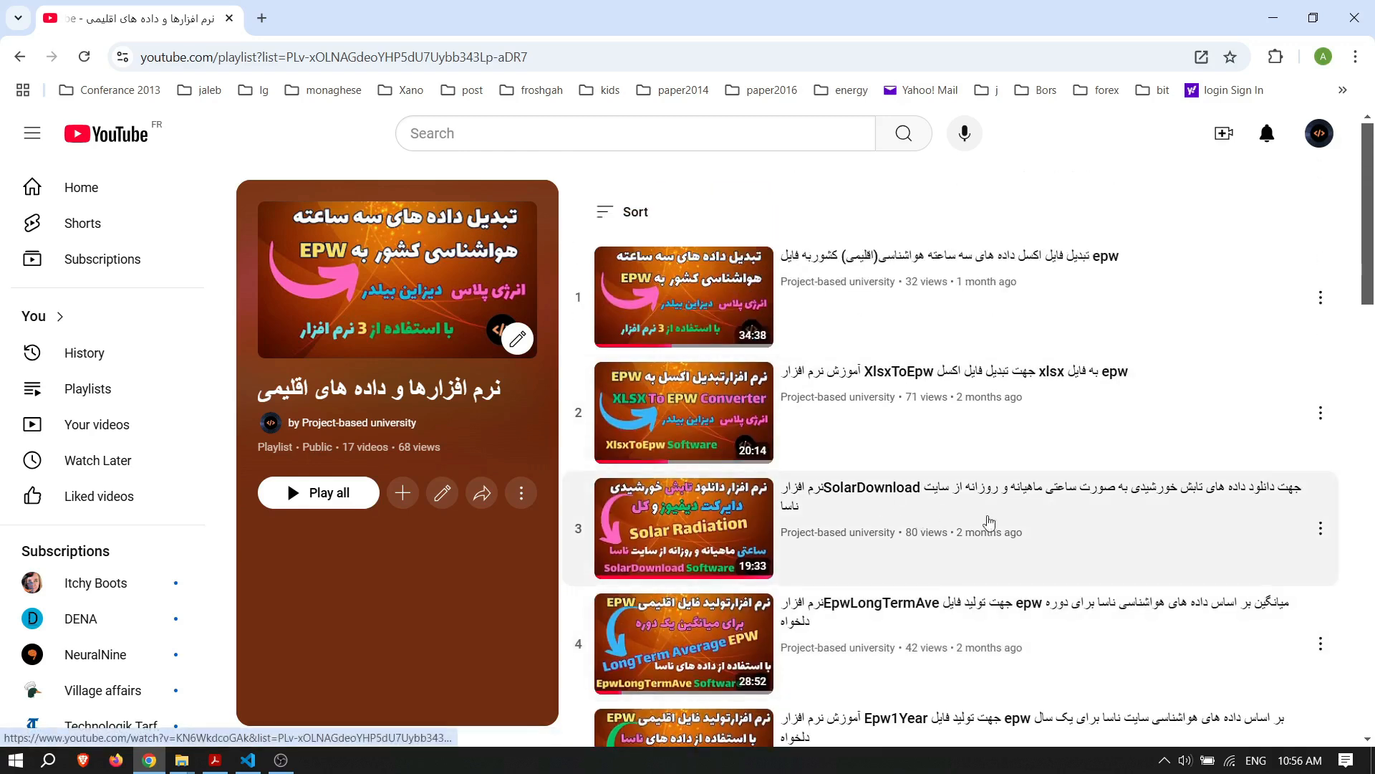
pyautogui.scroll(-1, 957, 521)
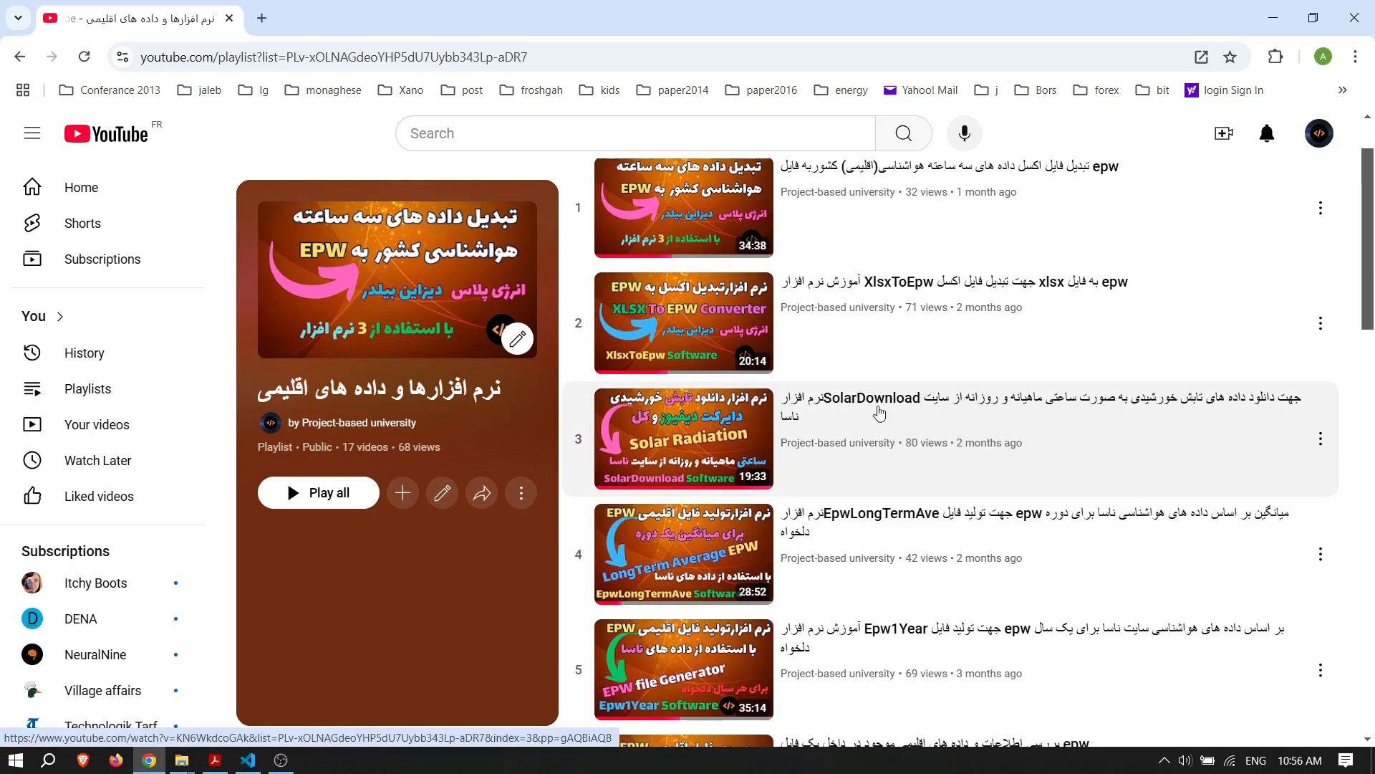
pyautogui.scroll(1, 1121, 495)
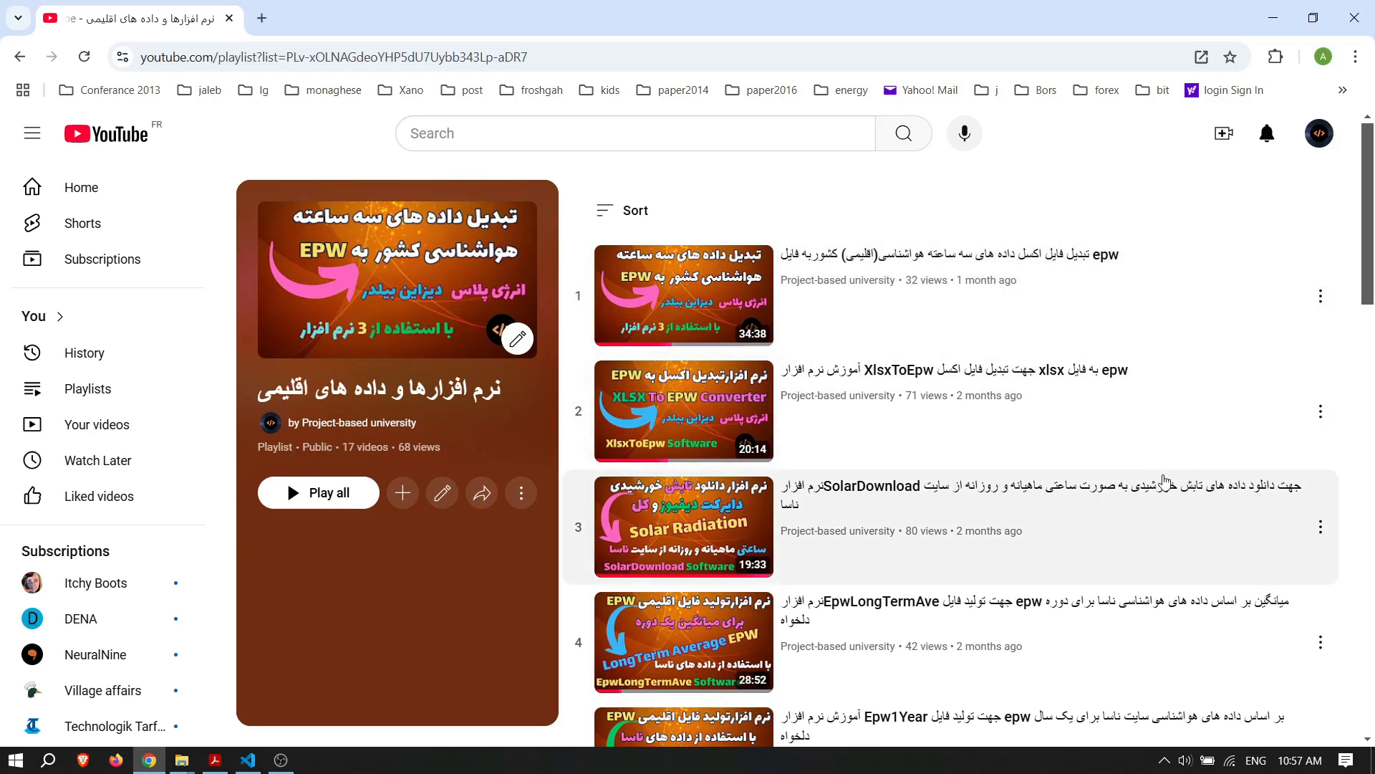
pyautogui.scroll(-9, 1029, 351)
pyautogui.scroll(-3, 1007, 525)
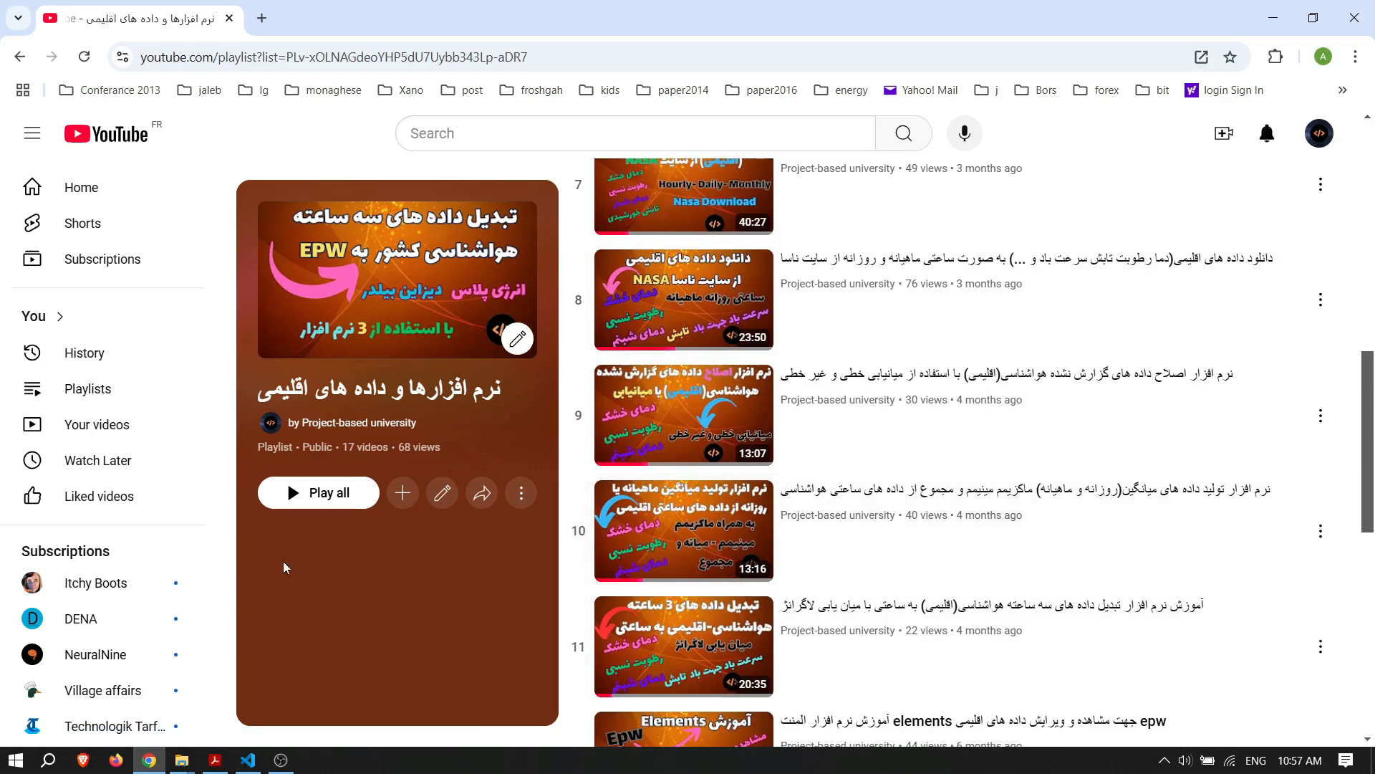
# Step: Select داده های ناسا in the outline of txt30.pdf, then return to the Chrome playlist and examine its older climate-data videos
pyautogui.click(216, 764)
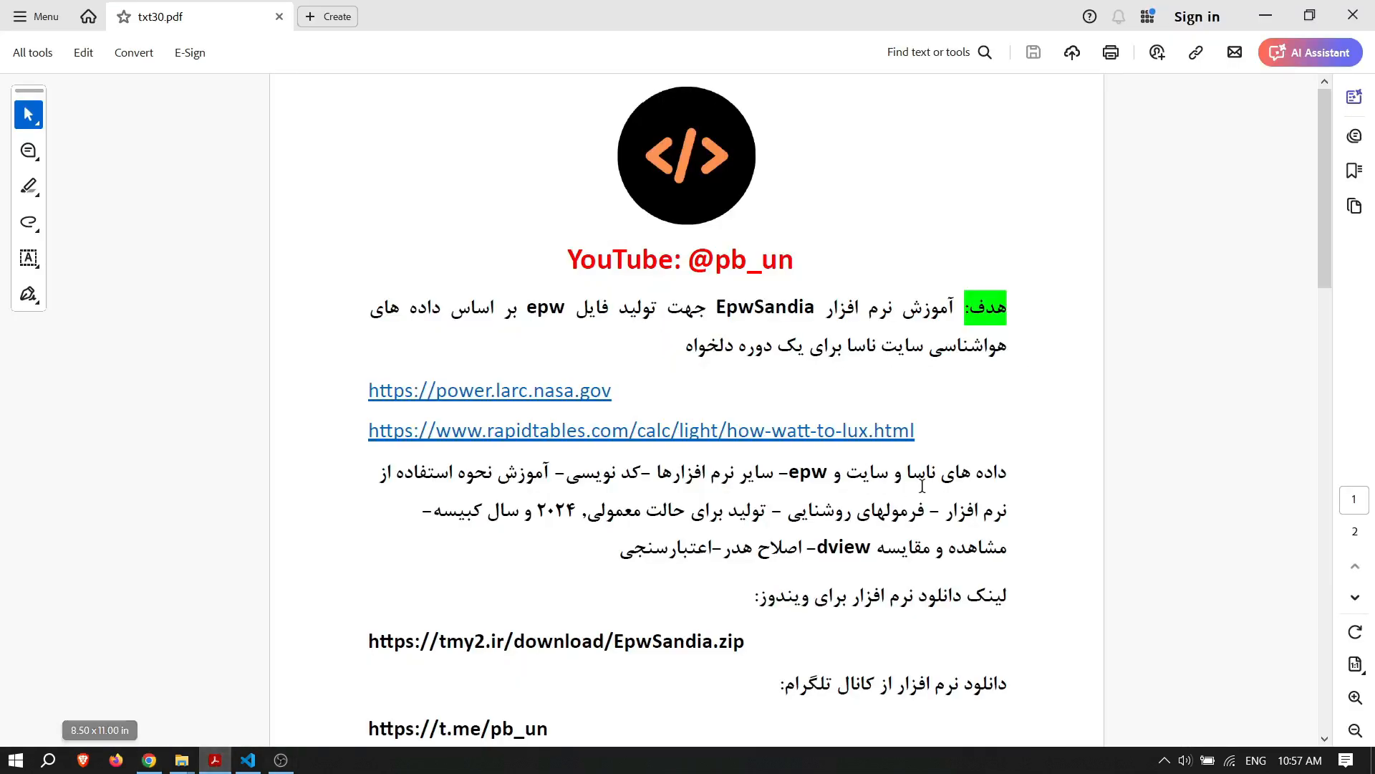
pyautogui.moveTo(1016, 468); pyautogui.dragTo(906, 473)
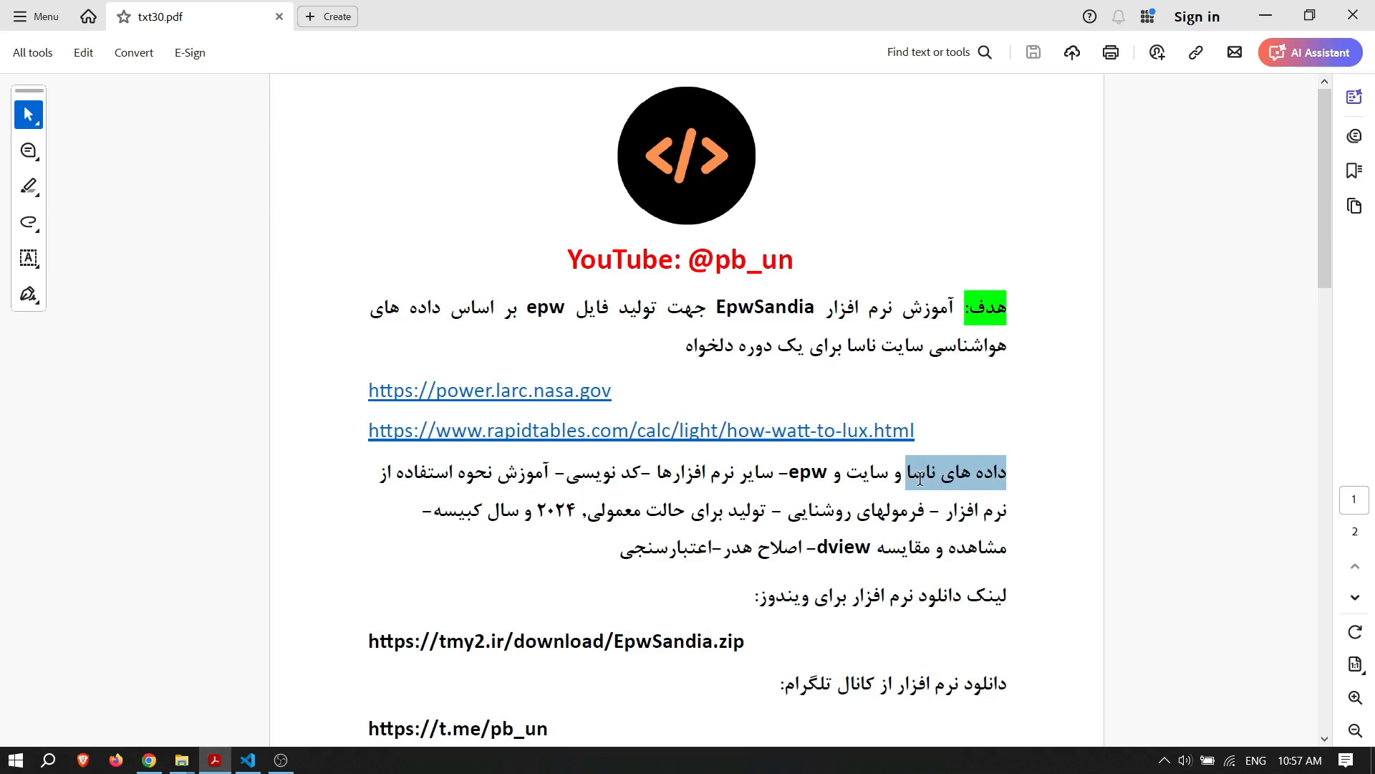
pyautogui.click(149, 760)
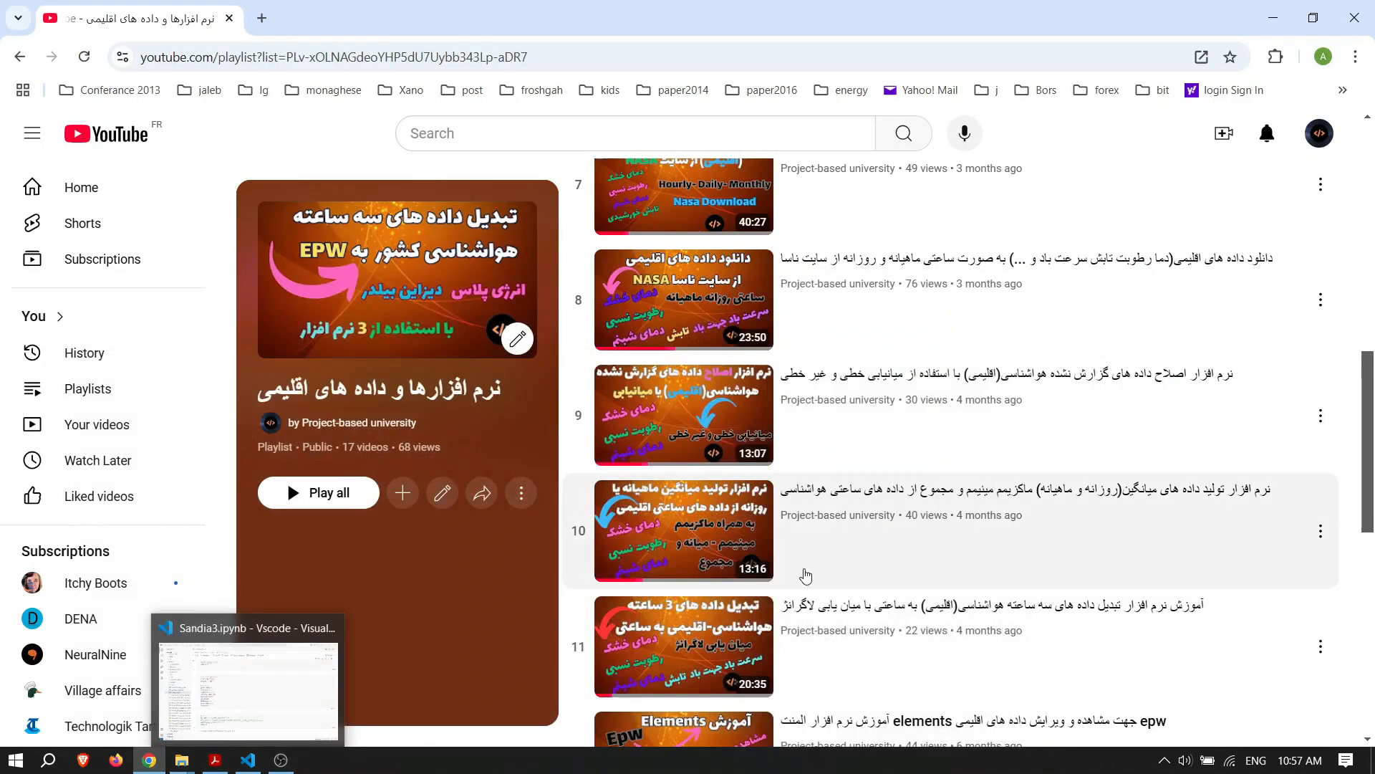
pyautogui.scroll(-5, 1223, 628)
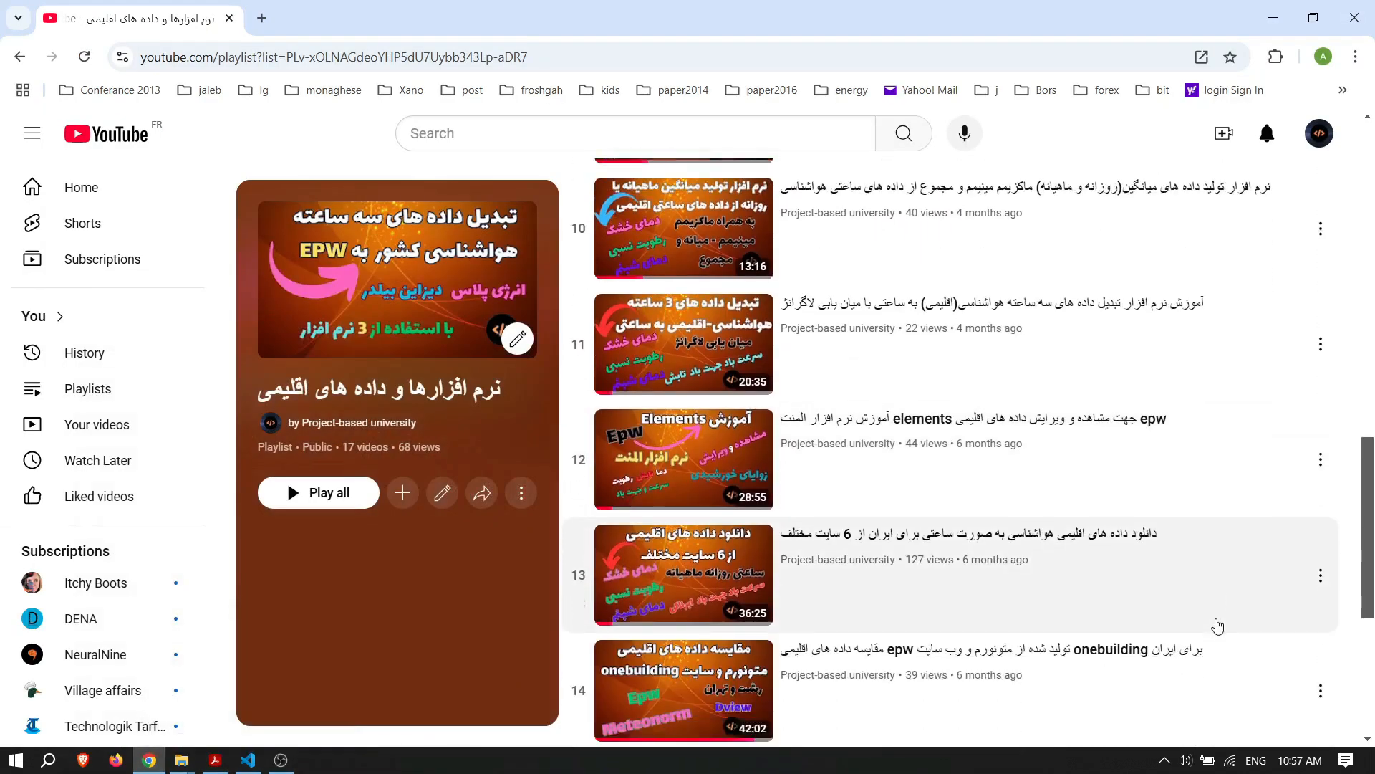
pyautogui.scroll(-2, 1150, 546)
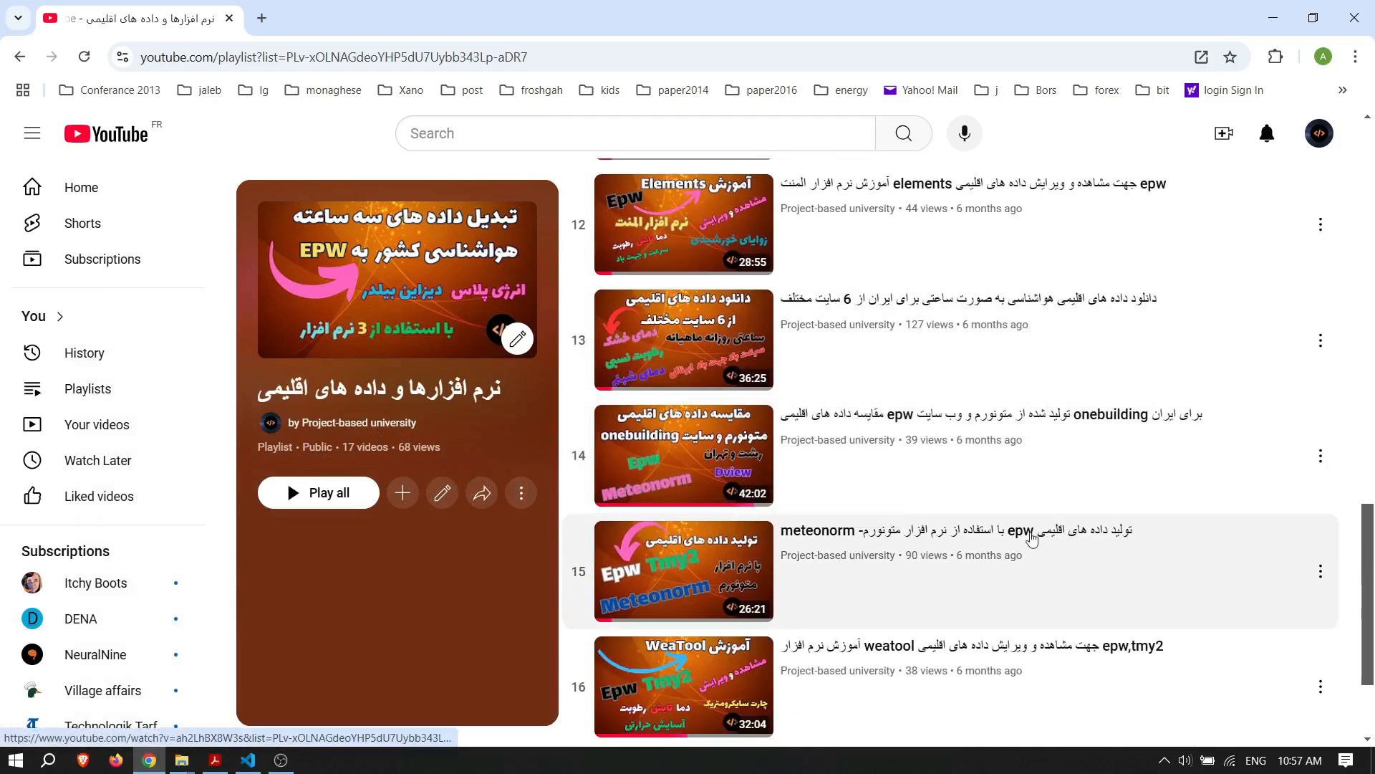
pyautogui.scroll(-1, 1103, 598)
pyautogui.scroll(-2, 1104, 596)
pyautogui.scroll(5, 1066, 476)
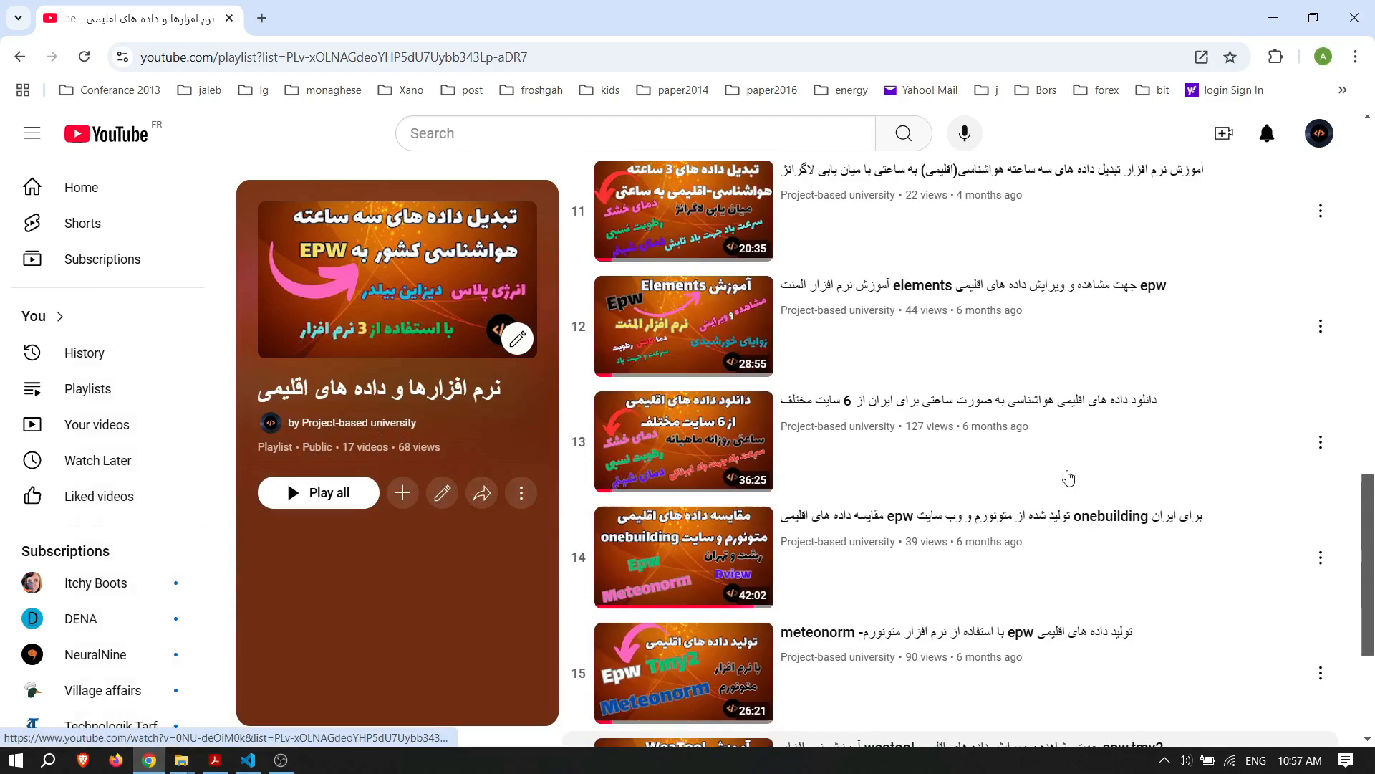
pyautogui.scroll(2, 1066, 466)
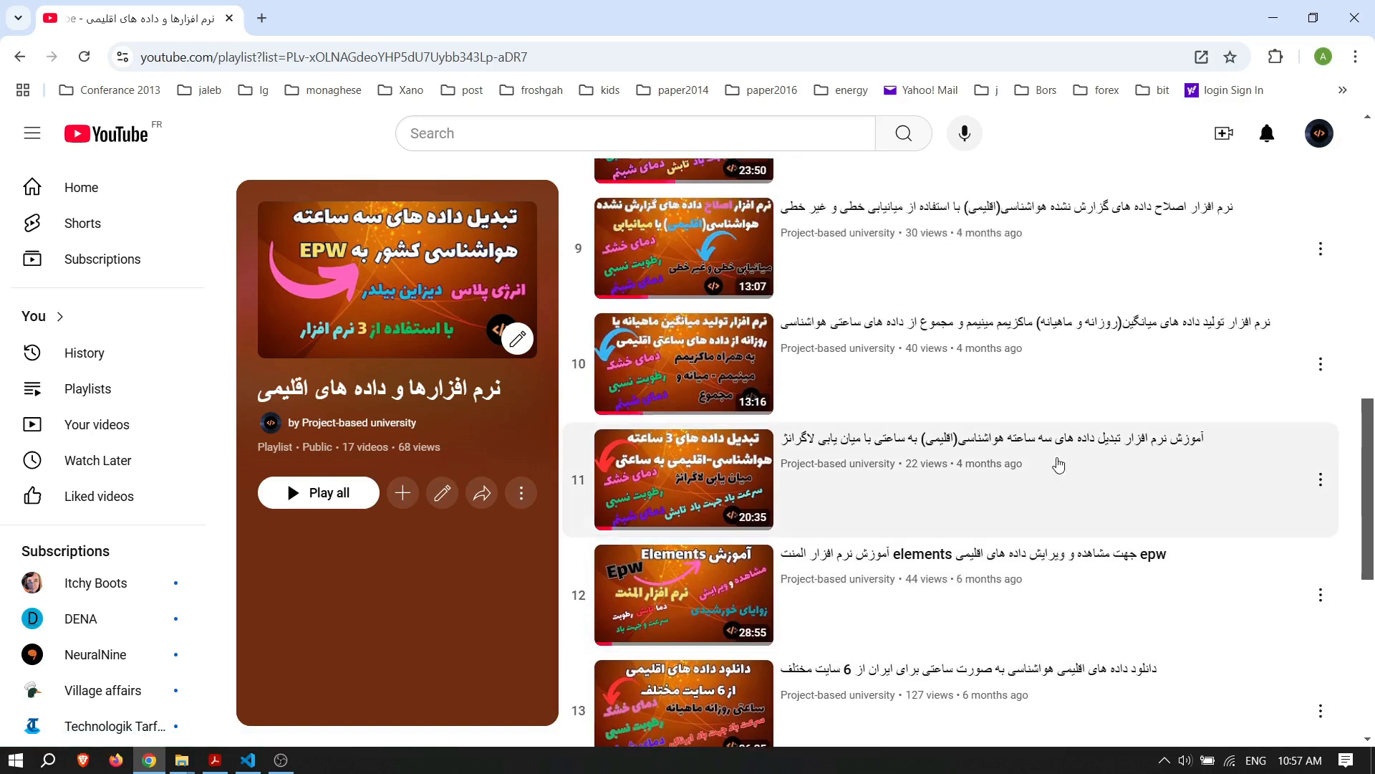
pyautogui.scroll(2, 1074, 432)
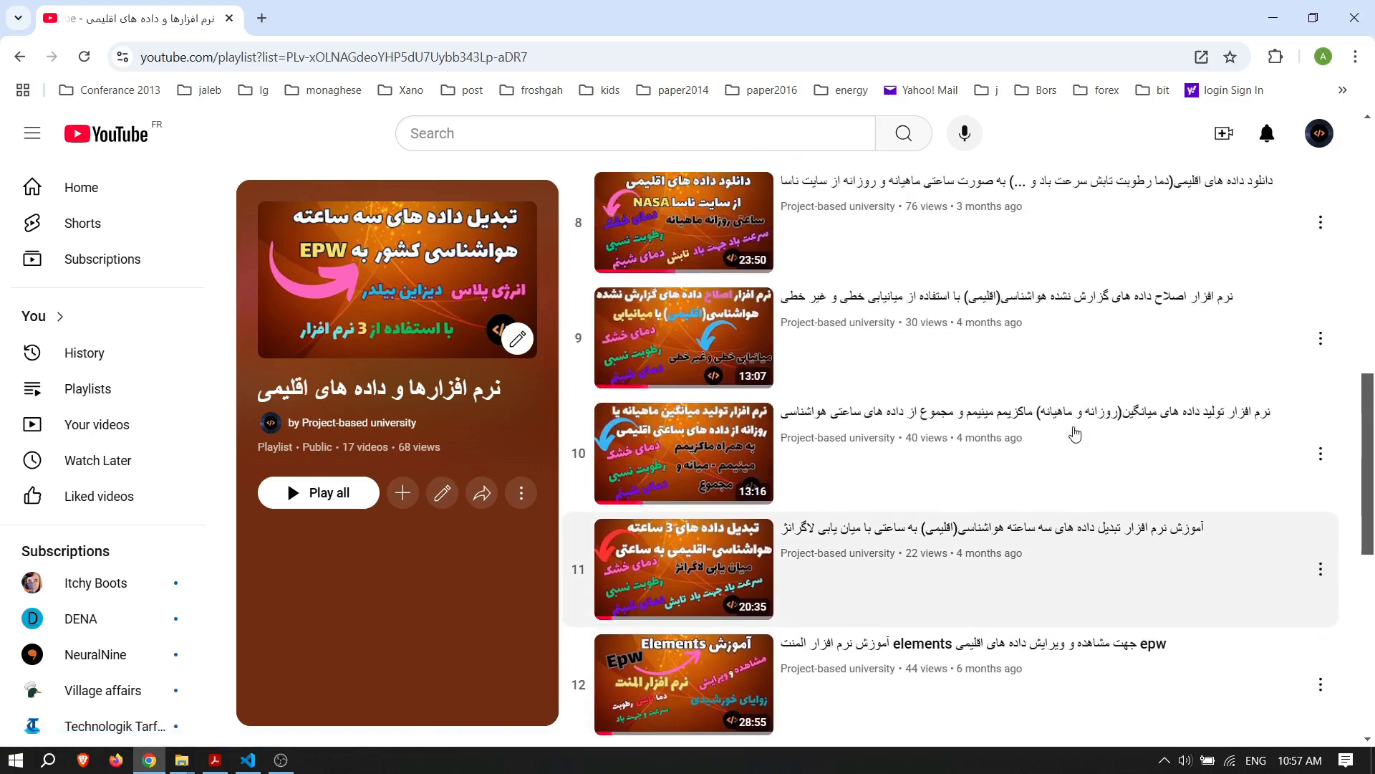
pyautogui.scroll(1, 1074, 434)
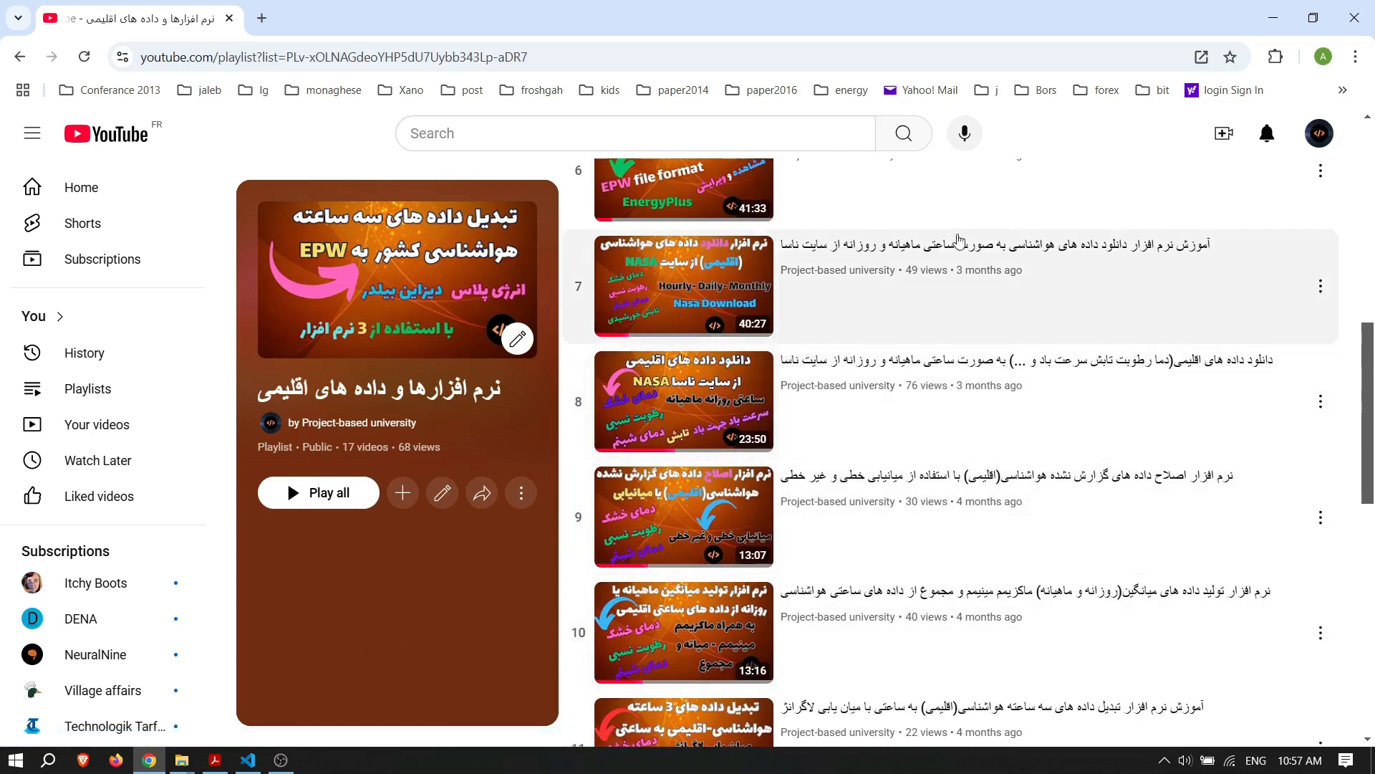
# Step: Switch to txt30.pdf and go through the outline topics, selecting those on NASA data and epw, other software (سایر نرم افزارها) and coding (کد نویسی)
pyautogui.click(215, 763)
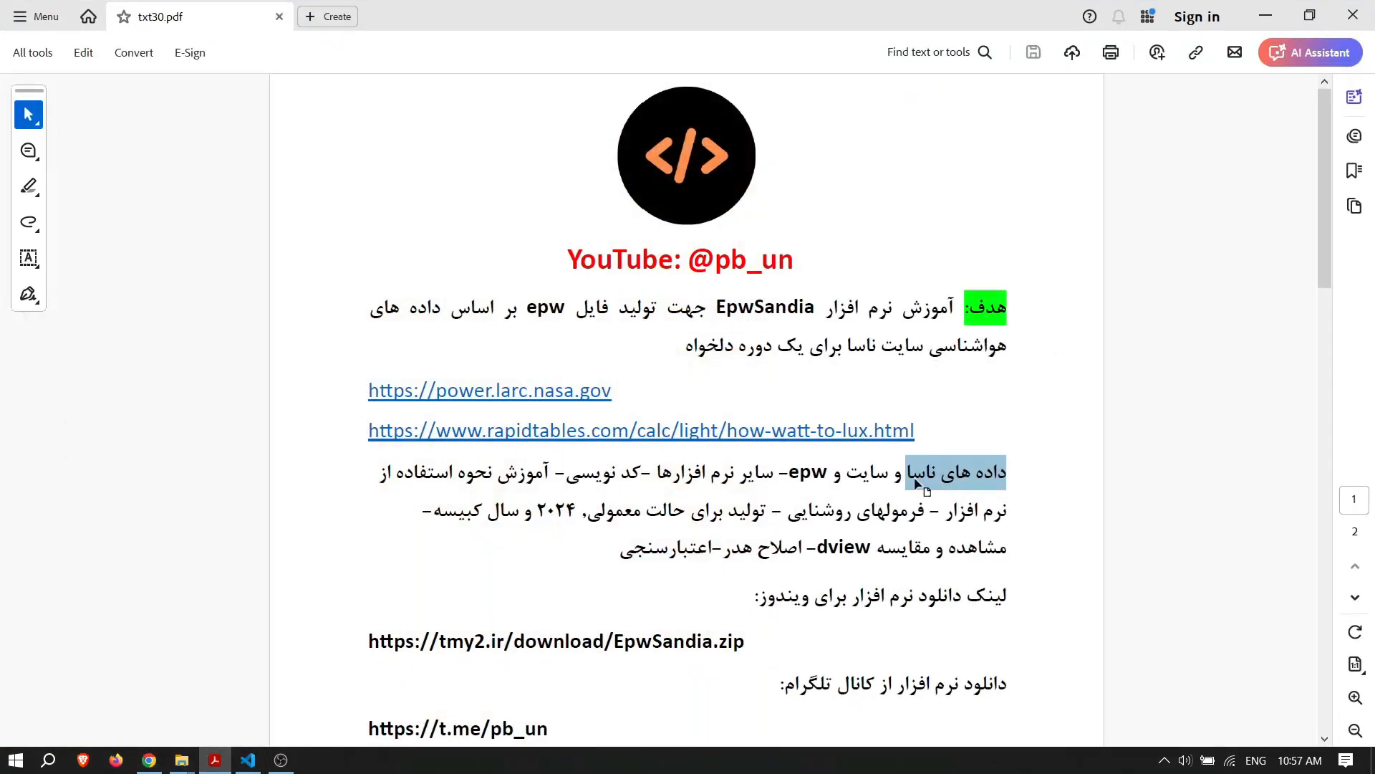
pyautogui.click(917, 481)
pyautogui.moveTo(1006, 471); pyautogui.dragTo(765, 469)
pyautogui.click(800, 472)
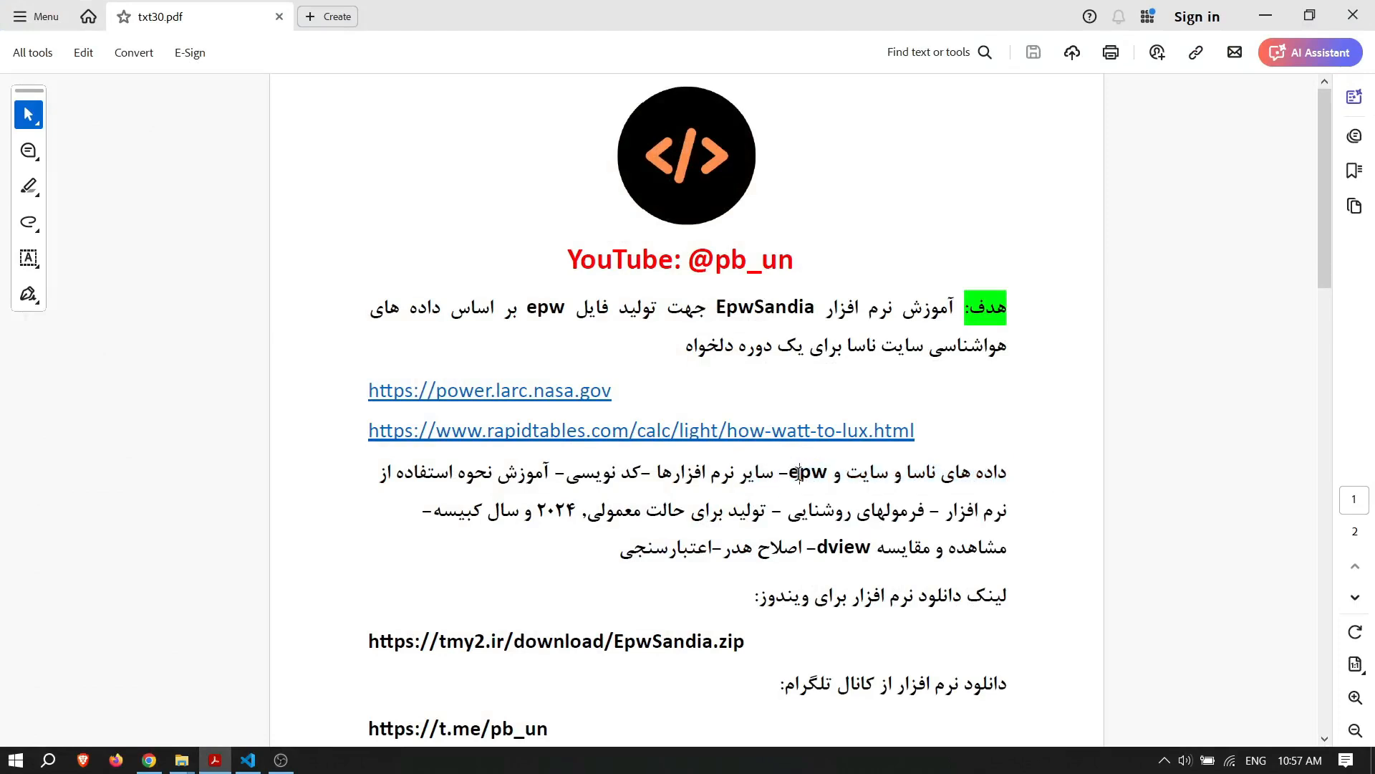
pyautogui.moveTo(777, 471); pyautogui.dragTo(658, 474)
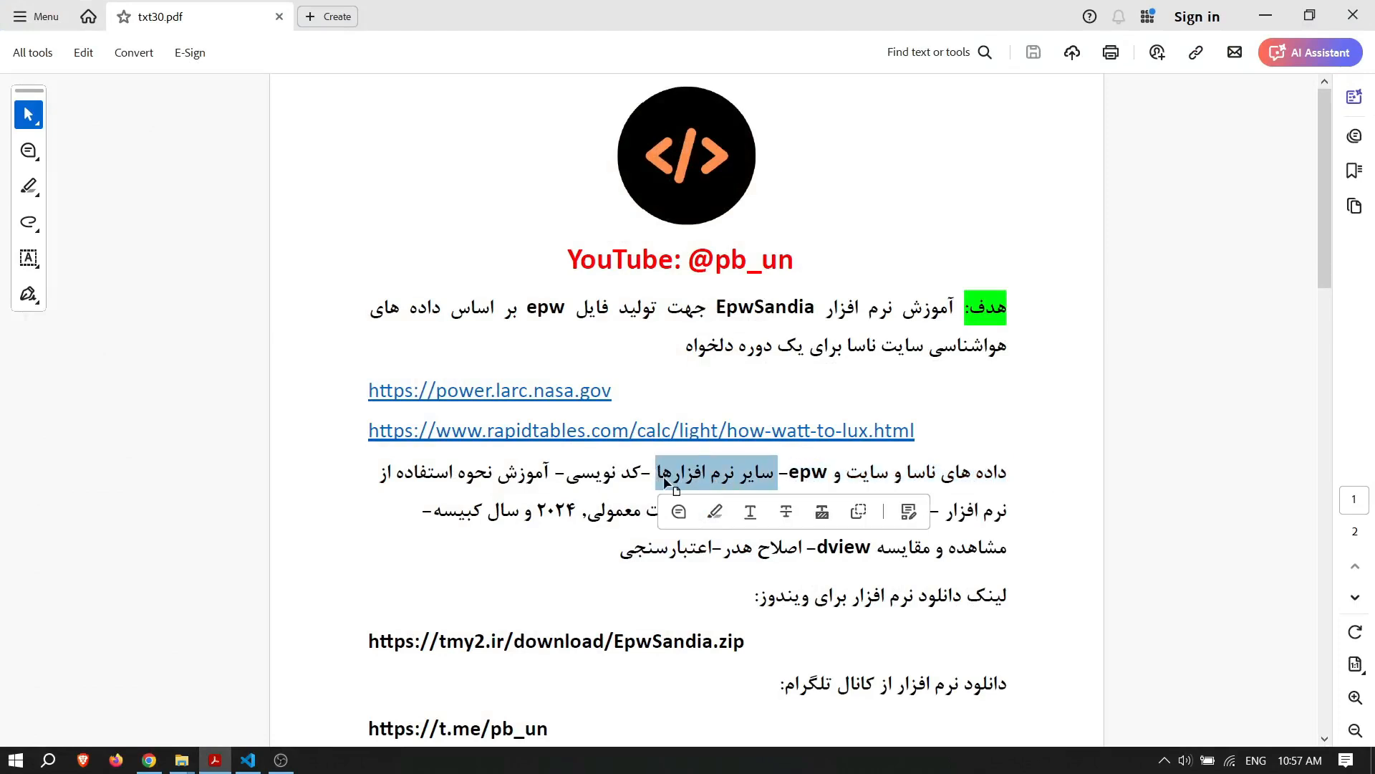
pyautogui.moveTo(568, 472)
pyautogui.mouseDown()
pyautogui.moveTo(652, 474)
pyautogui.moveTo(620, 475)
pyautogui.mouseUp()
pyautogui.click(604, 487)
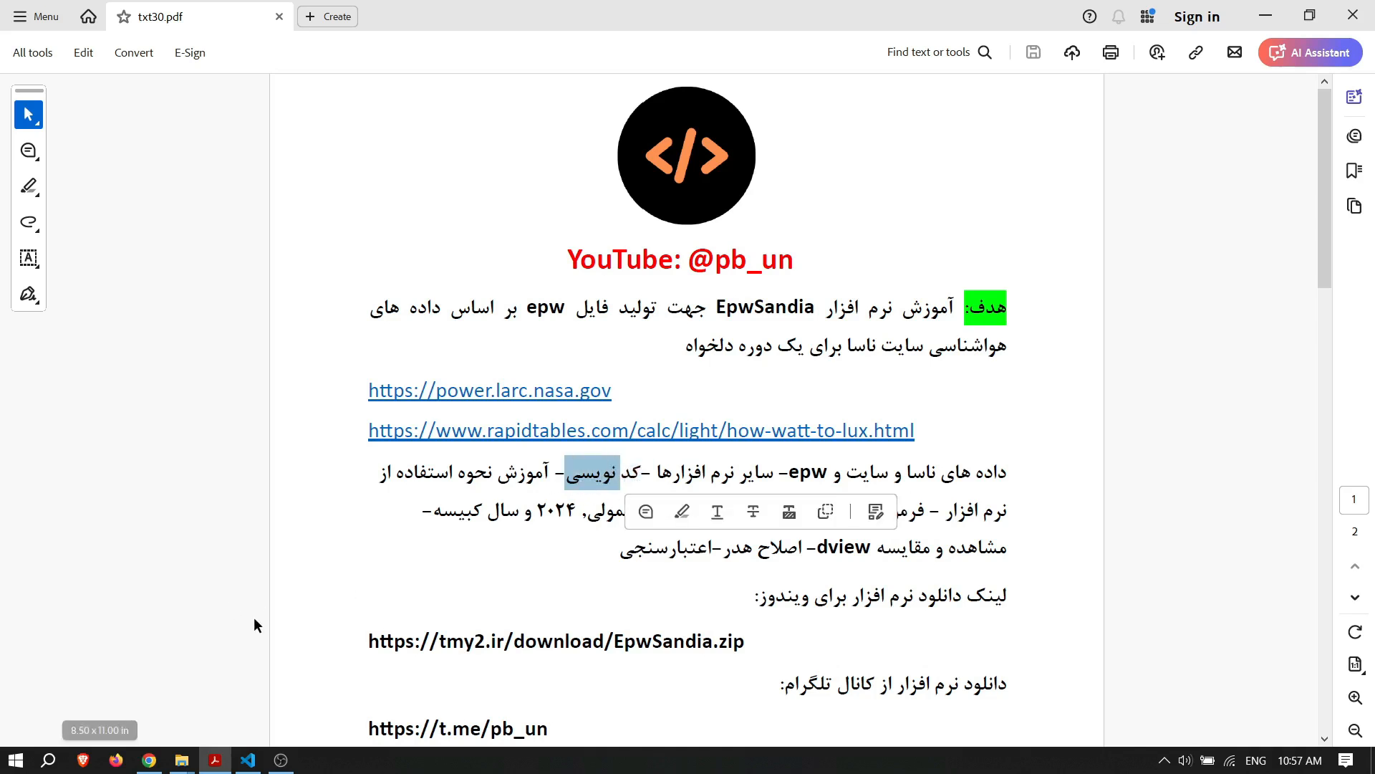
# Step: Switch to Visual Studio Code and examine Sandia3.ipynb from the input settings through the daily indices and the short- and long-term CDF code
pyautogui.moveTo(248, 763)
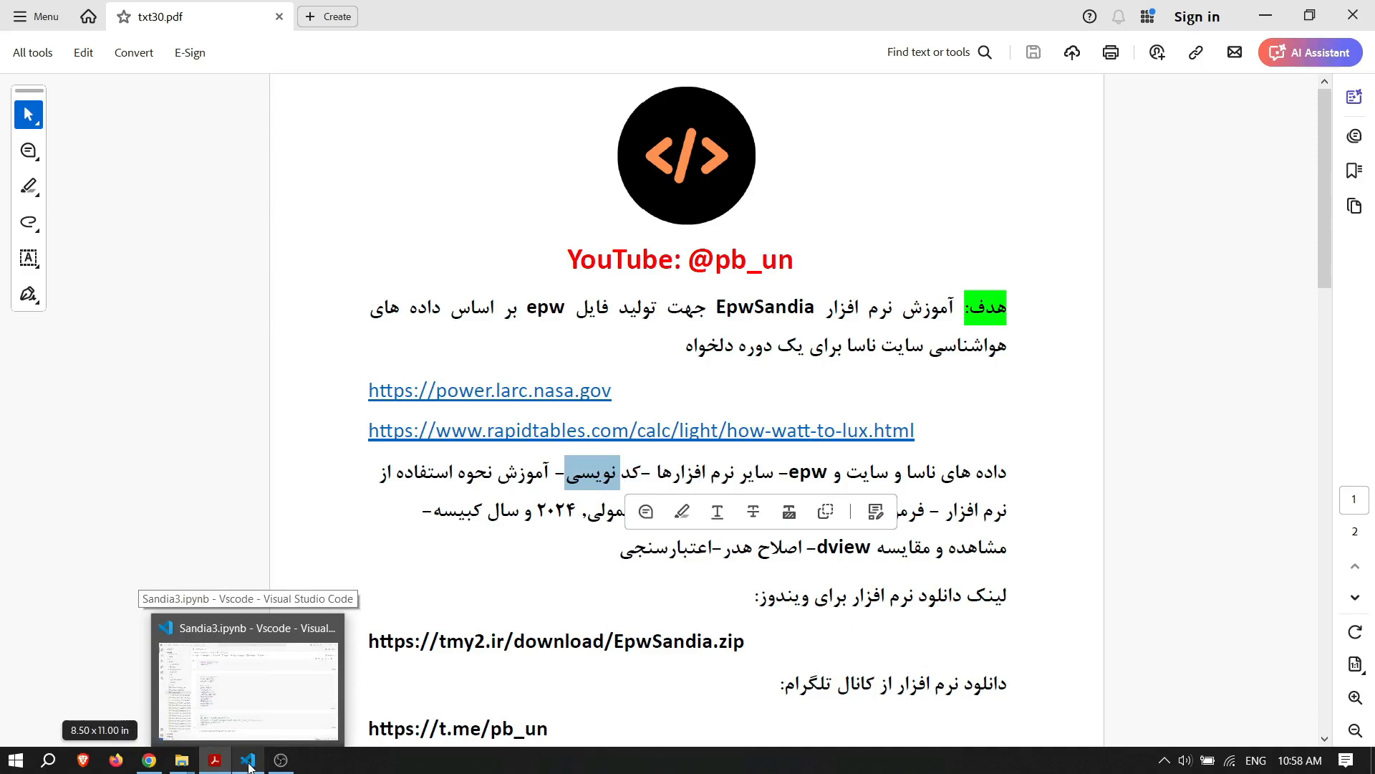
pyautogui.click(248, 761)
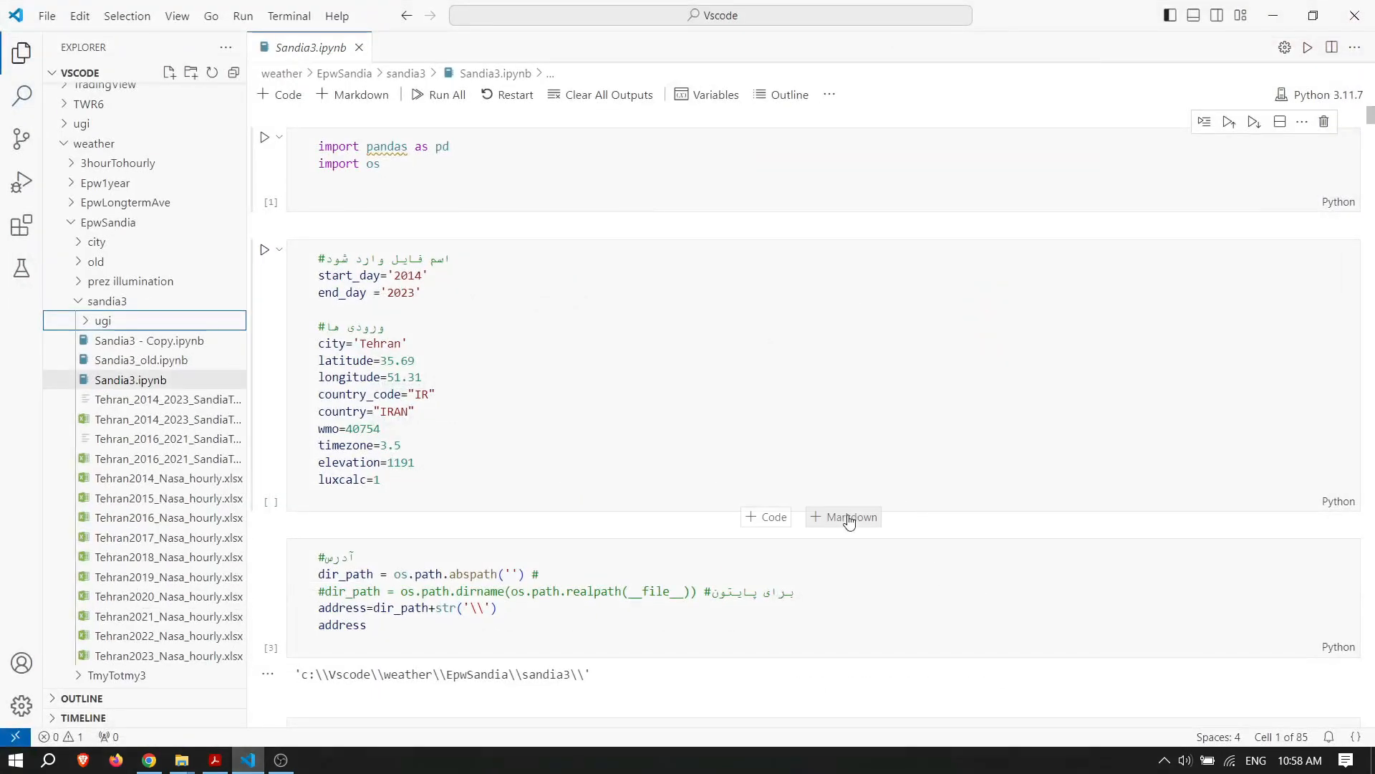
pyautogui.scroll(-20, 848, 516)
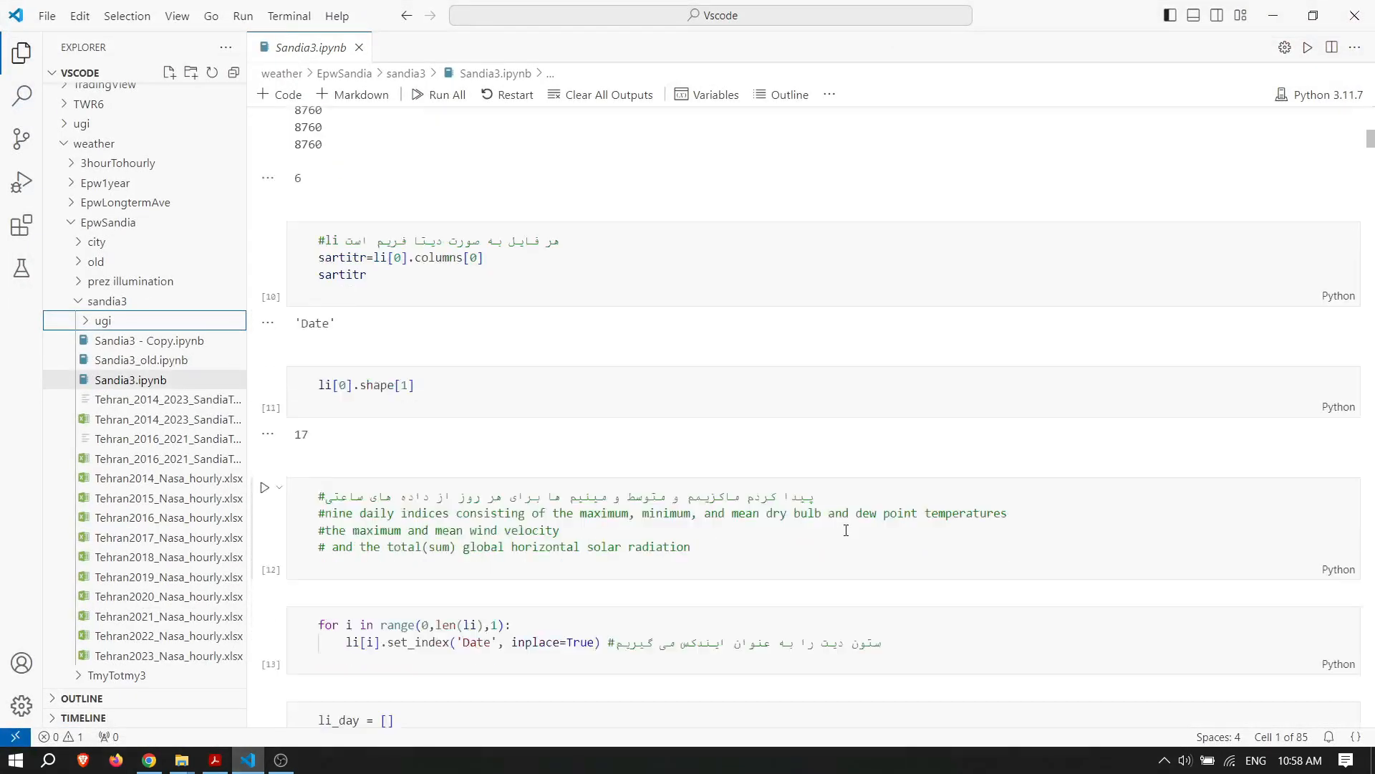
pyautogui.scroll(-20, 849, 535)
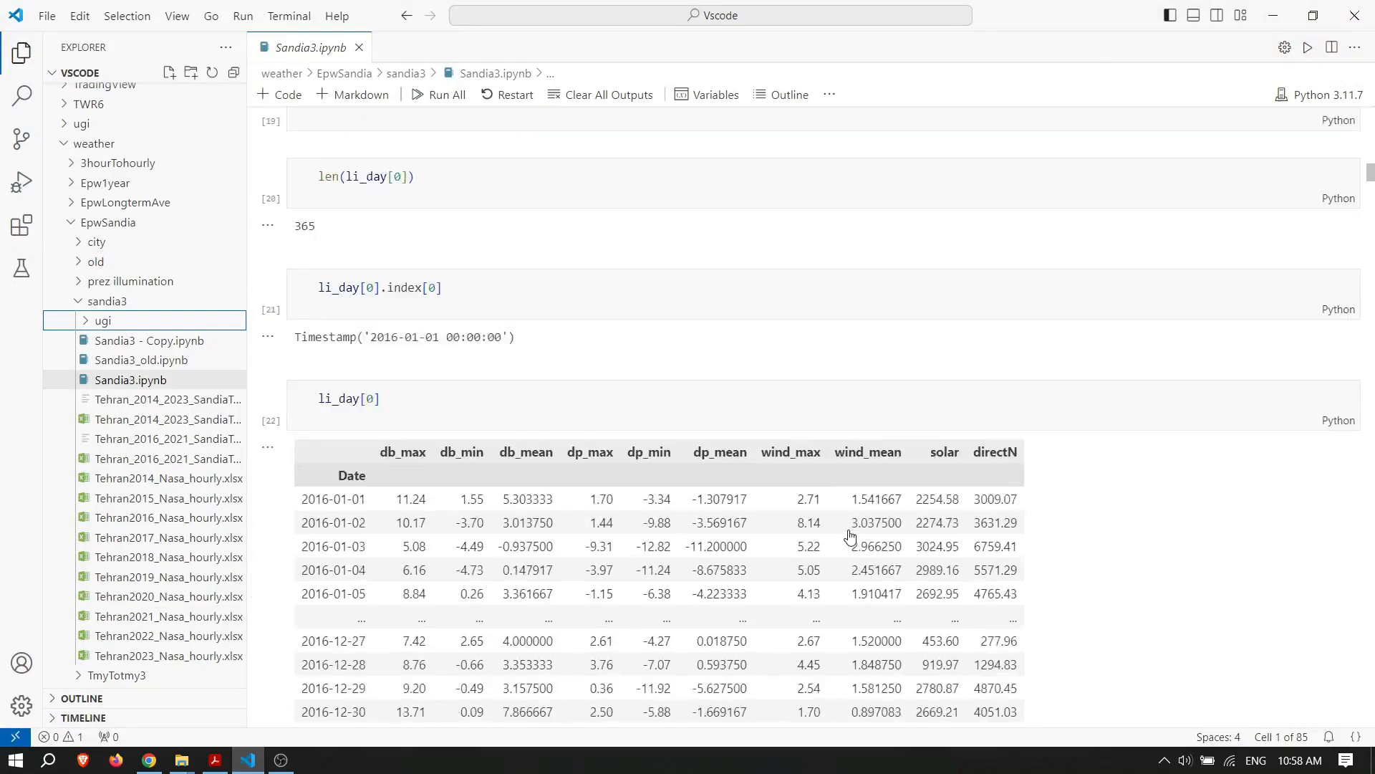
pyautogui.scroll(-20, 852, 529)
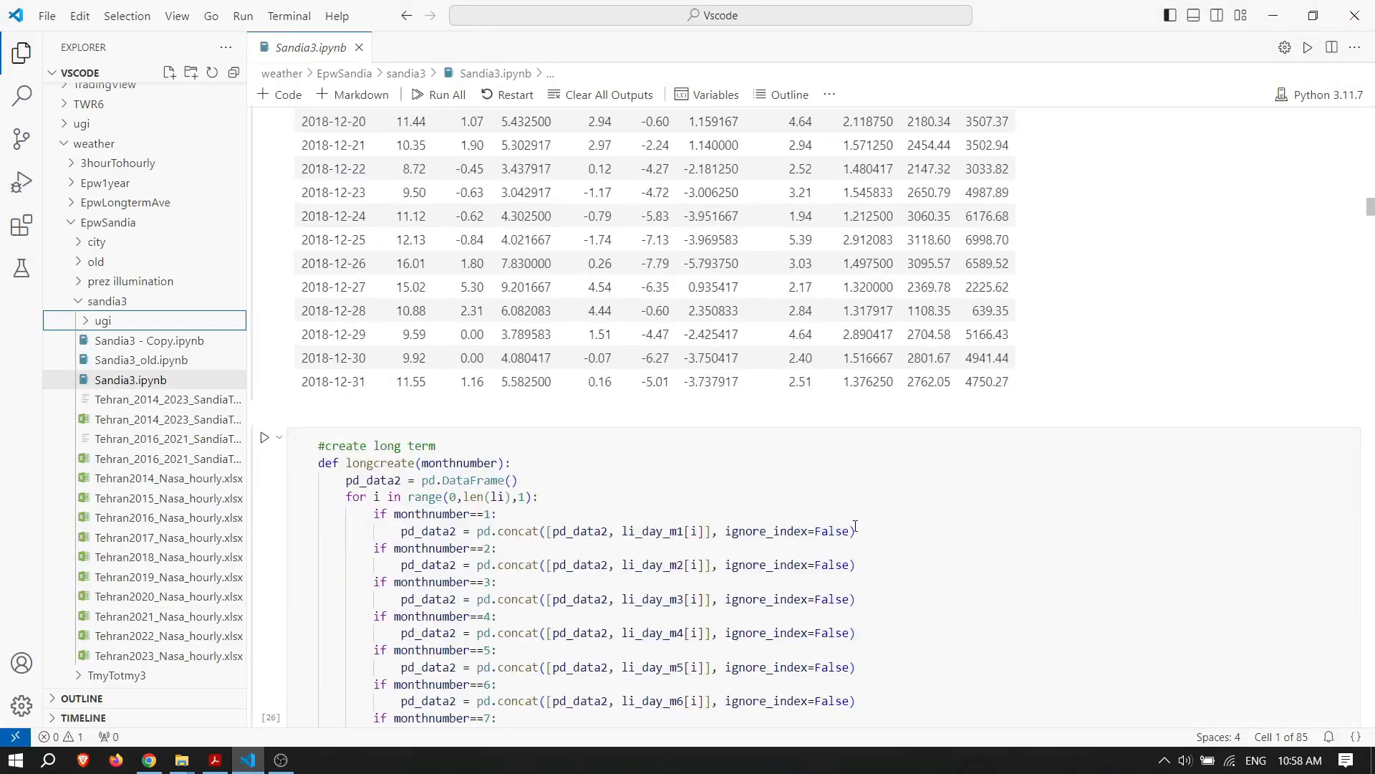
pyautogui.scroll(-20, 856, 525)
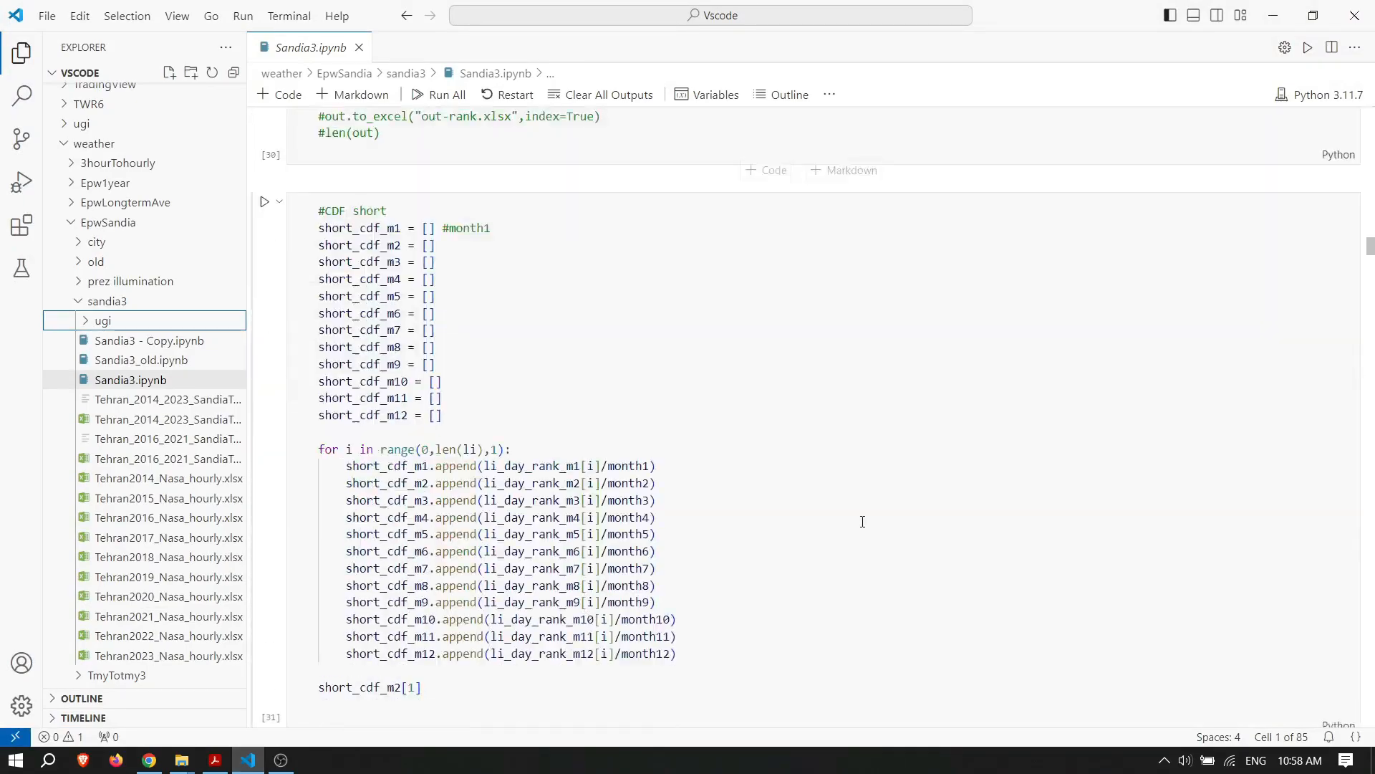
pyautogui.scroll(-20, 865, 524)
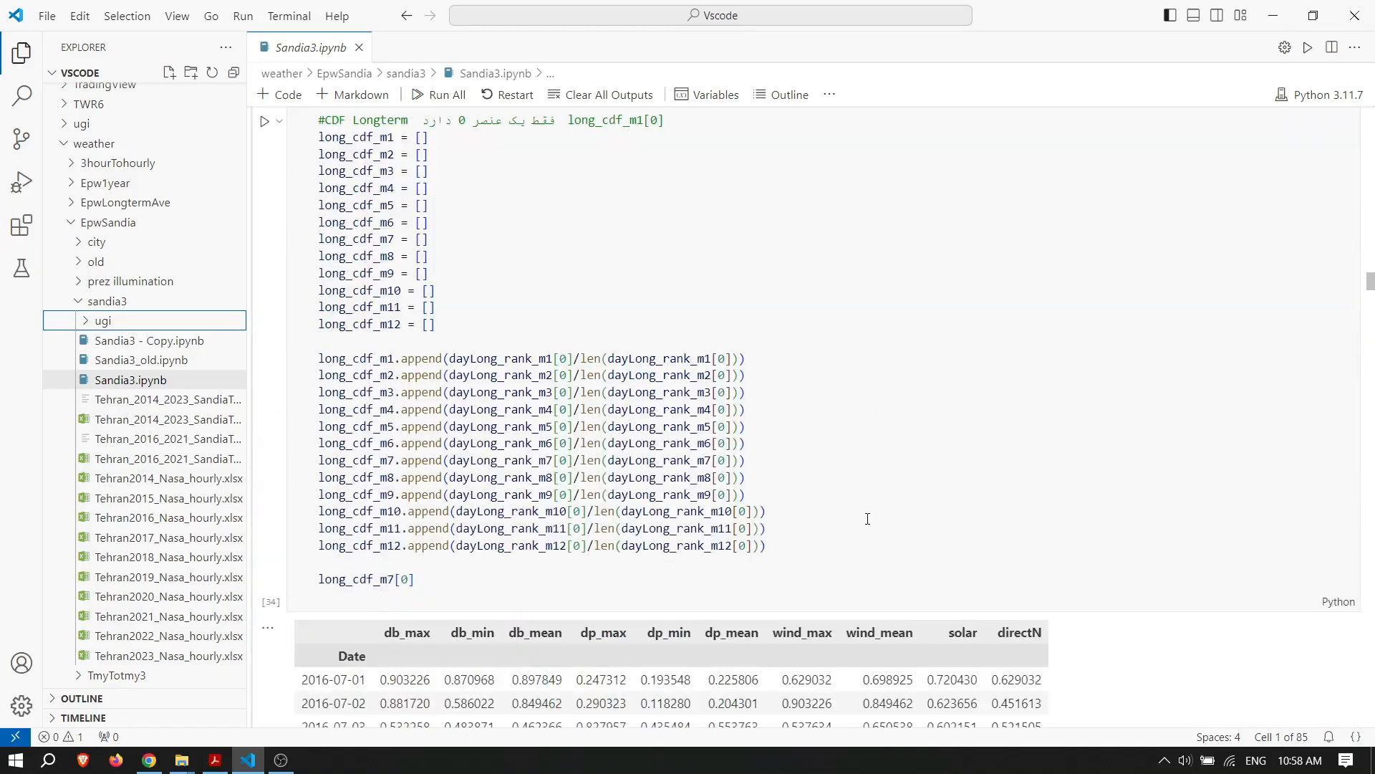
pyautogui.scroll(-20, 867, 517)
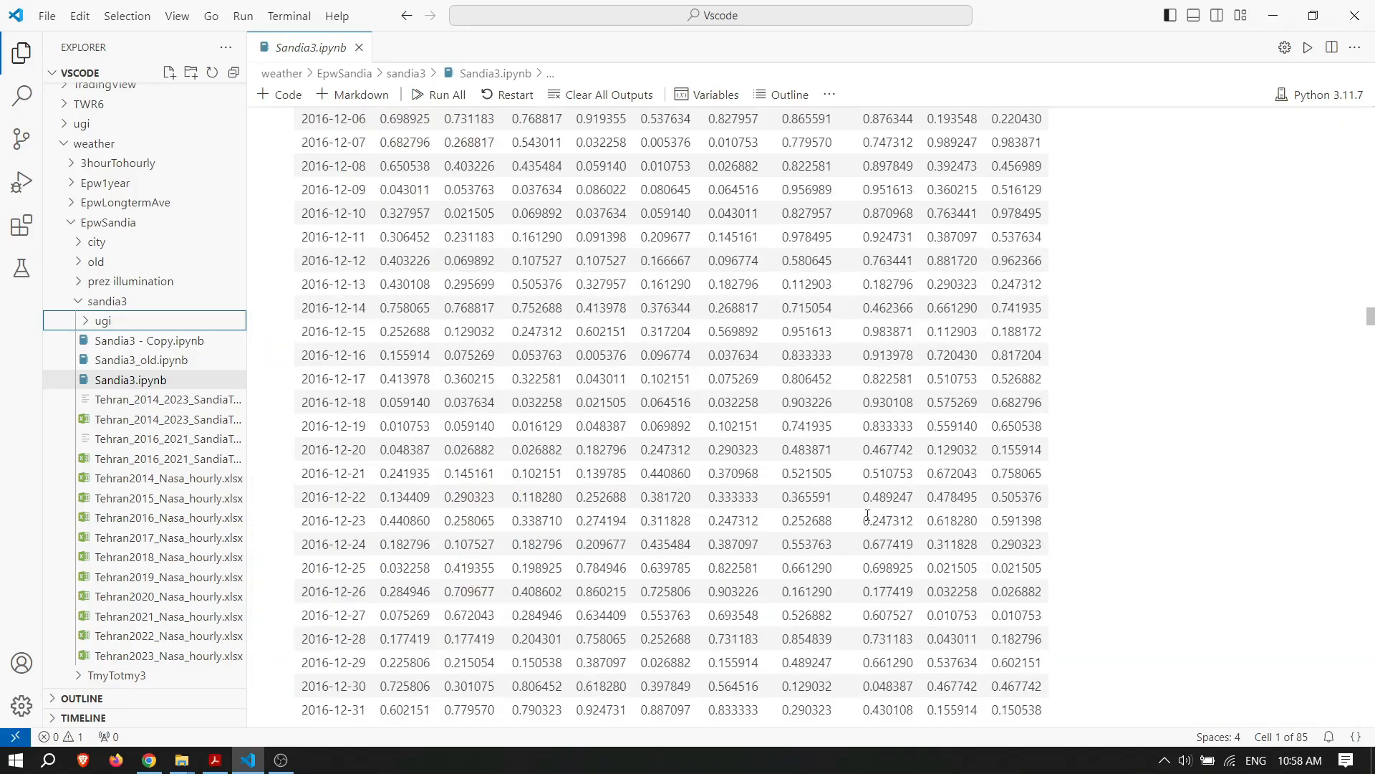
pyautogui.scroll(10, 867, 515)
pyautogui.scroll(-10, 871, 516)
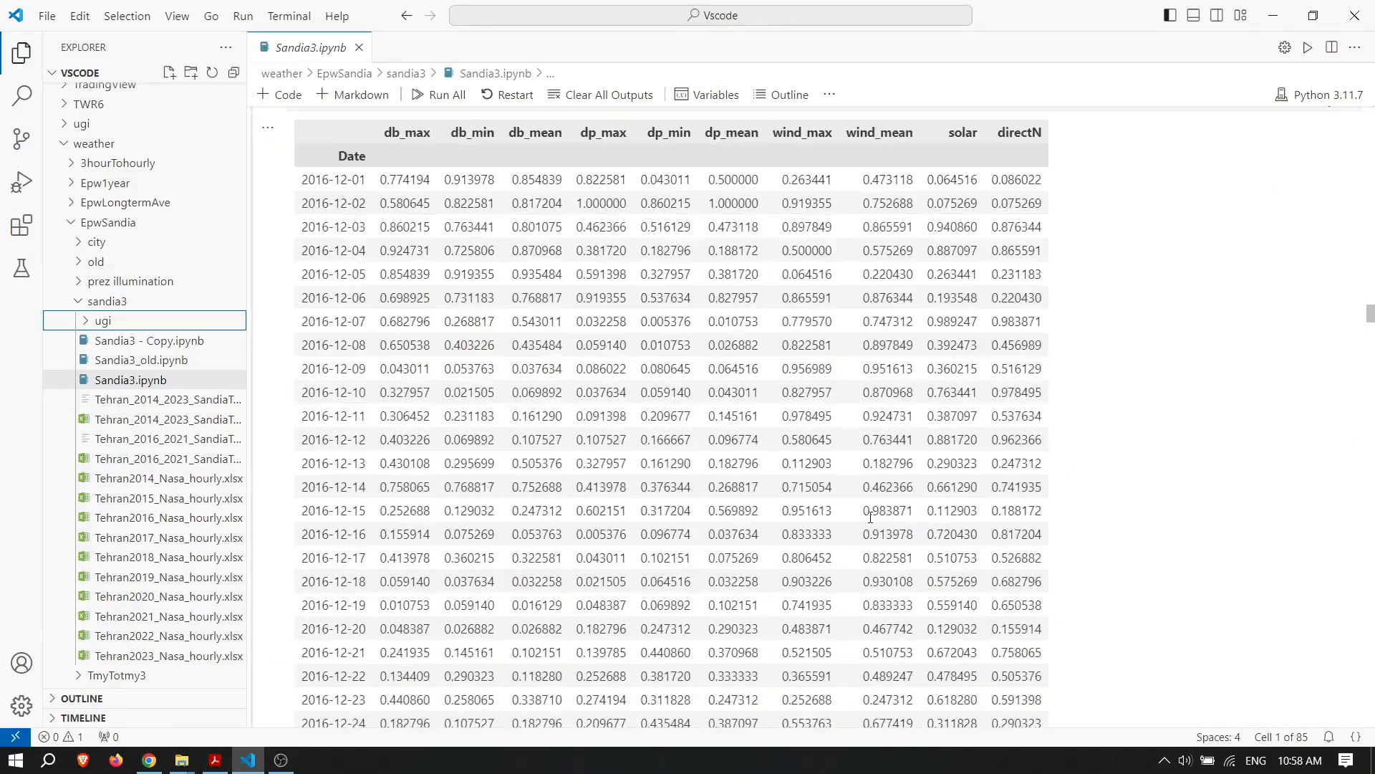
# Step: Examine the FS statistics weightings and weighted-sum code in Sandia3.ipynb, then close Visual Studio Code
pyautogui.scroll(-20, 874, 516)
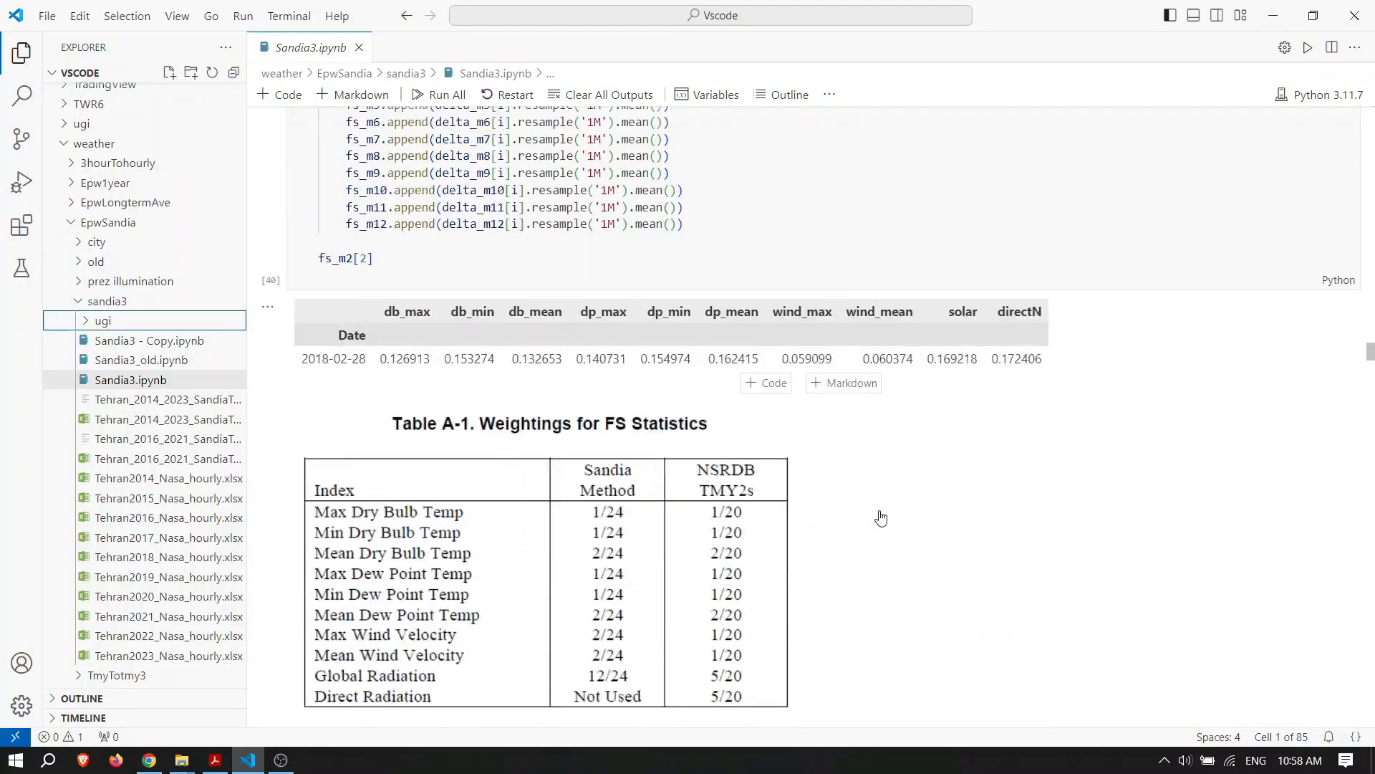
pyautogui.scroll(-20, 883, 515)
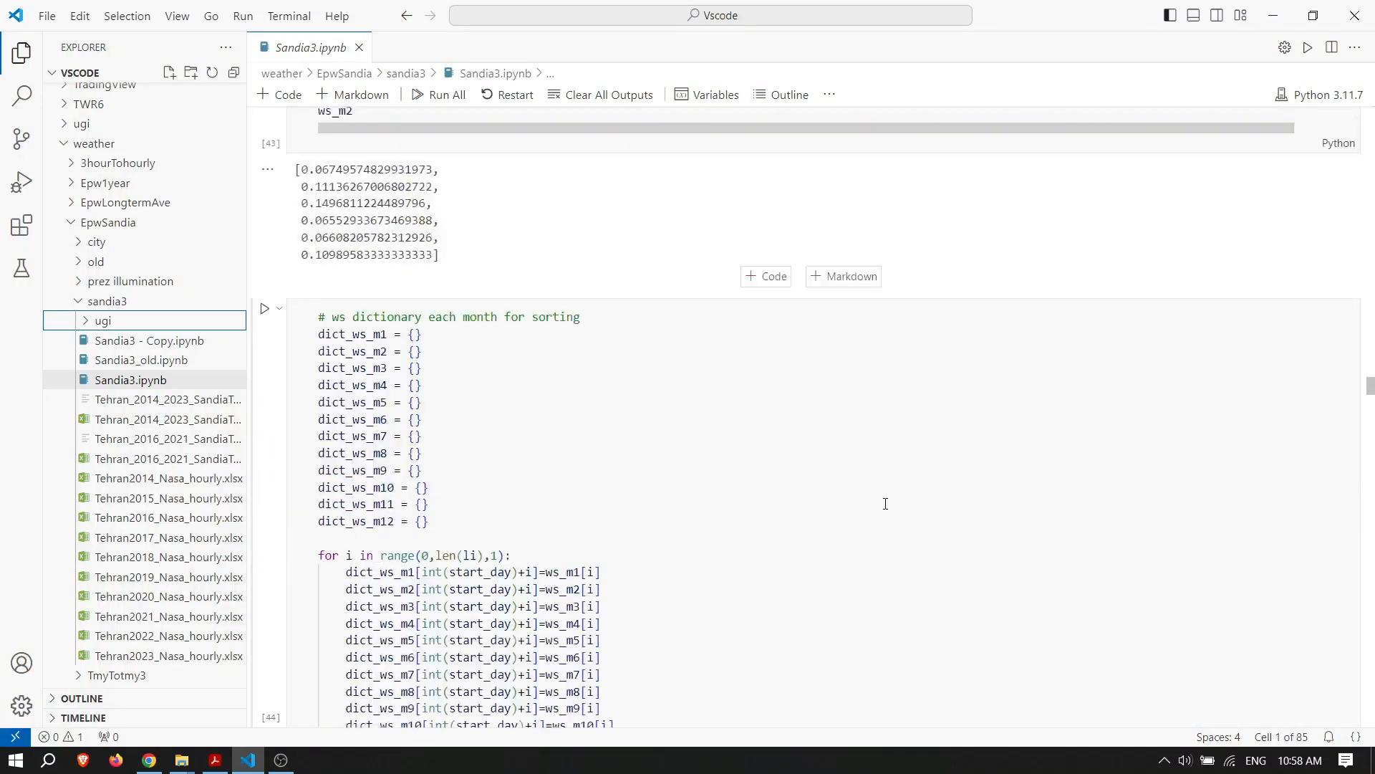
pyautogui.scroll(20, 888, 506)
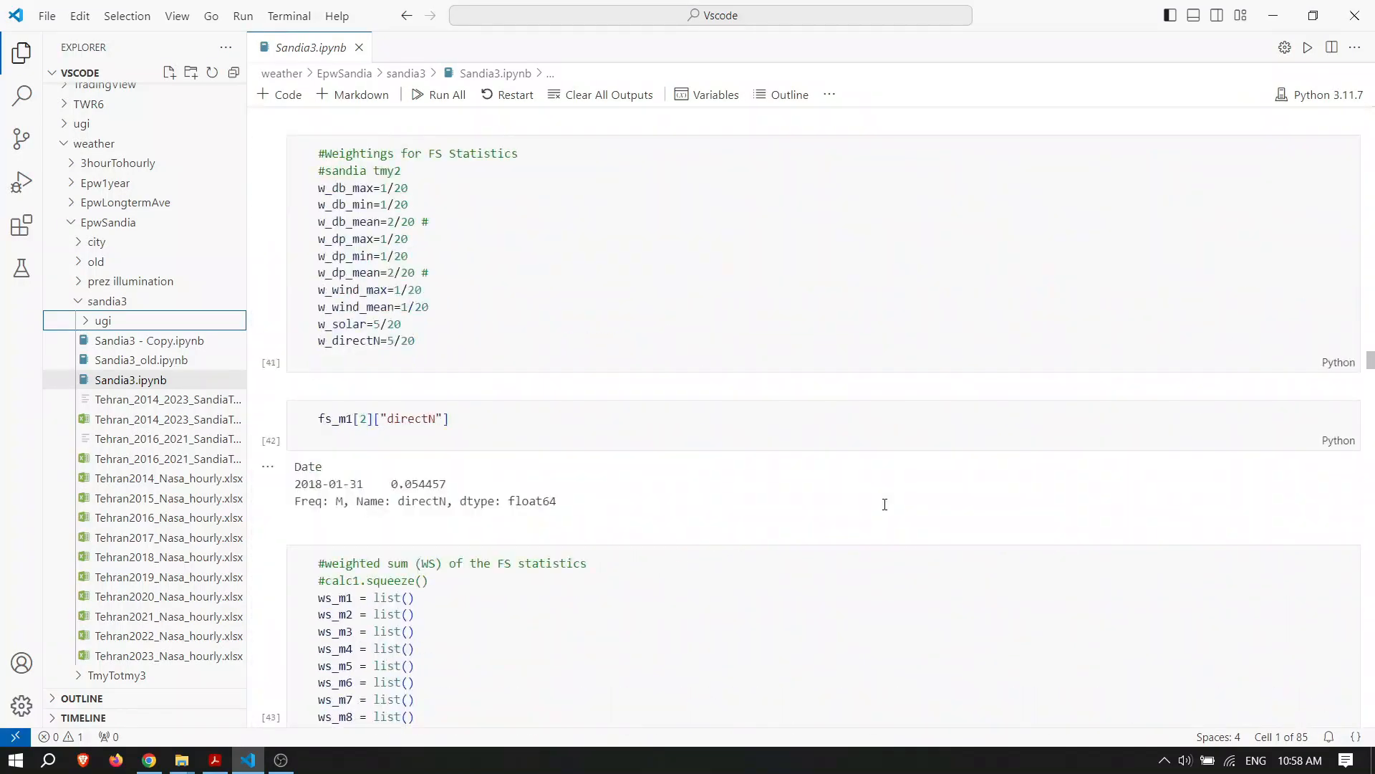
pyautogui.scroll(20, 879, 506)
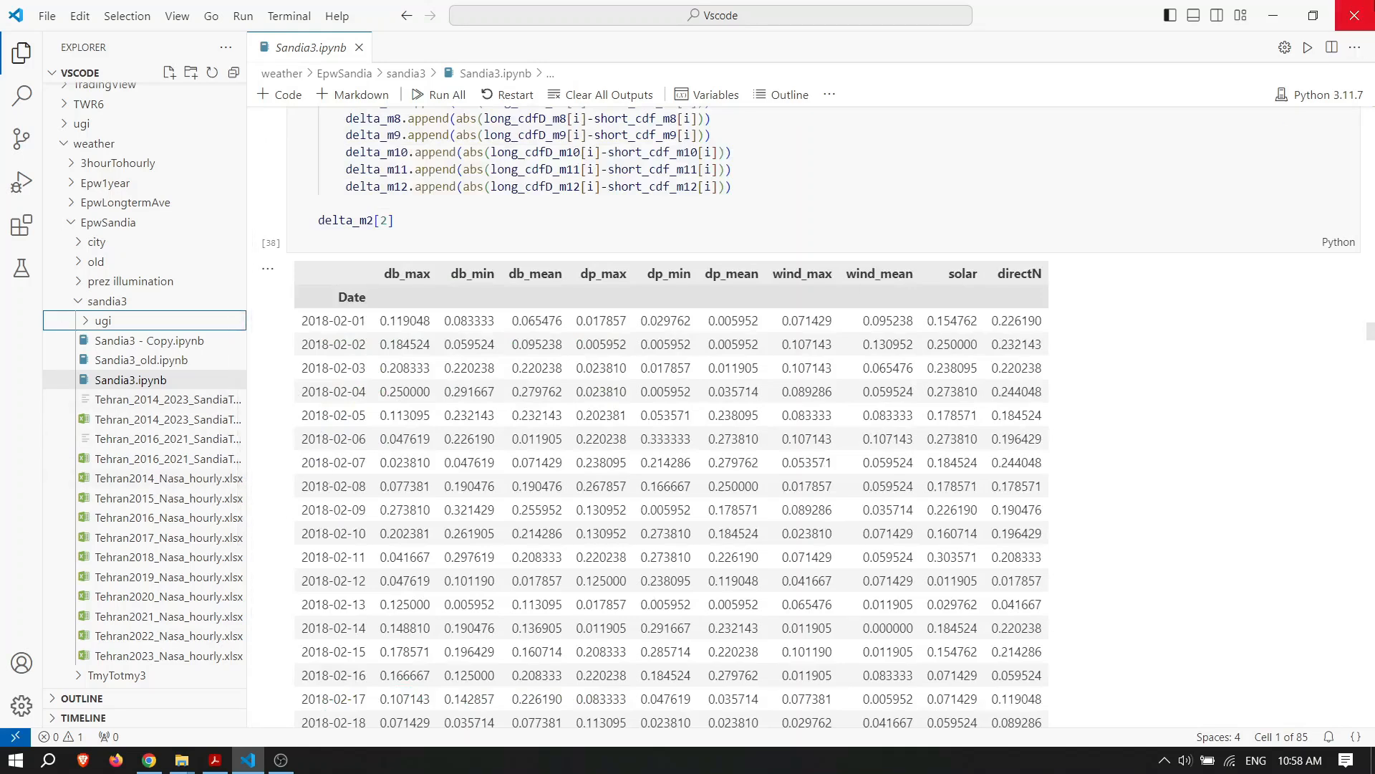
pyautogui.click(1353, 18)
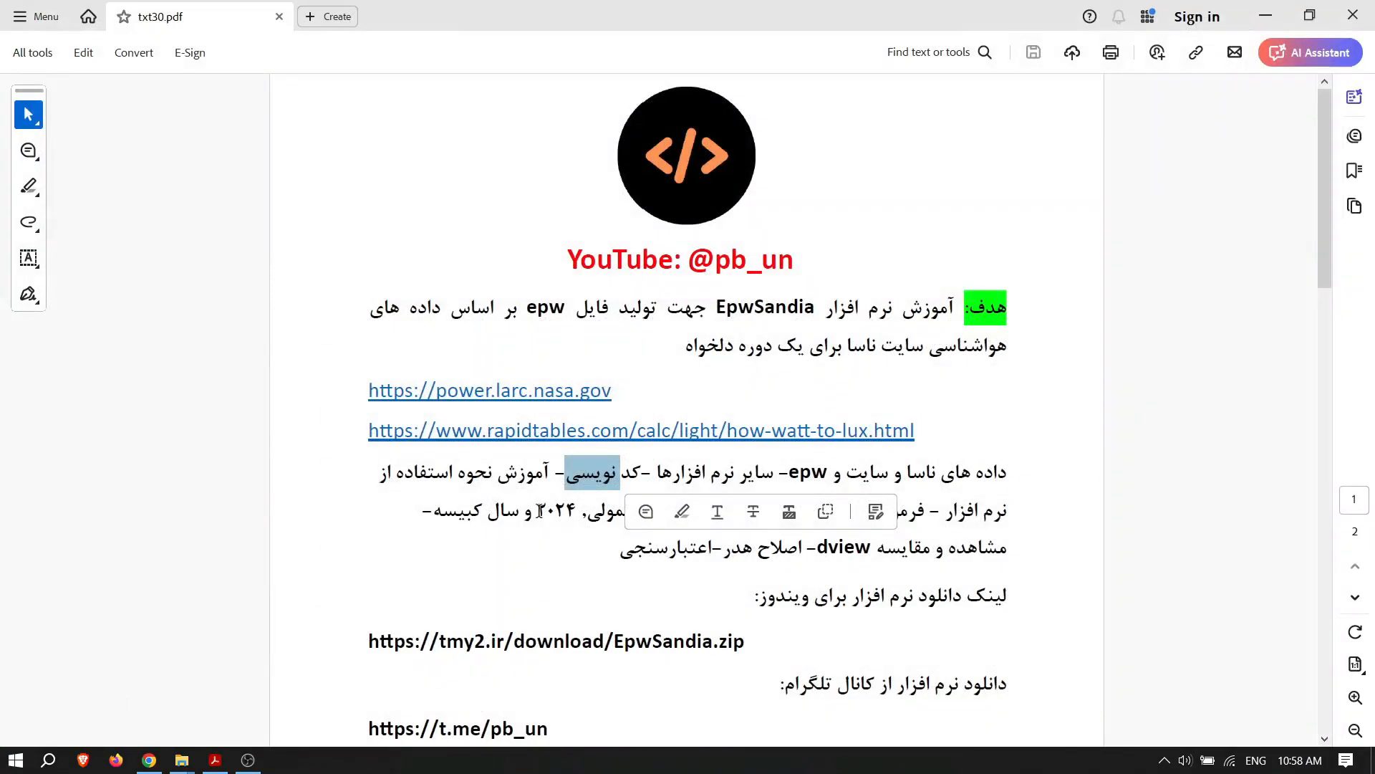
# Step: Select the outline topic on using the software (آموزش نحوه استفاده از نرم افزار) in txt30.pdf and look over the remaining topics and download links
pyautogui.moveTo(542, 480); pyautogui.dragTo(378, 480)
pyautogui.moveTo(1007, 513); pyautogui.dragTo(945, 513)
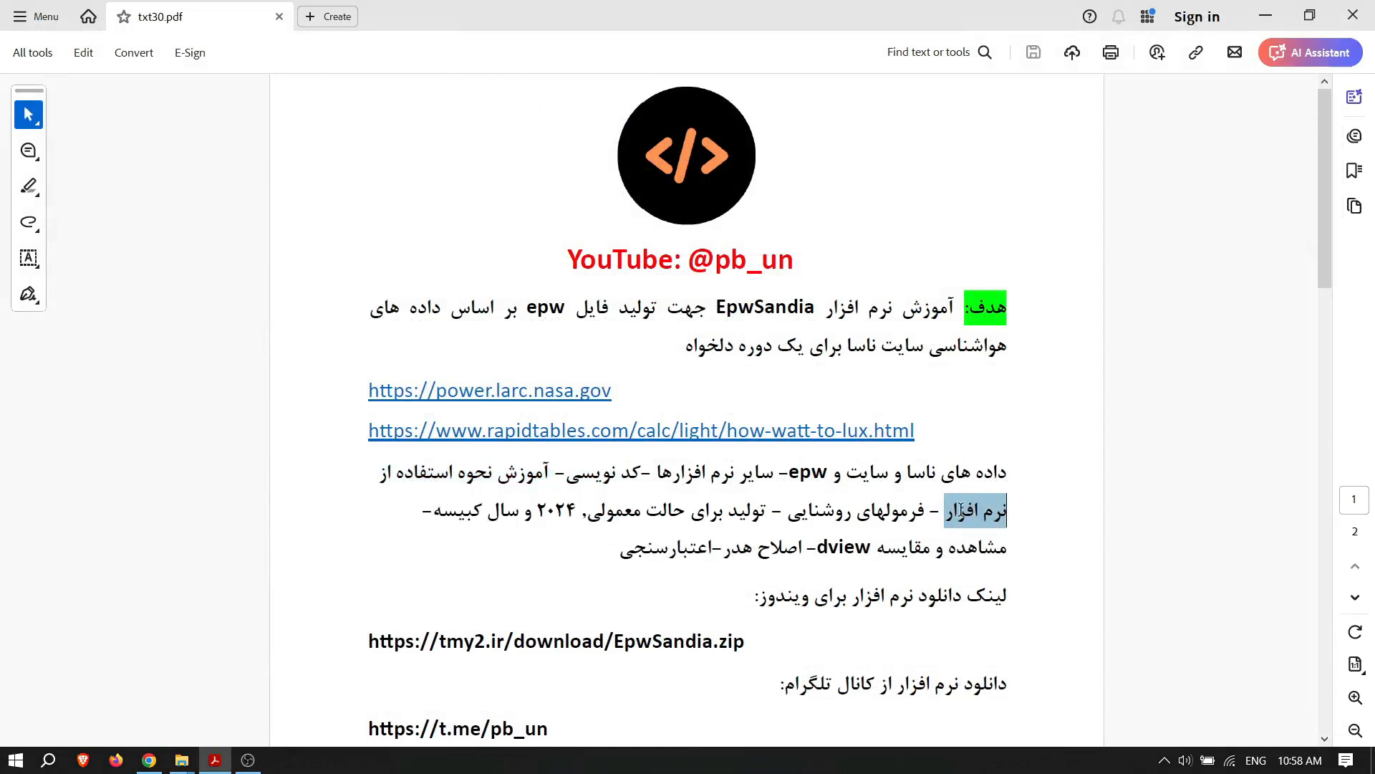
pyautogui.click(746, 514)
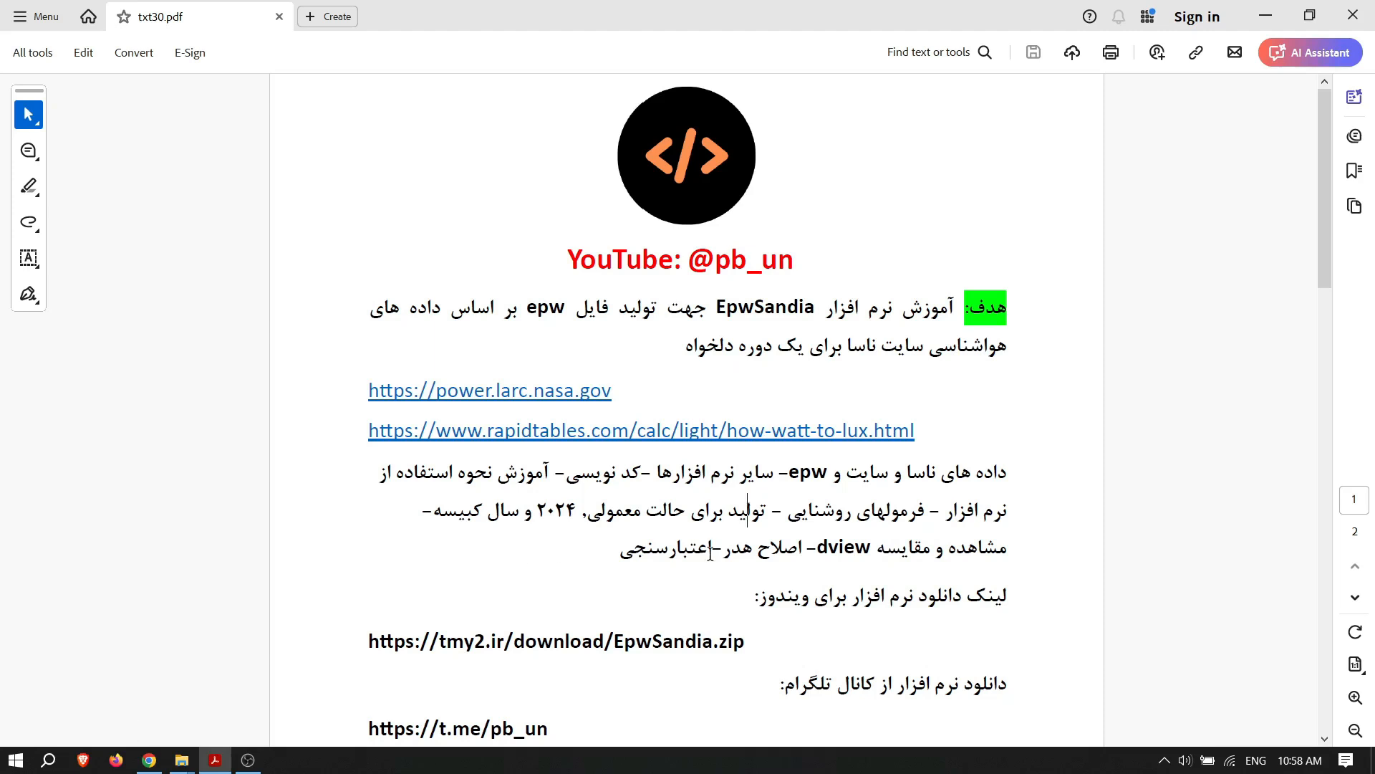
pyautogui.scroll(-1, 714, 552)
pyautogui.scroll(-1, 716, 555)
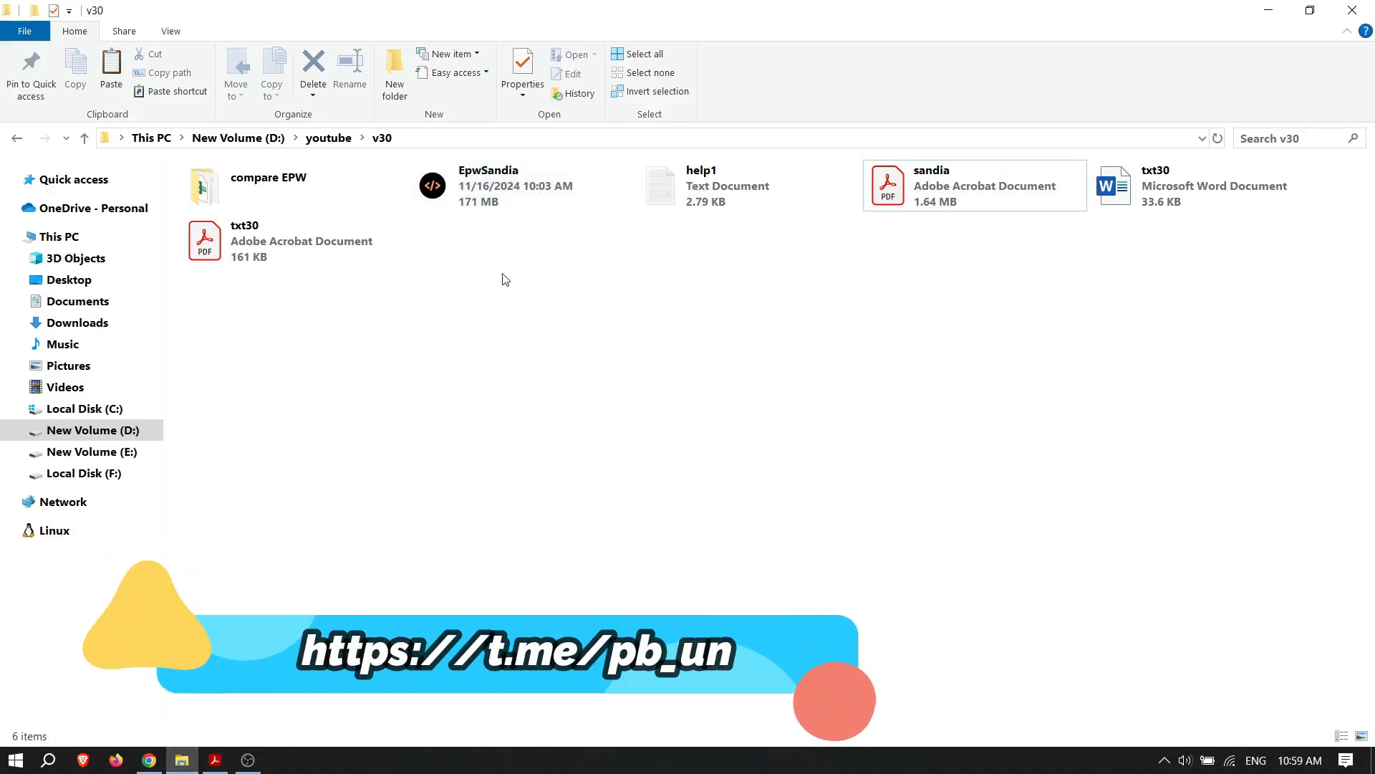
# Step: Launch EpwSandia from the v30 folder and move its window to the middle of the screen
pyautogui.doubleClick(483, 191)
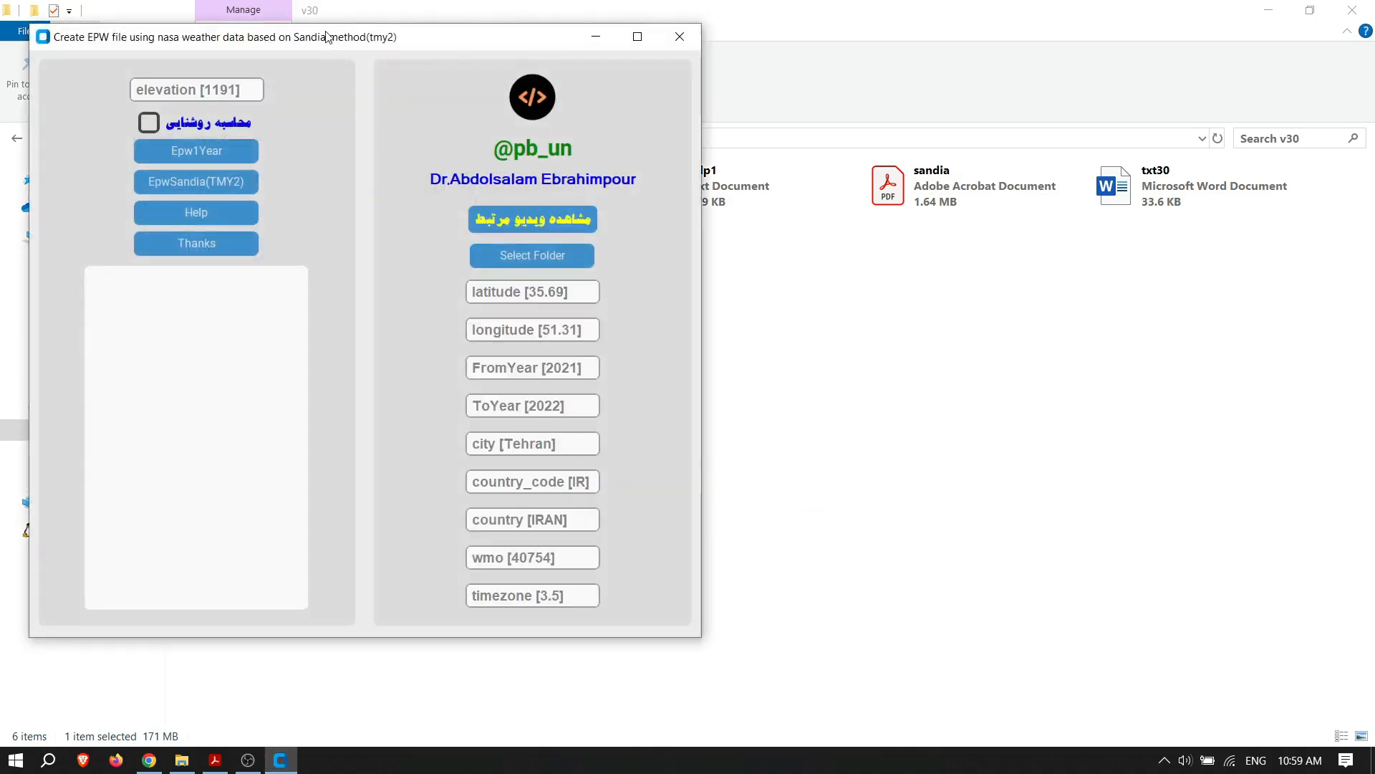
pyautogui.moveTo(312, 42); pyautogui.dragTo(686, 101)
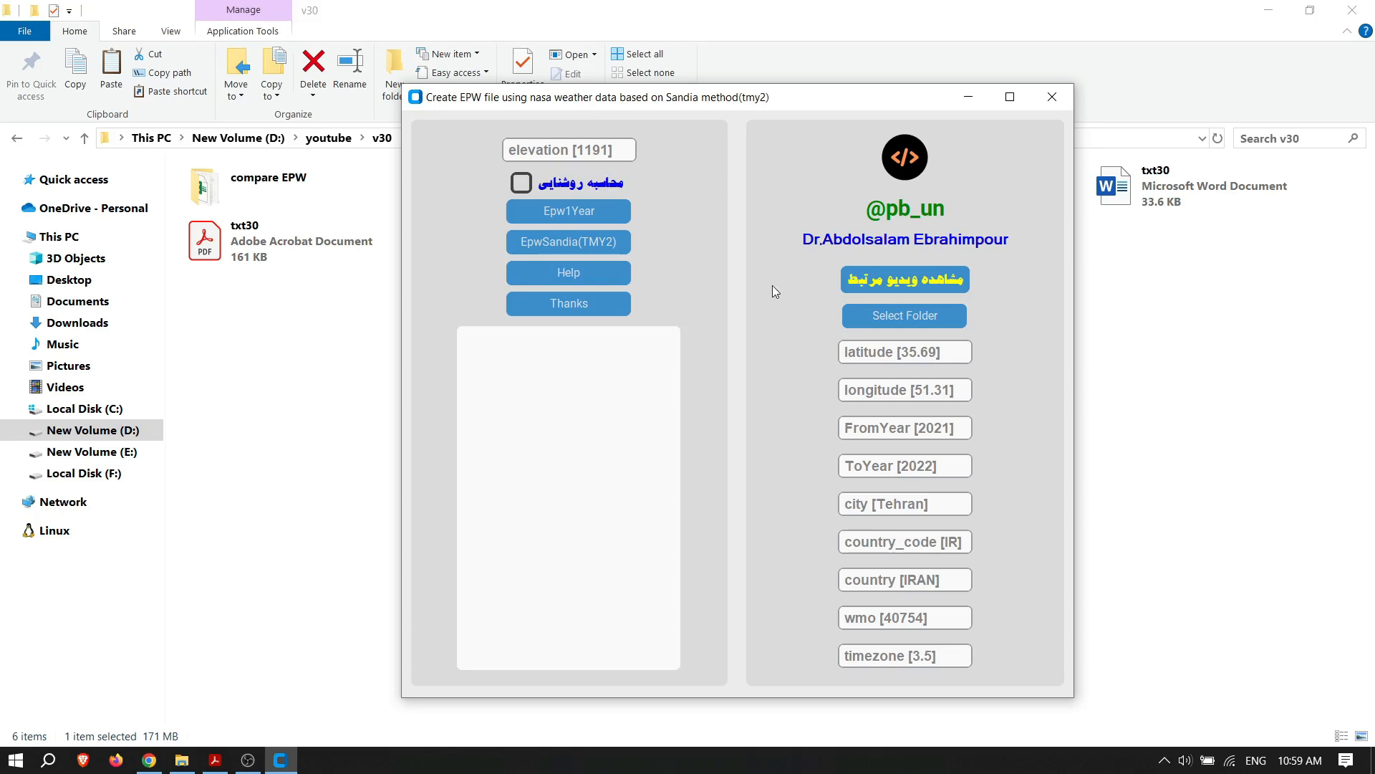
# Step: Open the EpwSandia help in a maximized window, select the TMY3&TMY2 users manual link, and close the help
pyautogui.click(566, 275)
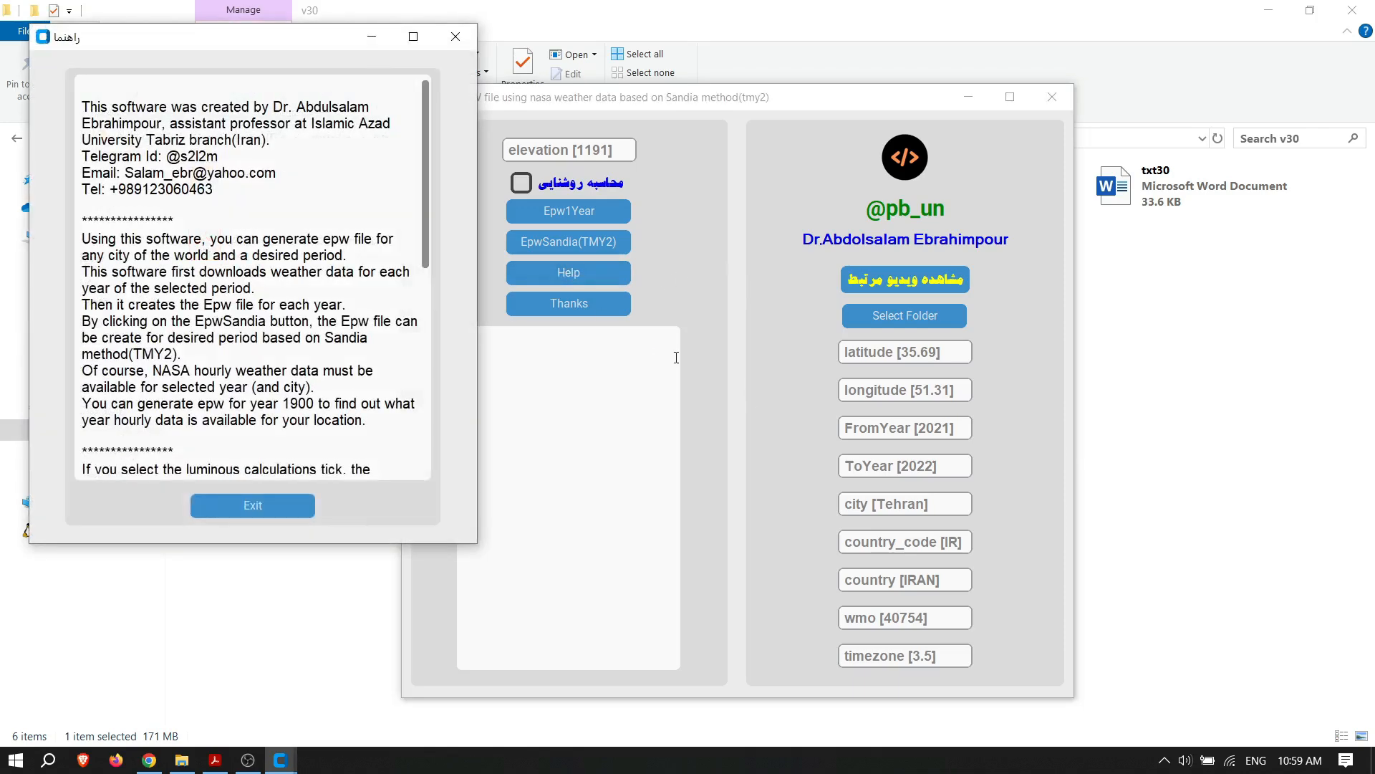
pyautogui.moveTo(321, 45); pyautogui.dragTo(574, 42)
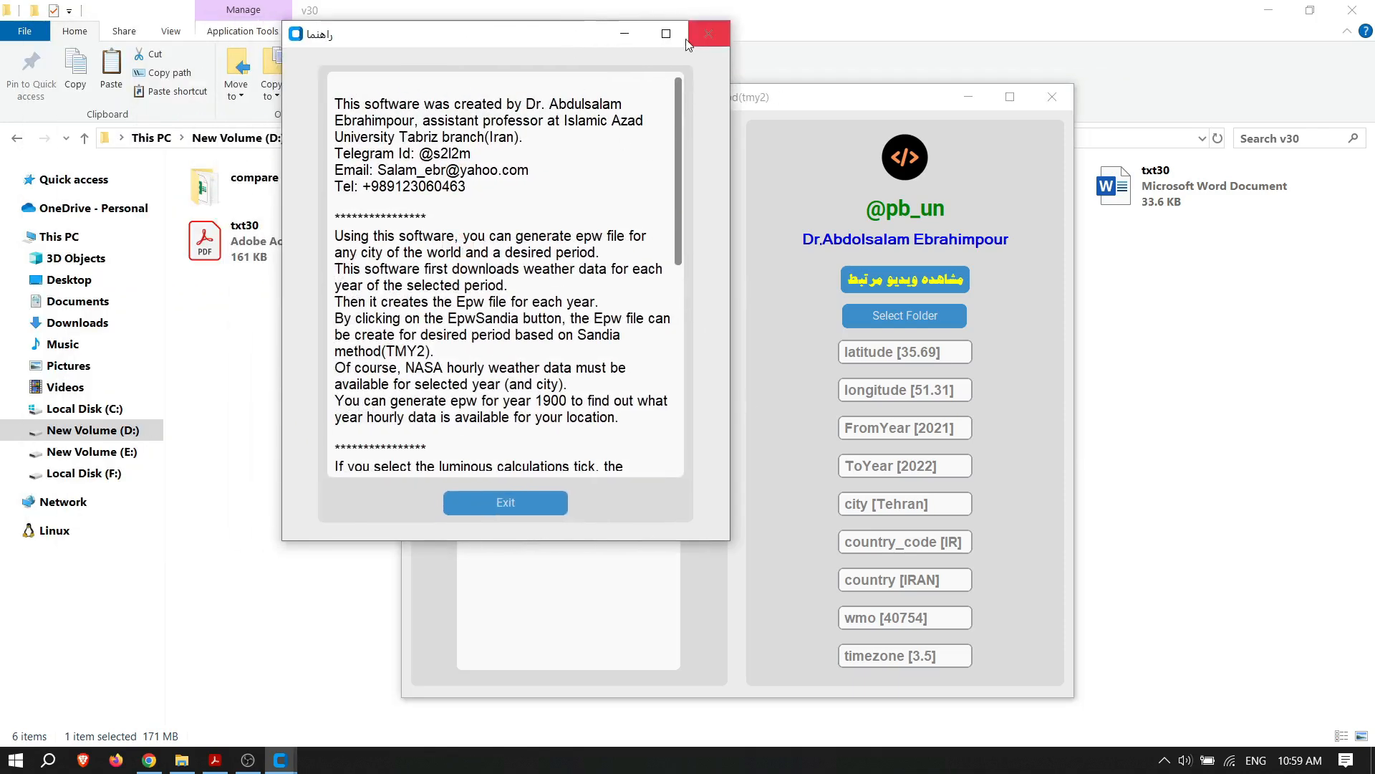
pyautogui.click(664, 36)
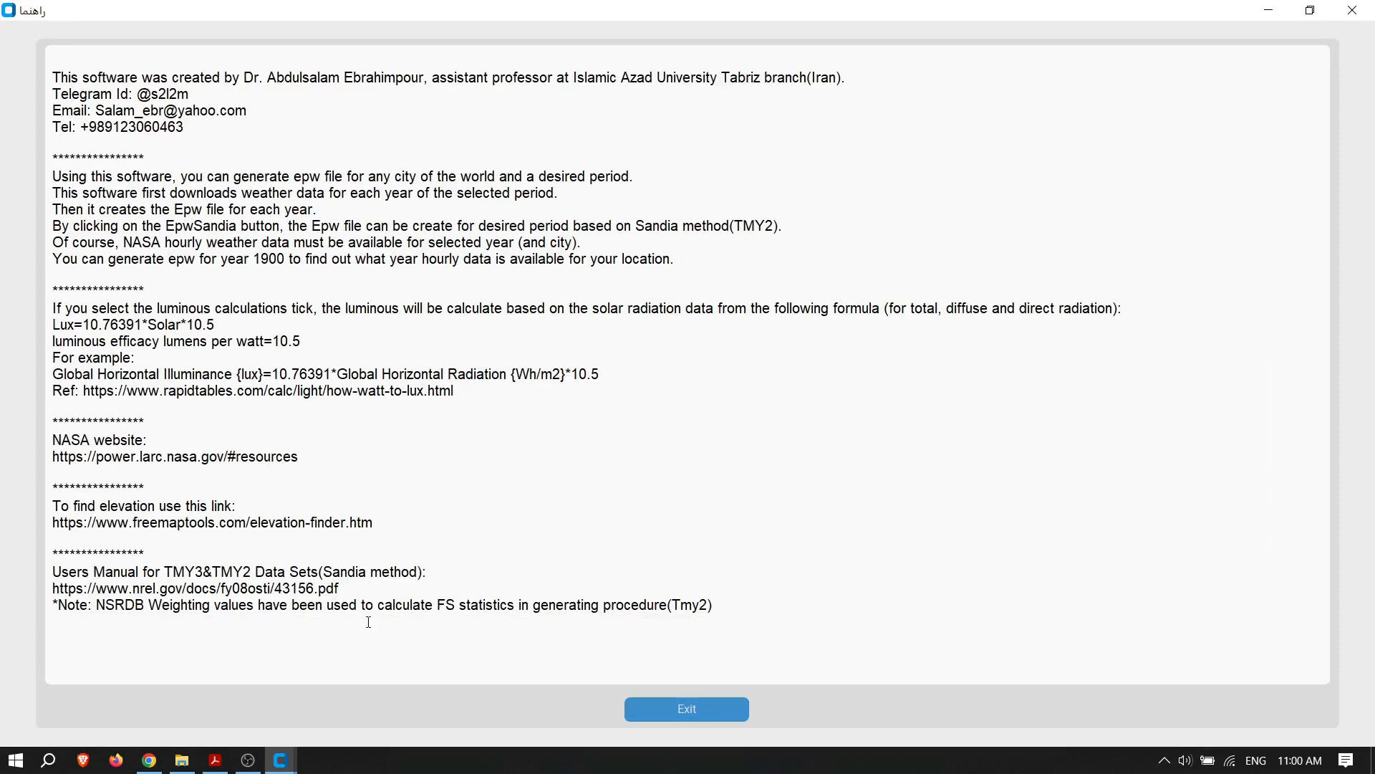
pyautogui.moveTo(354, 586); pyautogui.dragTo(44, 586)
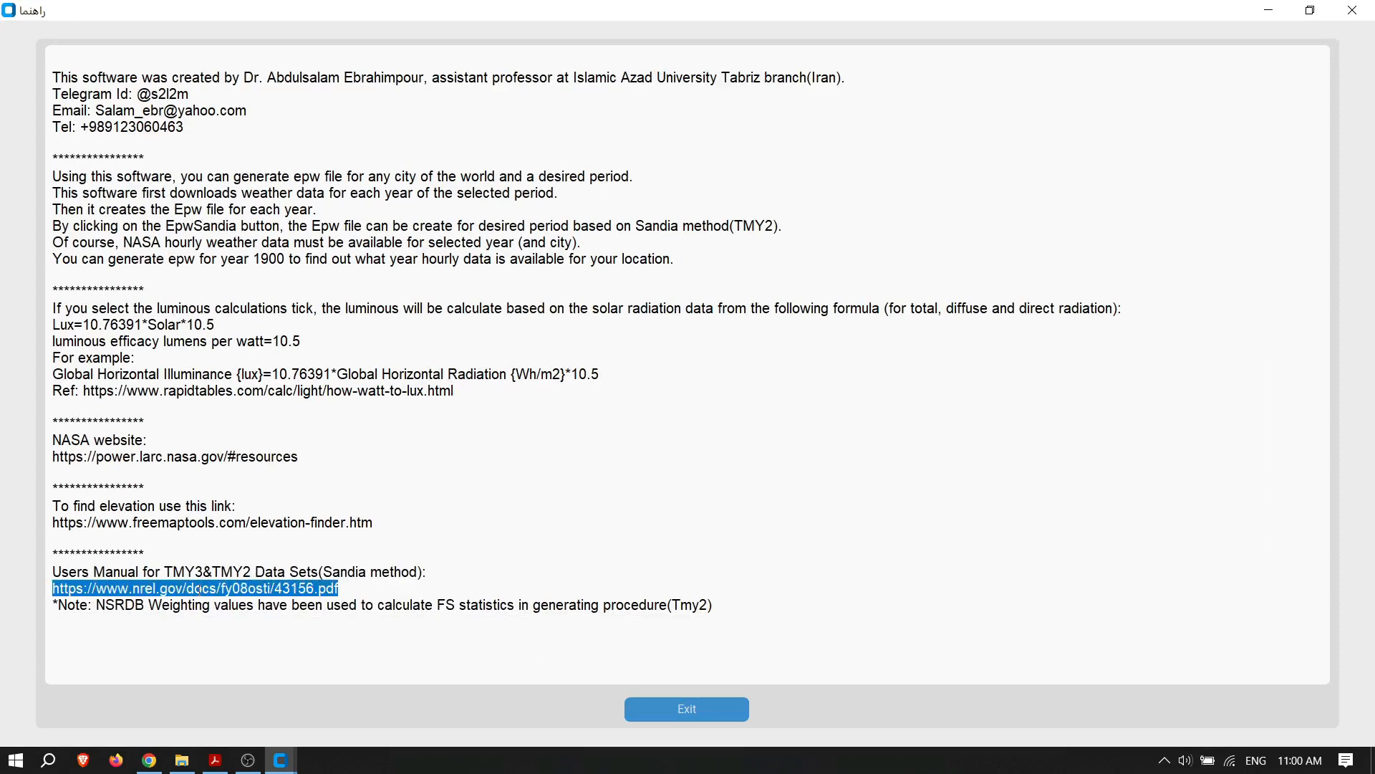
pyautogui.click(1351, 10)
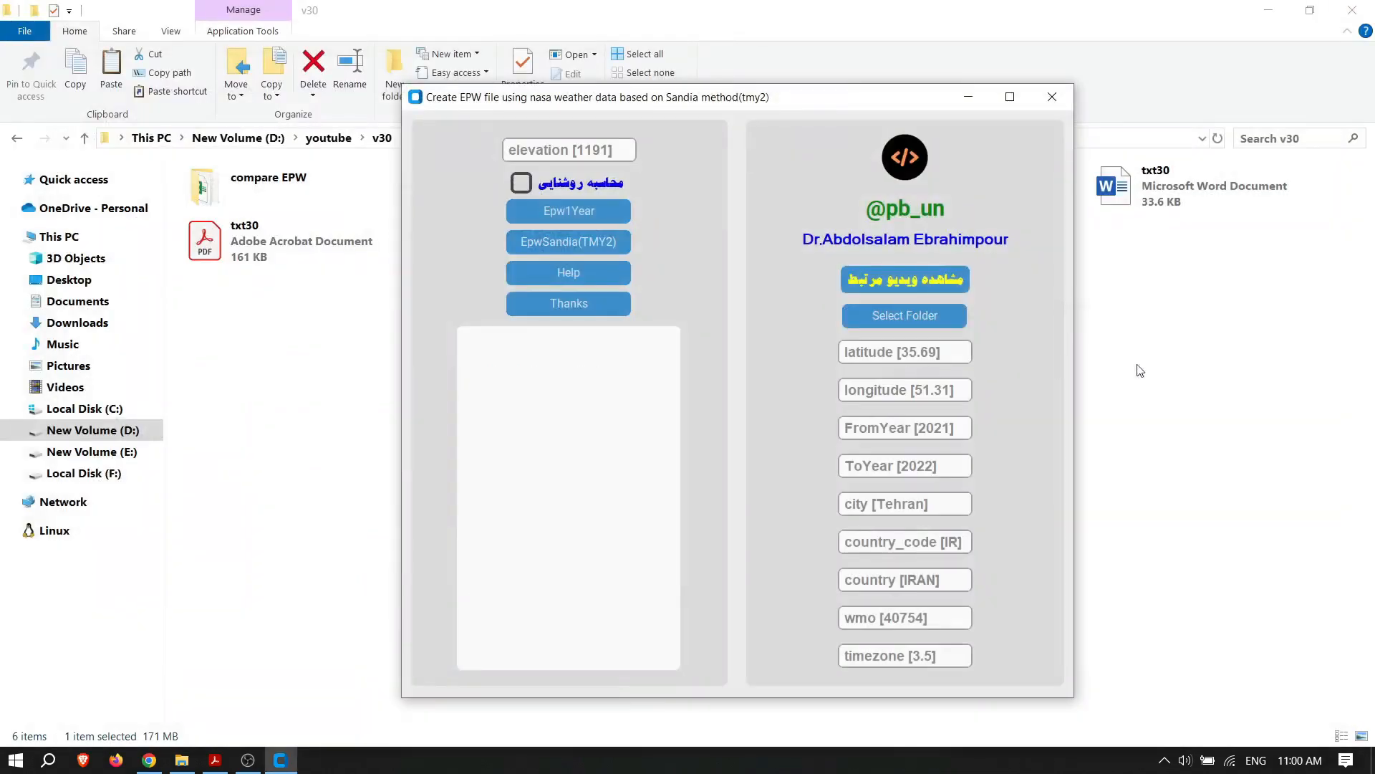
# Step: Open sandia.pdf from the v30 folder, go to section 2.1 Sandia Method and examine the method, weighting values and following pages
pyautogui.doubleClick(935, 197)
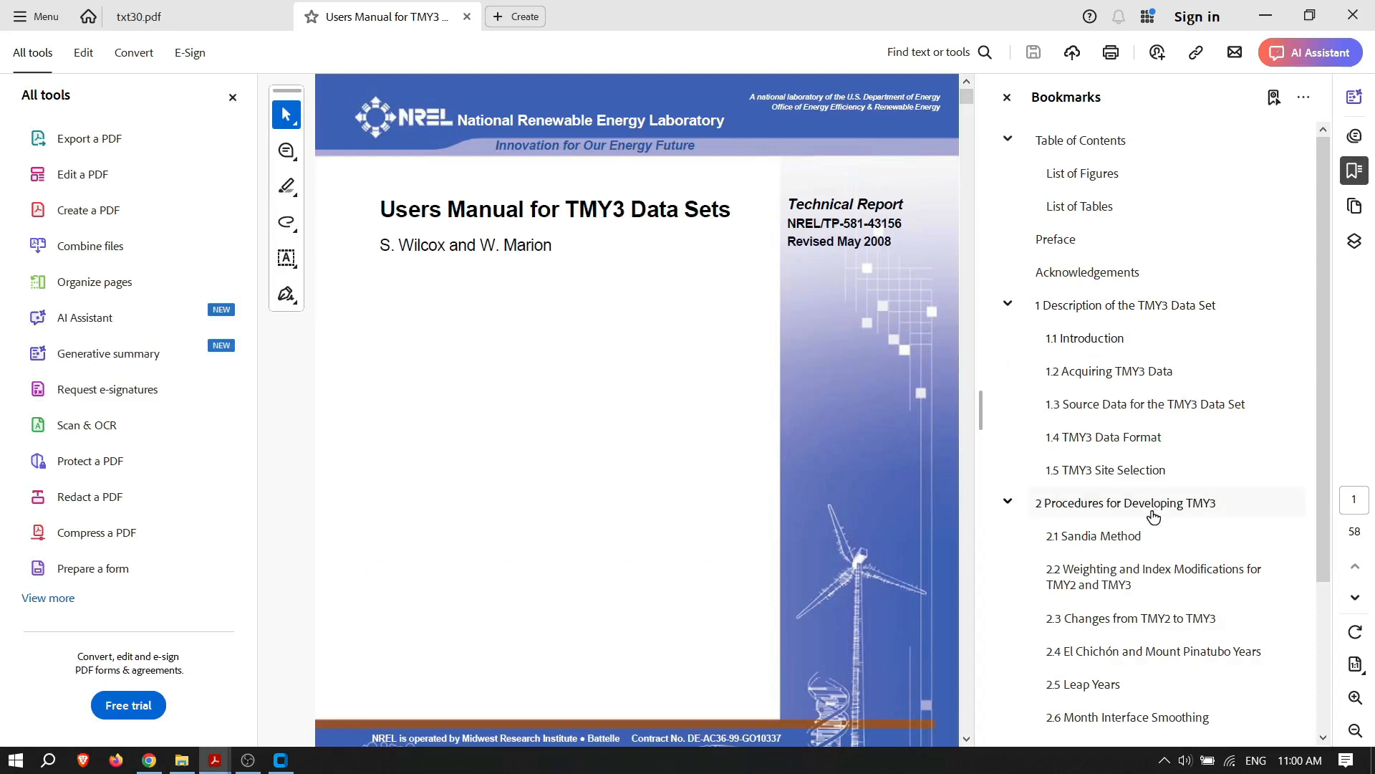
pyautogui.click(1117, 539)
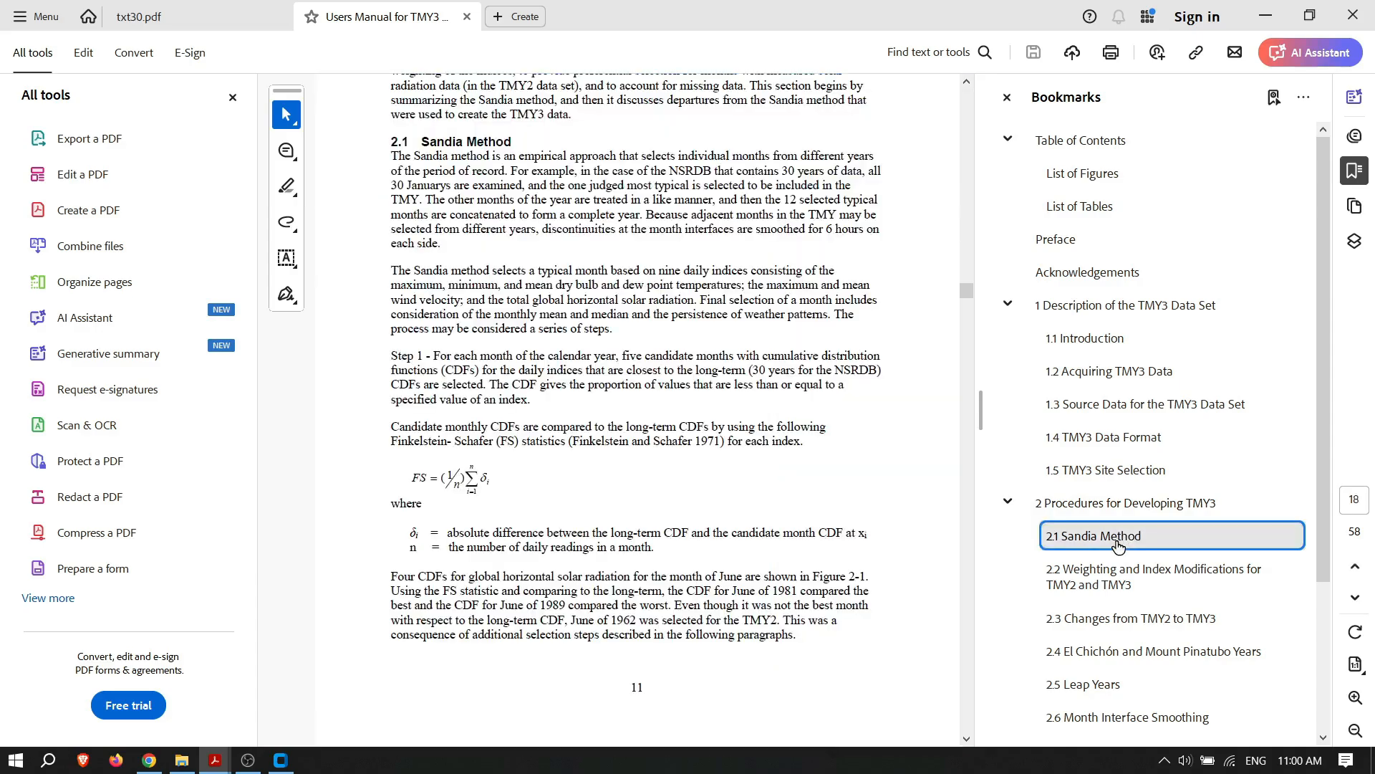
pyautogui.scroll(-20, 702, 419)
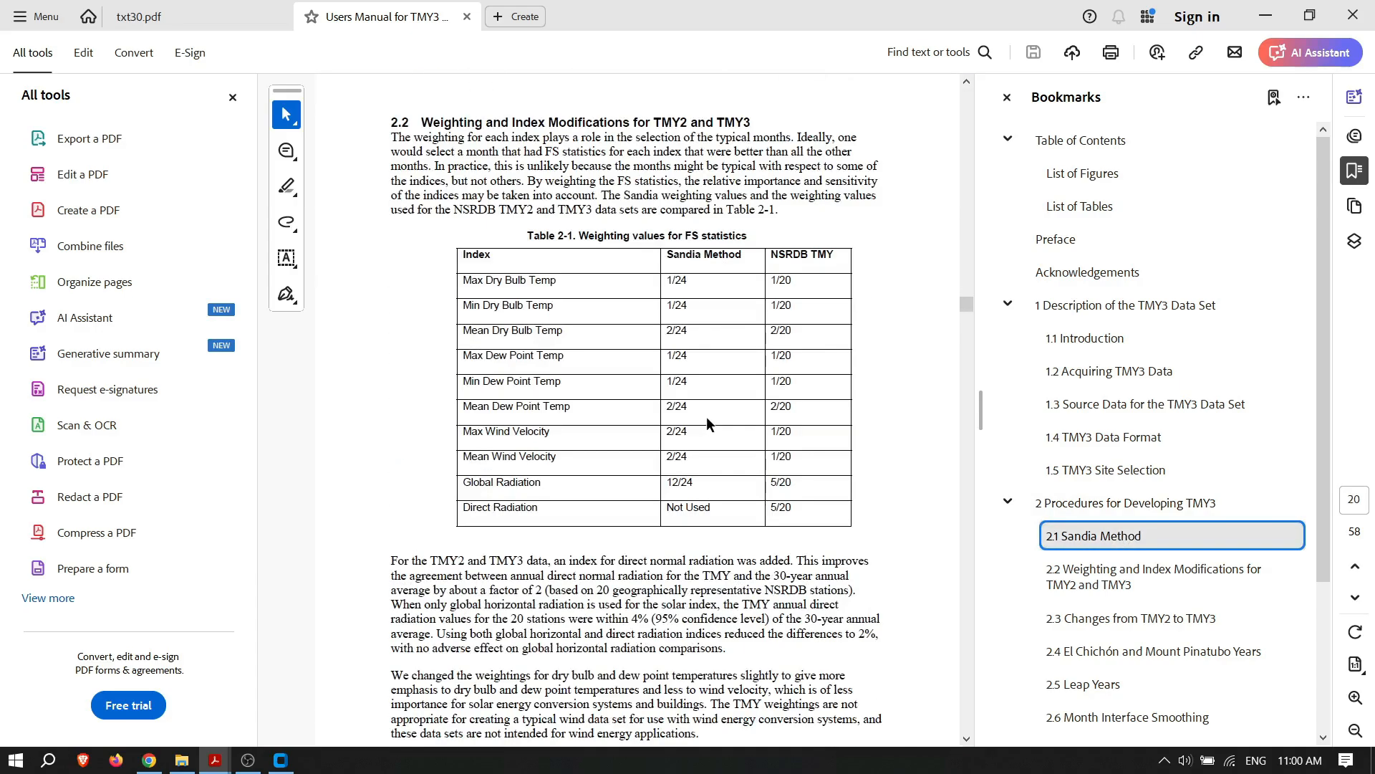
pyautogui.scroll(-20, 712, 415)
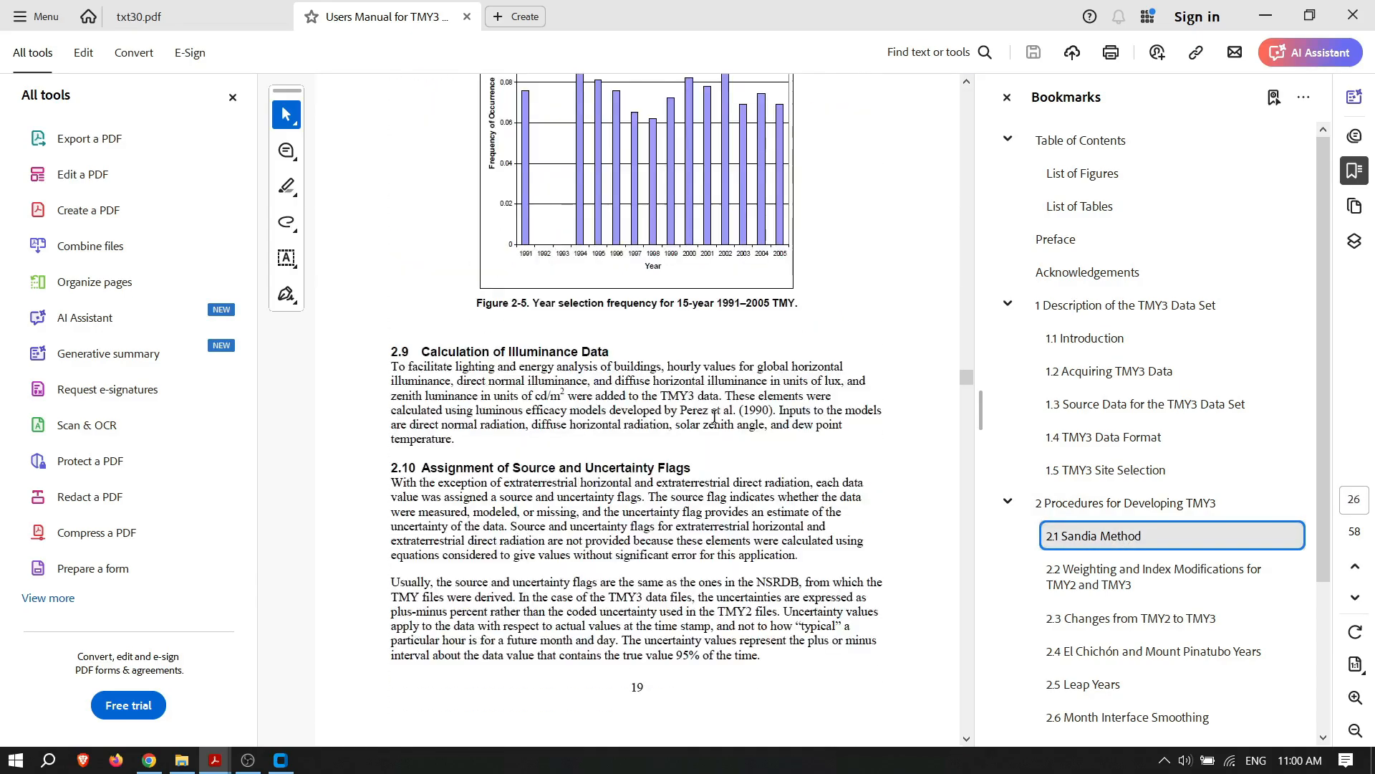
pyautogui.scroll(-20, 716, 418)
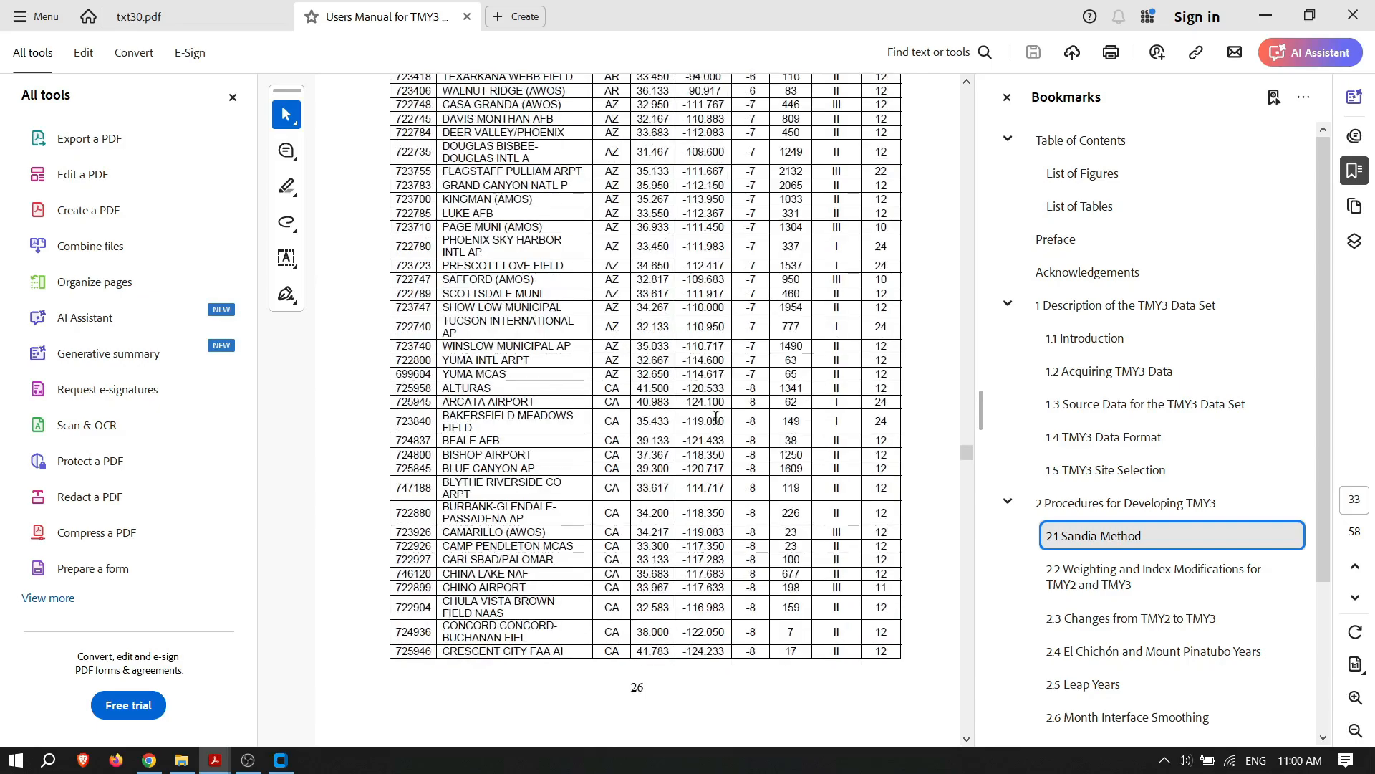
pyautogui.scroll(-20, 716, 418)
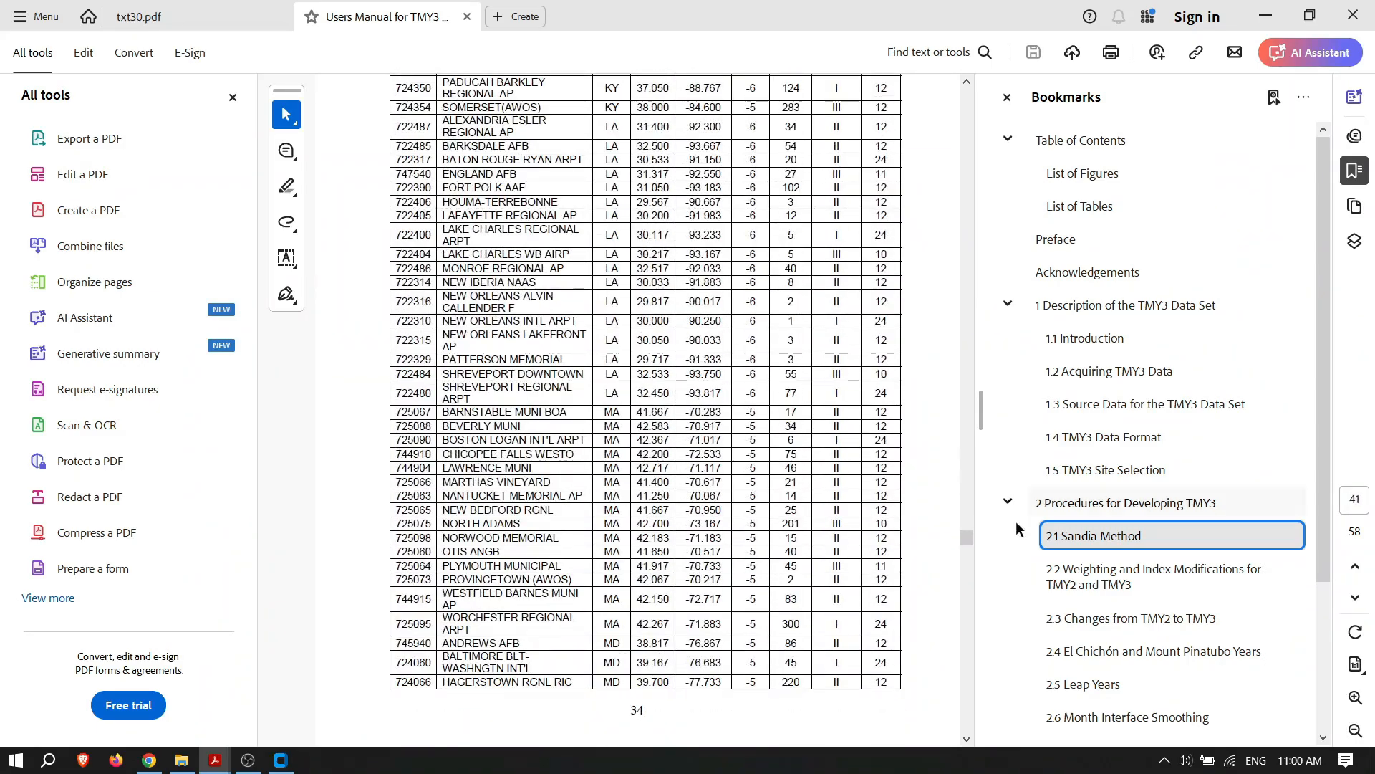
# Step: Go to section 2.3 Changes from TMY2 to TMY3 and read it, marking the TMY3 paragraph, the heading and the 1991-2005 data period
pyautogui.click(1135, 619)
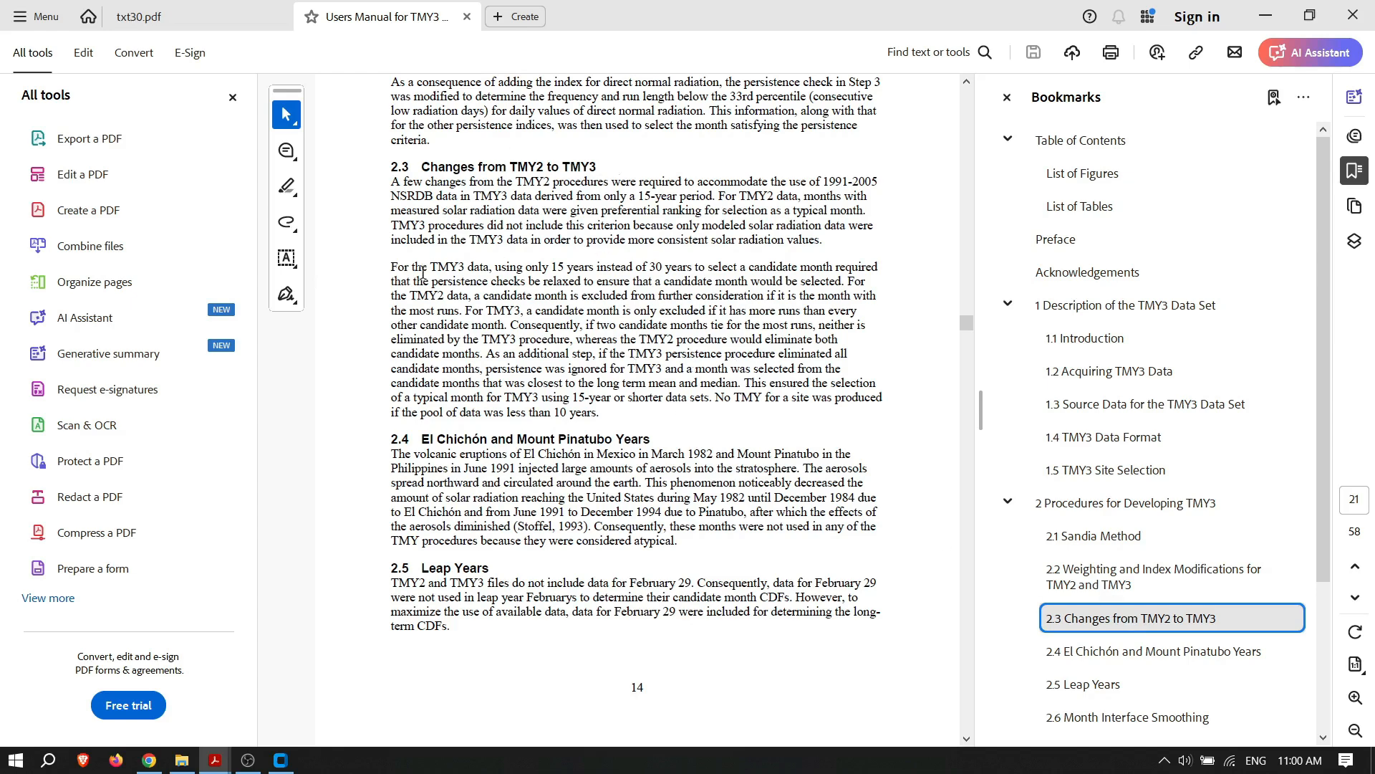
pyautogui.moveTo(400, 259); pyautogui.dragTo(739, 385)
pyautogui.click(681, 411)
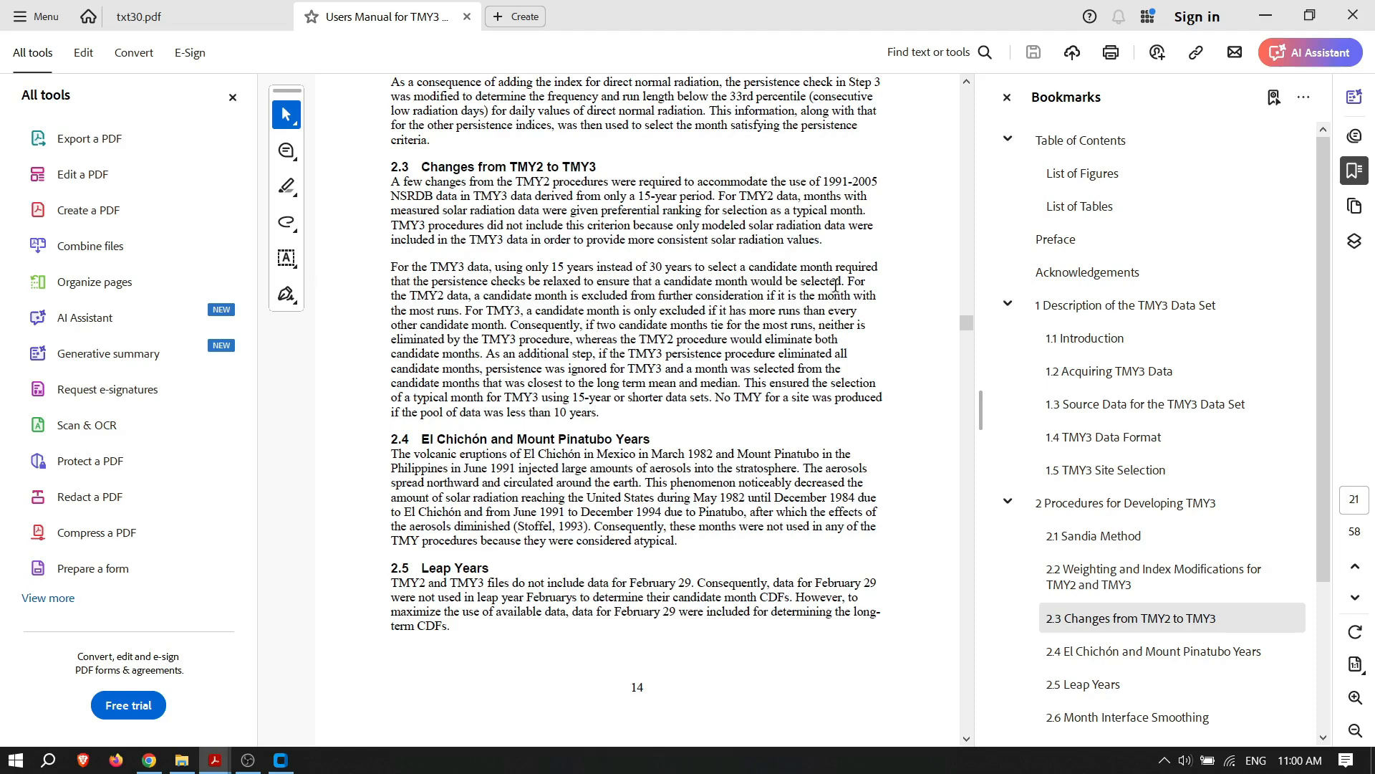
pyautogui.doubleClick(578, 166)
pyautogui.click(842, 163)
pyautogui.doubleClick(827, 181)
pyautogui.click(848, 180)
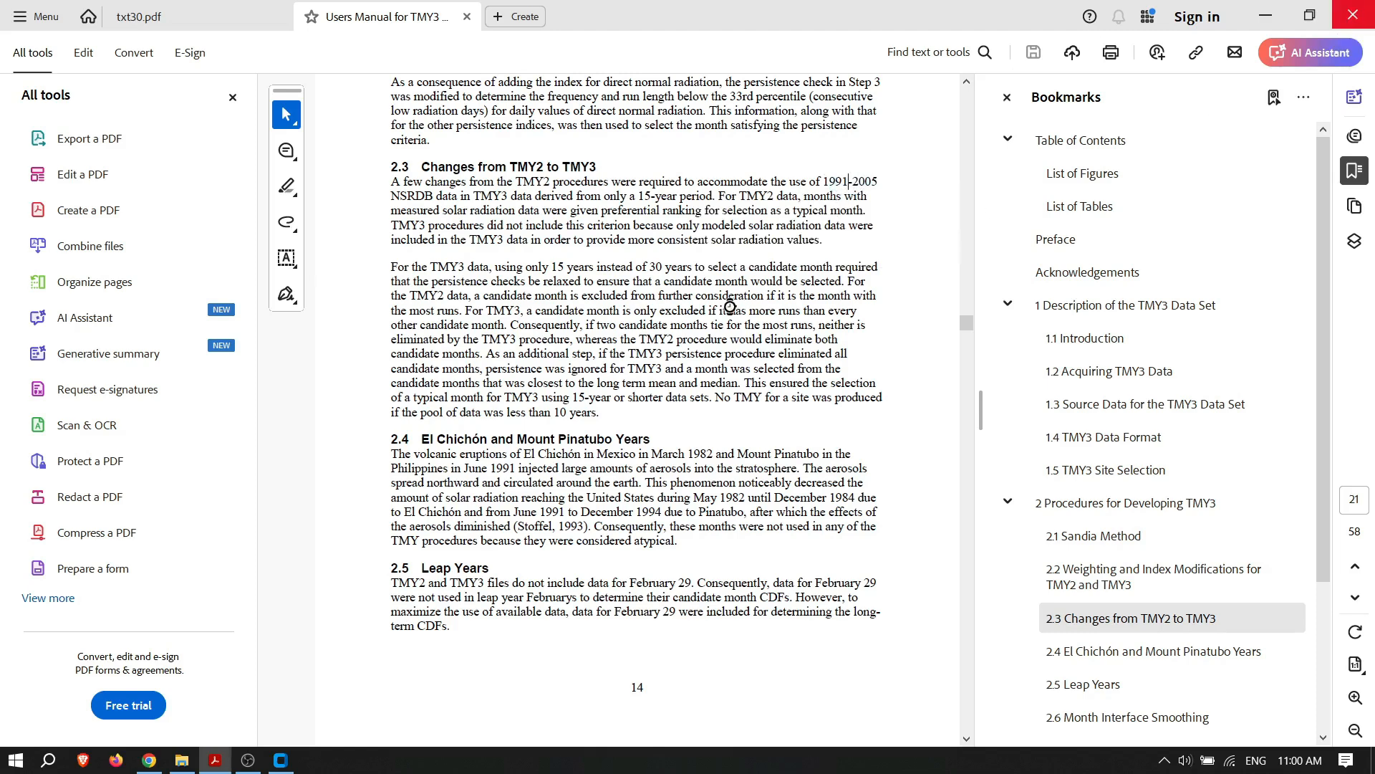
# Step: Close the PDF reader with the TMY3 manual and reopen txt30.pdf from the v30 folder
pyautogui.click(1356, 19)
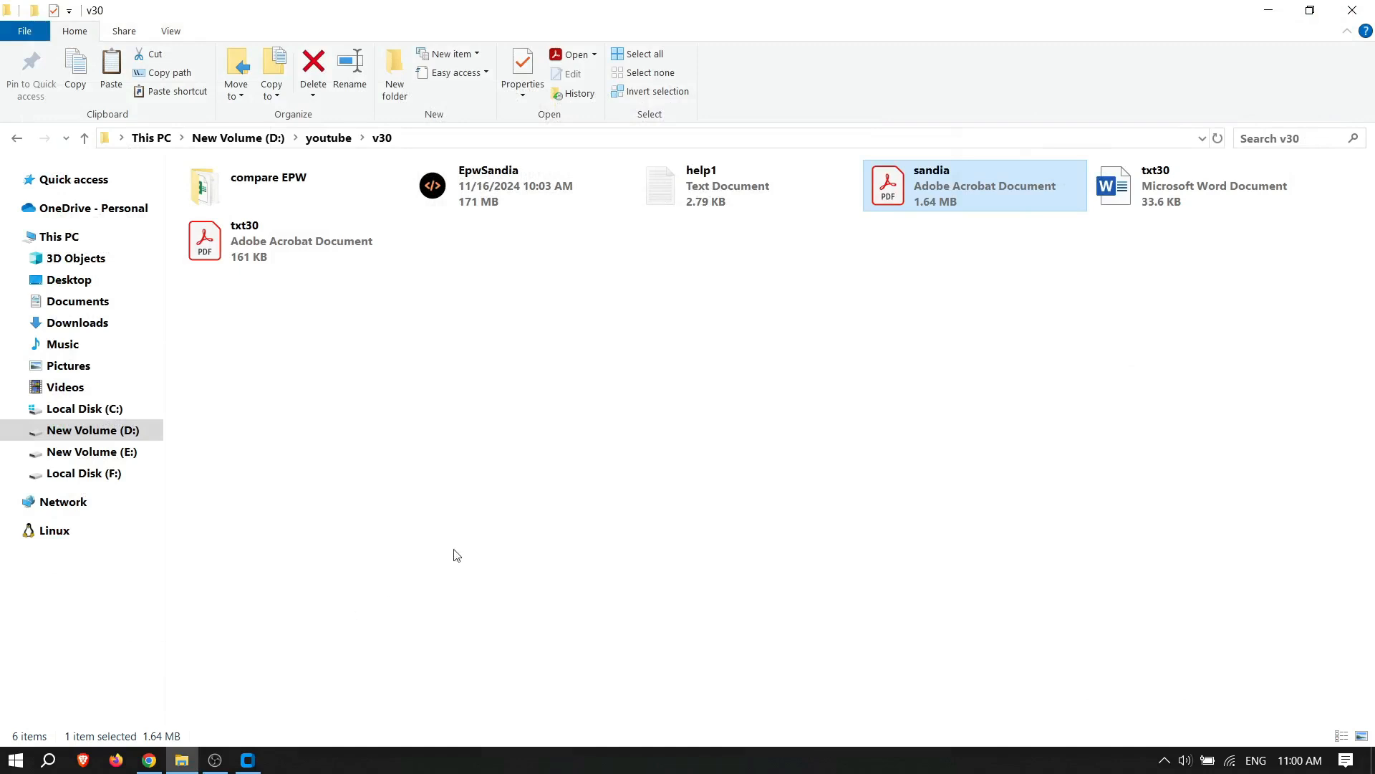
pyautogui.doubleClick(308, 248)
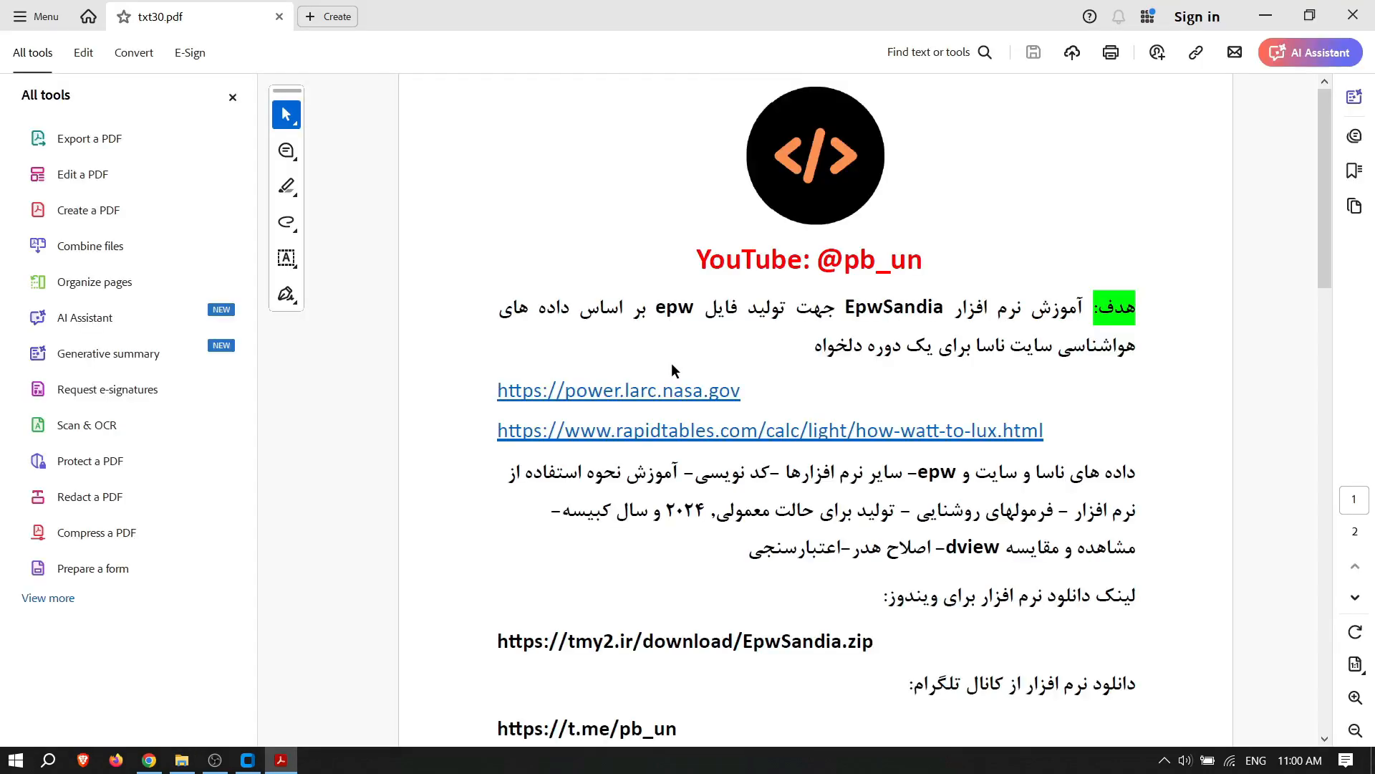
# Step: Hide the tools pane in txt30.pdf, view the outline, and switch to the EpwSandia window over the v30 folder
pyautogui.click(233, 97)
pyautogui.scroll(-1, 651, 543)
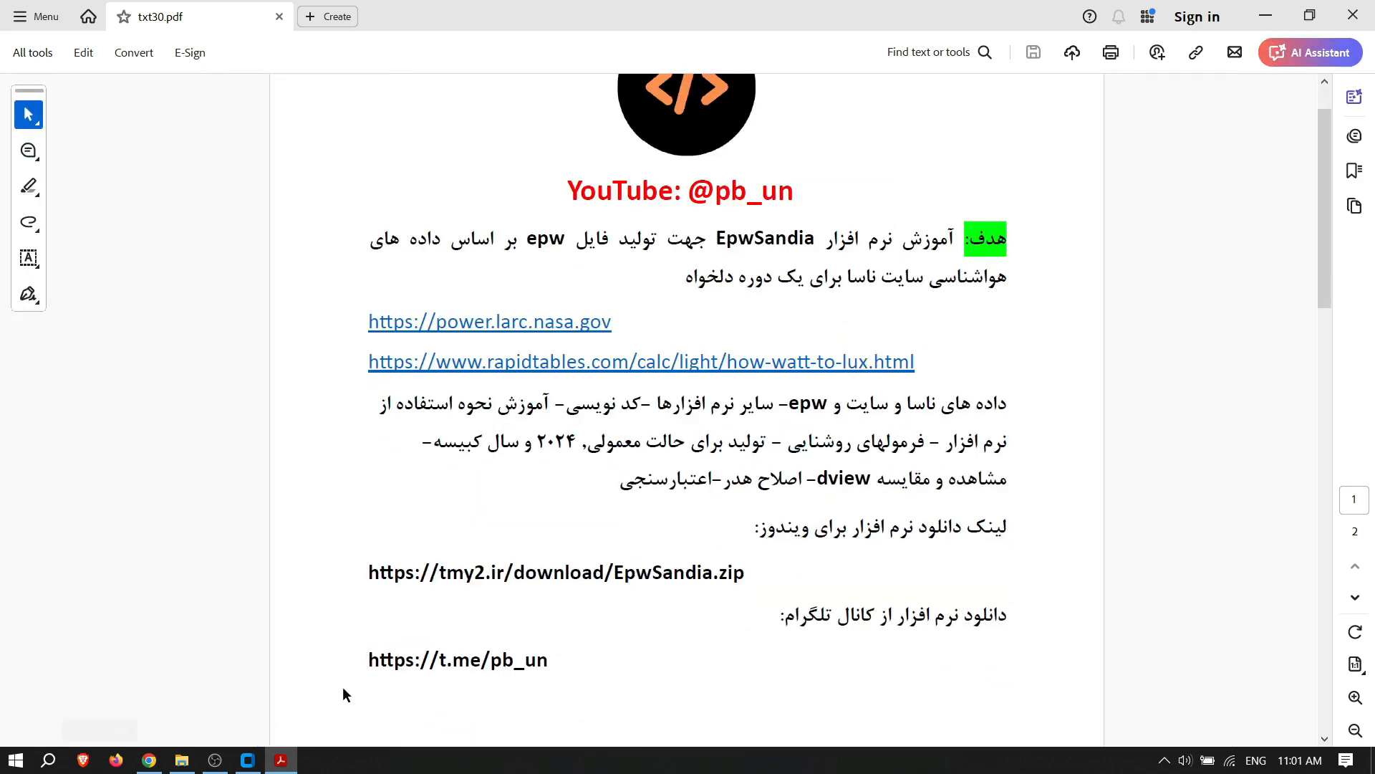
pyautogui.click(247, 760)
pyautogui.click(1265, 16)
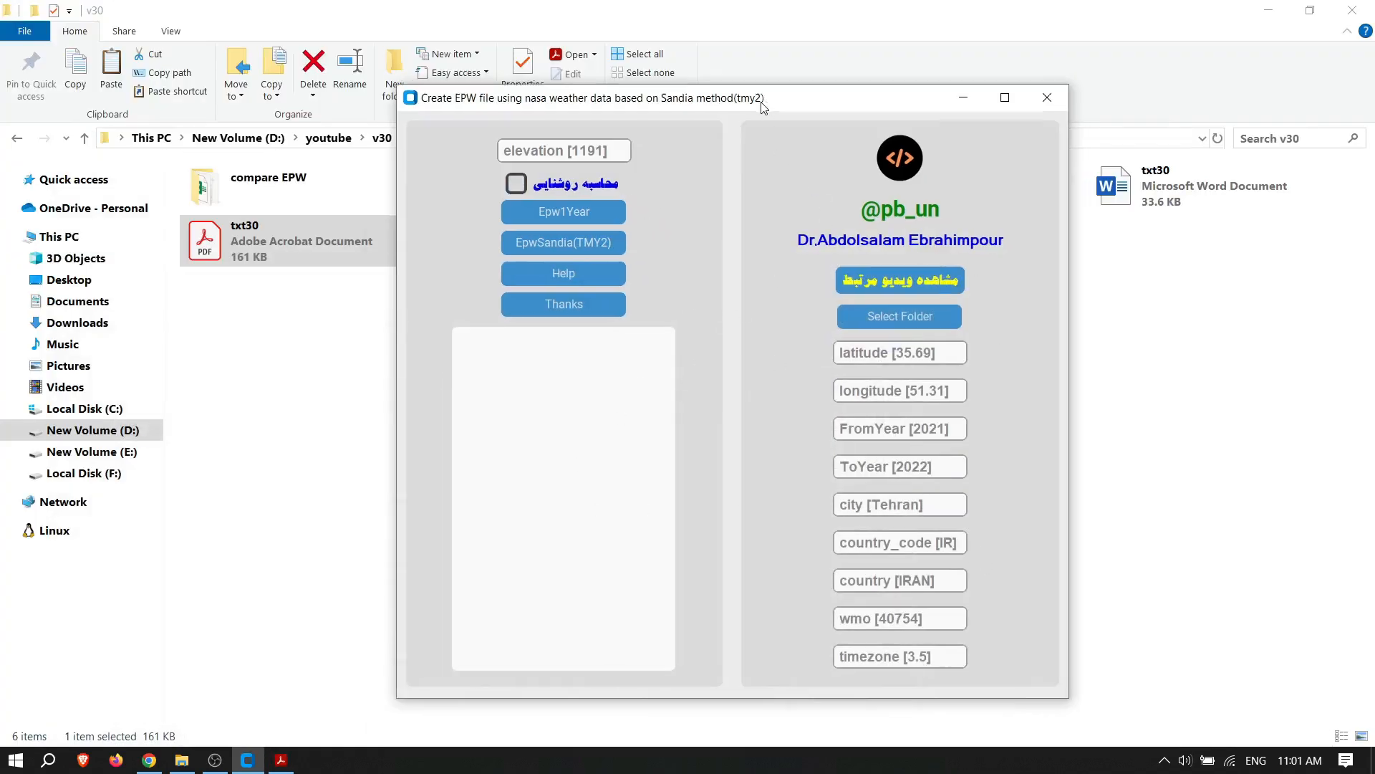
pyautogui.moveTo(757, 101); pyautogui.dragTo(612, 103)
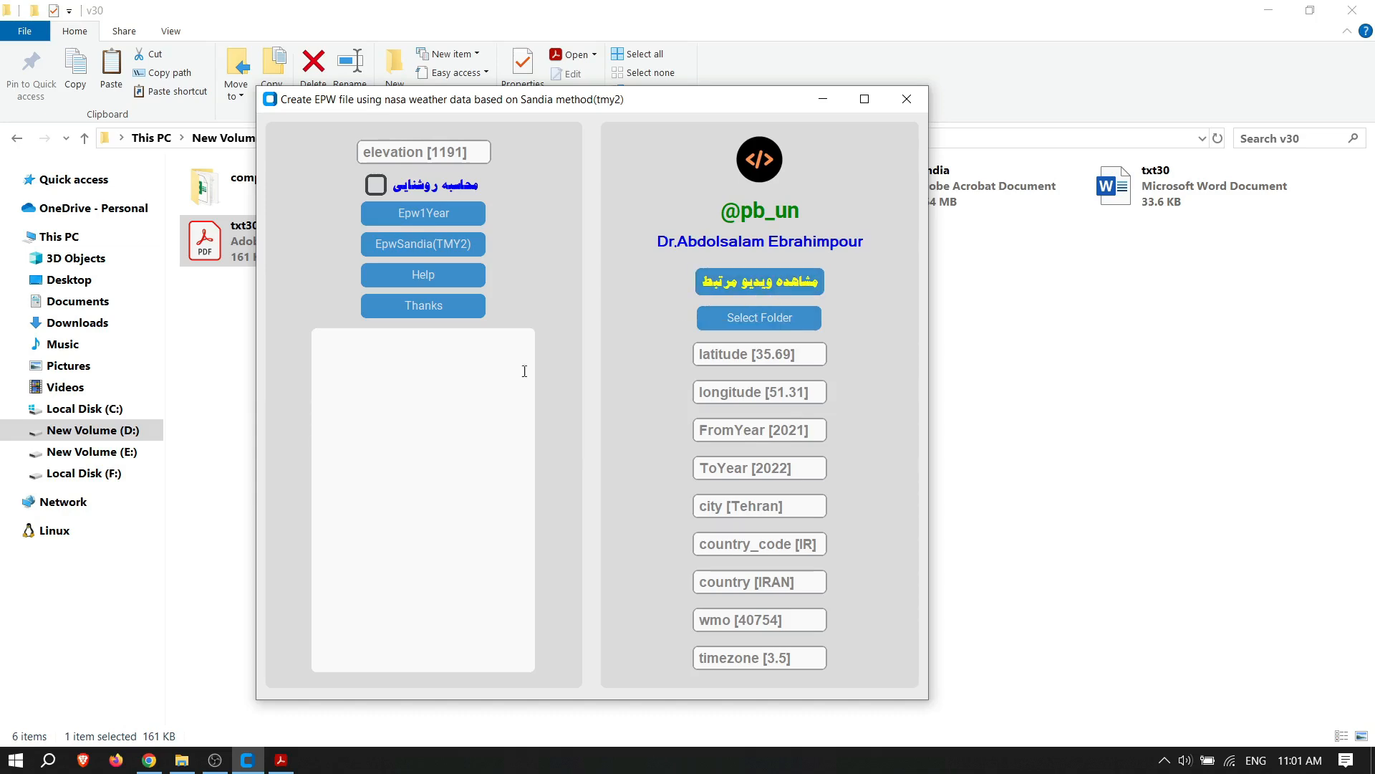
# Step: Open the related video page from EpwSandia, close its browser tab, and return to EpwSandia over the v30 folder
pyautogui.click(732, 286)
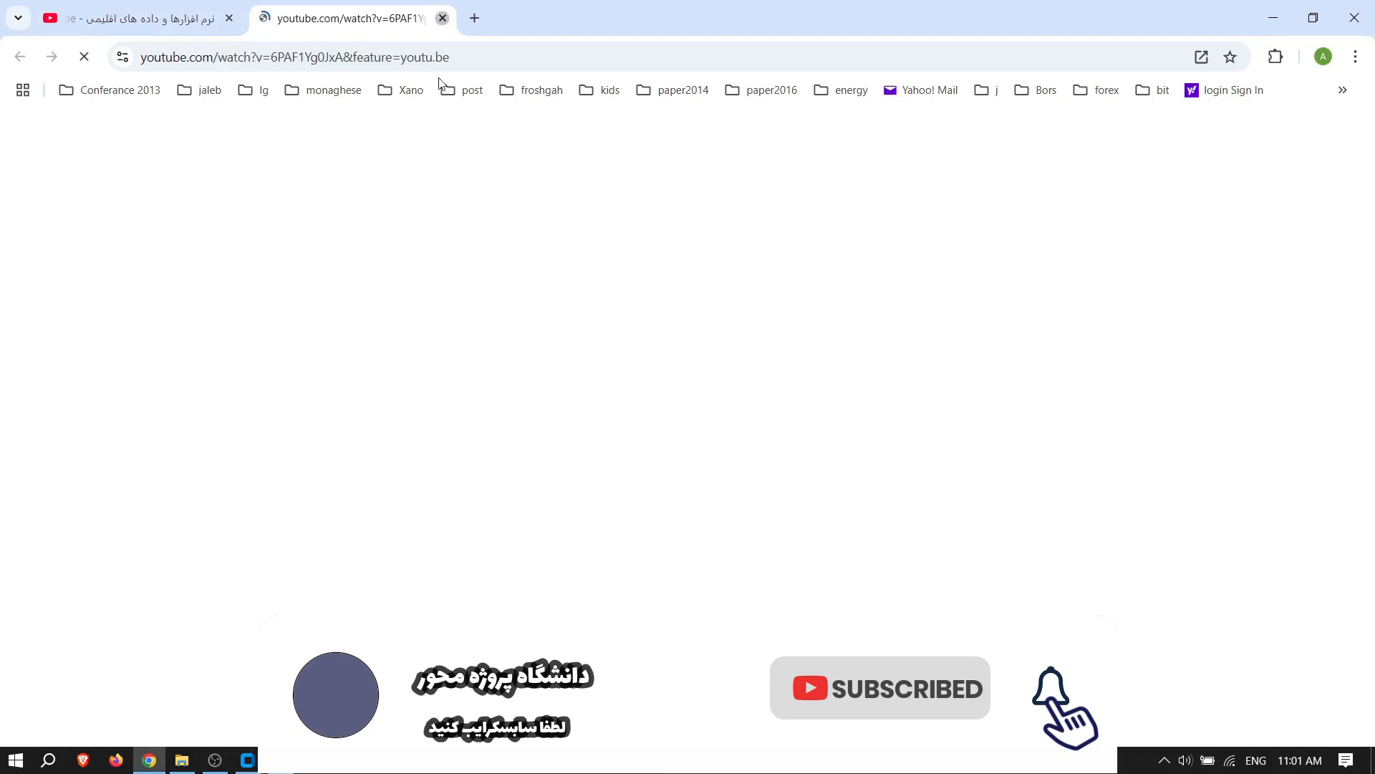
pyautogui.click(443, 18)
pyautogui.click(245, 763)
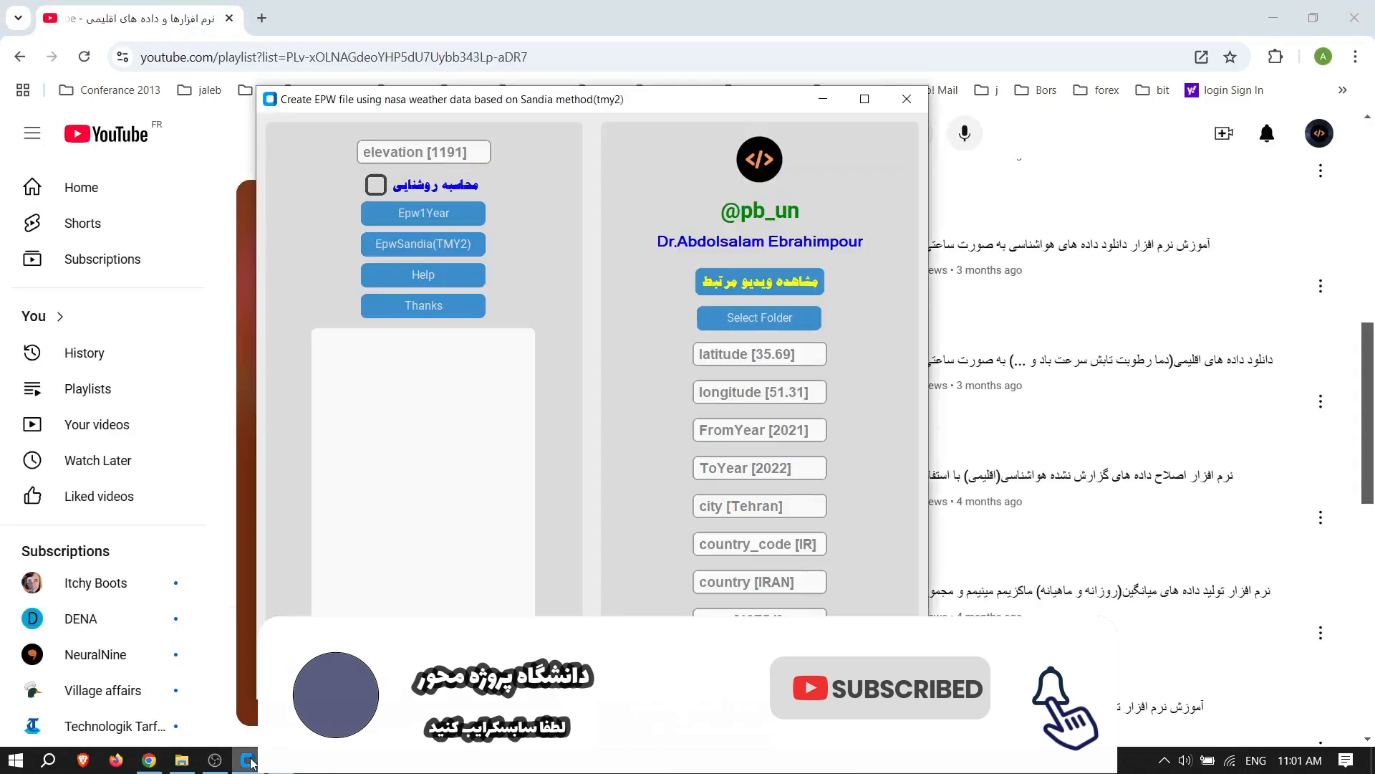
pyautogui.click(1255, 34)
pyautogui.click(1266, 22)
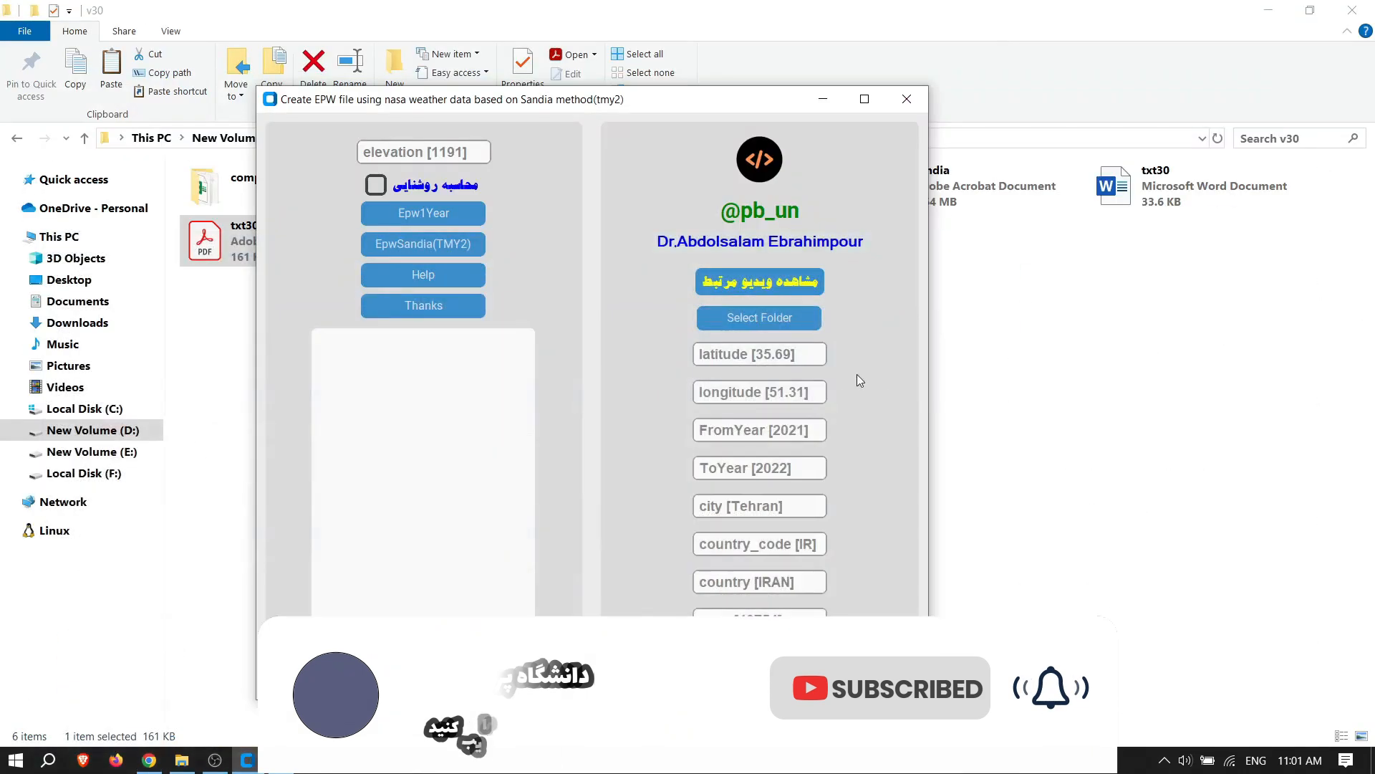
pyautogui.moveTo(666, 106); pyautogui.dragTo(767, 76)
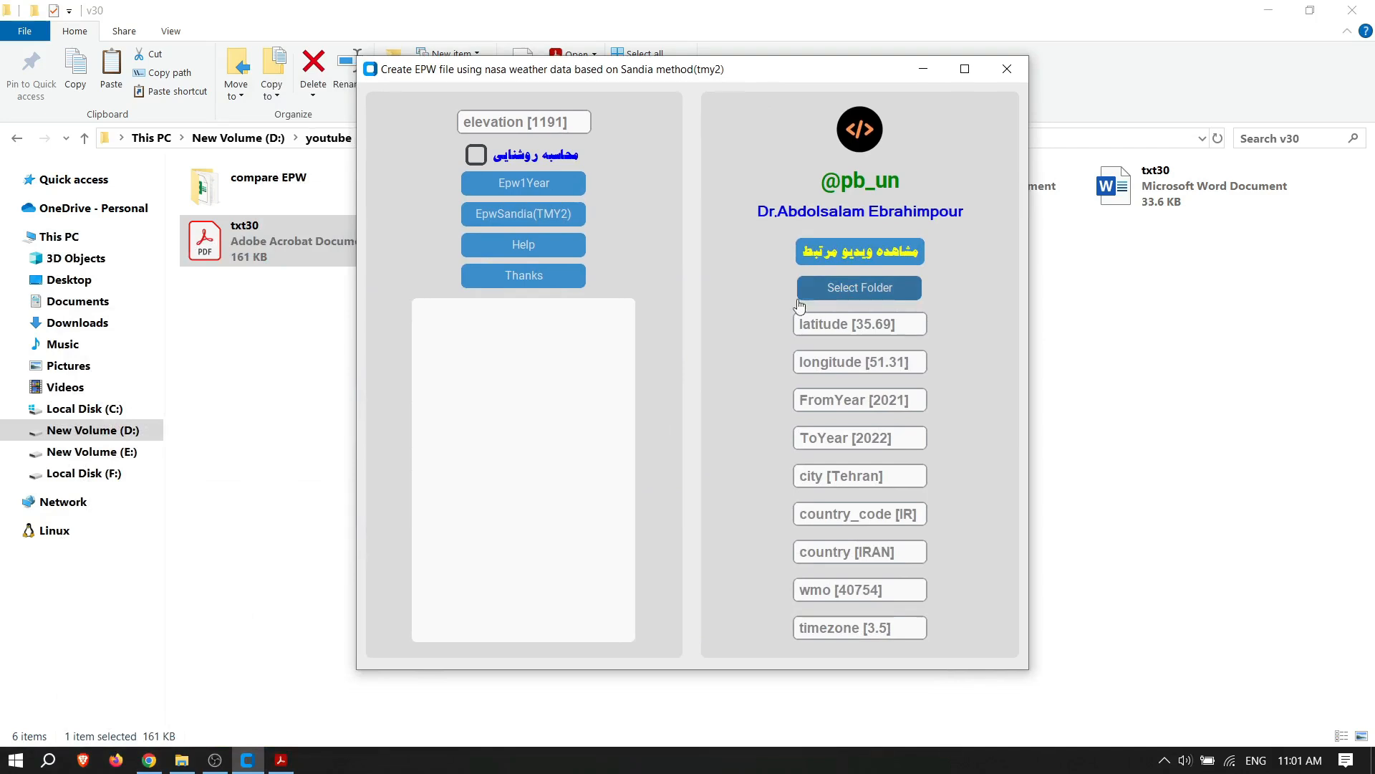
# Step: Create a new folder on the Desktop and select it as the EpwSandia working folder
pyautogui.click(865, 289)
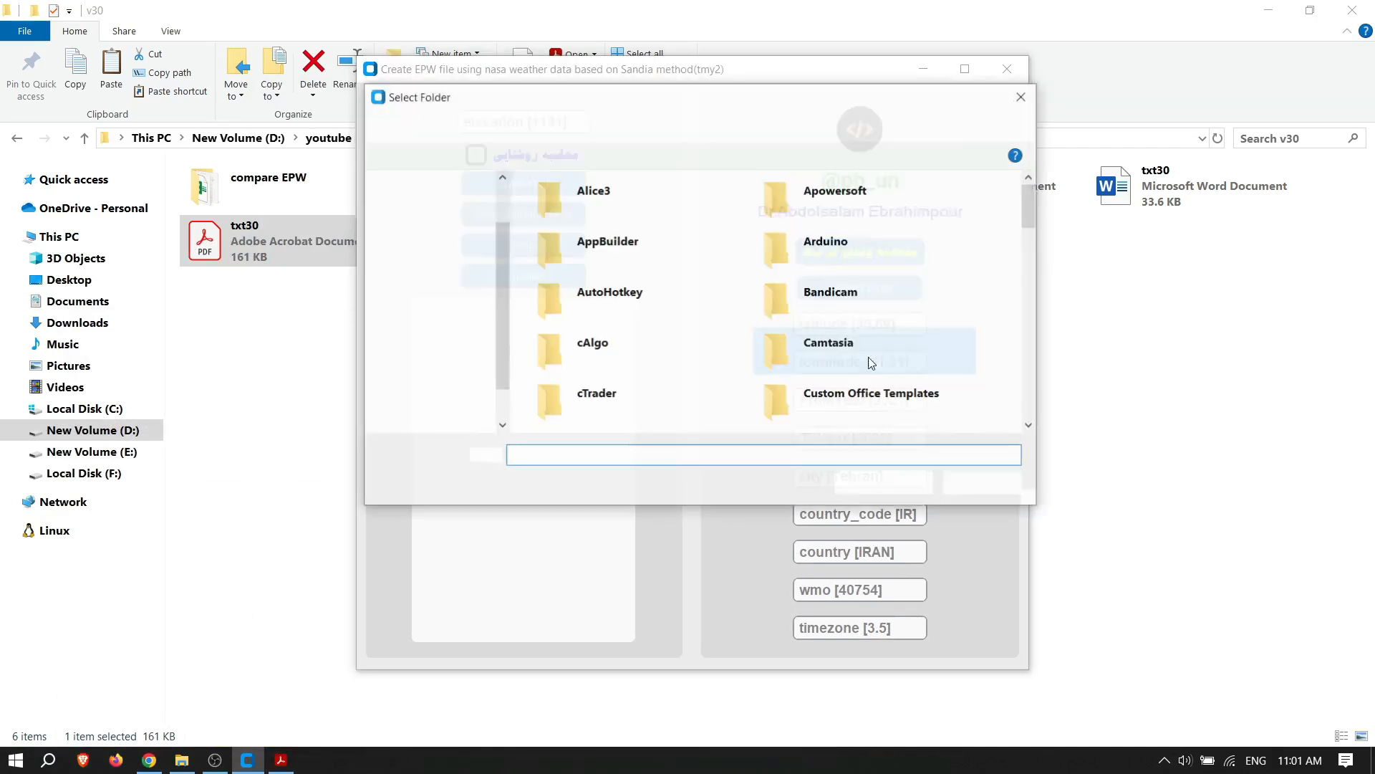
pyautogui.click(437, 230)
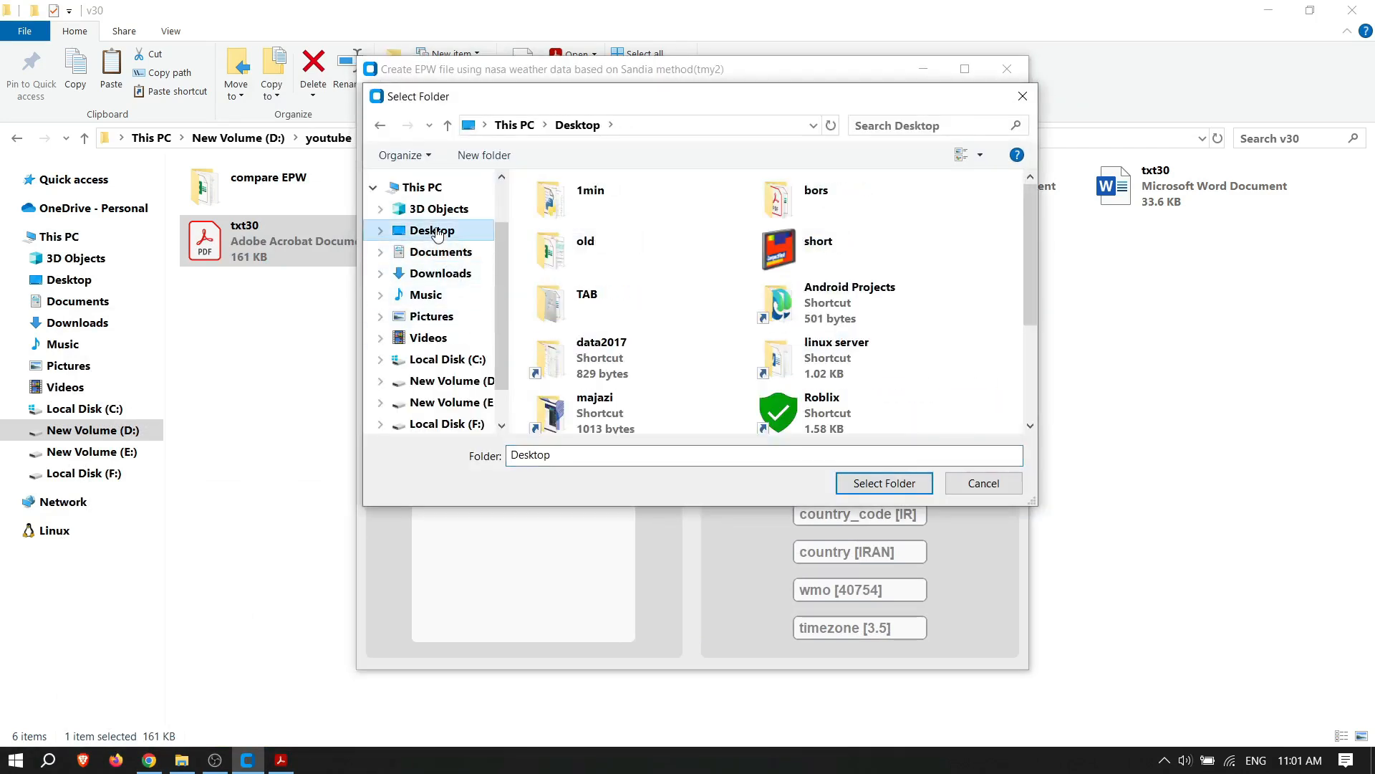
pyautogui.rightClick(986, 318)
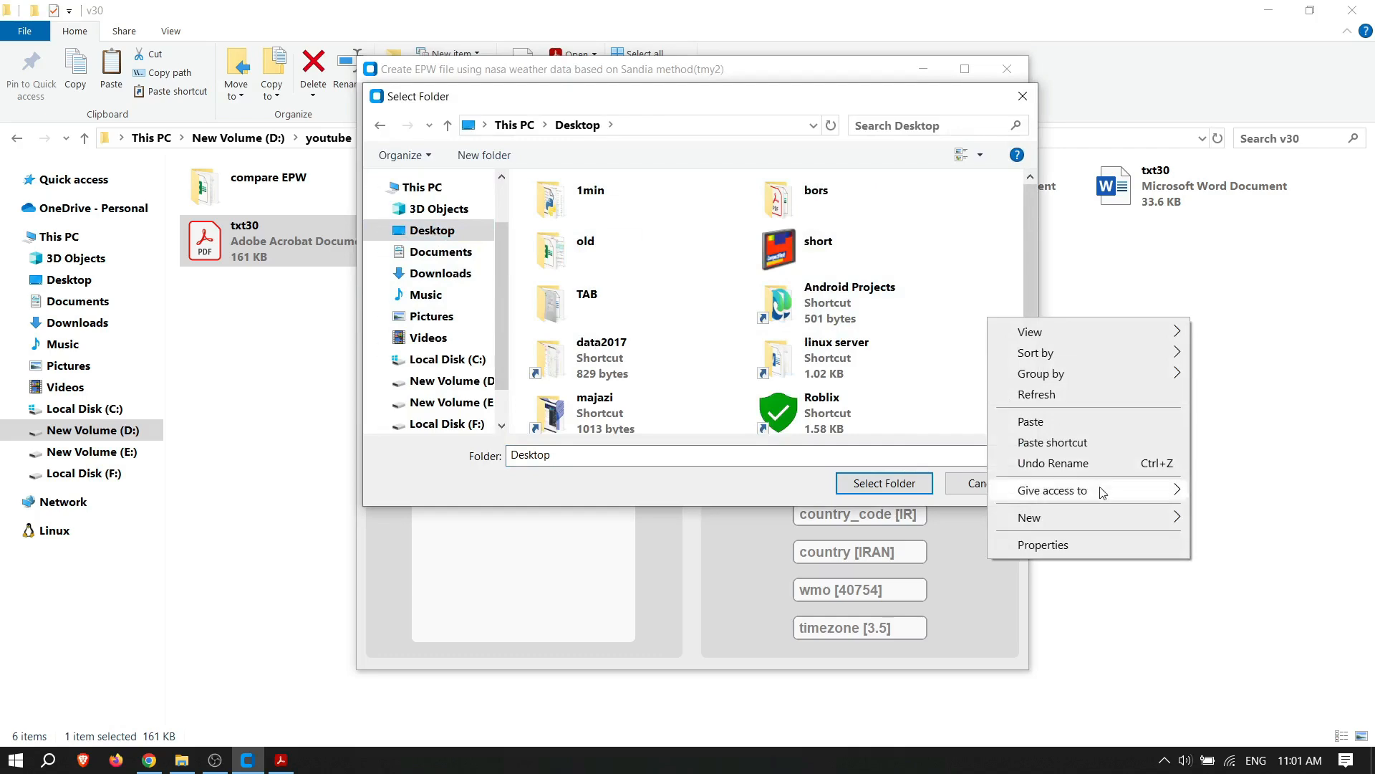
pyautogui.moveTo(1115, 517)
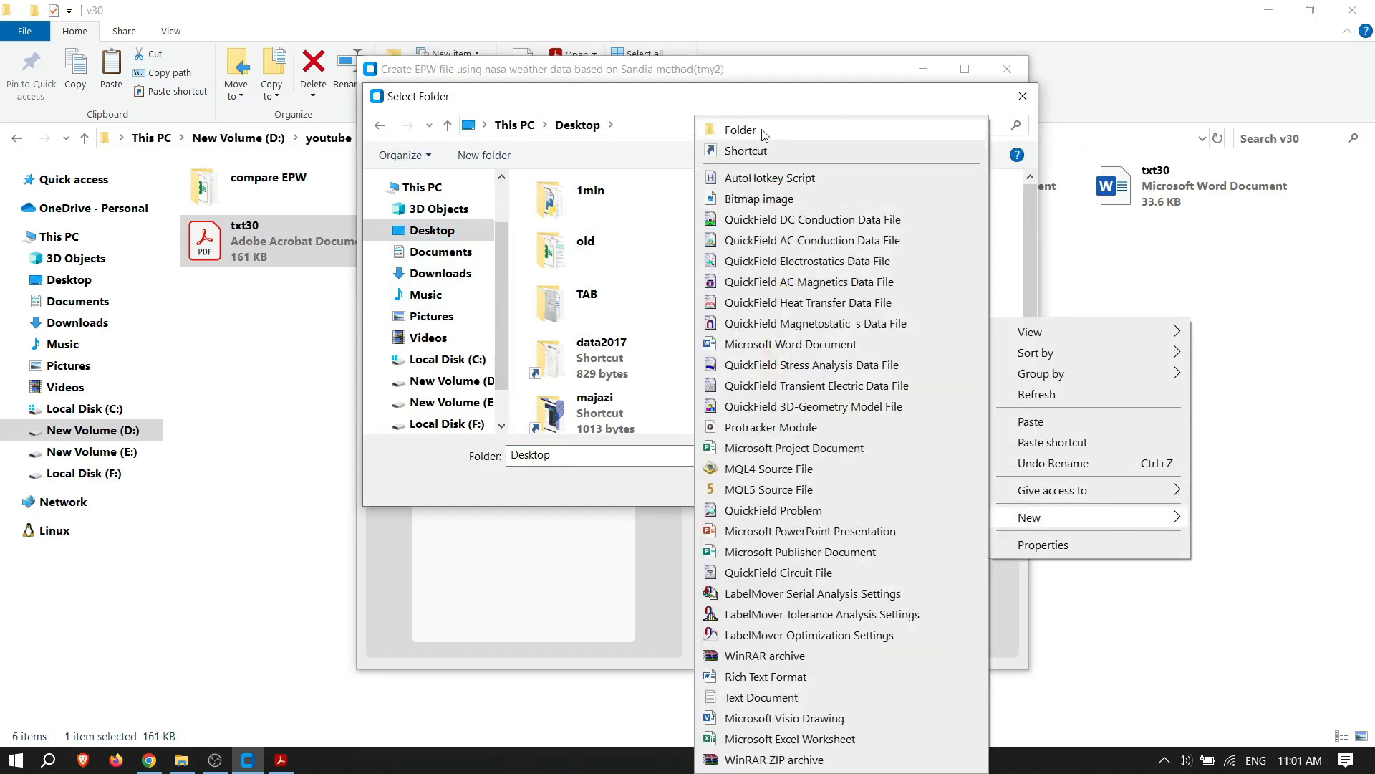
pyautogui.click(740, 130)
pyautogui.click(926, 415)
pyautogui.doubleClick(924, 417)
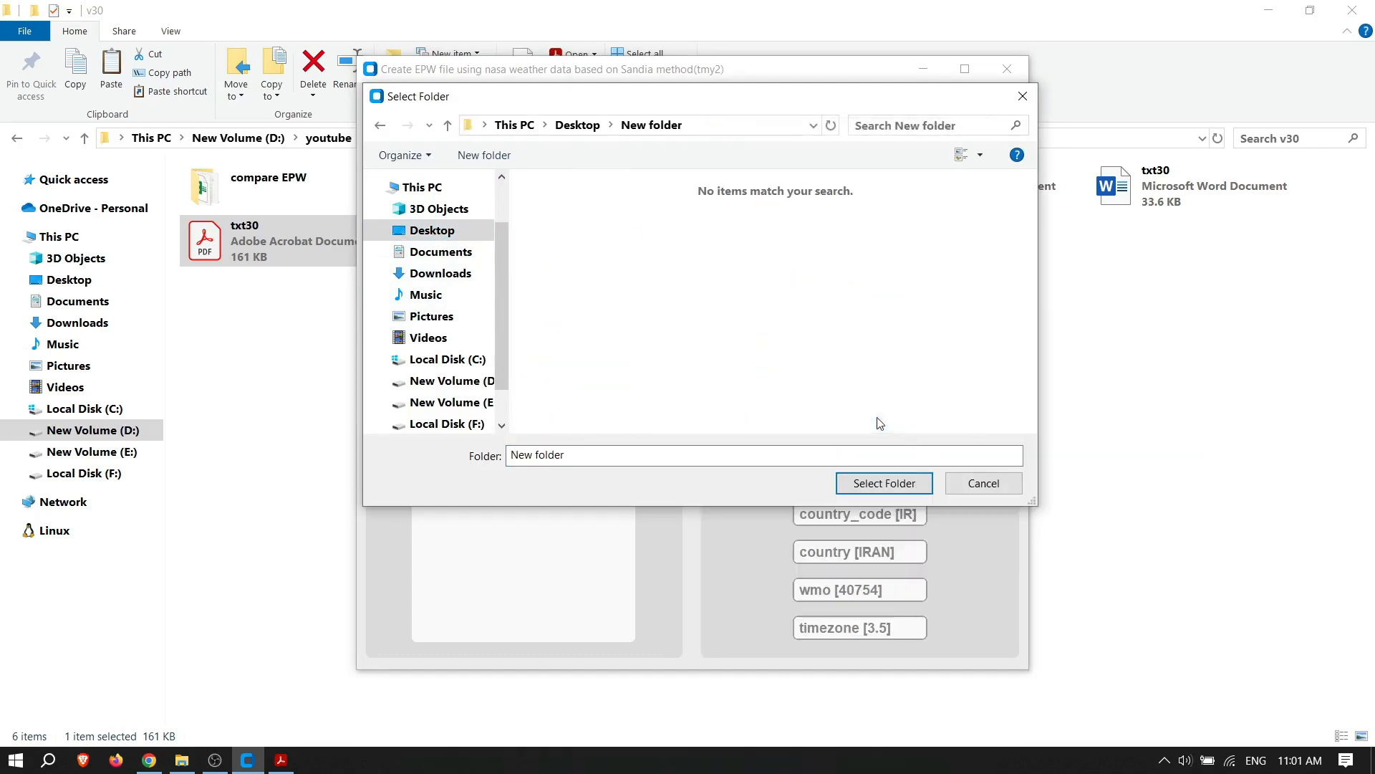
pyautogui.click(875, 482)
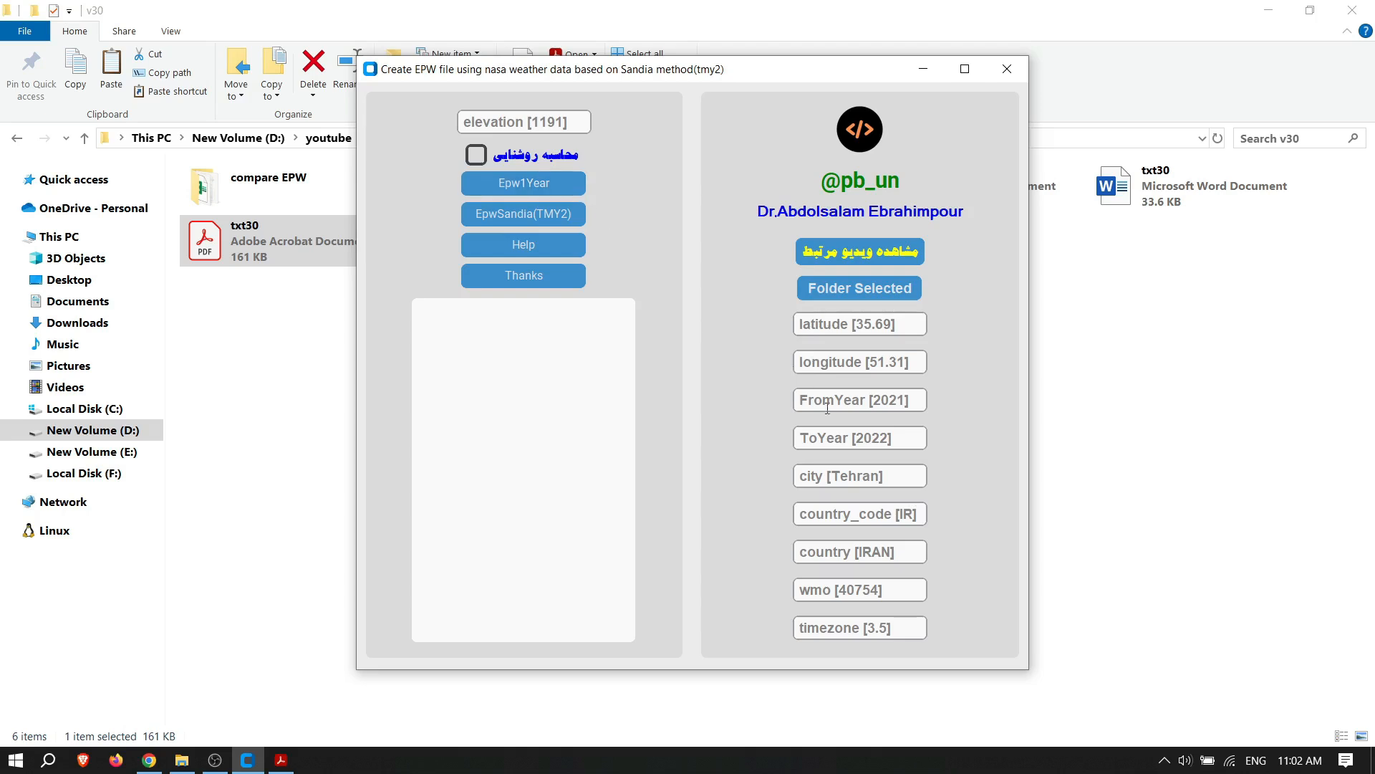
# Step: Set the latitude to 35.69 and the longitude to 51.31
pyautogui.click(814, 323)
pyautogui.write('35.69')
pyautogui.click(823, 363)
pyautogui.write('5')
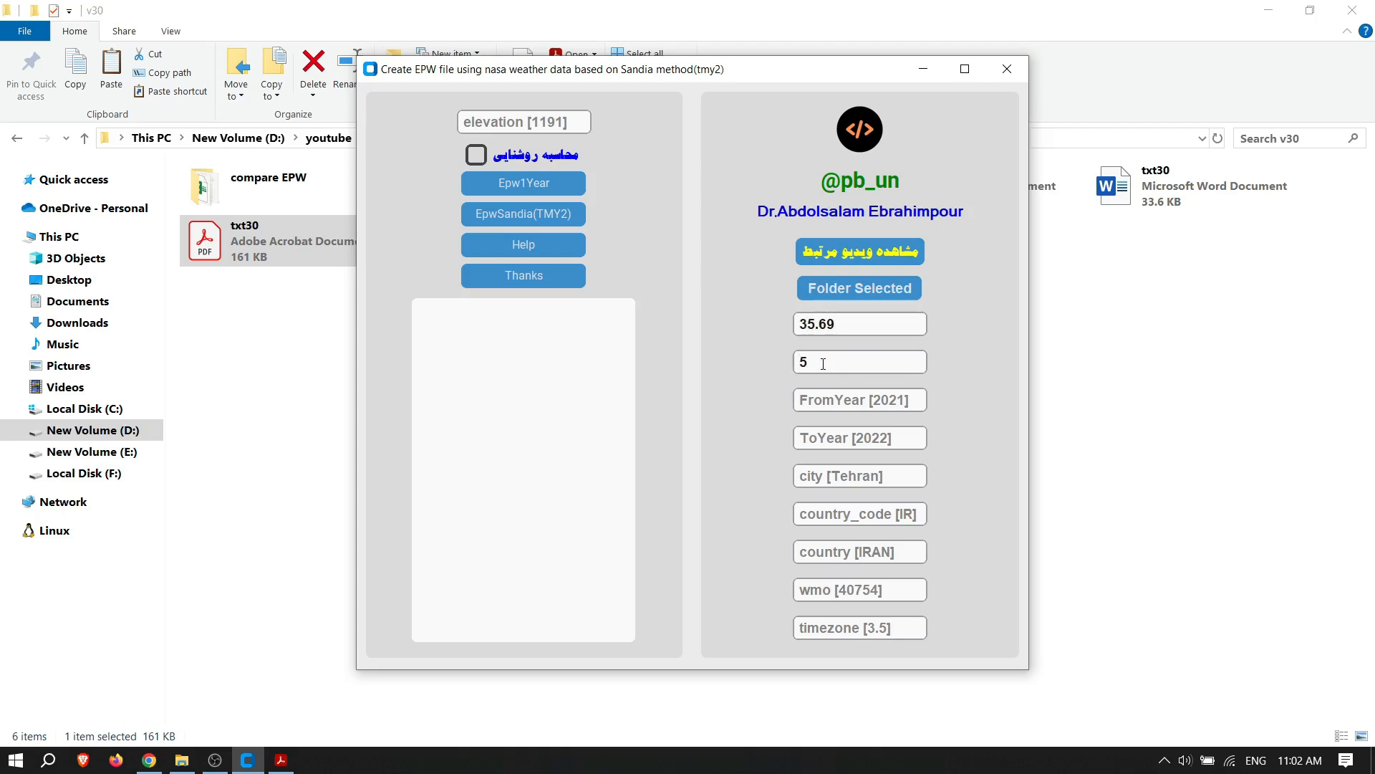
pyautogui.write('1.31')
# Step: Try other decimals for the latitude, such as 70 and 76, and return it to 35.69
pyautogui.moveTo(837, 323); pyautogui.dragTo(819, 325)
pyautogui.write('70')
pyautogui.write('69')
pyautogui.moveTo(828, 325); pyautogui.dragTo(819, 325)
pyautogui.write('76')
pyautogui.moveTo(1298, 768)
# Step: Try the weather period from 2001 to 2021 and clear both year values
pyautogui.click(836, 401)
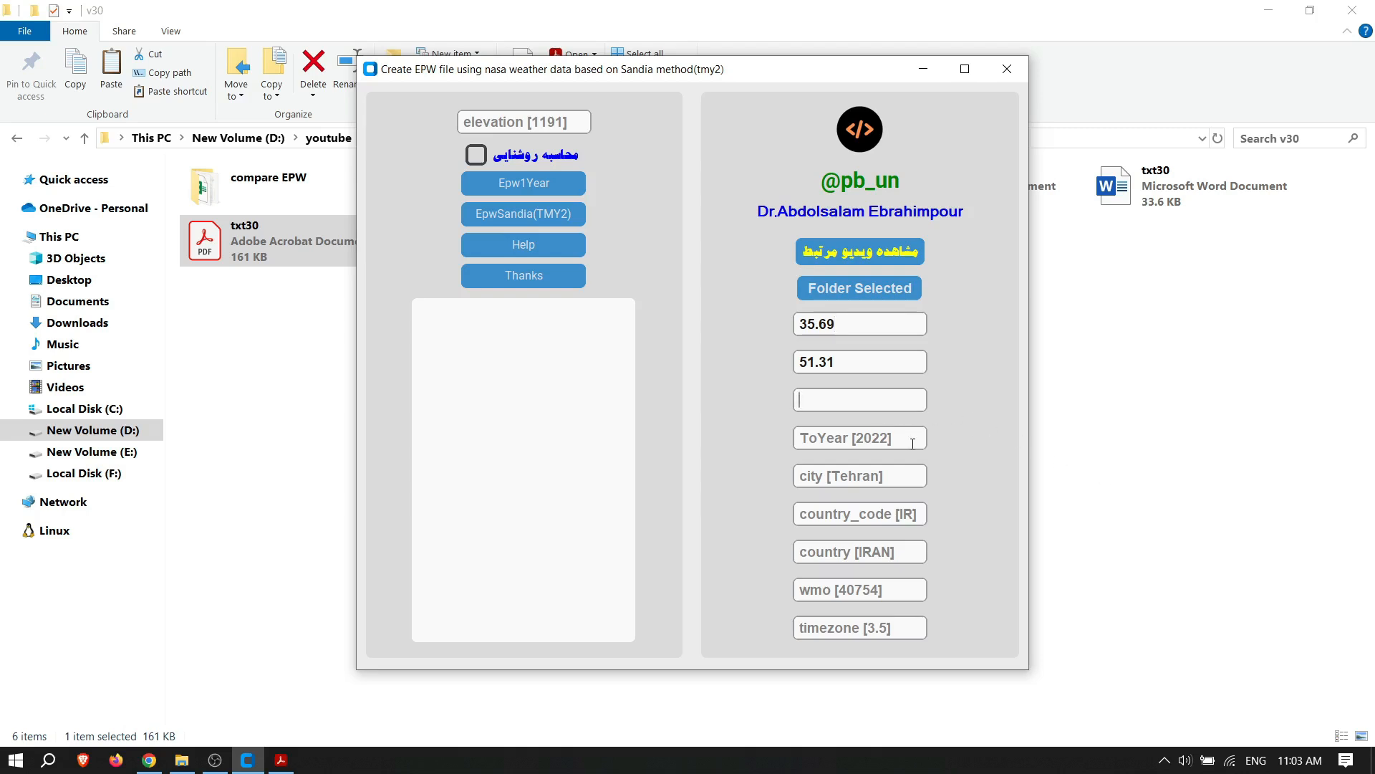
pyautogui.write('2001')
pyautogui.click(889, 444)
pyautogui.write('2021')
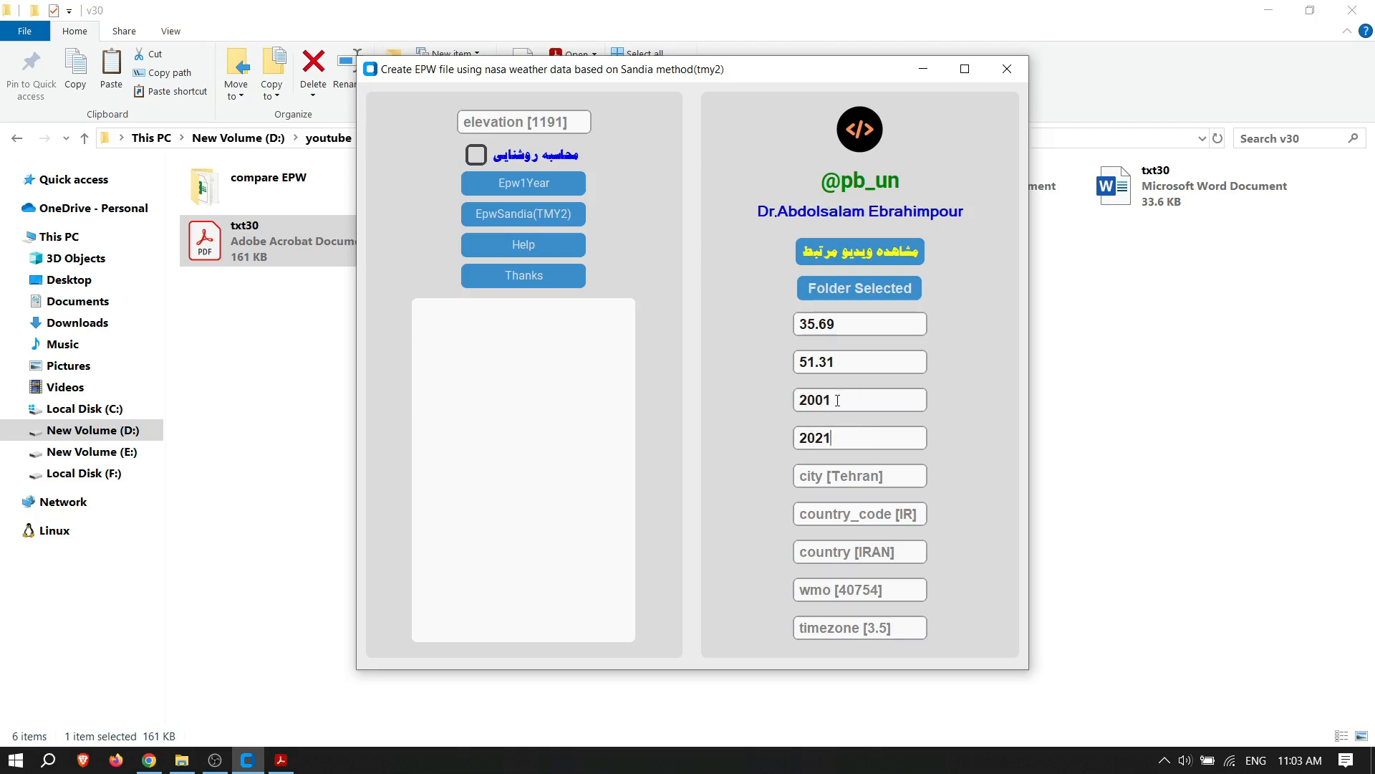
pyautogui.moveTo(837, 400); pyautogui.dragTo(798, 400)
pyautogui.press('BackSpace')
pyautogui.press('Tab')
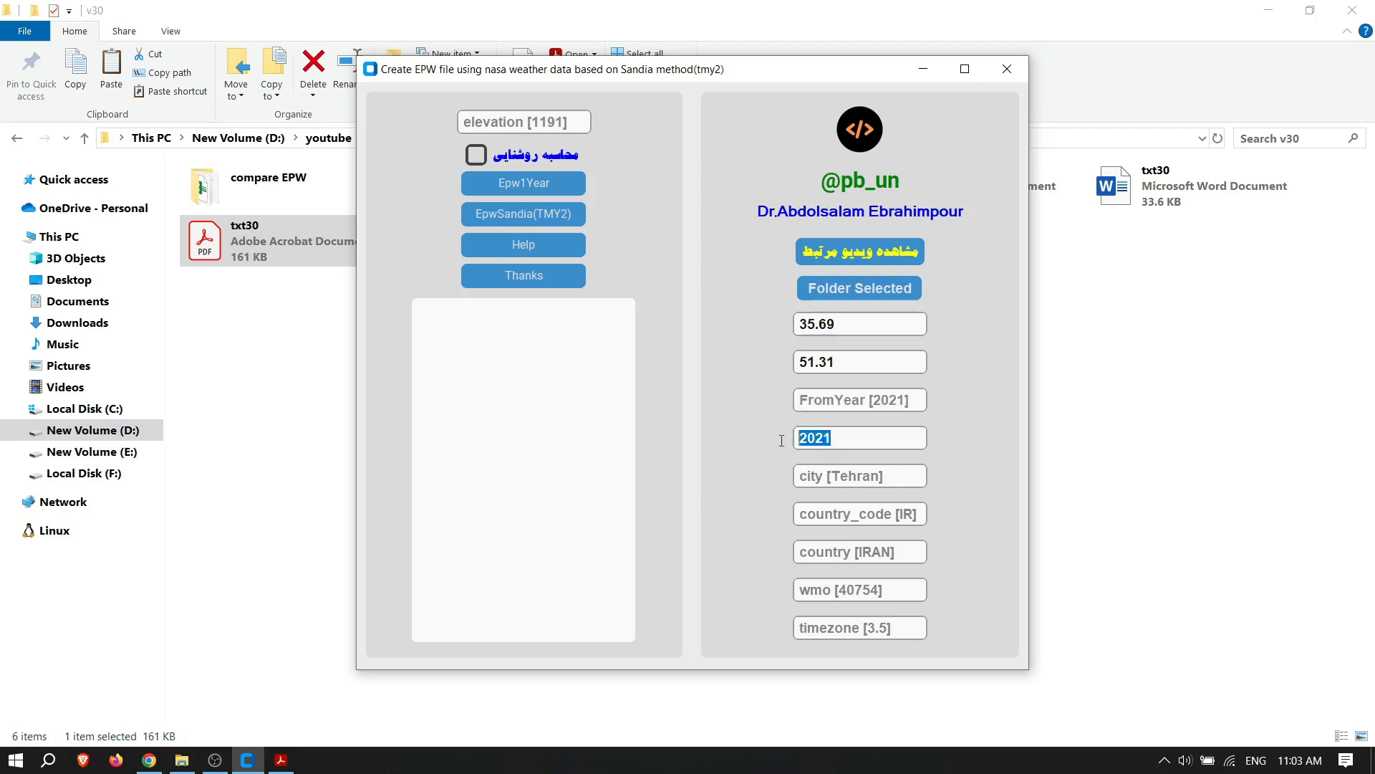
pyautogui.press('BackSpace')
pyautogui.click(860, 404)
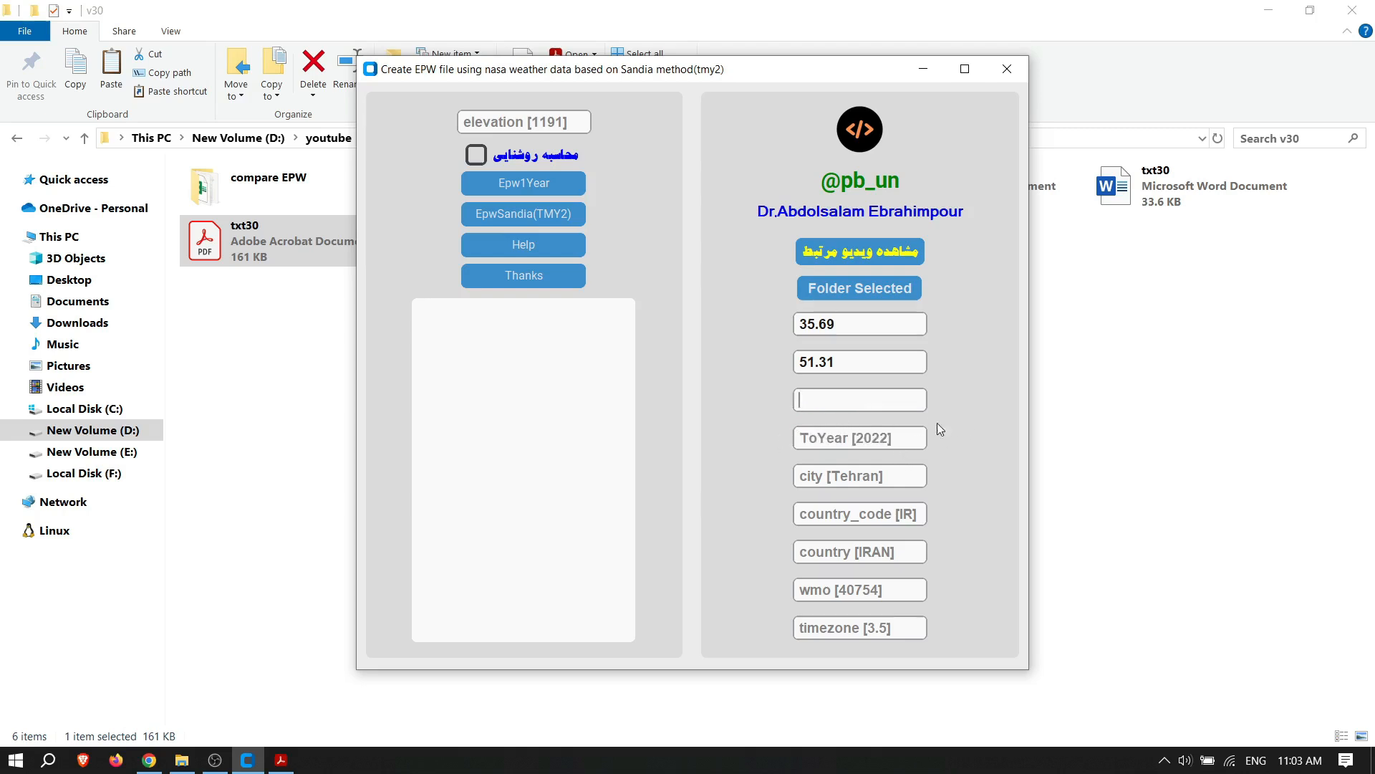
pyautogui.click(896, 477)
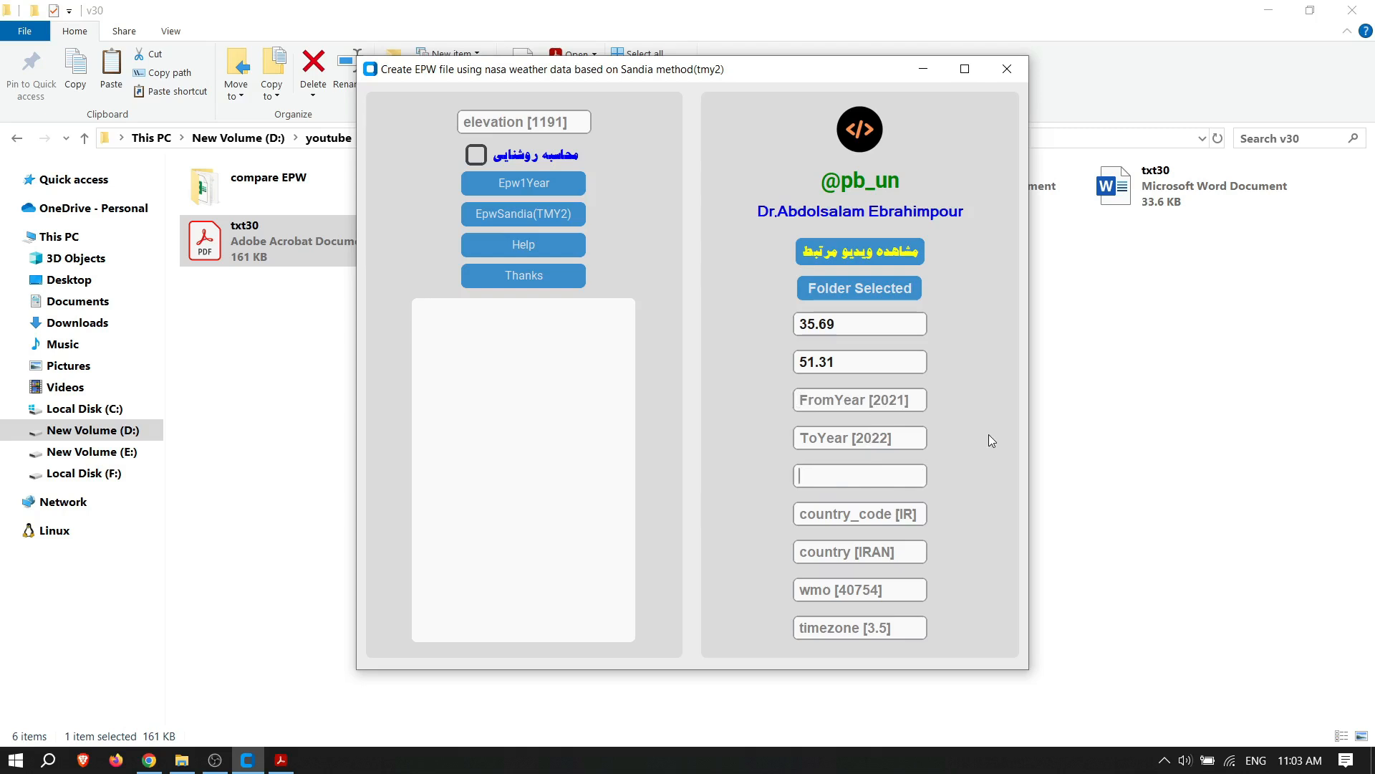
# Step: Try the shorter weather period from 2019 to 2021 and clear both year values
pyautogui.click(850, 399)
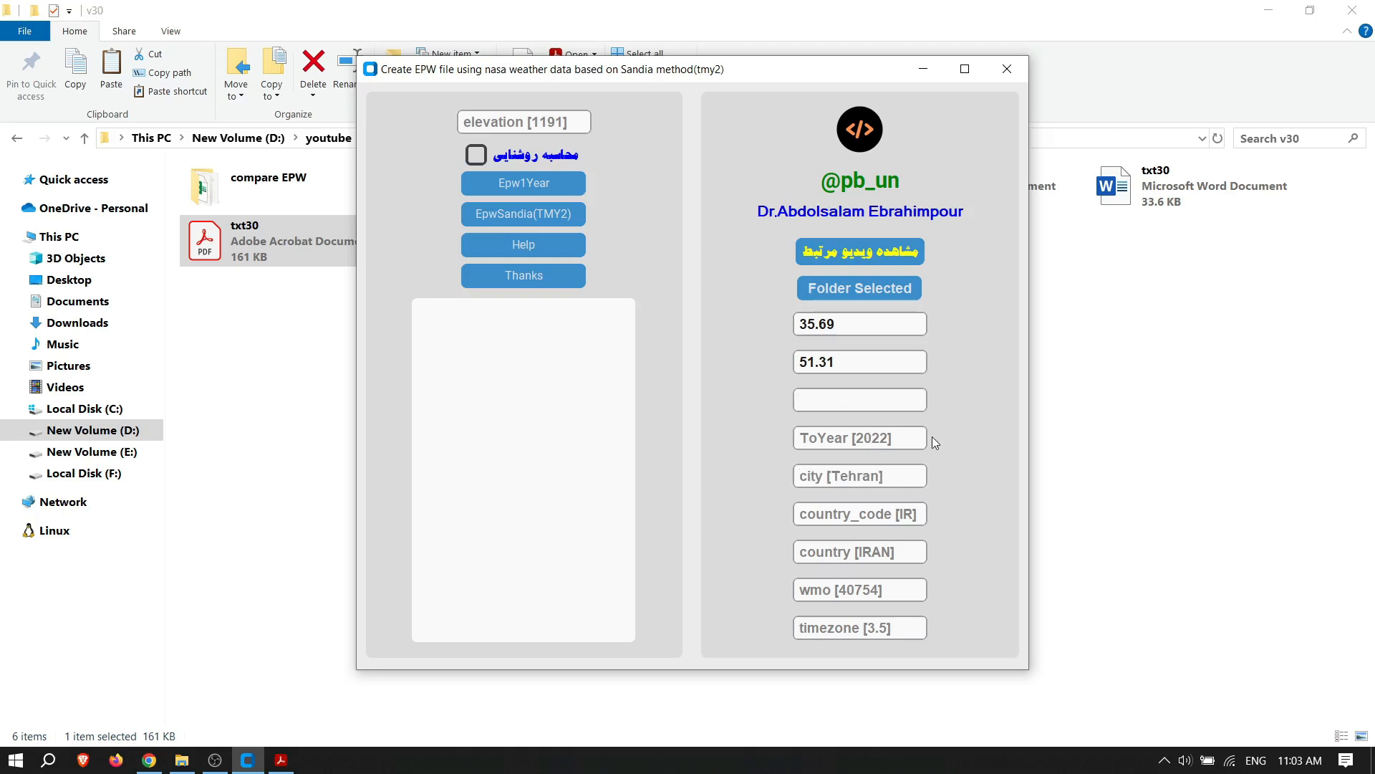
pyautogui.write('2019')
pyautogui.click(873, 437)
pyautogui.write('2021')
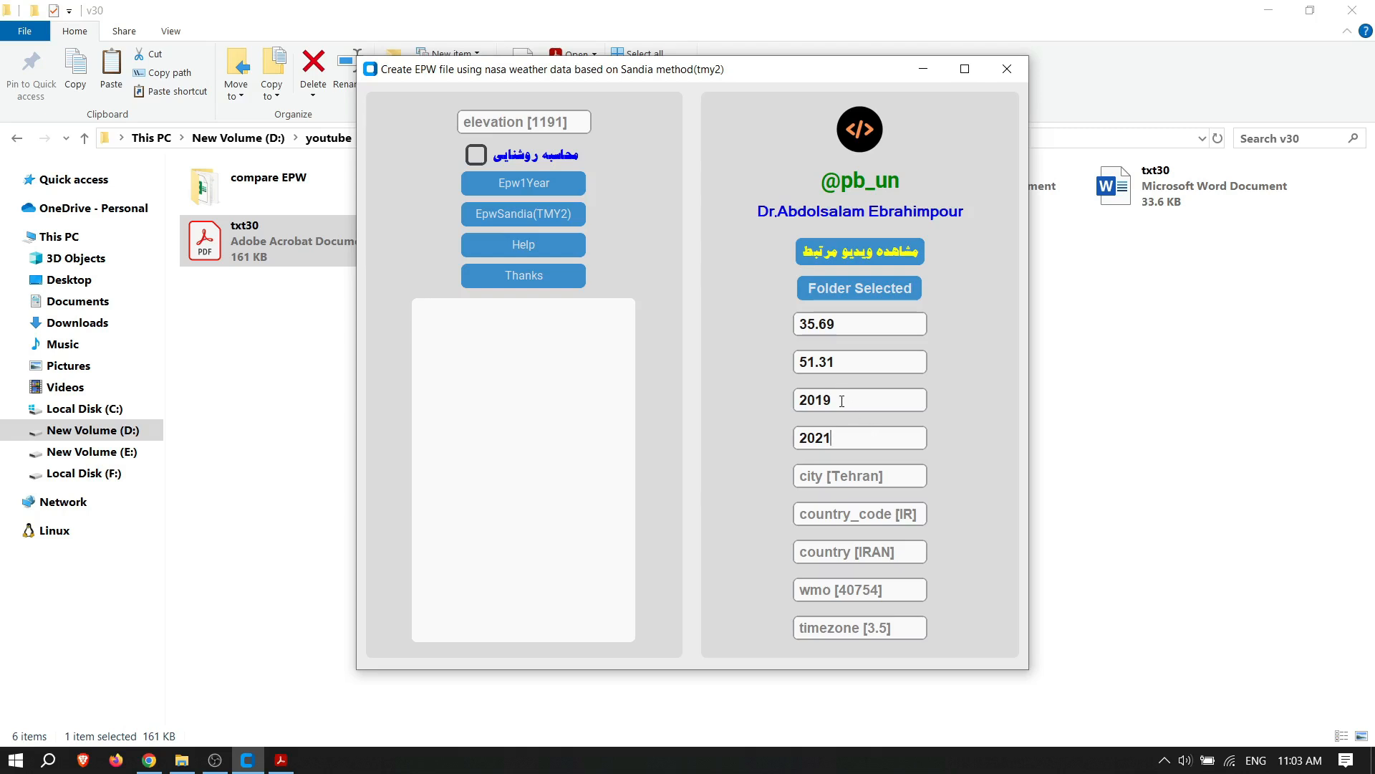
pyautogui.moveTo(849, 398); pyautogui.dragTo(797, 399)
pyautogui.press('BackSpace')
pyautogui.moveTo(841, 448); pyautogui.dragTo(777, 441)
pyautogui.press('BackSpace')
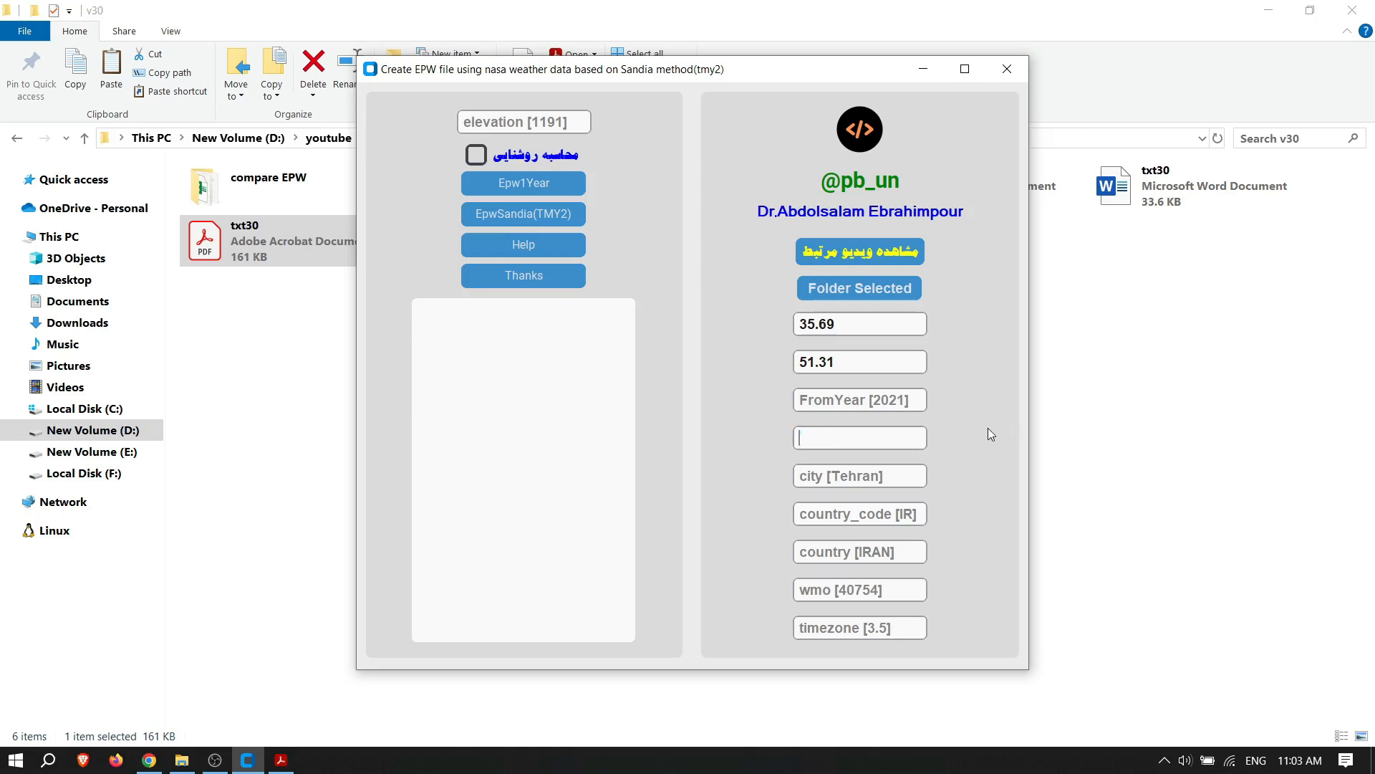
# Step: Set the weather period's start year to 2014 and its end year to 2023
pyautogui.click(896, 331)
pyautogui.moveTo(724, 70); pyautogui.dragTo(702, 75)
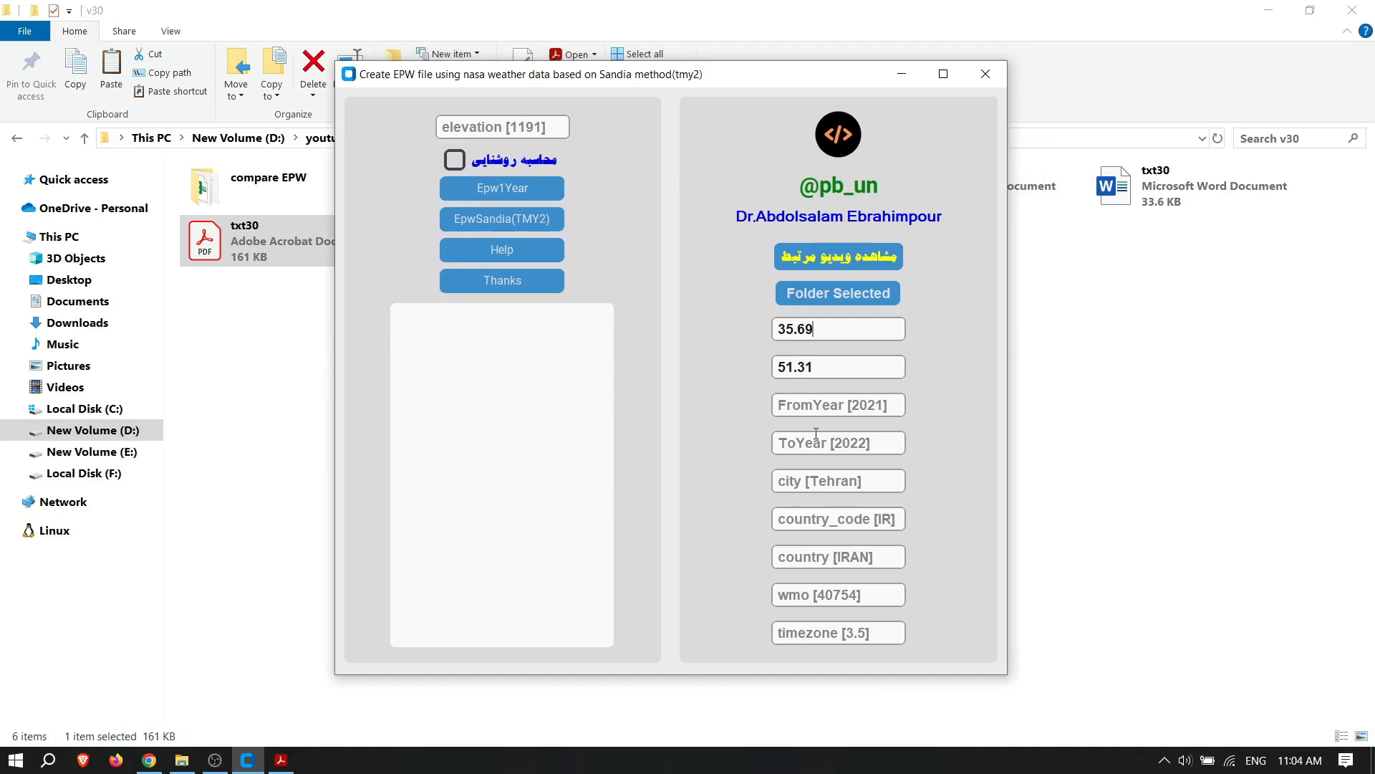
pyautogui.click(805, 407)
pyautogui.write('2015')
pyautogui.click(847, 440)
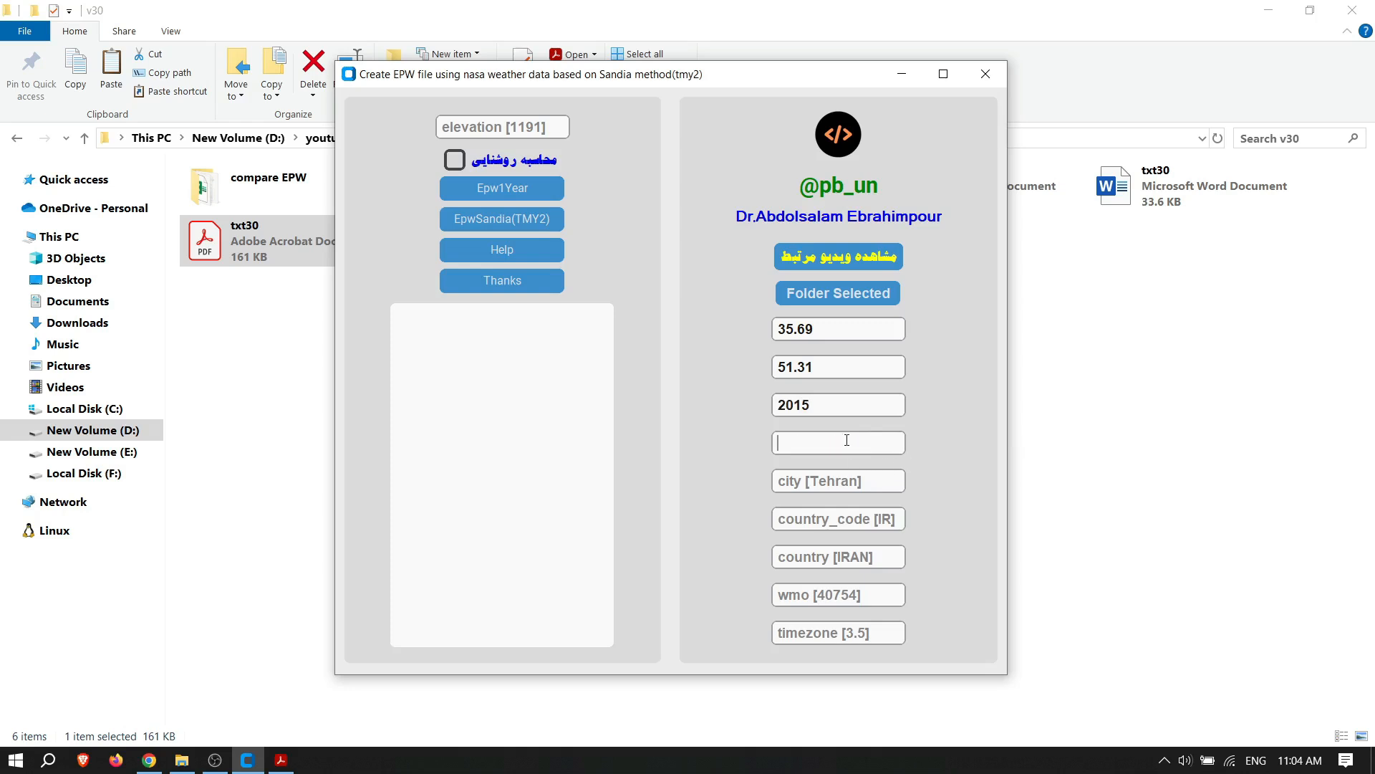
pyautogui.write('2023')
pyautogui.moveTo(810, 405); pyautogui.dragTo(802, 405)
pyautogui.write('1')
pyautogui.moveTo(810, 405); pyautogui.dragTo(801, 406)
pyautogui.write('4')
# Step: Set the city to Tehran and the country code to IR
pyautogui.click(801, 486)
pyautogui.write('T')
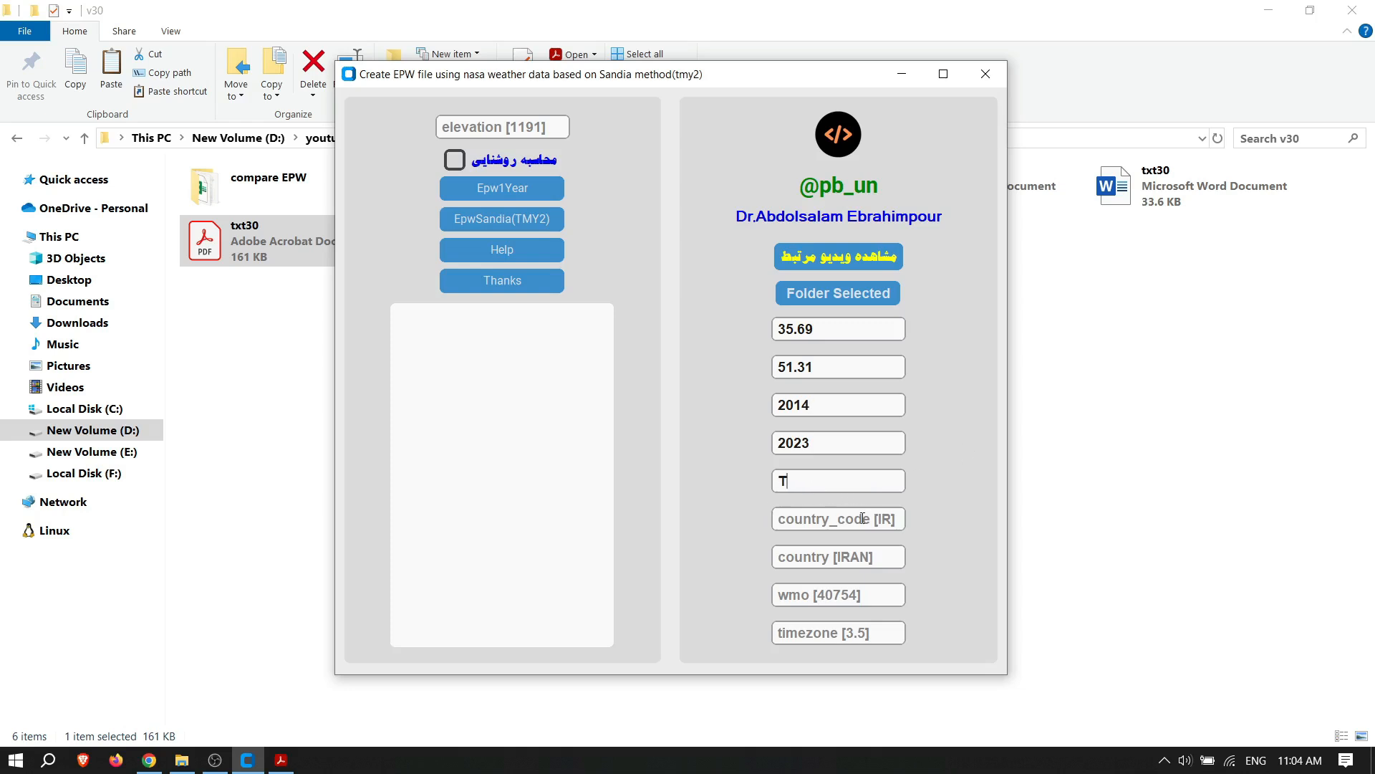
pyautogui.write('ehran')
pyautogui.click(846, 519)
pyautogui.click(871, 444)
pyautogui.write('IR')
# Step: Set the country to IRAN, the WMO station number to 40754 and the time zone to 3.5
pyautogui.click(824, 556)
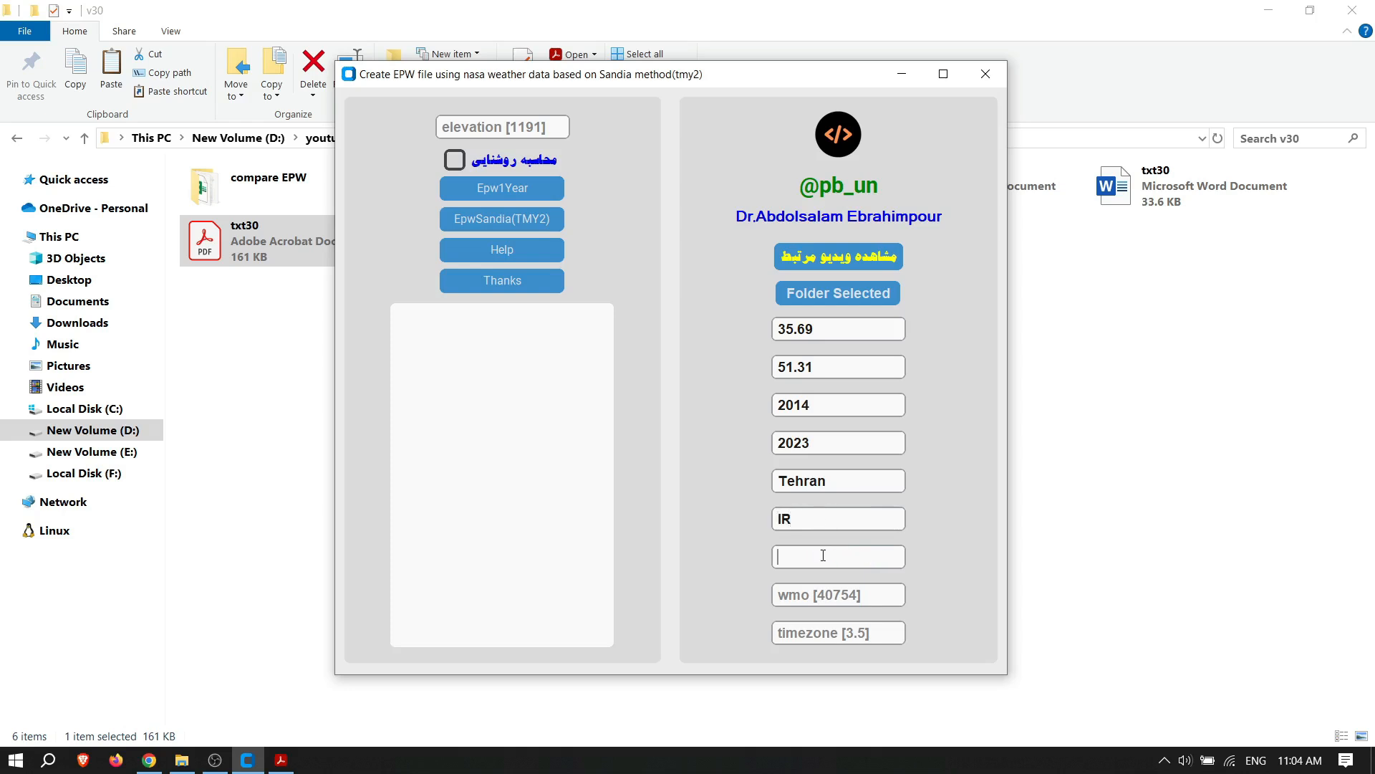
pyautogui.write('IRAN')
pyautogui.click(808, 593)
pyautogui.write('40754')
pyautogui.click(829, 633)
pyautogui.write('3.5')
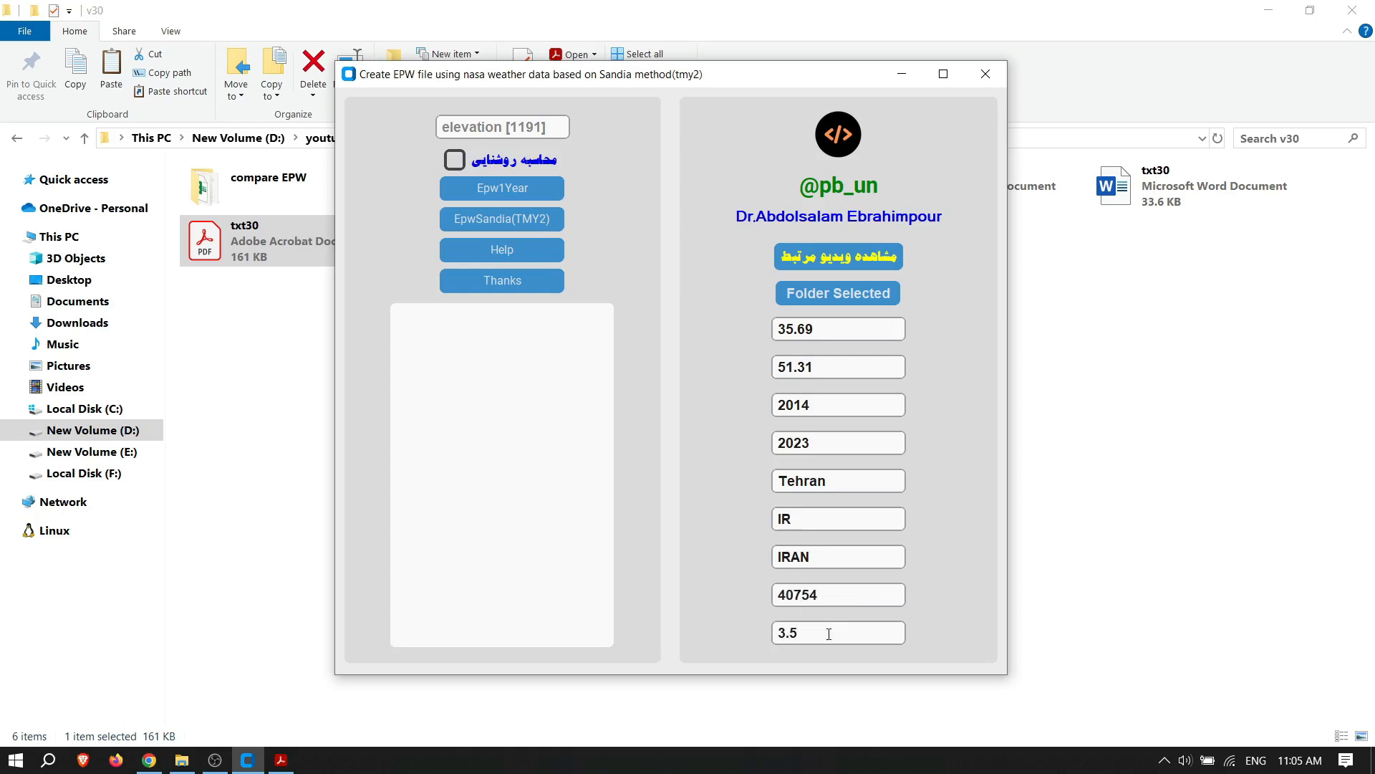
# Step: Set the elevation to 1191 and enable the illuminance calculation
pyautogui.click(476, 127)
pyautogui.write('1191')
pyautogui.click(453, 162)
pyautogui.click(457, 162)
pyautogui.click(453, 161)
pyautogui.click(453, 162)
pyautogui.click(454, 160)
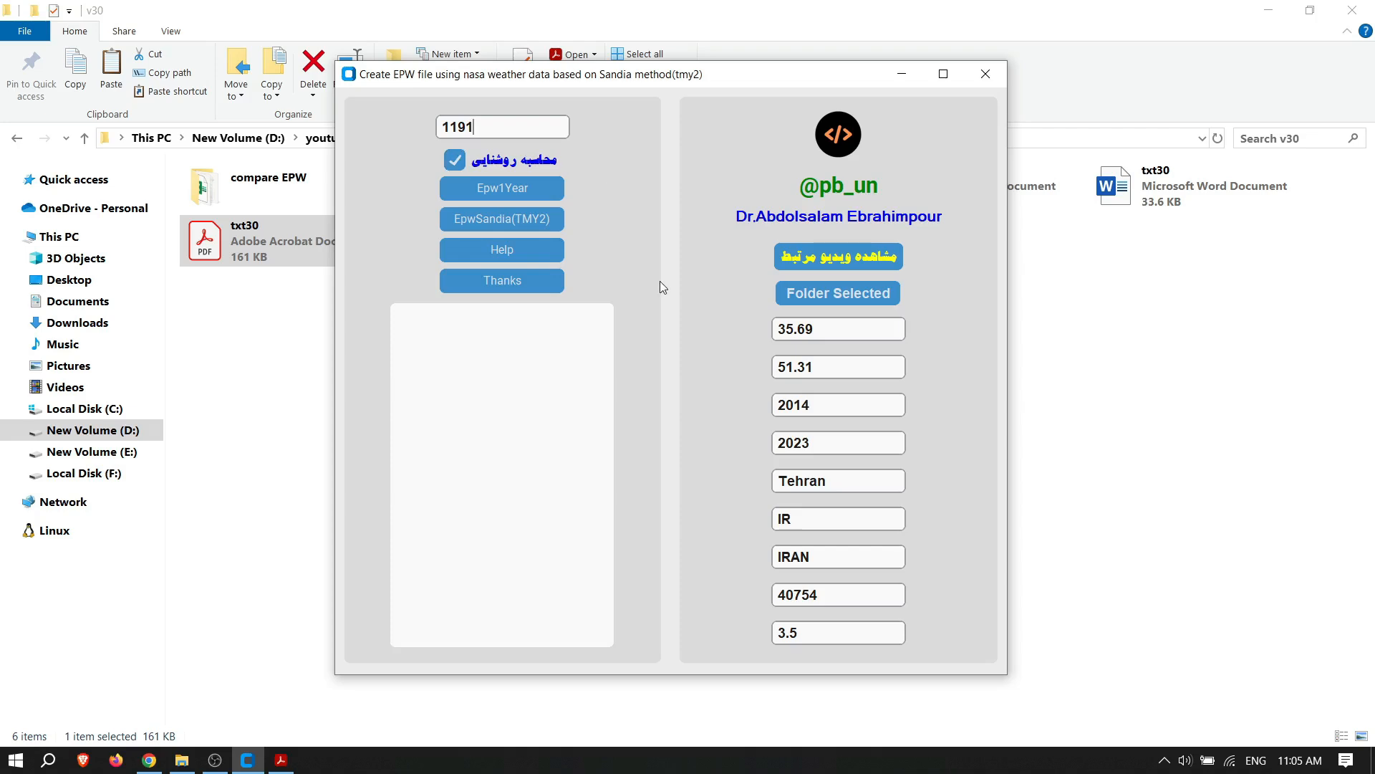
# Step: Open the help maximized, examine the illuminance formula and its rapidtables reference link, and close the help
pyautogui.click(513, 253)
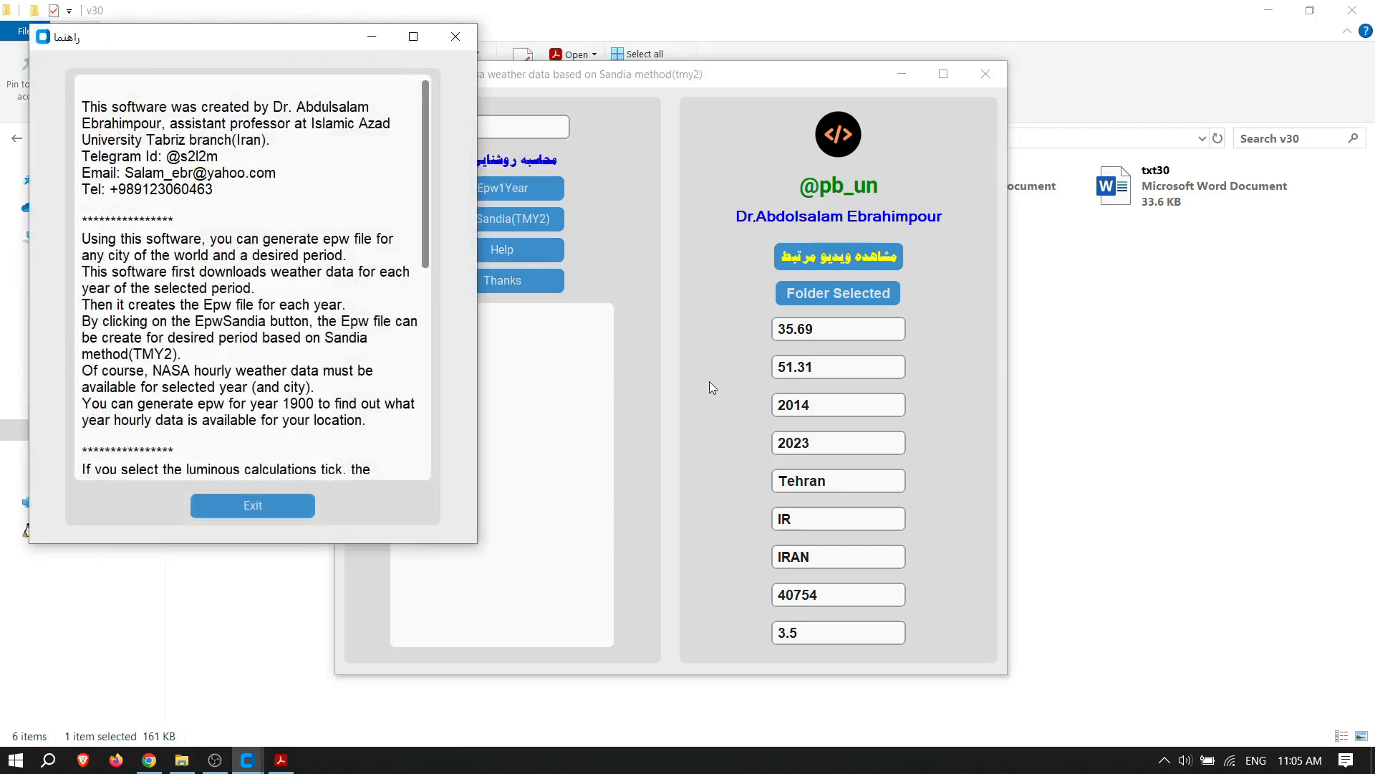
pyautogui.click(413, 37)
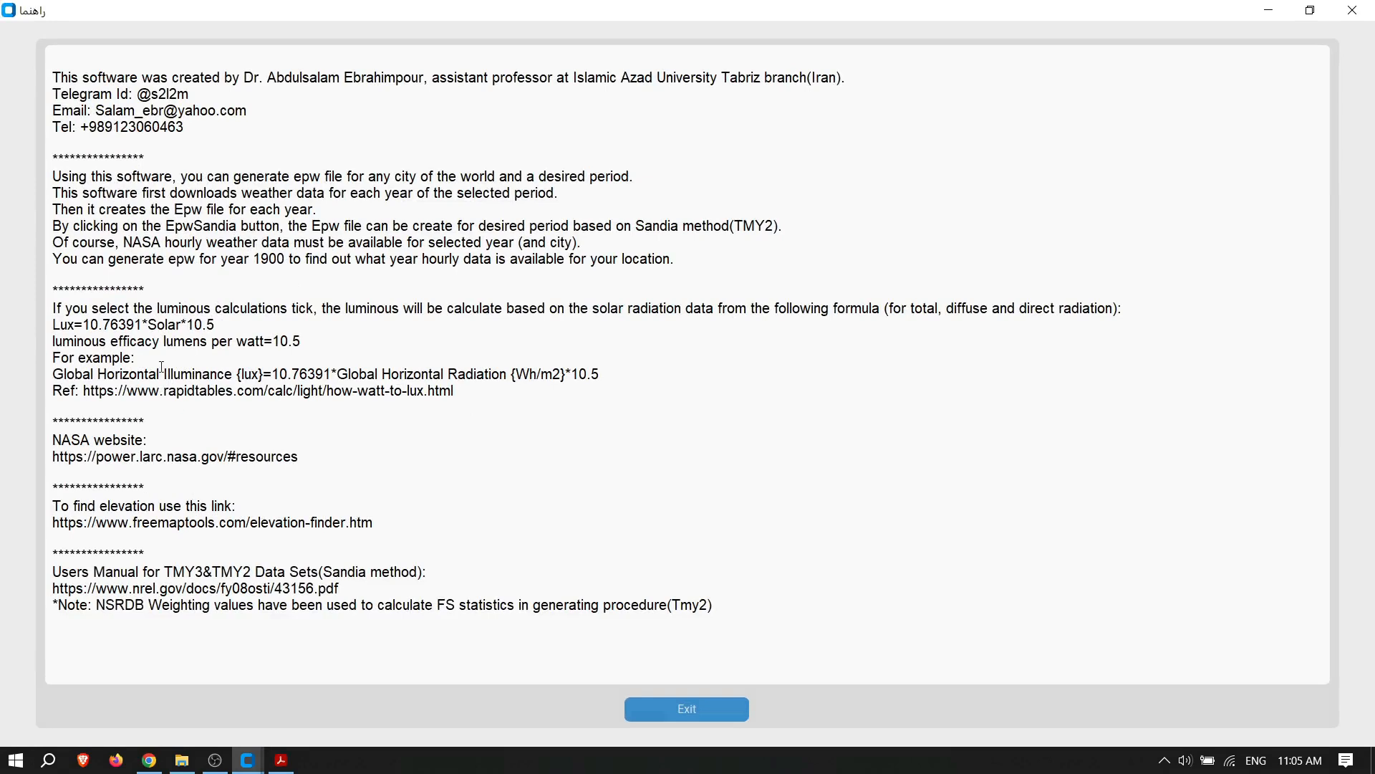
pyautogui.moveTo(63, 313); pyautogui.dragTo(1115, 313)
pyautogui.click(1057, 316)
pyautogui.moveTo(53, 373); pyautogui.dragTo(567, 373)
pyautogui.moveTo(459, 396); pyautogui.dragTo(86, 393)
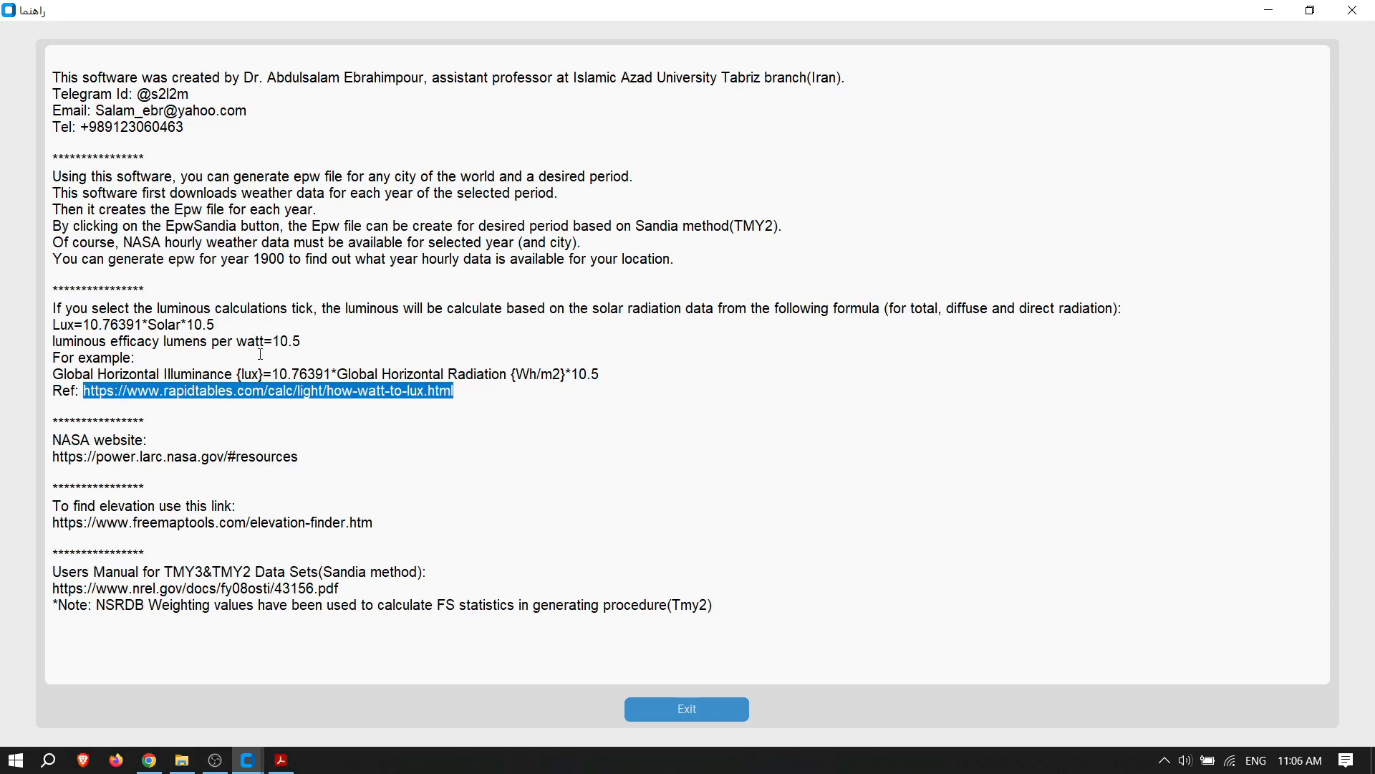
pyautogui.click(221, 389)
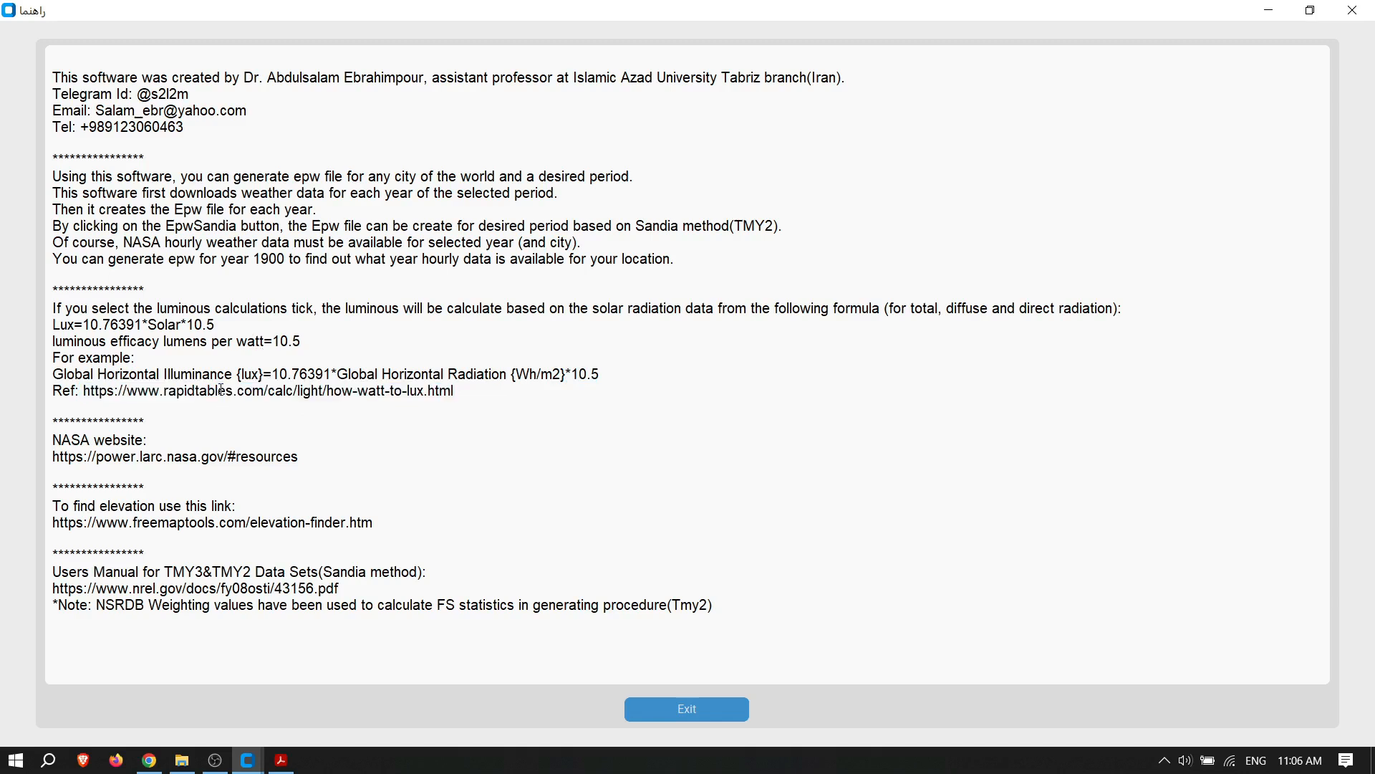
pyautogui.moveTo(469, 389); pyautogui.dragTo(81, 391)
pyautogui.click(95, 392)
pyautogui.click(686, 709)
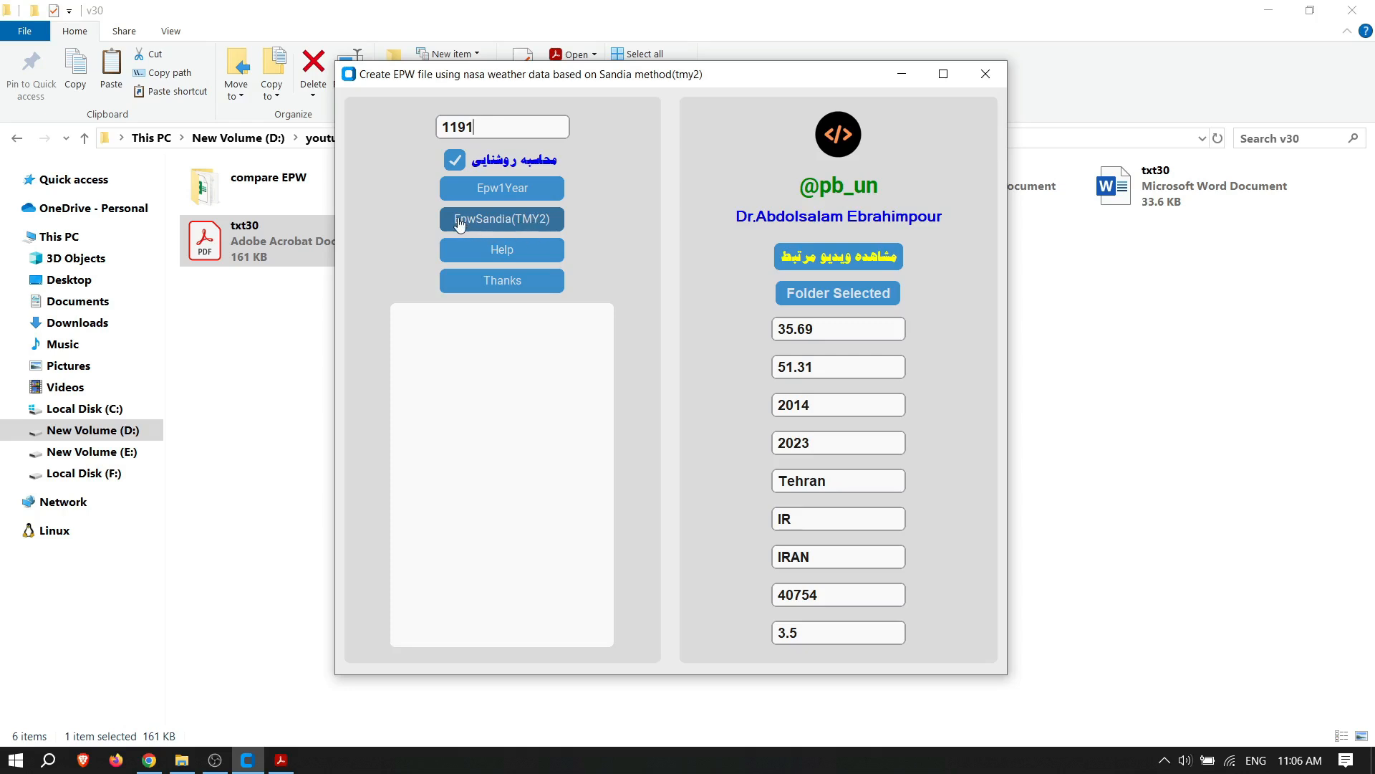
# Step: Try to generate the Sandia TMY2 epw file without first creating the single-year files
pyautogui.click(502, 224)
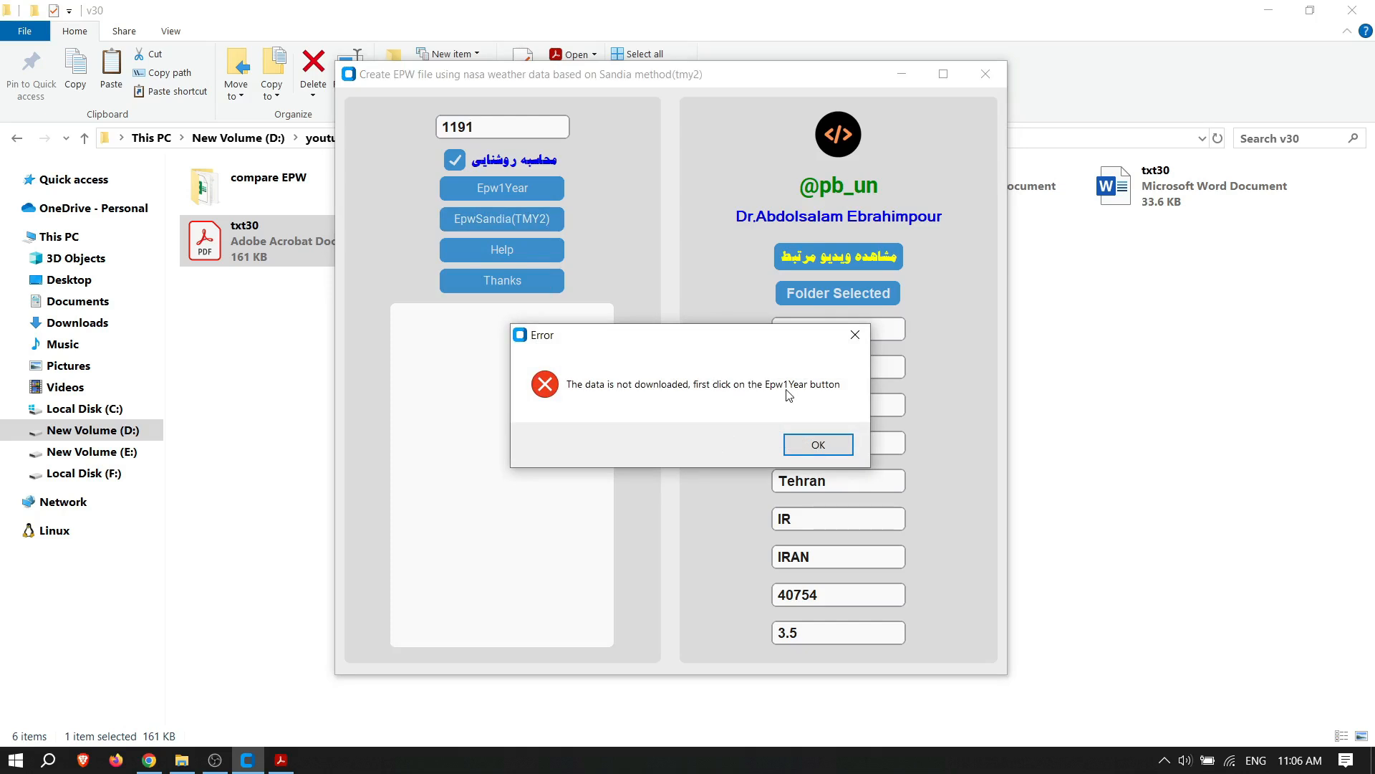
pyautogui.click(819, 446)
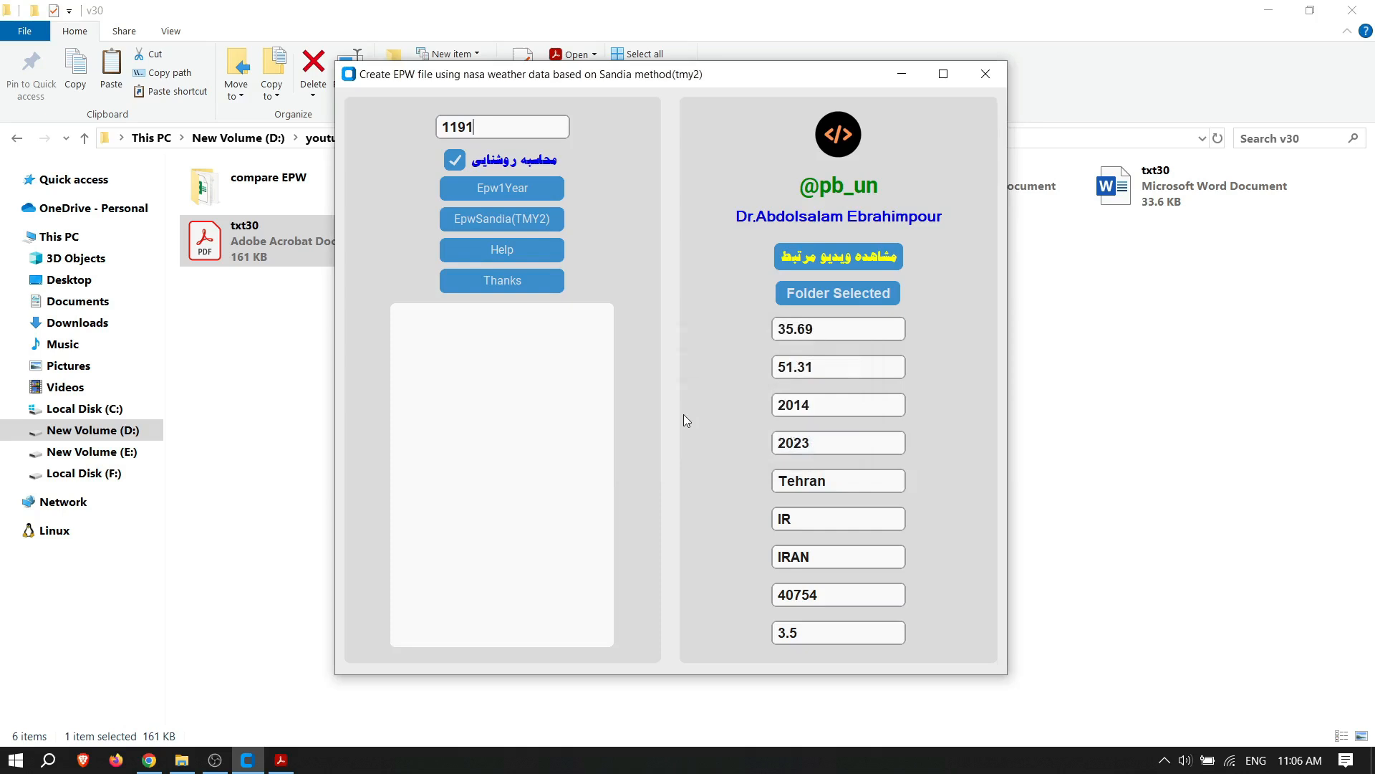
# Step: Open the empty New folder from the desktop and generate the single-year epw files for 2014 to 2023
pyautogui.click(182, 759)
pyautogui.click(1372, 759)
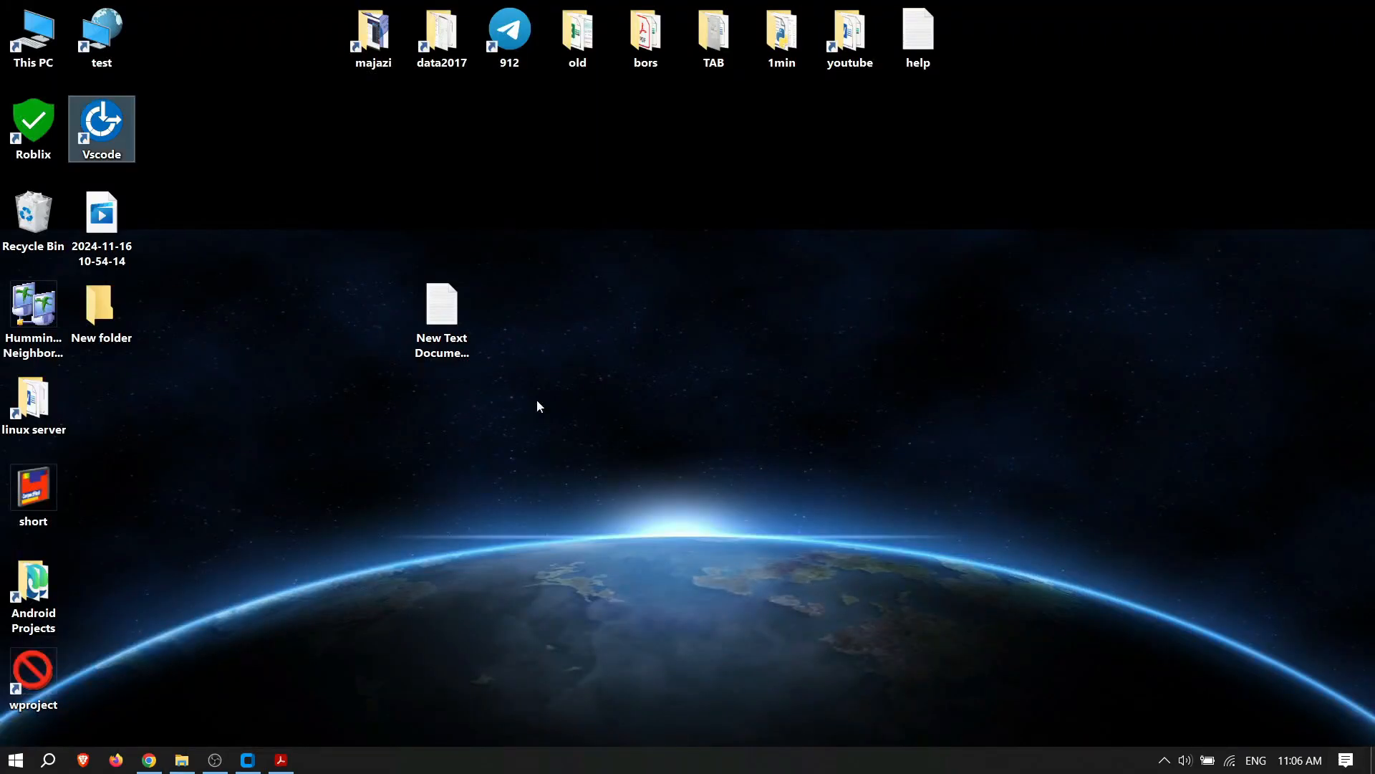
pyautogui.doubleClick(102, 303)
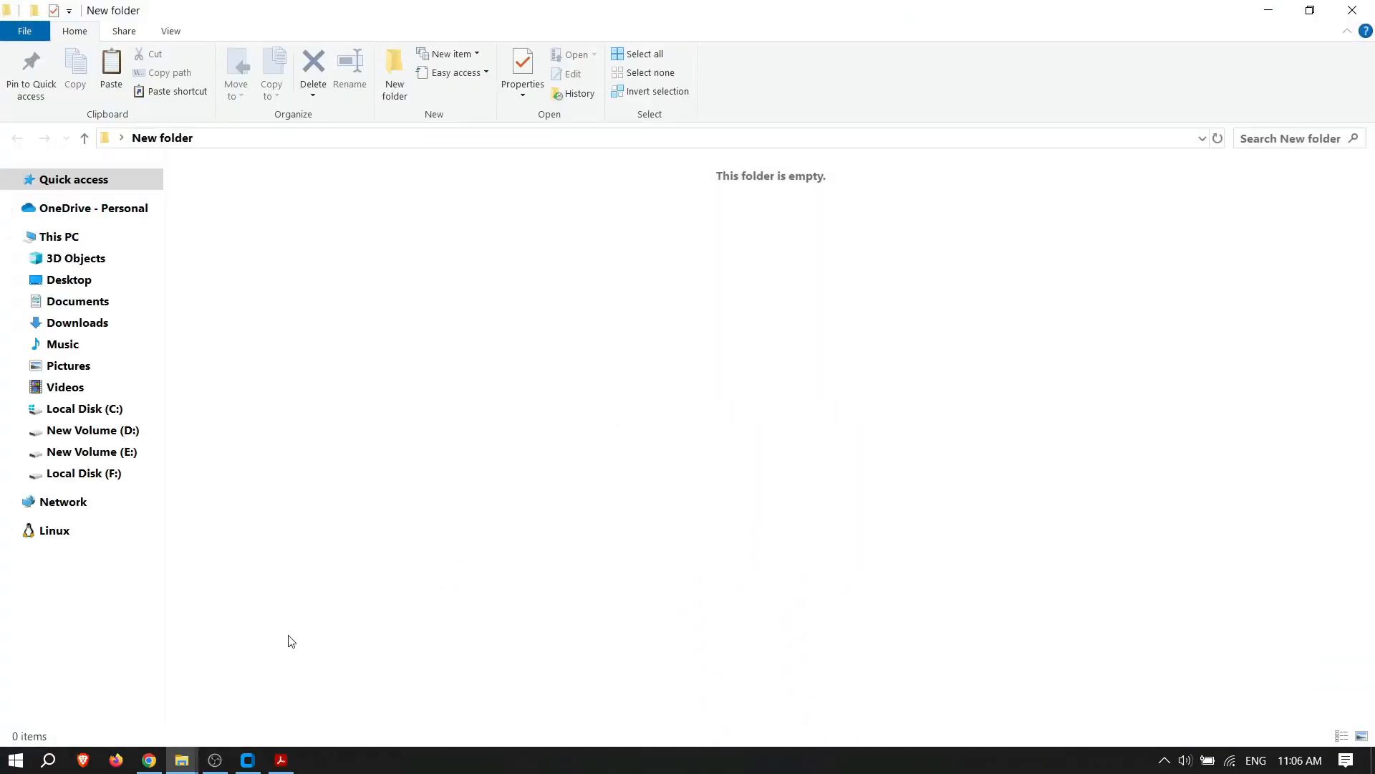
pyautogui.click(247, 759)
pyautogui.moveTo(538, 81); pyautogui.dragTo(631, 257)
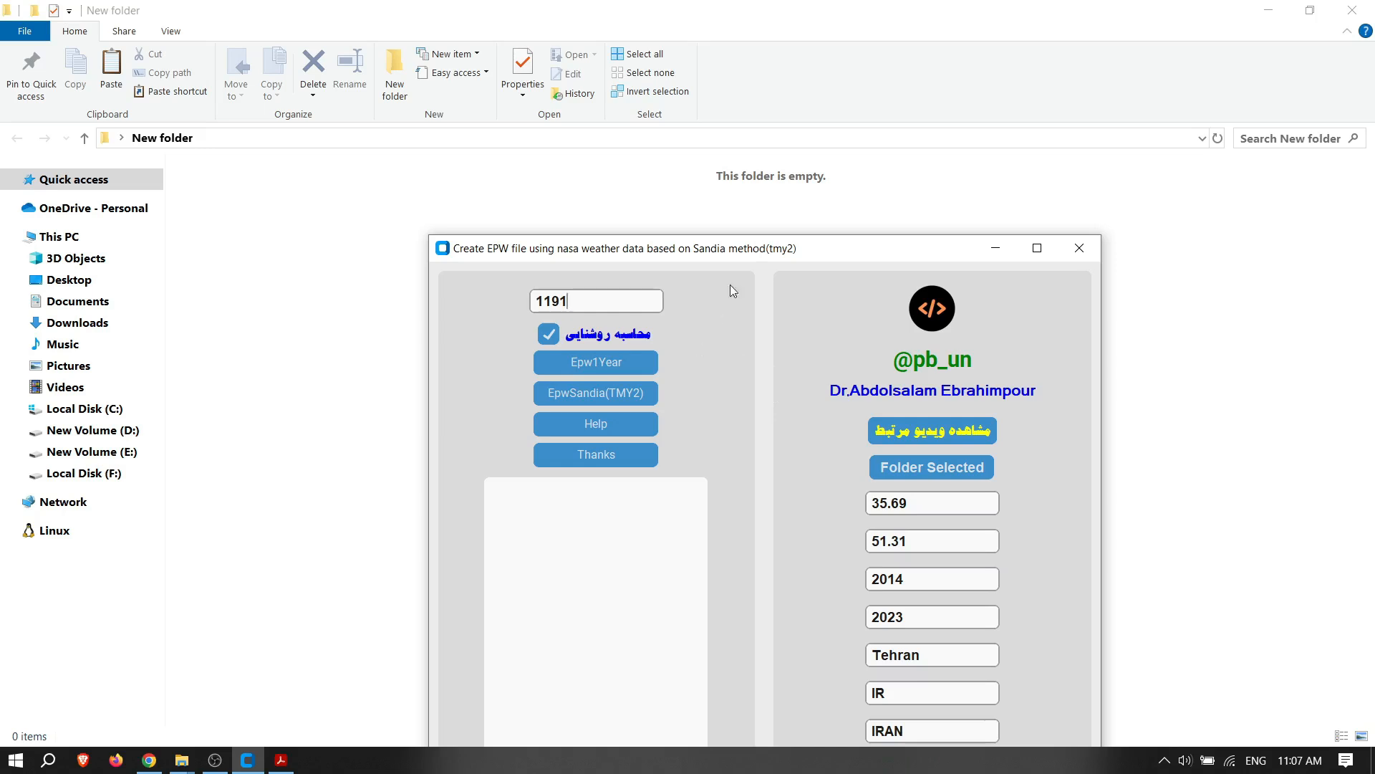
pyautogui.moveTo(747, 252); pyautogui.dragTo(866, 94)
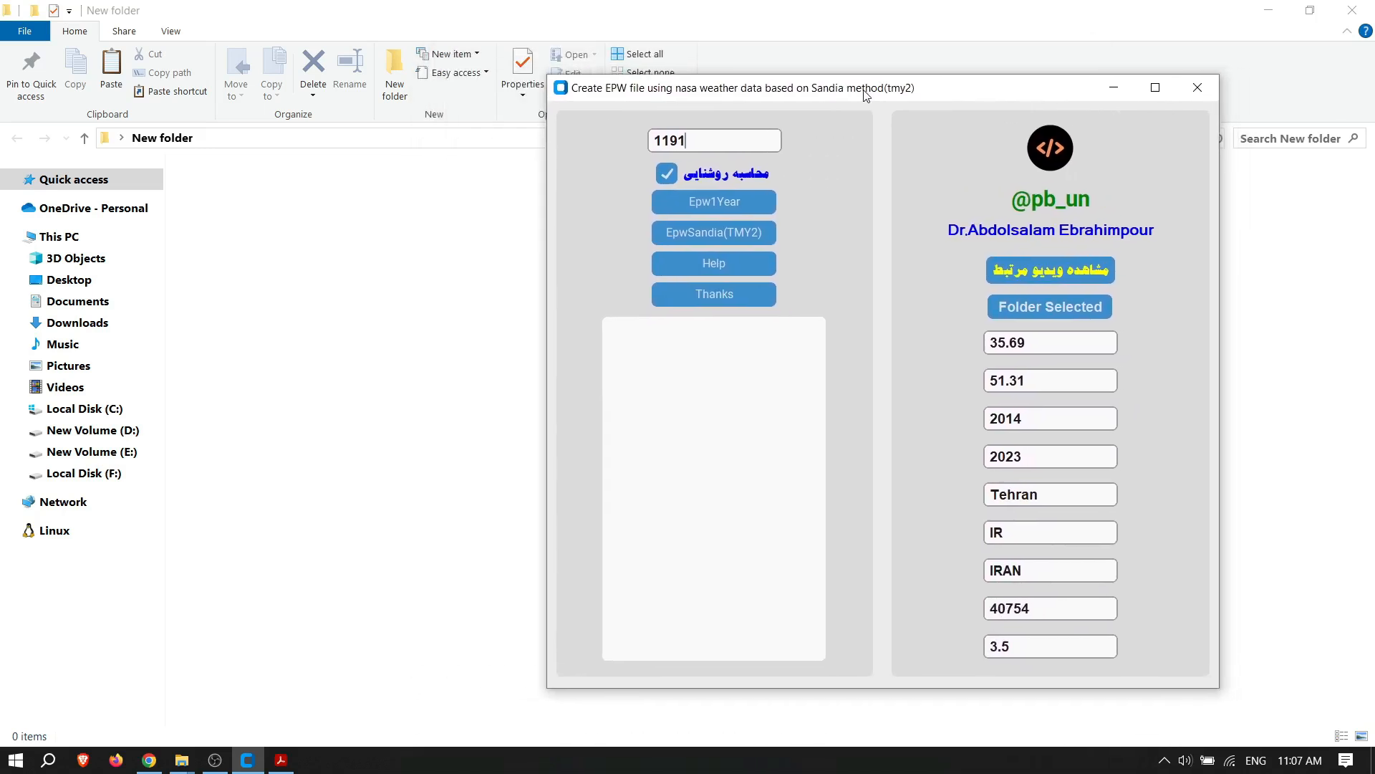
pyautogui.click(722, 210)
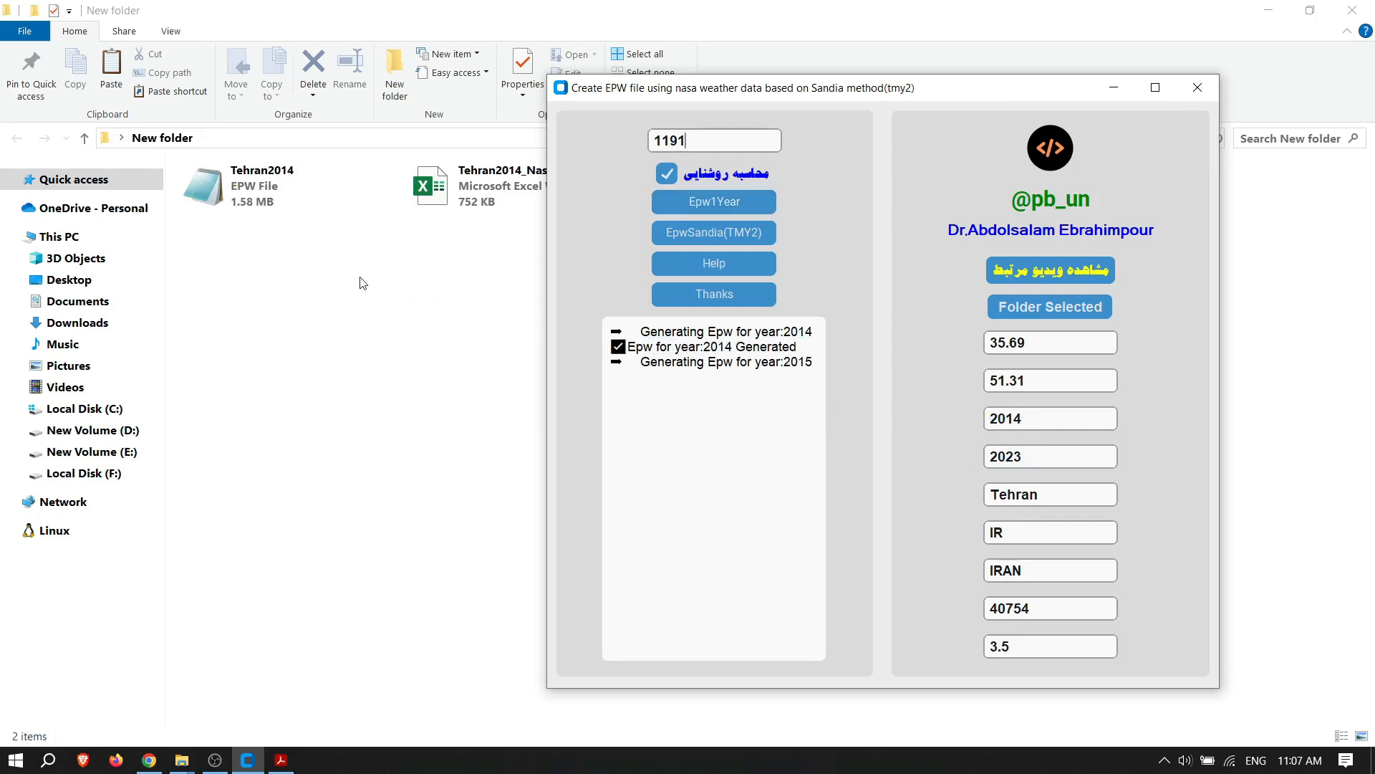
# Step: Monitor the single-year file generation in the output folder and in the generator's log
pyautogui.click(286, 271)
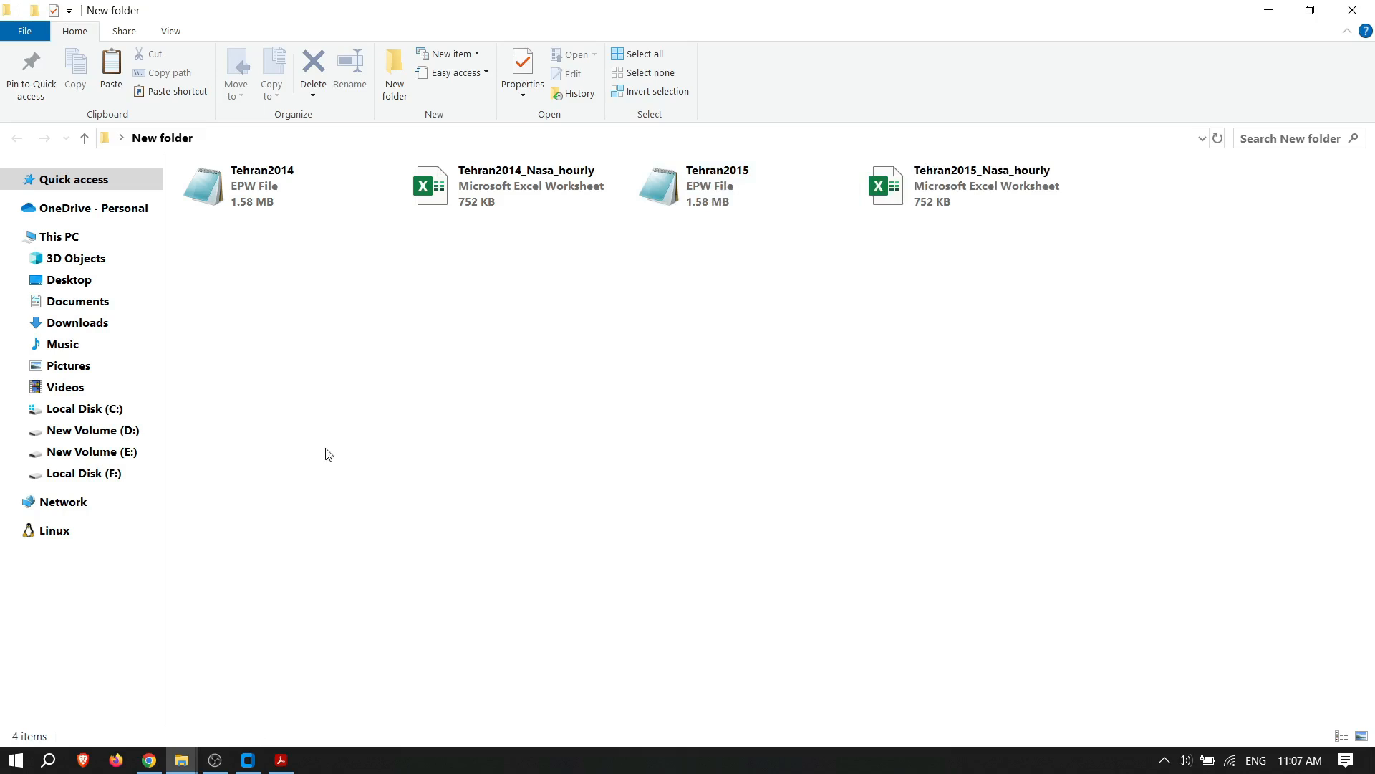
pyautogui.click(249, 768)
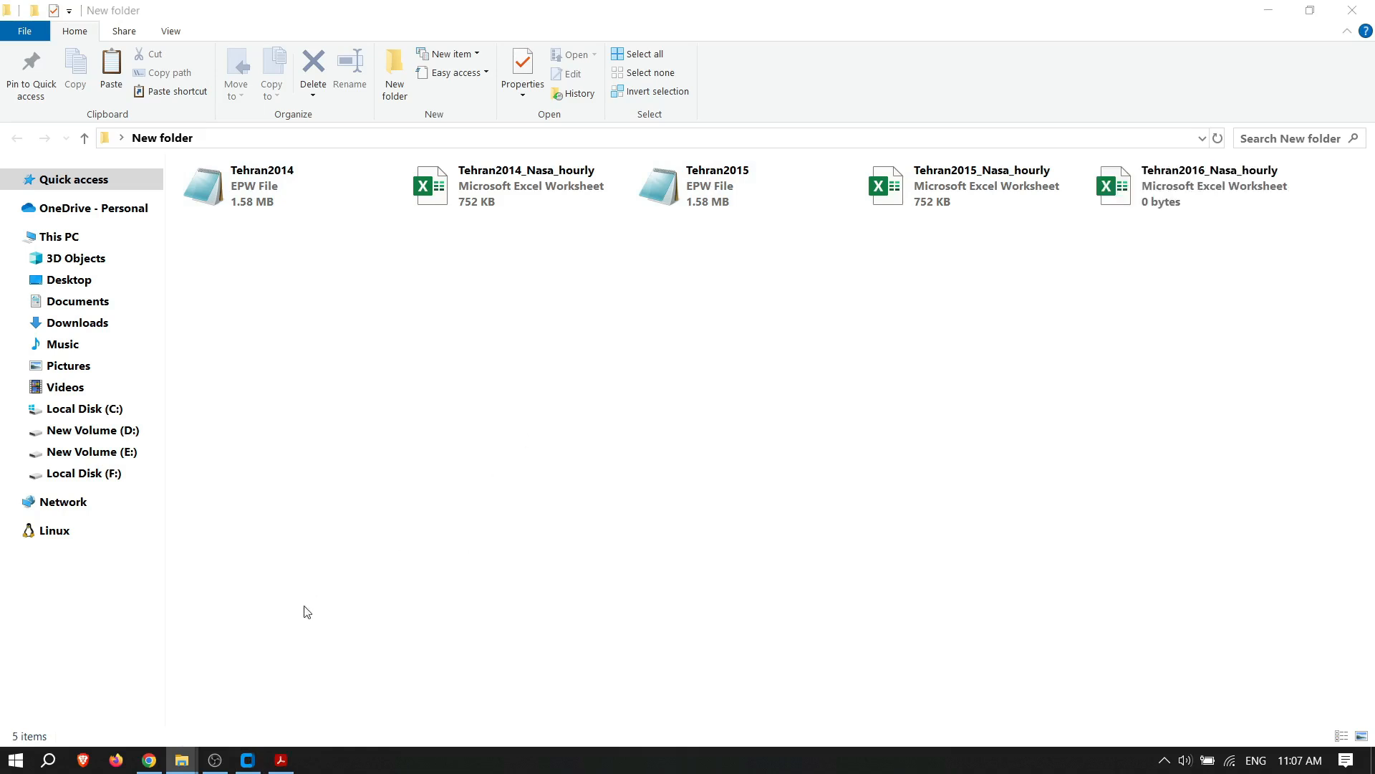
pyautogui.moveTo(250, 765)
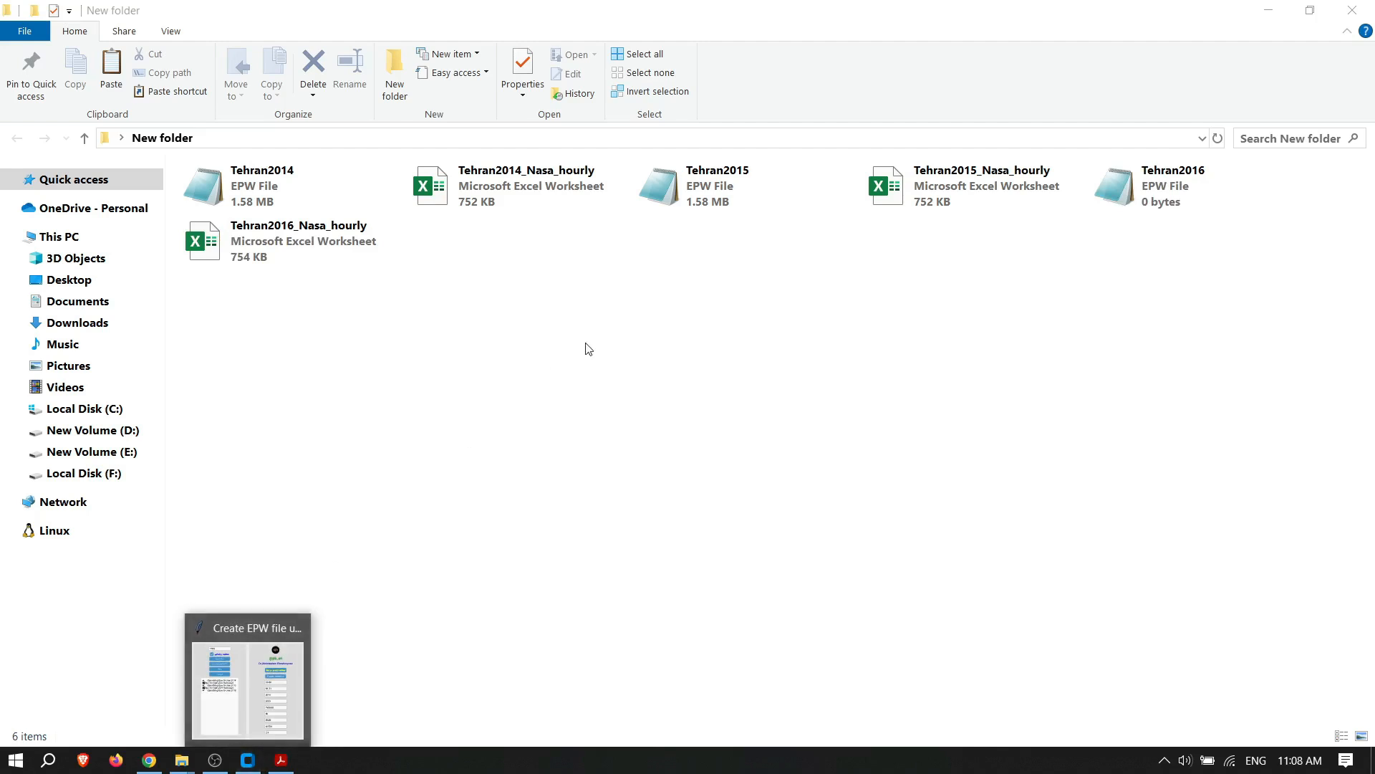
pyautogui.click(250, 764)
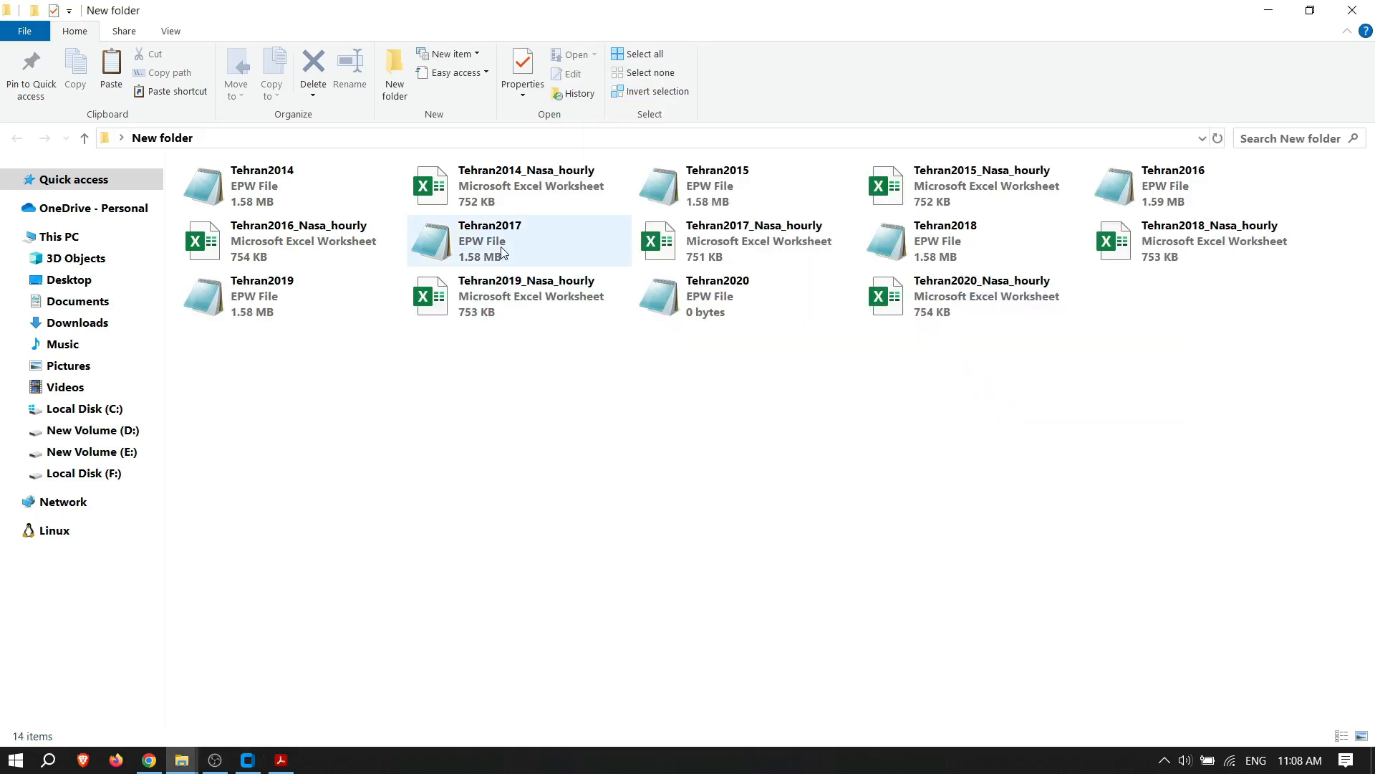
# Step: Open the Tehran2017 and Tehran2016 epw files maximized and examine the 2016 file's HOLIDAYS/DAYLIGHT SAVINGS leap-year flag
pyautogui.doubleClick(502, 244)
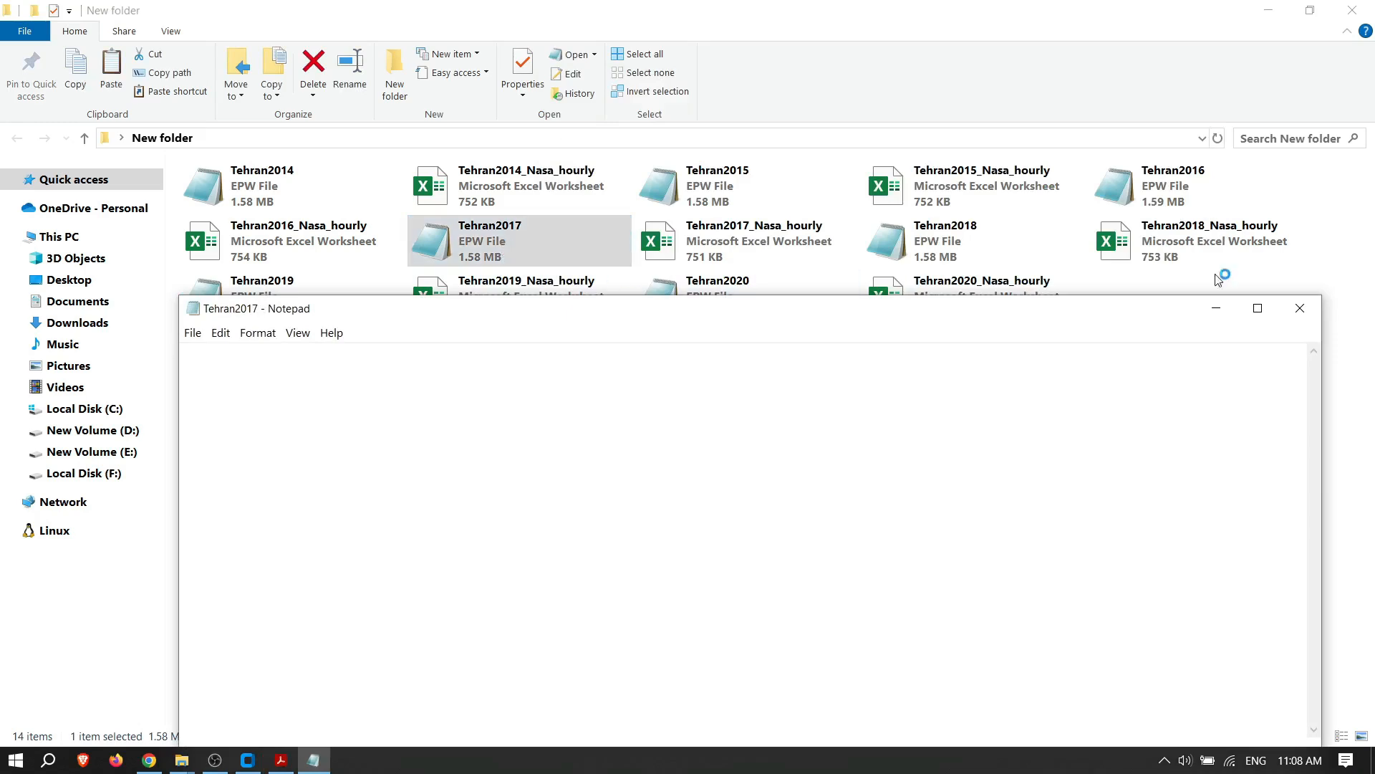
pyautogui.click(1257, 308)
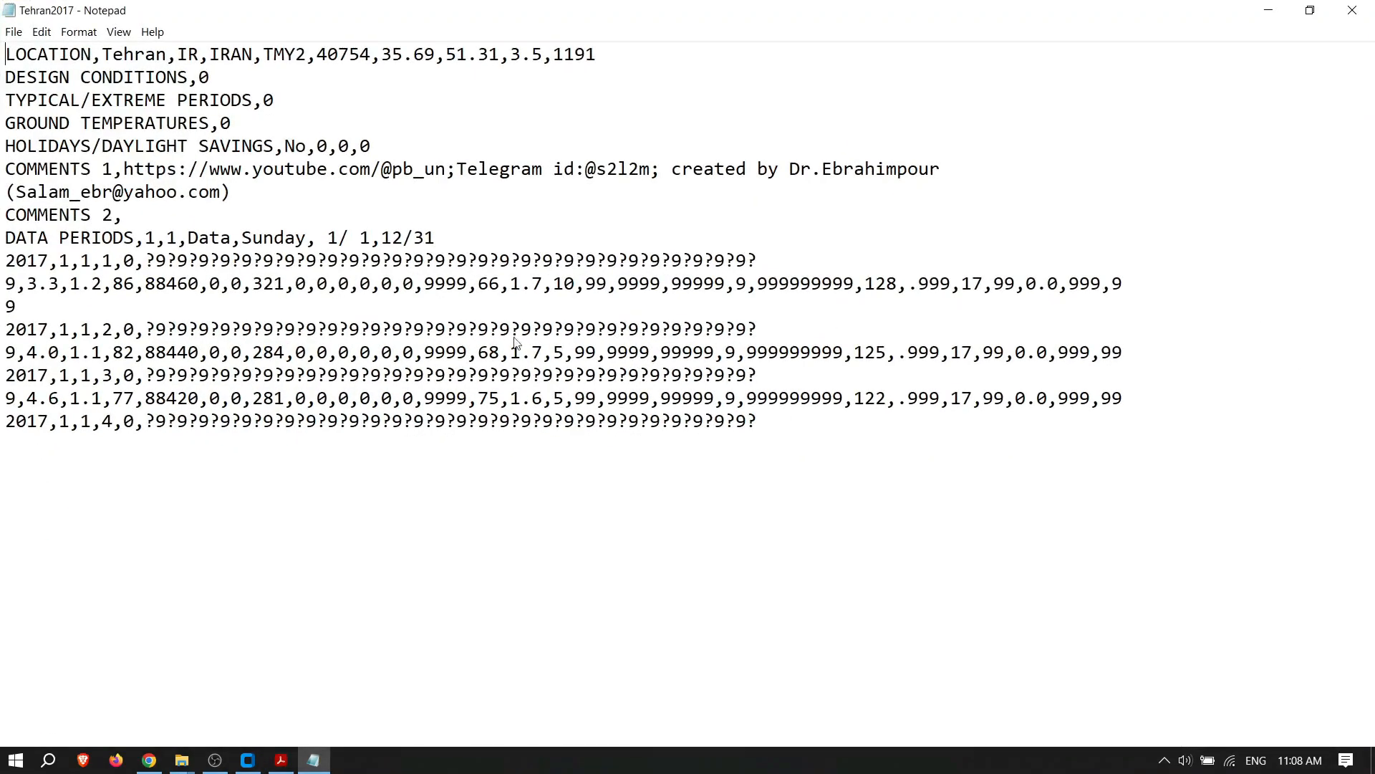
pyautogui.click(314, 760)
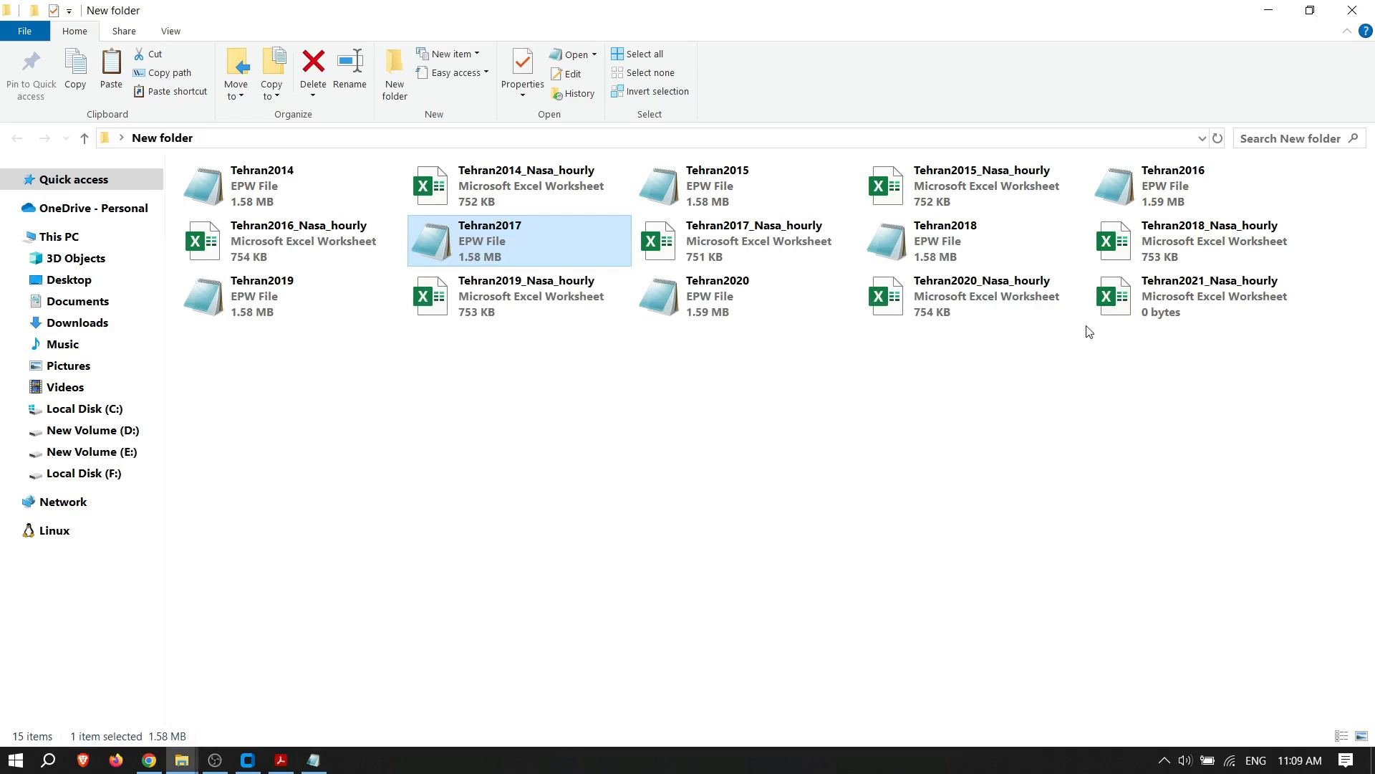
pyautogui.doubleClick(1159, 184)
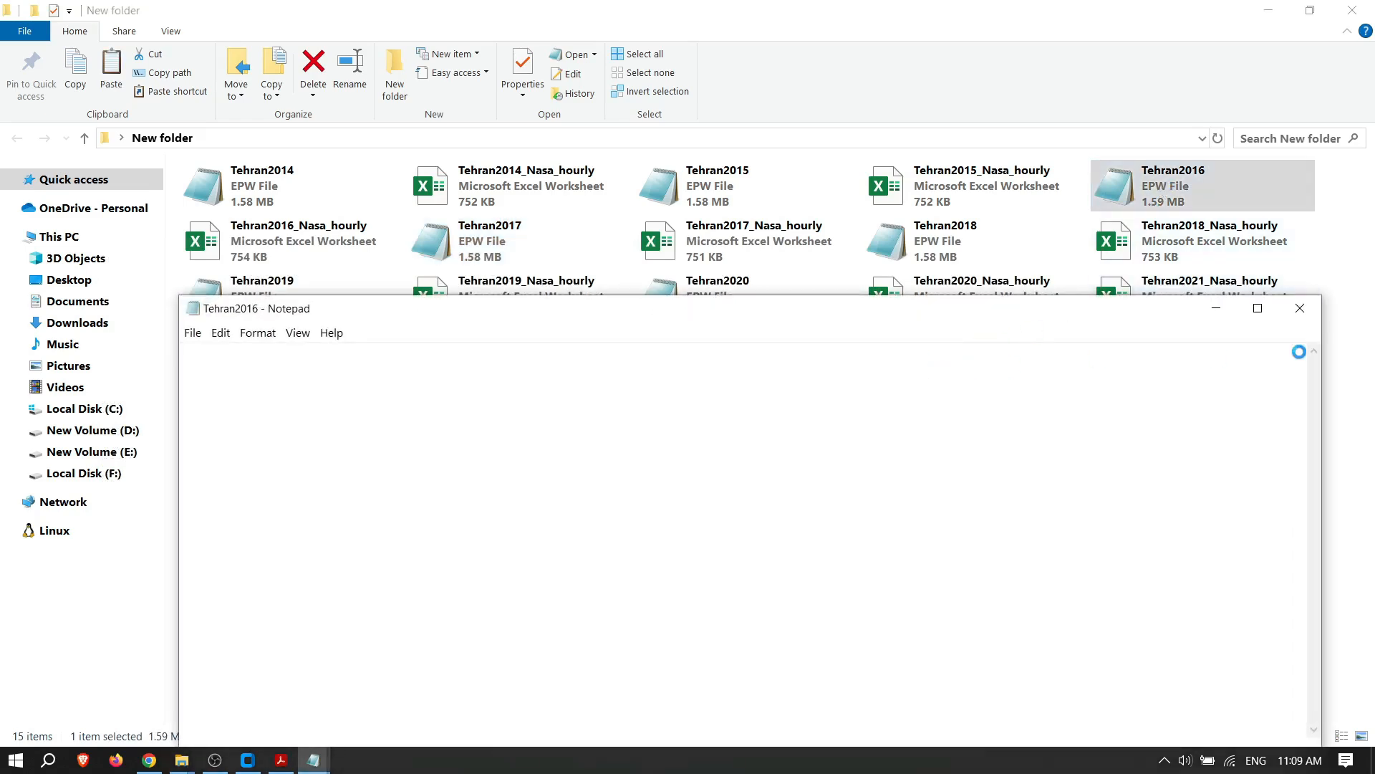
pyautogui.click(1257, 308)
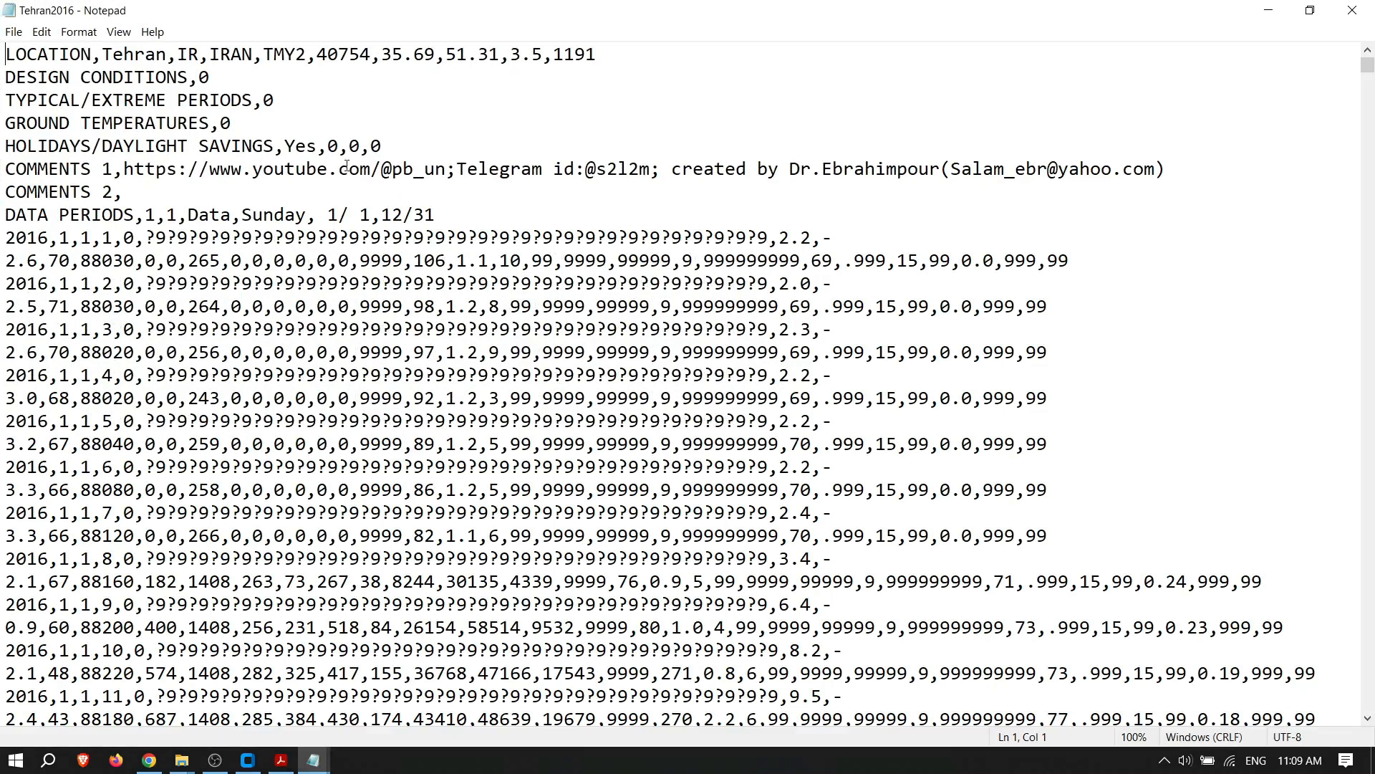
pyautogui.moveTo(286, 146); pyautogui.dragTo(319, 146)
# Step: In the Tehran2017 epw file, examine the leap-year flag and check the line number of the last data row
pyautogui.moveTo(313, 759)
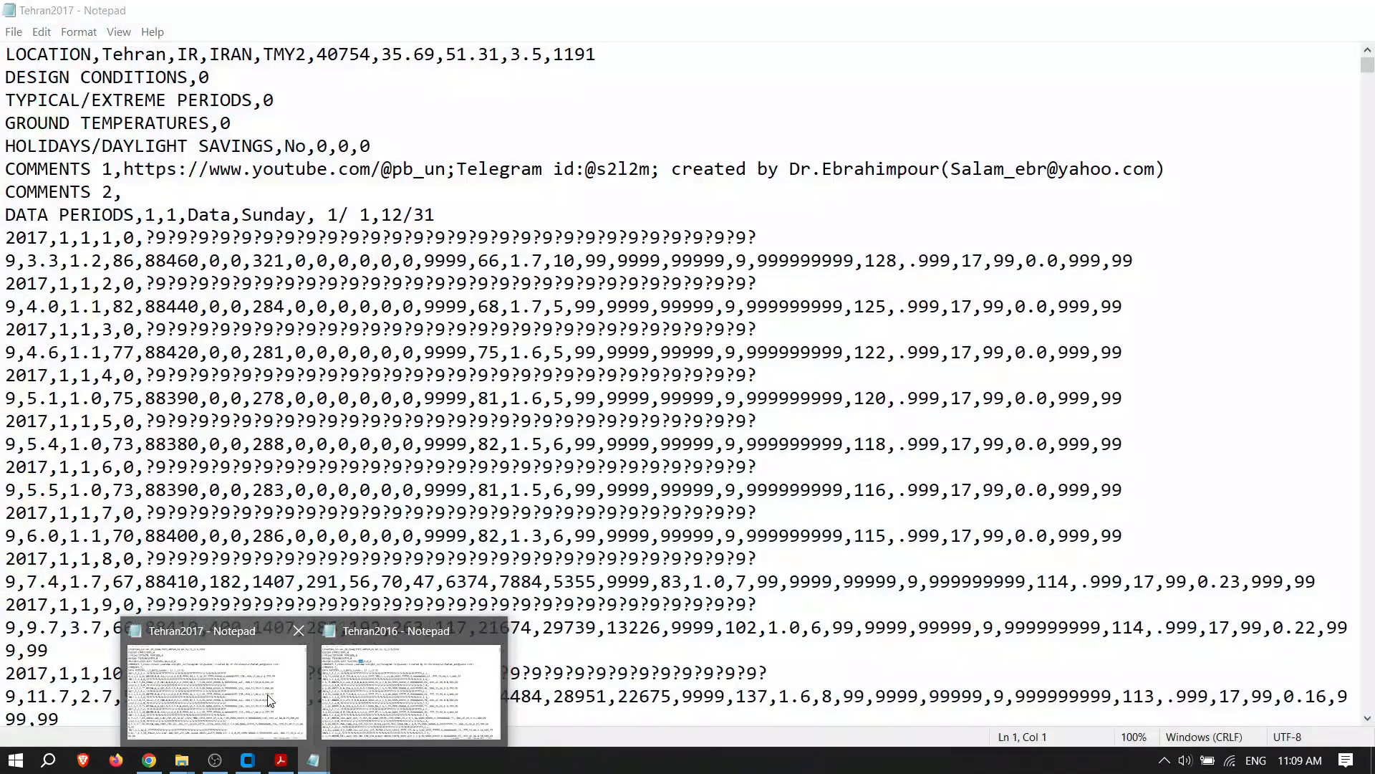
pyautogui.click(269, 700)
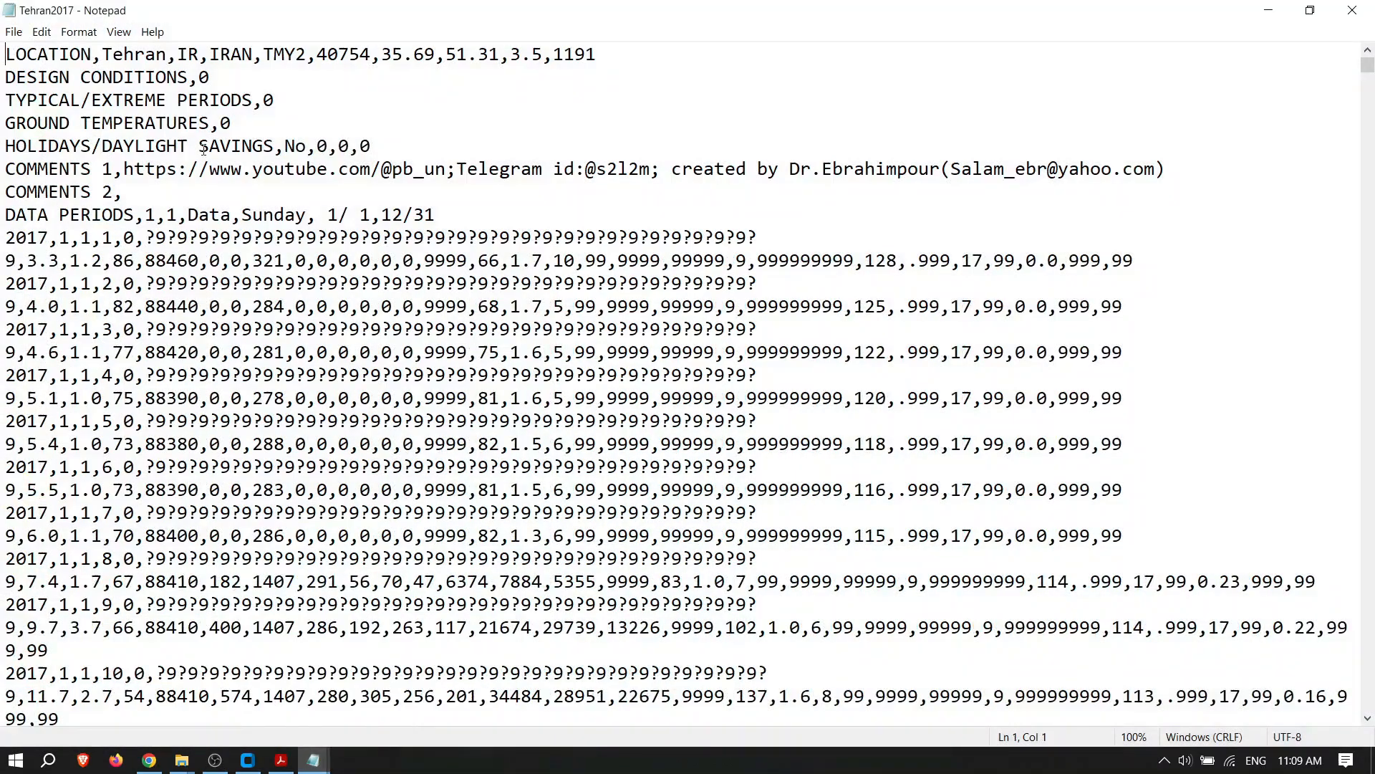
pyautogui.doubleClick(298, 146)
pyautogui.press('Down')
pyautogui.press('Down')
pyautogui.press('Down')
pyautogui.moveTo(1368, 68); pyautogui.dragTo(1254, 711)
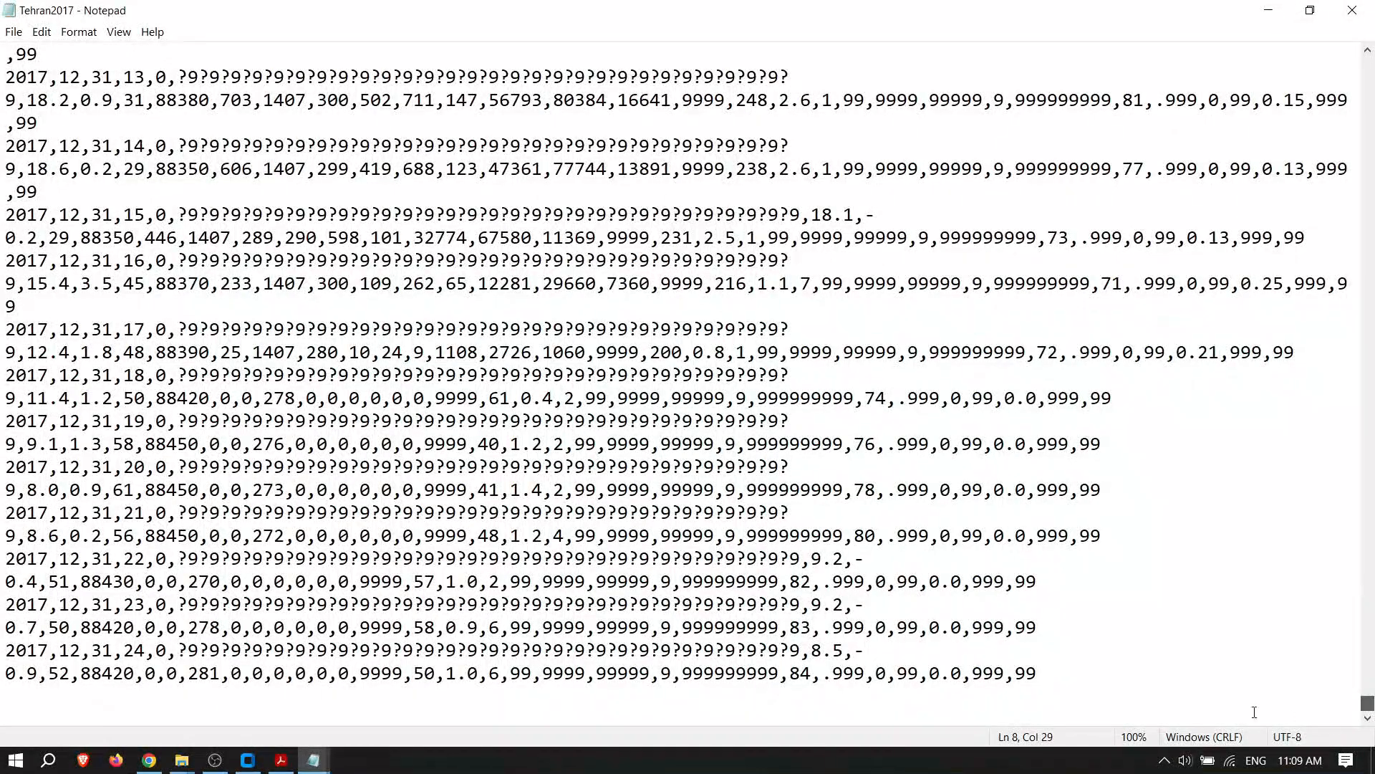
pyautogui.click(1059, 672)
# Step: In the Tehran2016 epw file, check the line number of the last data row
pyautogui.moveTo(337, 745)
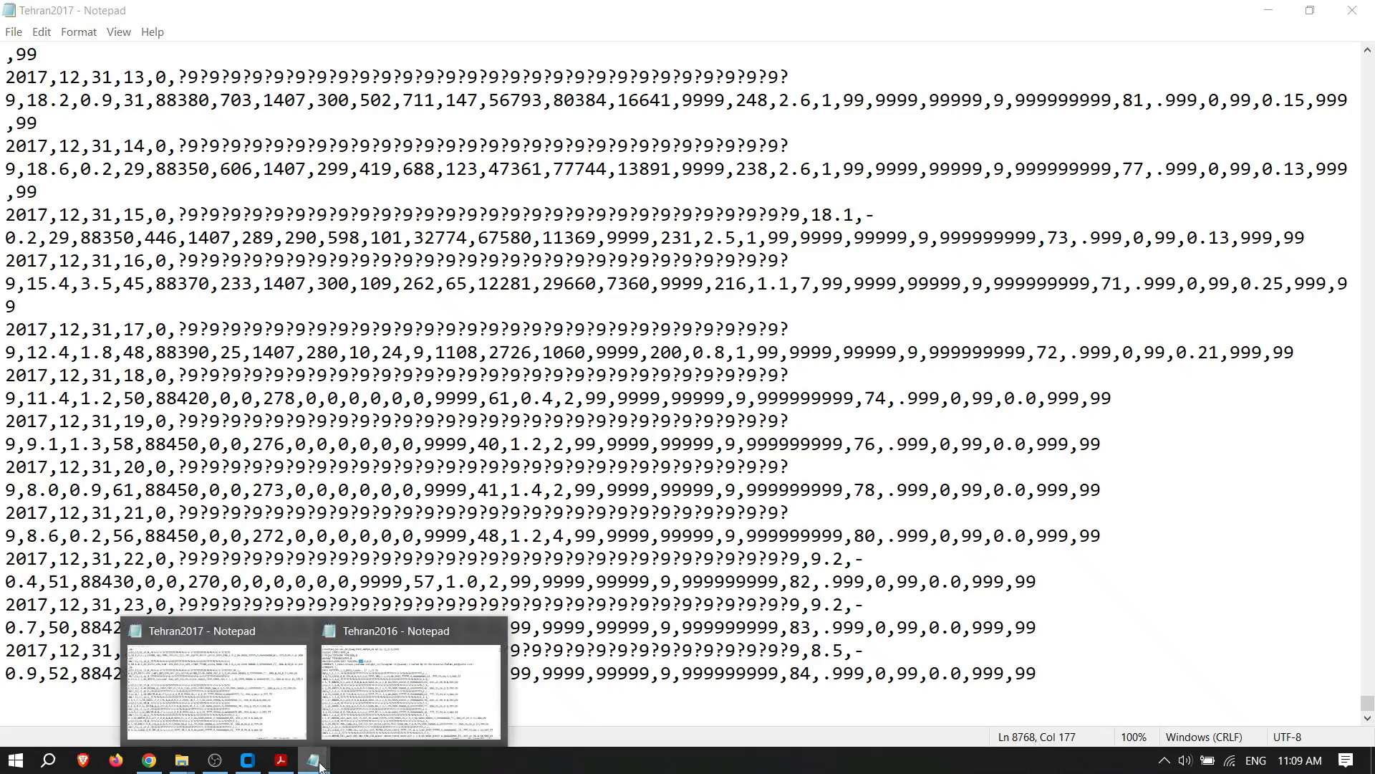
pyautogui.click(430, 688)
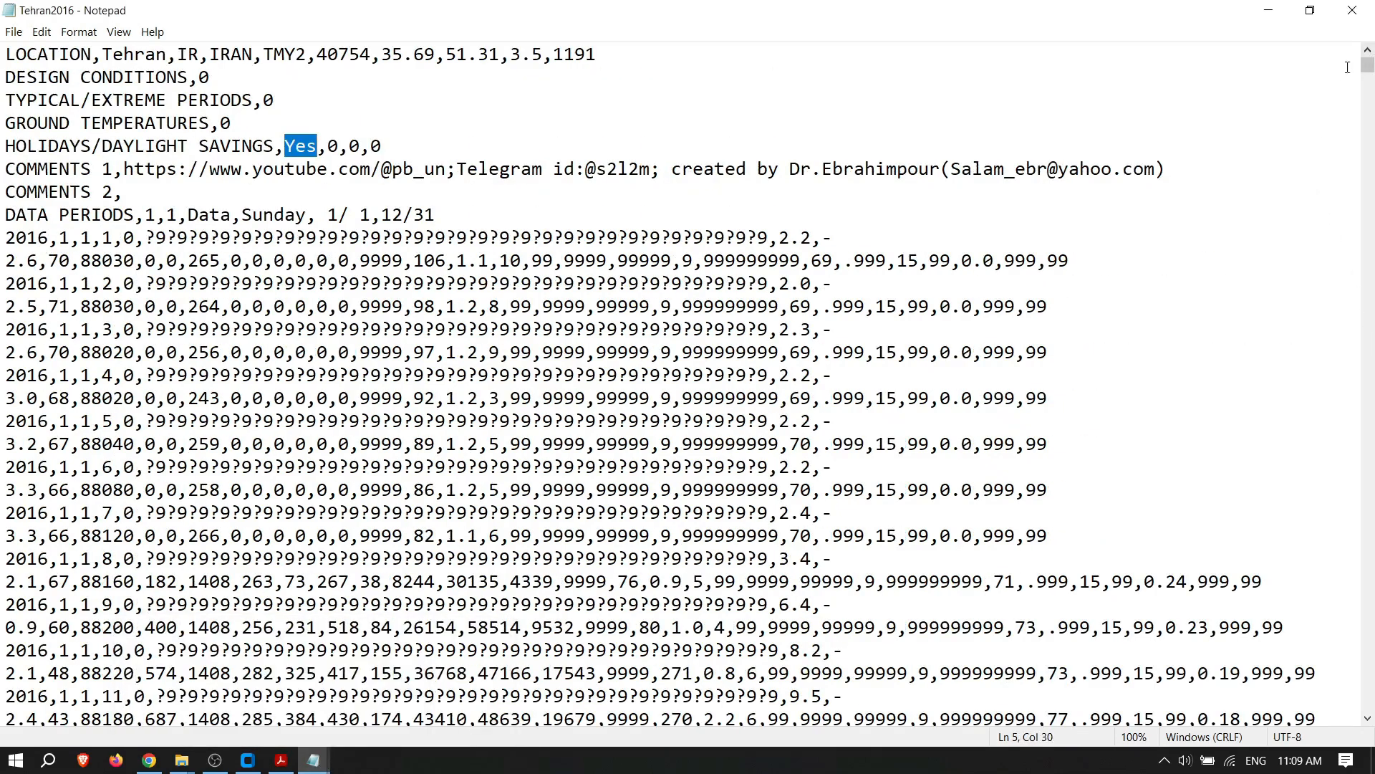
pyautogui.moveTo(1367, 65); pyautogui.dragTo(1370, 729)
pyautogui.click(1182, 672)
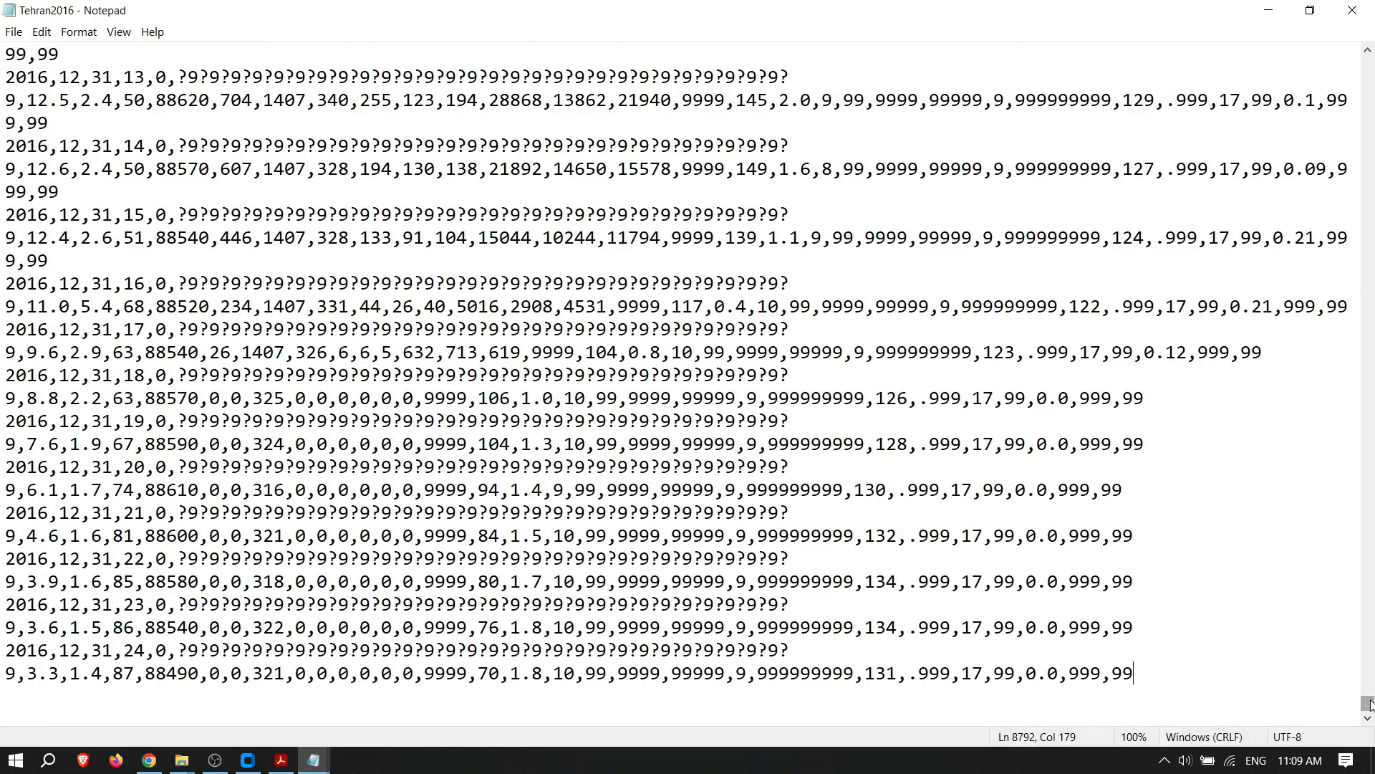
# Step: Examine the Tehran2016 header from LOCATION to DATA PERIODS, and close both epw files
pyautogui.moveTo(1368, 704); pyautogui.dragTo(1368, 57)
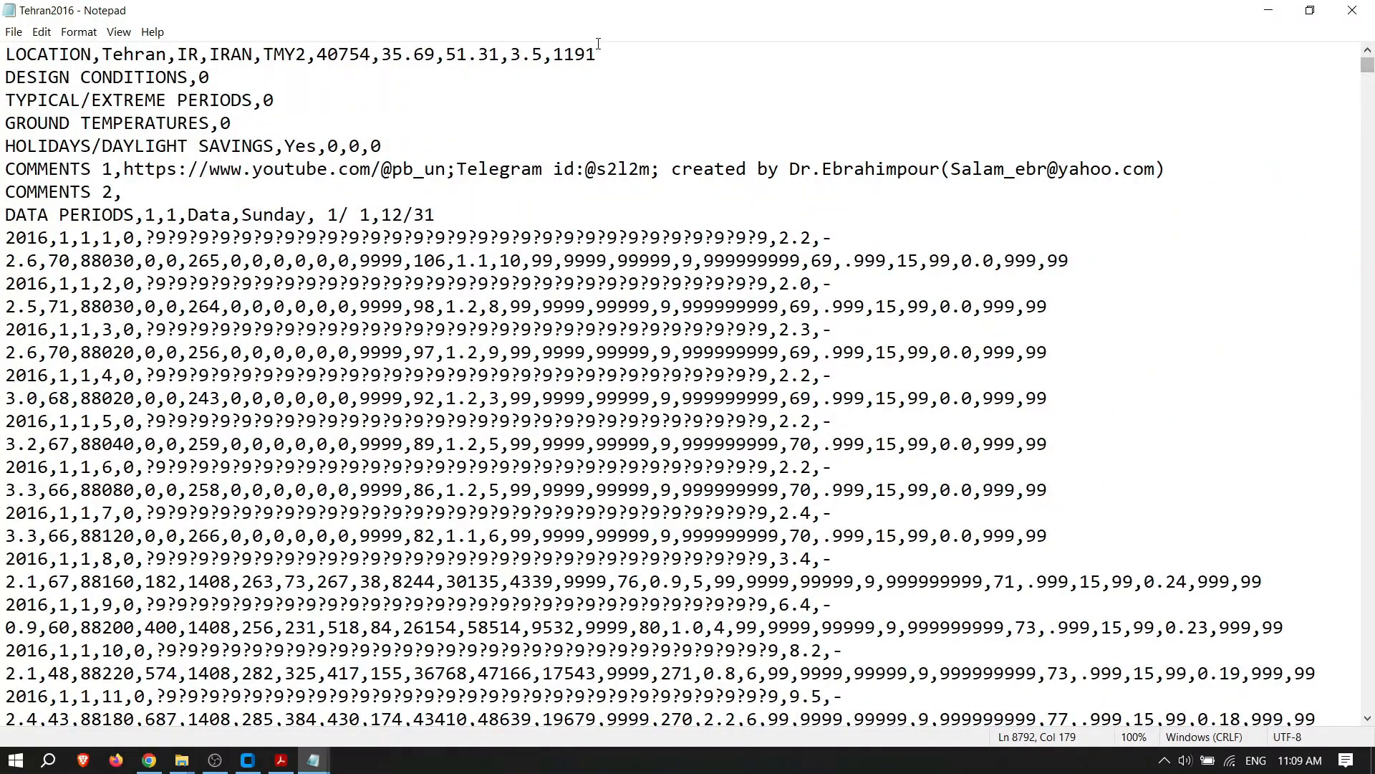
pyautogui.moveTo(436, 215); pyautogui.dragTo(5, 54)
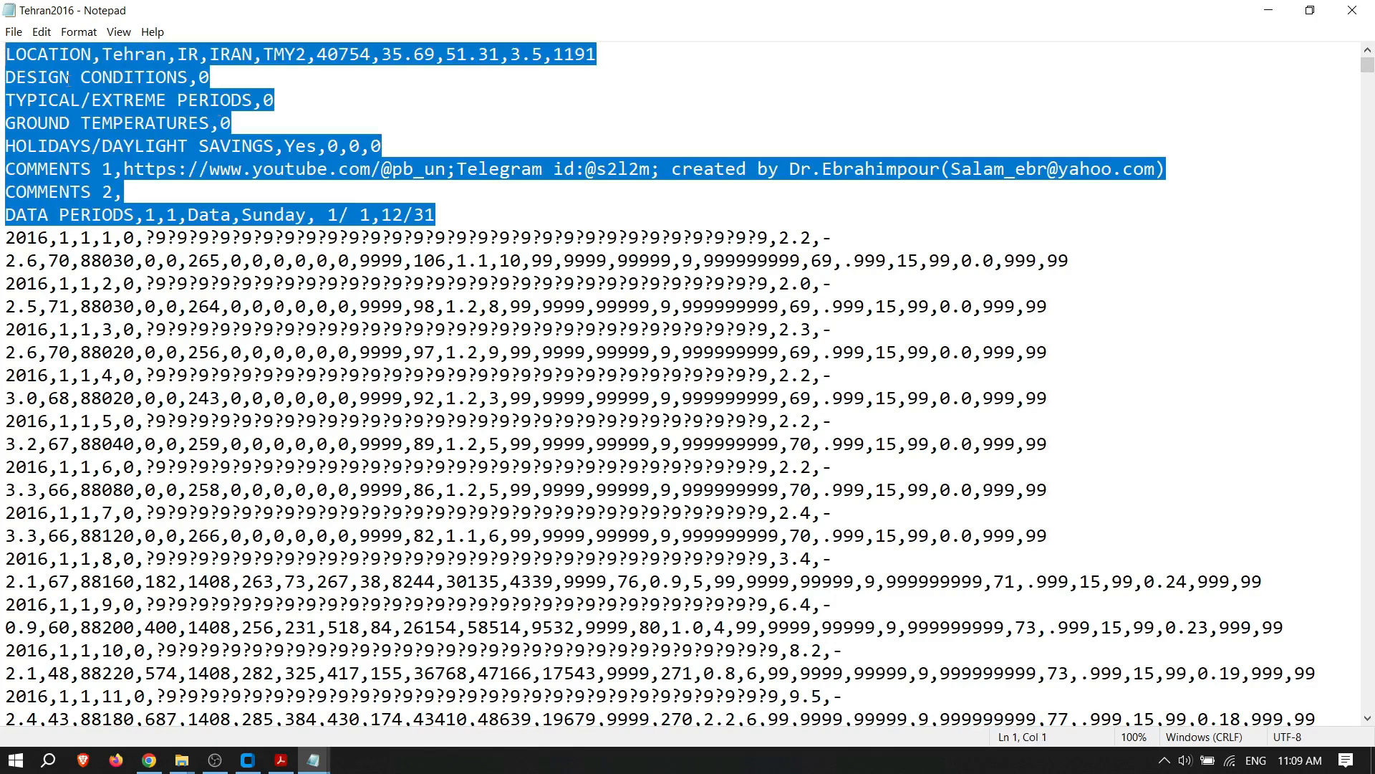
pyautogui.click(581, 156)
pyautogui.click(1356, 9)
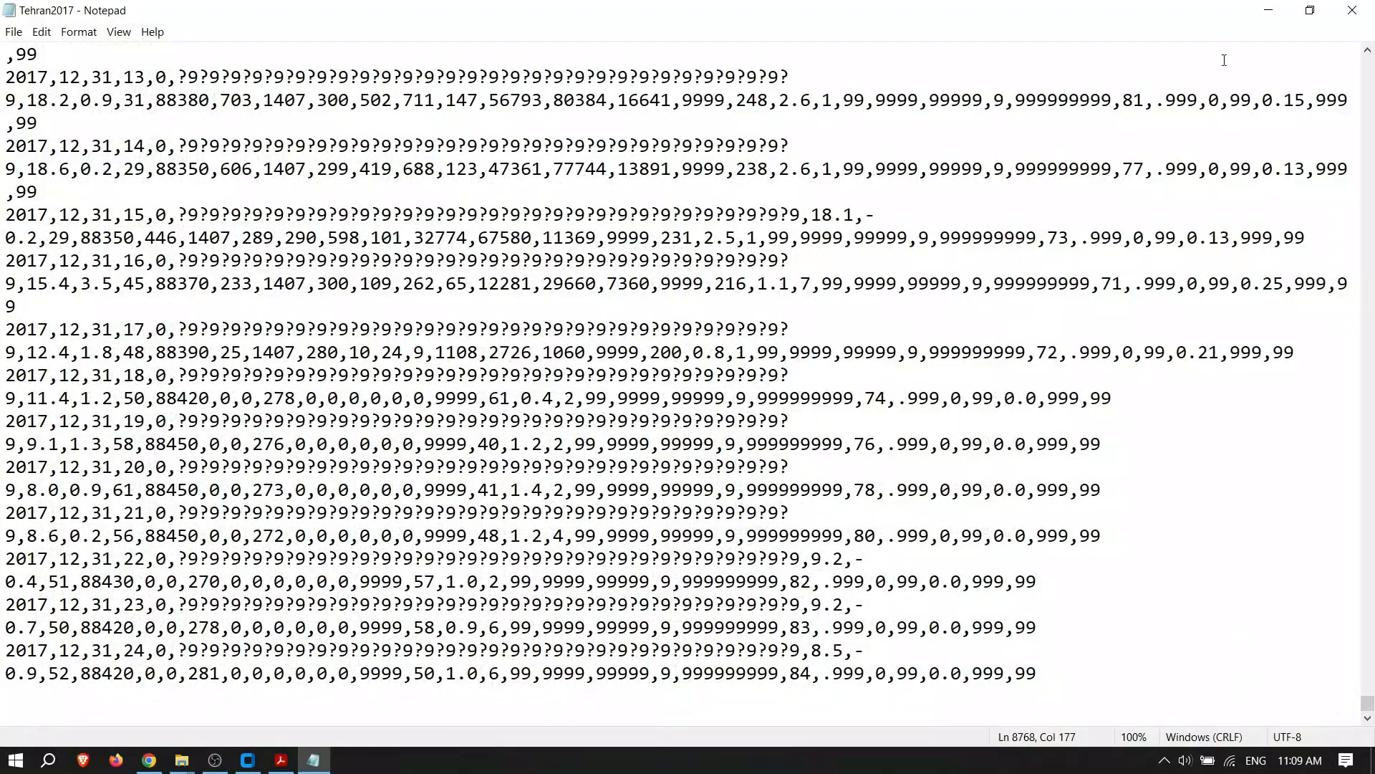
pyautogui.click(1352, 10)
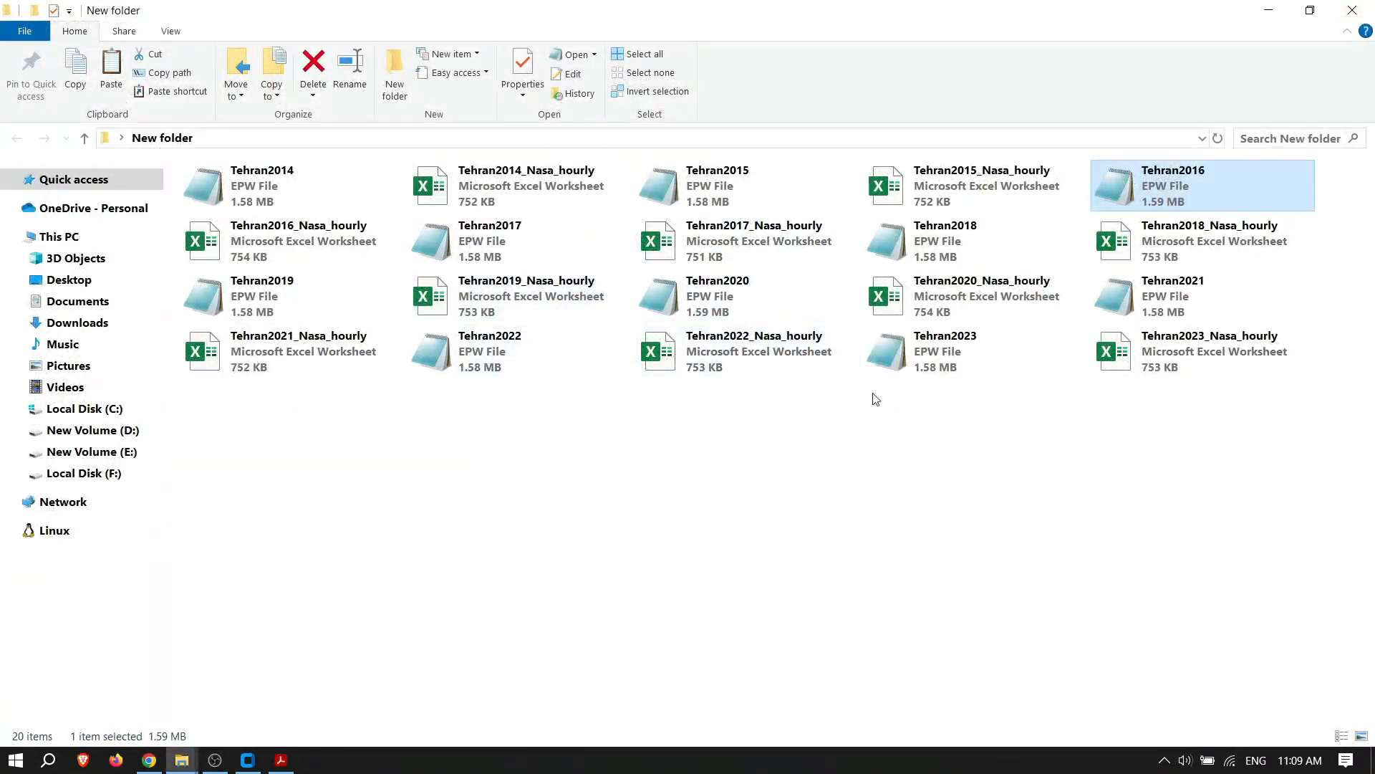
# Step: Review the generator's log for the 2014 to 2023 epw files, including the leap-year notes
pyautogui.click(247, 759)
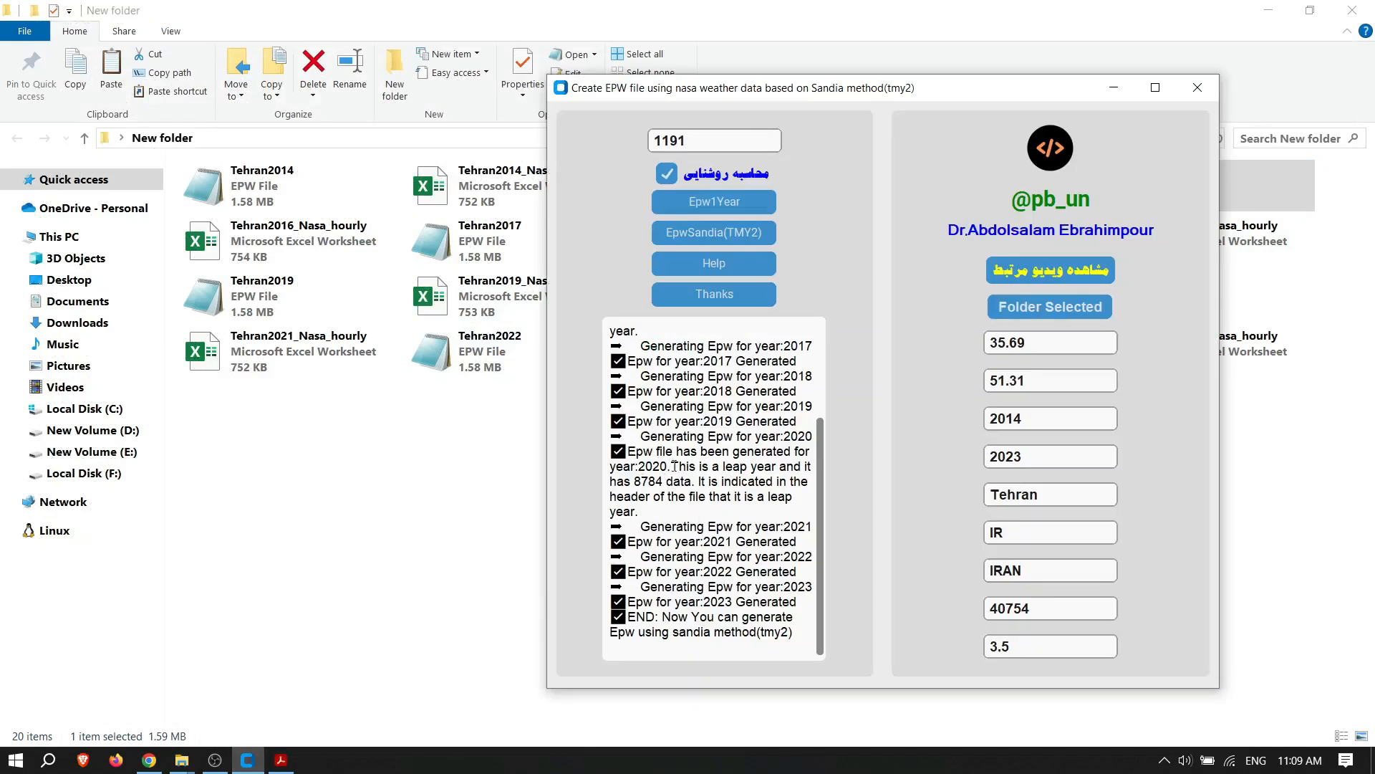
pyautogui.moveTo(818, 527); pyautogui.dragTo(837, 423)
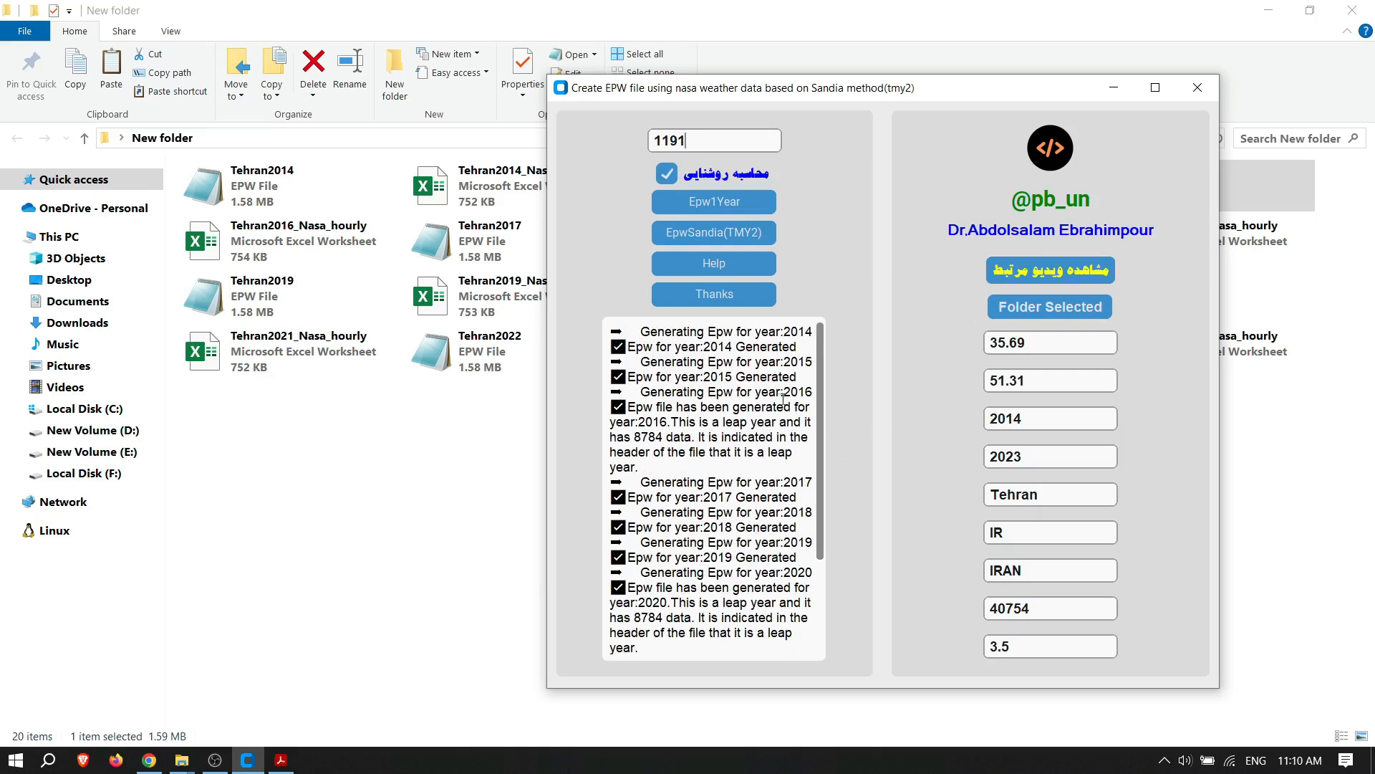
pyautogui.scroll(-3, 784, 429)
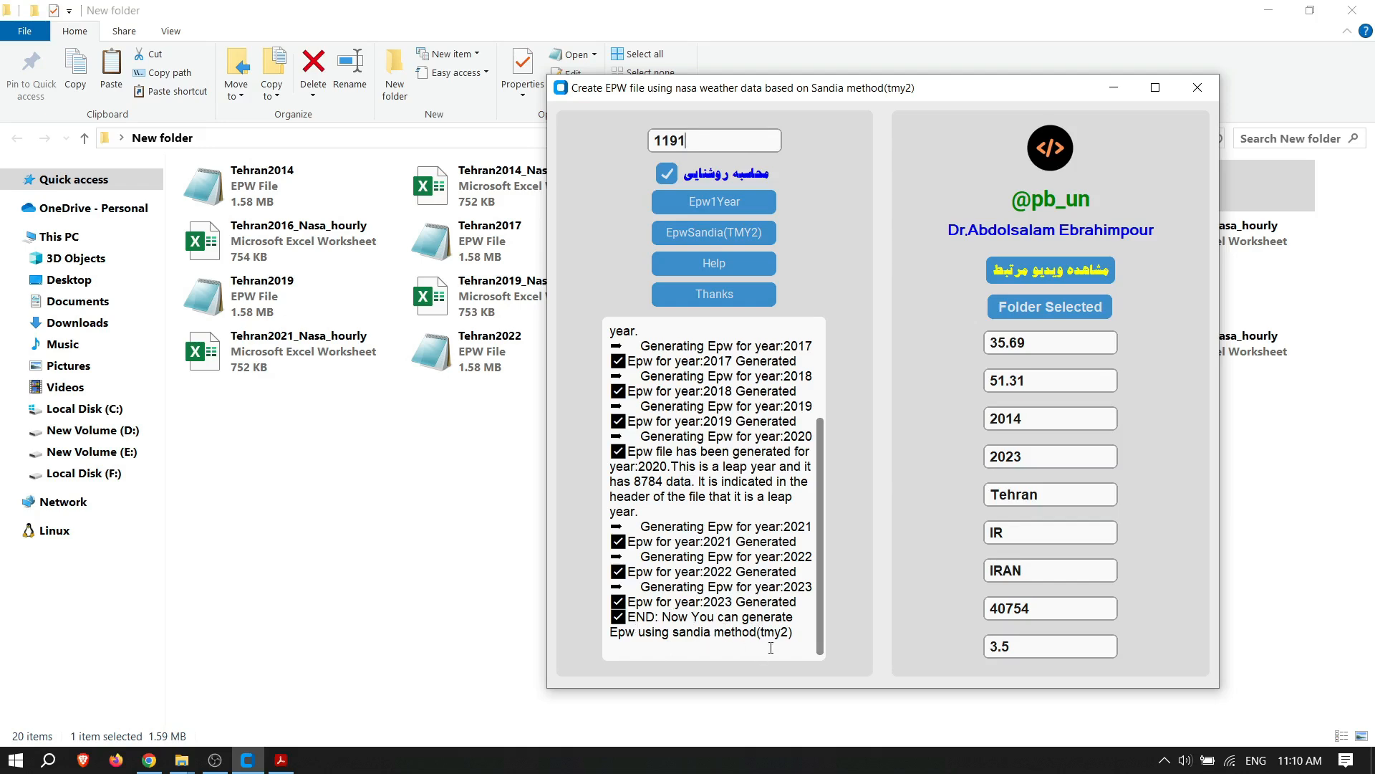
# Step: Generate the Sandia TMY2 epw file for the period 2014_2023 and check the output folder for it
pyautogui.moveTo(804, 91); pyautogui.dragTo(573, 103)
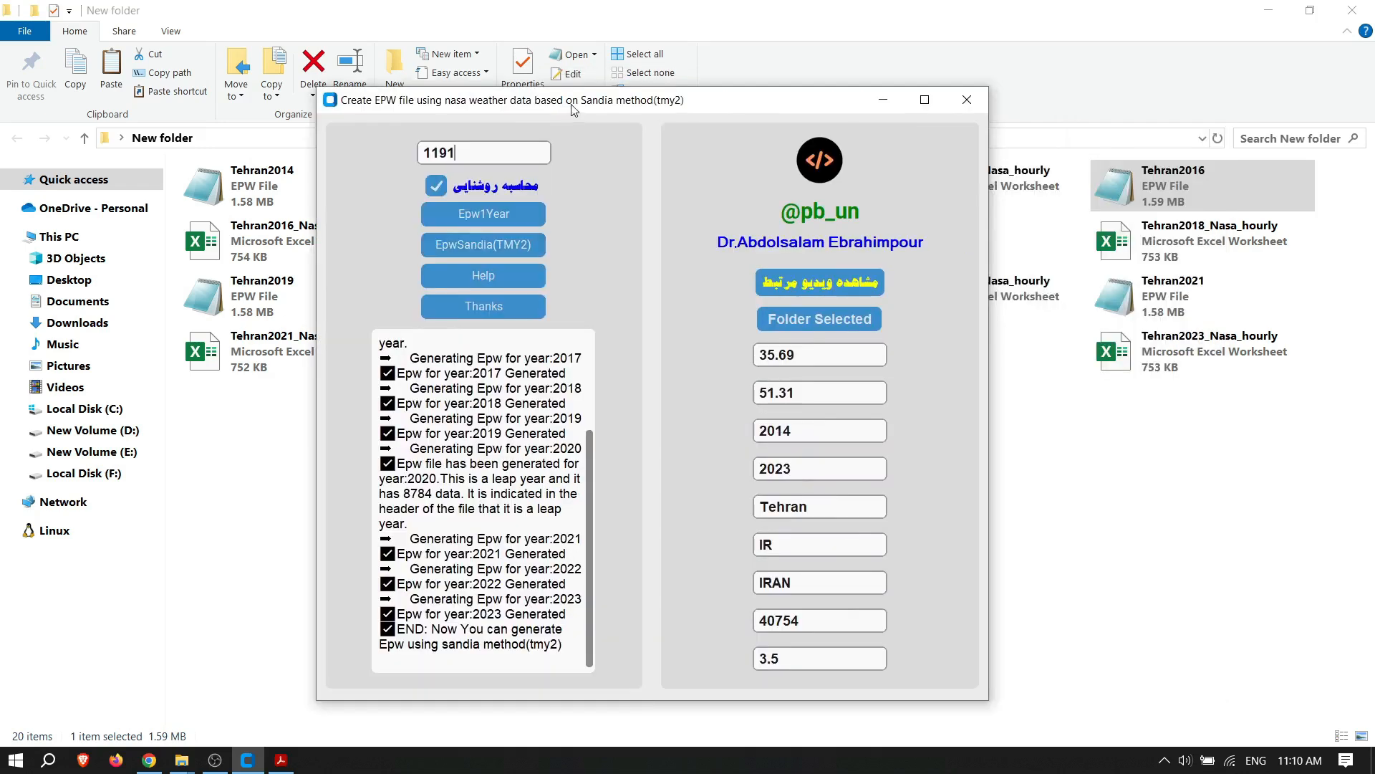
pyautogui.click(476, 247)
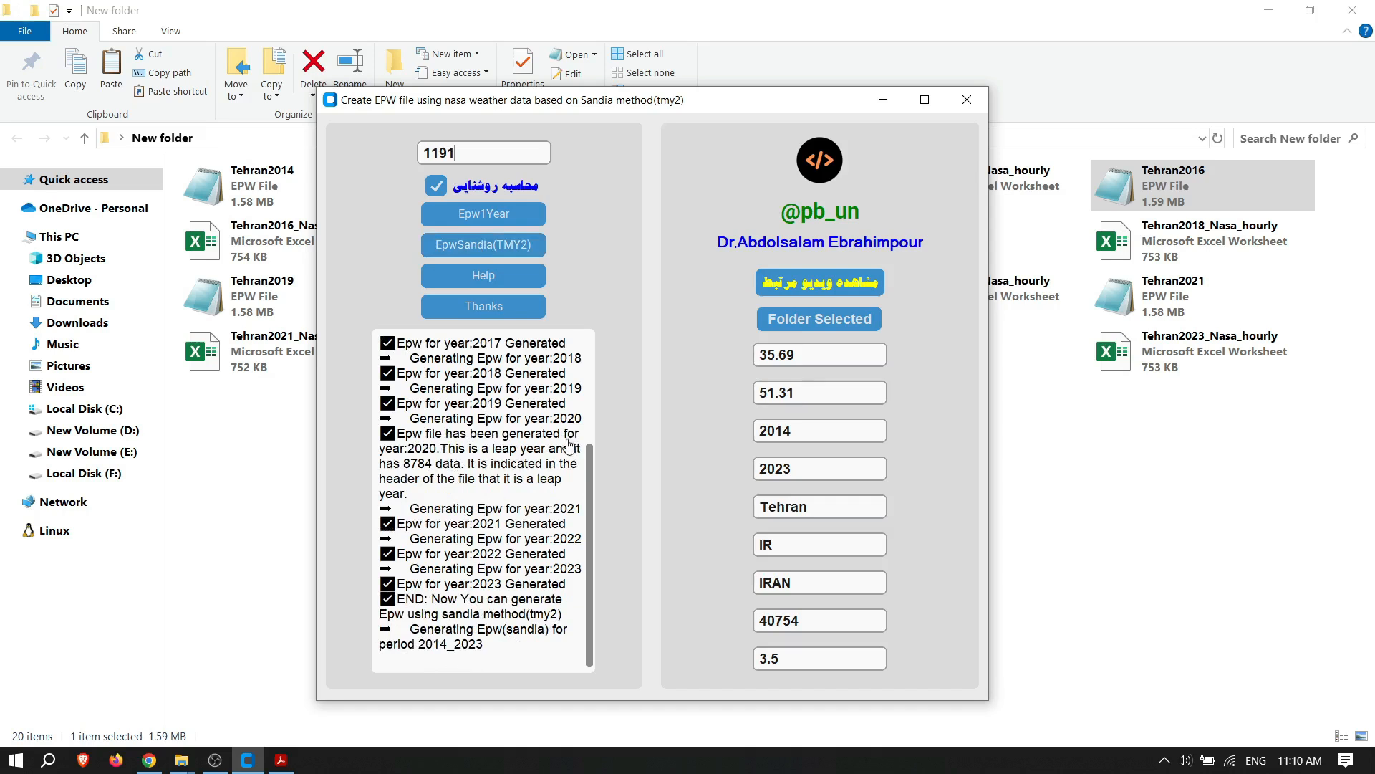
pyautogui.click(1134, 490)
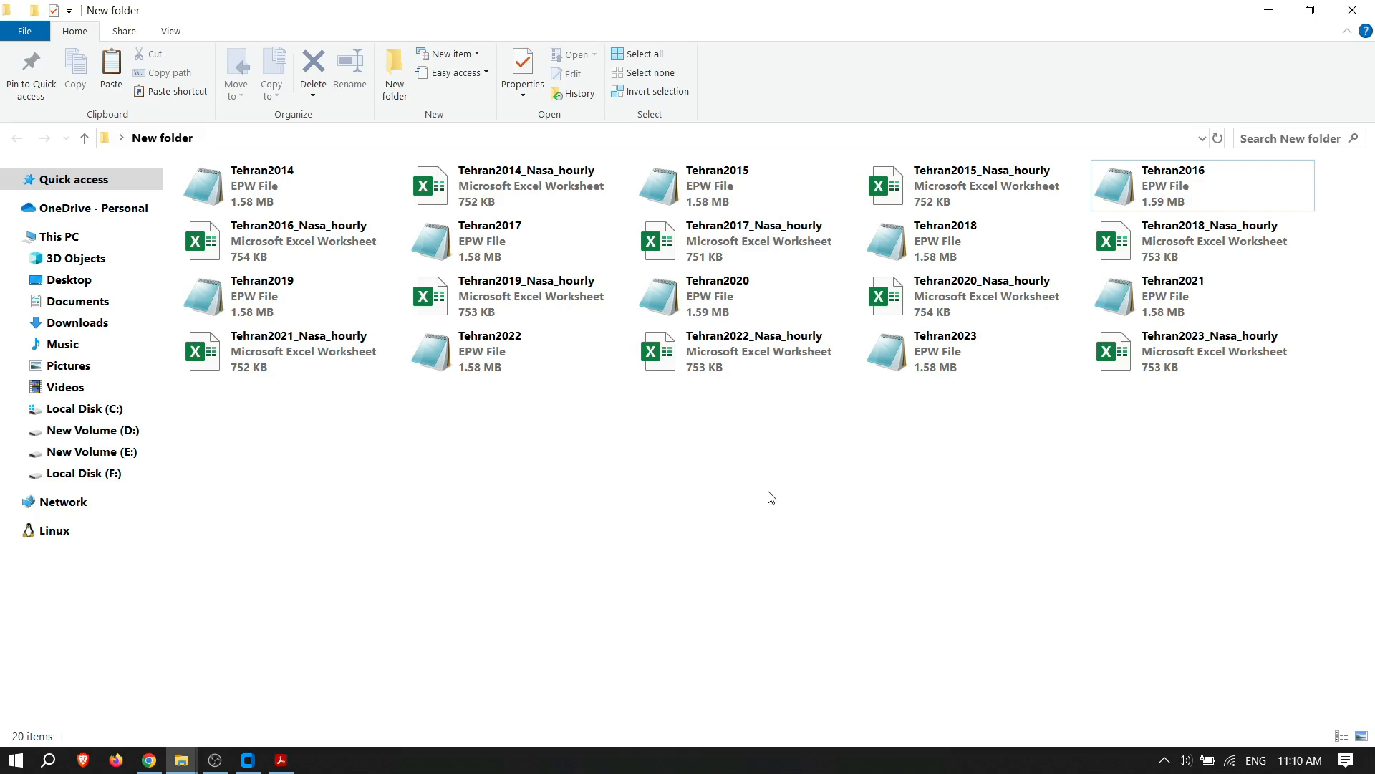
pyautogui.click(250, 759)
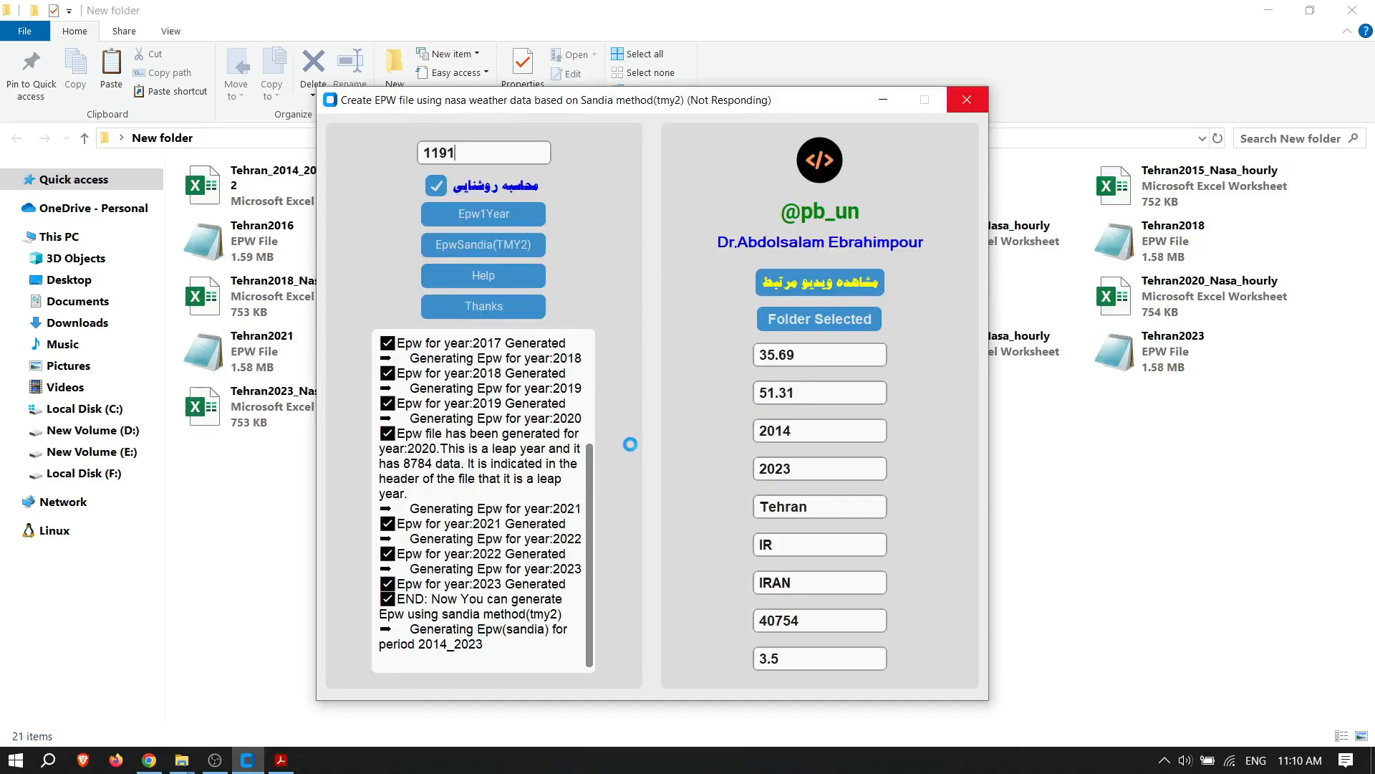
pyautogui.click(1153, 494)
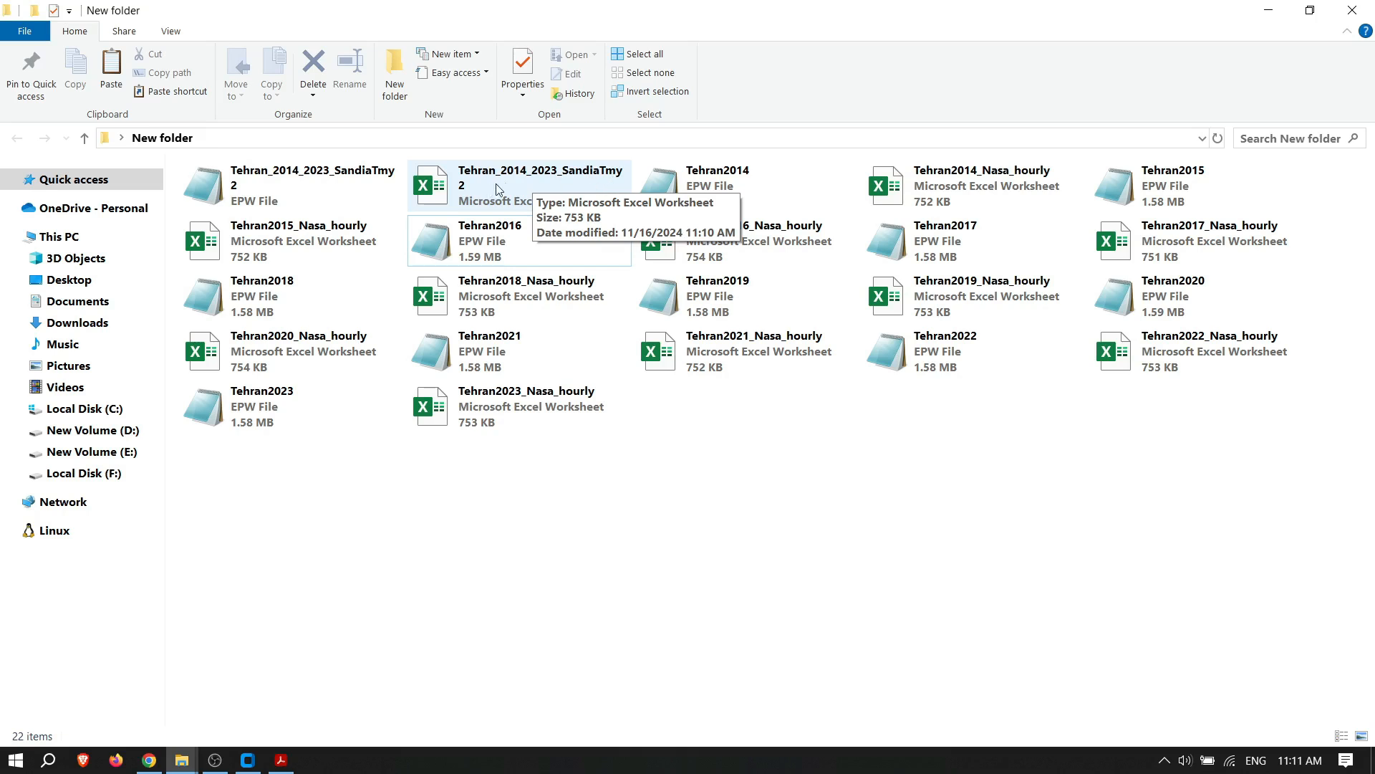
# Step: Open the Tehran_2014_2023_SandiaTmy2 workbook in Excel and fit the Date column's width to its contents
pyautogui.click(522, 188)
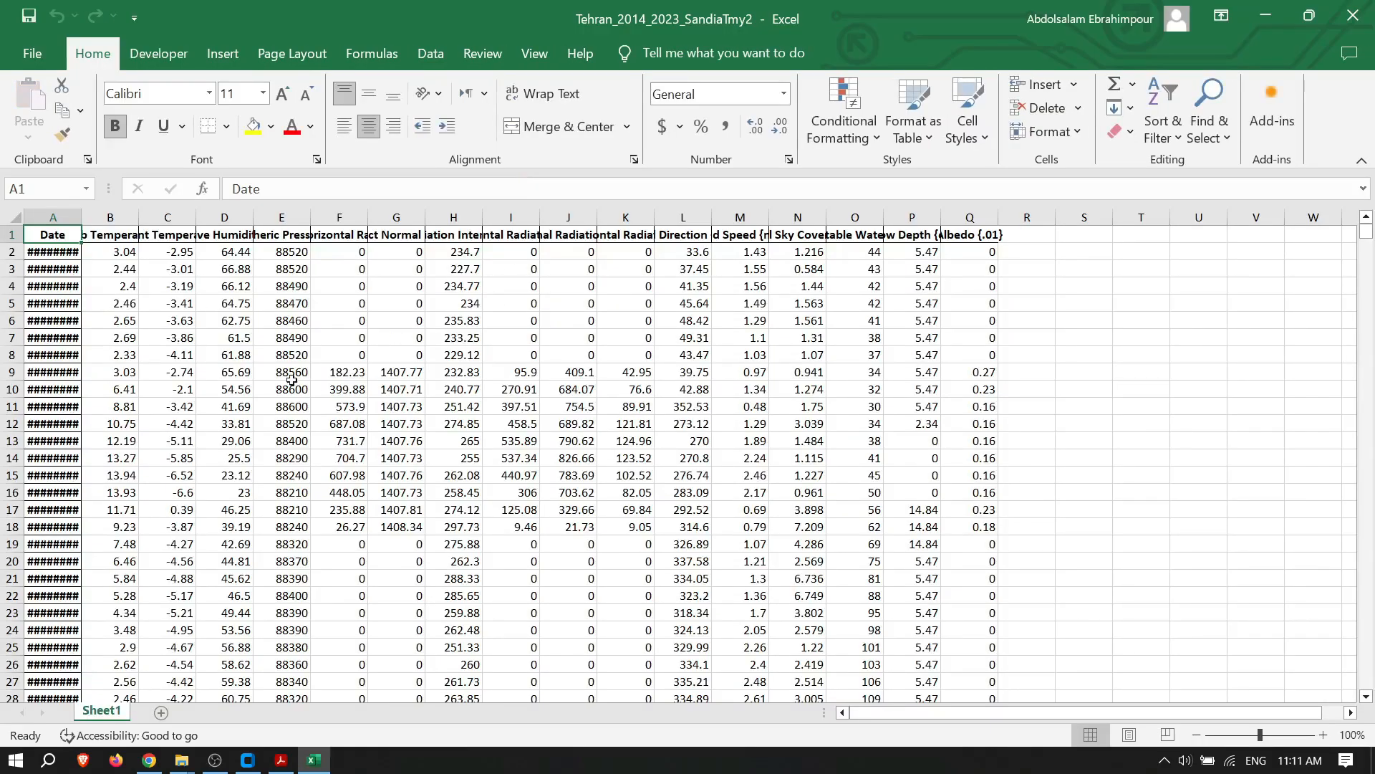
pyautogui.doubleClick(81, 217)
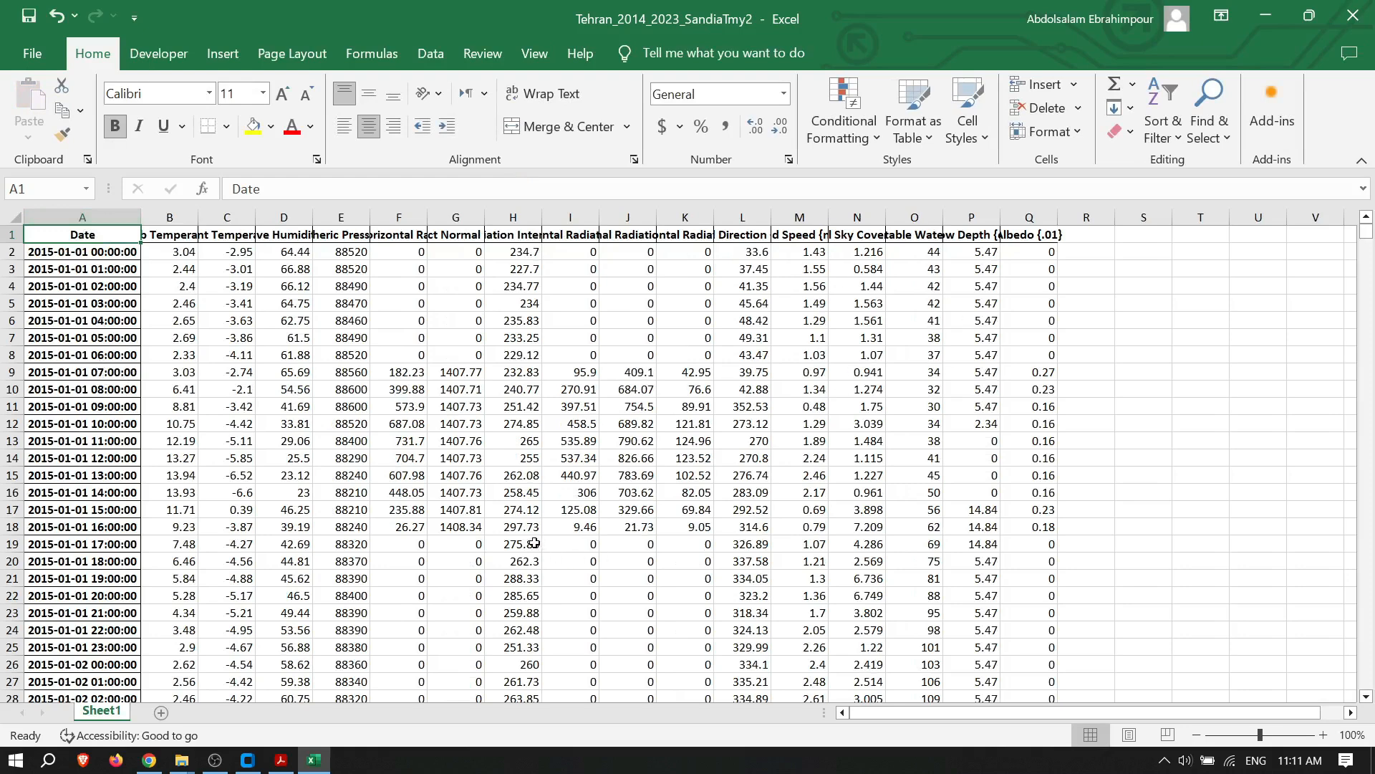
pyautogui.click(89, 321)
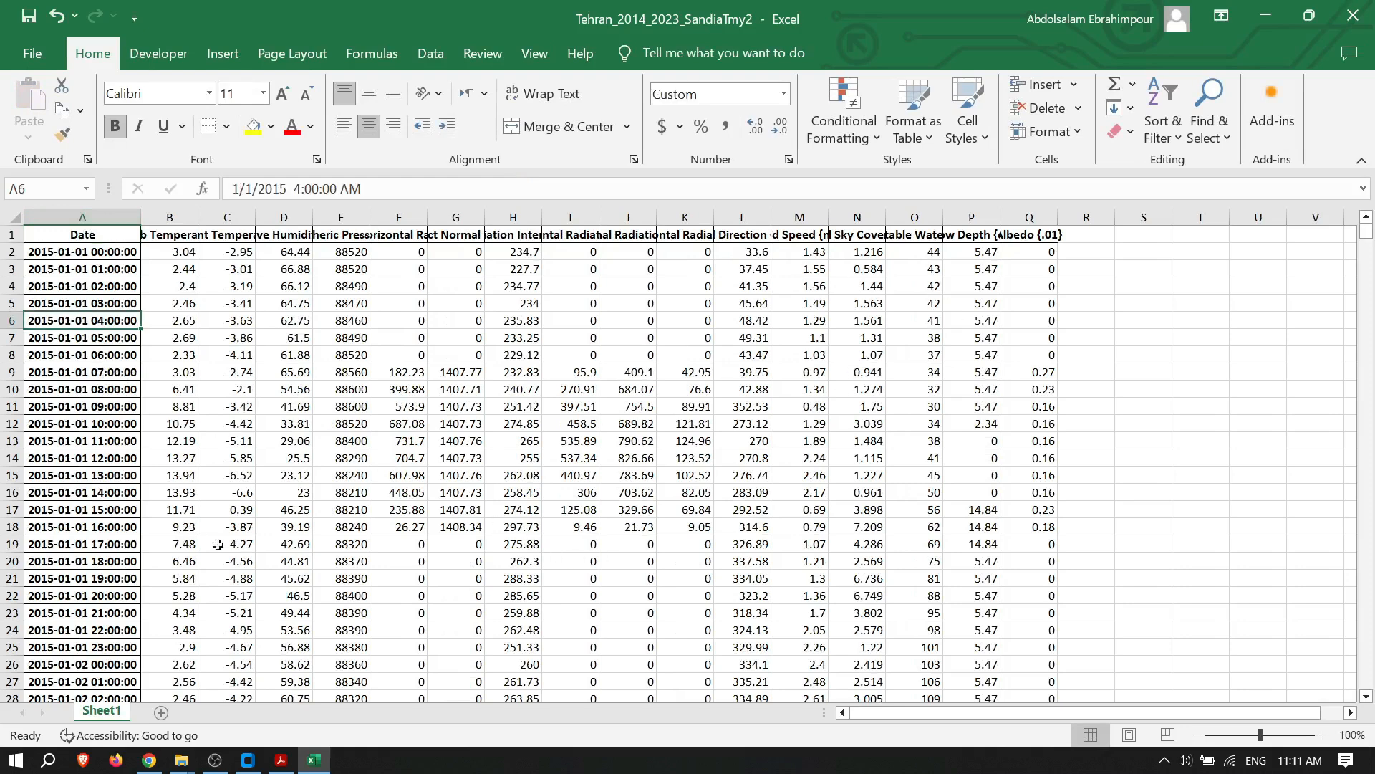
# Step: Switch to the EPW generator and review the best years selected for January to March in its log
pyautogui.click(250, 761)
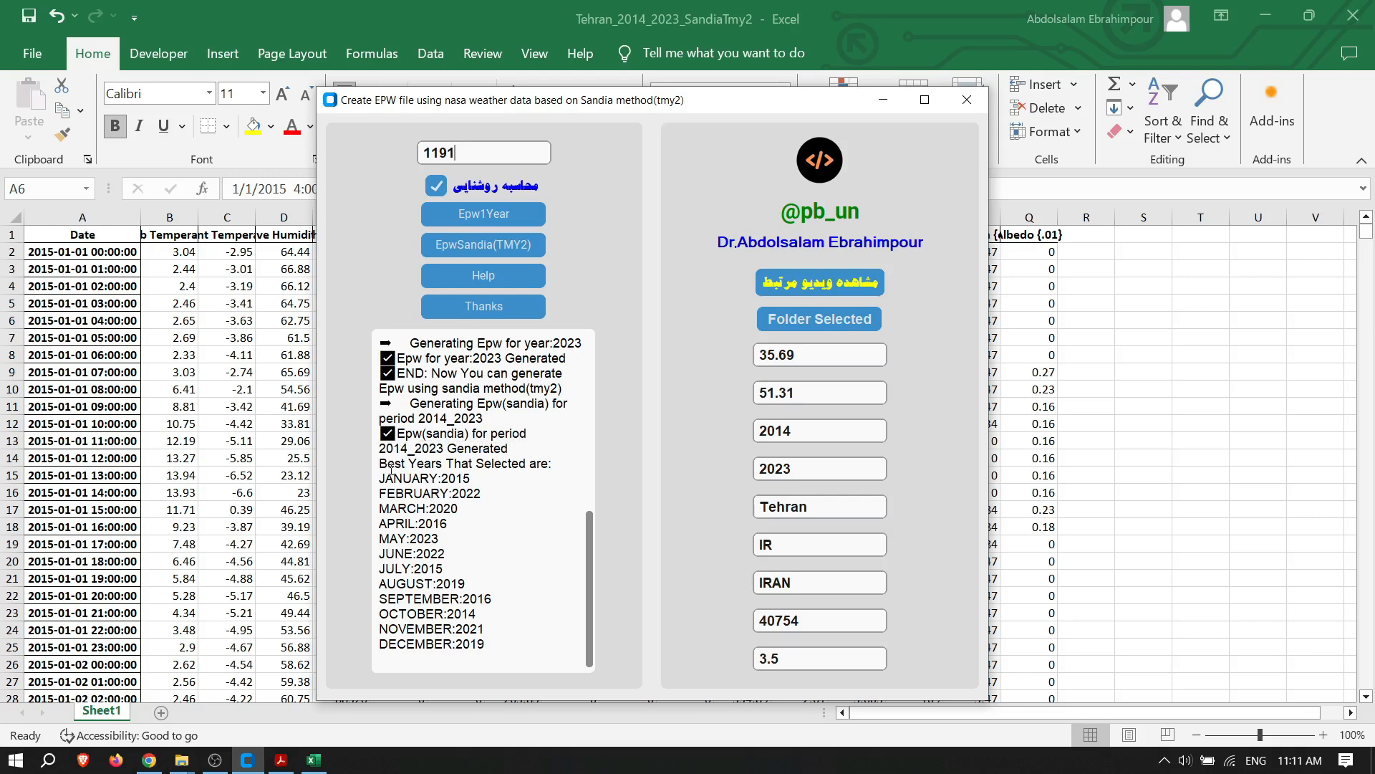
pyautogui.moveTo(379, 466); pyautogui.dragTo(555, 466)
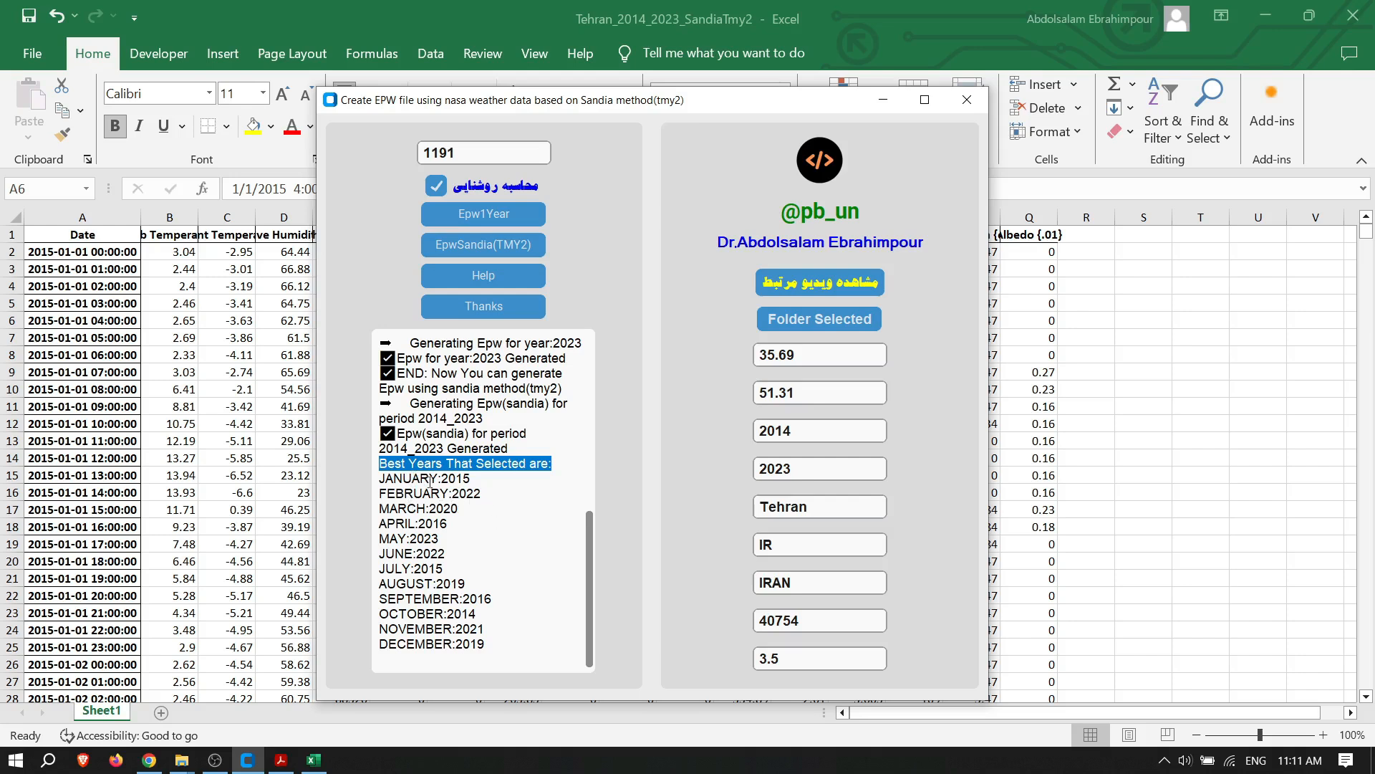
pyautogui.moveTo(470, 479); pyautogui.dragTo(431, 508)
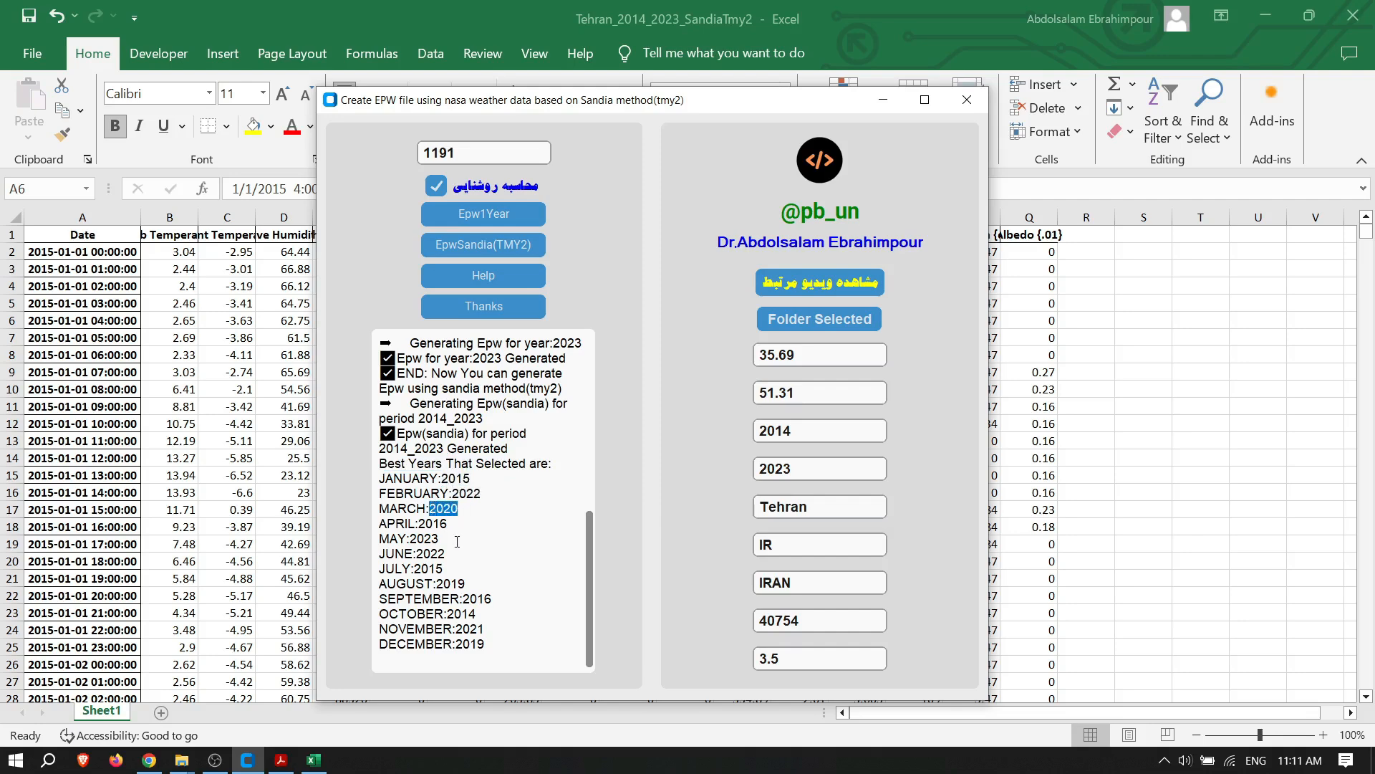
# Step: Examine the Date column of the Tehran_2014_2023_SandiaTmy2 workbook from the January rows through the September rows
pyautogui.click(106, 408)
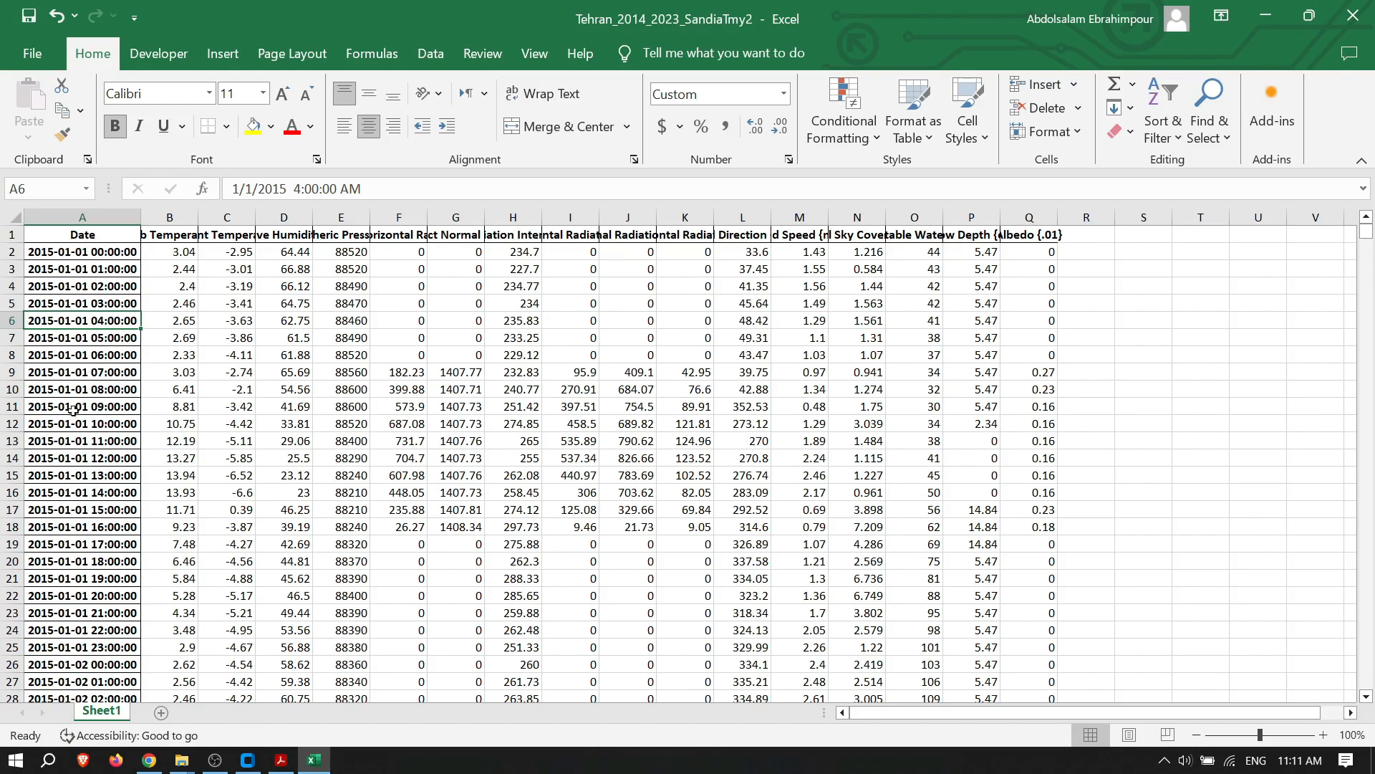
pyautogui.scroll(-14, 87, 482)
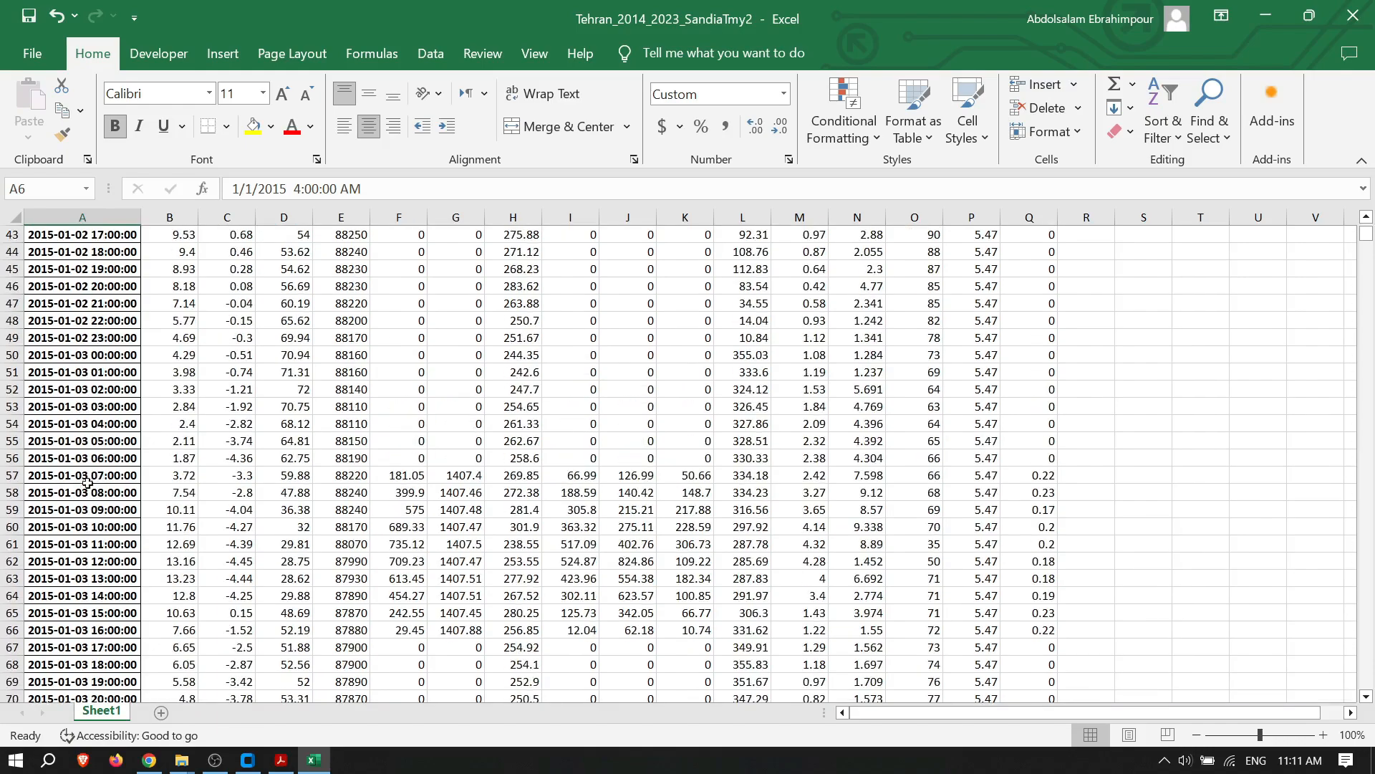
pyautogui.scroll(-20, 87, 482)
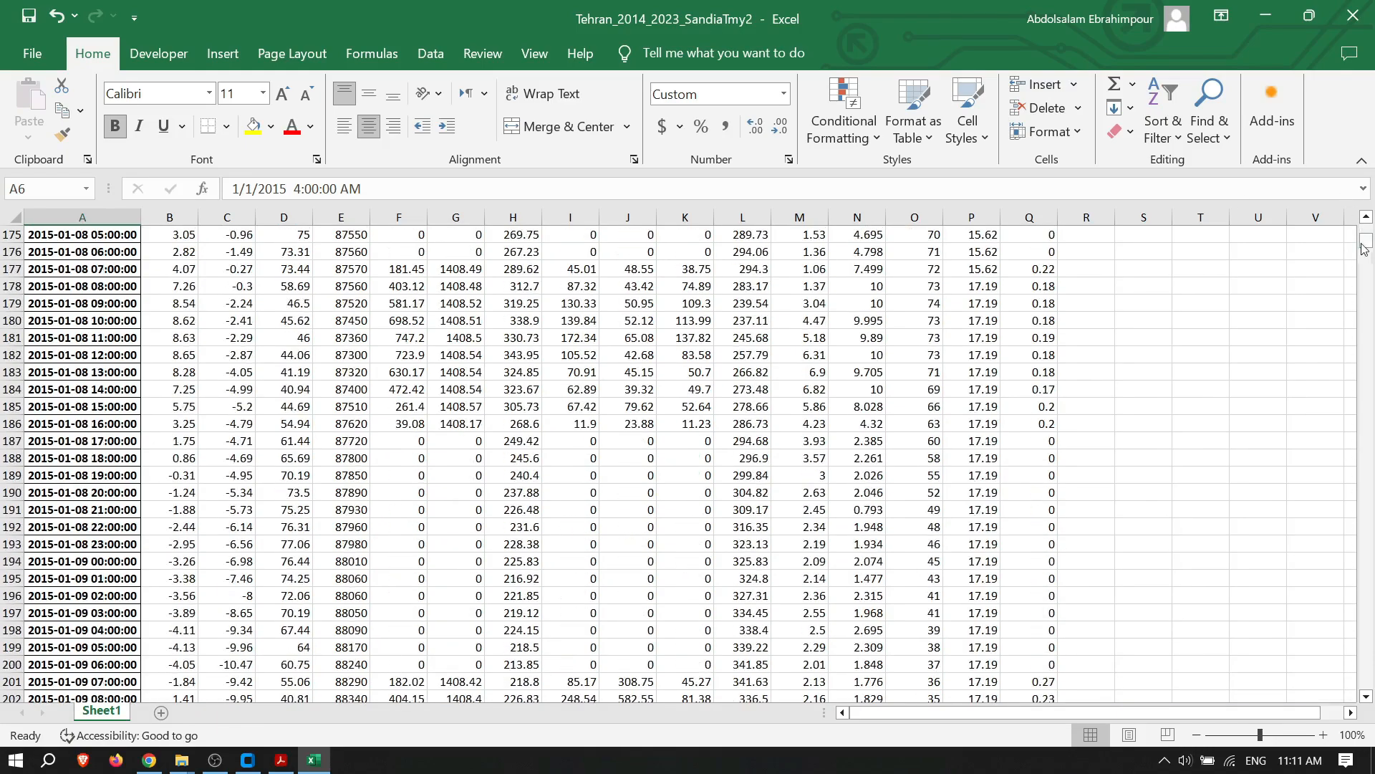
pyautogui.moveTo(1366, 247); pyautogui.dragTo(1367, 556)
pyautogui.click(50, 339)
pyautogui.click(74, 351)
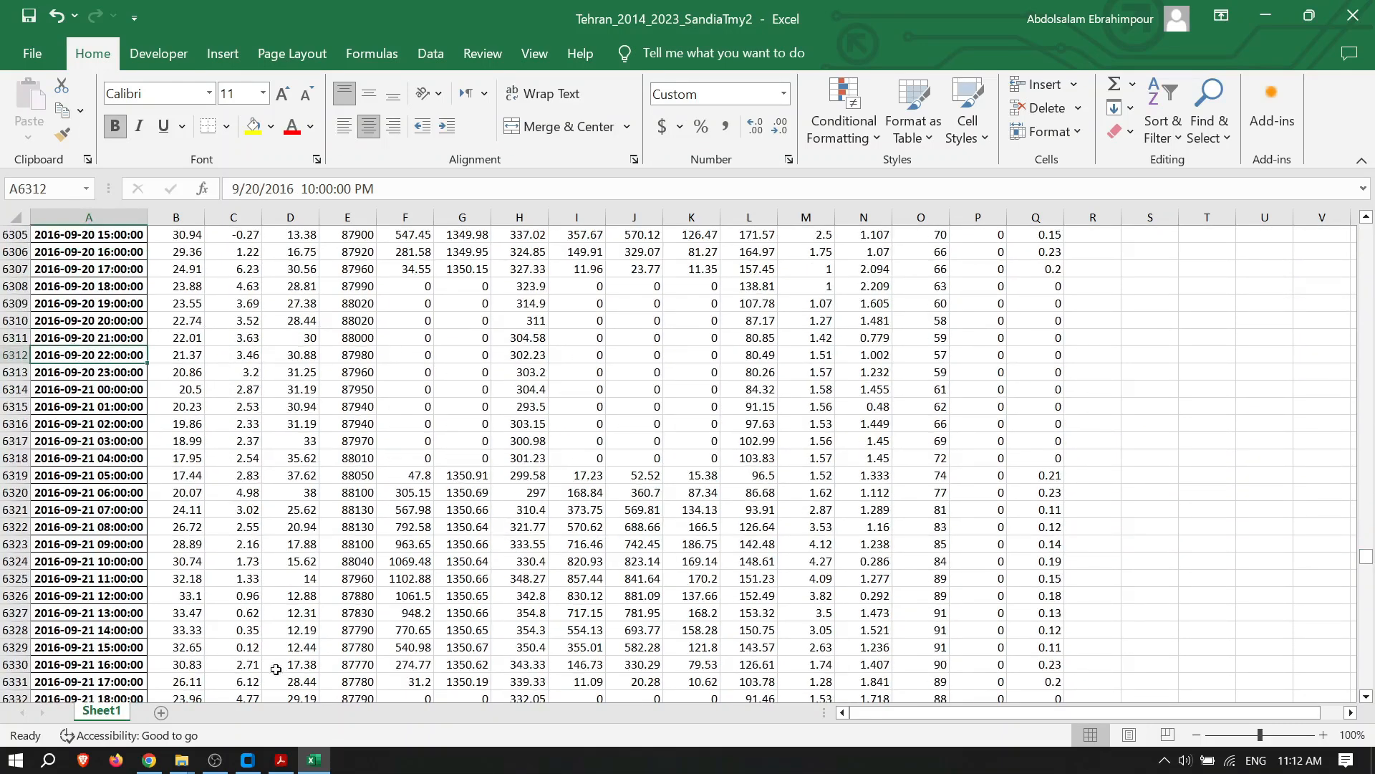
# Step: Check the years selected for January, the autumn months and December in the generator's log
pyautogui.click(247, 759)
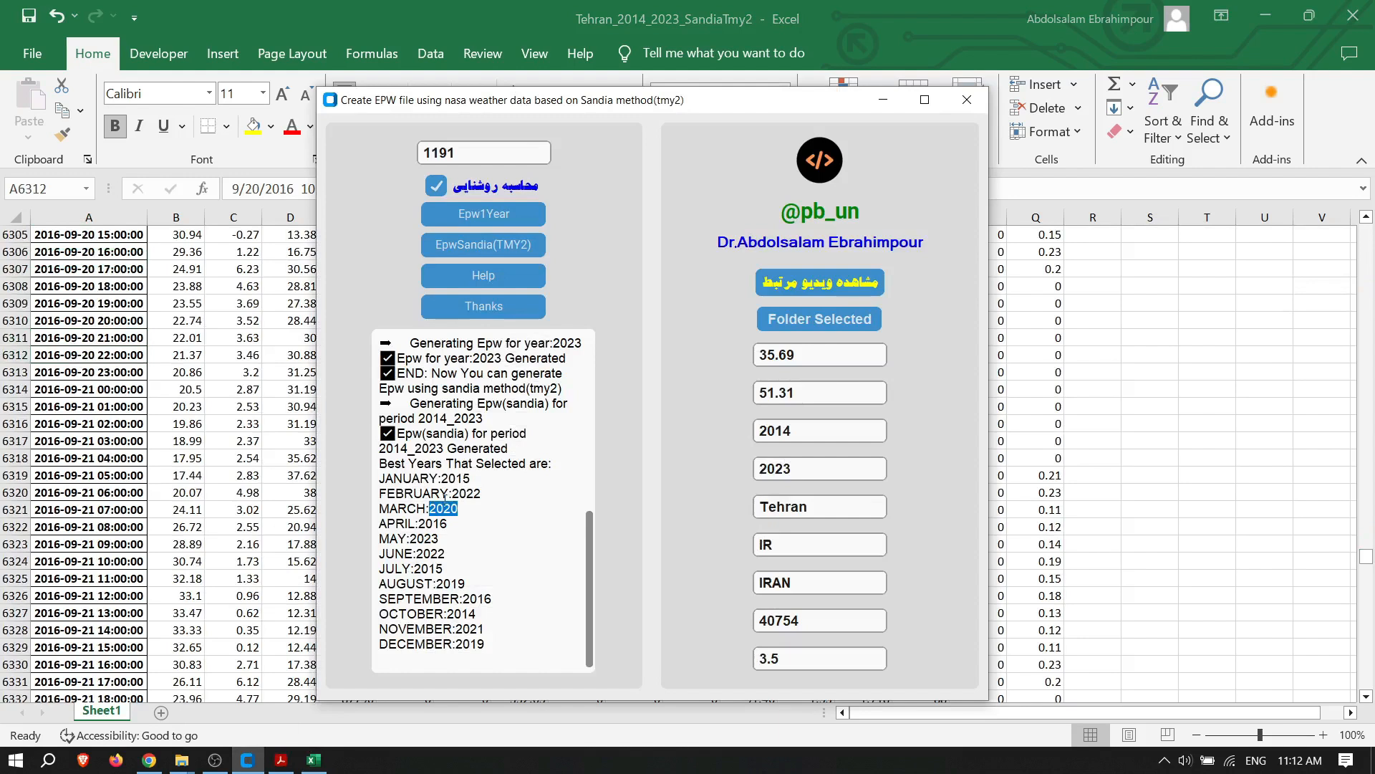
pyautogui.click(458, 477)
pyautogui.moveTo(488, 606); pyautogui.dragTo(379, 602)
pyautogui.moveTo(490, 644); pyautogui.dragTo(377, 645)
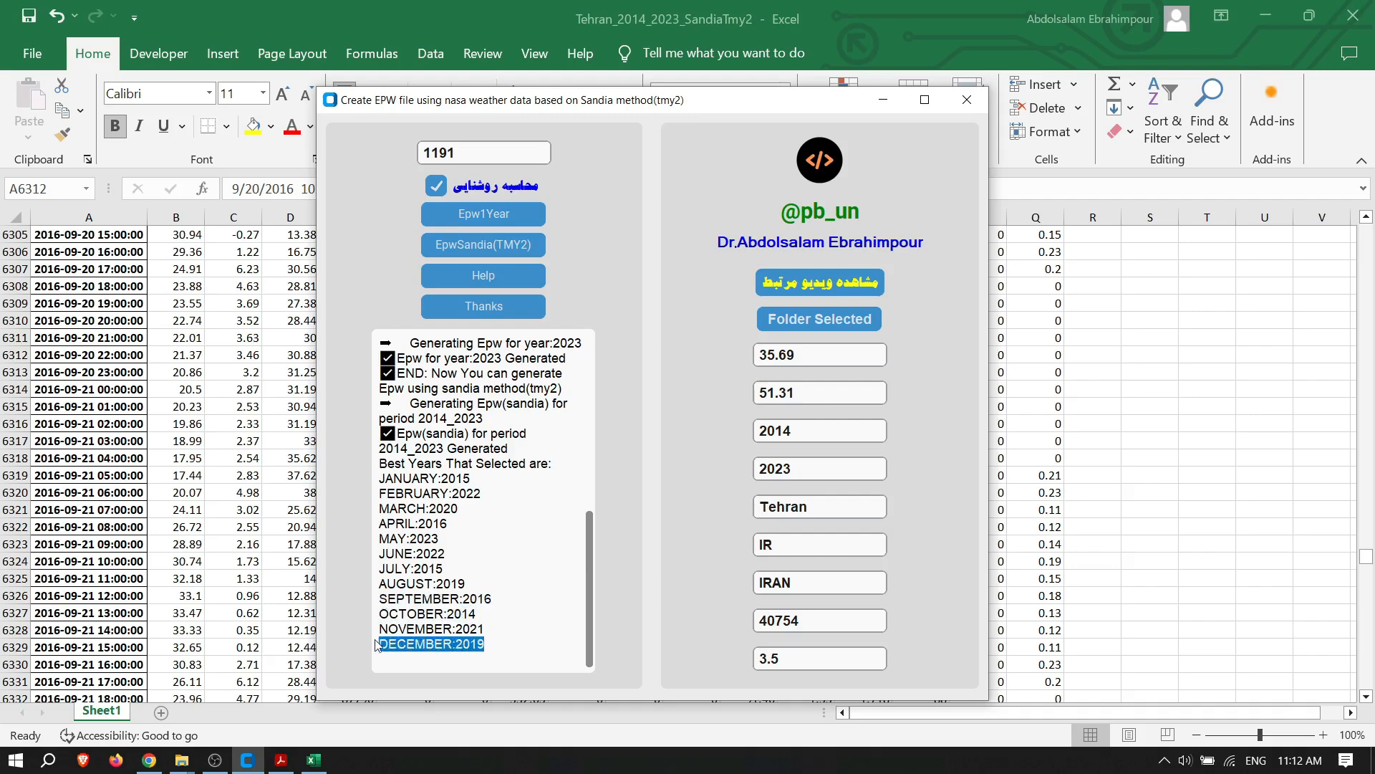
# Step: Go back to the first rows of the Tehran_2014_2023_SandiaTmy2 workbook and close it without saving changes
pyautogui.click(220, 509)
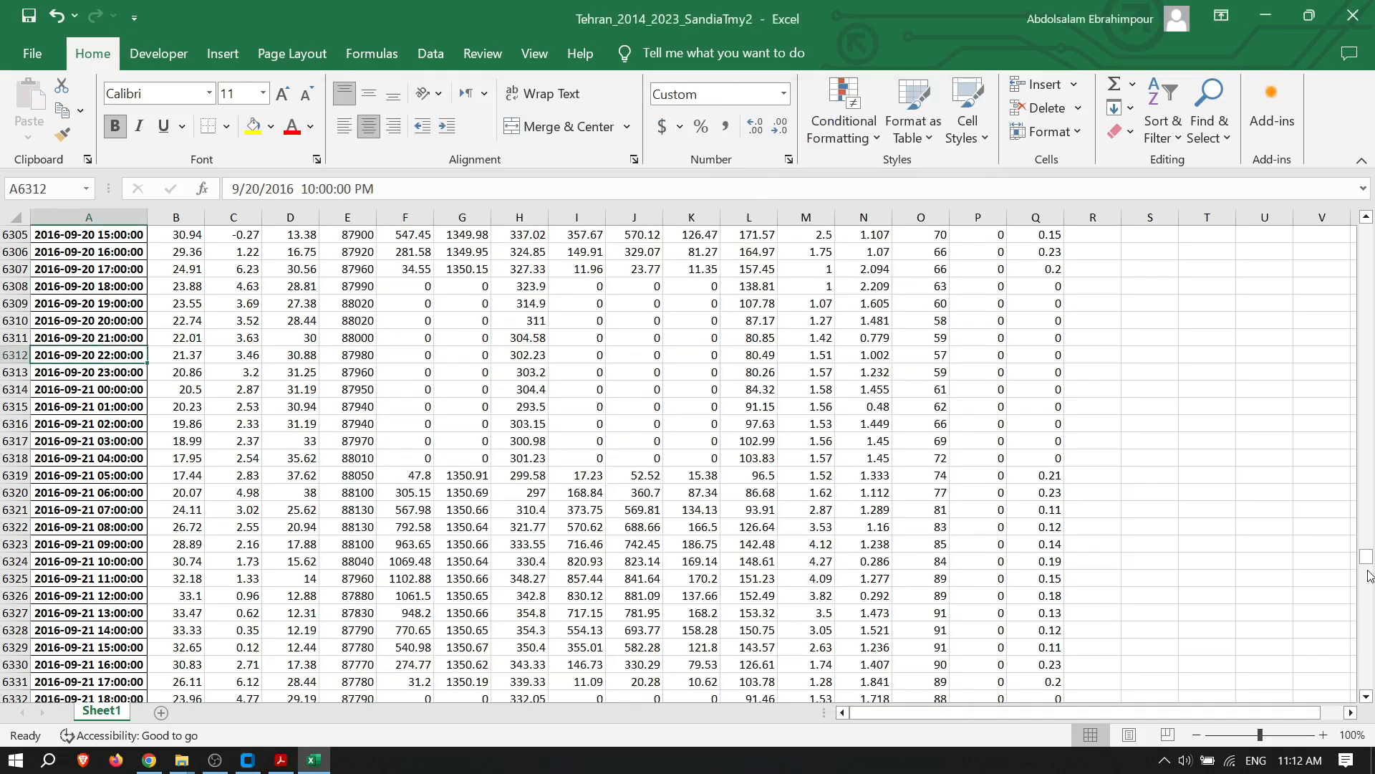
pyautogui.moveTo(1367, 557); pyautogui.dragTo(1371, 224)
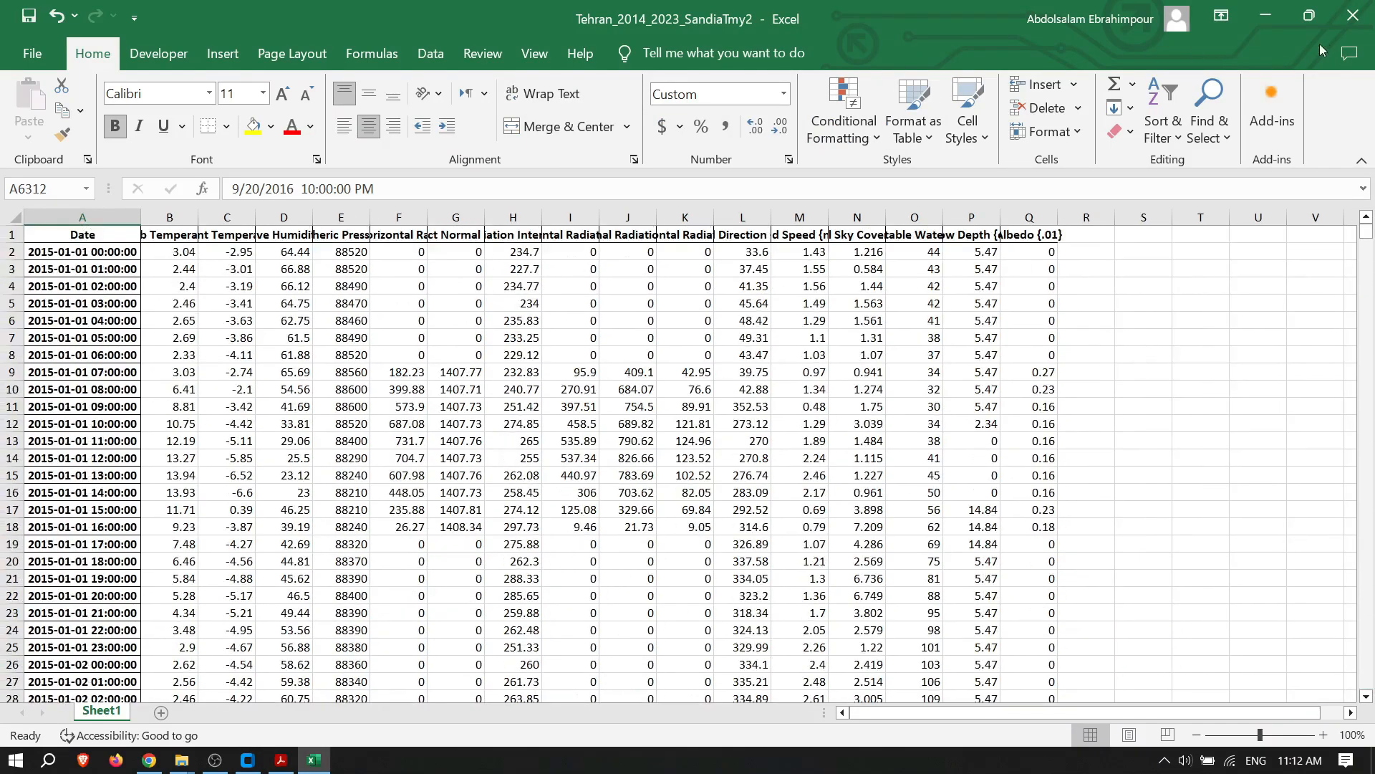
pyautogui.click(1353, 15)
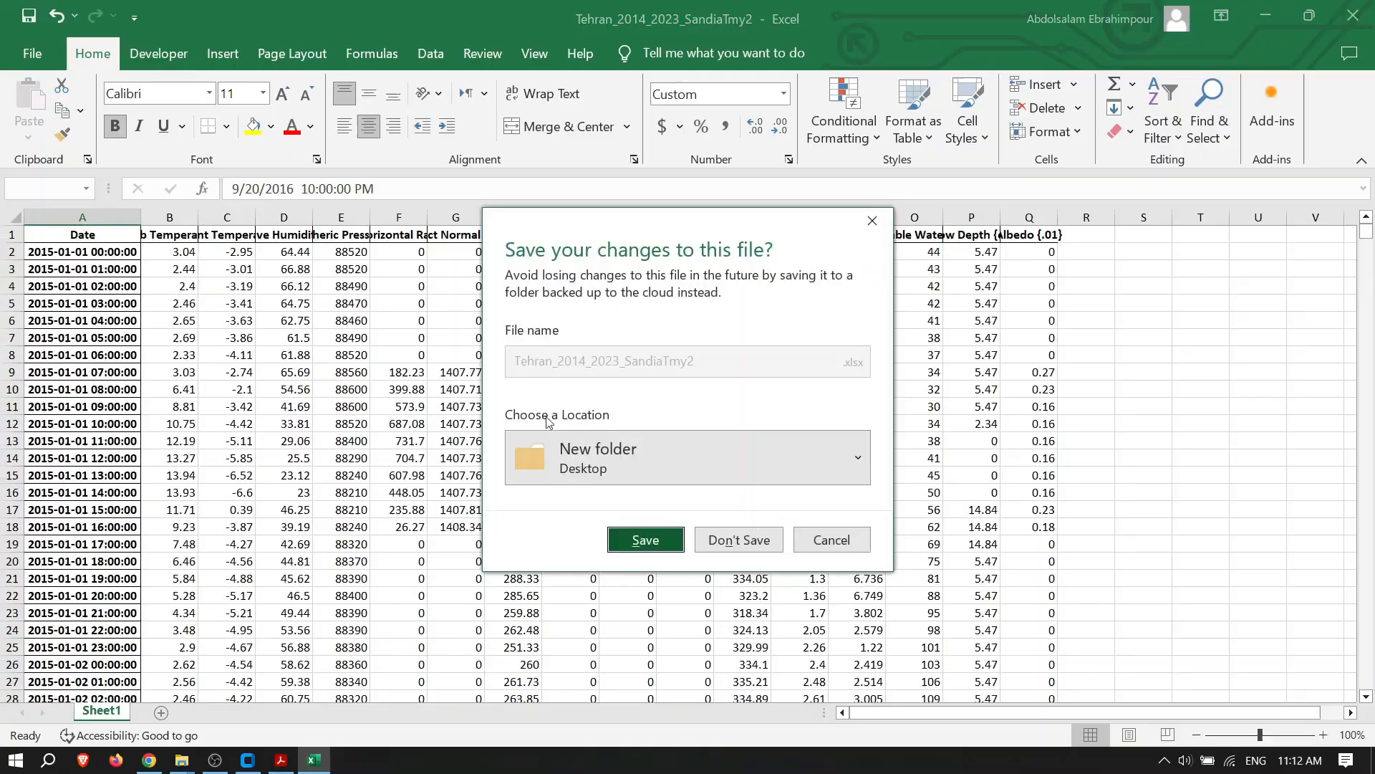
pyautogui.click(752, 545)
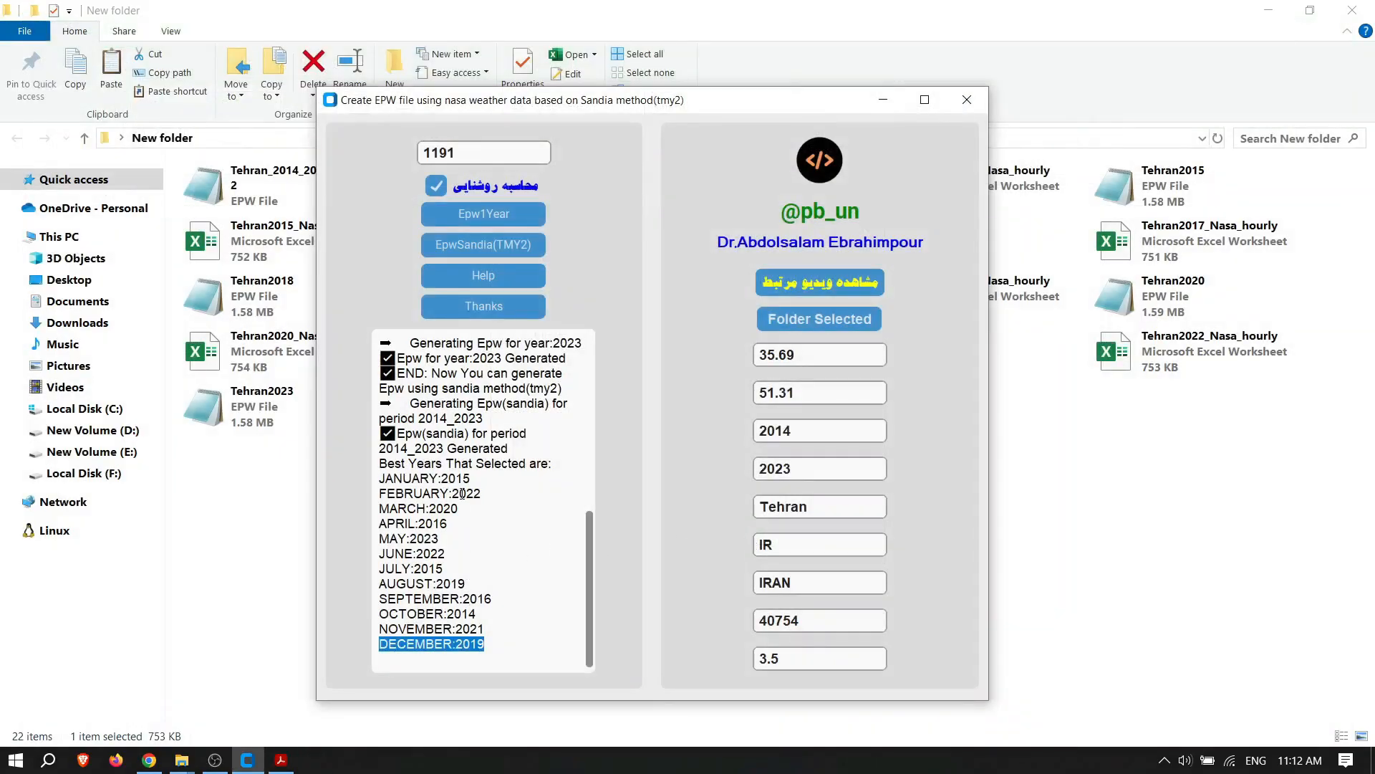
# Step: Open the Tehran_2014_2023_SandiaTmy2 epw file from the output folder in Notepad and maximize its window
pyautogui.click(462, 495)
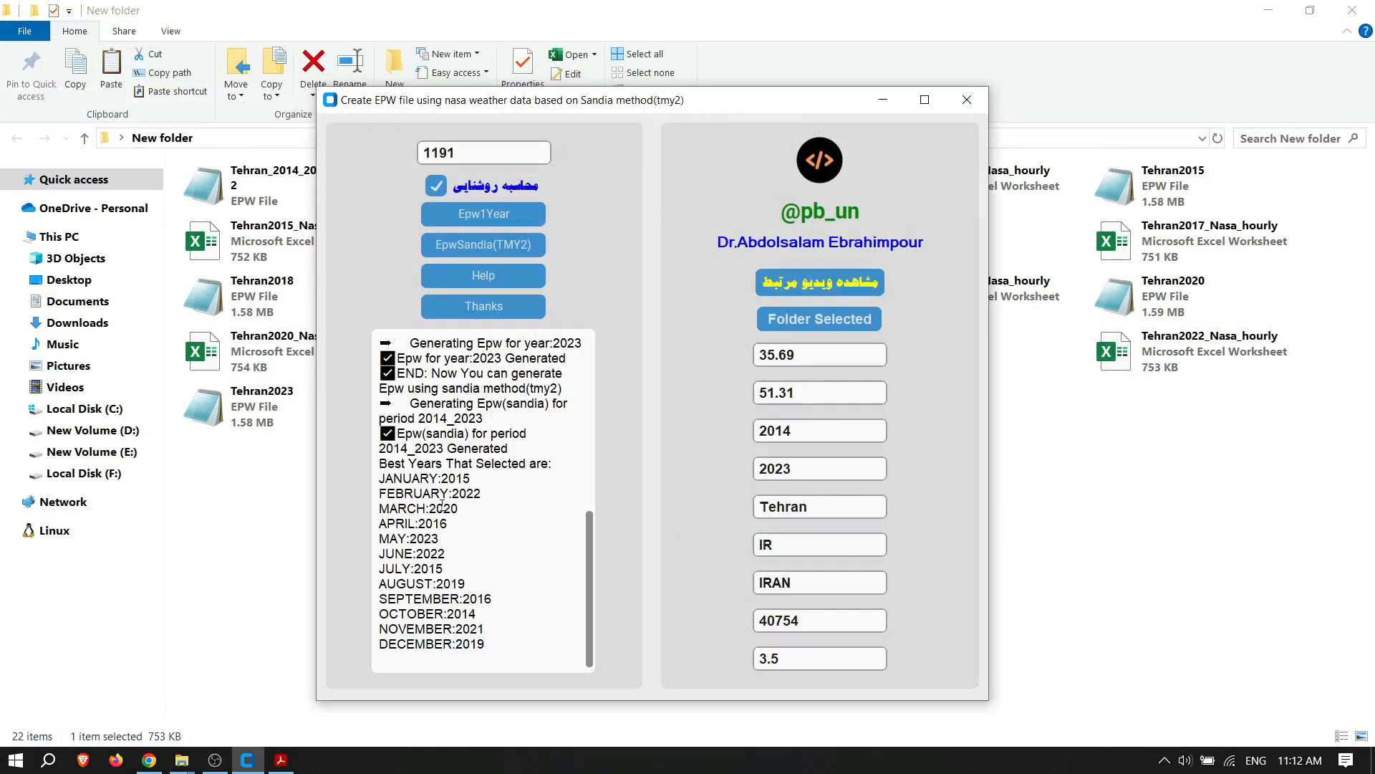
pyautogui.click(301, 563)
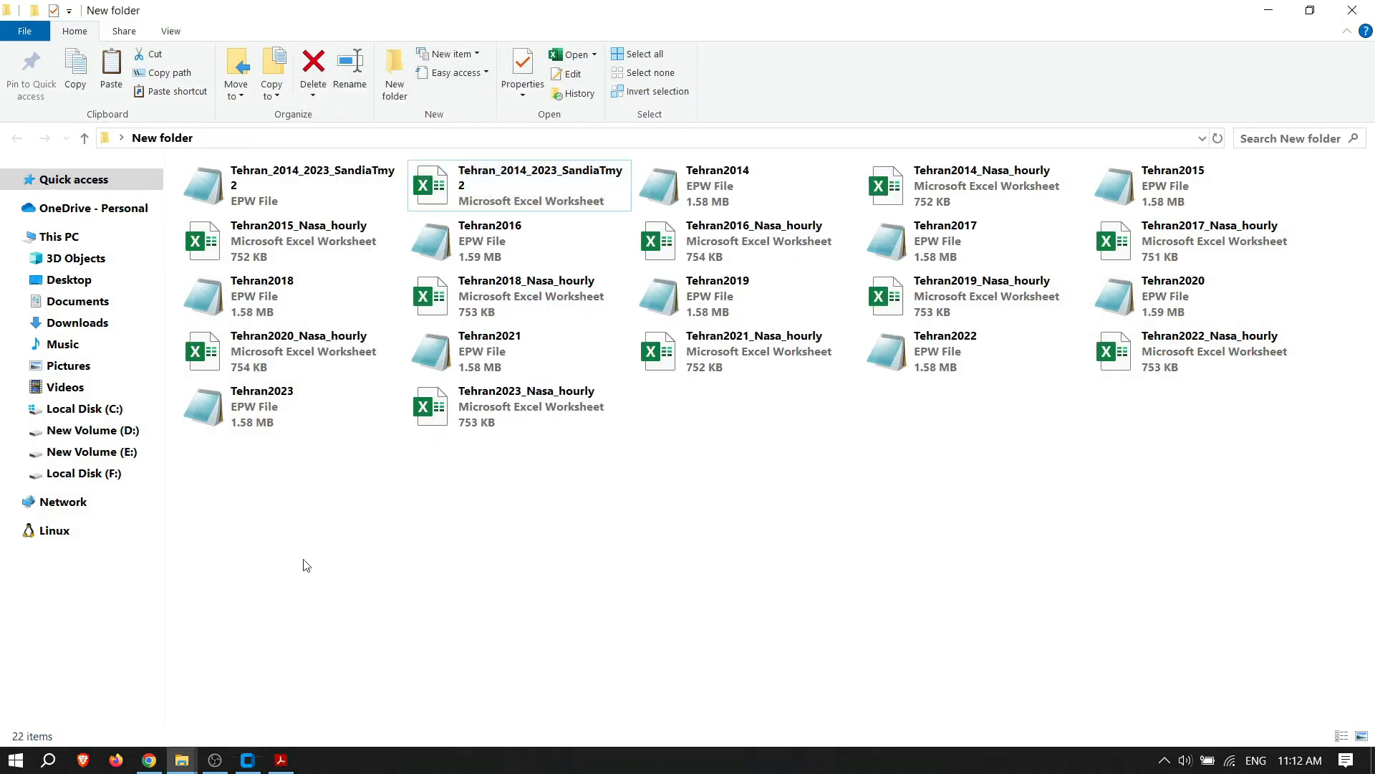
pyautogui.click(514, 185)
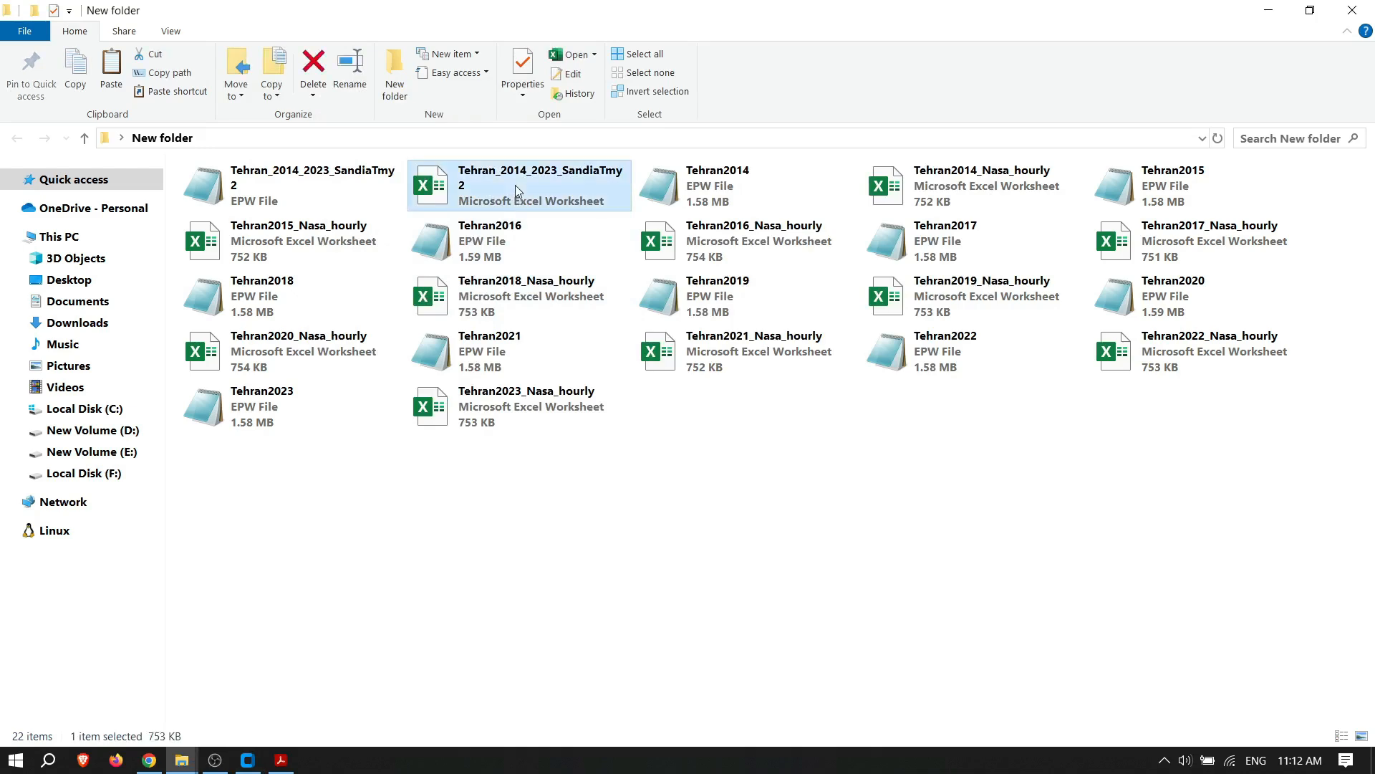
pyautogui.doubleClick(333, 186)
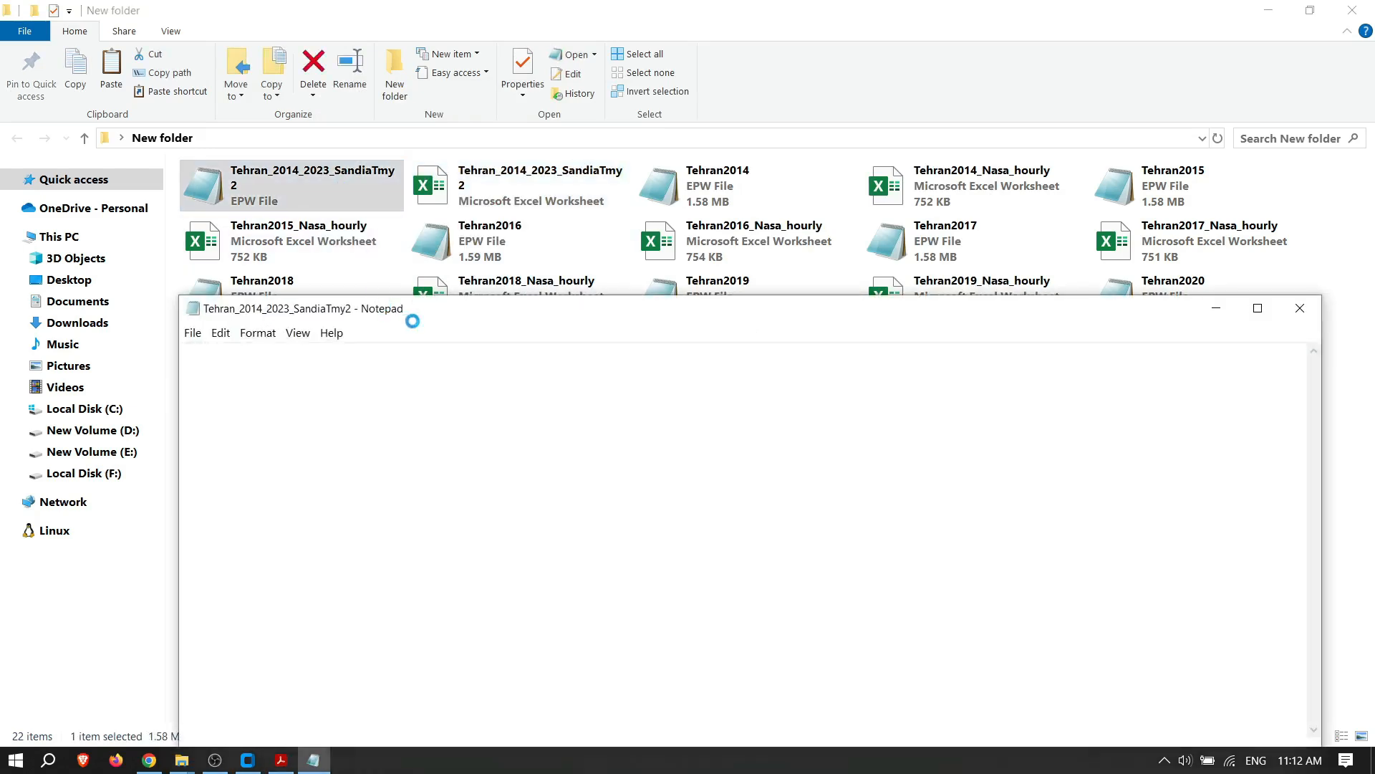
pyautogui.moveTo(412, 320); pyautogui.dragTo(388, 152)
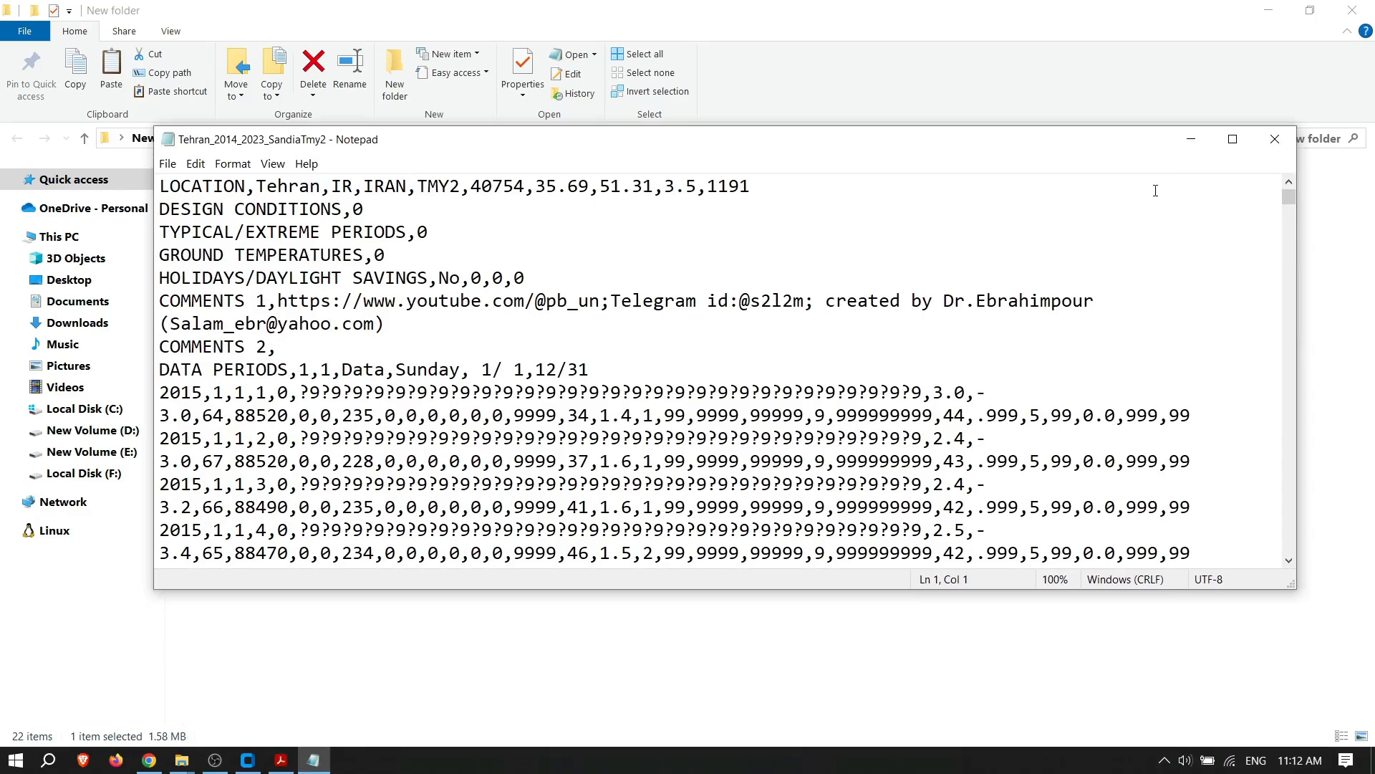
pyautogui.click(1232, 139)
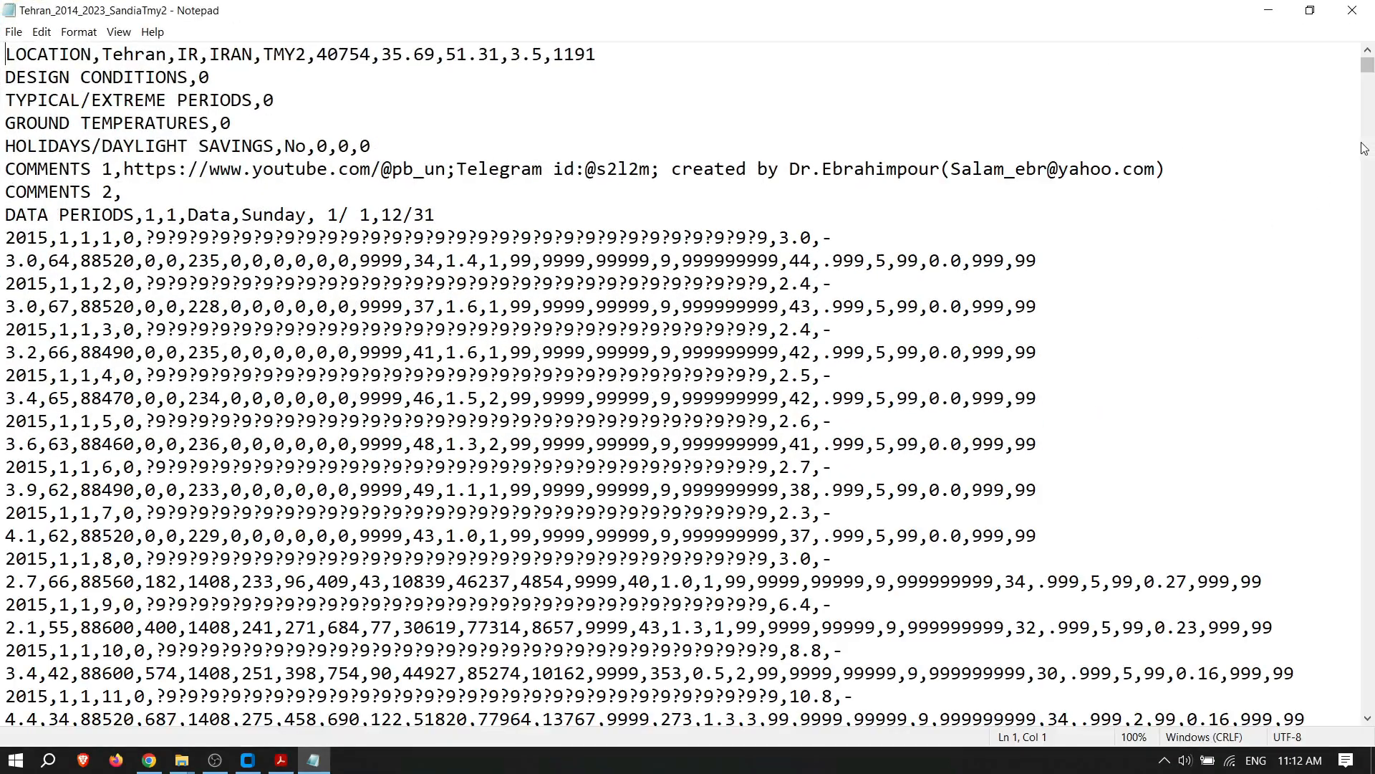
# Step: Compare the years in the first and last records of the Tehran_2014_2023_SandiaTmy2 epw file, and close it
pyautogui.moveTo(1367, 66); pyautogui.dragTo(1369, 704)
pyautogui.click(1072, 666)
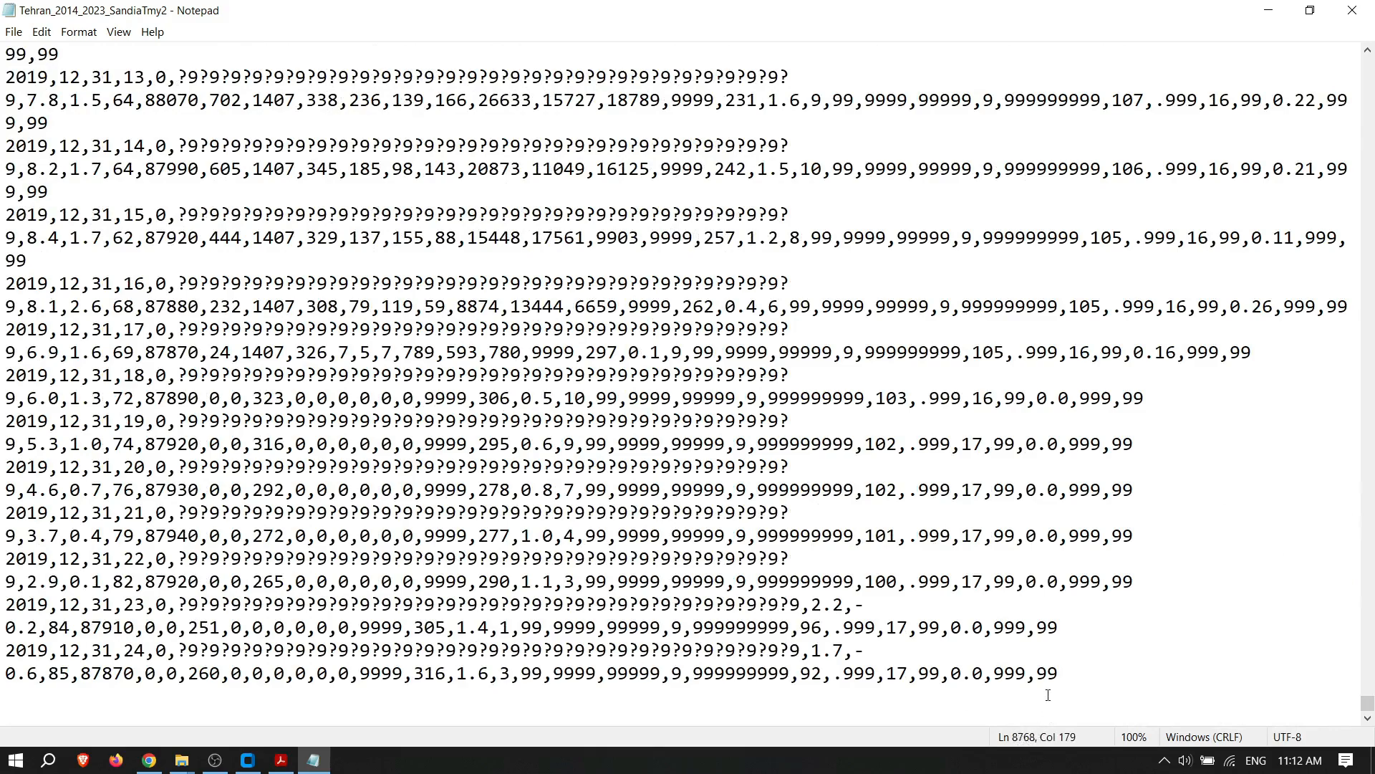
pyautogui.moveTo(1367, 705); pyautogui.dragTo(1368, 63)
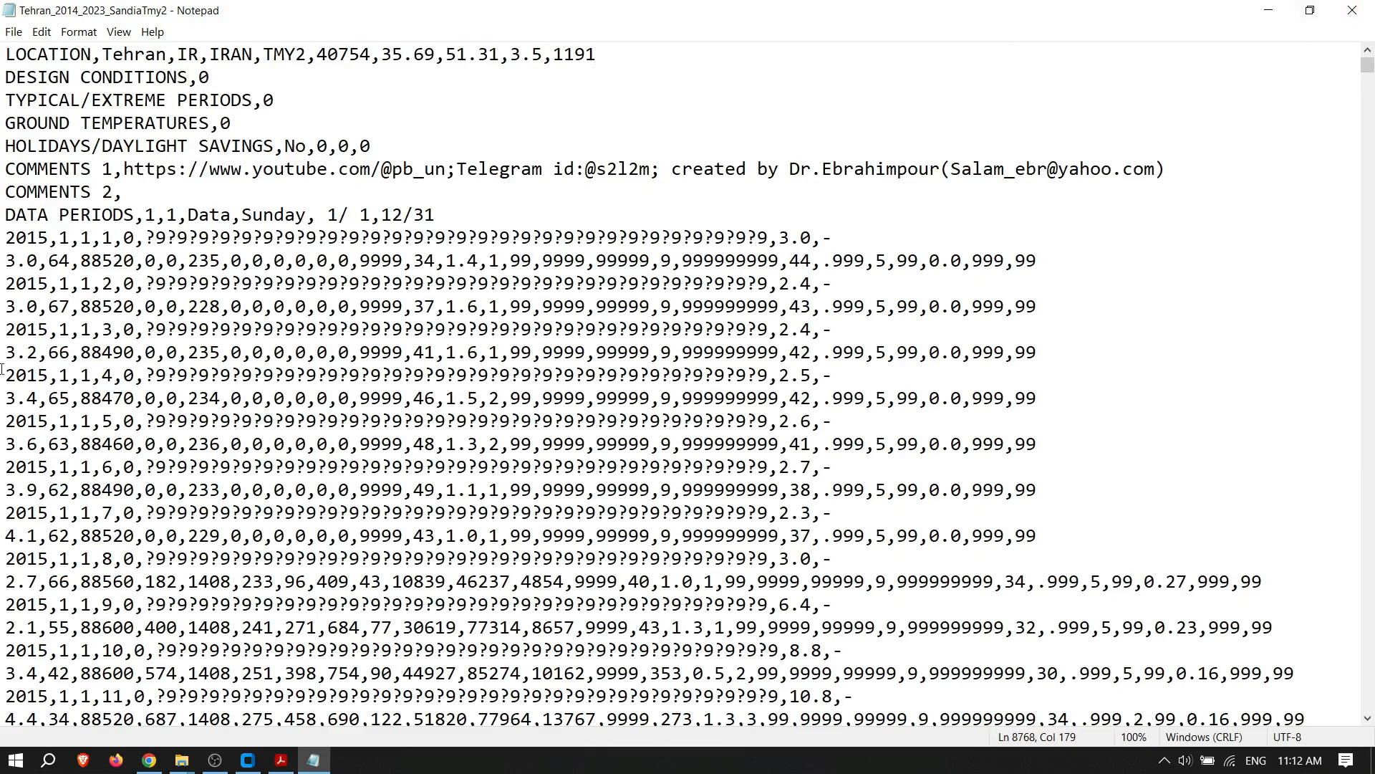
pyautogui.moveTo(6, 237); pyautogui.dragTo(48, 237)
pyautogui.moveTo(1367, 66); pyautogui.dragTo(1367, 704)
pyautogui.moveTo(55, 558); pyautogui.dragTo(3, 561)
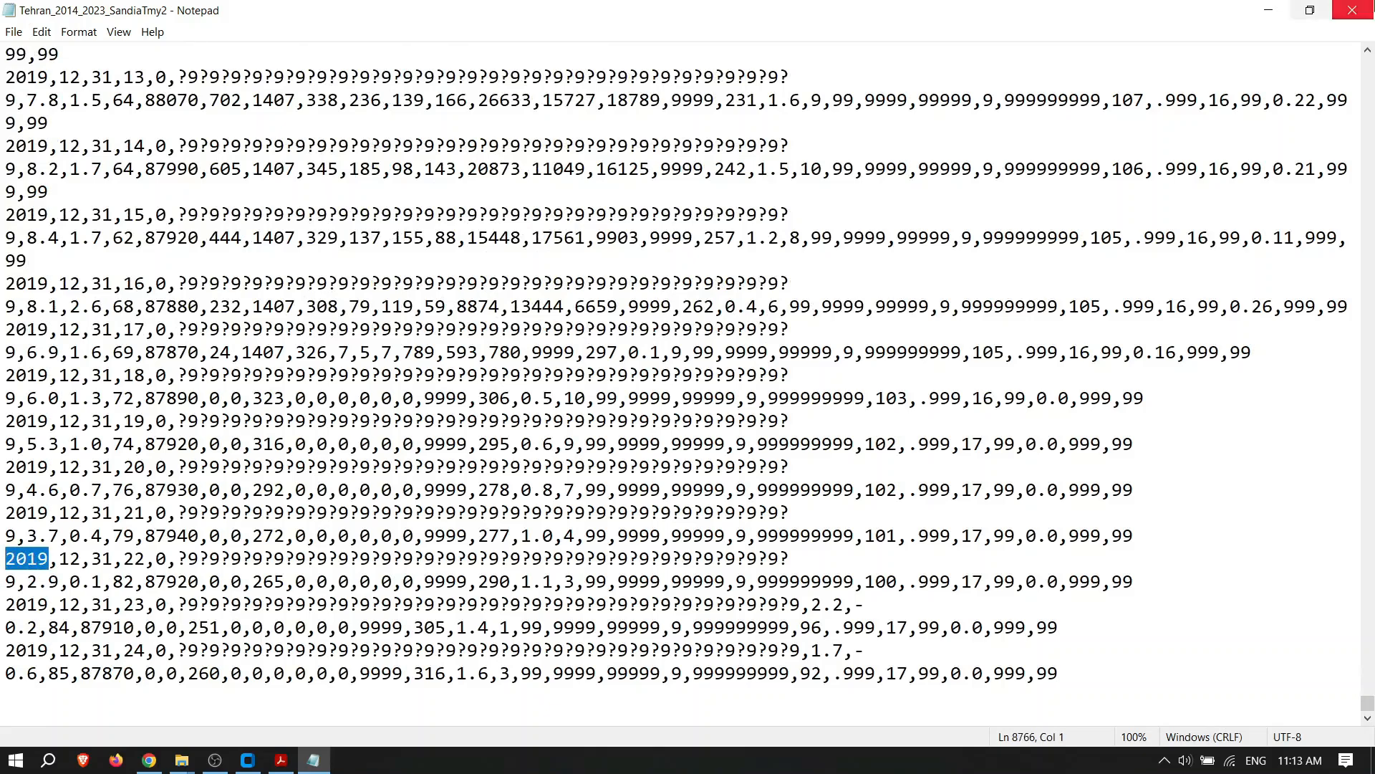
pyautogui.click(1353, 10)
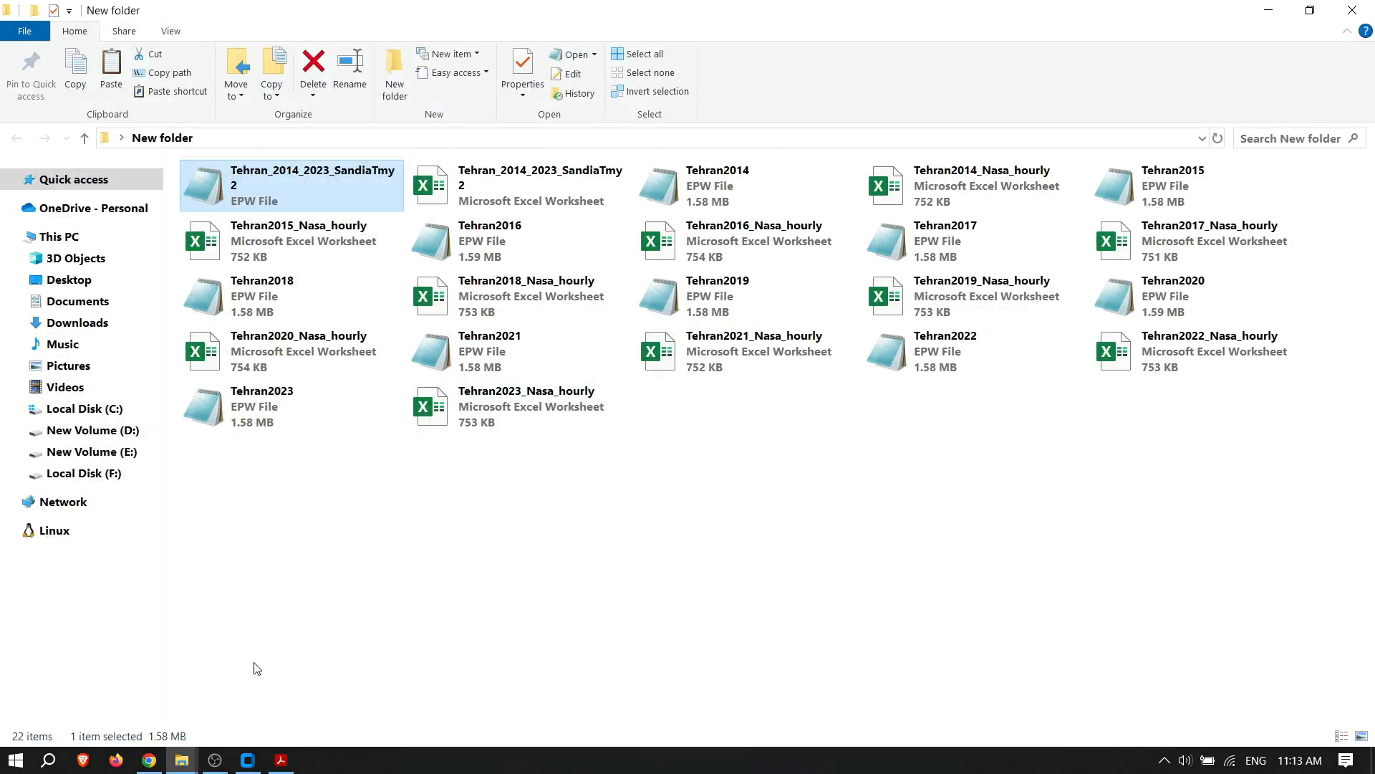
# Step: Set the generator's start year to 2018 and generate the Sandia TMY2 epw file for the period 2018_2023
pyautogui.click(248, 759)
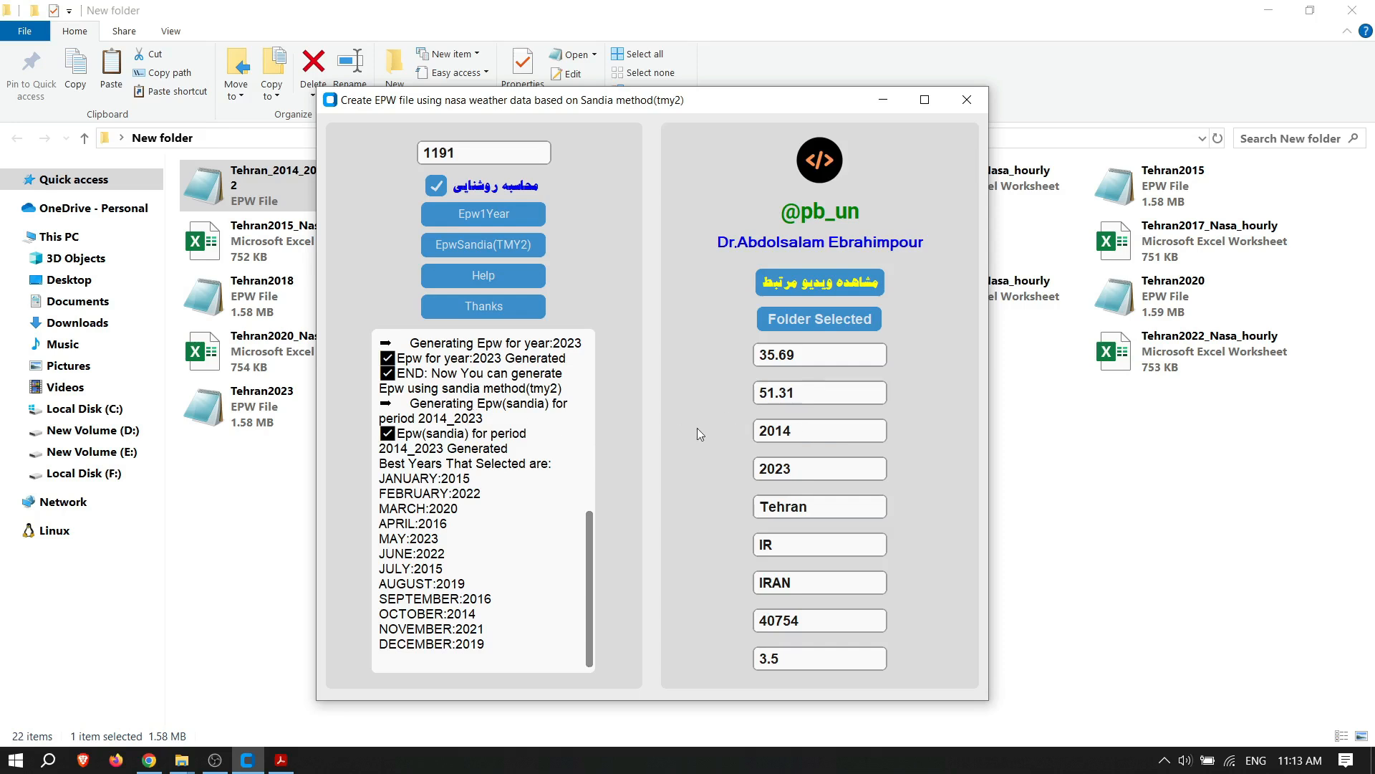
pyautogui.moveTo(791, 431); pyautogui.dragTo(786, 431)
pyautogui.write('8')
pyautogui.click(479, 251)
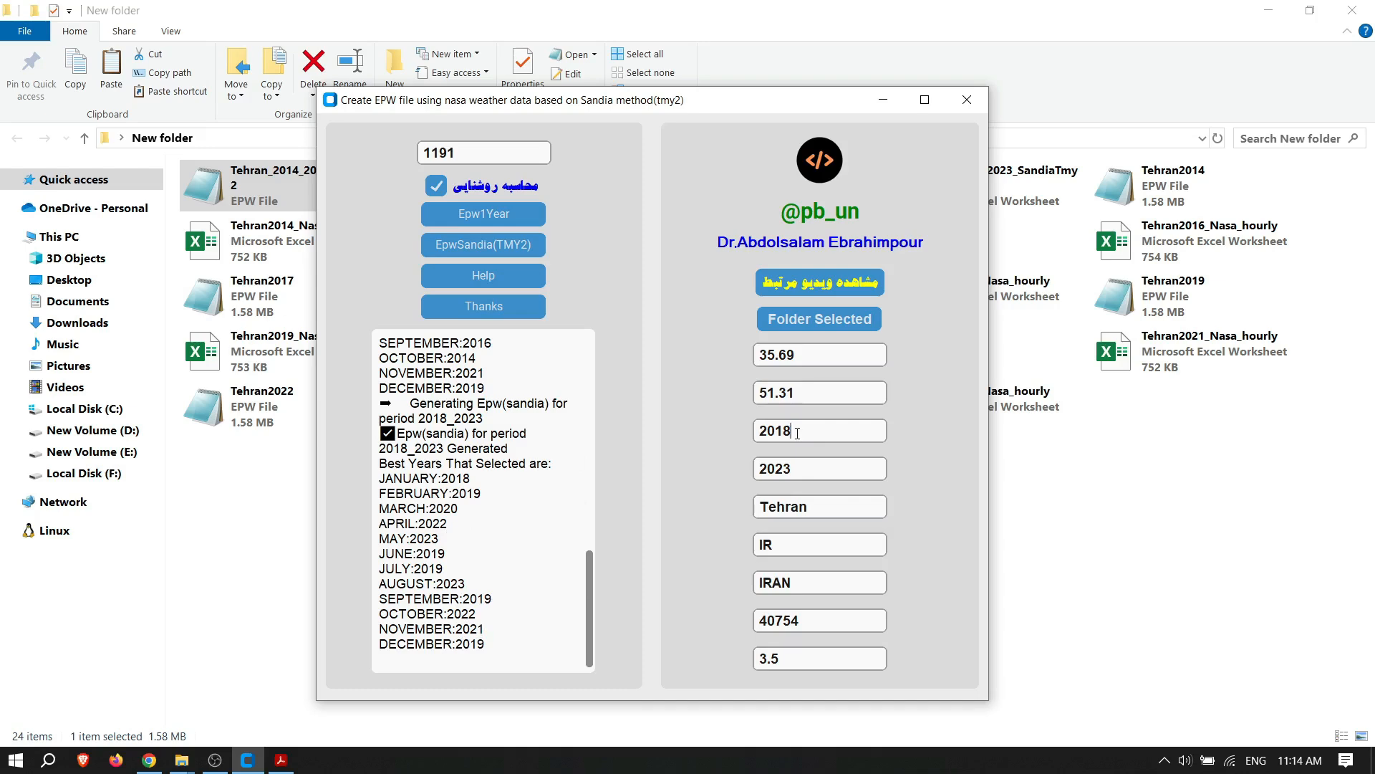
pyautogui.moveTo(724, 96); pyautogui.dragTo(688, 97)
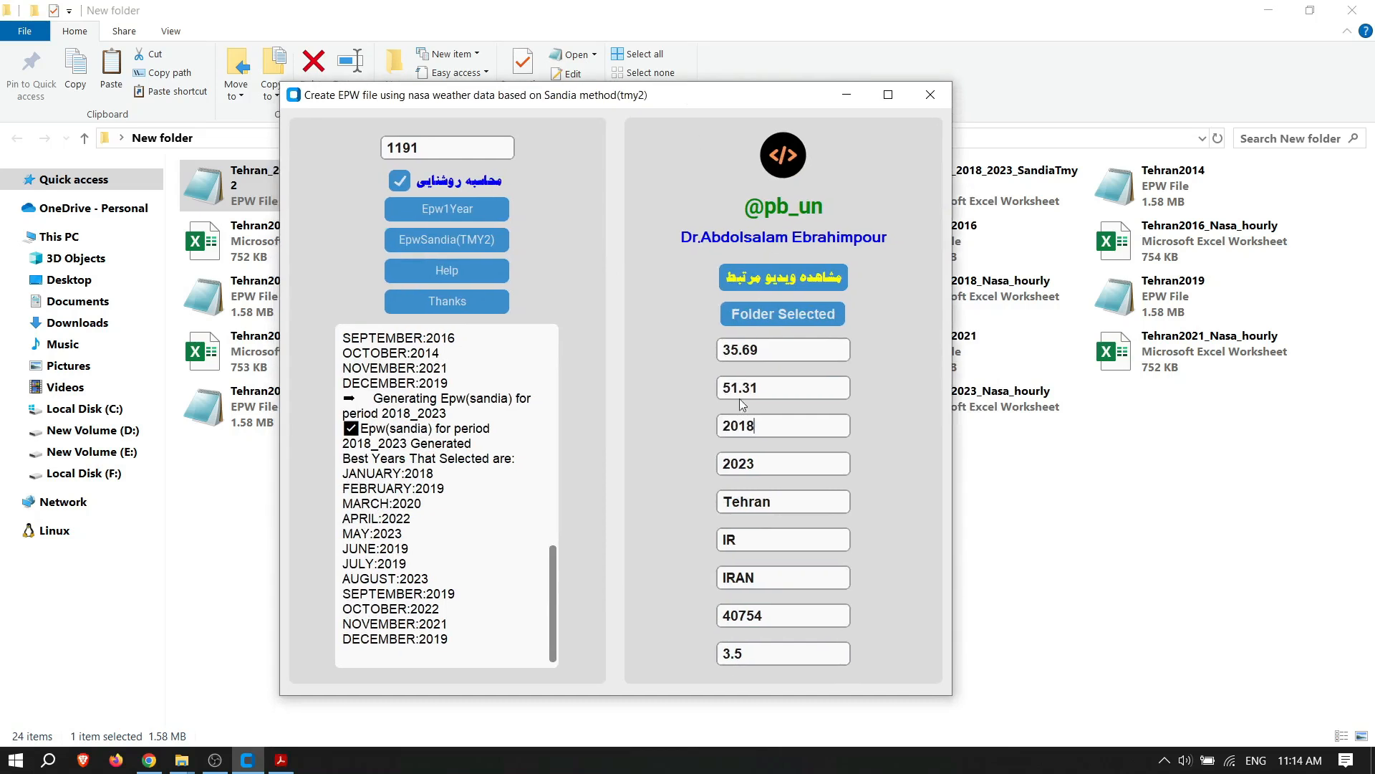
# Step: Try to generate a Sandia TMY2 epw file with the start year set to 2001
pyautogui.moveTo(765, 435); pyautogui.dragTo(739, 429)
pyautogui.write('01')
pyautogui.click(441, 243)
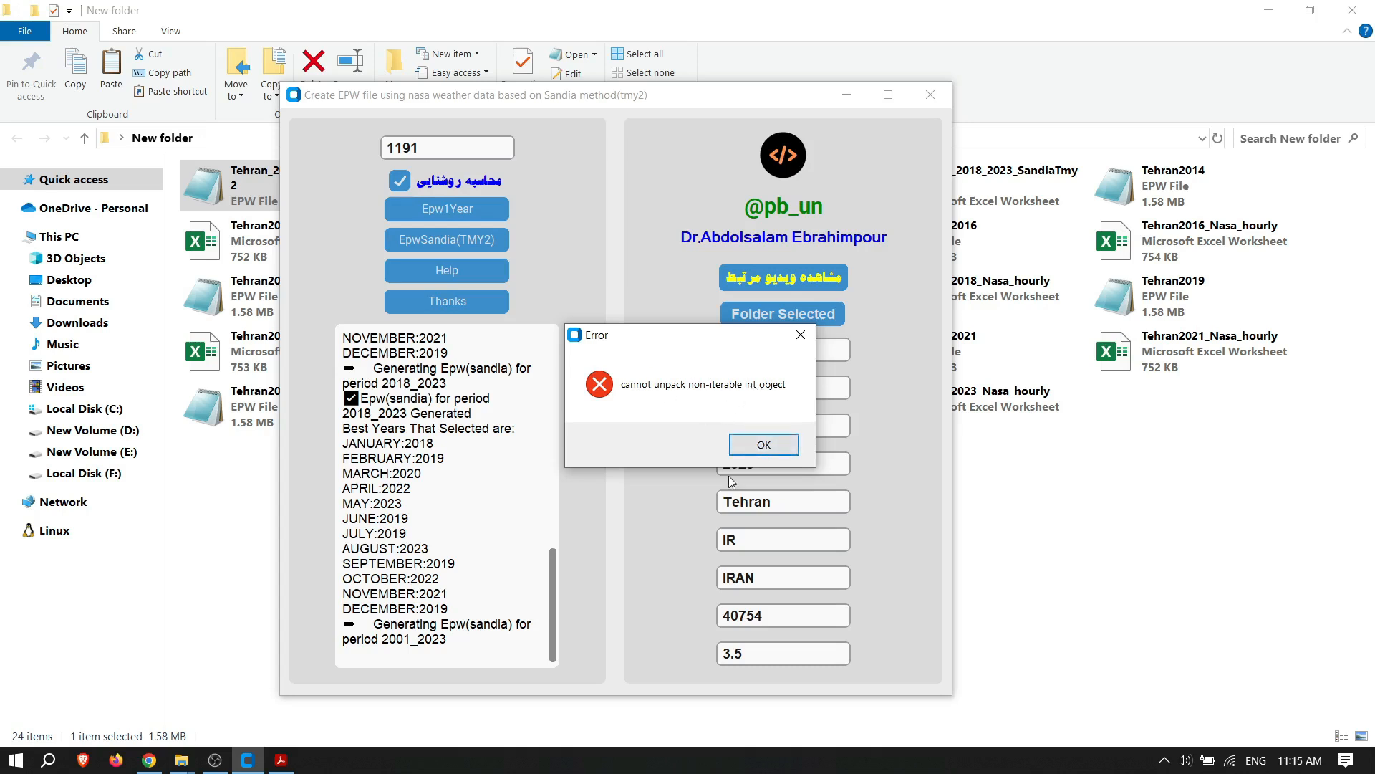
pyautogui.click(764, 445)
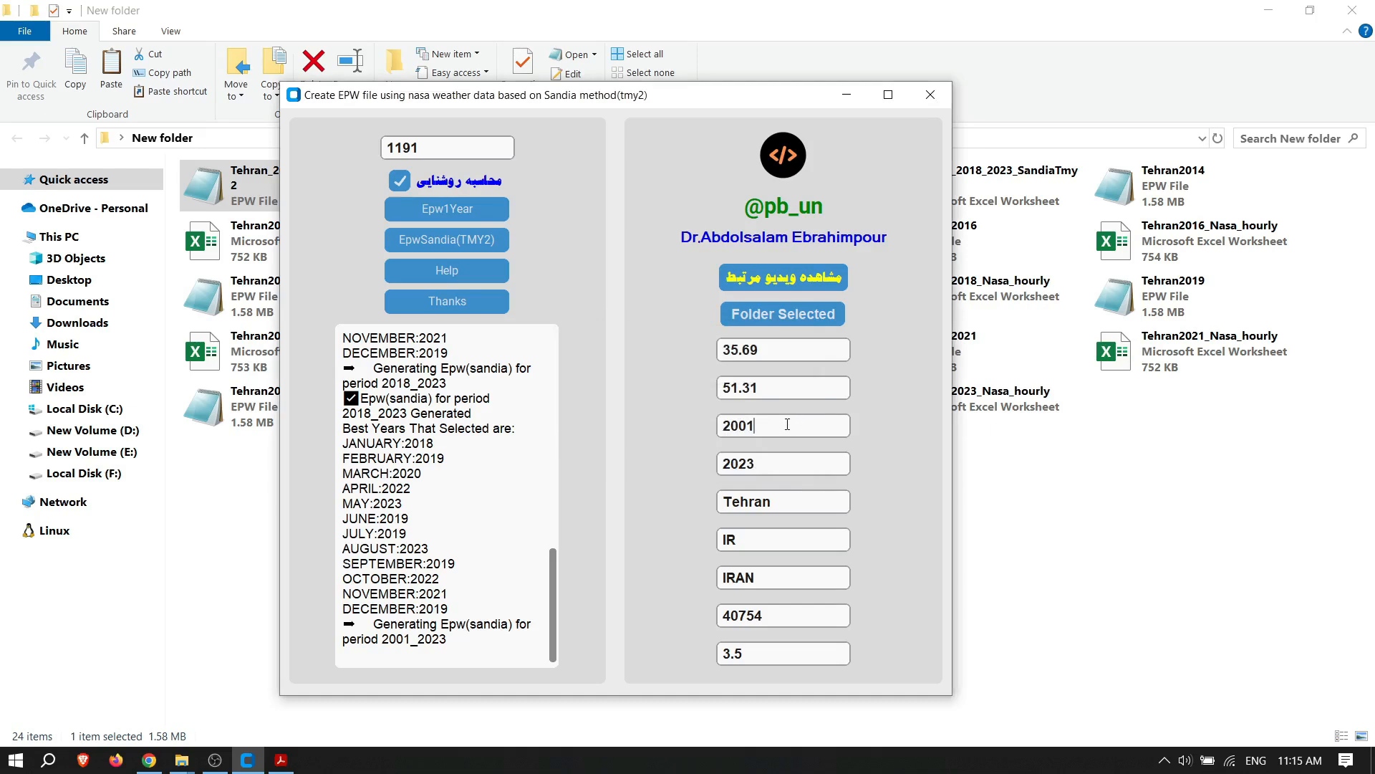
# Step: Set the generator's start year to 2014 and select the end year value
pyautogui.moveTo(754, 426); pyautogui.dragTo(716, 426)
pyautogui.moveTo(591, 100); pyautogui.dragTo(589, 71)
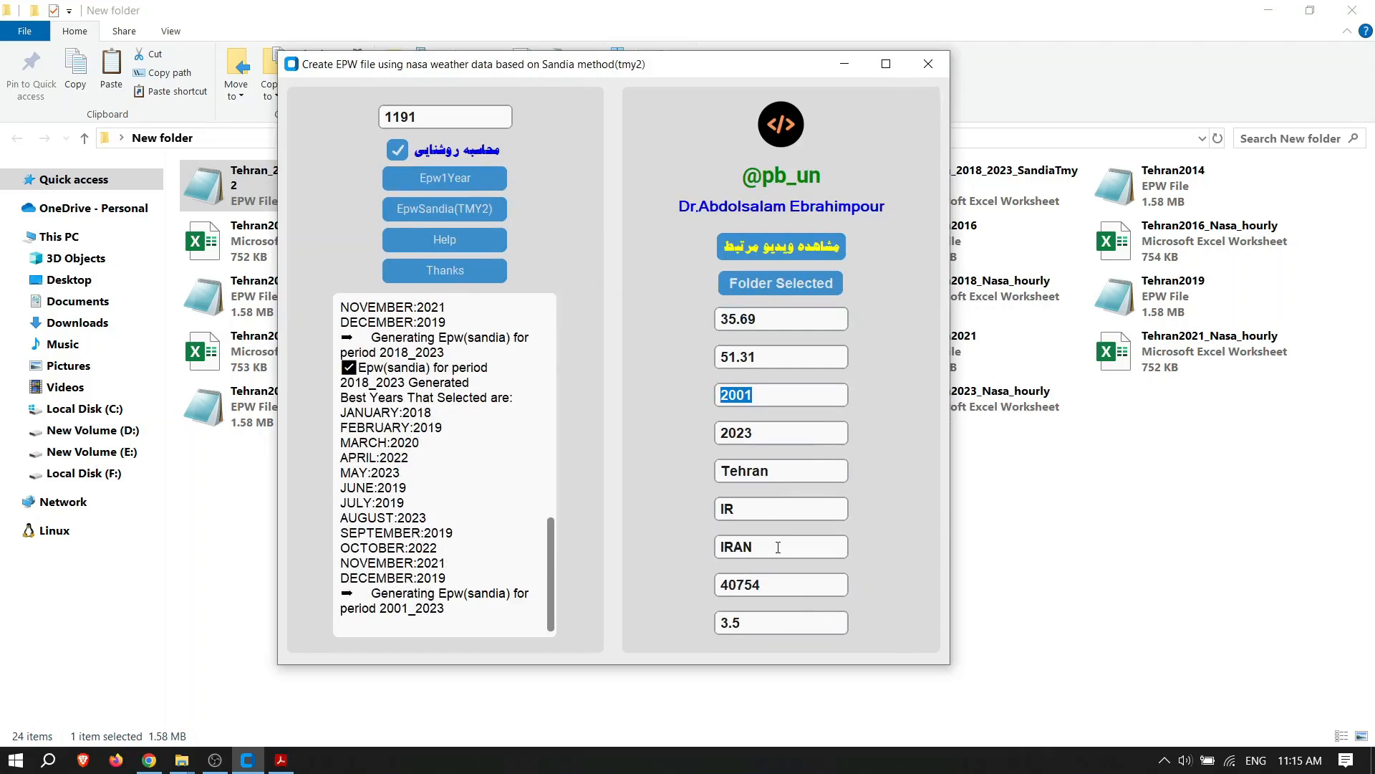
pyautogui.write('2014')
pyautogui.moveTo(768, 434); pyautogui.dragTo(718, 440)
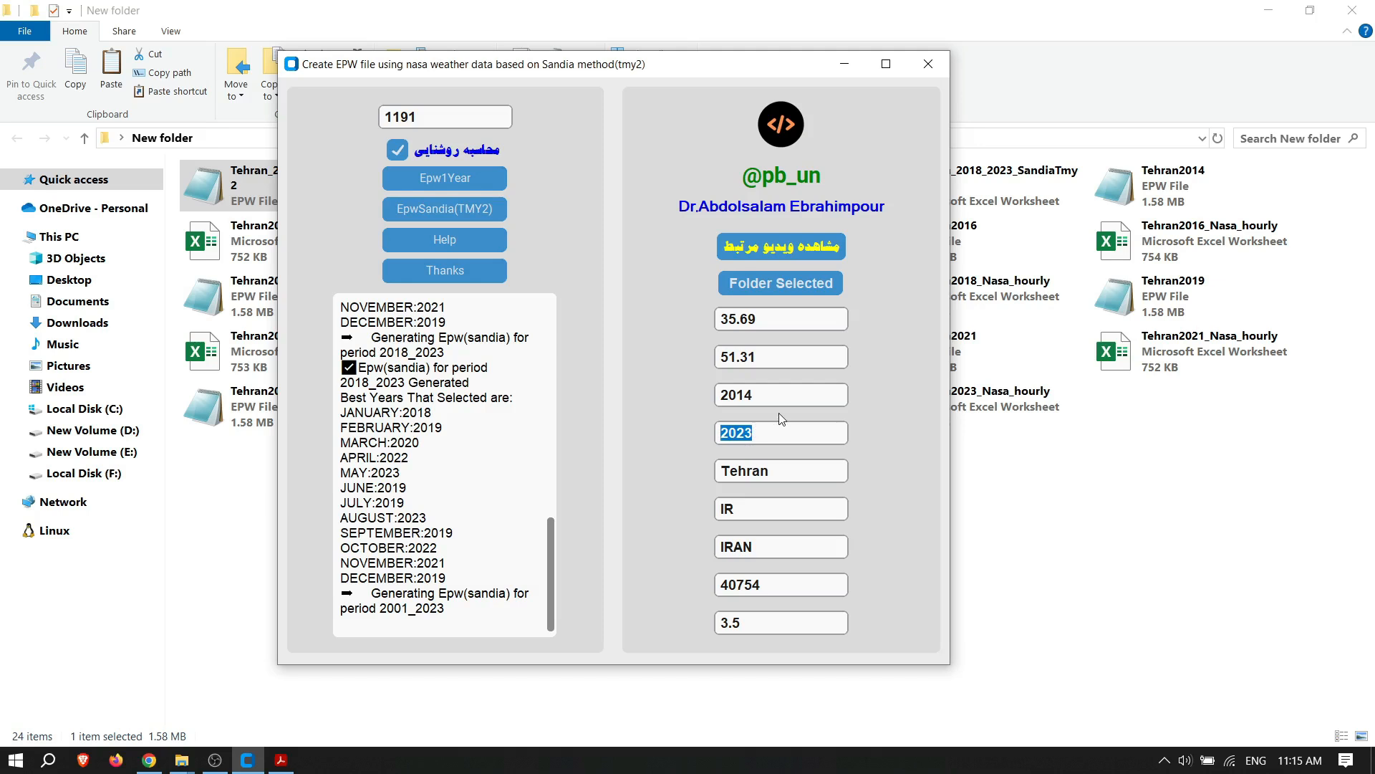
# Step: Rename the Tehran2014_Nasa_hourly workbook in the output folder as Tehran2014_Nasa_hourly1
pyautogui.click(1028, 510)
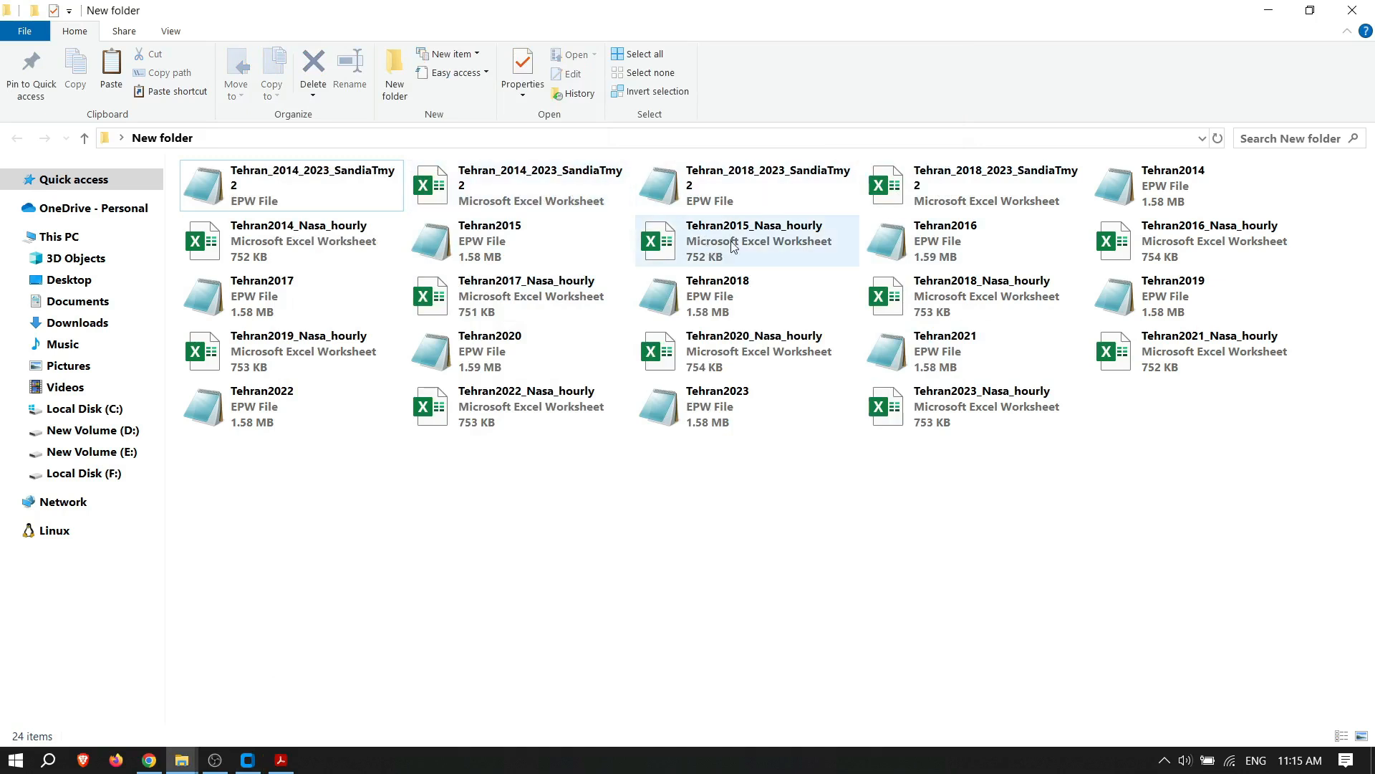
pyautogui.click(314, 239)
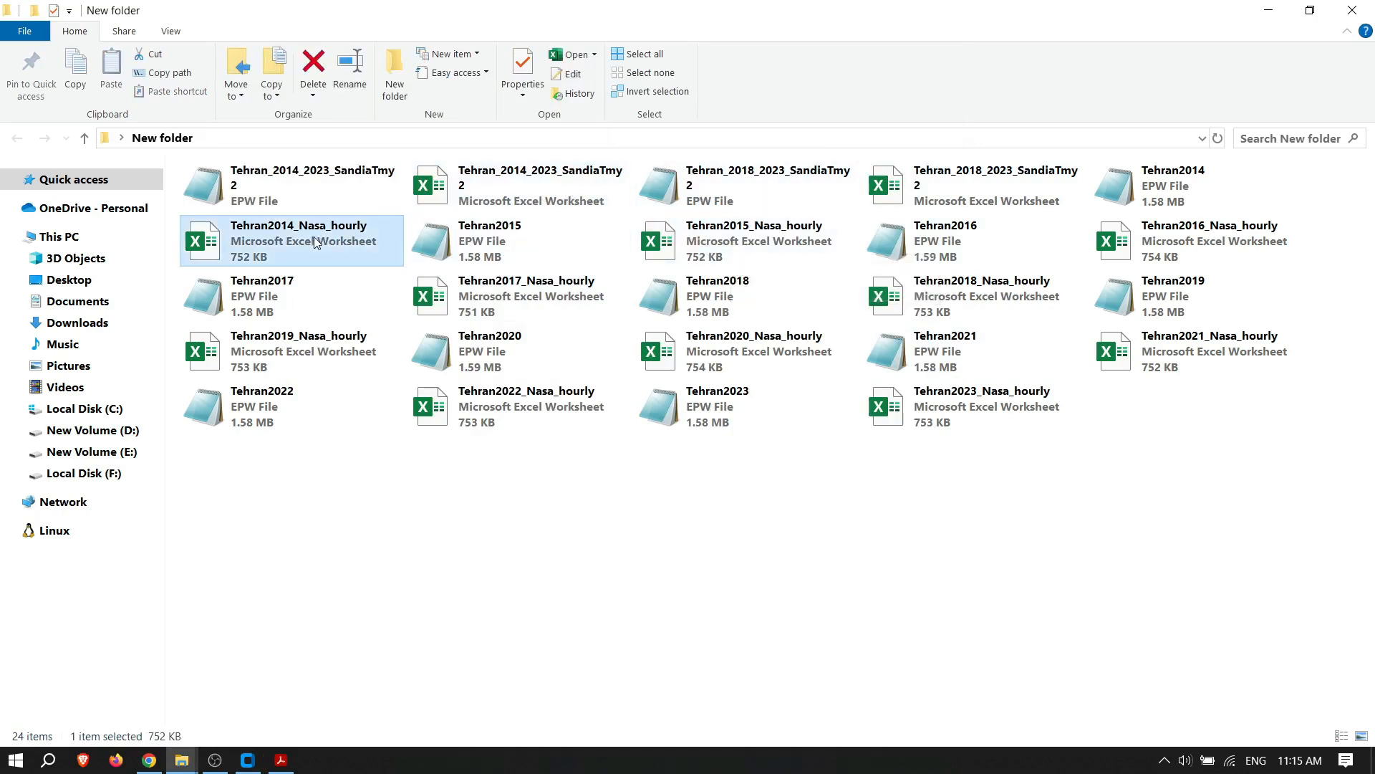
pyautogui.rightClick(315, 242)
pyautogui.click(431, 708)
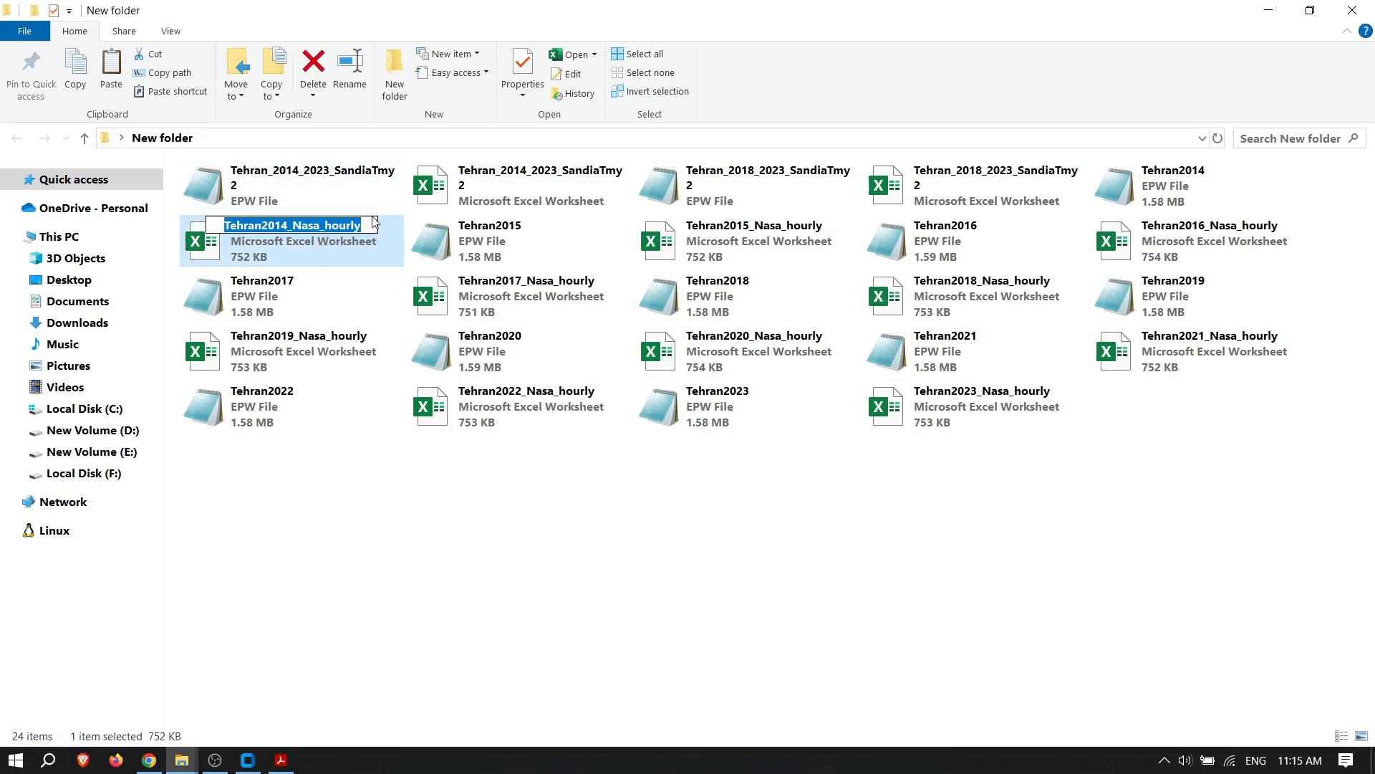
pyautogui.click(369, 222)
pyautogui.write('1')
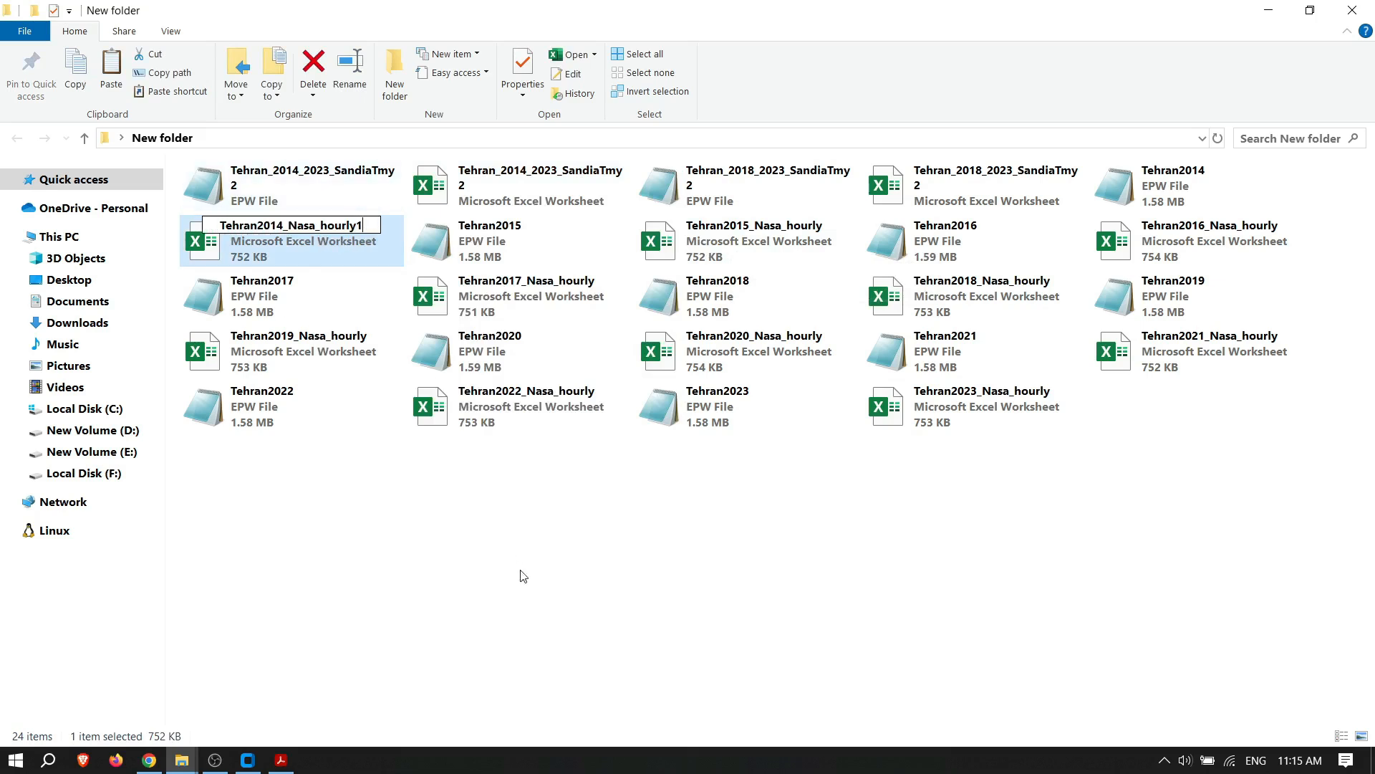
pyautogui.click(555, 624)
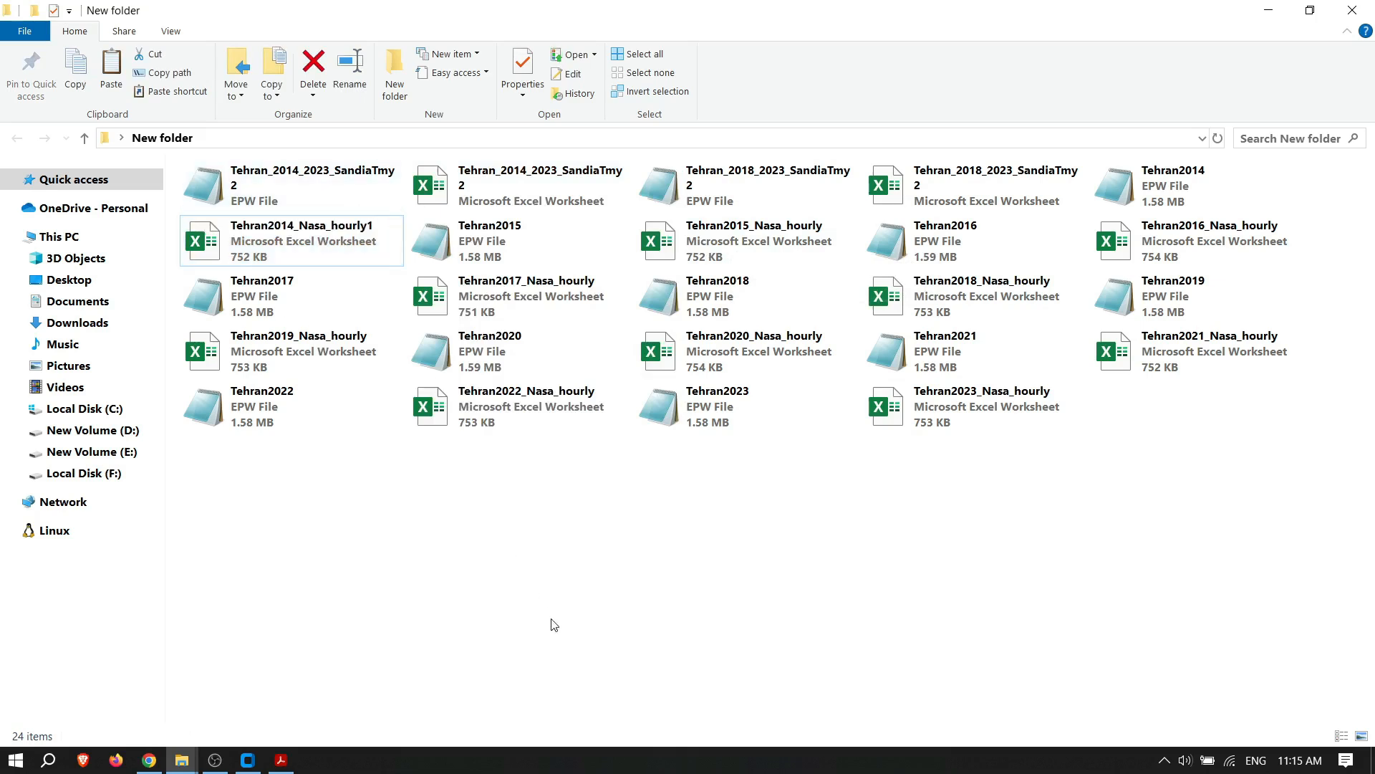
# Step: Try to generate the Sandia TMY2 epw file for 2014_2023 in the generator with the 2014 workbook renamed
pyautogui.click(247, 760)
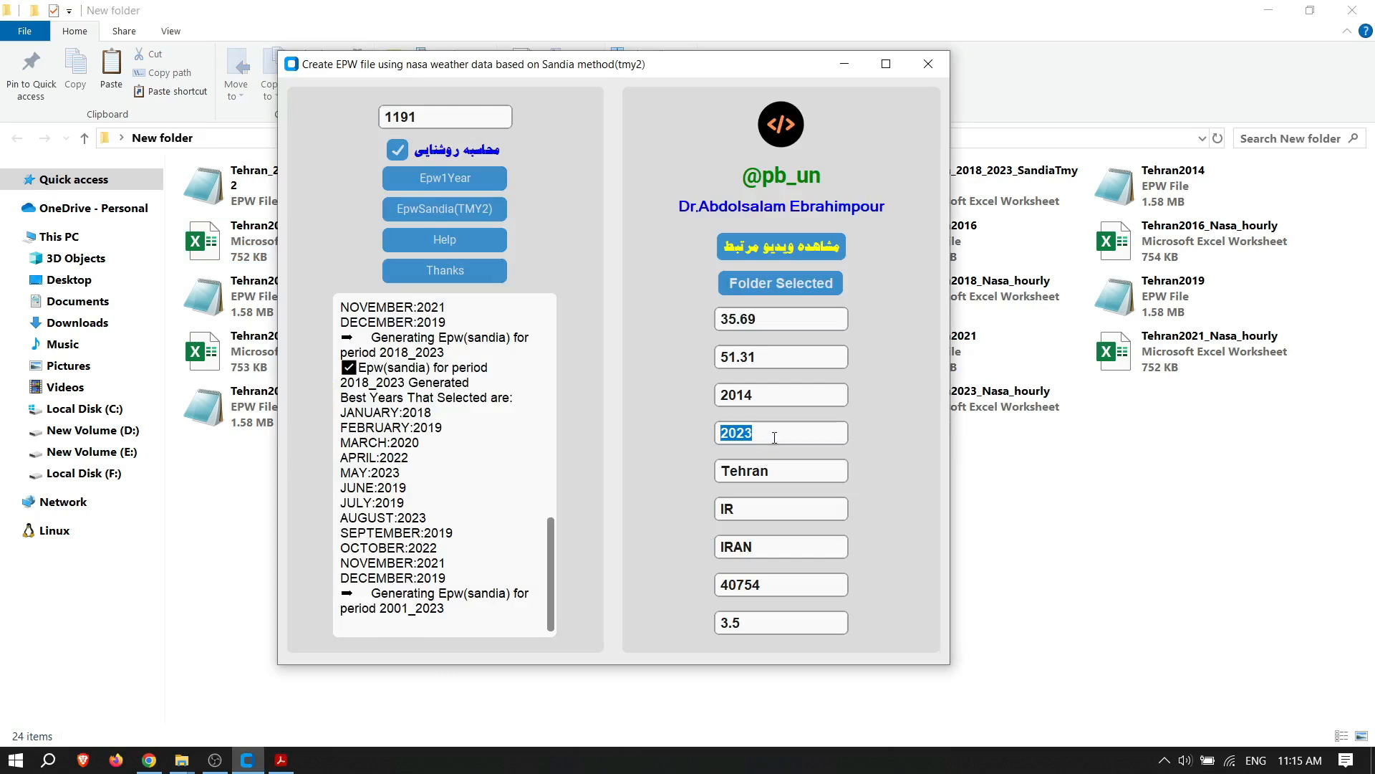
pyautogui.click(782, 391)
pyautogui.click(426, 212)
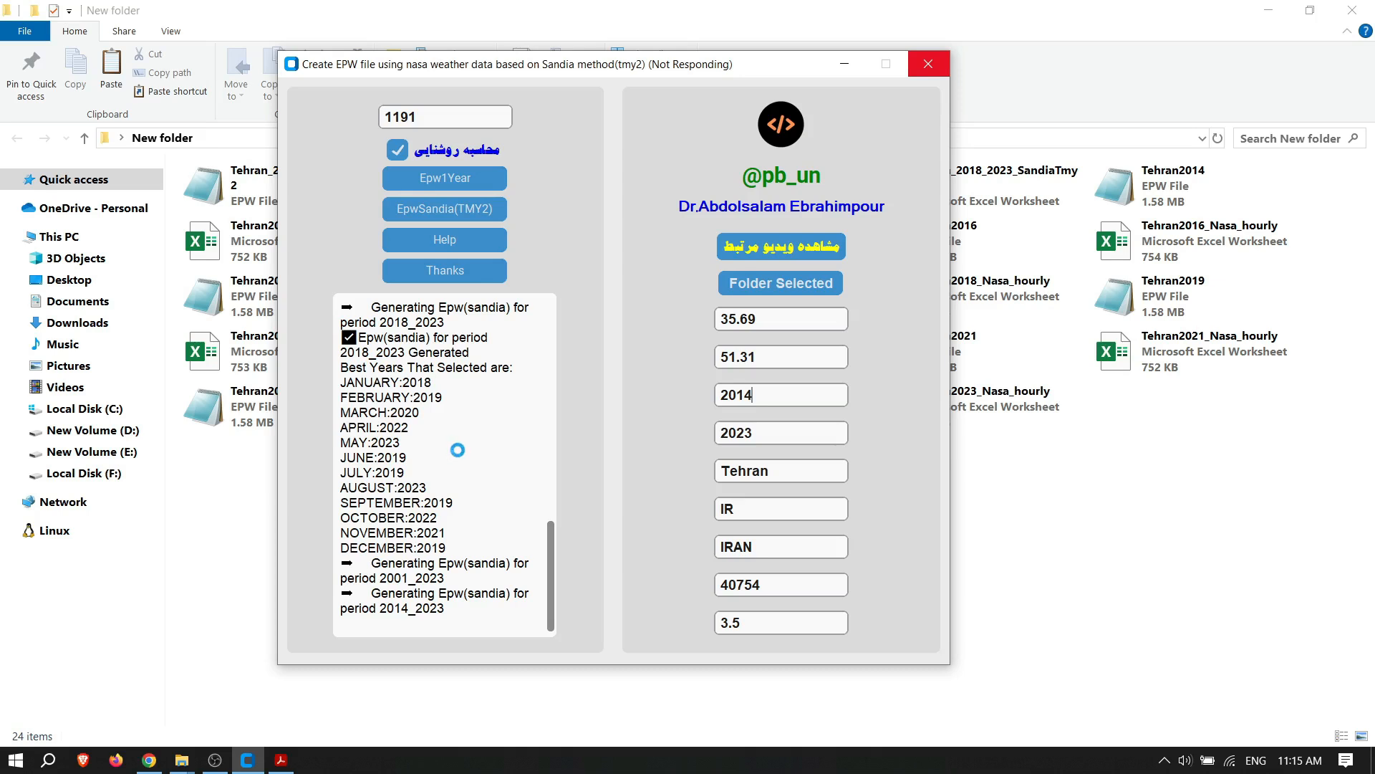
pyautogui.click(219, 492)
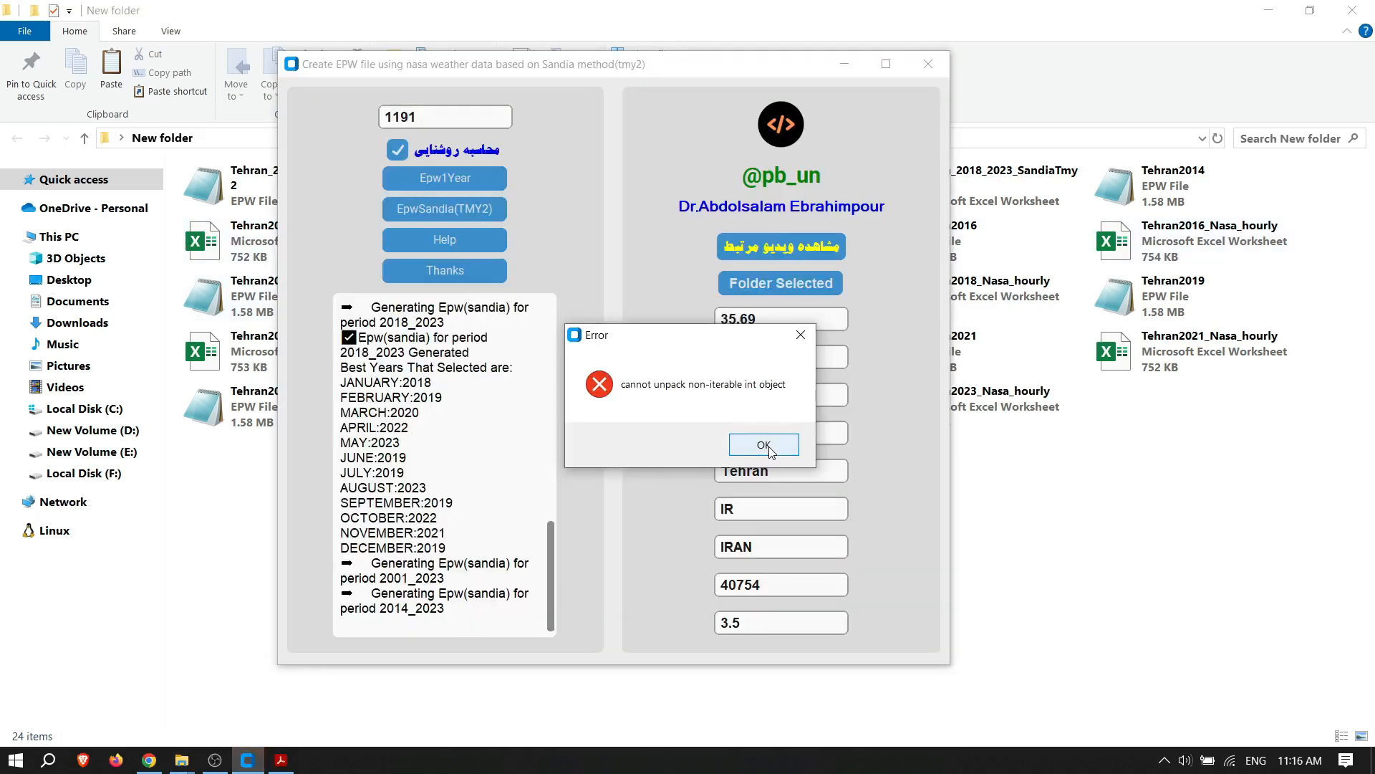
pyautogui.click(764, 445)
# Step: Rename the Tehran2014_Nasa_hourly1 workbook in the output folder as Tehran2014_Nasa_hourly
pyautogui.click(212, 556)
pyautogui.rightClick(359, 243)
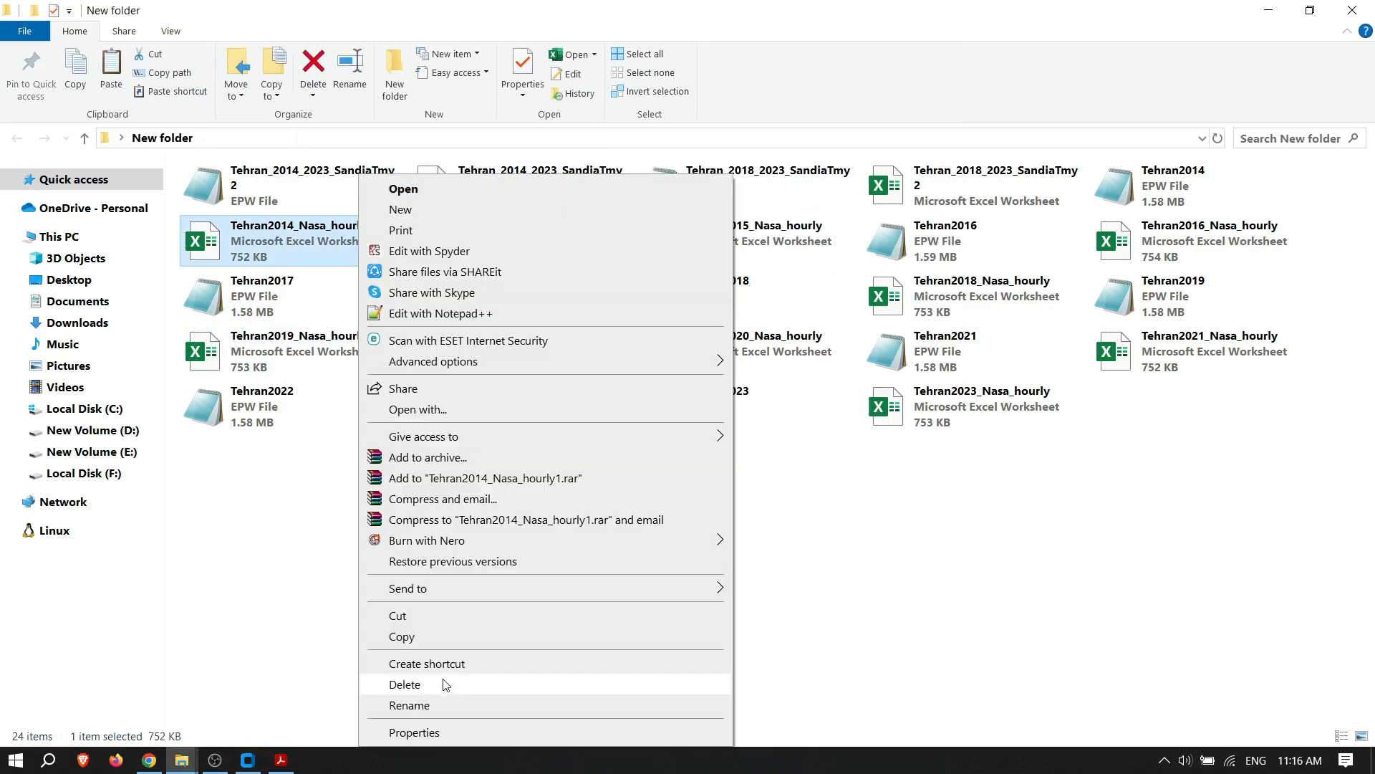
pyautogui.click(429, 705)
pyautogui.click(373, 224)
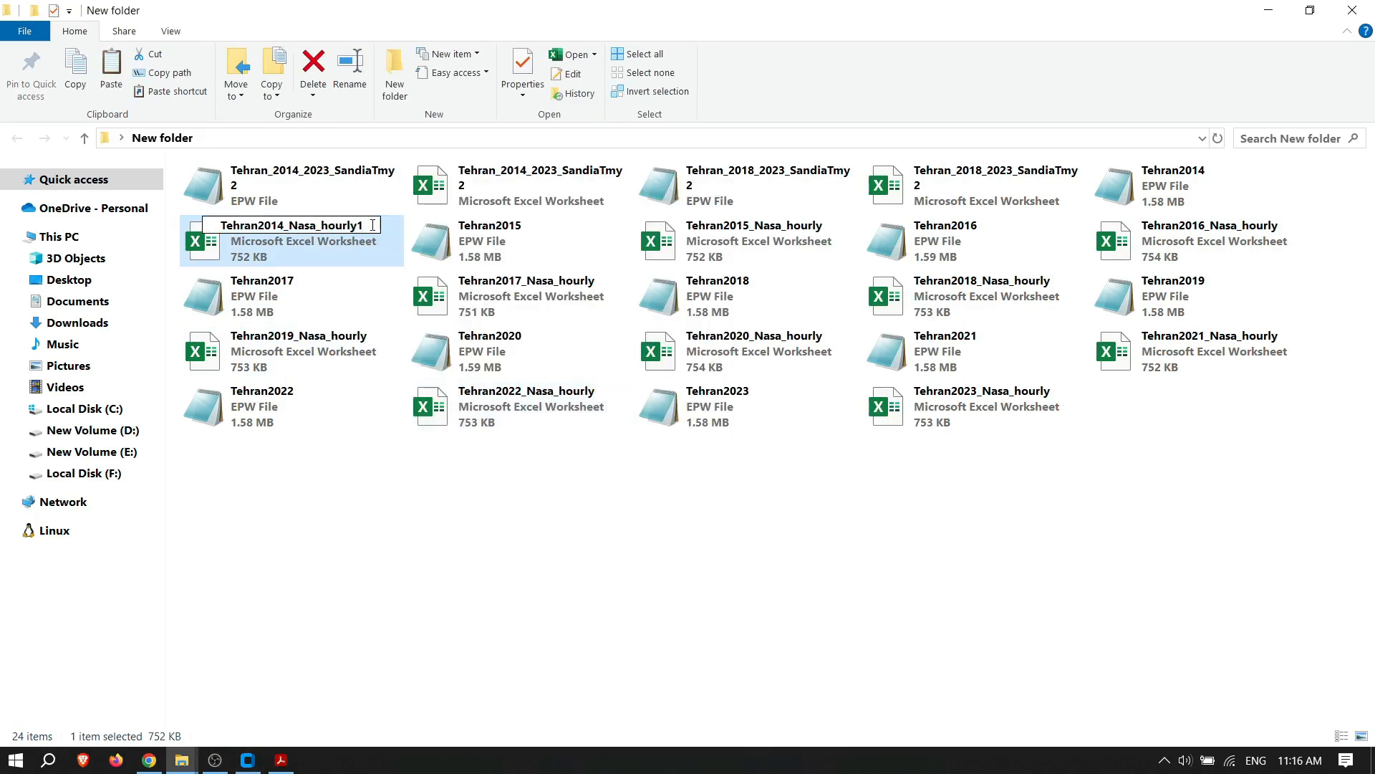
pyautogui.press('BackSpace')
pyautogui.click(537, 528)
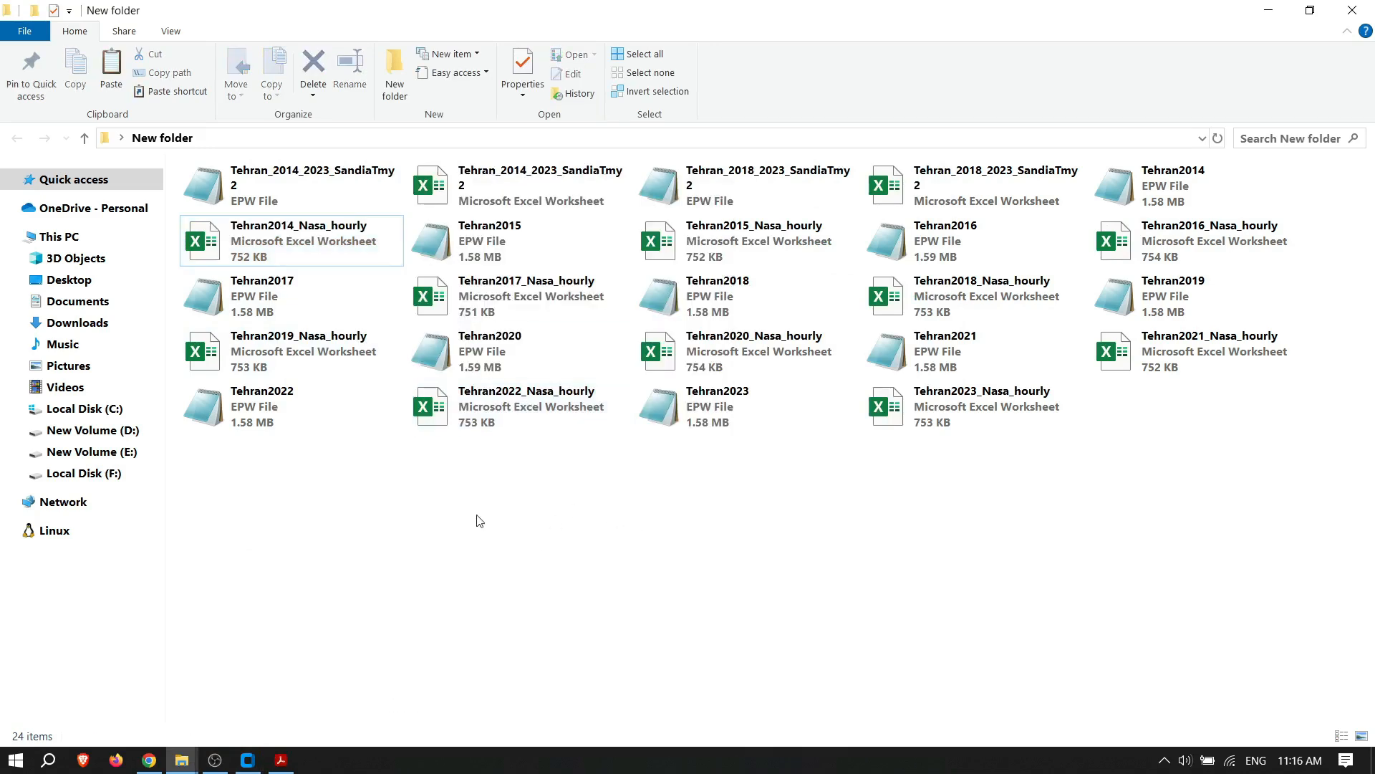
# Step: Set the generator's start year to 2020 and try to generate the Sandia TMY2 epw file for 2020_2023
pyautogui.click(251, 758)
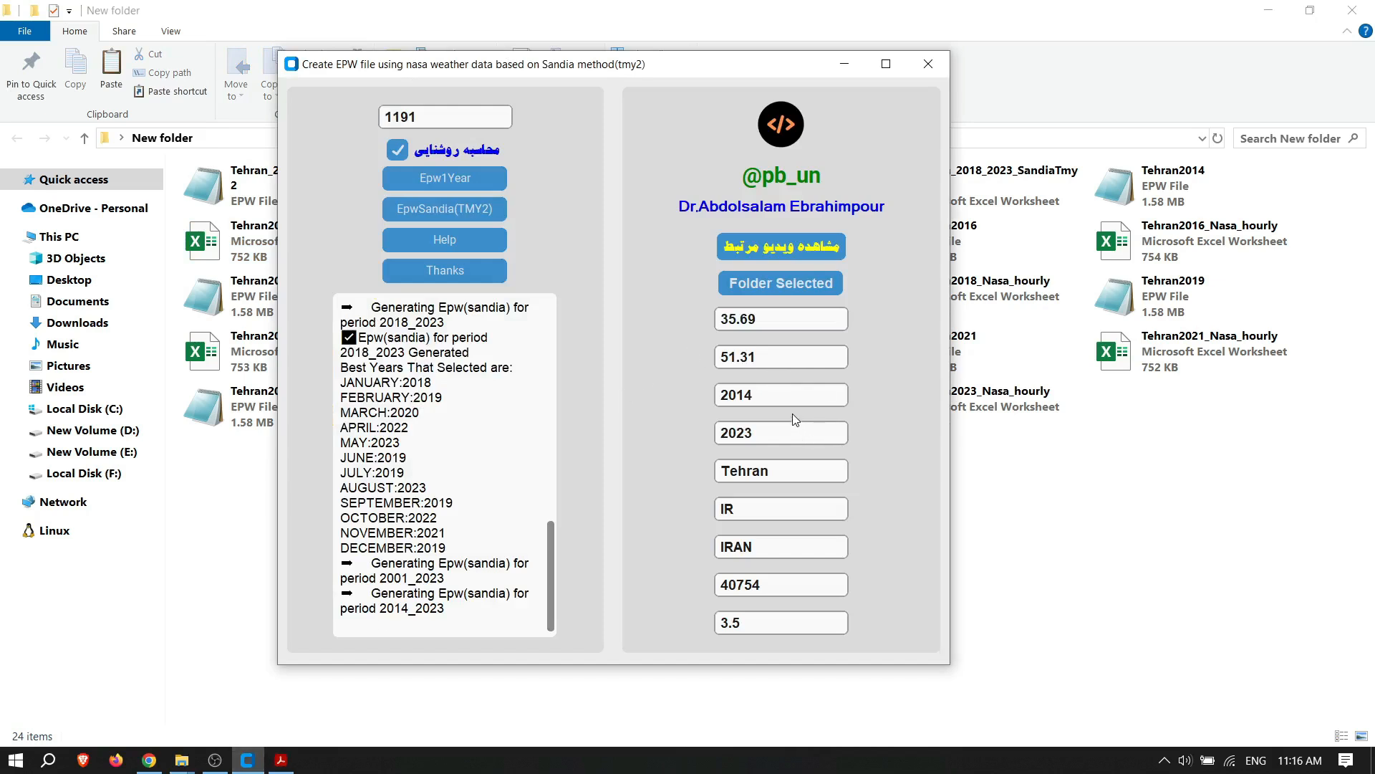
pyautogui.moveTo(752, 394); pyautogui.dragTo(681, 381)
pyautogui.write('2020')
pyautogui.click(448, 215)
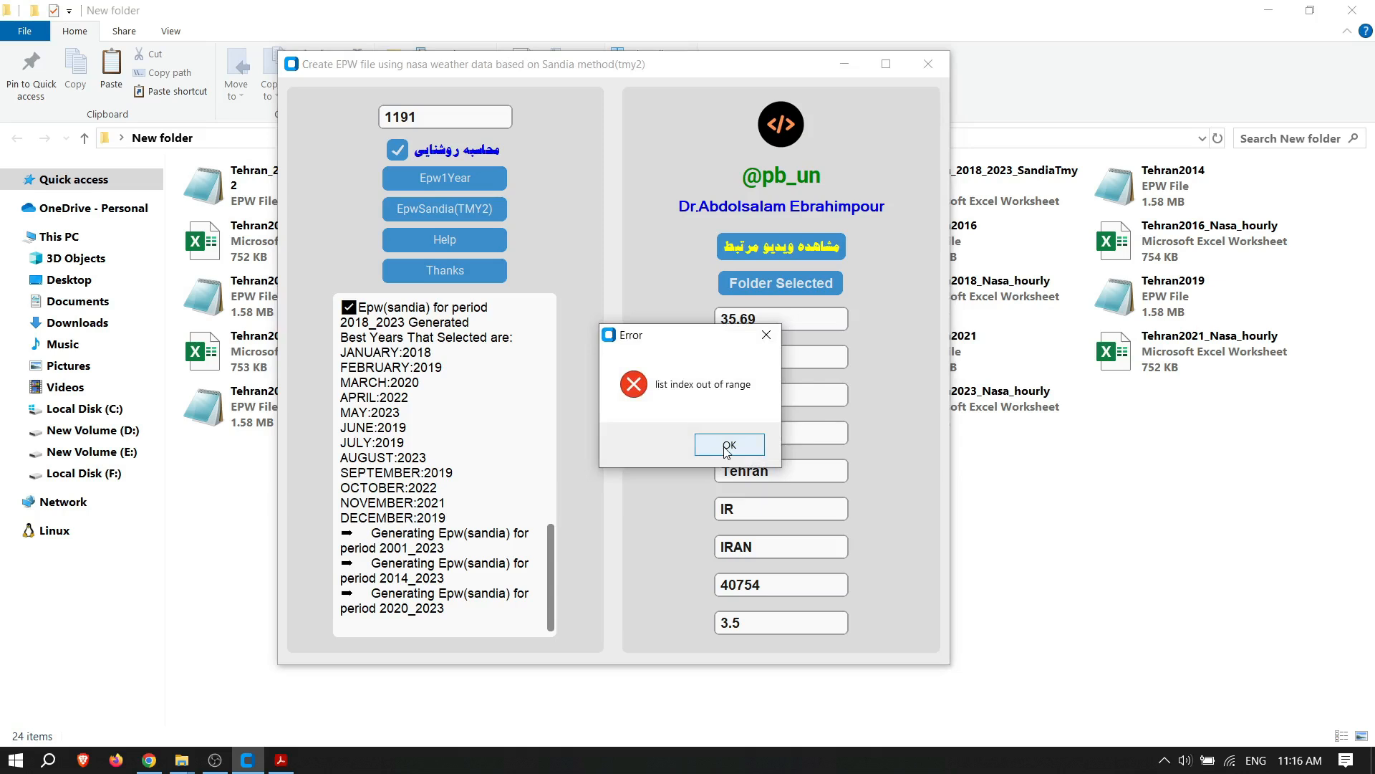
pyautogui.click(727, 447)
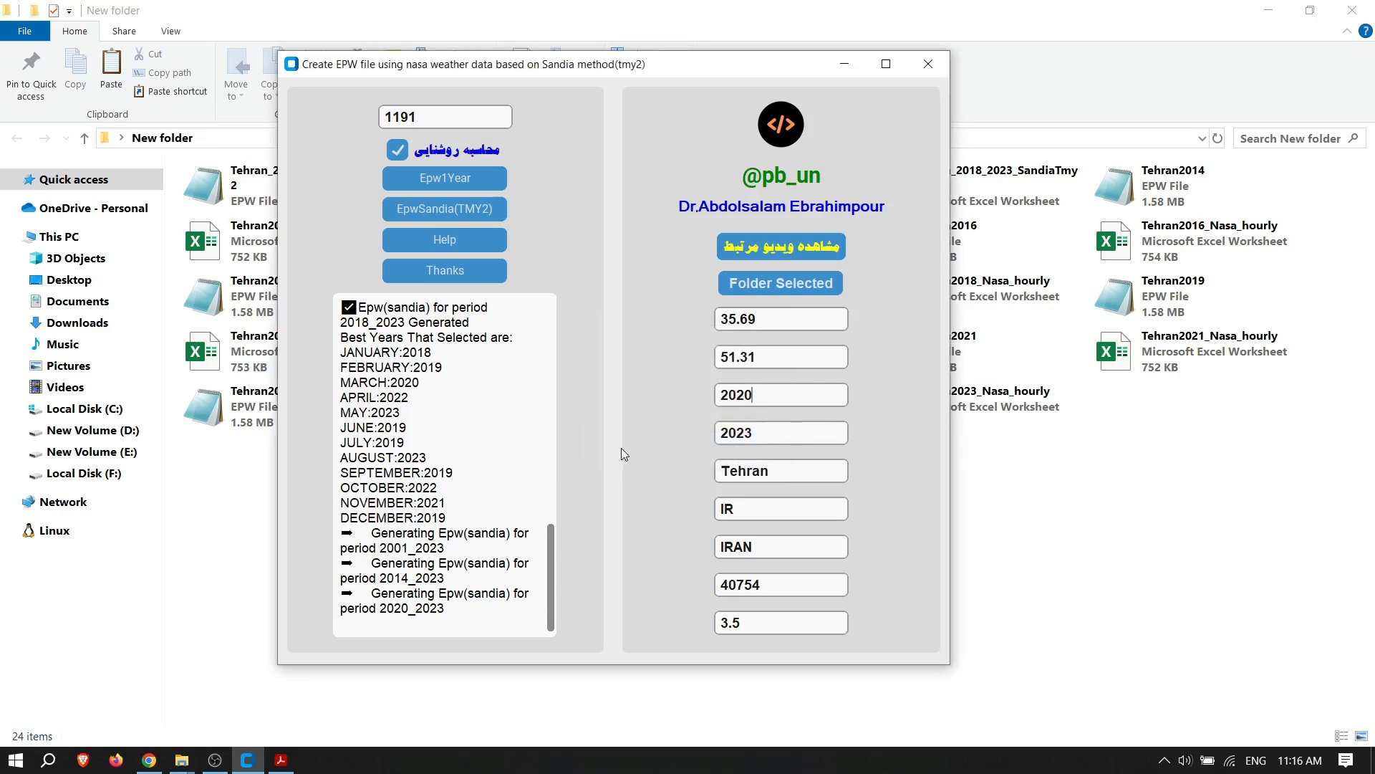
# Step: Set the generator's start year to 2014 and move its window aside over the output folder
pyautogui.moveTo(757, 402); pyautogui.dragTo(718, 398)
pyautogui.click(779, 400)
pyautogui.doubleClick(777, 393)
pyautogui.write('2016')
pyautogui.click(1114, 493)
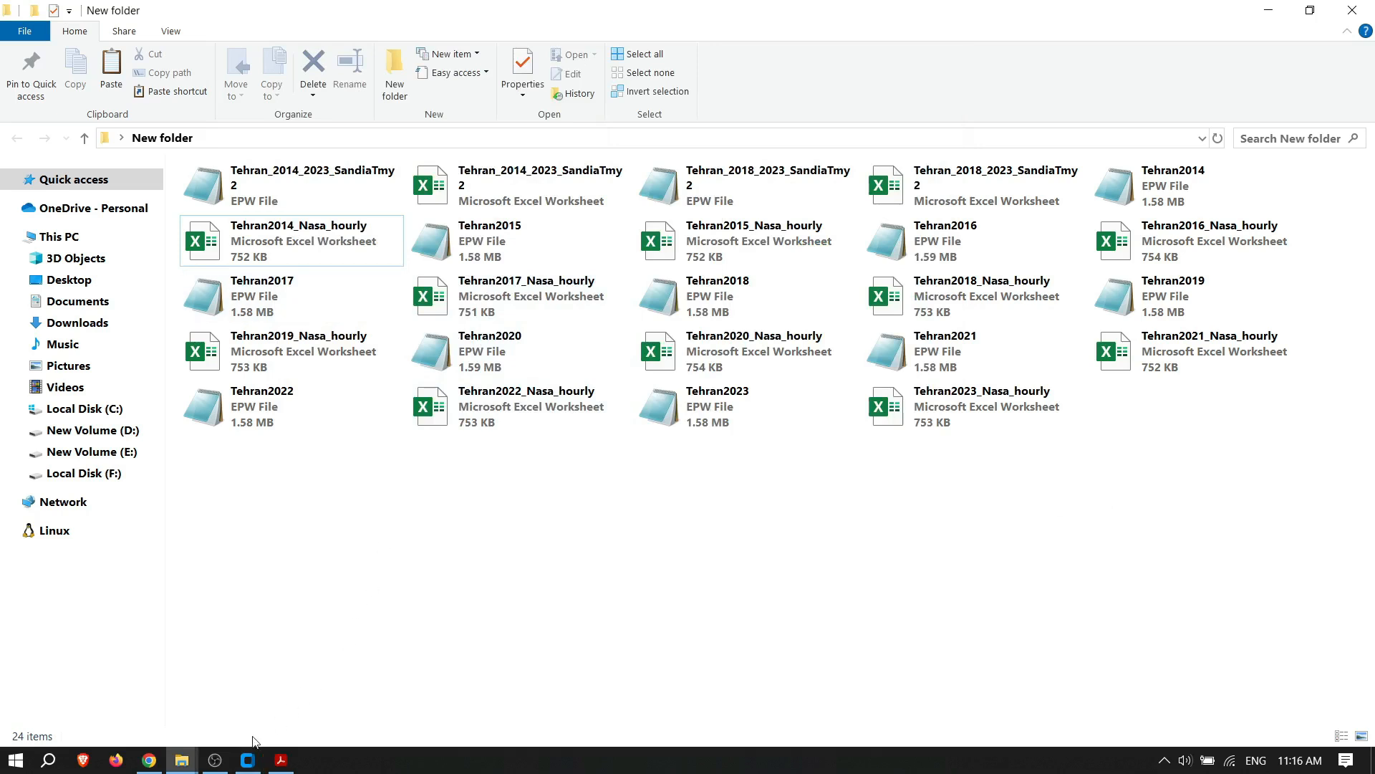
pyautogui.click(247, 760)
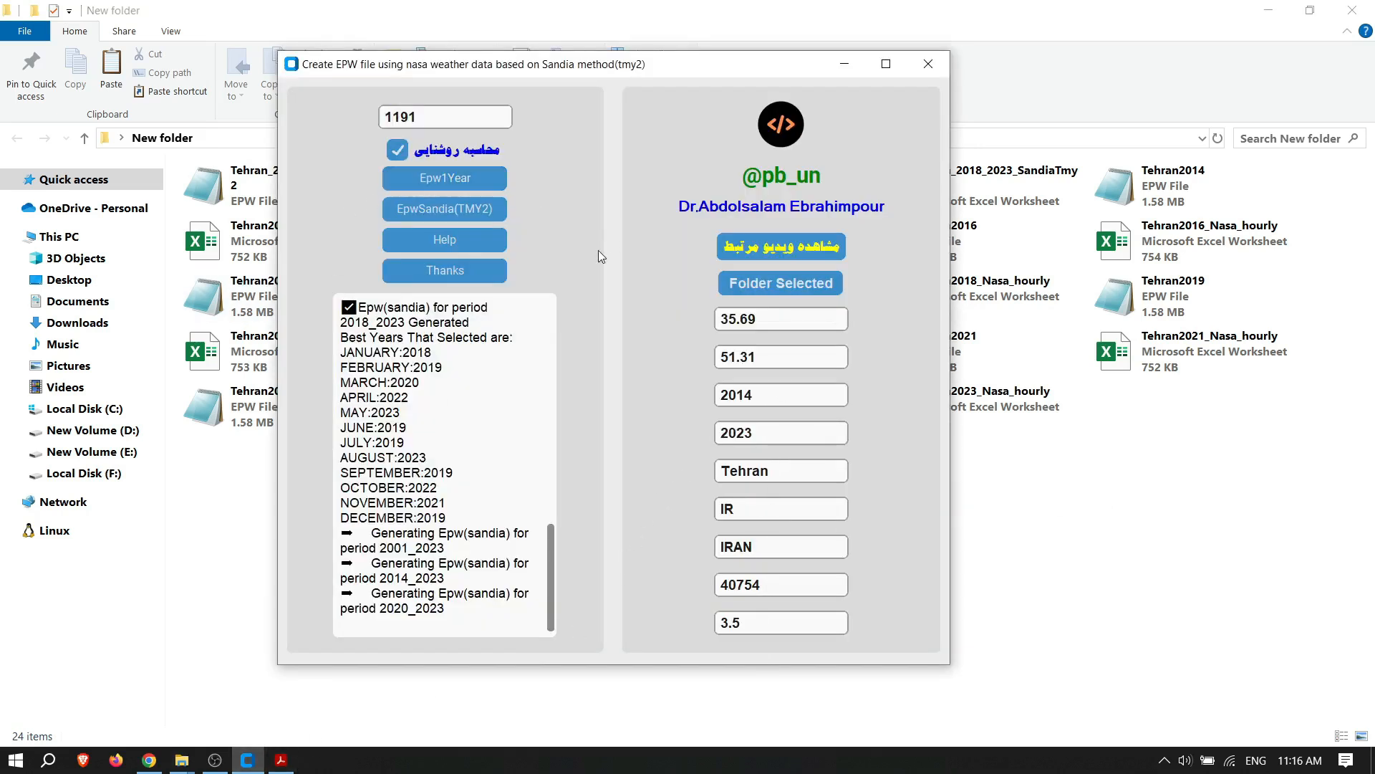
pyautogui.moveTo(470, 69); pyautogui.dragTo(545, 104)
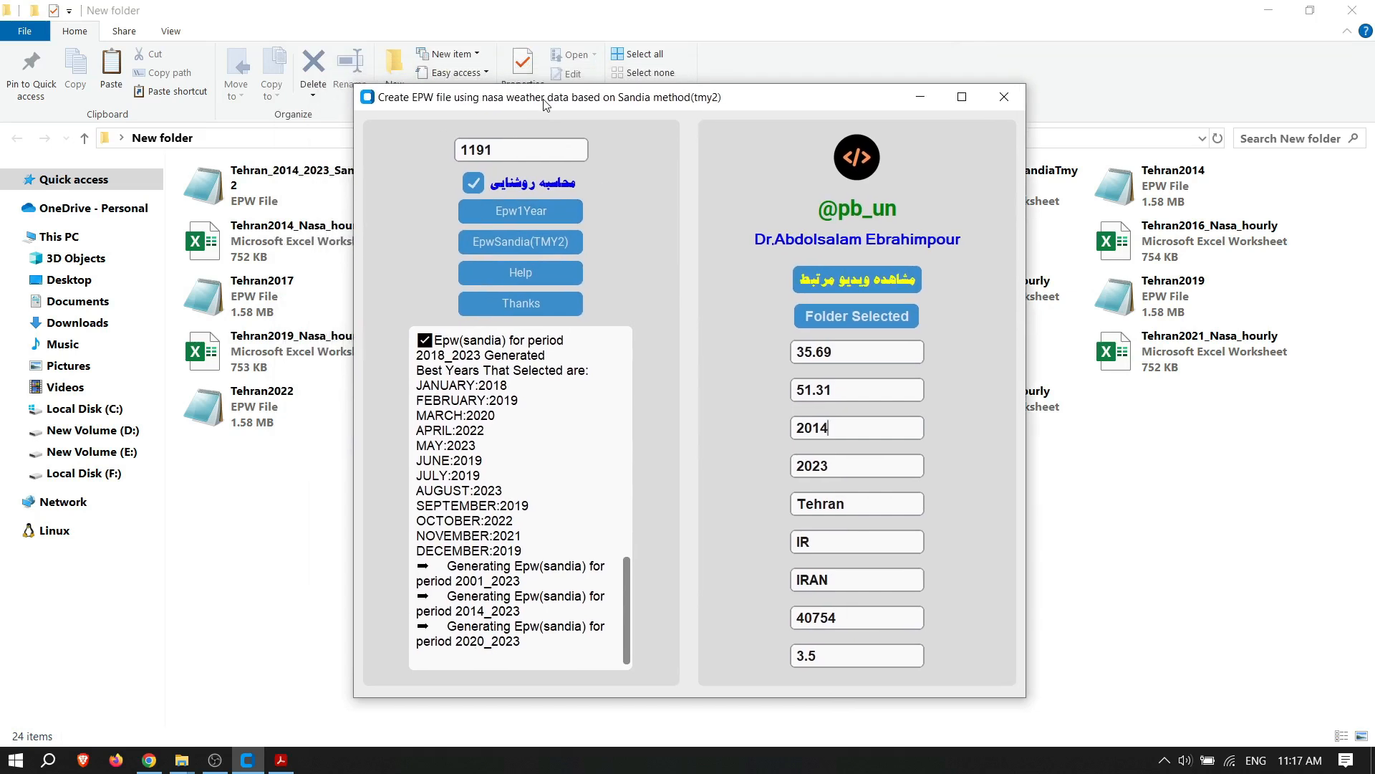
# Step: Examine the yearly Tehran epw files and the Tehran_2014_2023_SandiaTmy2 epw file in the output folder
pyautogui.click(1151, 422)
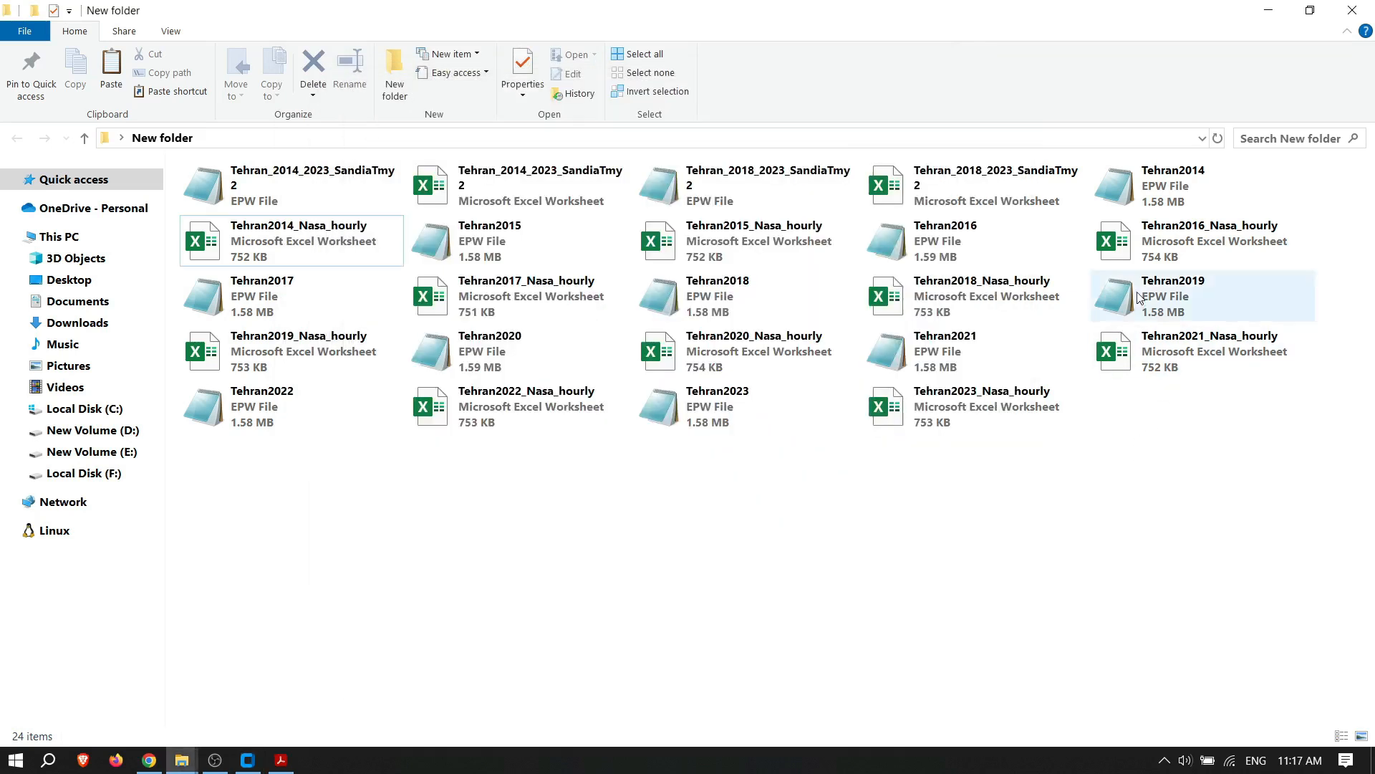
pyautogui.click(1207, 200)
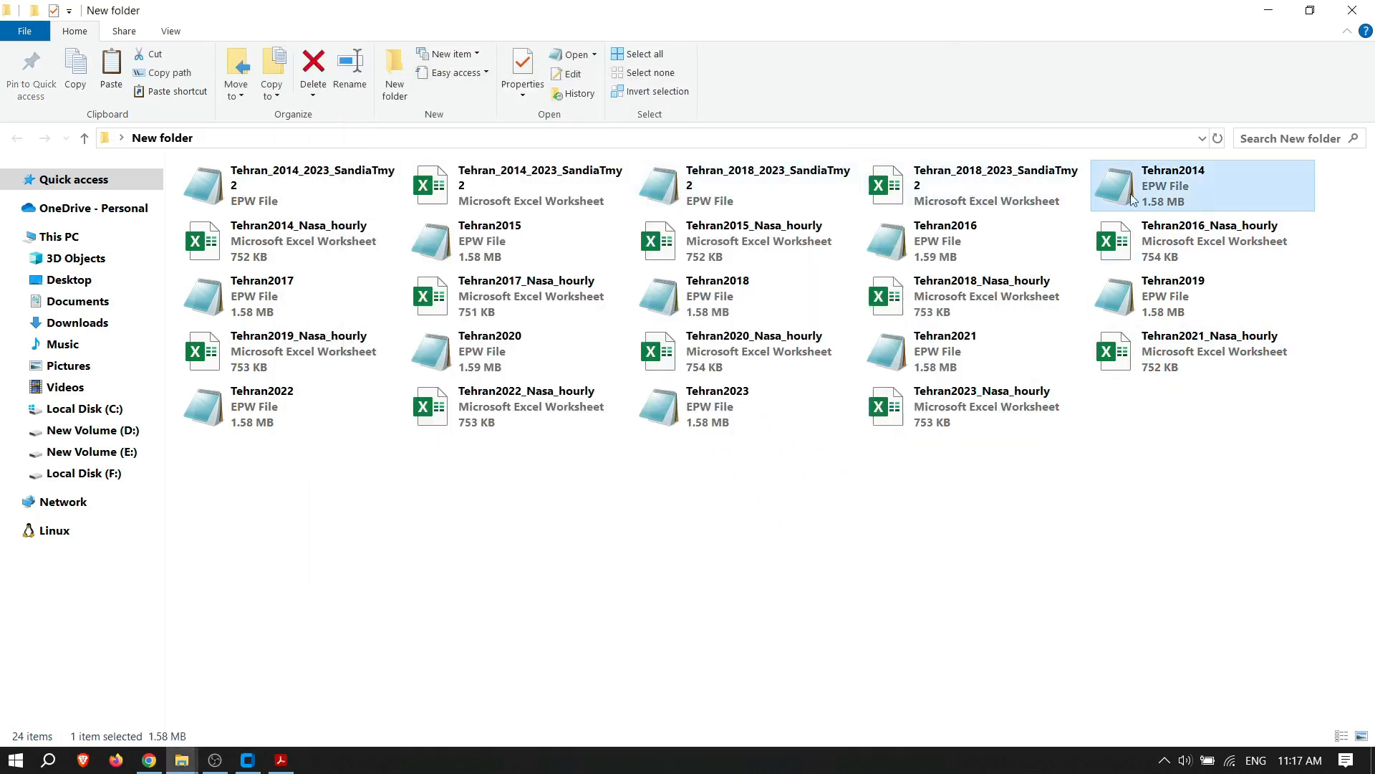
pyautogui.click(496, 250)
pyautogui.click(966, 240)
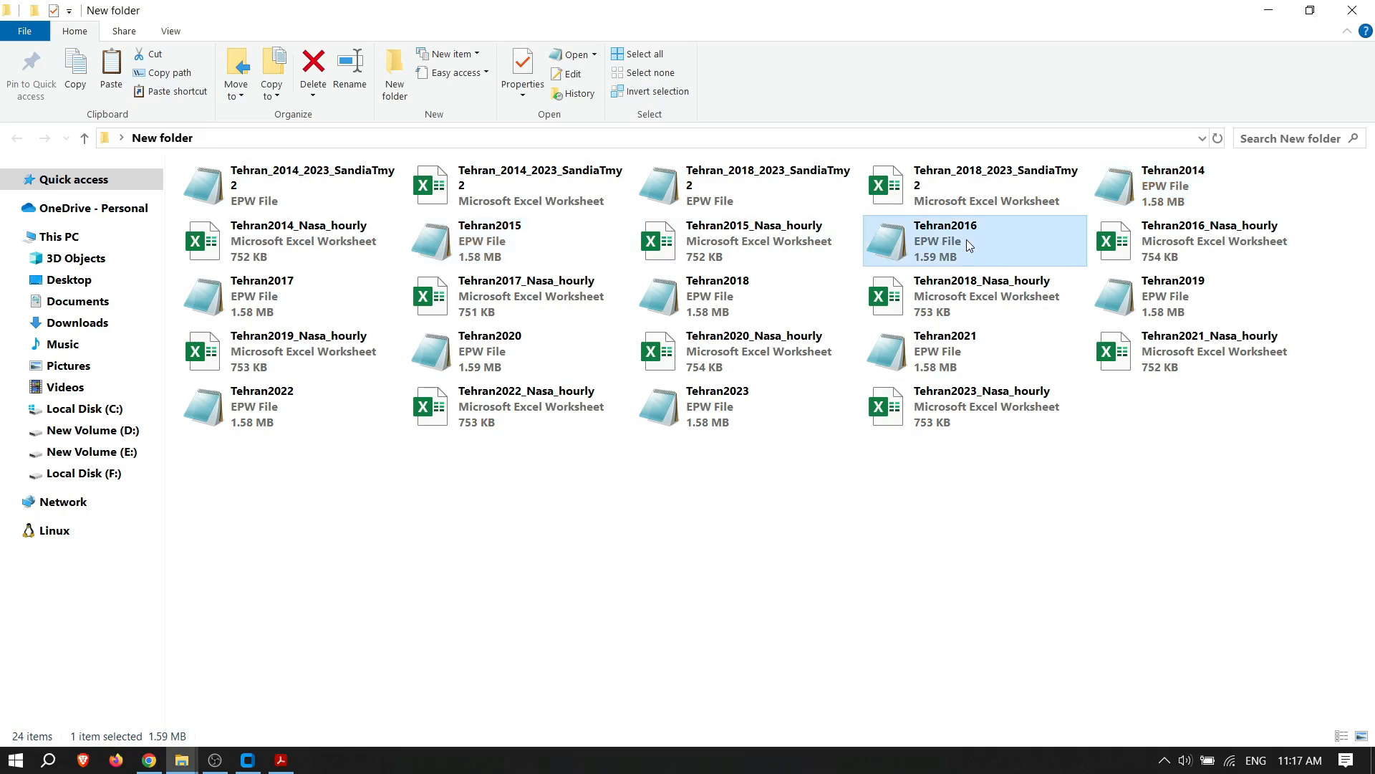
pyautogui.click(720, 421)
pyautogui.click(745, 534)
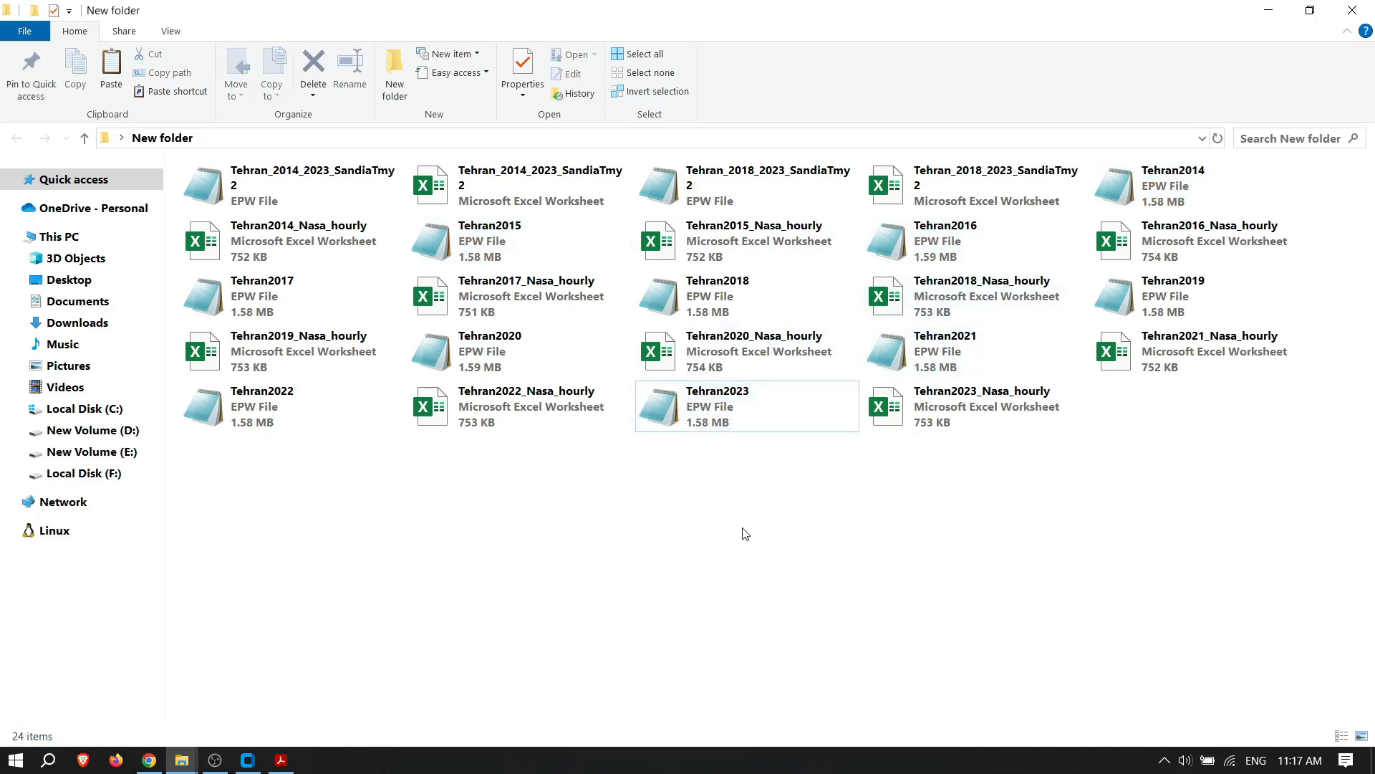
pyautogui.click(299, 178)
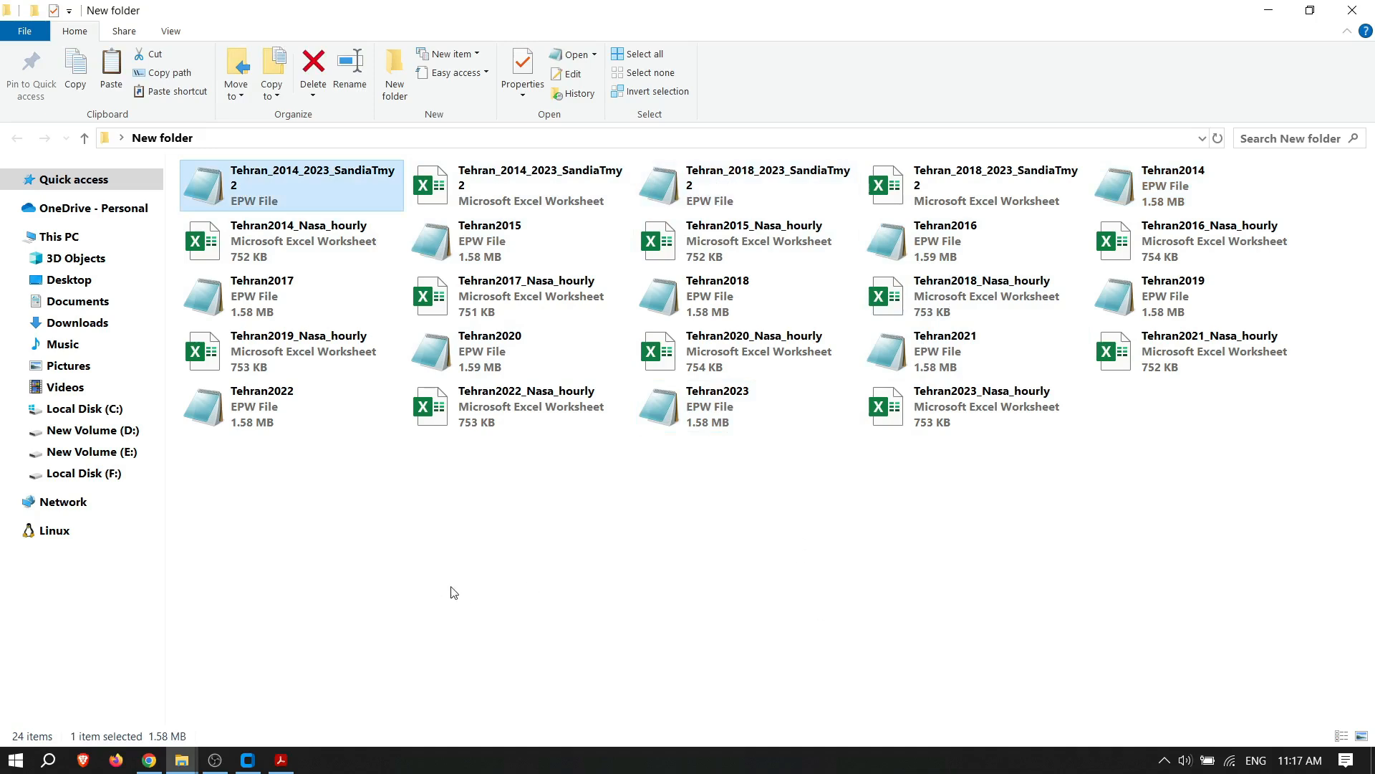
# Step: Launch DView and open the Tehran_2014_2023_SandiaTmy2, Tehran_2018_2023_SandiaTmy2 and Tehran2023 epw files together
pyautogui.press('super')
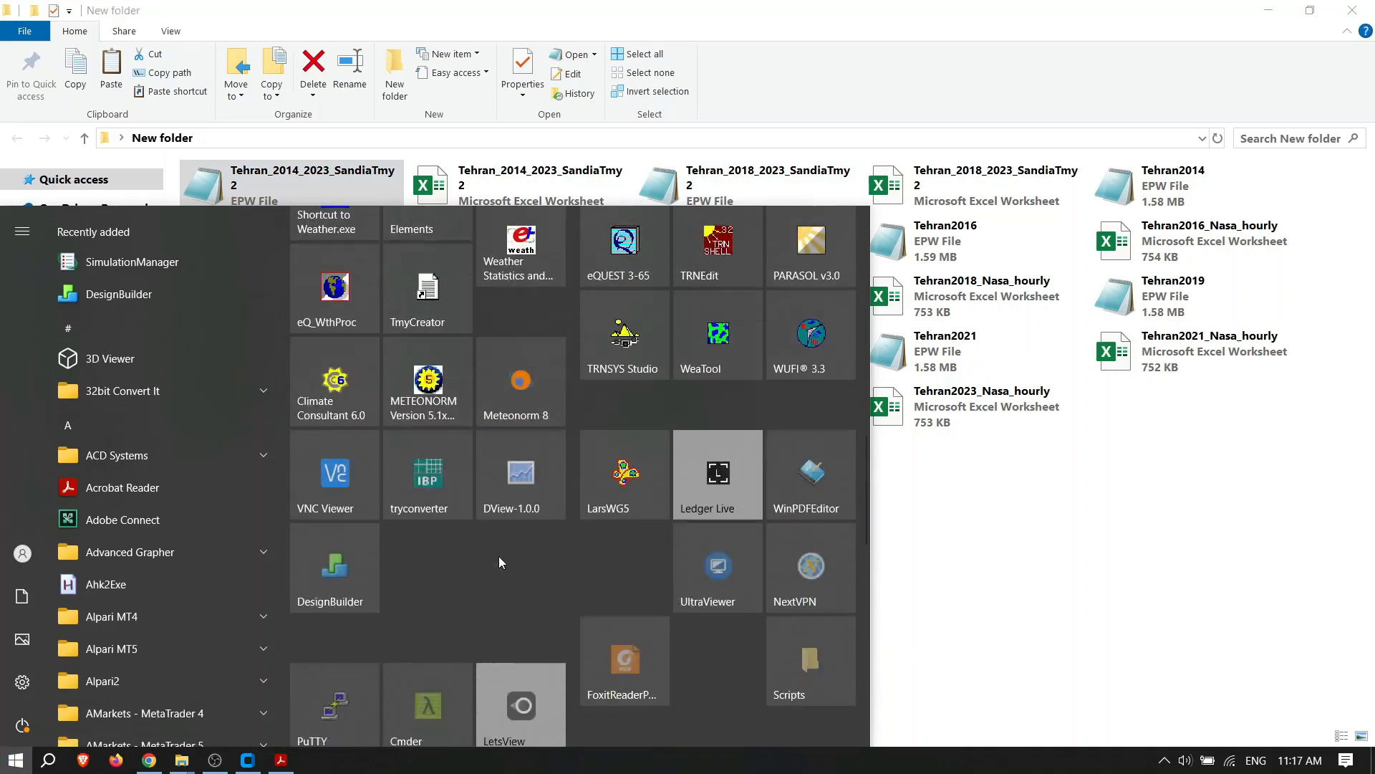
pyautogui.scroll(-3, 499, 557)
pyautogui.click(519, 284)
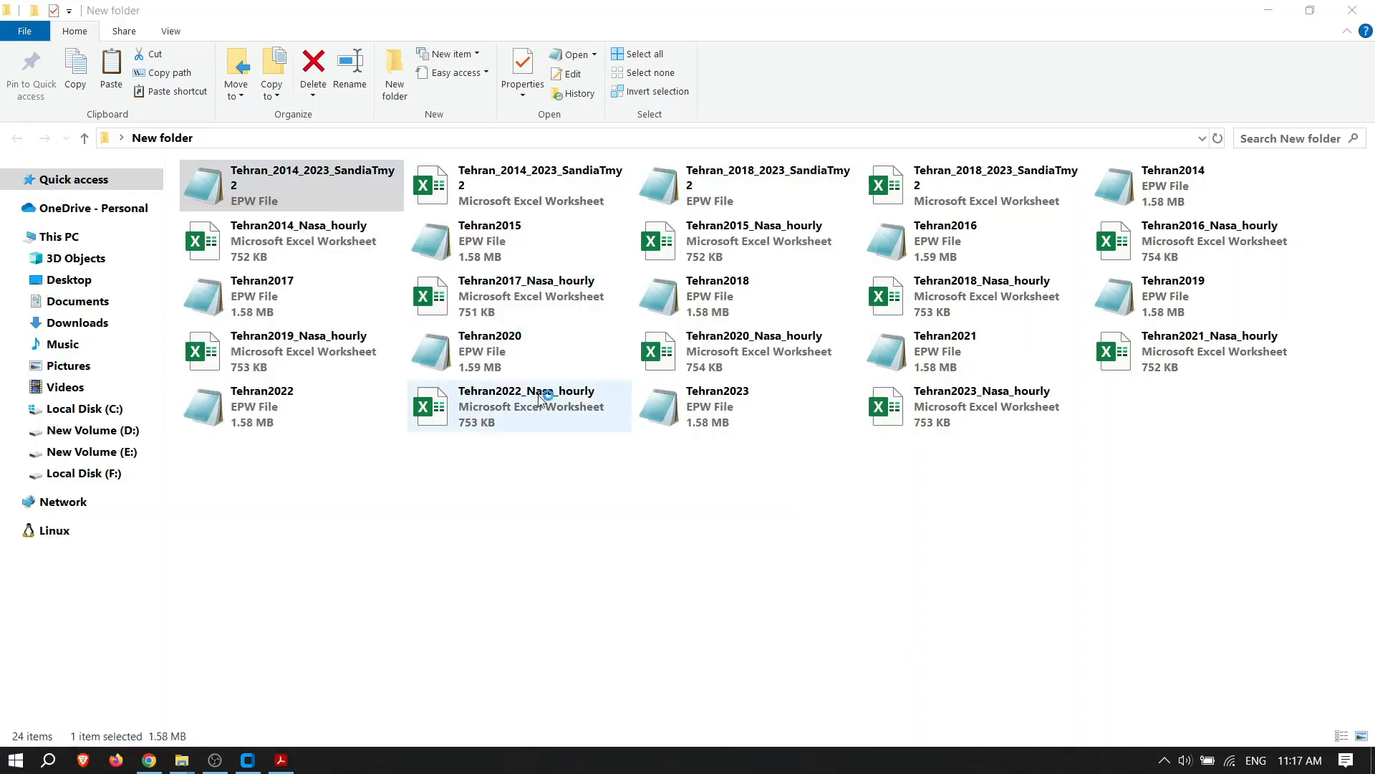
pyautogui.click(14, 31)
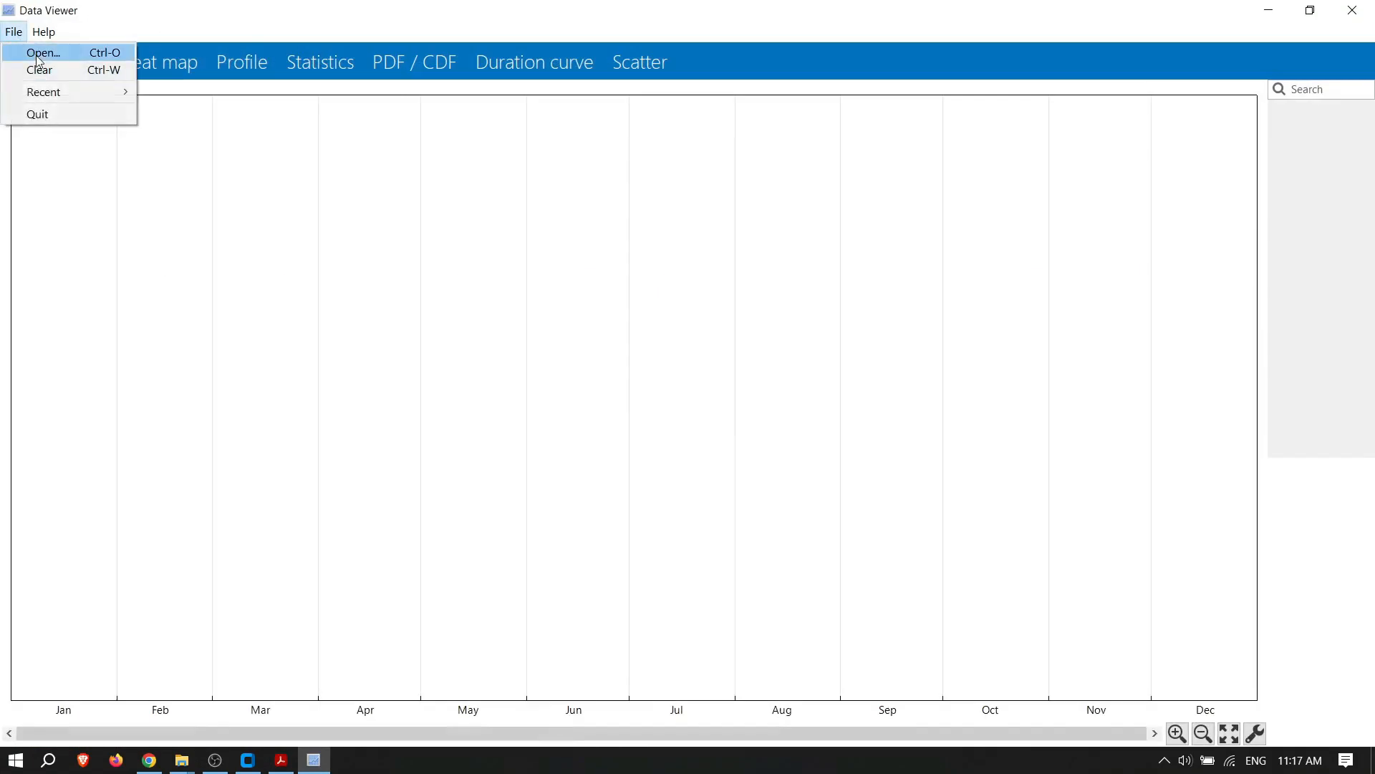
pyautogui.click(38, 57)
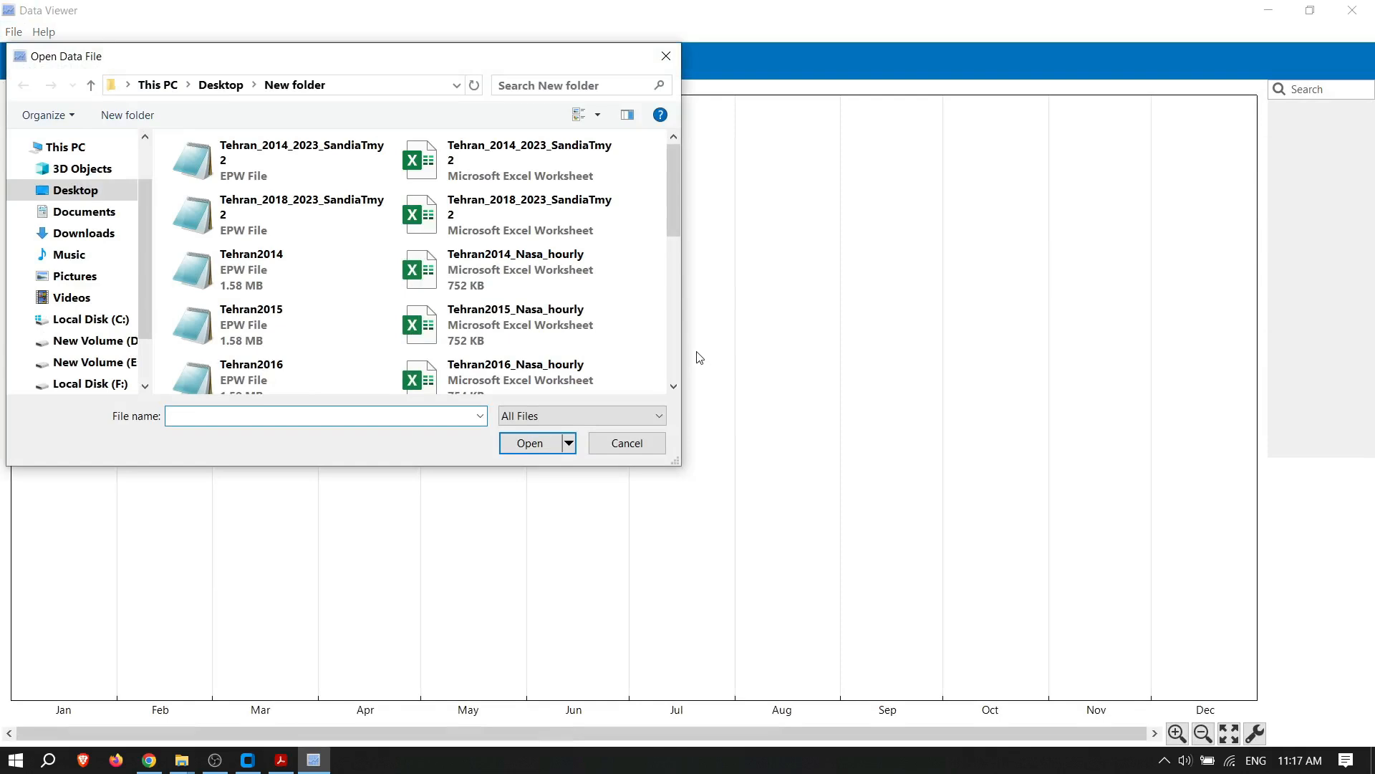
pyautogui.click(292, 160)
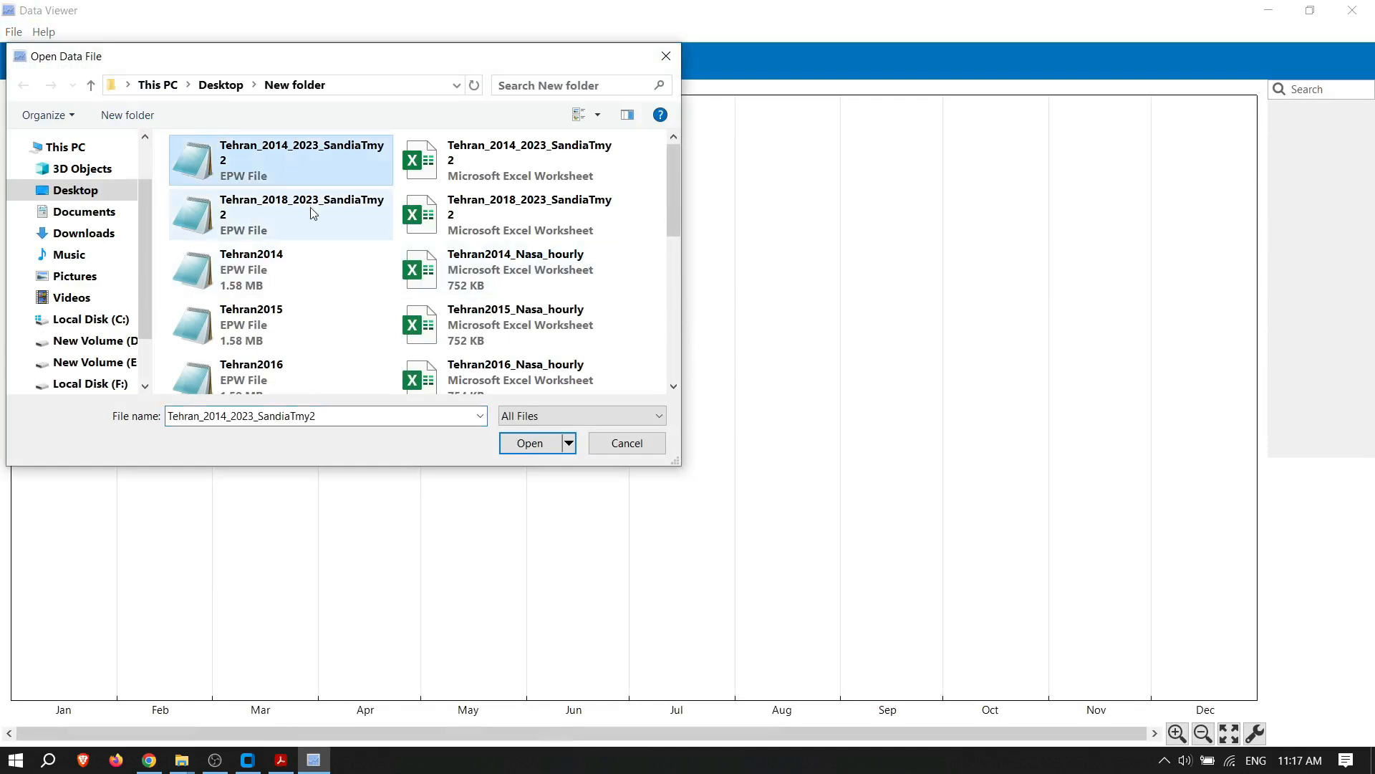
pyautogui.keyDown('ctrl'); pyautogui.click(311, 208); pyautogui.keyUp('ctrl')
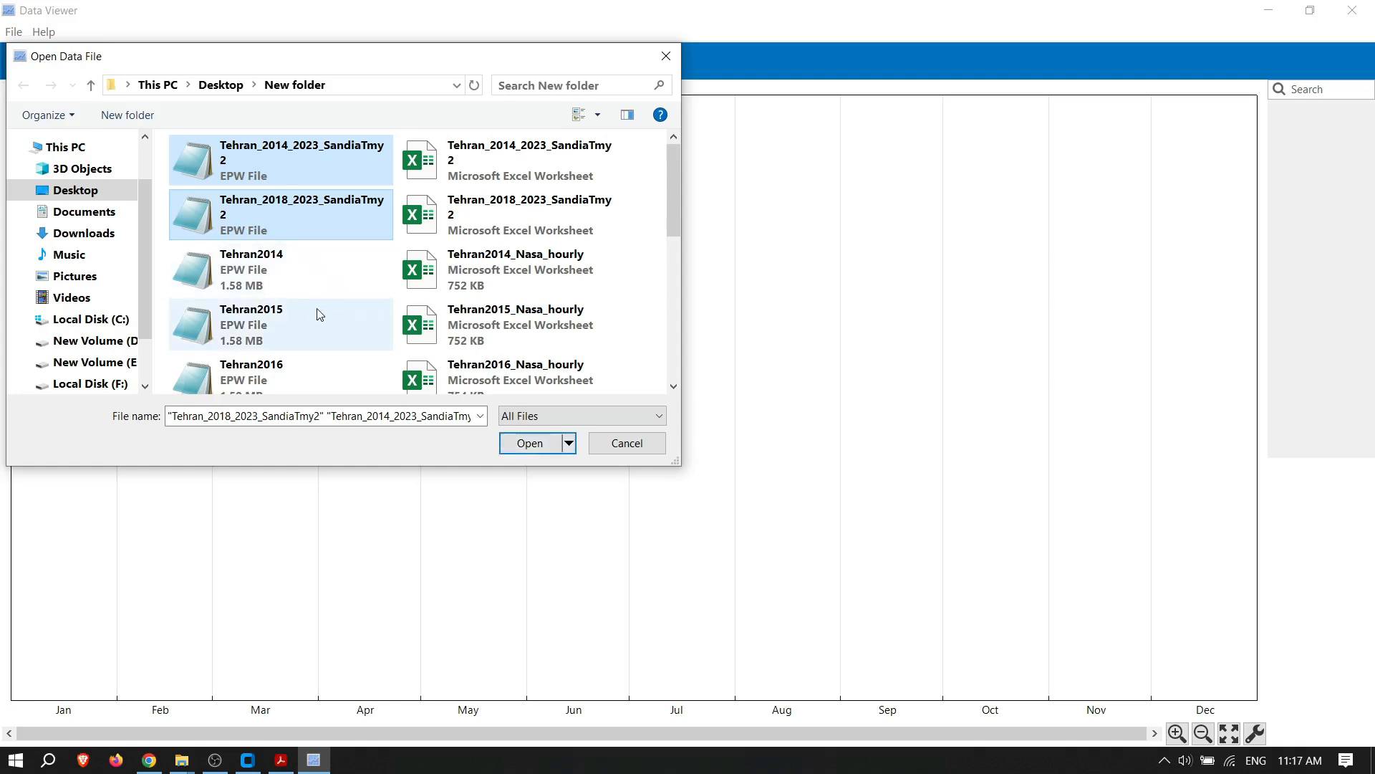
pyautogui.scroll(-5, 315, 313)
pyautogui.keyDown('ctrl'); pyautogui.click(290, 367); pyautogui.keyUp('ctrl')
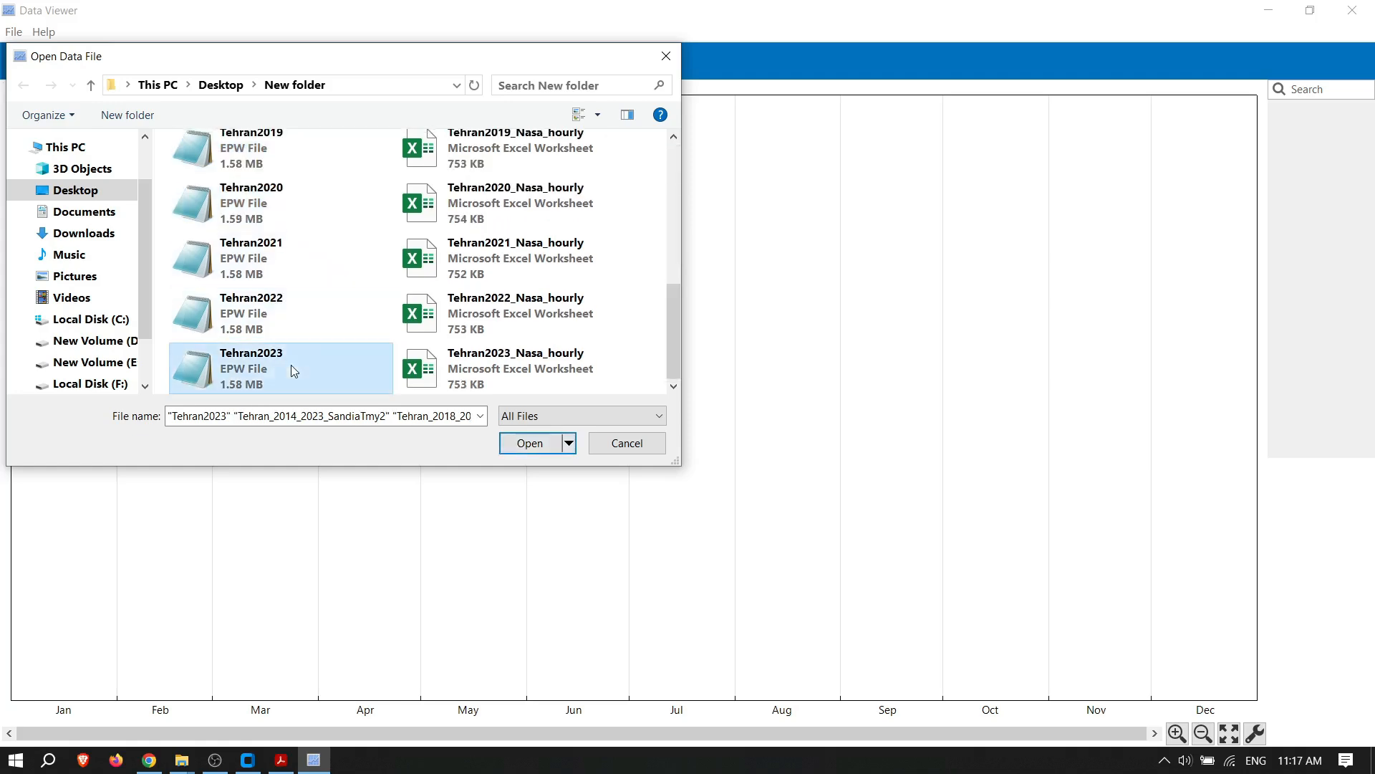
pyautogui.click(530, 443)
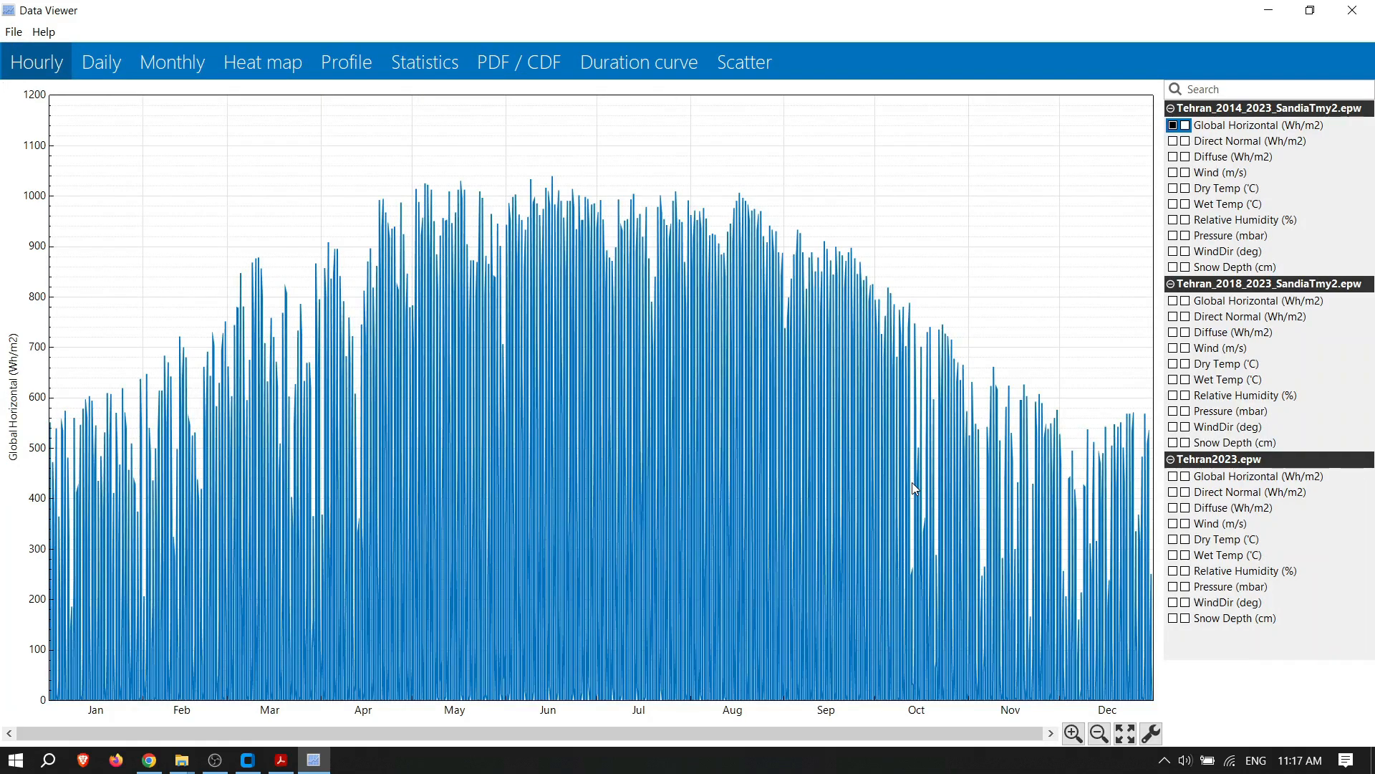
# Step: Compare the monthly Dry Temp profiles of the three epw files with Global Horizontal hidden, and close the viewer
pyautogui.click(345, 64)
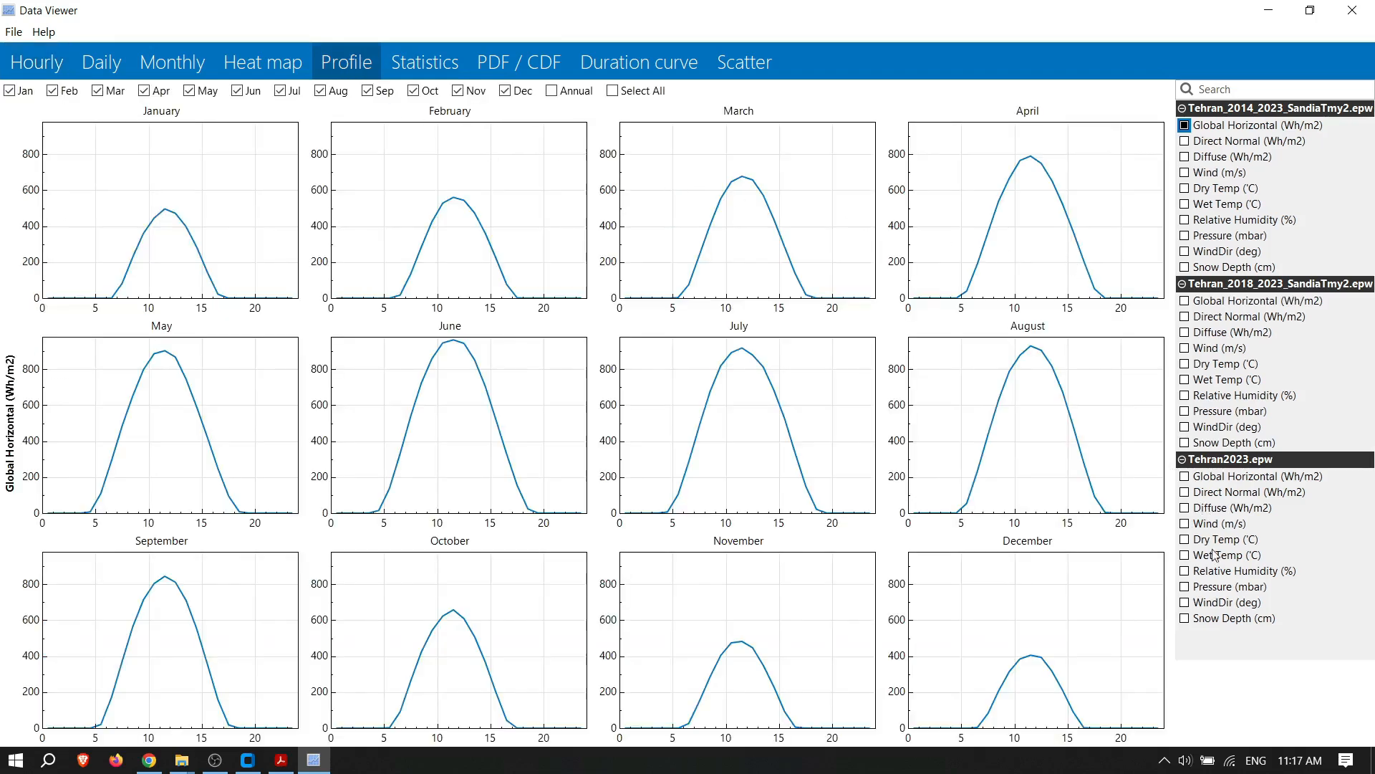
pyautogui.click(1189, 542)
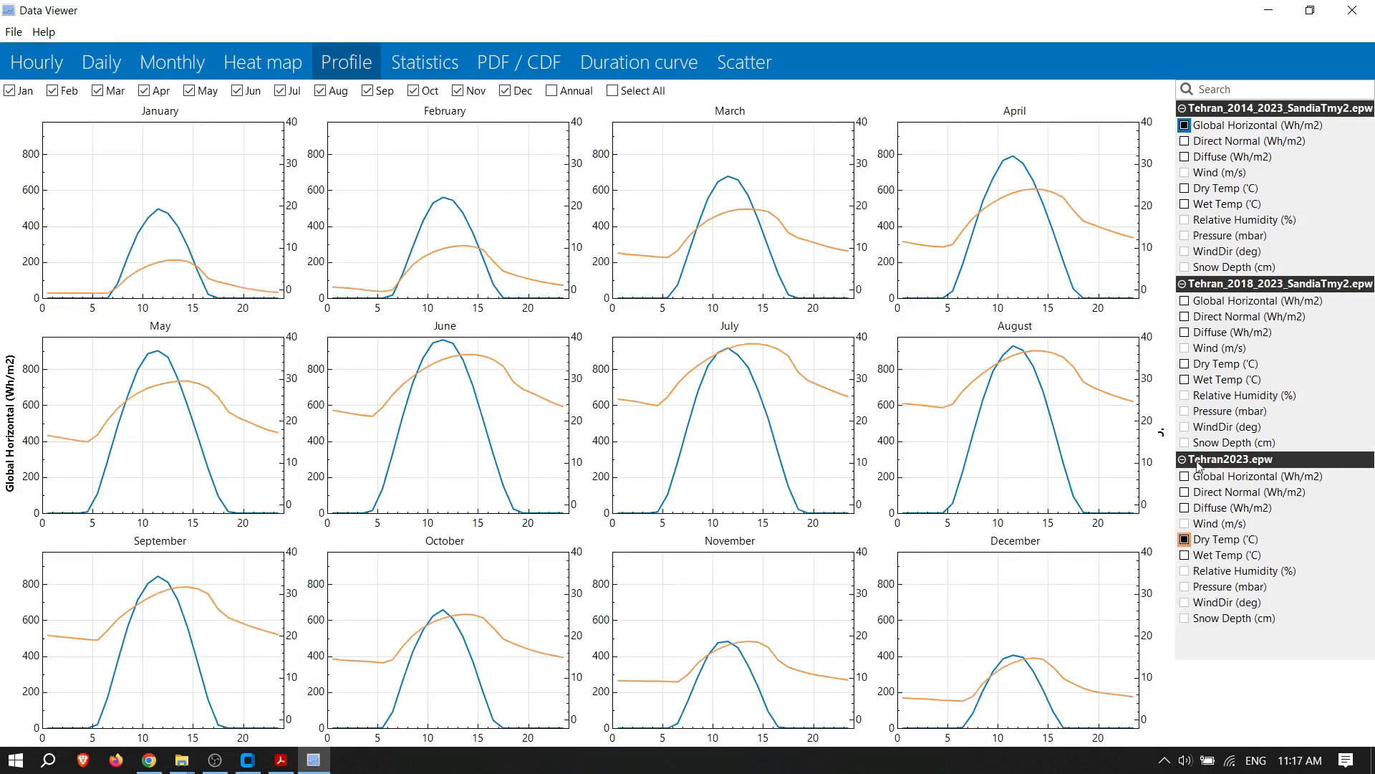
pyautogui.click(1185, 364)
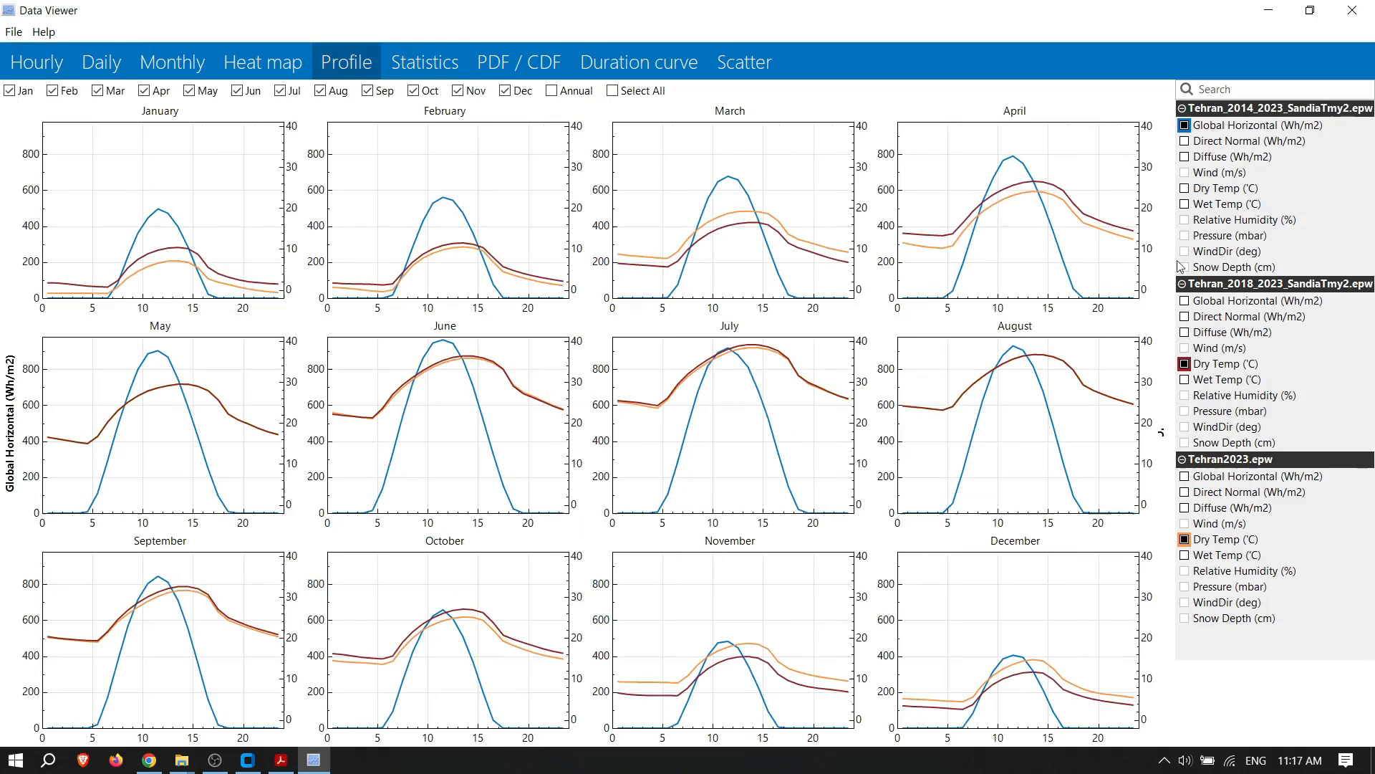
pyautogui.click(1184, 126)
pyautogui.click(1185, 188)
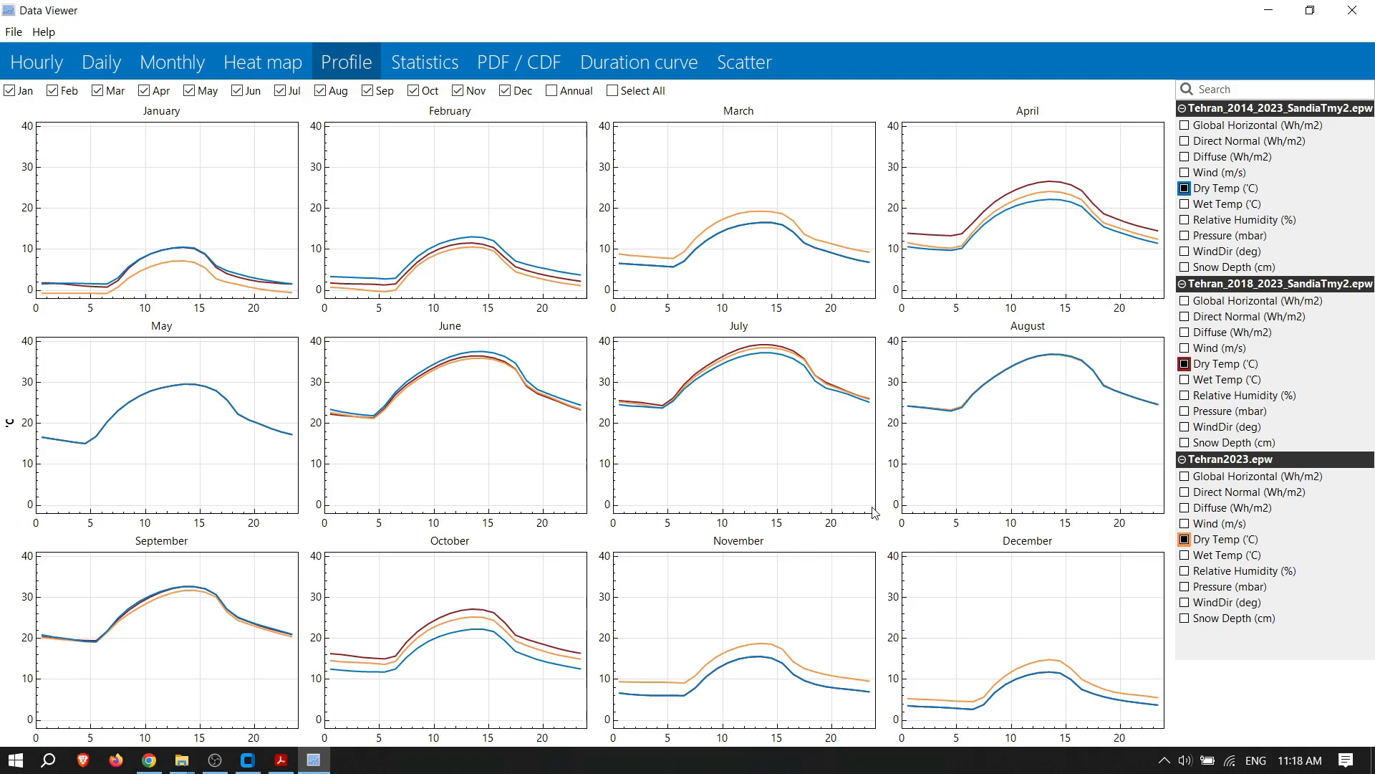
pyautogui.click(1354, 10)
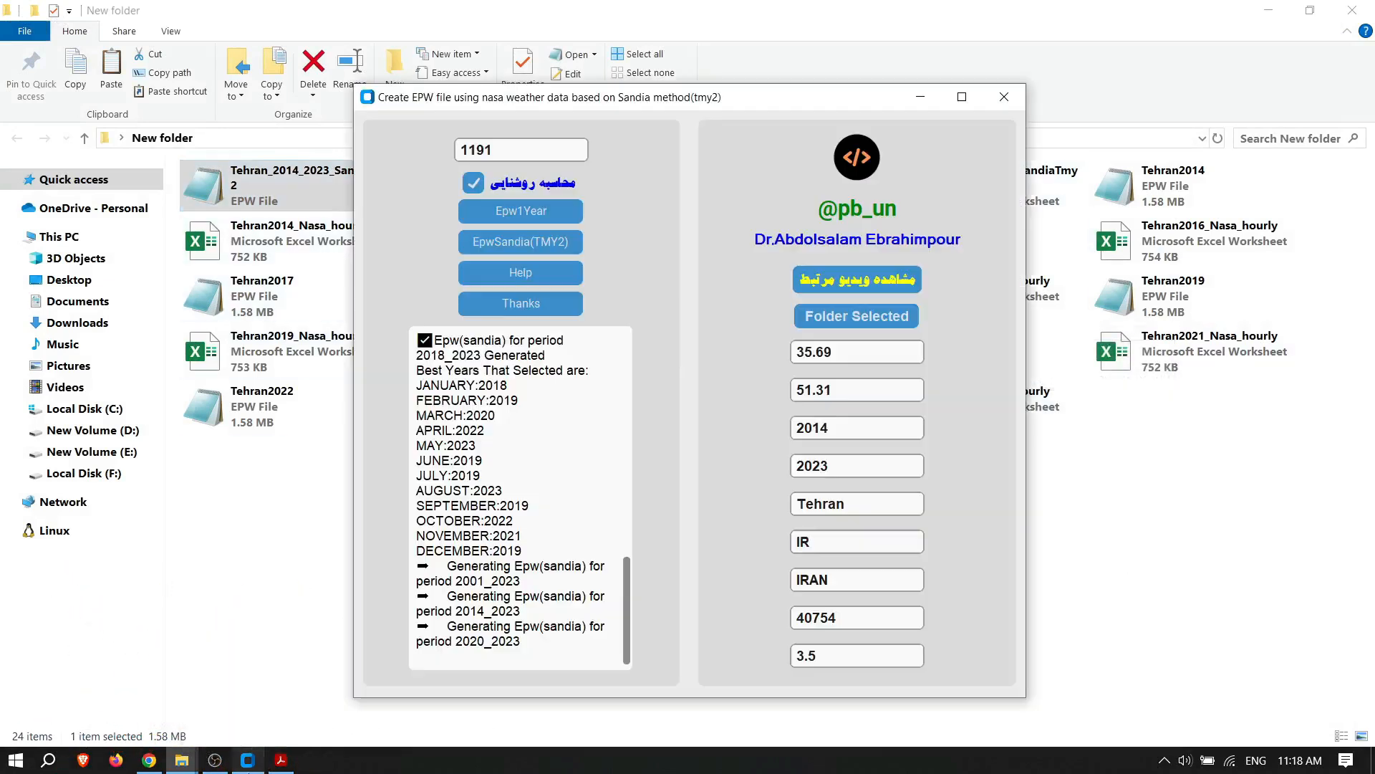
pyautogui.click(247, 759)
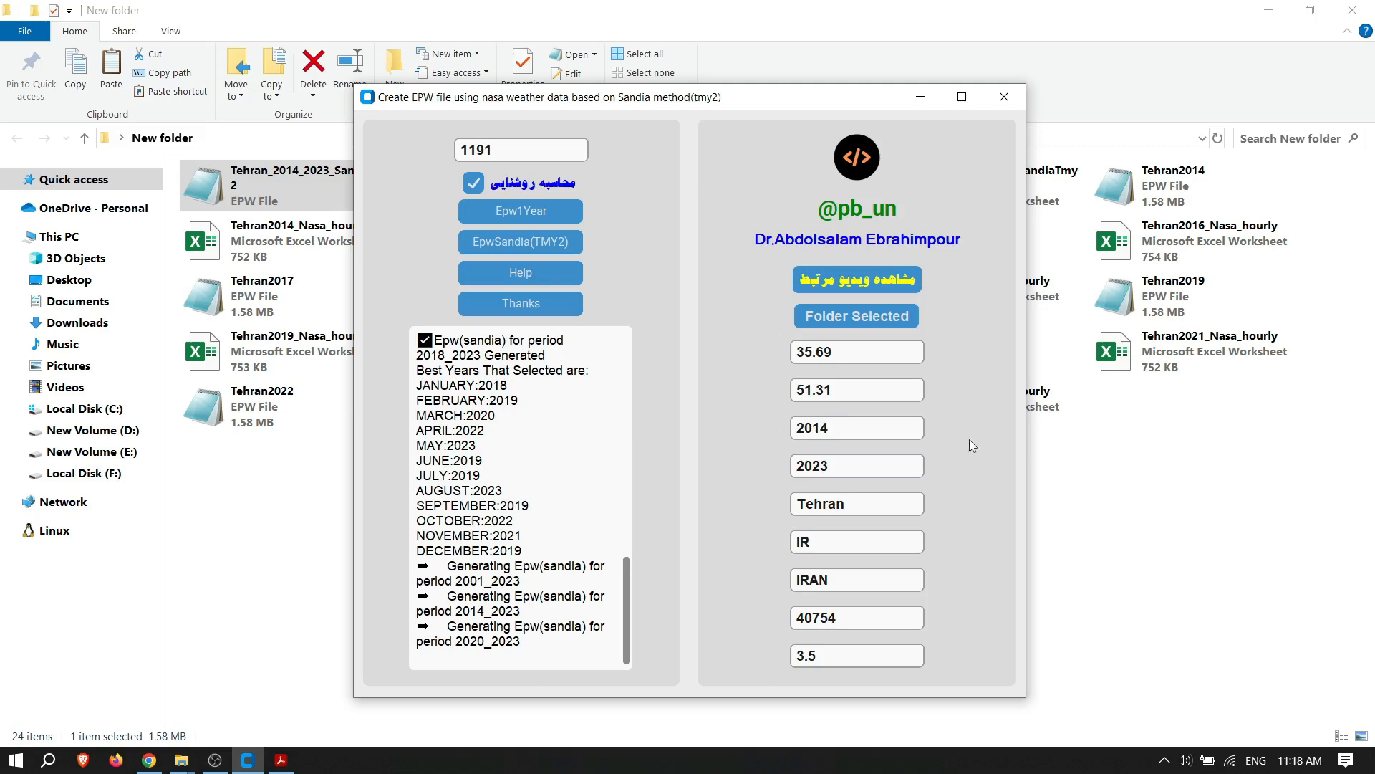
pyautogui.click(1135, 495)
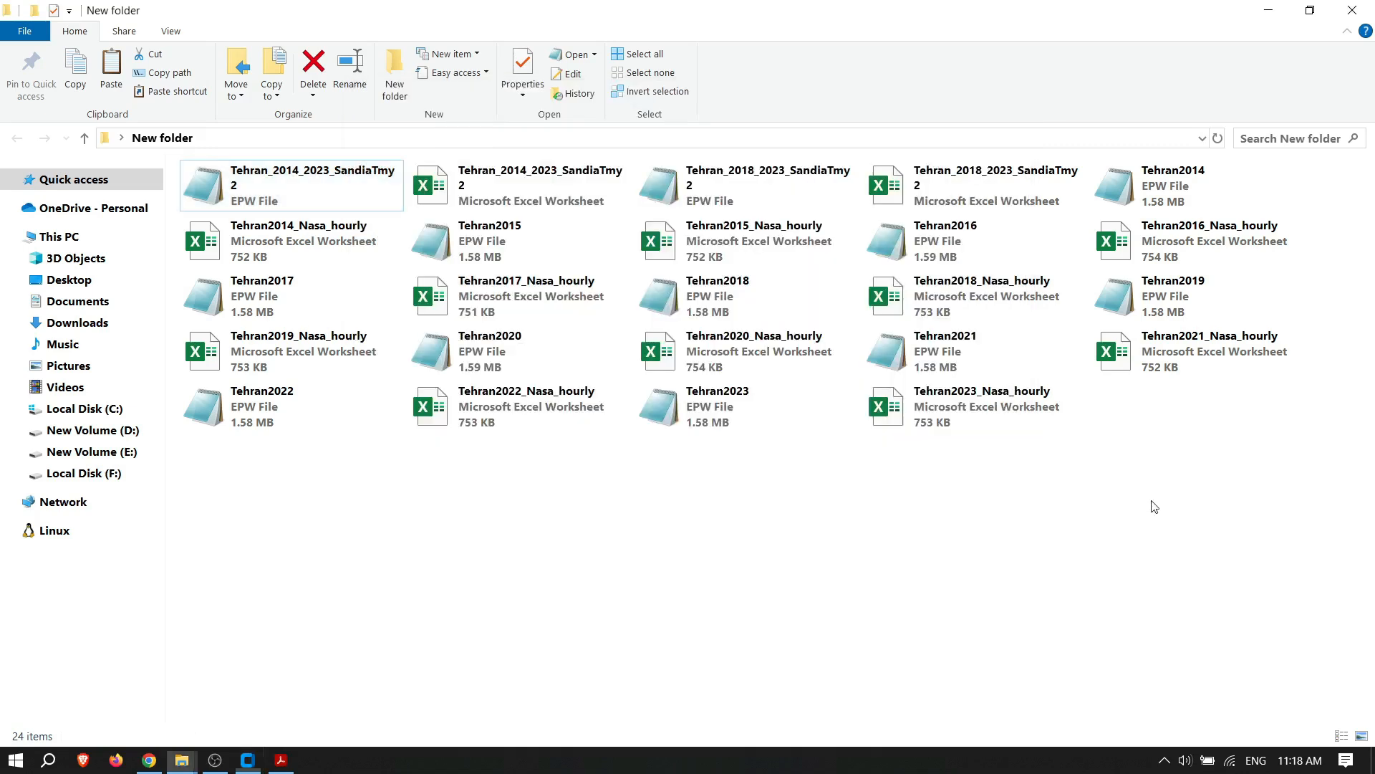
# Step: Open the generator's help and read the usage notes, including the tip about generating epw for year 1900
pyautogui.click(247, 759)
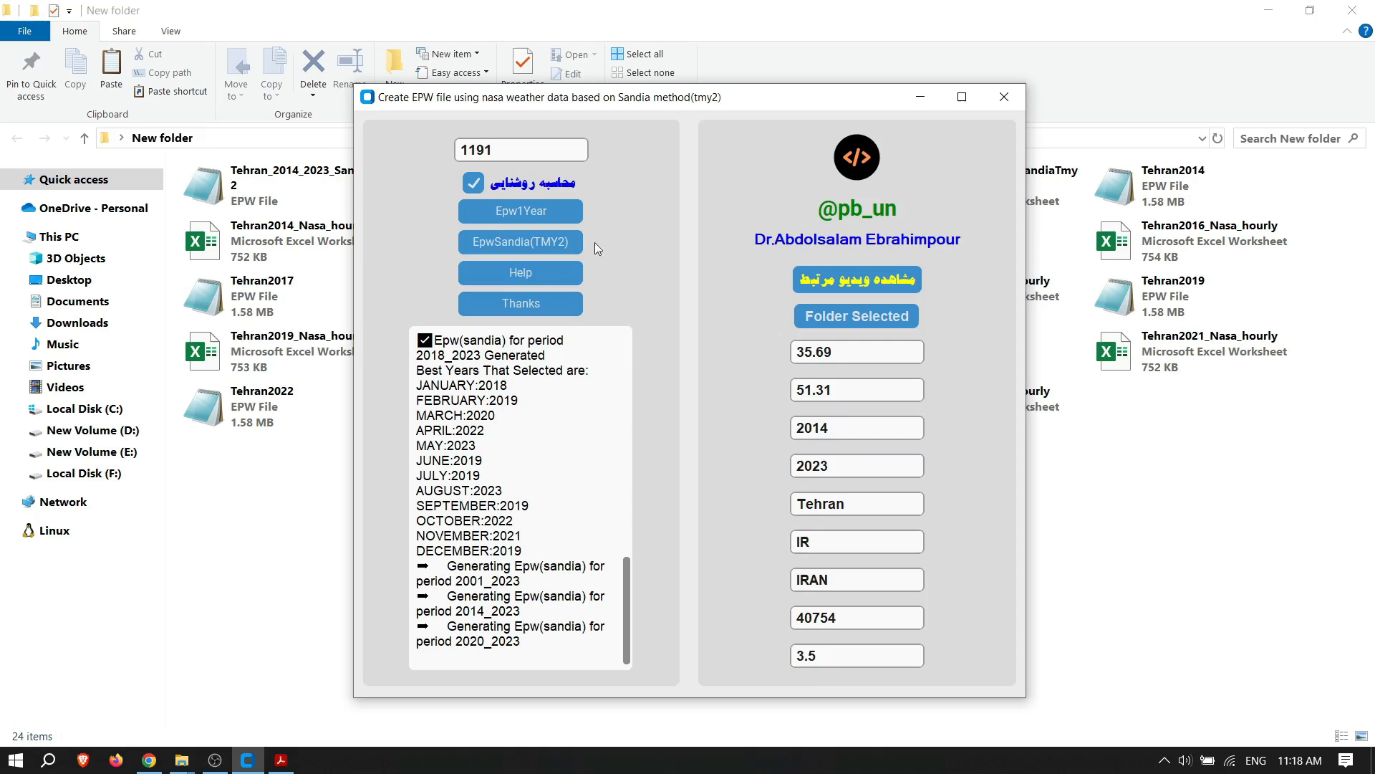
pyautogui.click(520, 276)
pyautogui.click(528, 151)
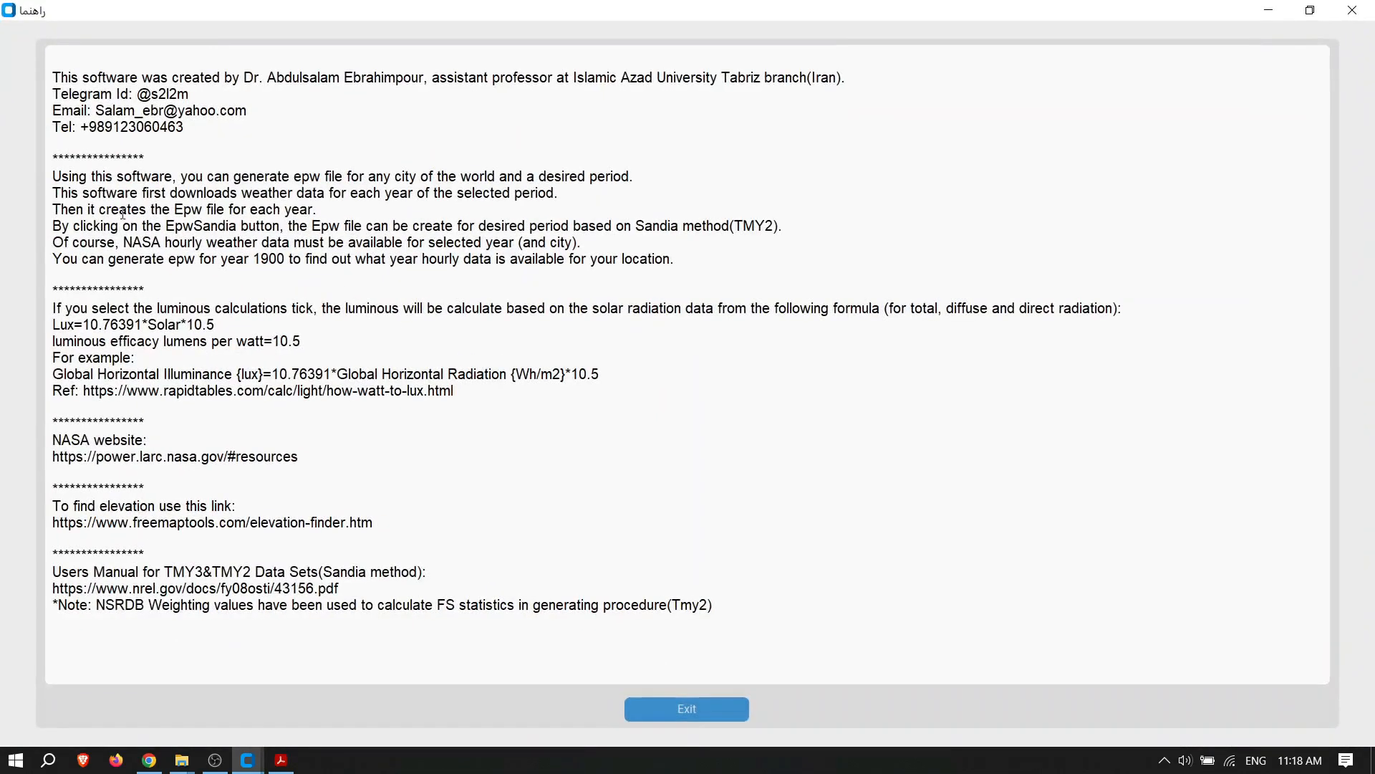
pyautogui.moveTo(139, 77); pyautogui.dragTo(276, 126)
pyautogui.click(209, 111)
pyautogui.moveTo(55, 175); pyautogui.dragTo(434, 274)
pyautogui.click(575, 259)
pyautogui.moveTo(254, 260); pyautogui.dragTo(714, 259)
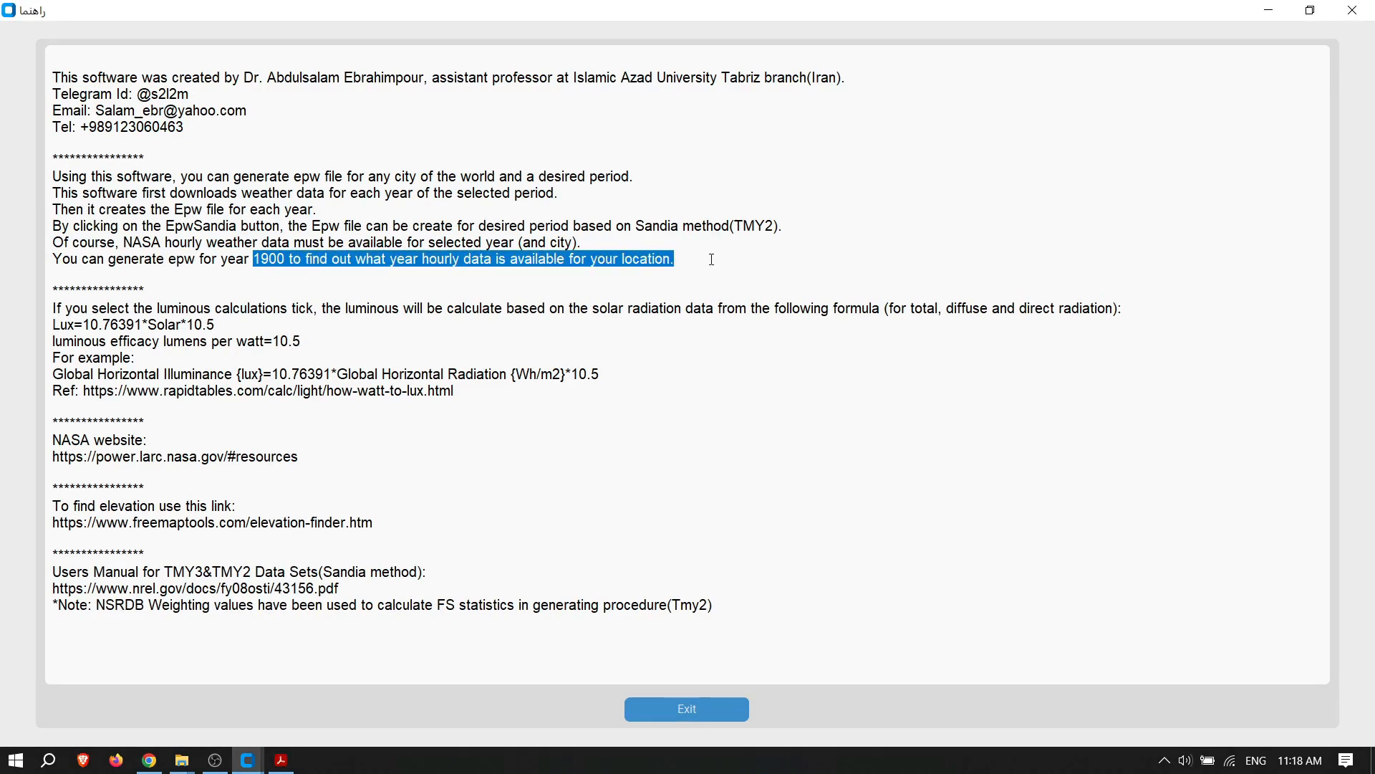
# Step: Read the help's luminous calculation formulas and the NASA website link
pyautogui.click(677, 270)
pyautogui.moveTo(57, 308); pyautogui.dragTo(501, 399)
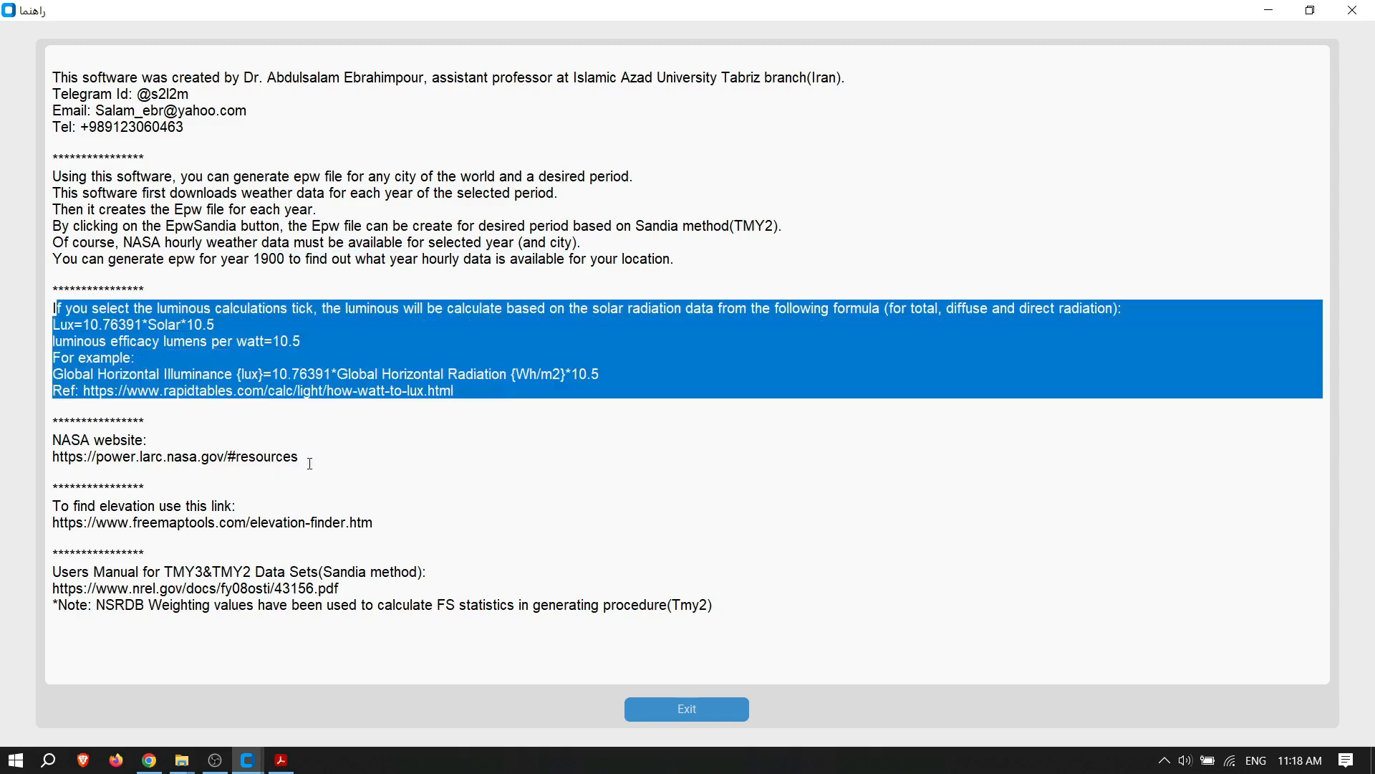
pyautogui.moveTo(298, 459); pyautogui.dragTo(50, 461)
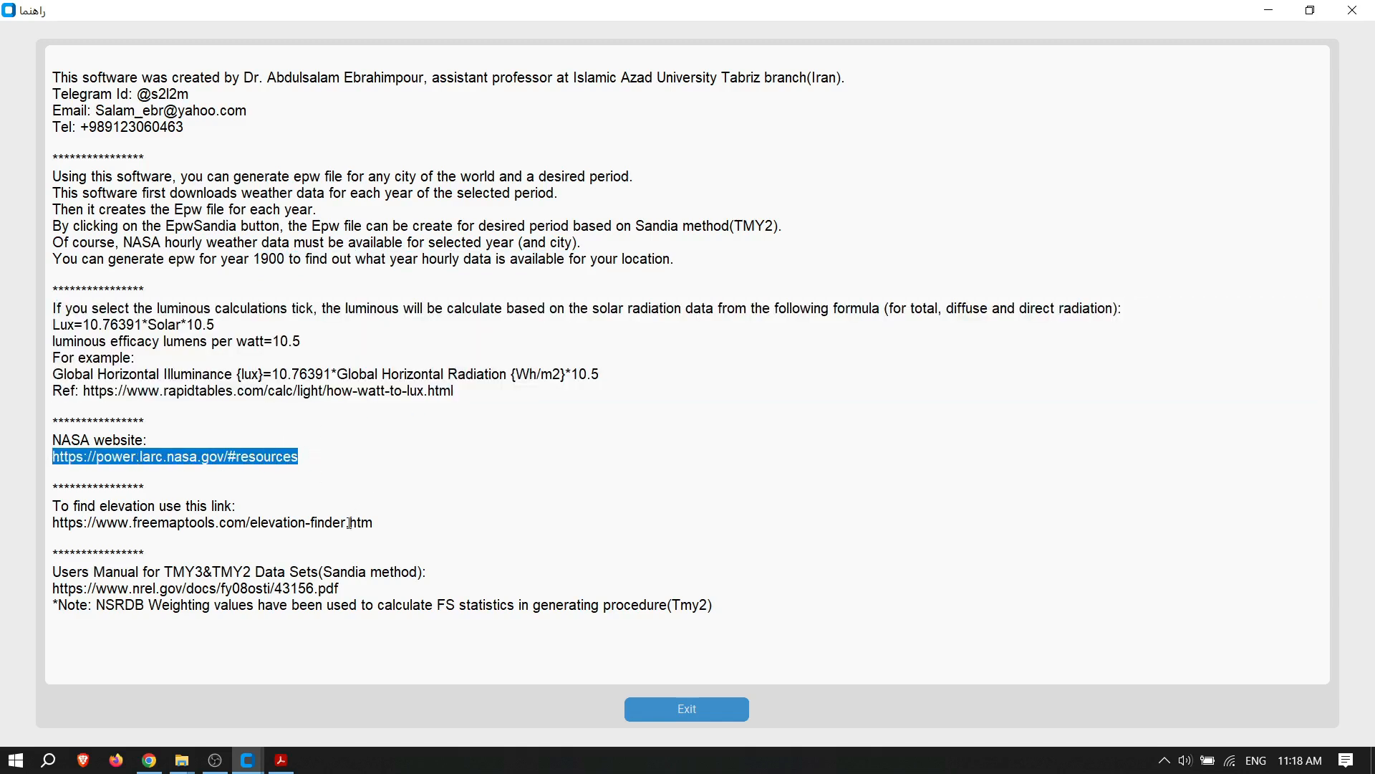
# Step: Copy the elevation-finder link from the help and open the page in a new Chrome tab
pyautogui.moveTo(375, 522); pyautogui.dragTo(38, 523)
pyautogui.hotkey('ctrl', 'c')
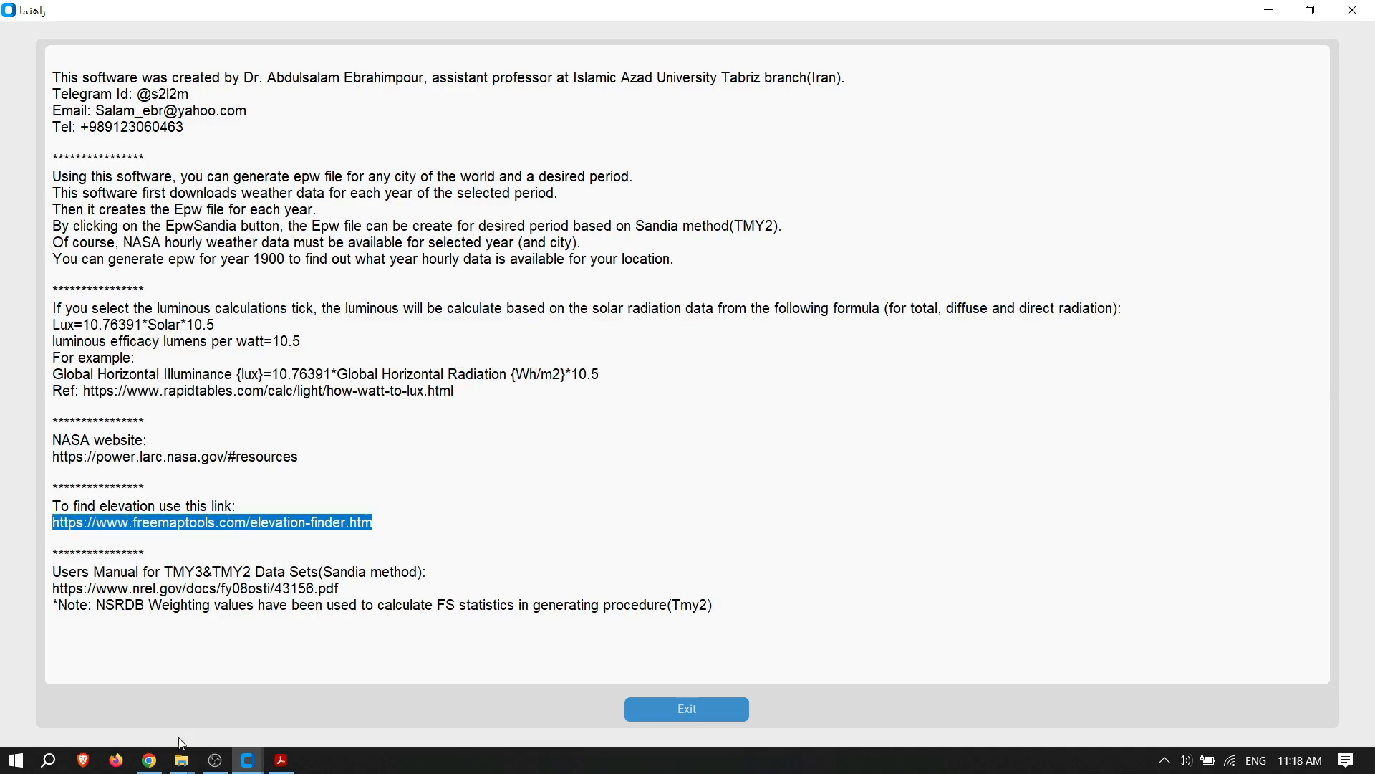
pyautogui.click(149, 760)
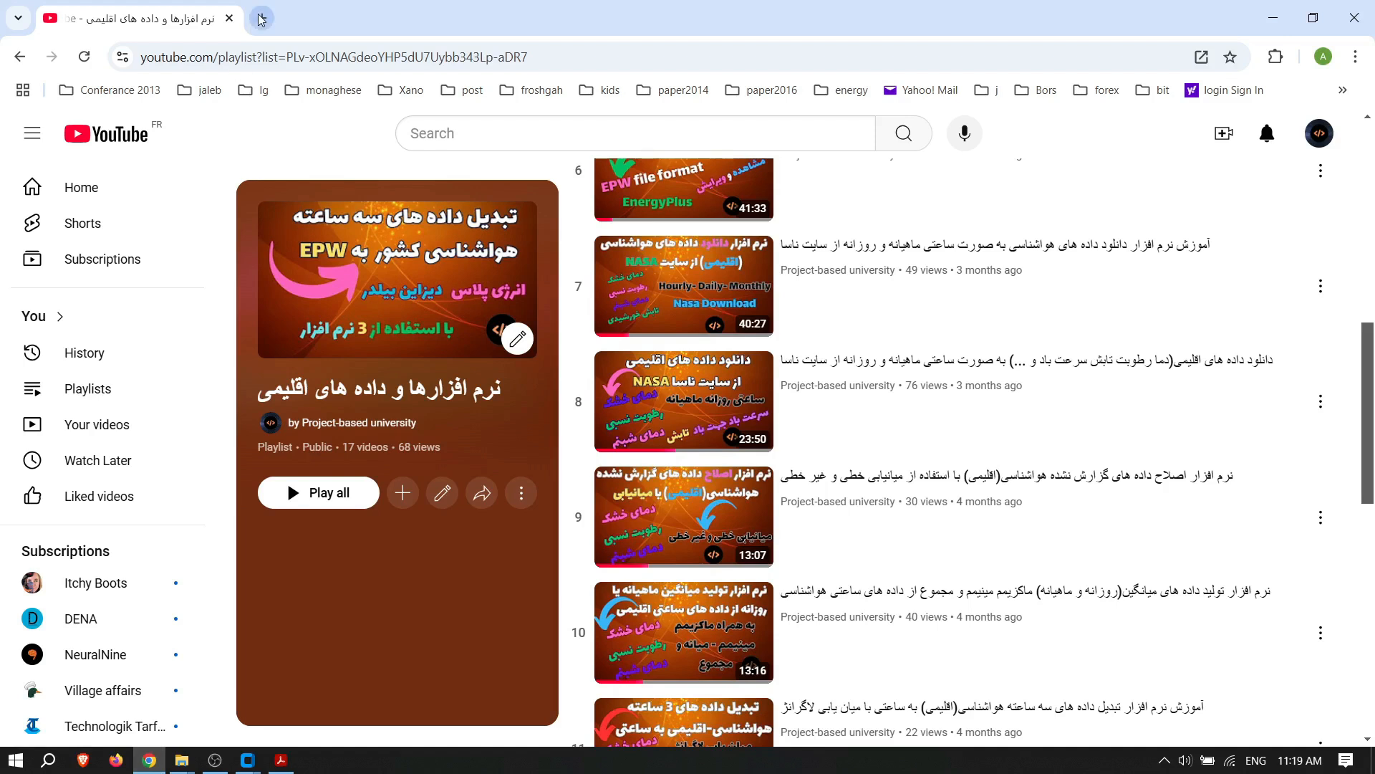
pyautogui.click(261, 18)
pyautogui.hotkey('ctrl', 'v')
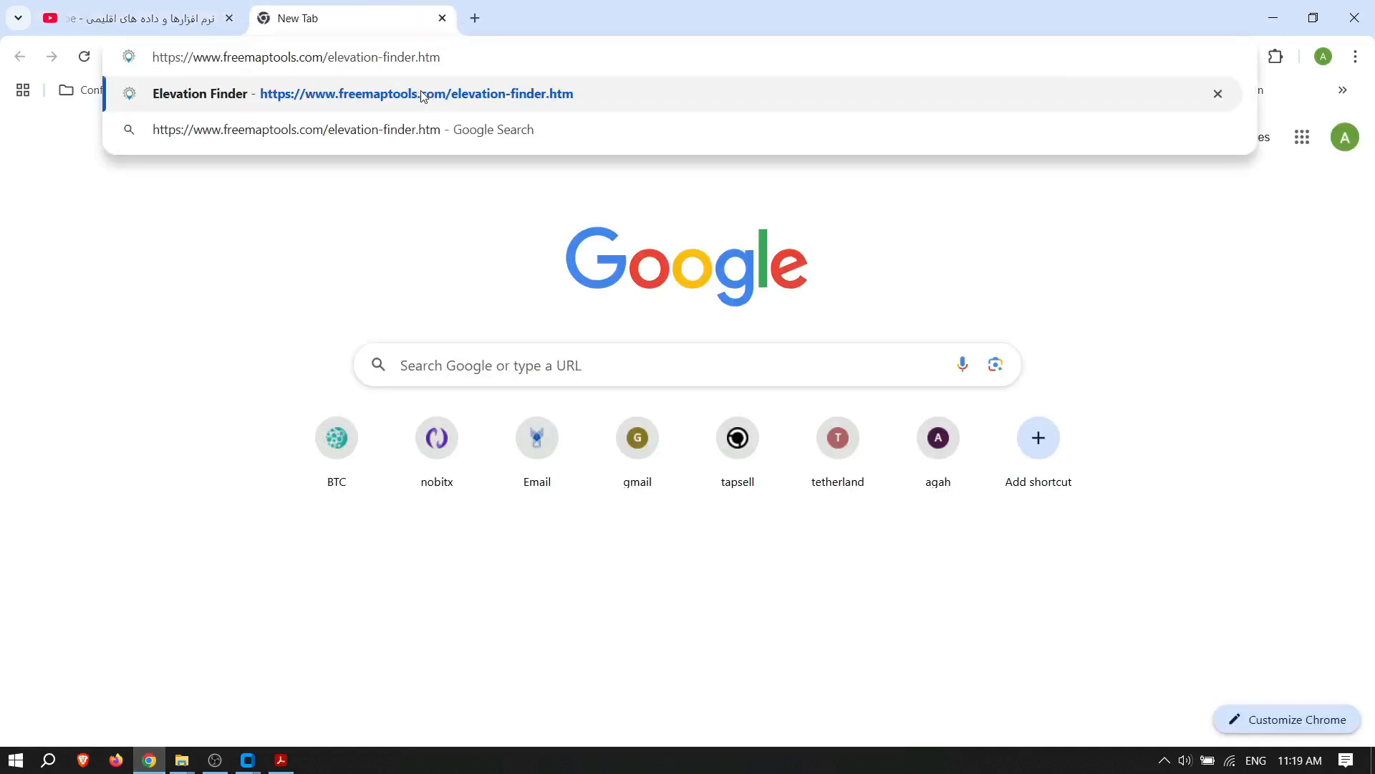
pyautogui.click(423, 95)
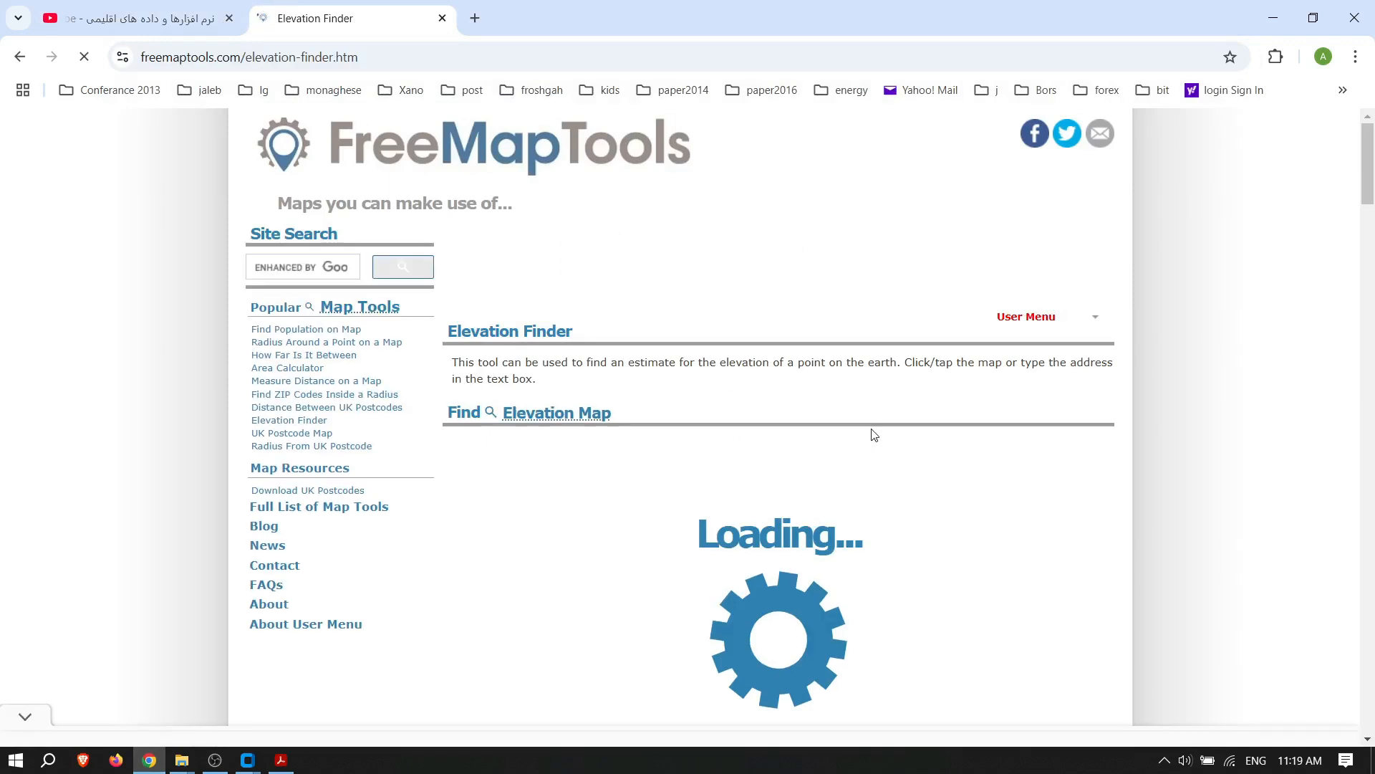
# Step: Set the elevation finder's location search type to Latitude, Longtitude
pyautogui.scroll(-5, 874, 434)
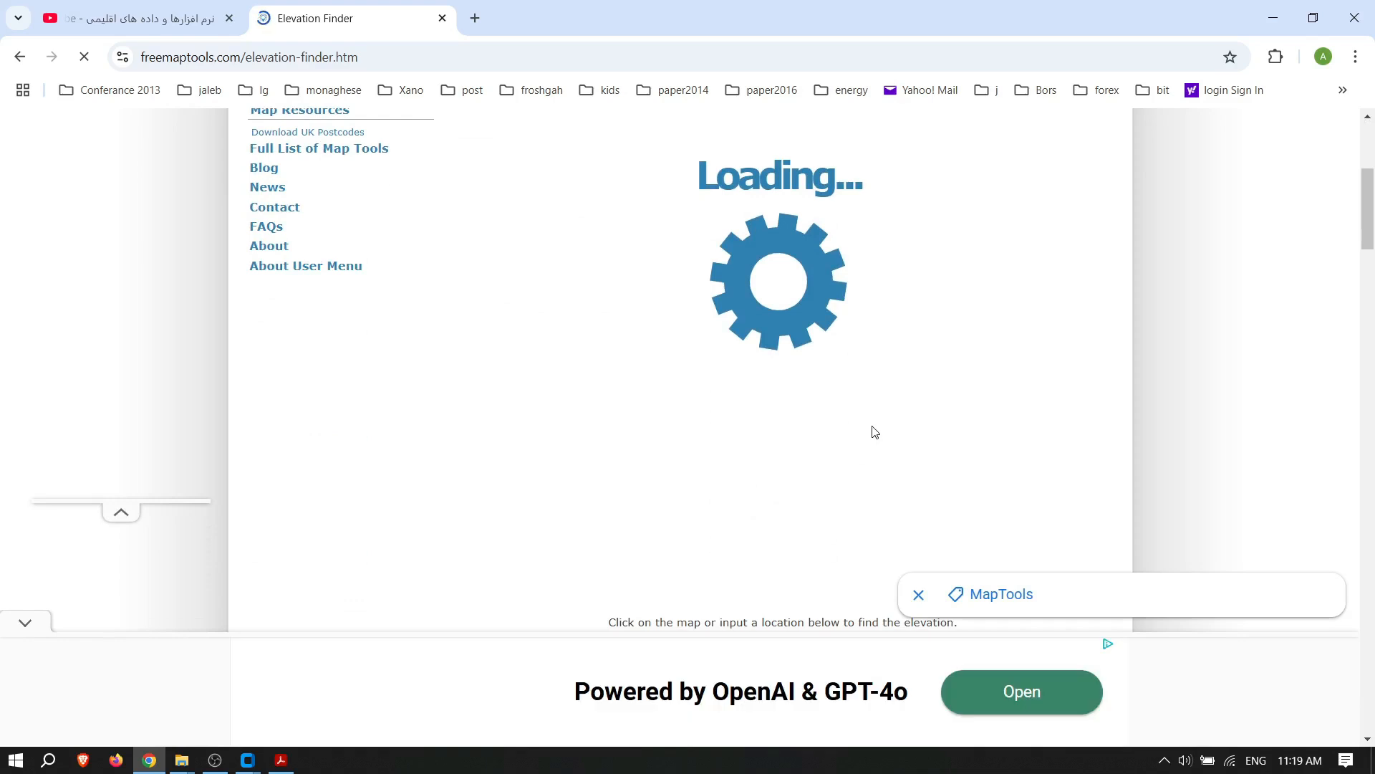
pyautogui.scroll(-1, 873, 433)
pyautogui.scroll(-3, 873, 432)
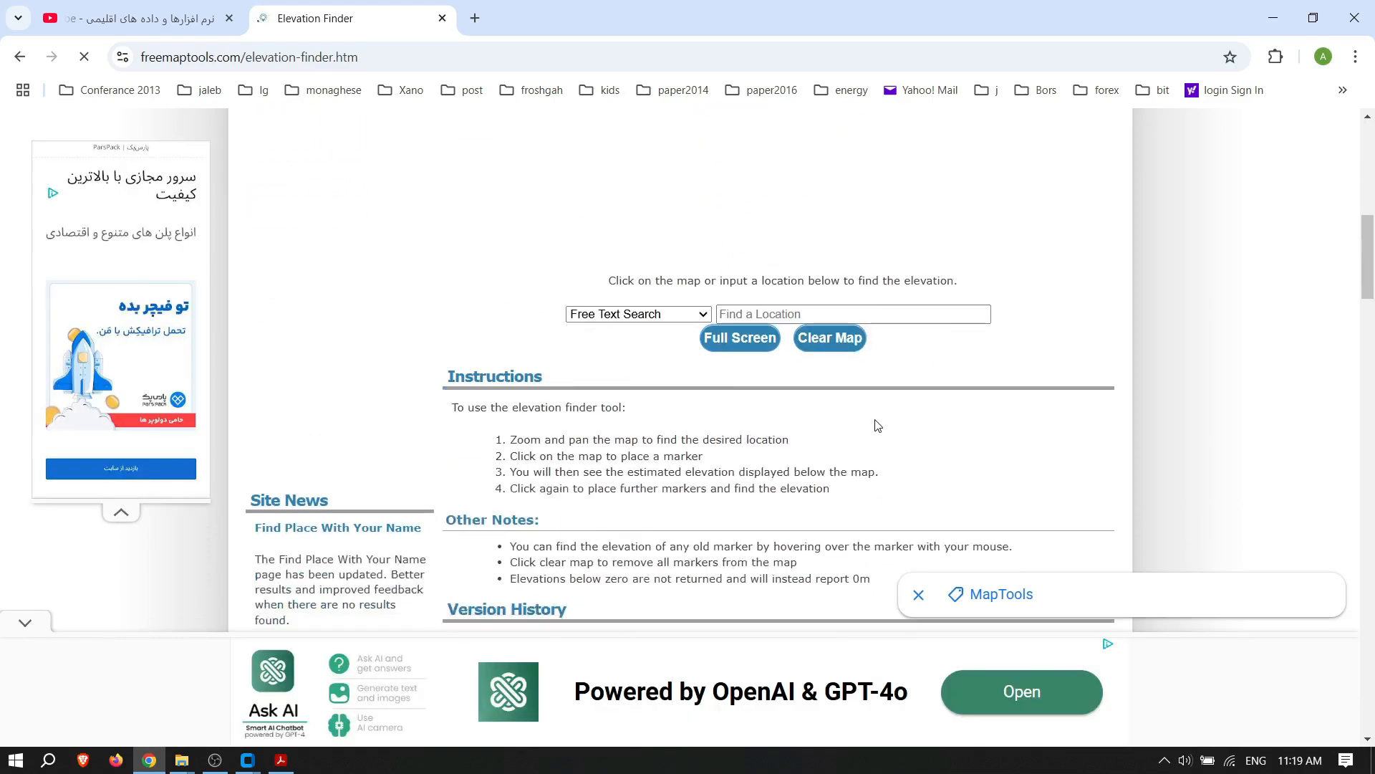
pyautogui.click(699, 298)
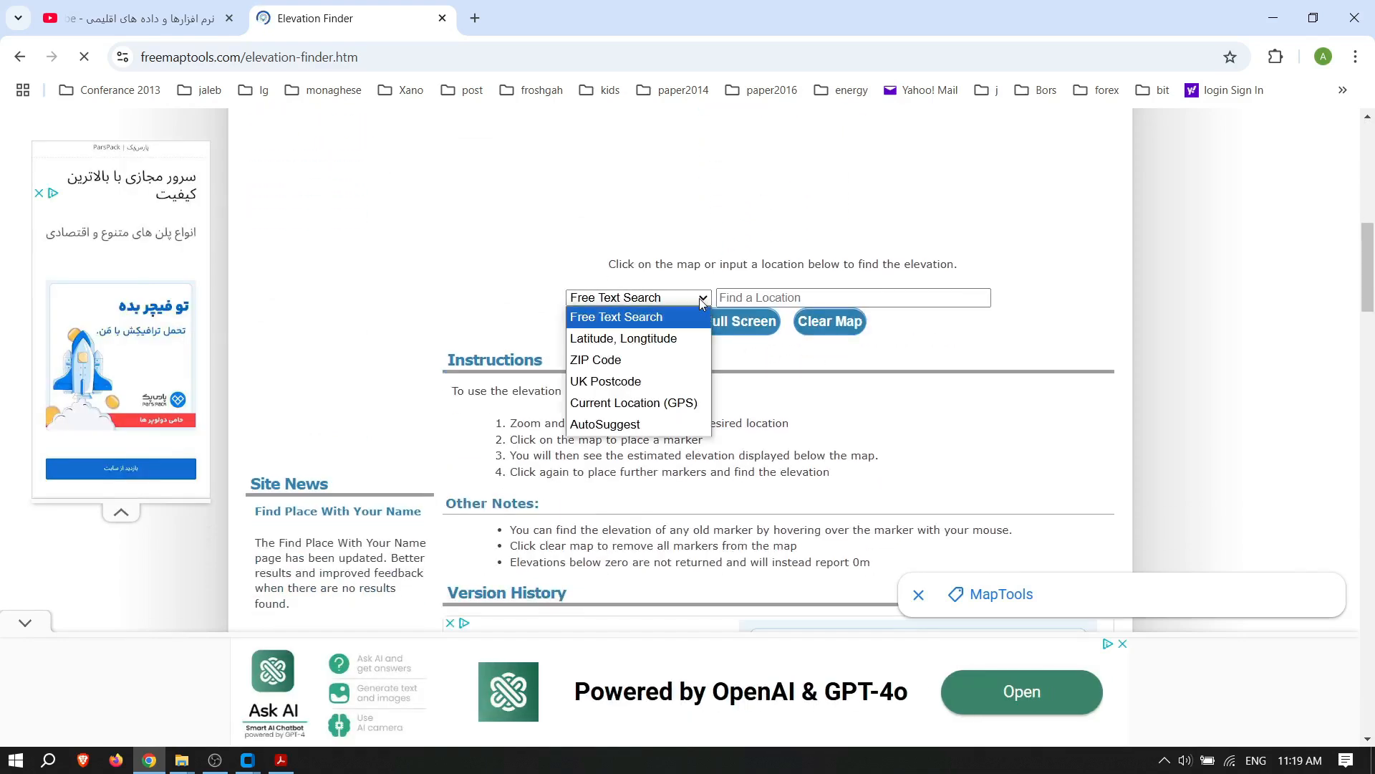
pyautogui.click(632, 339)
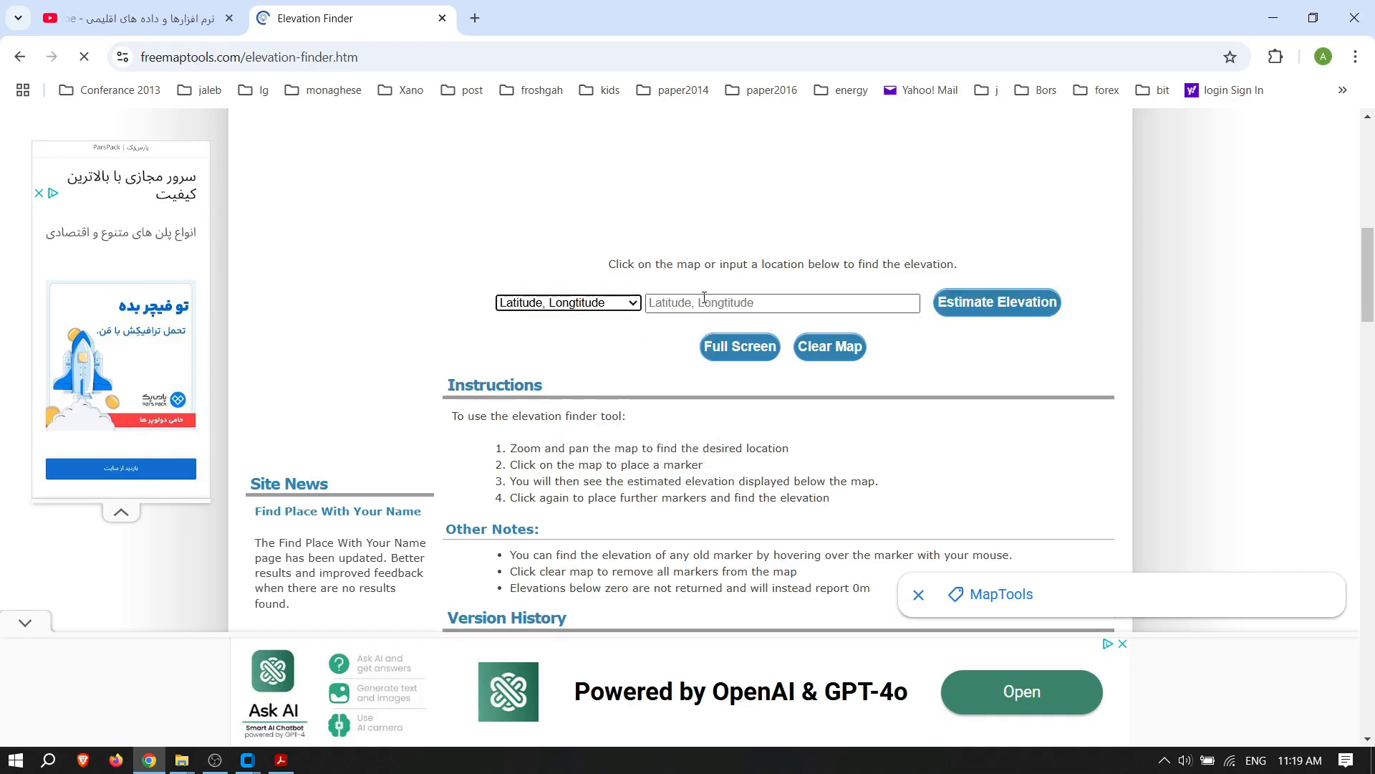
# Step: Request the elevation of a point near Isfahan in Iran directly on the elevation map
pyautogui.scroll(5, 681, 316)
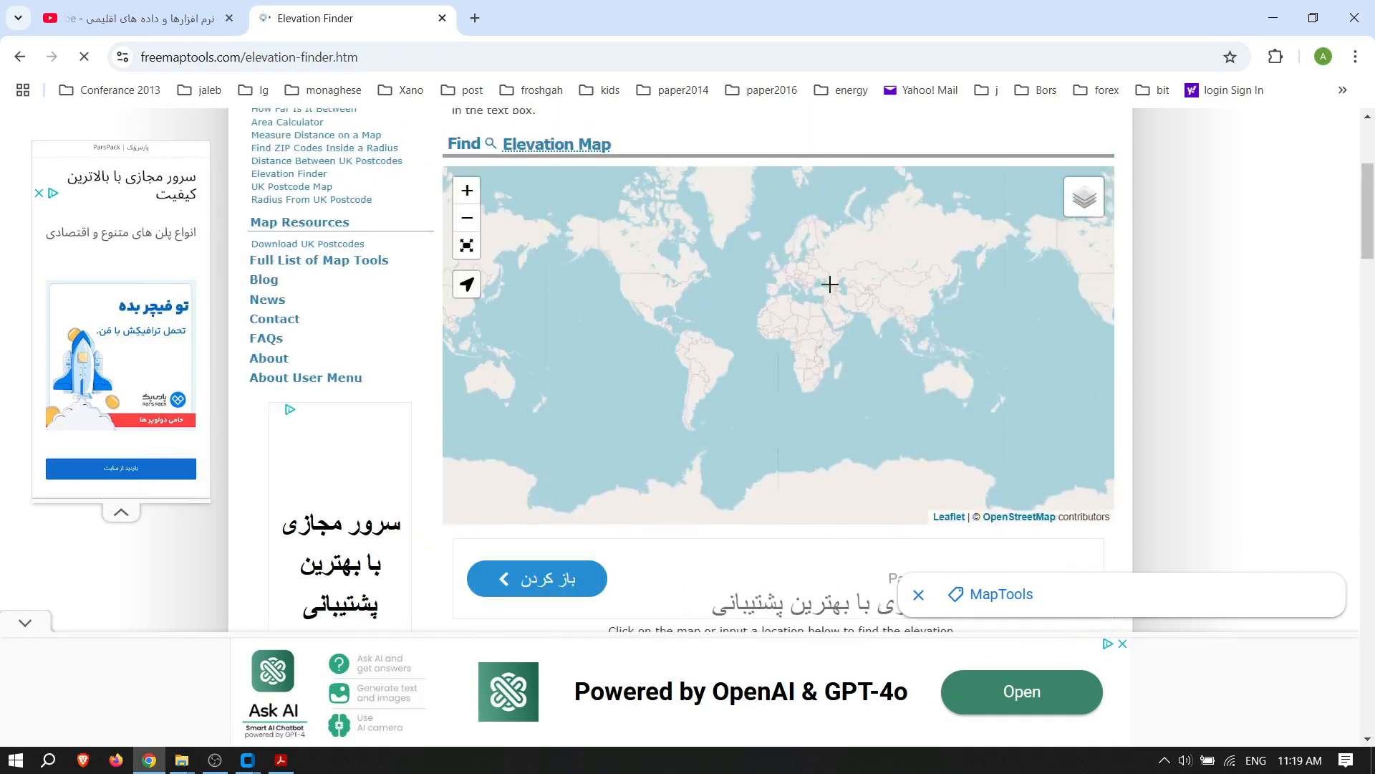
pyautogui.scroll(3, 833, 315)
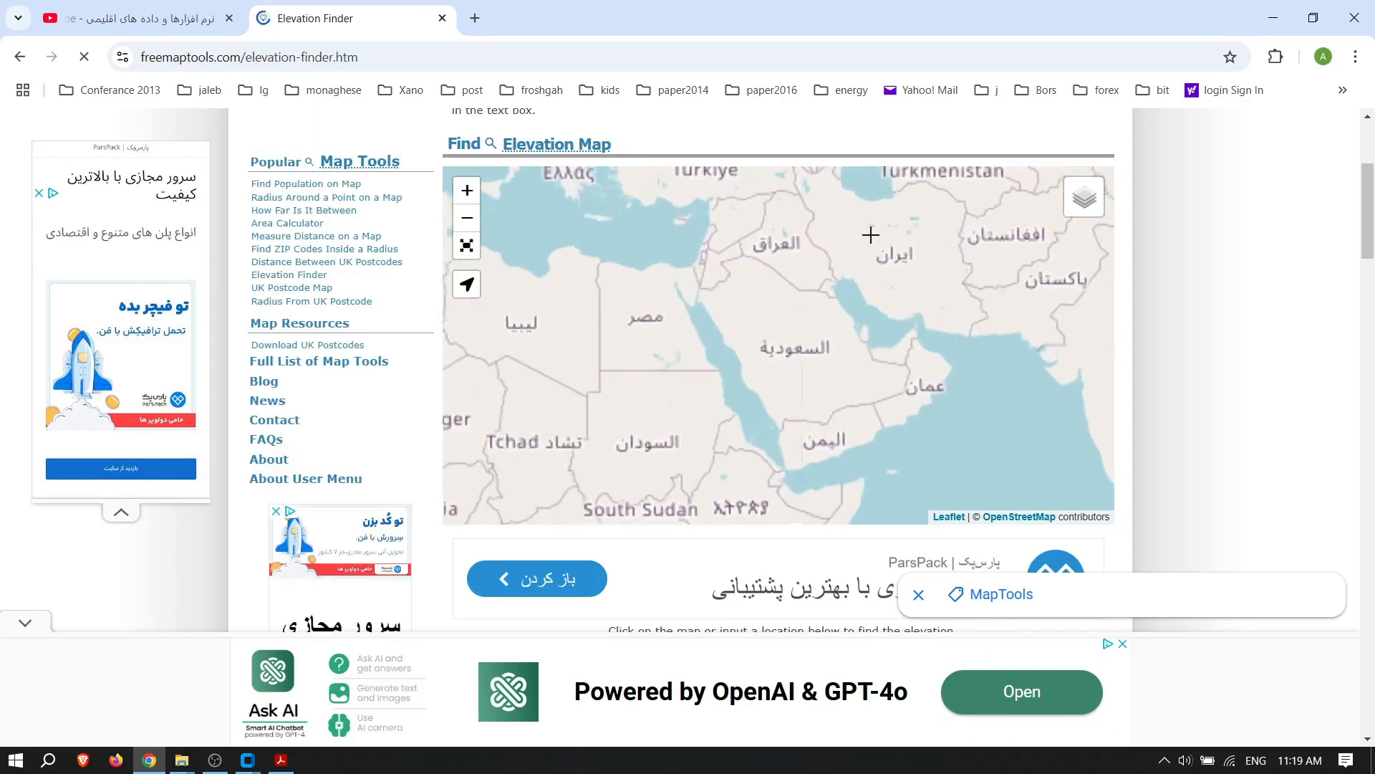
pyautogui.scroll(3, 870, 235)
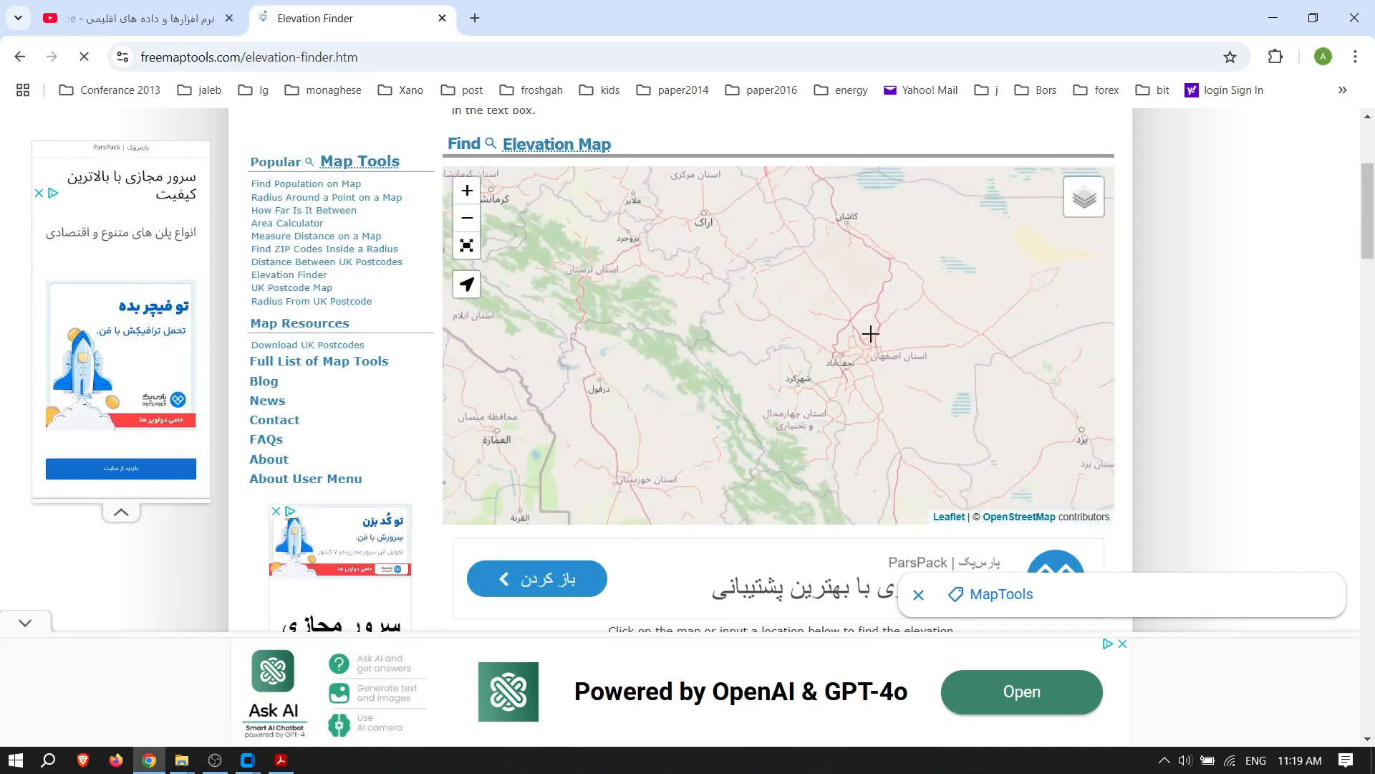
pyautogui.click(839, 355)
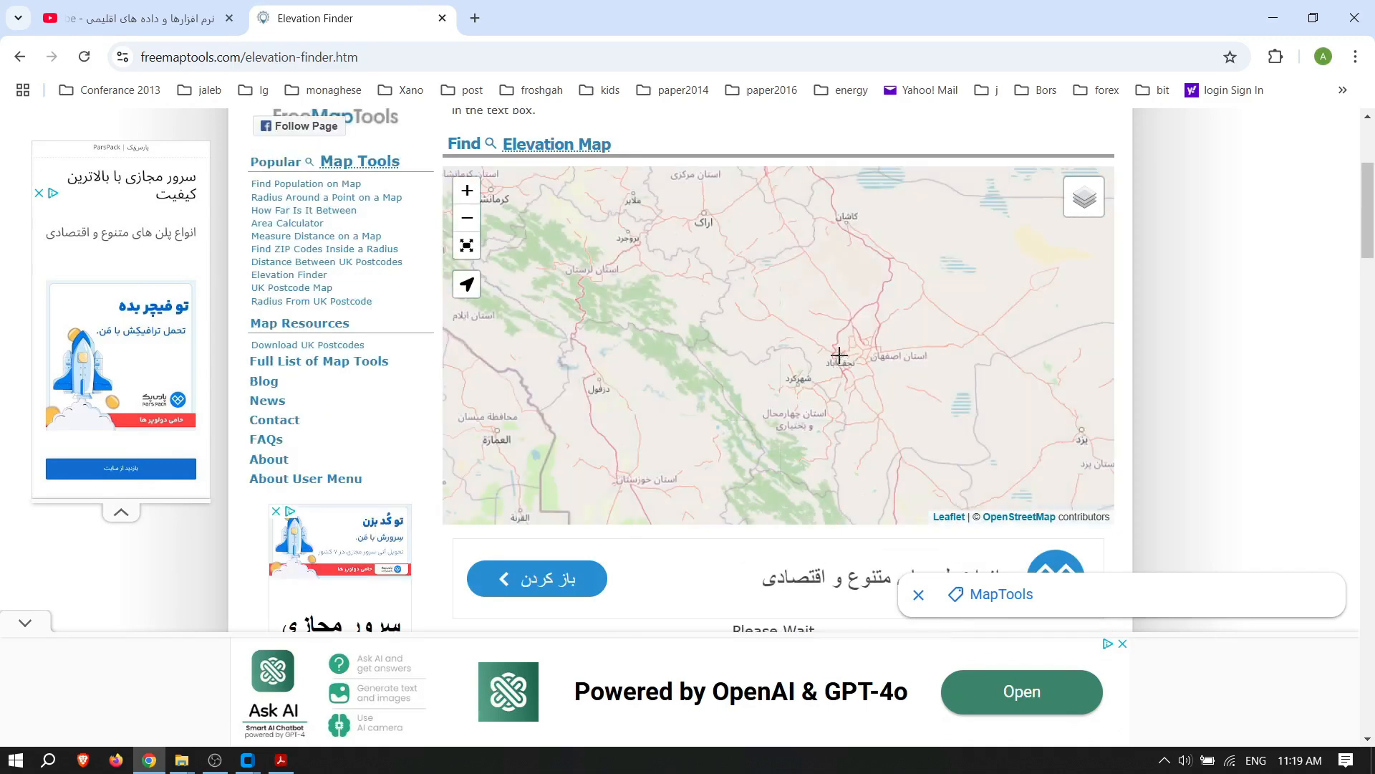
pyautogui.scroll(-1, 800, 373)
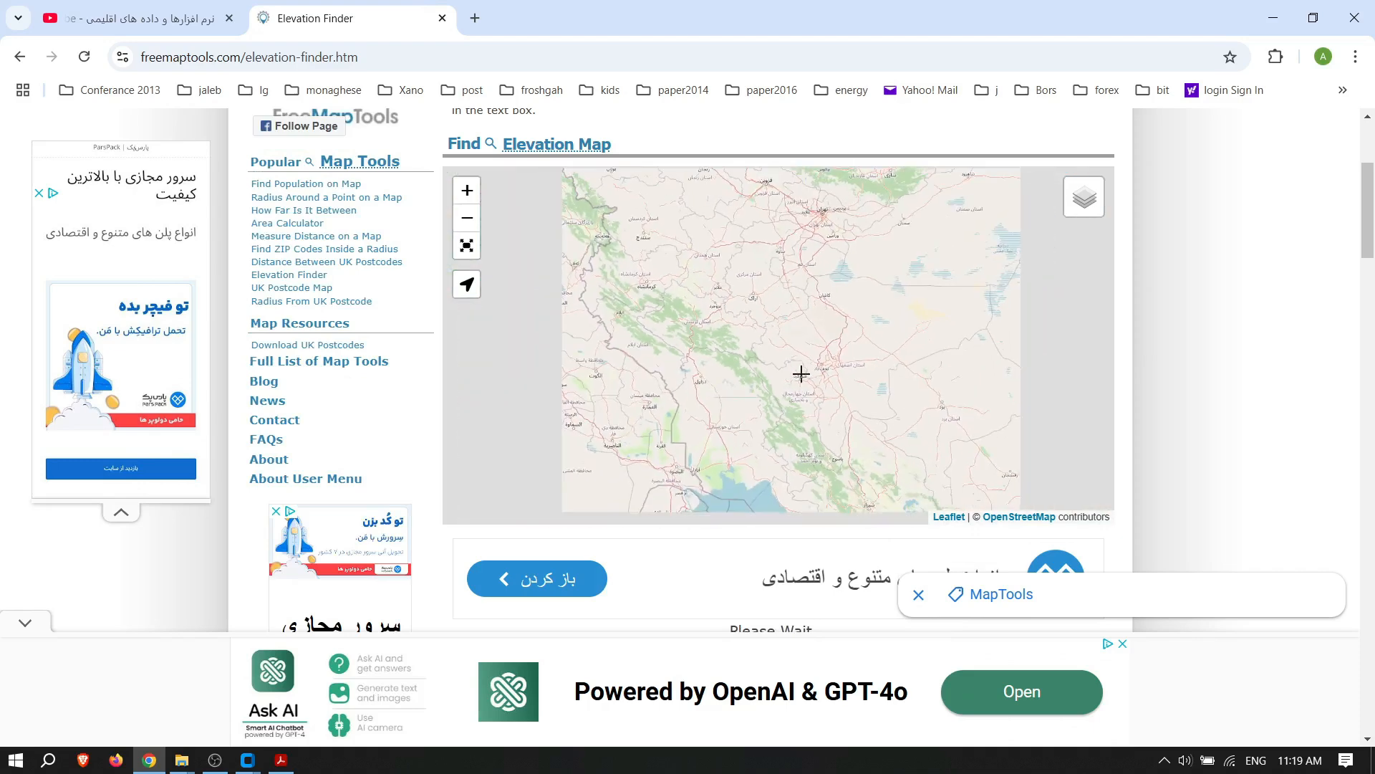
pyautogui.scroll(1, 833, 355)
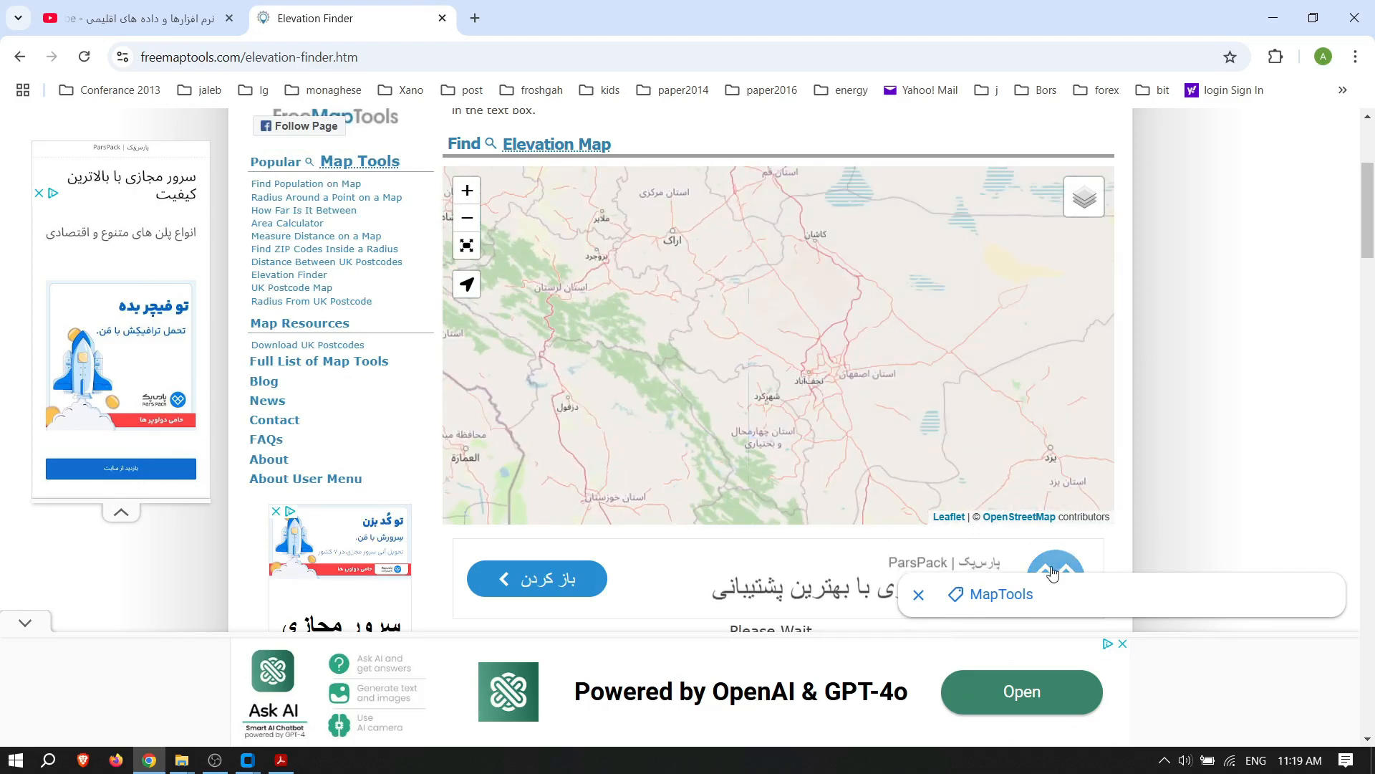
# Step: Switch the location search to Free Text Search, estimate the elevation of "tehran" and view its marker on the map
pyautogui.scroll(-5, 1137, 313)
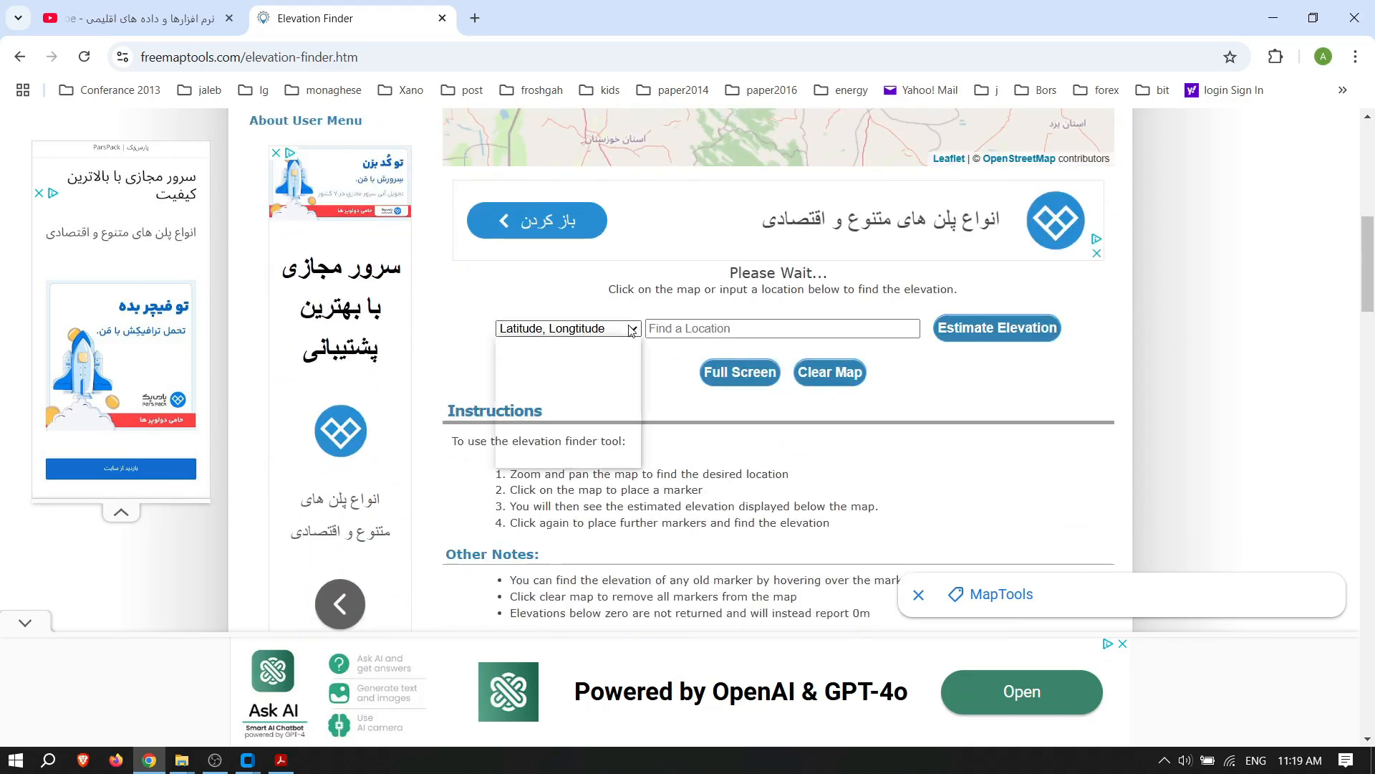
pyautogui.click(620, 328)
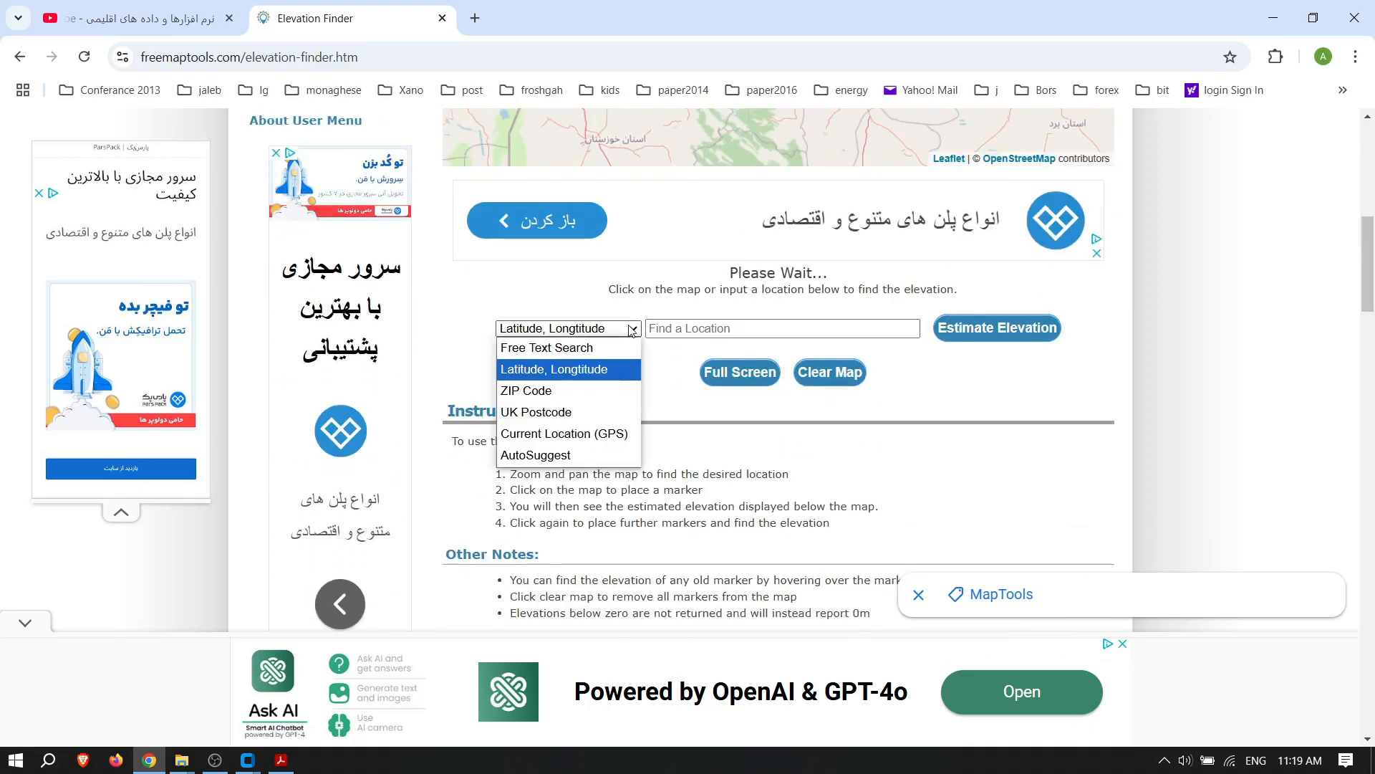
pyautogui.click(573, 349)
pyautogui.scroll(5, 799, 300)
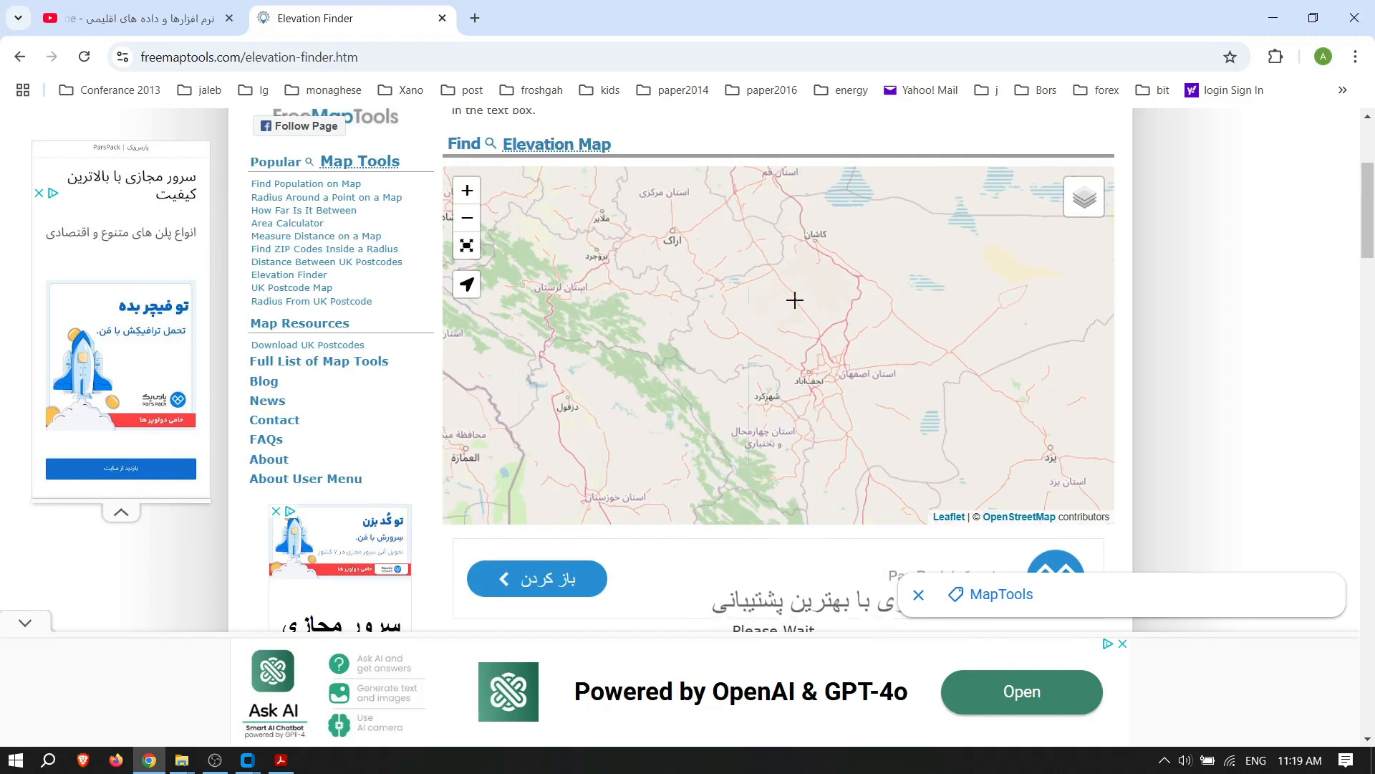
pyautogui.scroll(-1, 803, 374)
pyautogui.scroll(-3, 1222, 359)
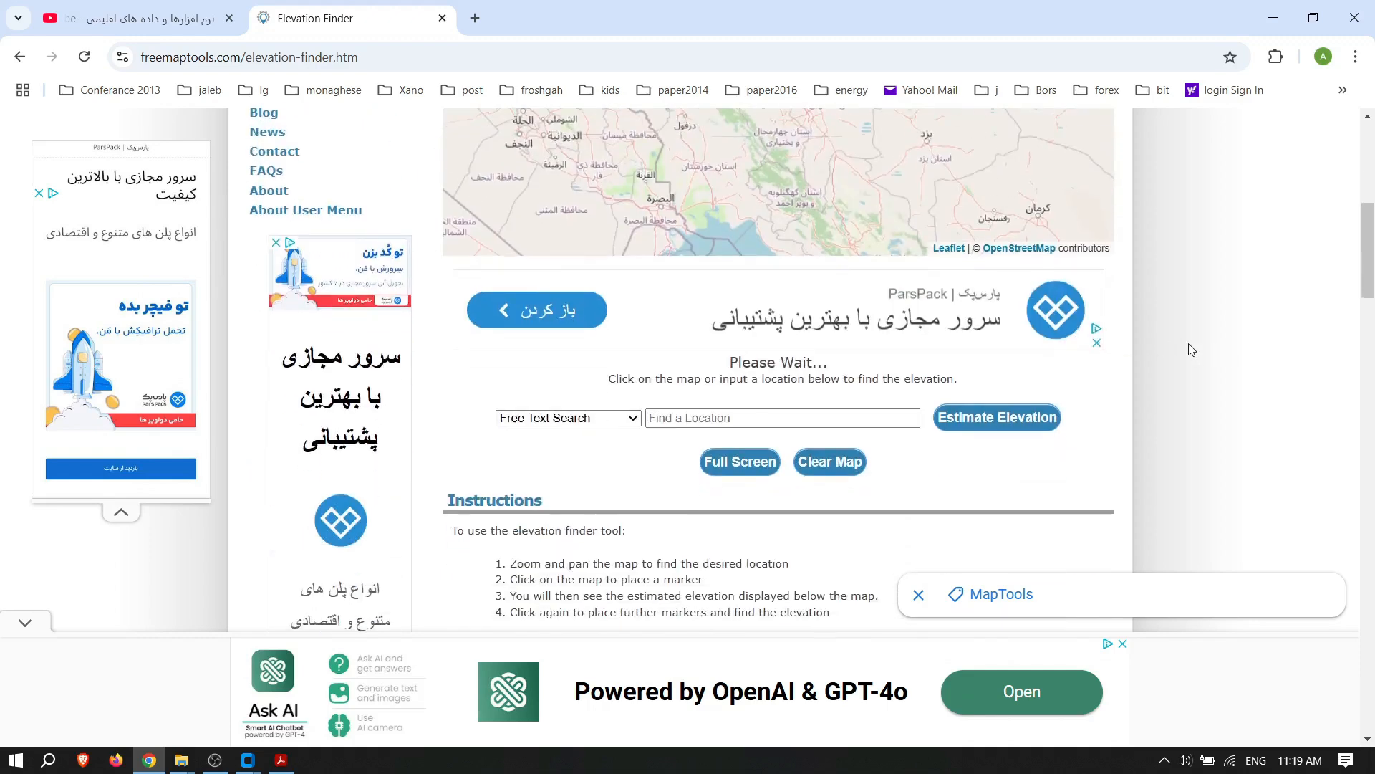
pyautogui.click(739, 417)
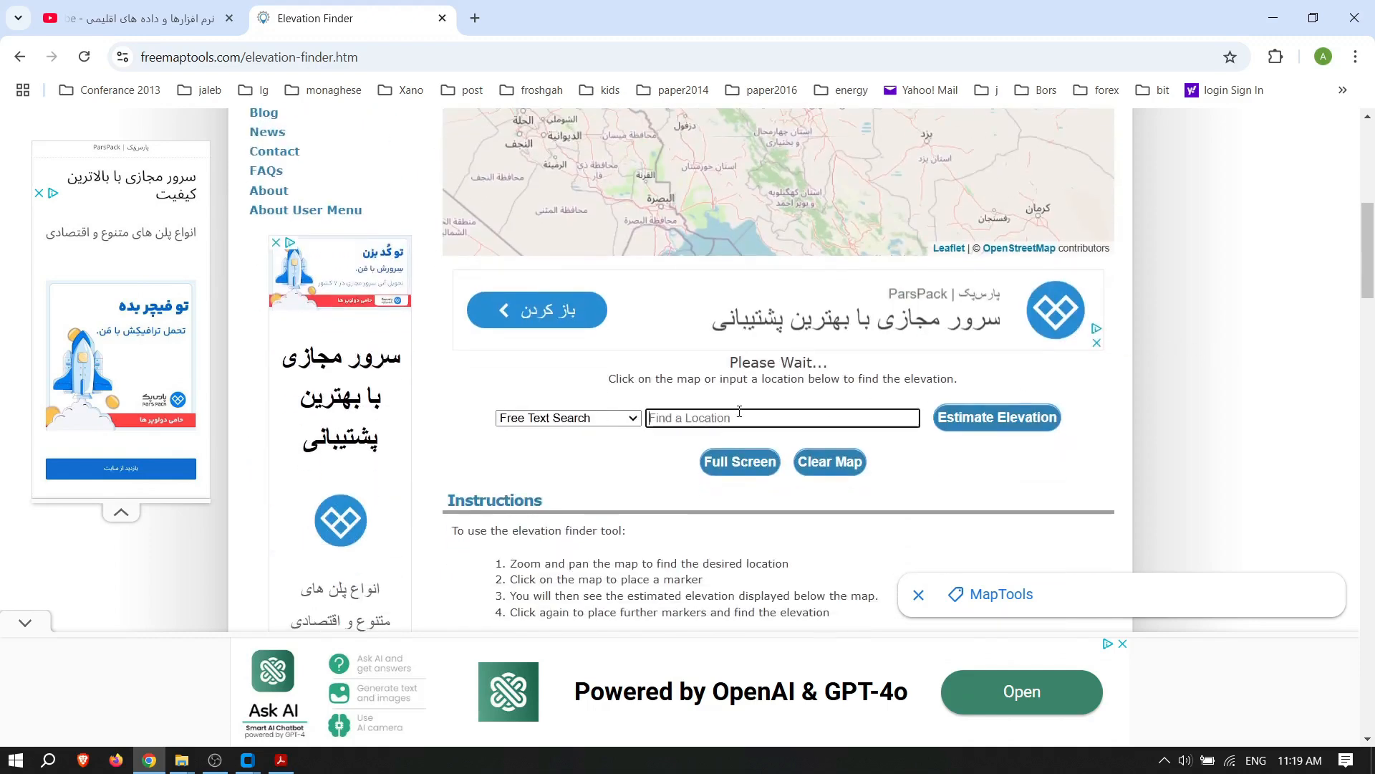
pyautogui.write('te')
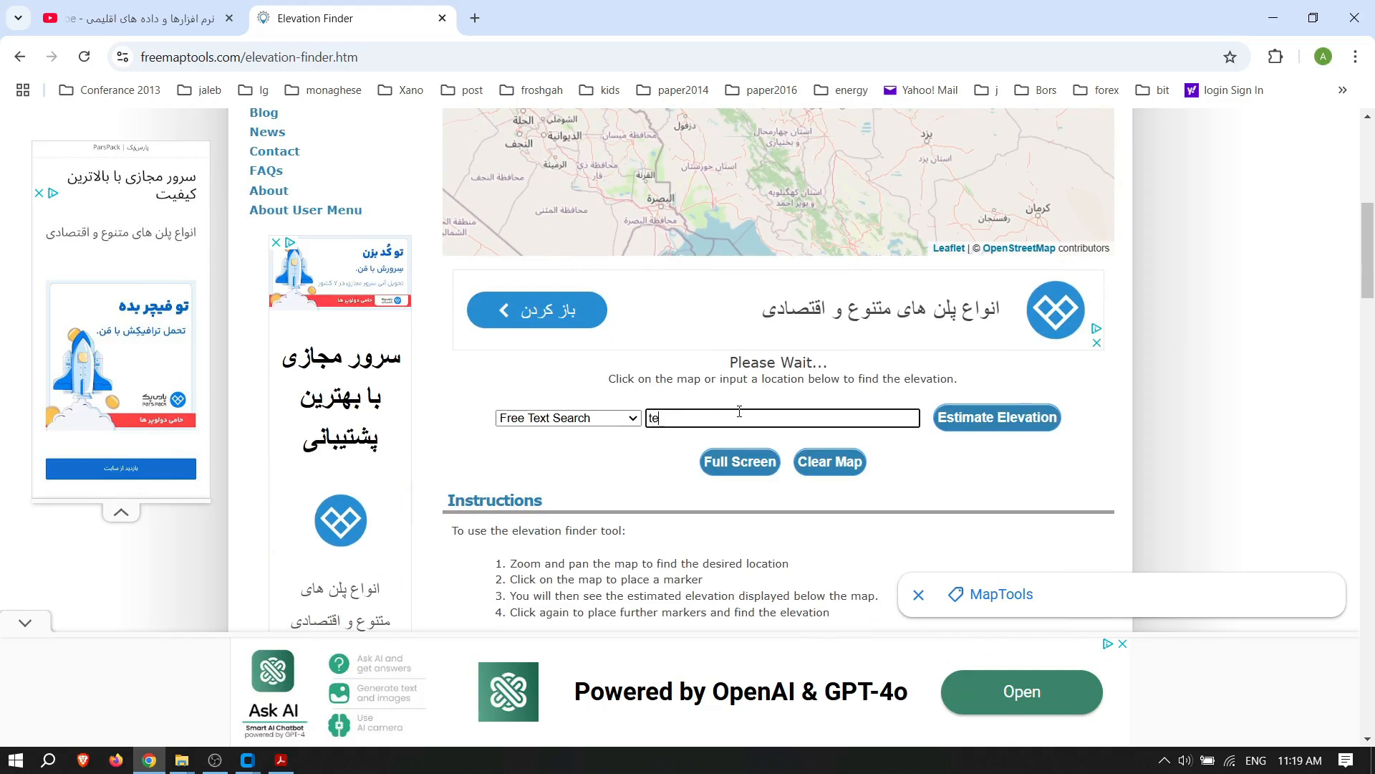
pyautogui.write('hran')
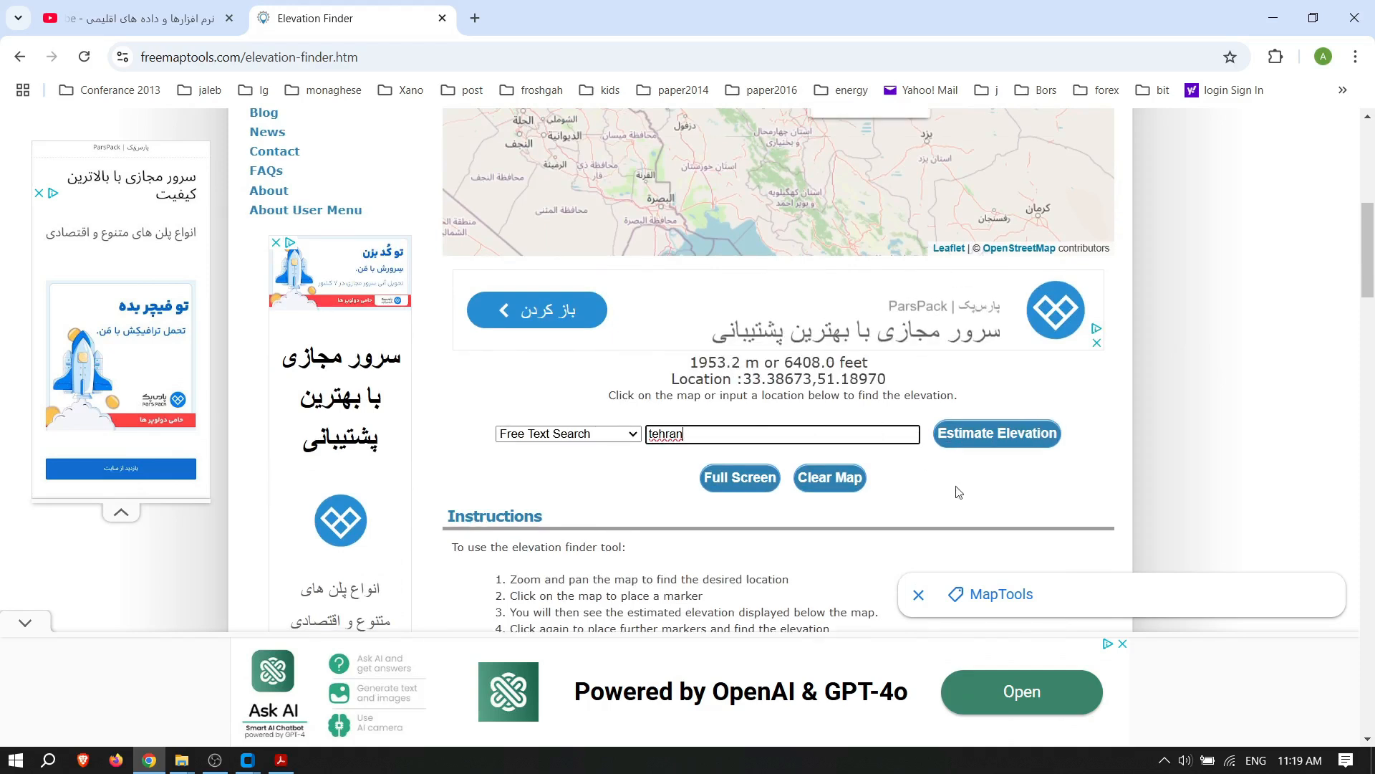
pyautogui.click(991, 436)
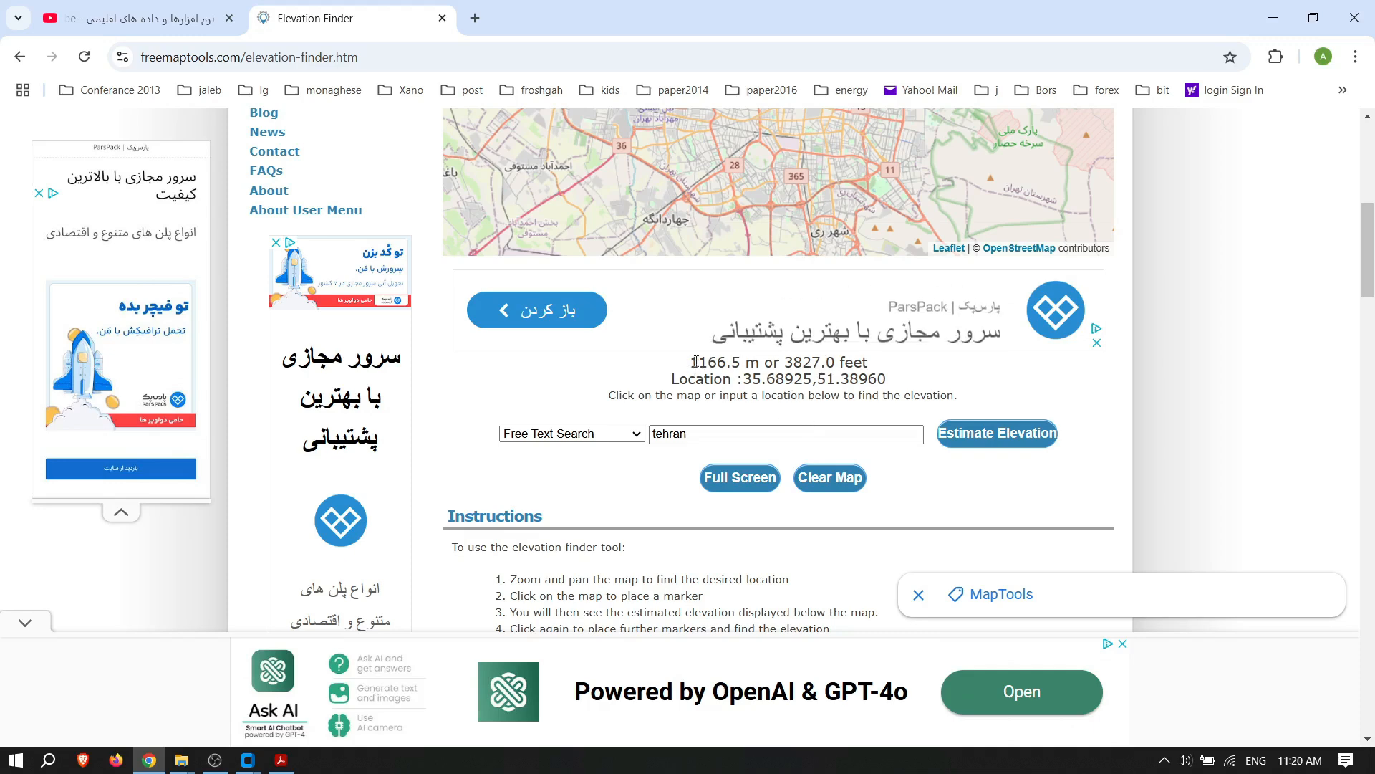
pyautogui.scroll(3, 954, 421)
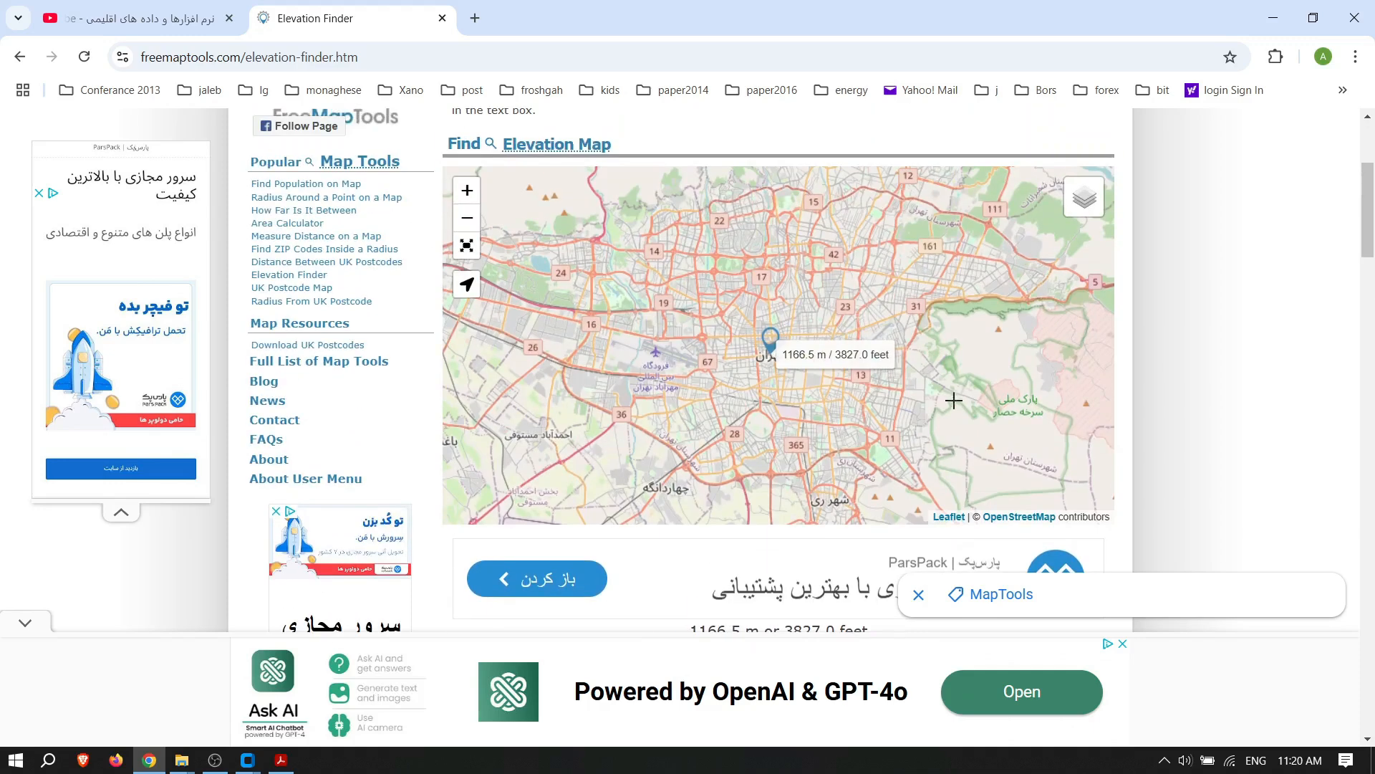
pyautogui.scroll(3, 764, 356)
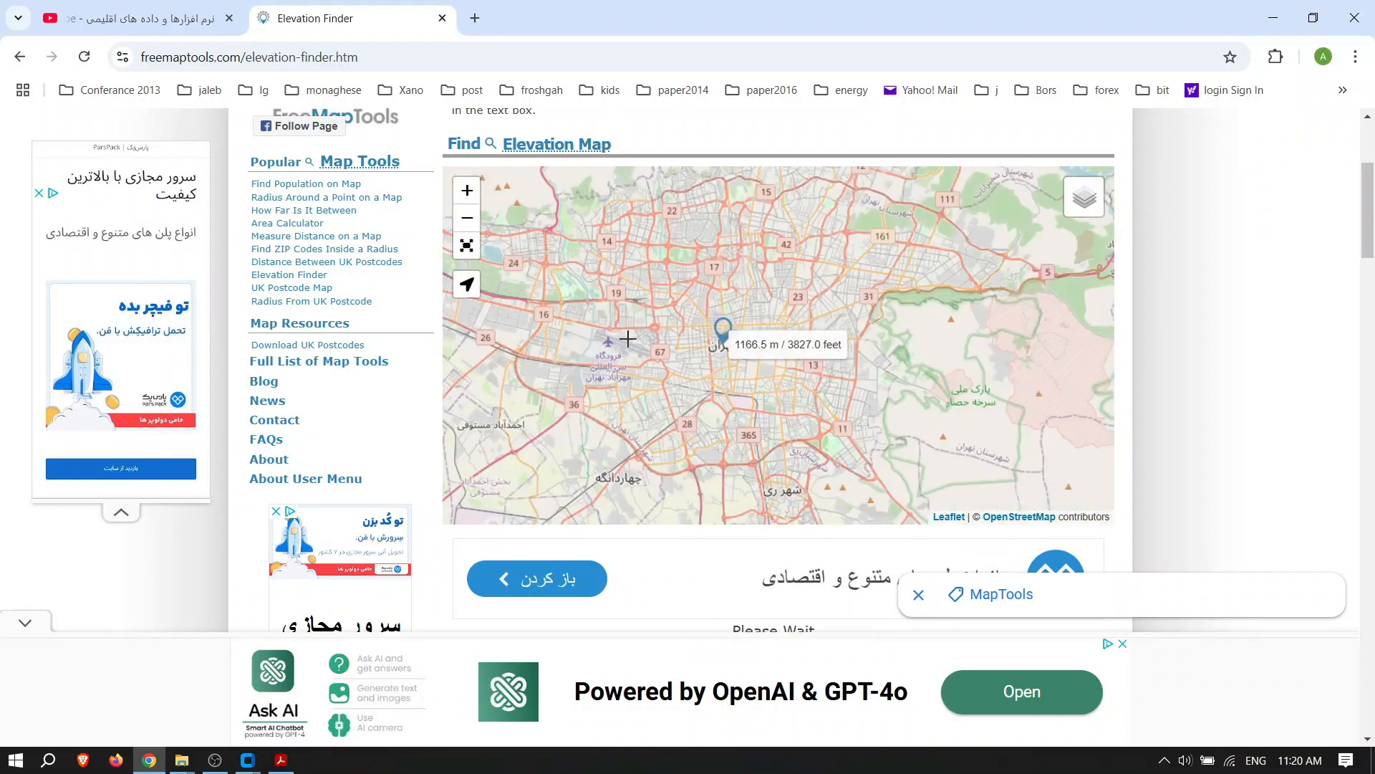
pyautogui.scroll(-5, 1206, 395)
# Step: Copy the TMY3&TMY2 Users Manual link from the generator's help and open it in Chrome in place of the elevation page
pyautogui.click(247, 760)
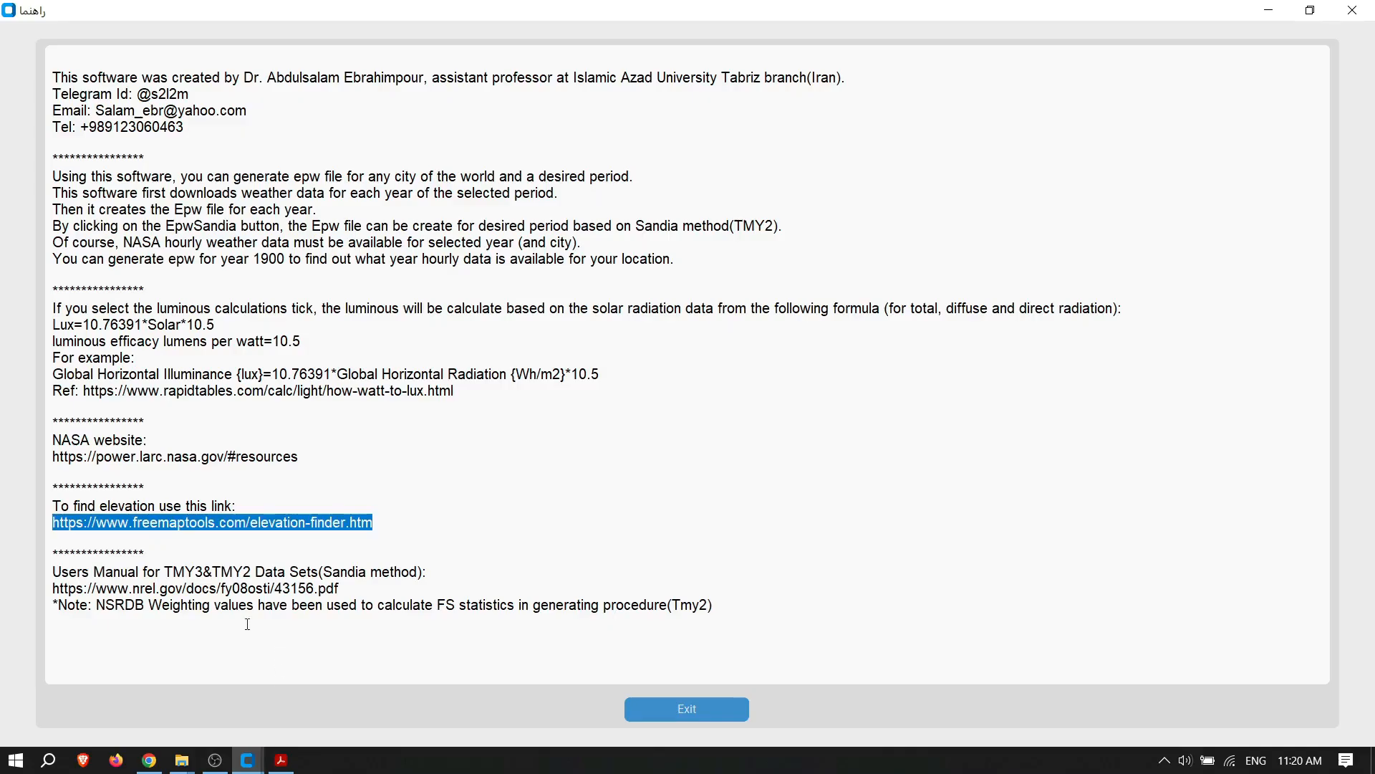
pyautogui.moveTo(61, 572); pyautogui.dragTo(424, 575)
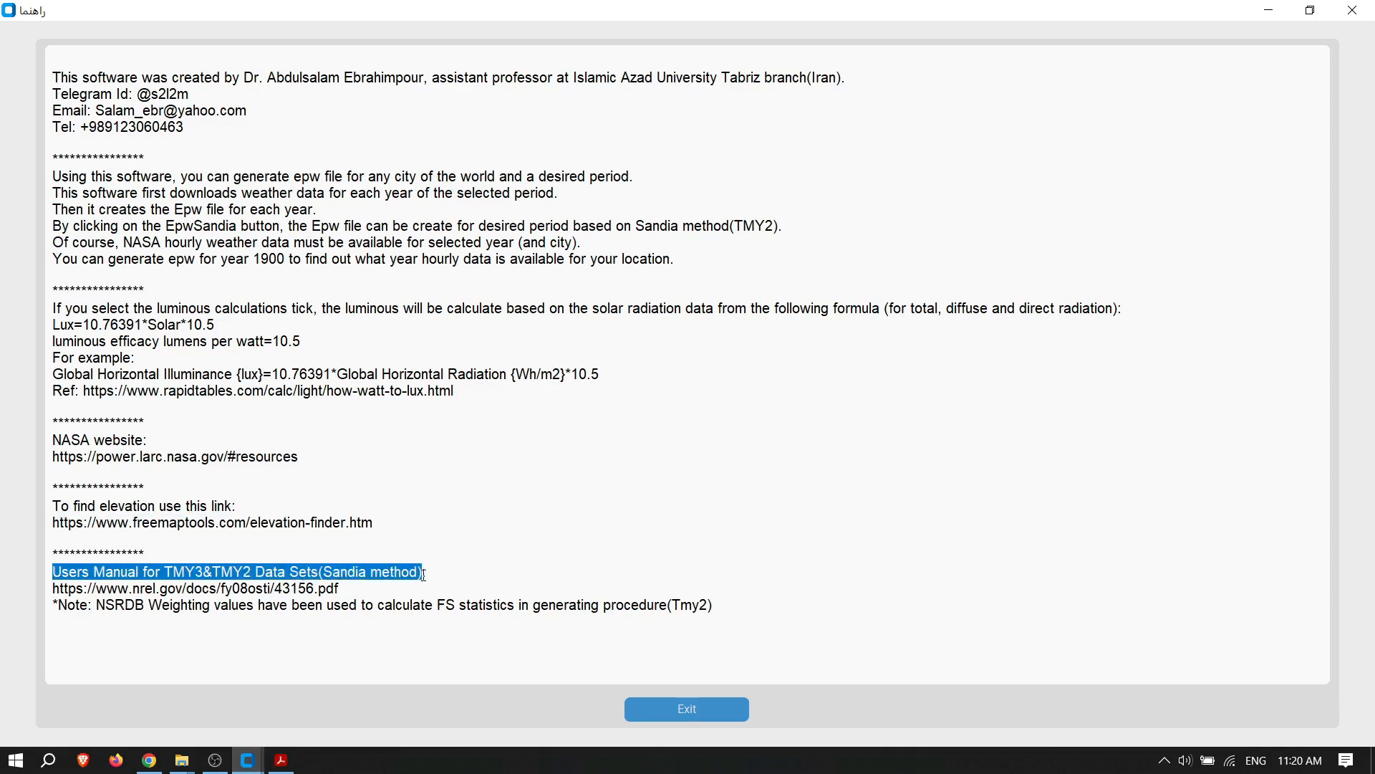
pyautogui.moveTo(349, 588); pyautogui.dragTo(52, 588)
pyautogui.hotkey('ctrl', 'c')
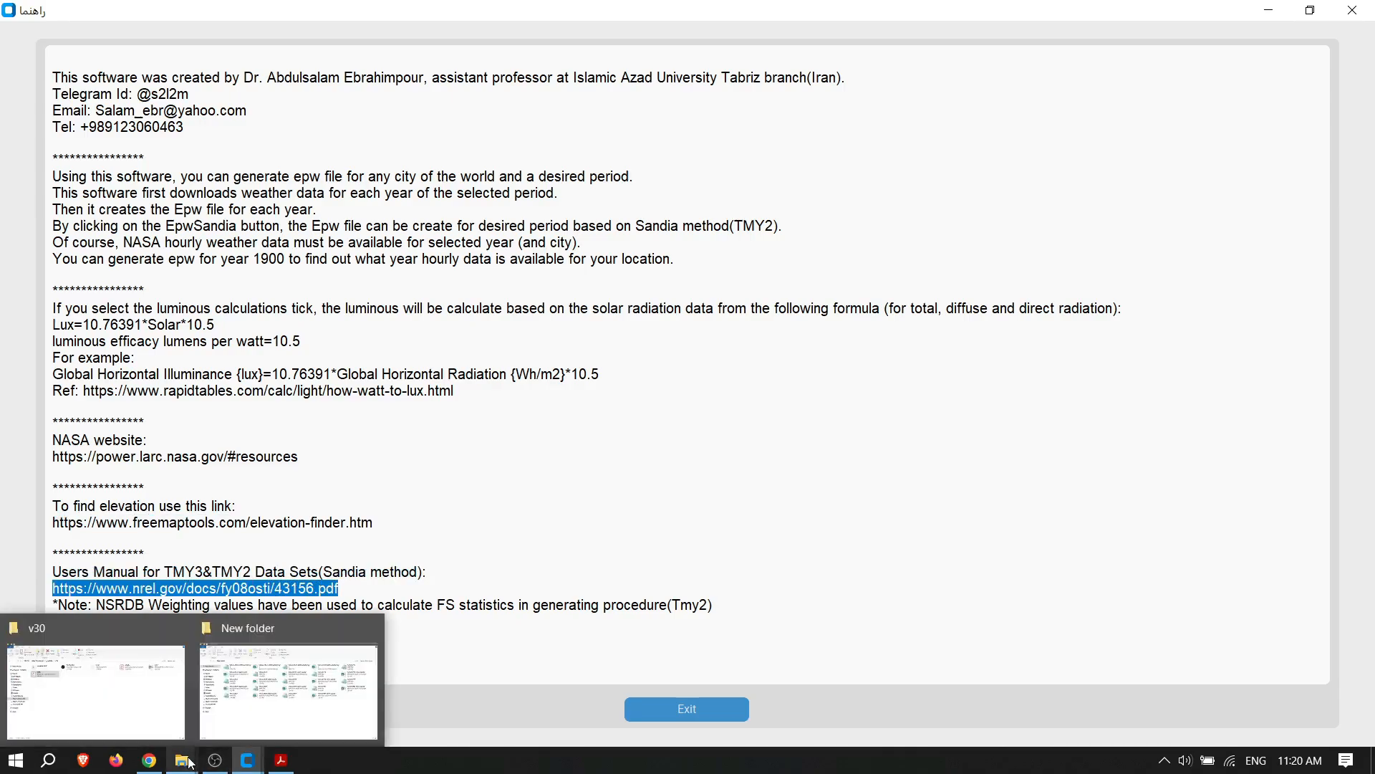
pyautogui.moveTo(149, 760)
pyautogui.click(96, 688)
pyautogui.click(517, 47)
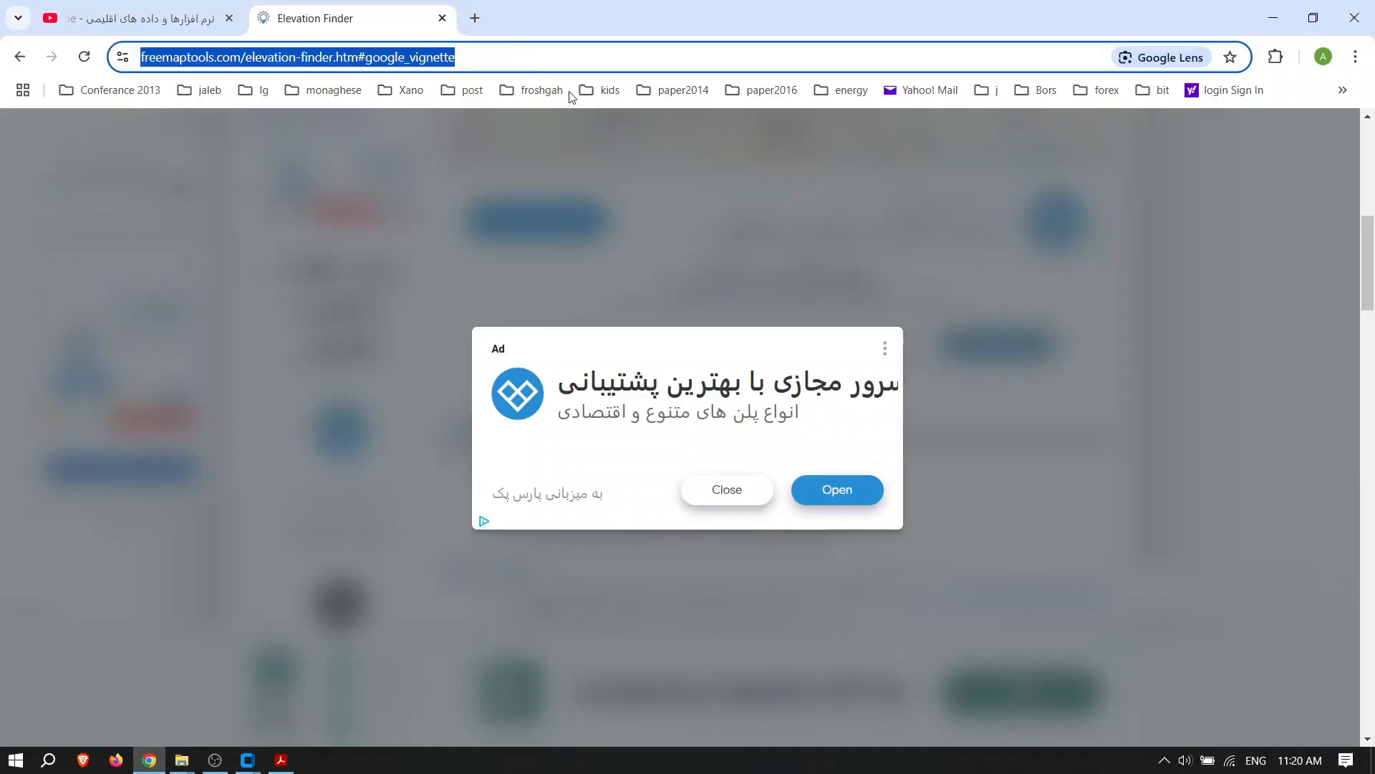
pyautogui.hotkey('ctrl', 'v')
pyautogui.press('Return')
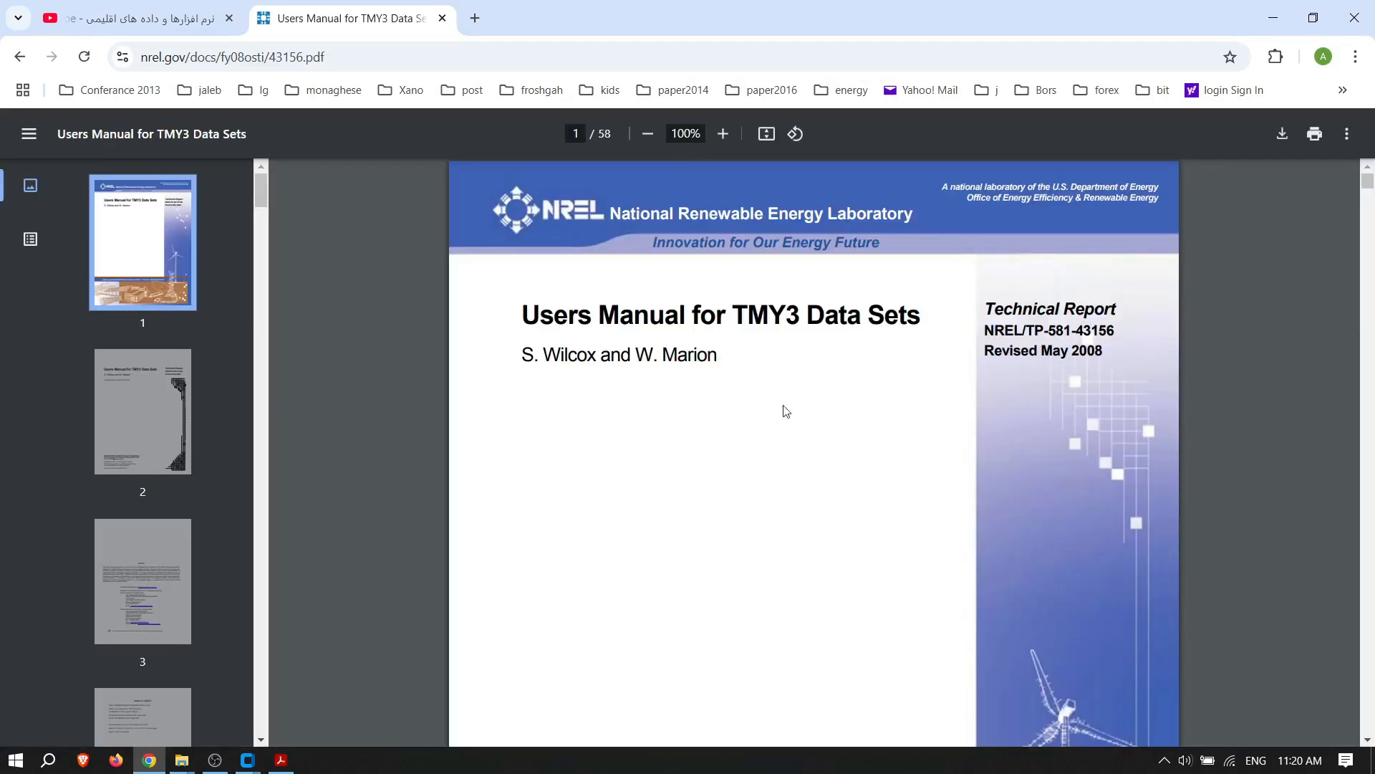
# Step: Skim the Users Manual for TMY3 Data Sets, close it and switch to txt30.pdf in Adobe Acrobat
pyautogui.scroll(-20, 739, 466)
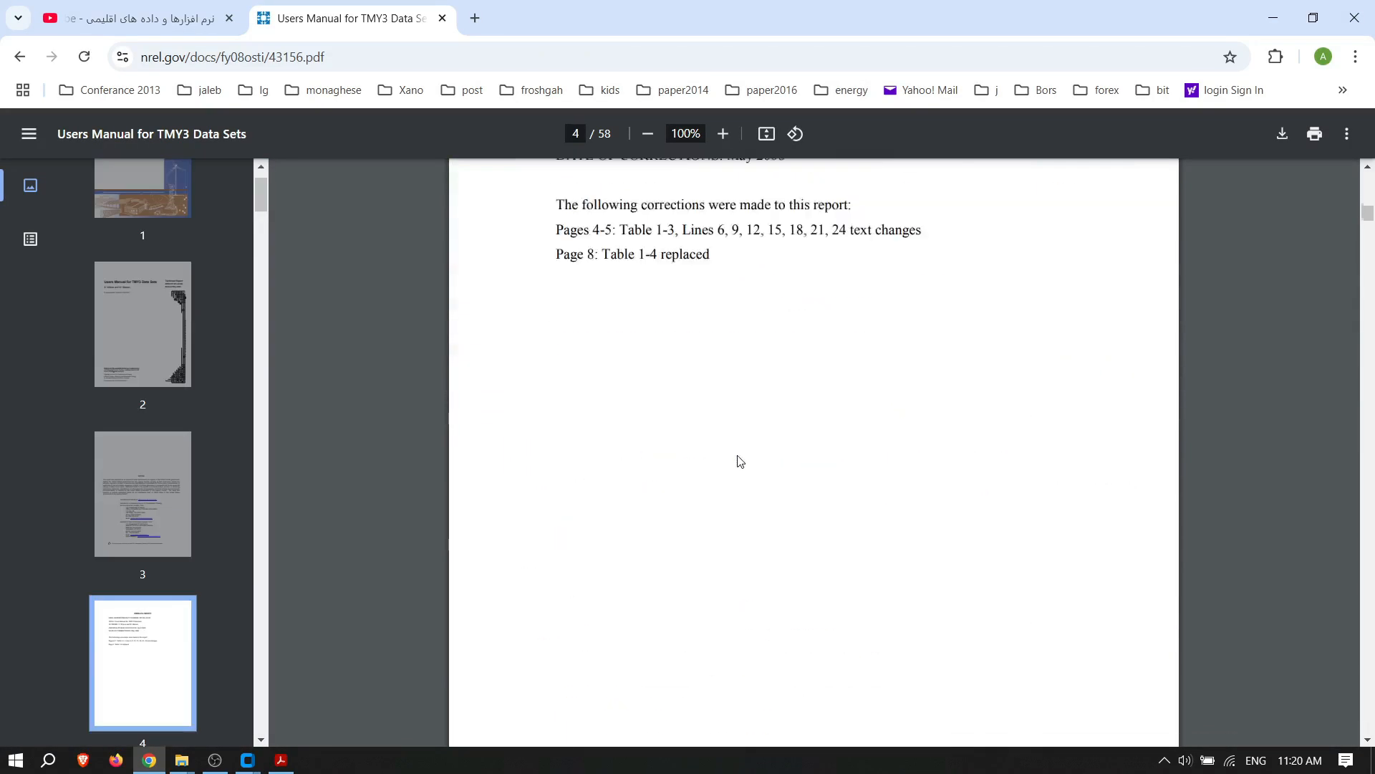
pyautogui.click(442, 18)
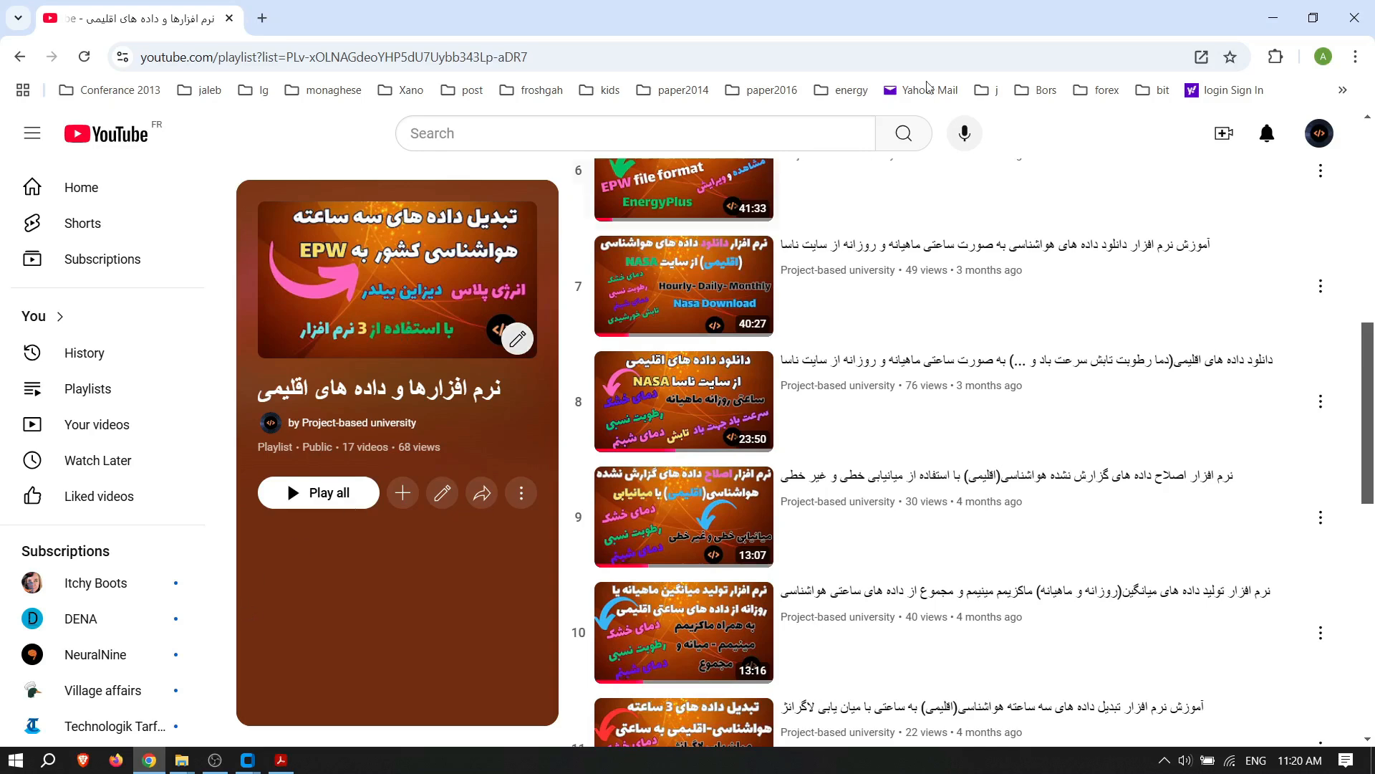
pyautogui.click(182, 761)
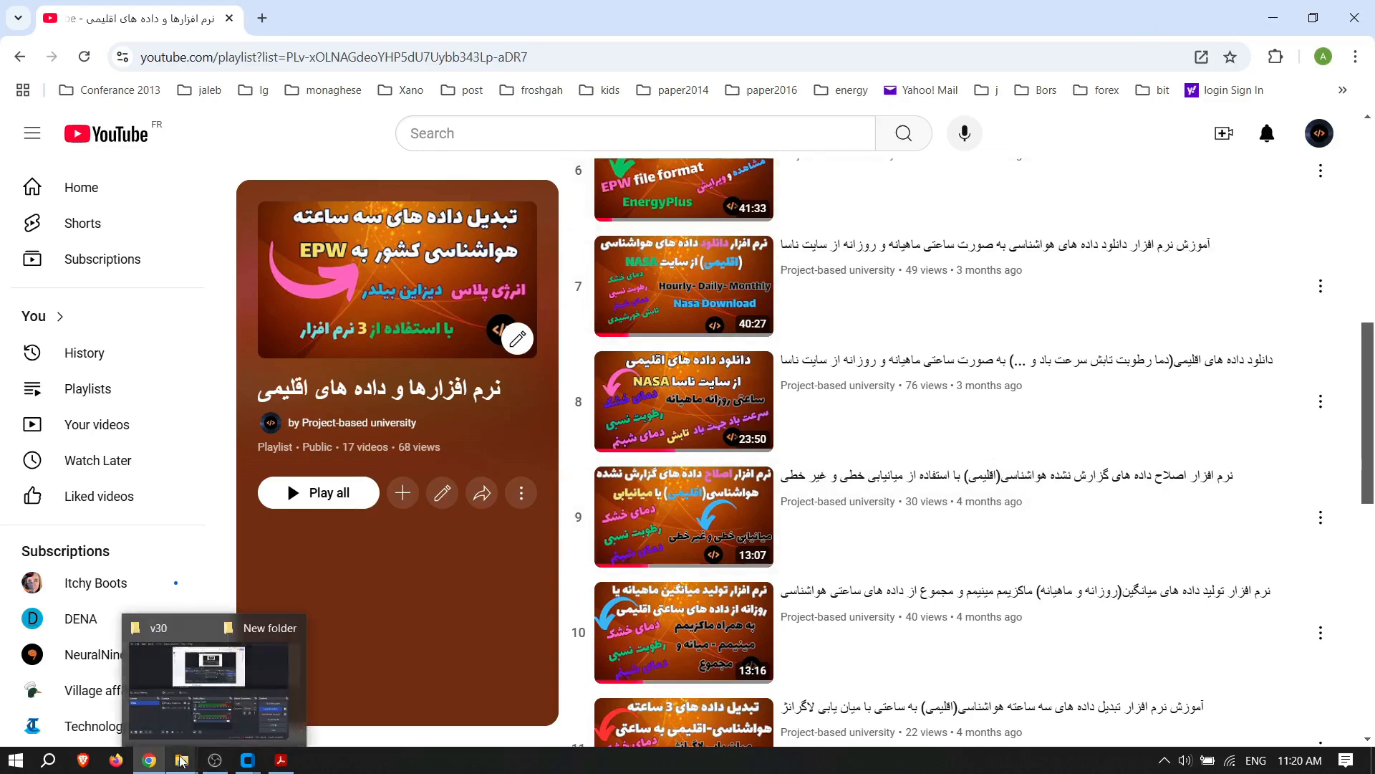
pyautogui.click(281, 760)
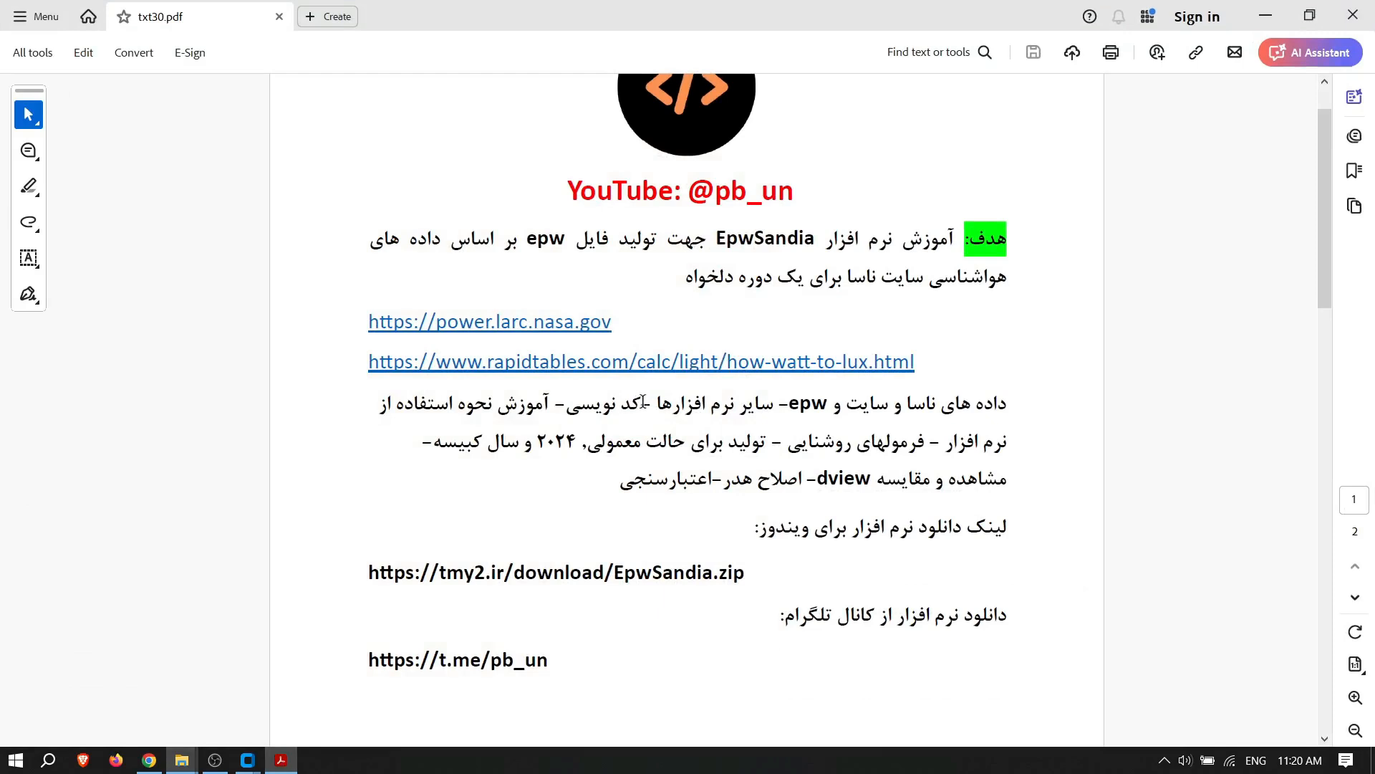
# Step: Go through the topic list in txt30.pdf, marking software usage, lighting formulas, normal and leap-year generation, dview comparison and header correction
pyautogui.moveTo(551, 404); pyautogui.dragTo(378, 405)
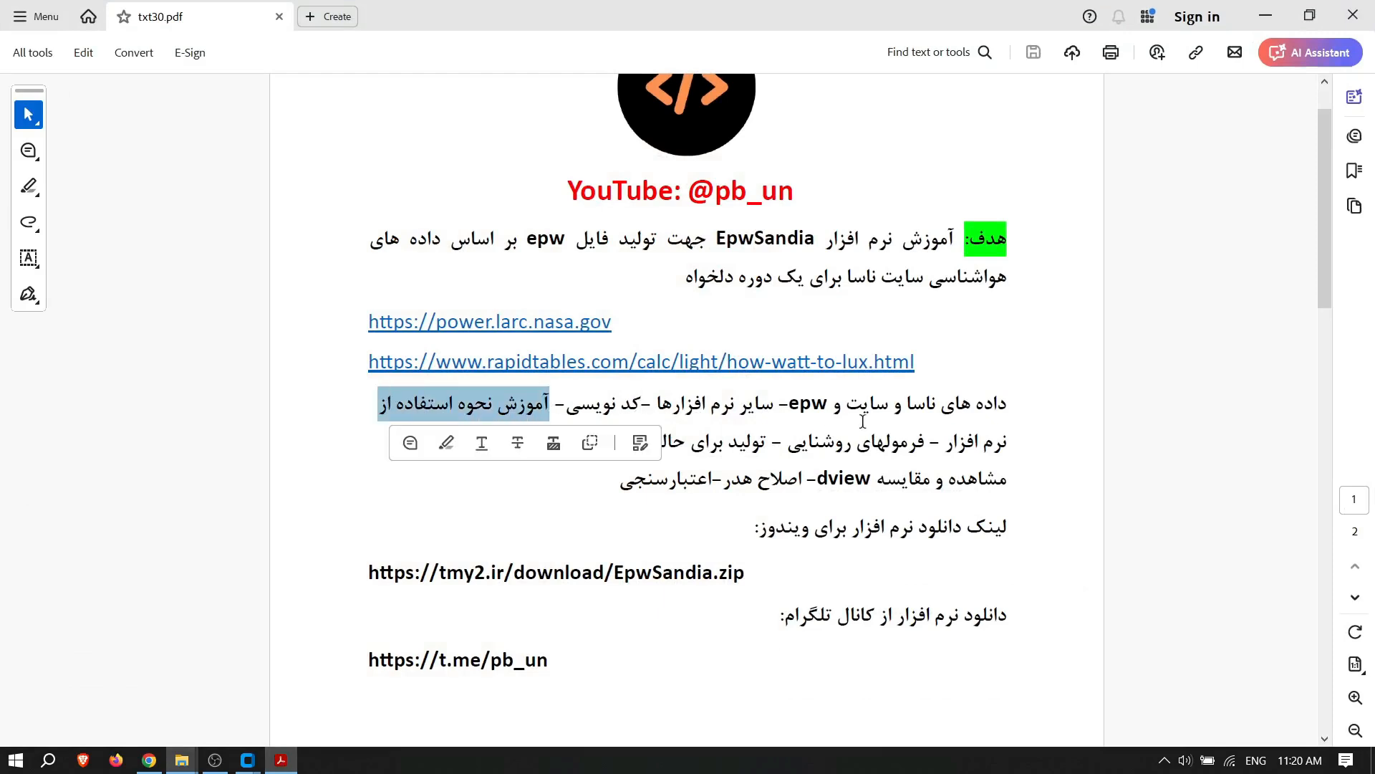
pyautogui.moveTo(928, 442); pyautogui.dragTo(466, 448)
pyautogui.moveTo(1007, 478); pyautogui.dragTo(709, 481)
pyautogui.click(779, 481)
pyautogui.click(749, 487)
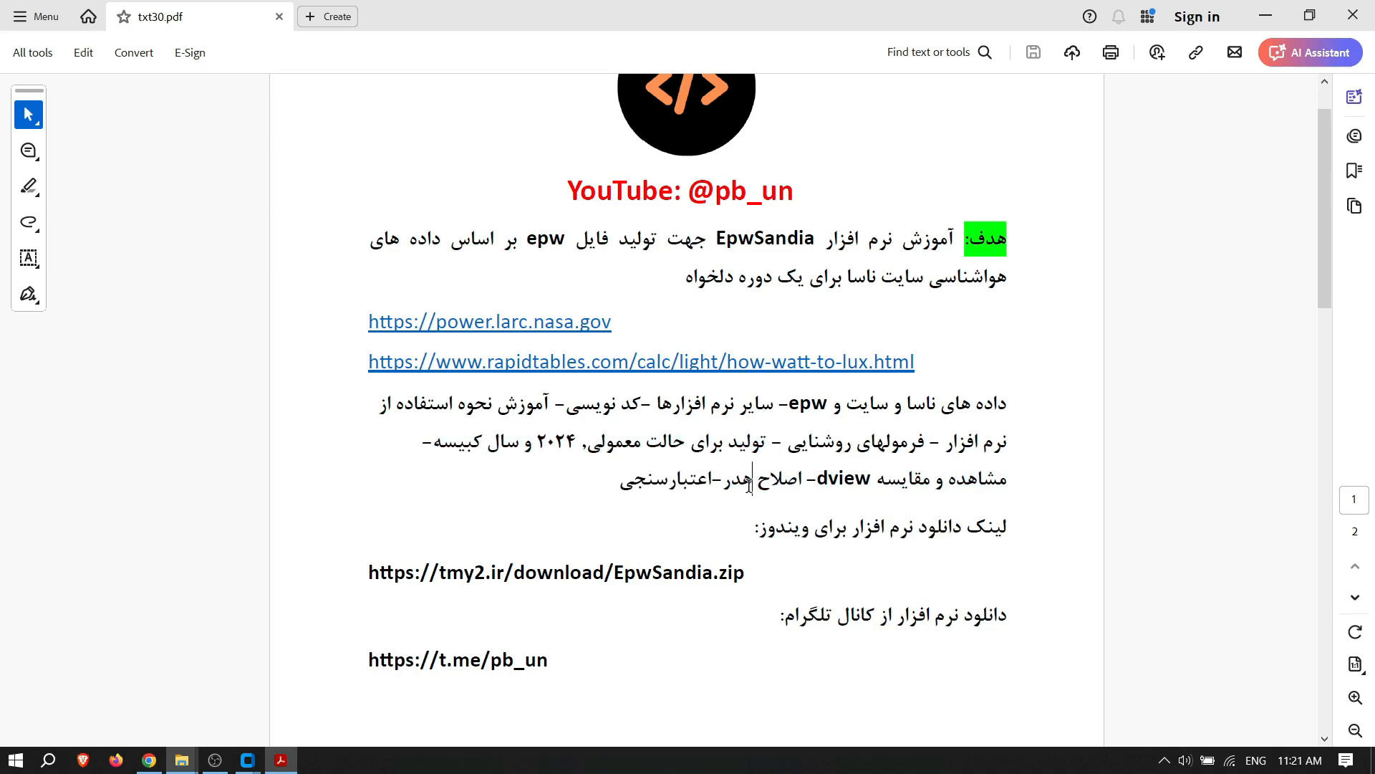
# Step: Open Tehran_2014_2023_SandiaTmy2.epw from New folder in Notepad, highlight its header from LOCATION to DATA PERIODS, and close it
pyautogui.moveTo(182, 759)
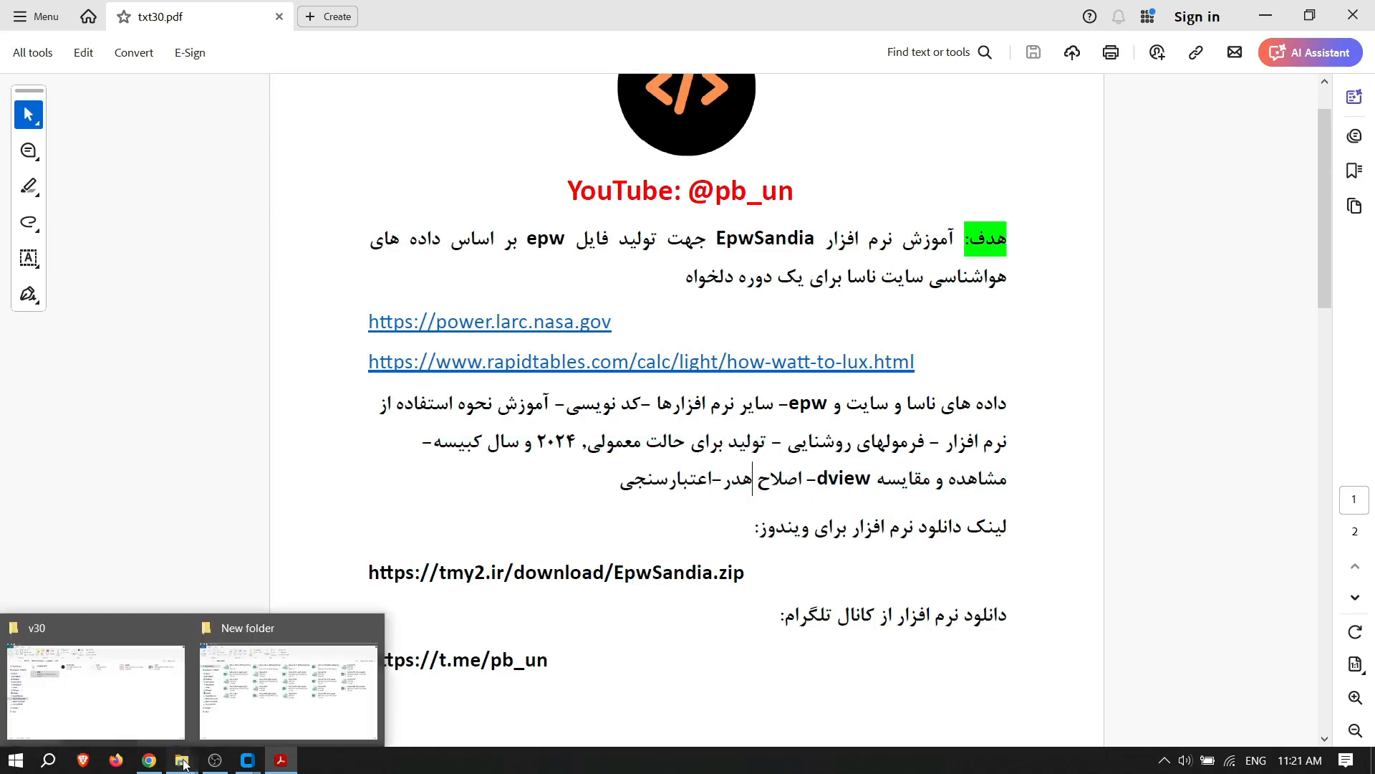
pyautogui.click(308, 688)
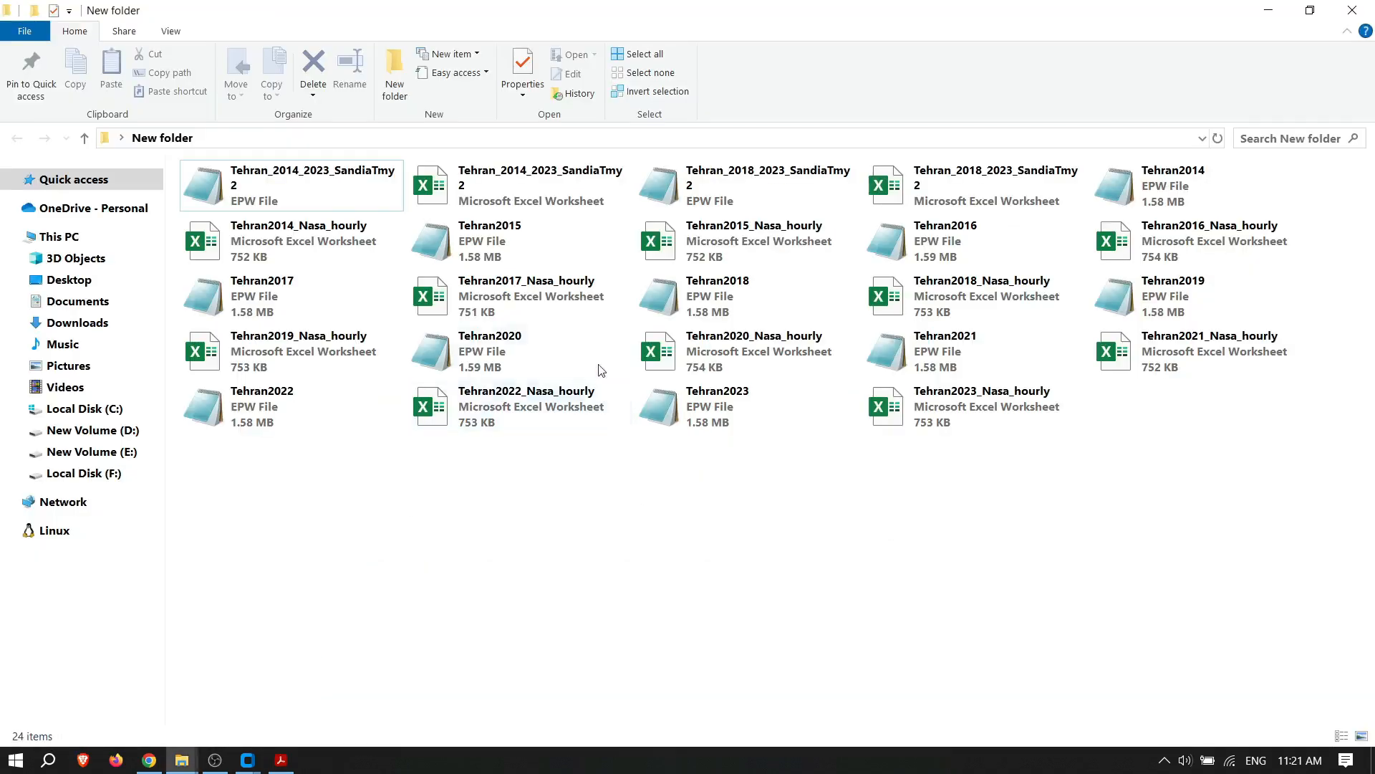
pyautogui.doubleClick(304, 183)
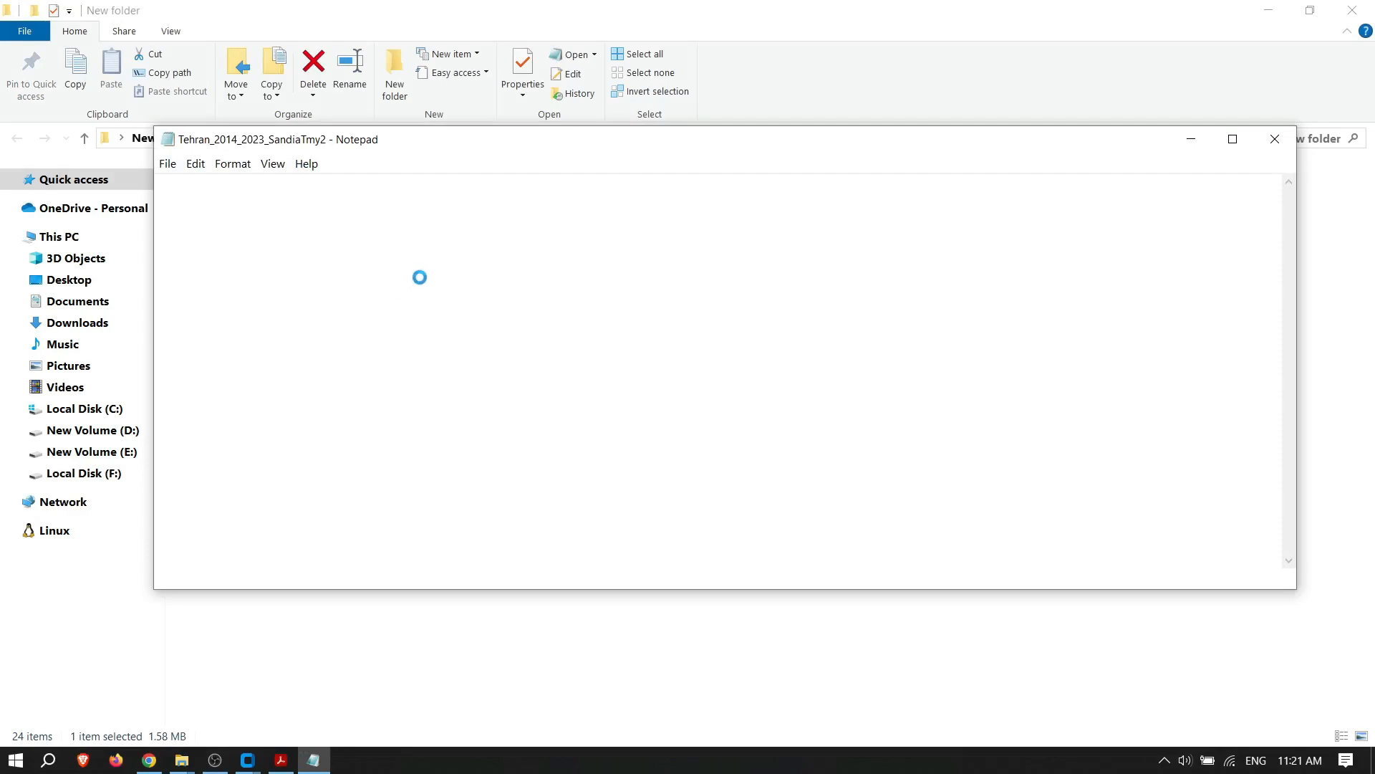
pyautogui.moveTo(588, 369); pyautogui.dragTo(160, 186)
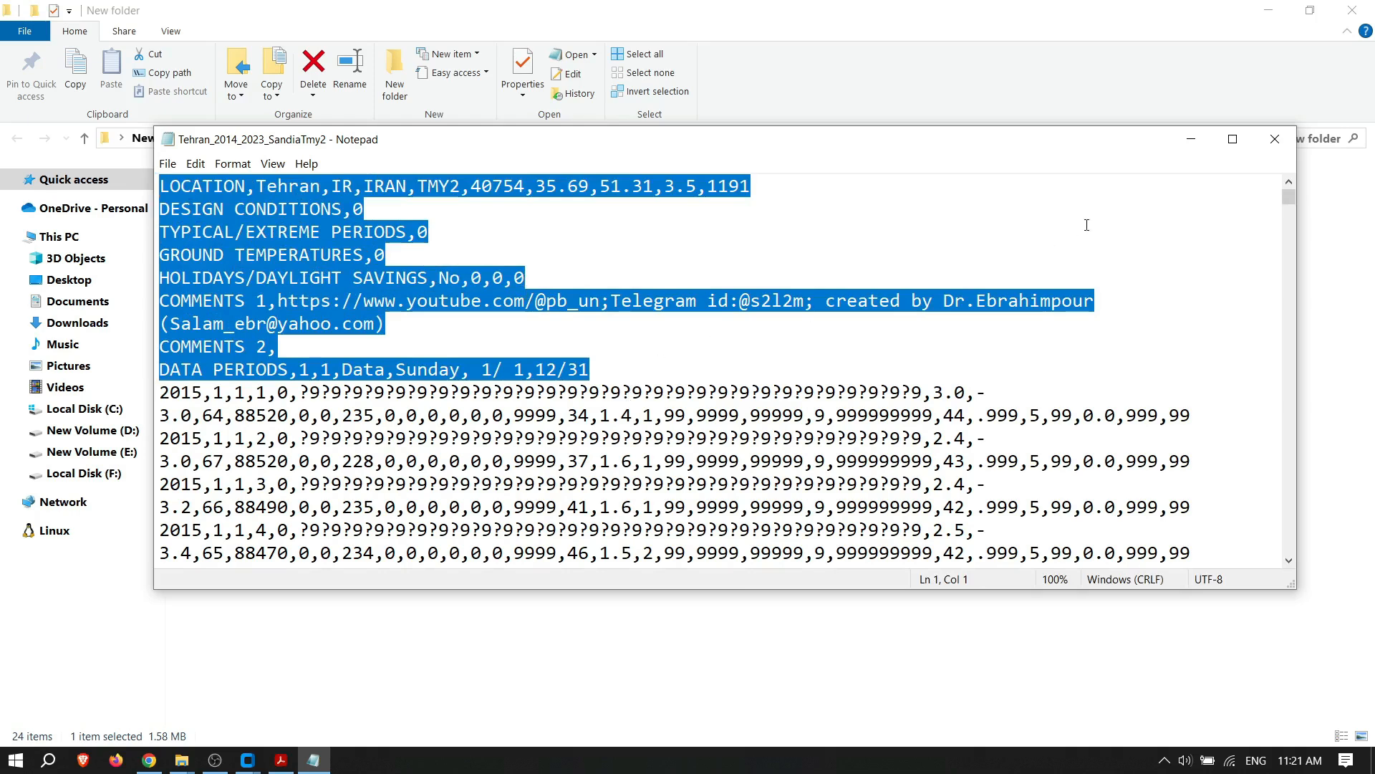
pyautogui.click(1275, 141)
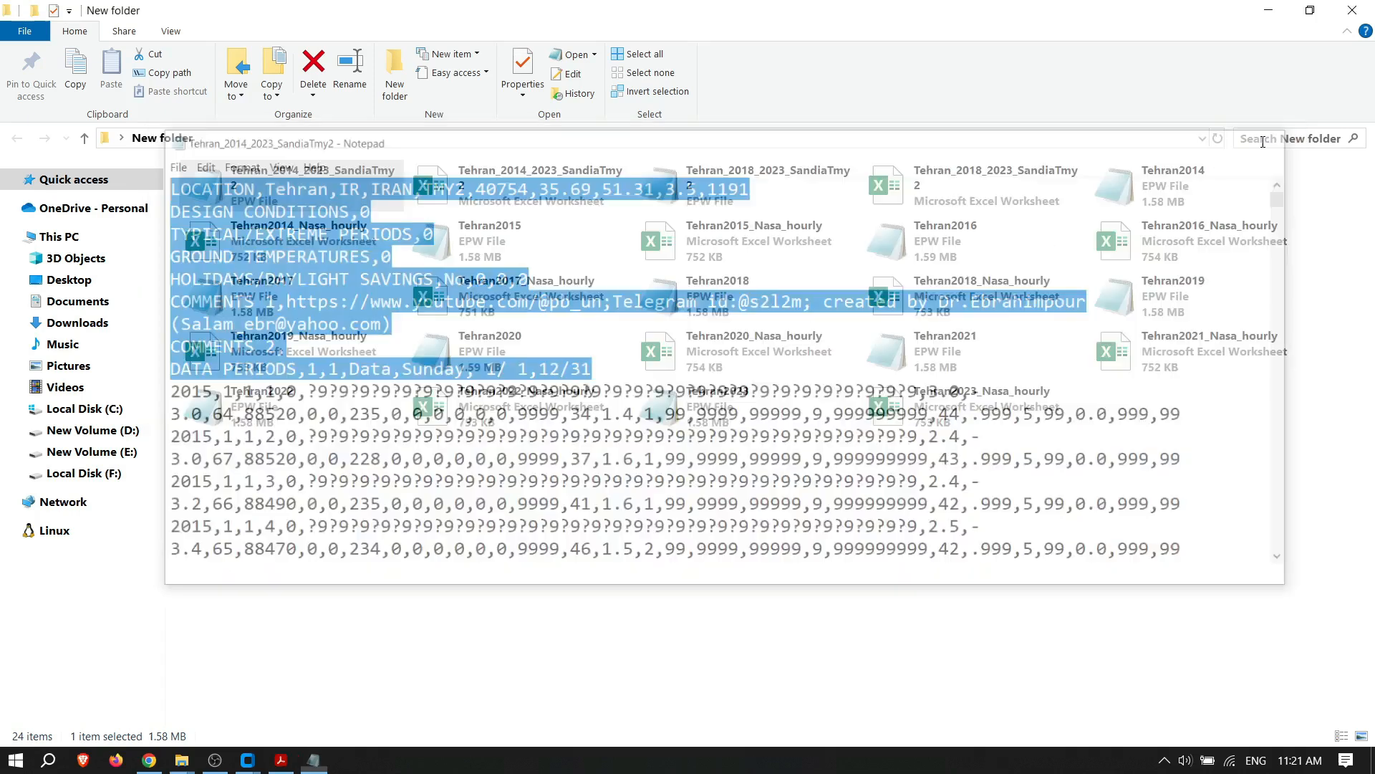
# Step: Launch Weather Statistics and Conversions from EnergyPlus V8-0 and load Tehran_2014_2023_SandiaTmy2.epw as the file to convert
pyautogui.click(15, 760)
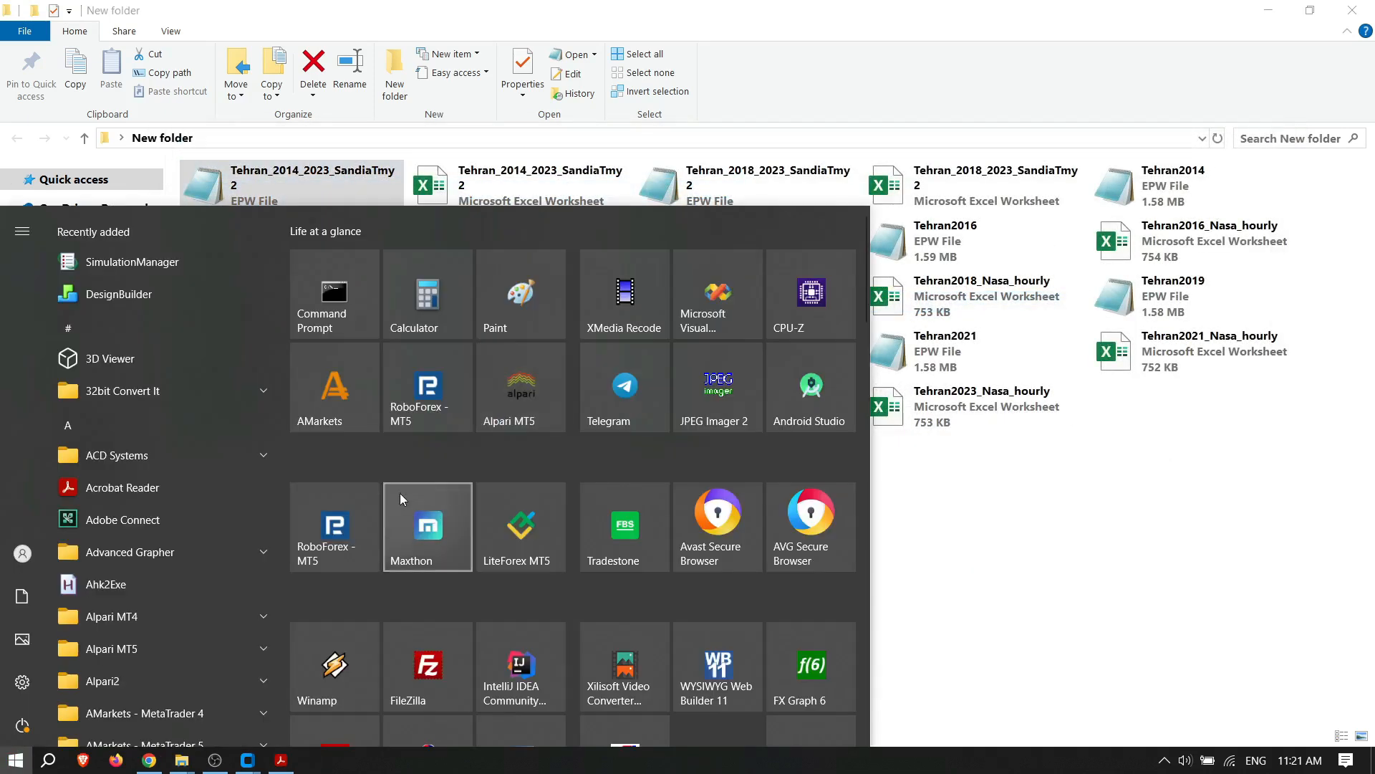
pyautogui.scroll(-10, 227, 592)
pyautogui.click(253, 596)
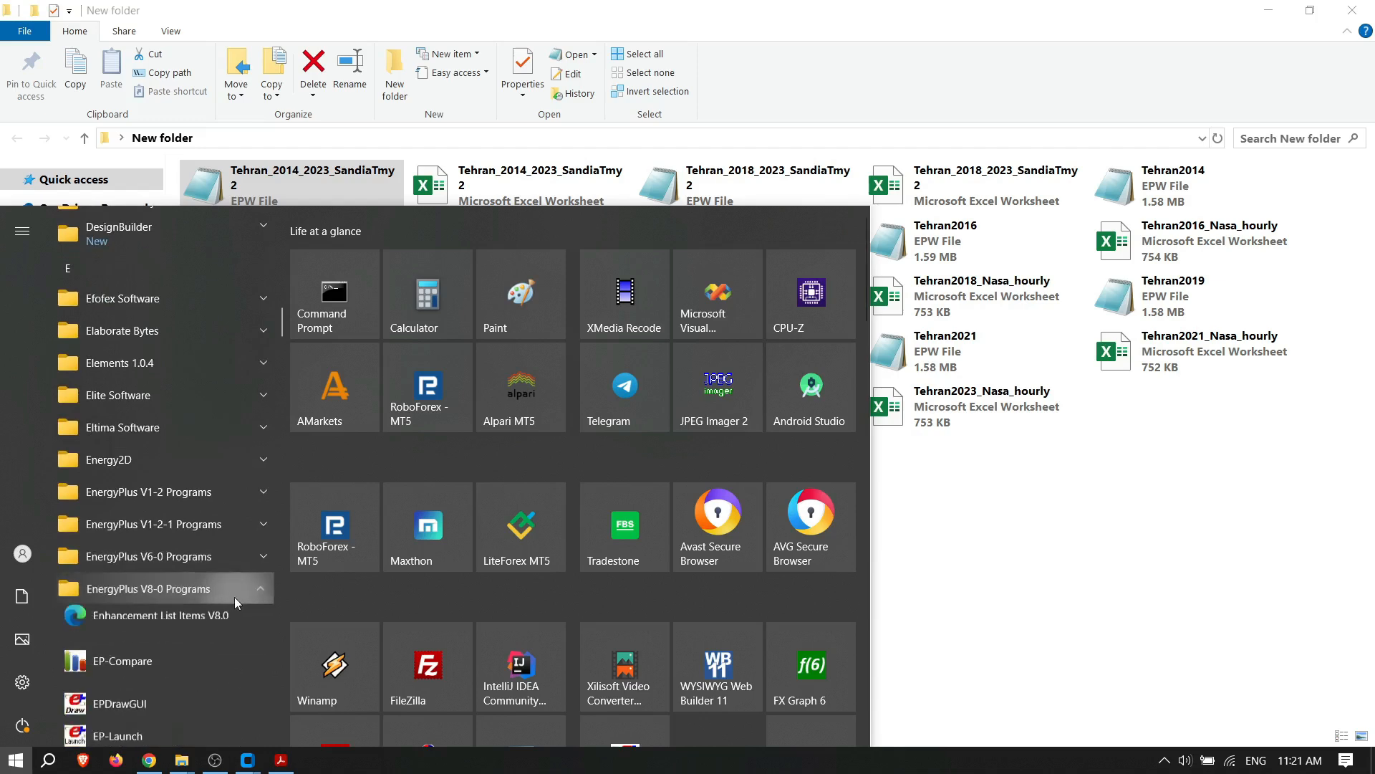
pyautogui.scroll(-3, 226, 575)
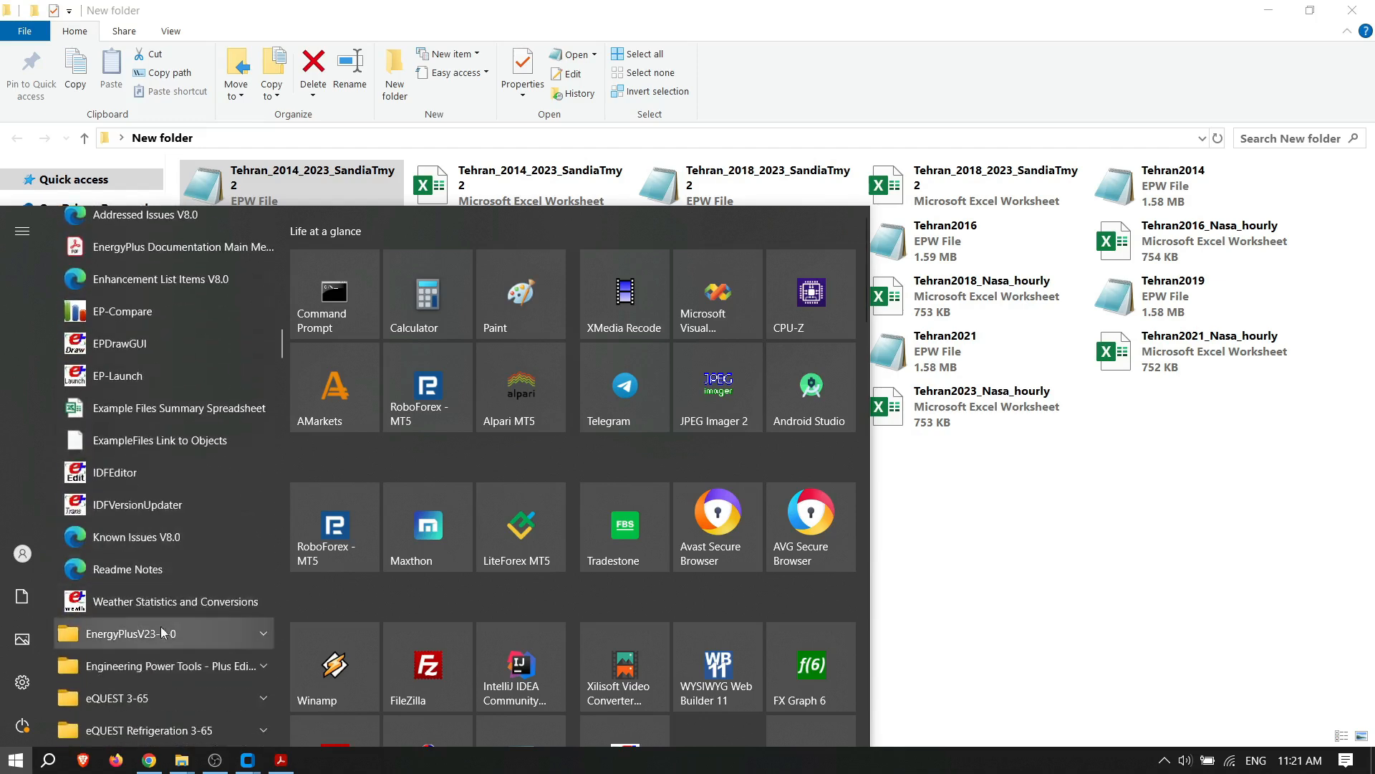
pyautogui.click(215, 600)
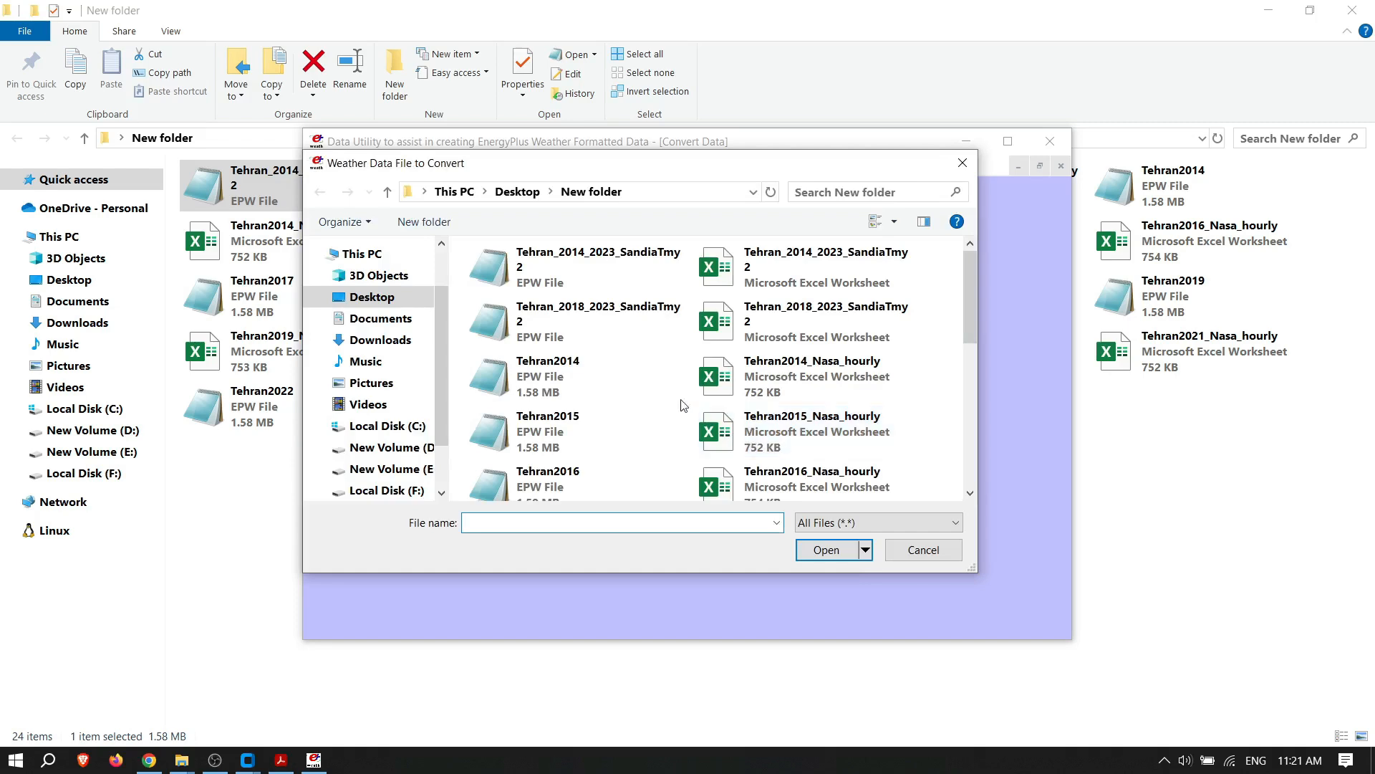
pyautogui.doubleClick(614, 266)
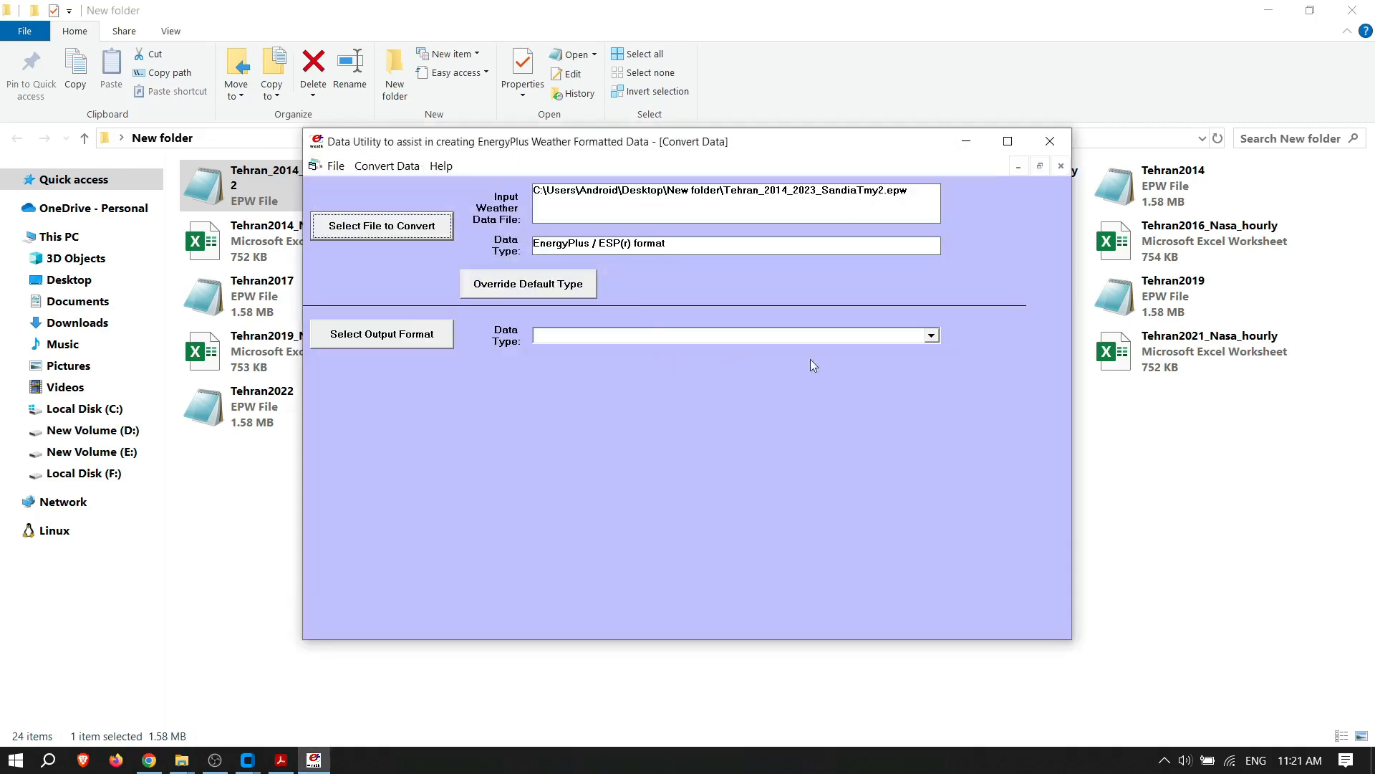
# Step: Set the output format to EnergyPlus weather format (EPW) and name the converted file Tehran_2014_2023_SandiaTmy2_new
pyautogui.click(932, 335)
pyautogui.click(566, 356)
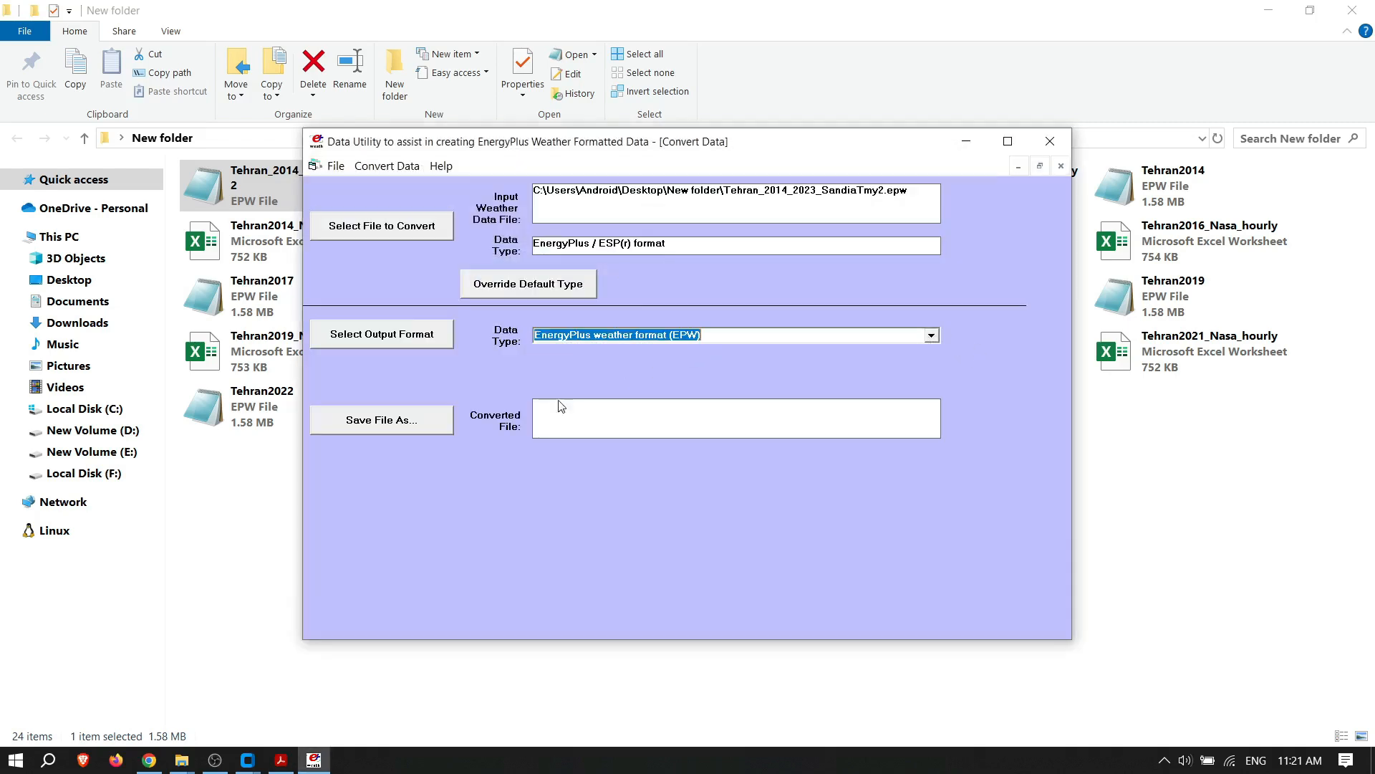
pyautogui.click(387, 424)
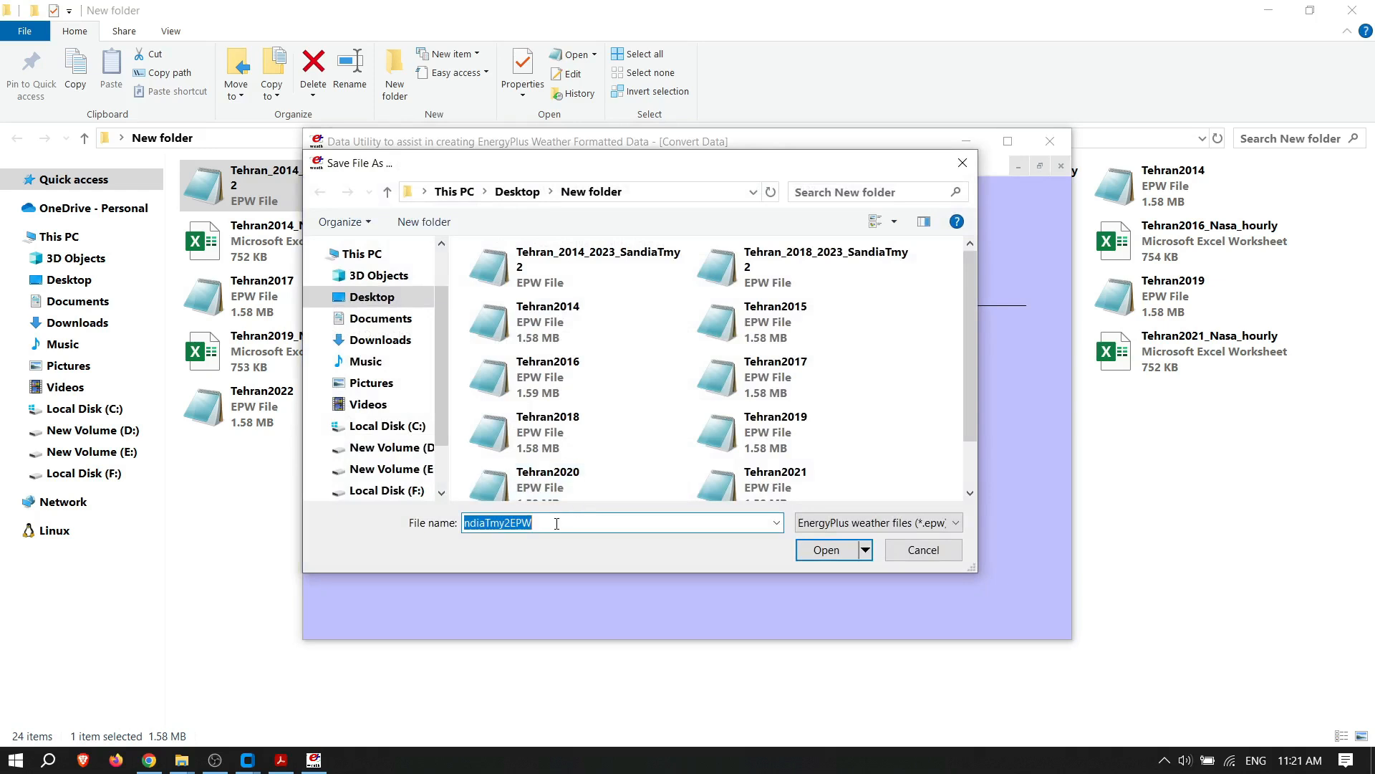
pyautogui.click(557, 522)
pyautogui.moveTo(534, 523); pyautogui.dragTo(509, 523)
pyautogui.write('_new')
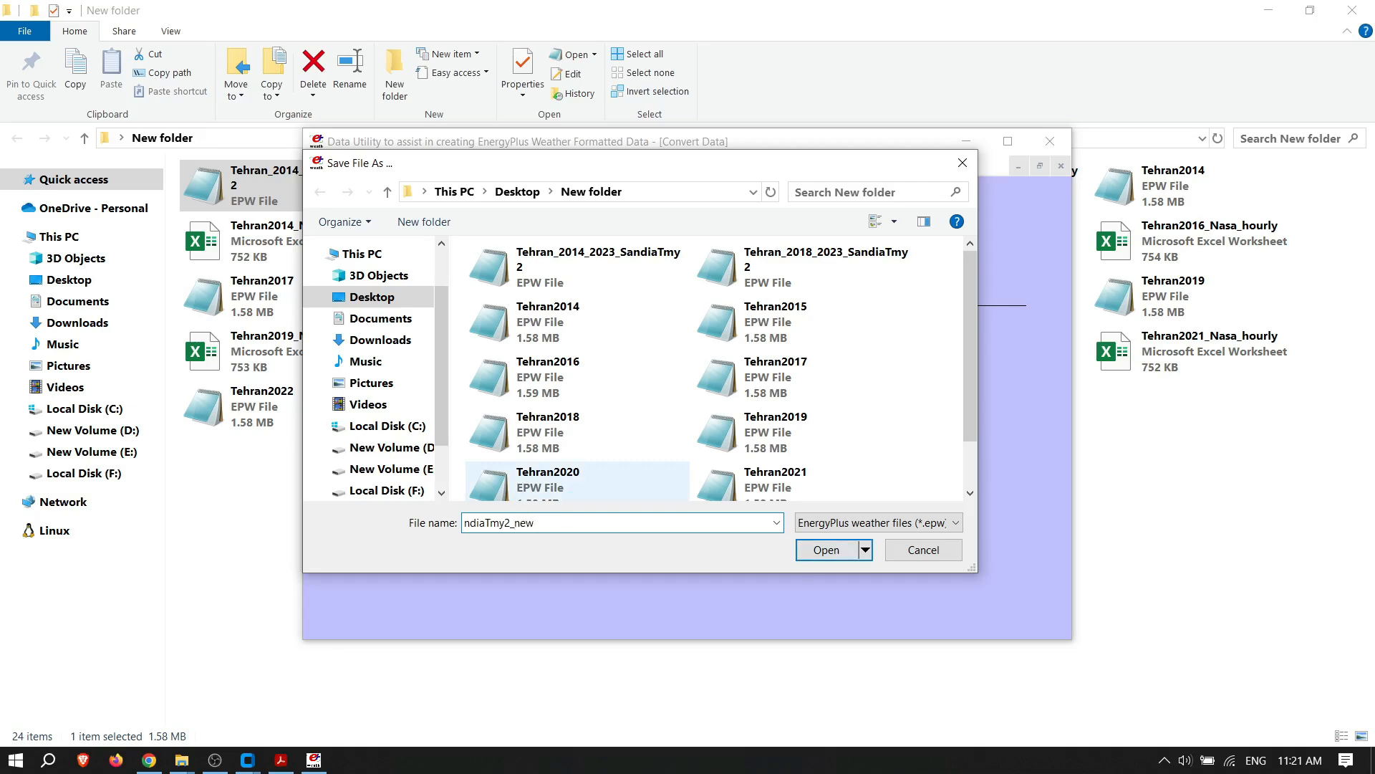
pyautogui.press('Return')
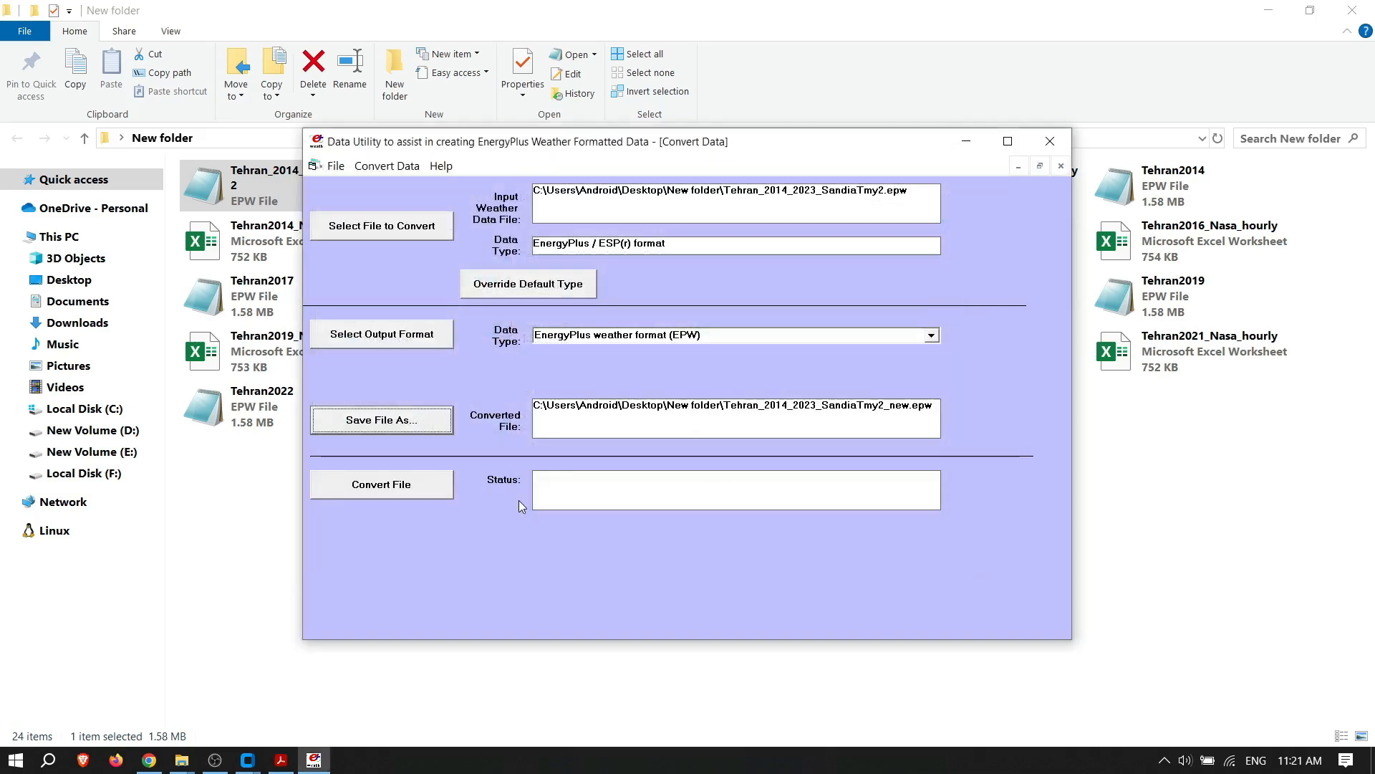
# Step: Convert the weather file, dismiss the completion message and close the conversion utility
pyautogui.click(450, 490)
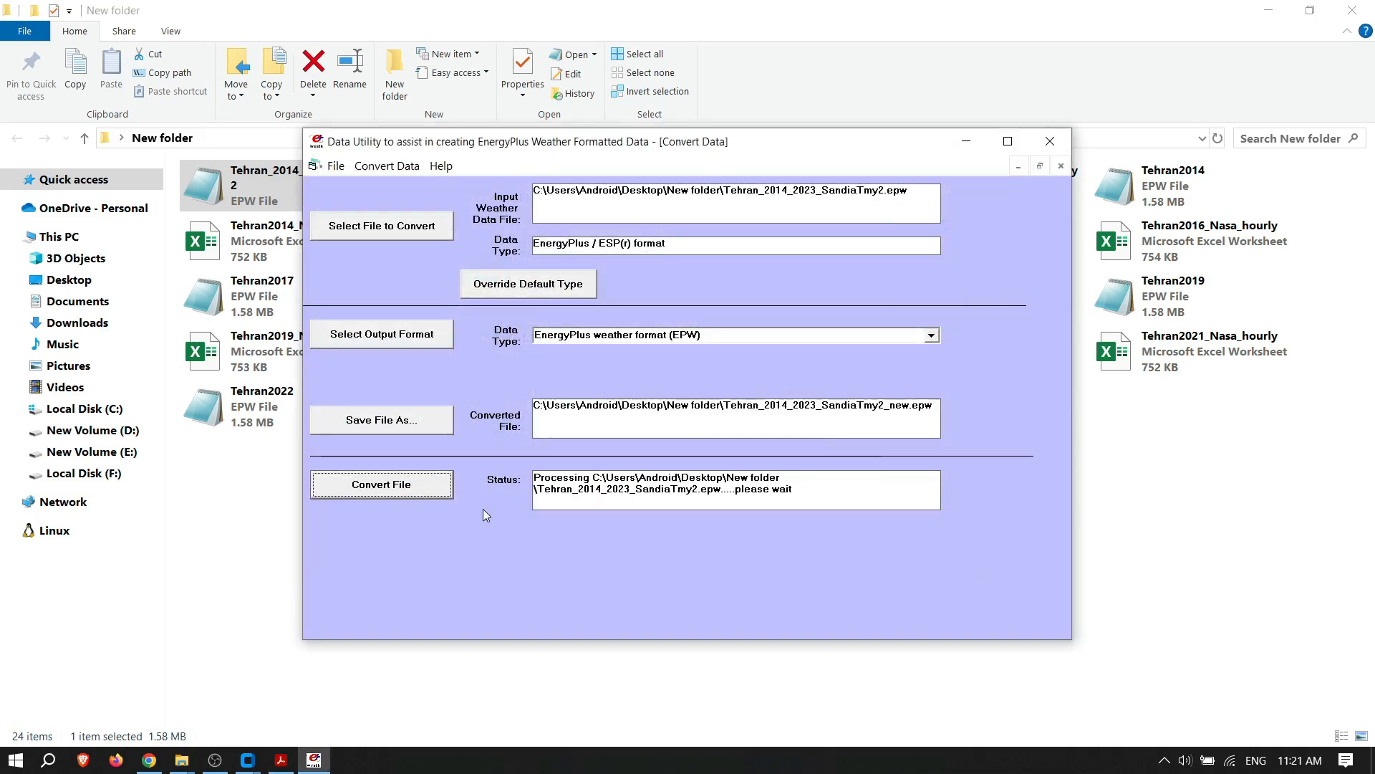
pyautogui.click(833, 443)
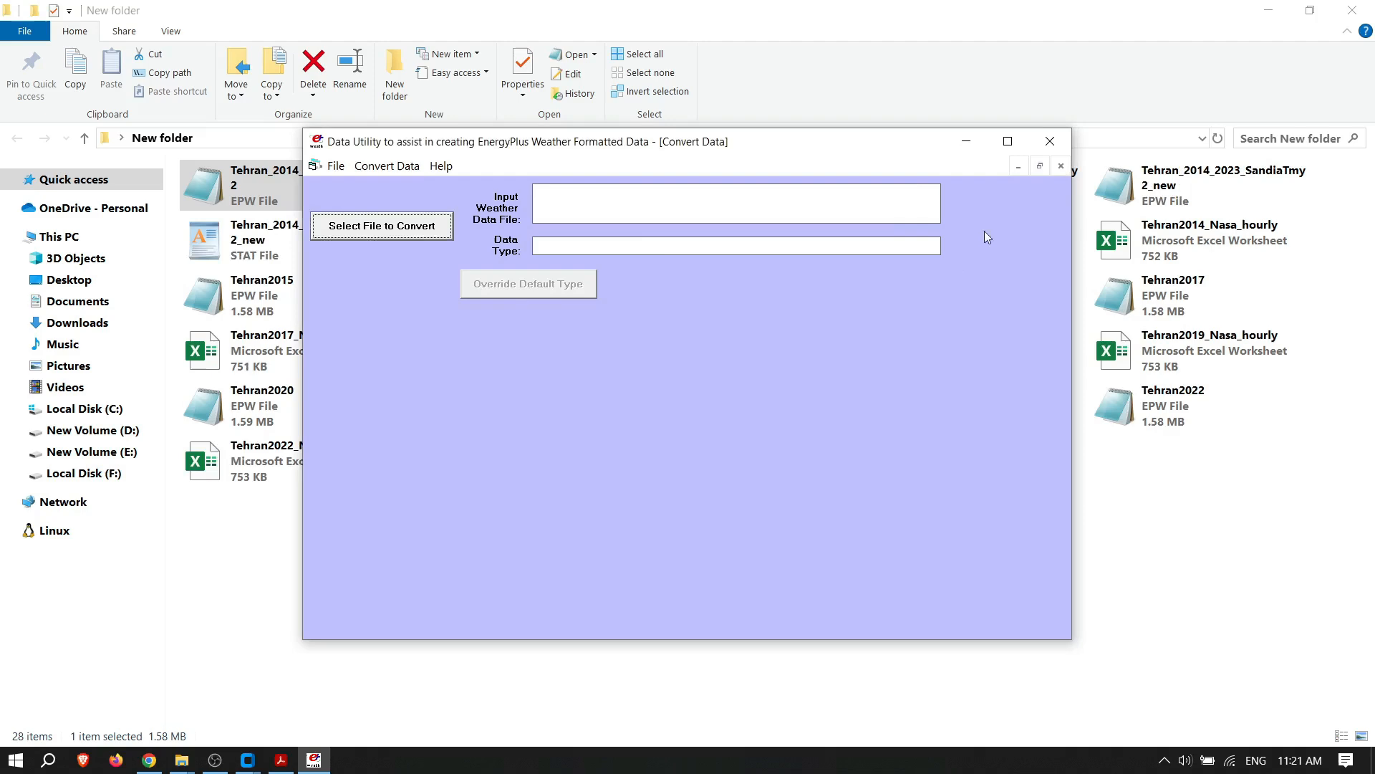
pyautogui.click(1048, 143)
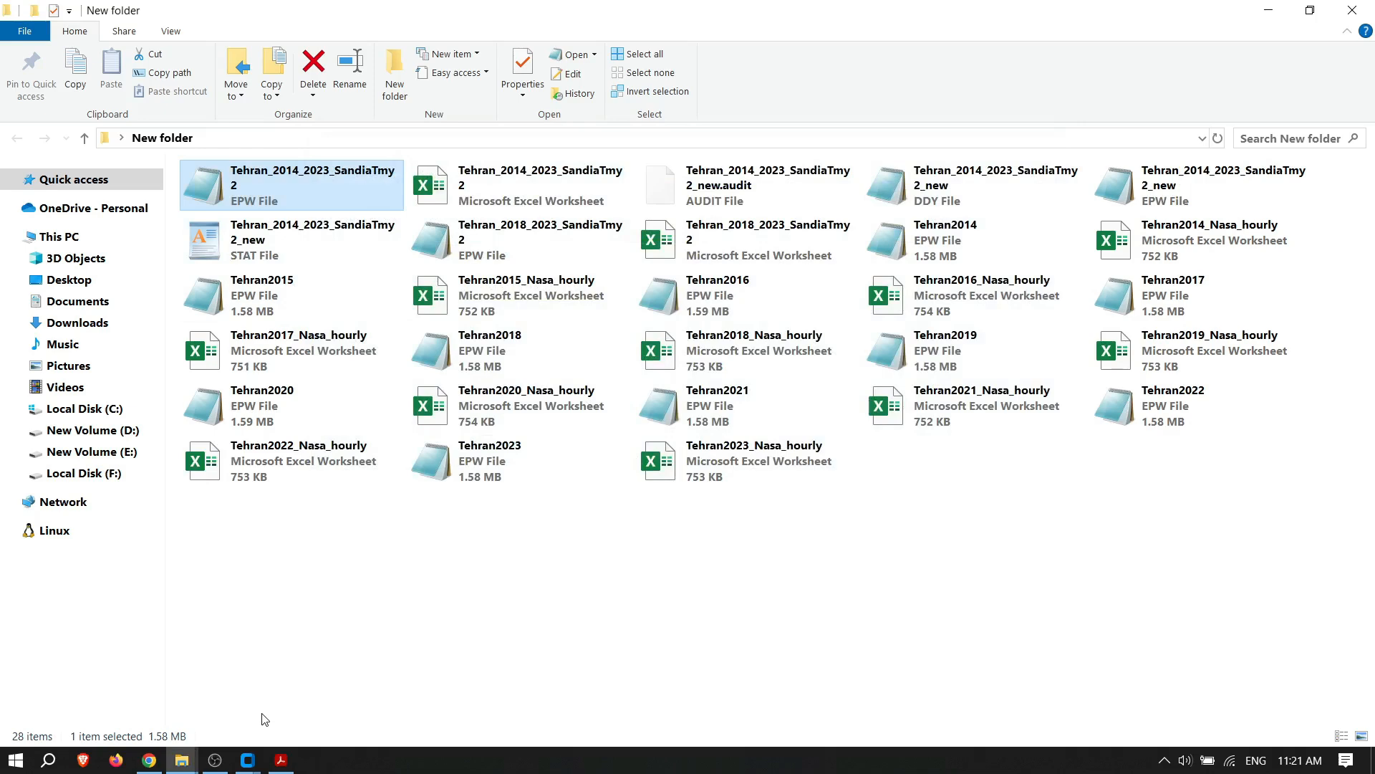
# Step: Browse the YouTube playlist in Chrome for the video on epw file contents and return to txt30.pdf in Acrobat
pyautogui.click(149, 760)
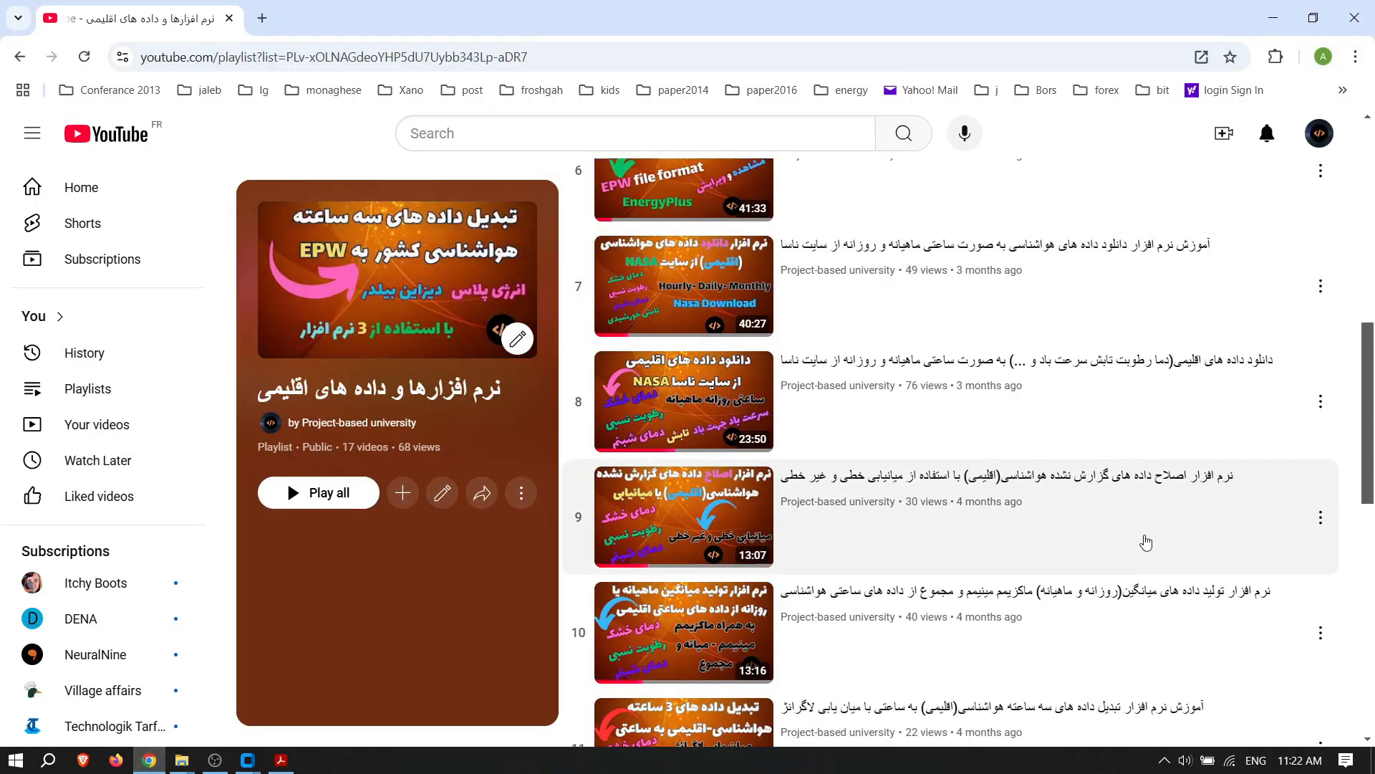
pyautogui.scroll(-4, 1146, 542)
pyautogui.scroll(3, 1146, 542)
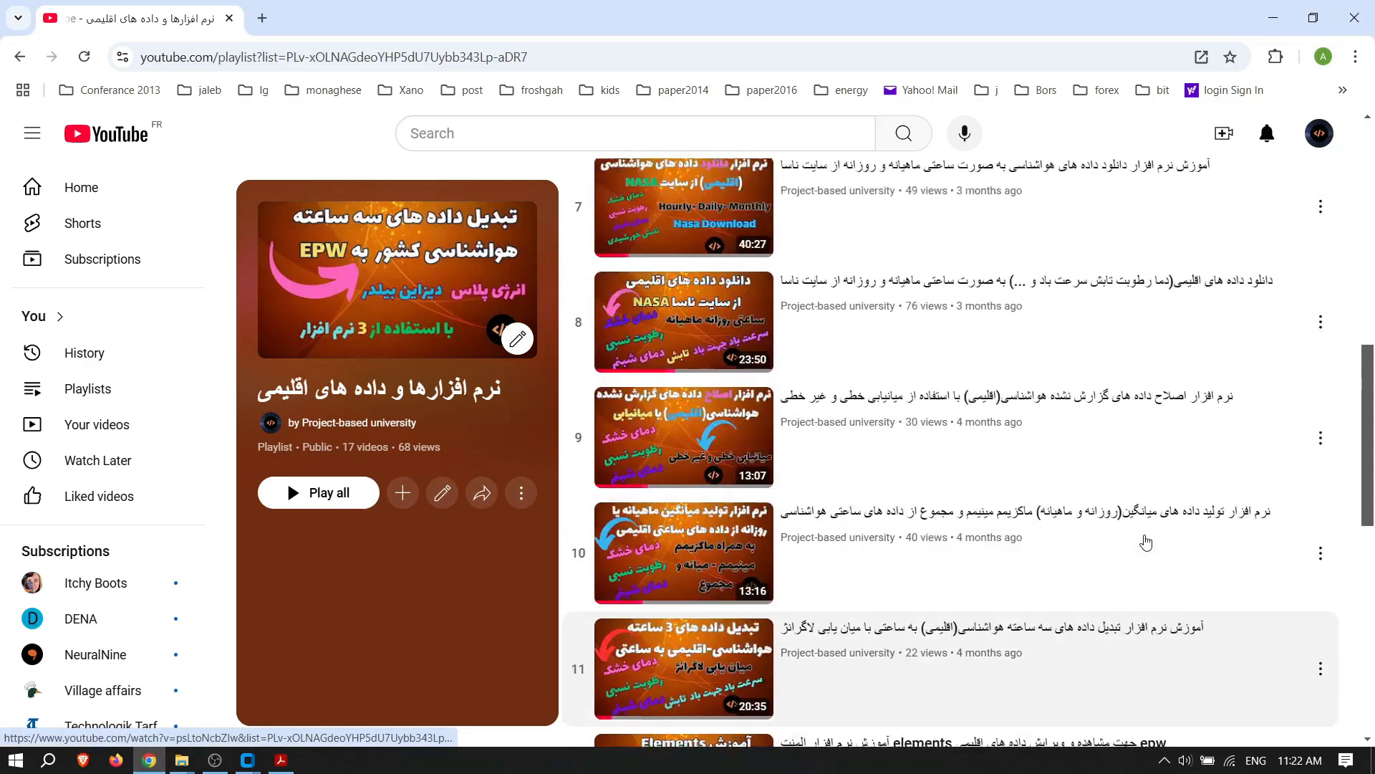
pyautogui.scroll(5, 1146, 542)
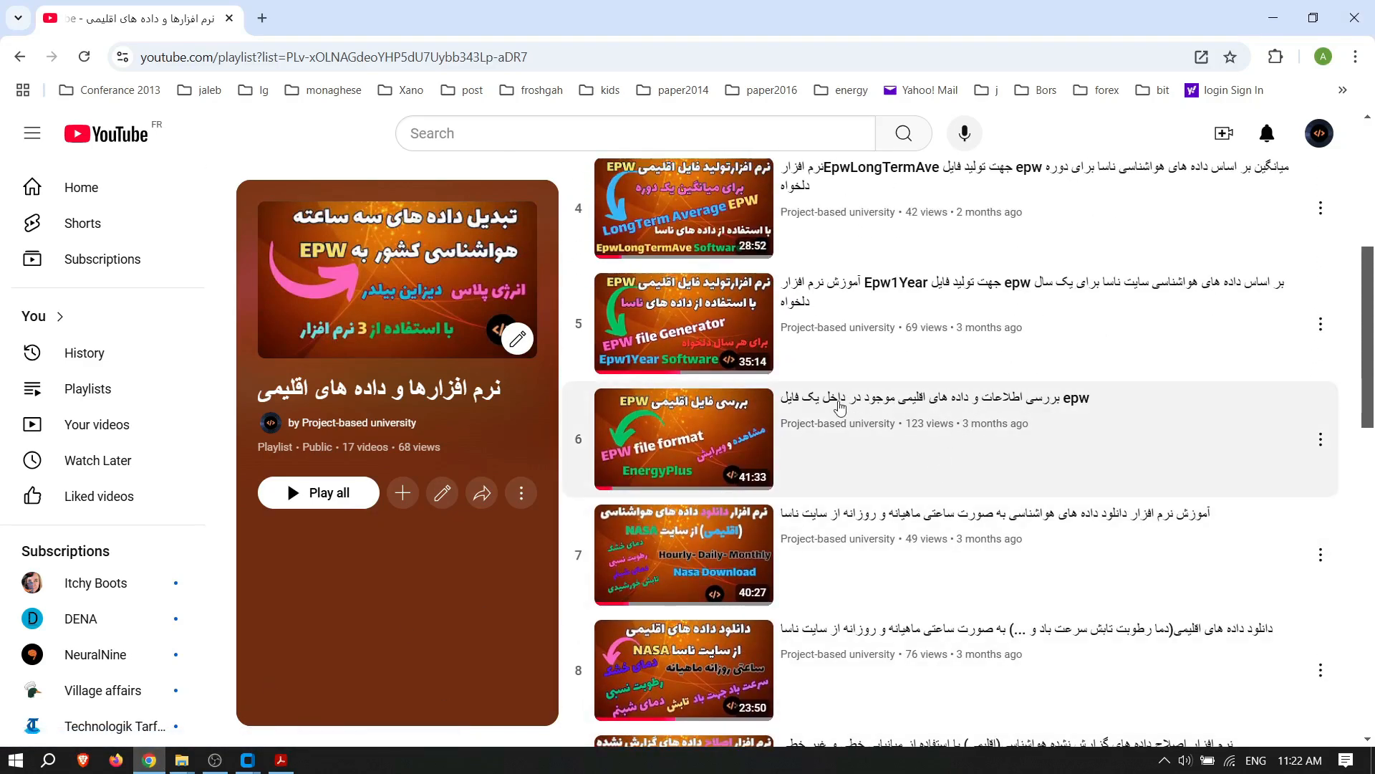
pyautogui.click(282, 767)
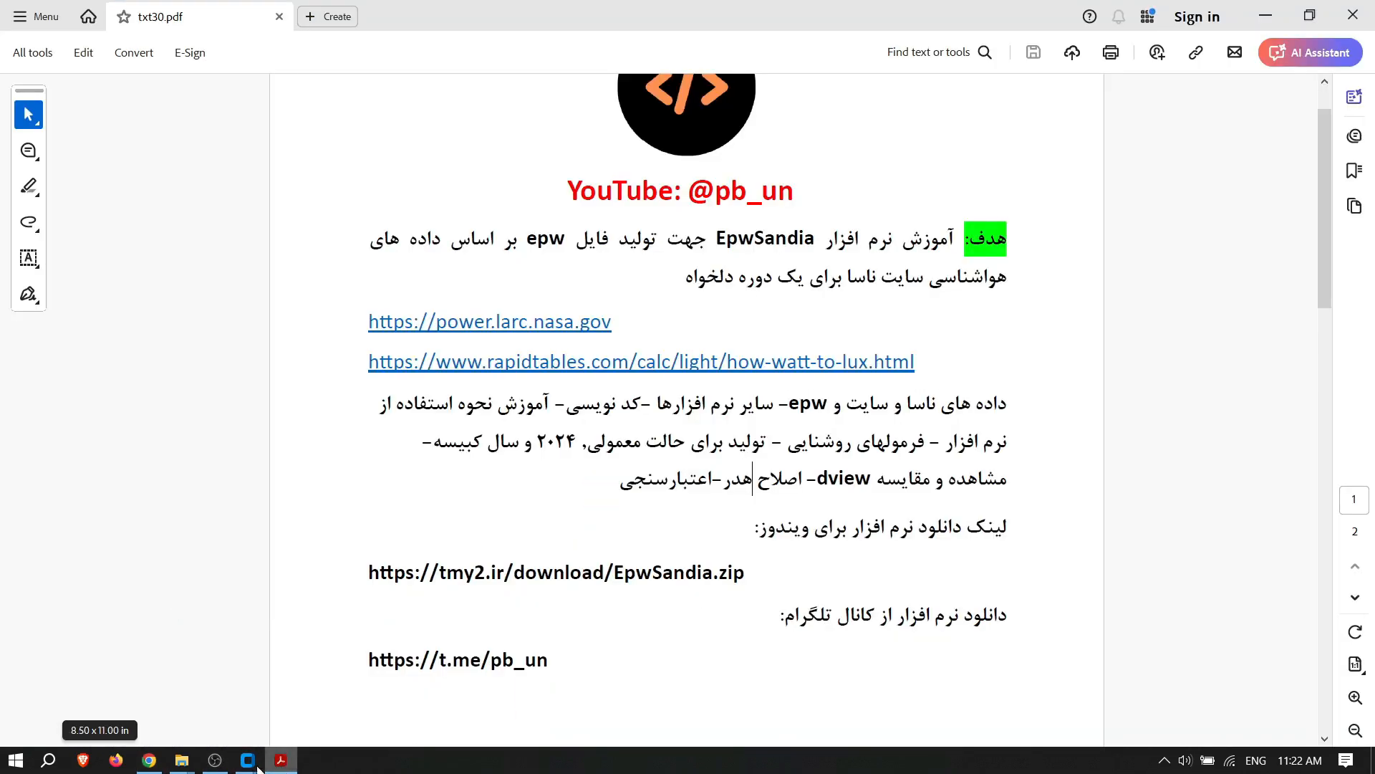
# Step: Switch to New folder in File Explorer, open the original Tehran_2014_2023_SandiaTmy2.epw in Notepad and bring the folder back in front
pyautogui.moveTo(181, 761)
pyautogui.click(288, 673)
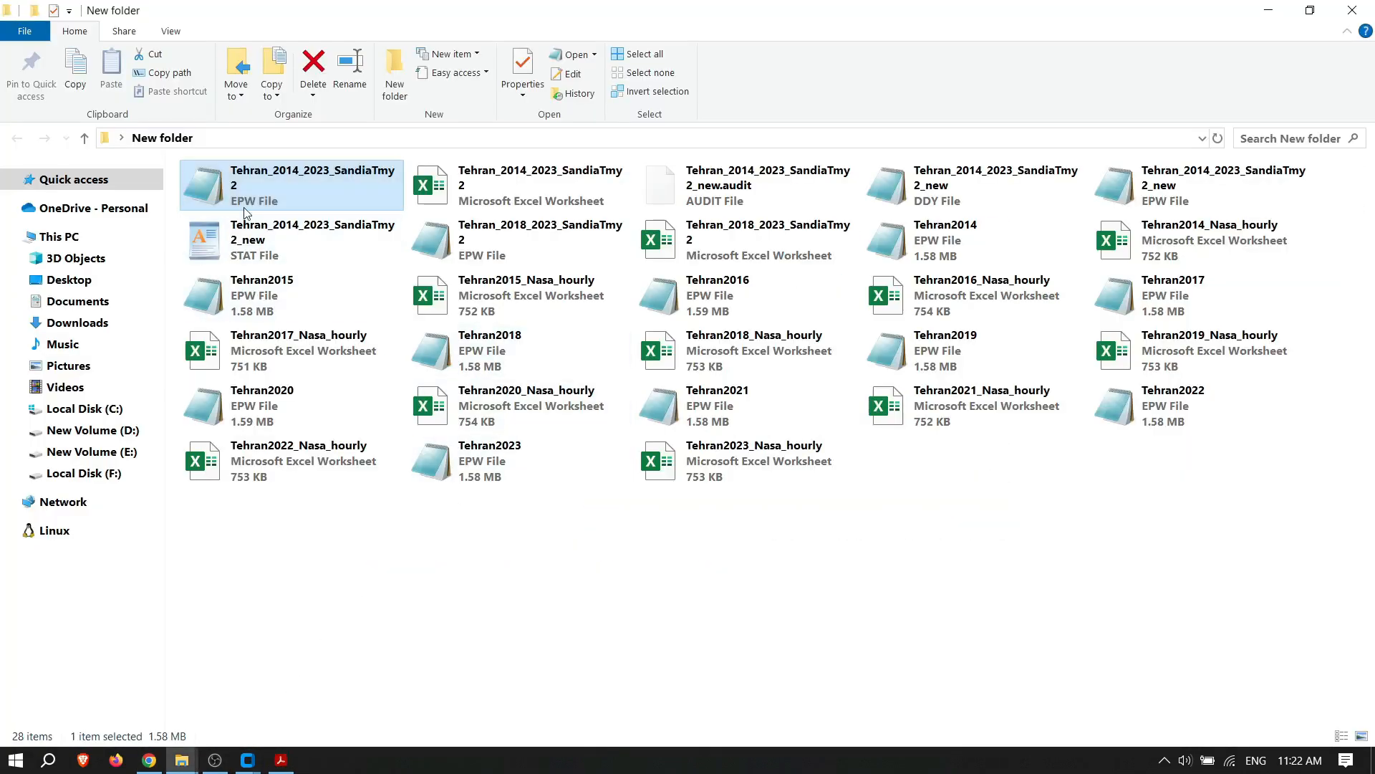
pyautogui.click(324, 187)
pyautogui.doubleClick(323, 187)
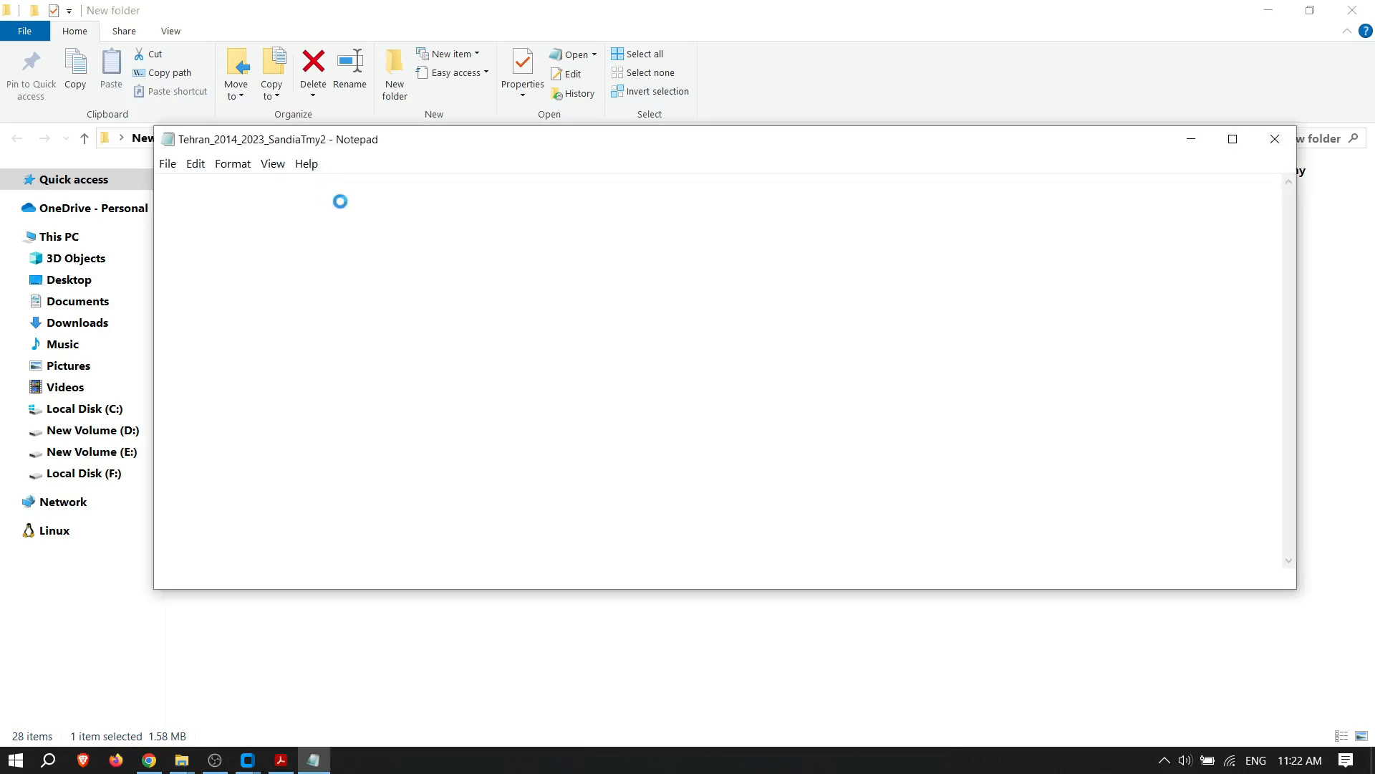
pyautogui.click(612, 681)
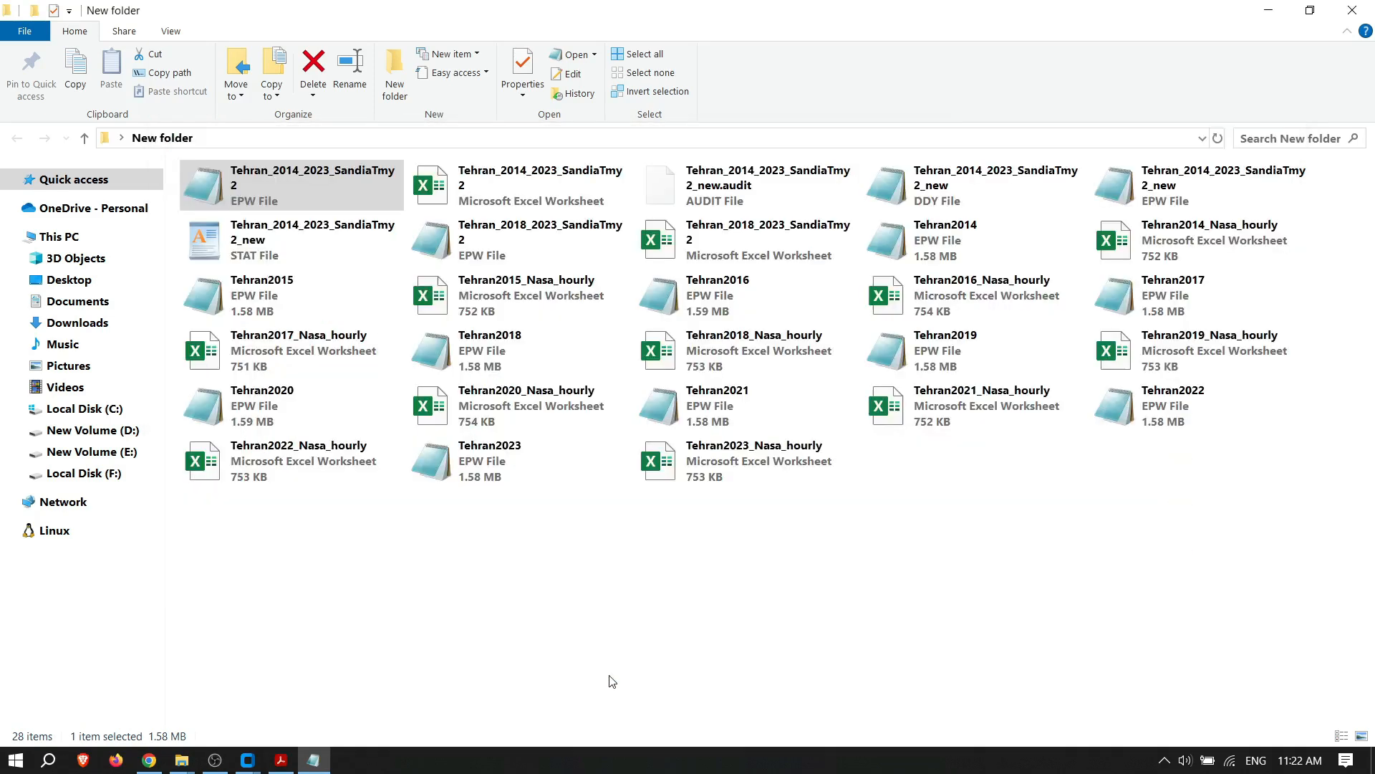
# Step: Examine the typical/extreme periods and ground temperatures in Tehran_2014_2023_SandiaTmy2_new.epw, compare with the original file's header, and close both
pyautogui.doubleClick(1162, 198)
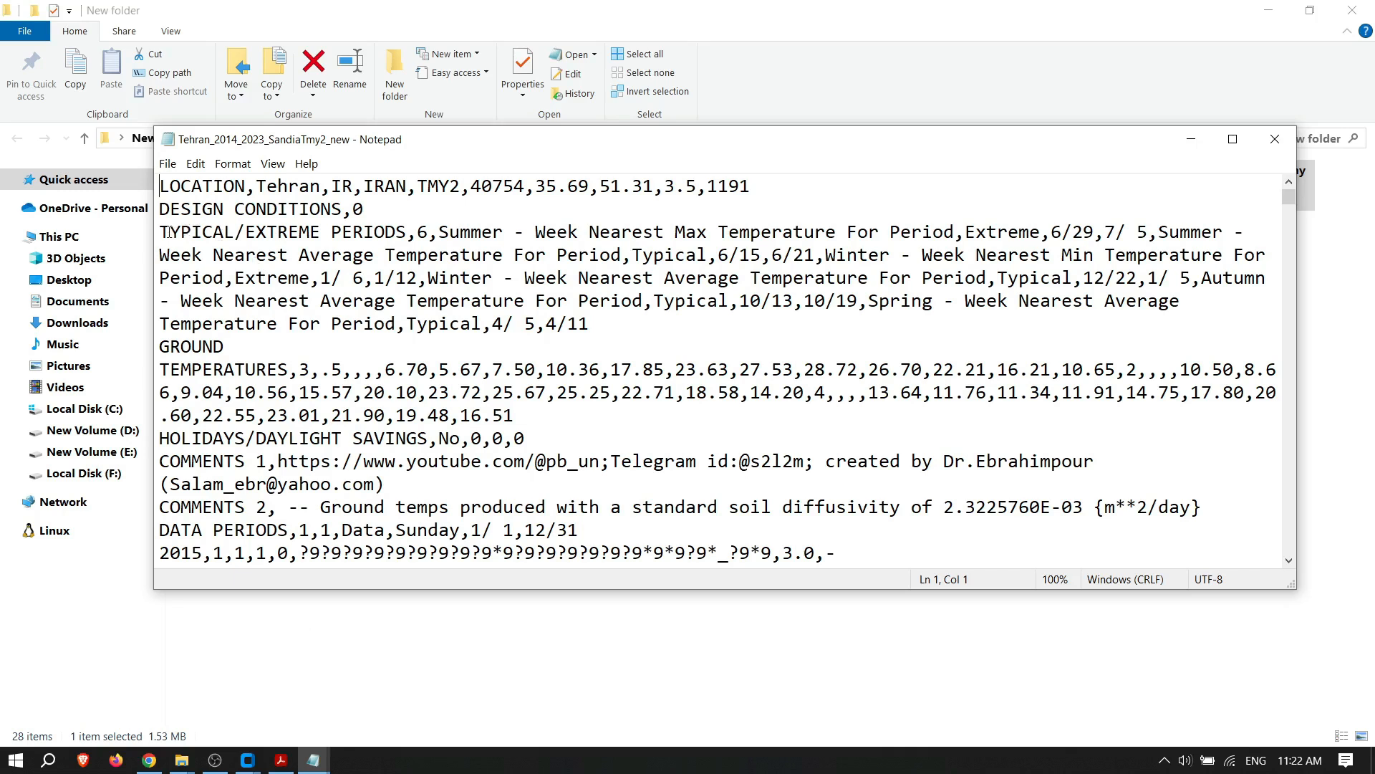
pyautogui.moveTo(160, 232); pyautogui.dragTo(396, 231)
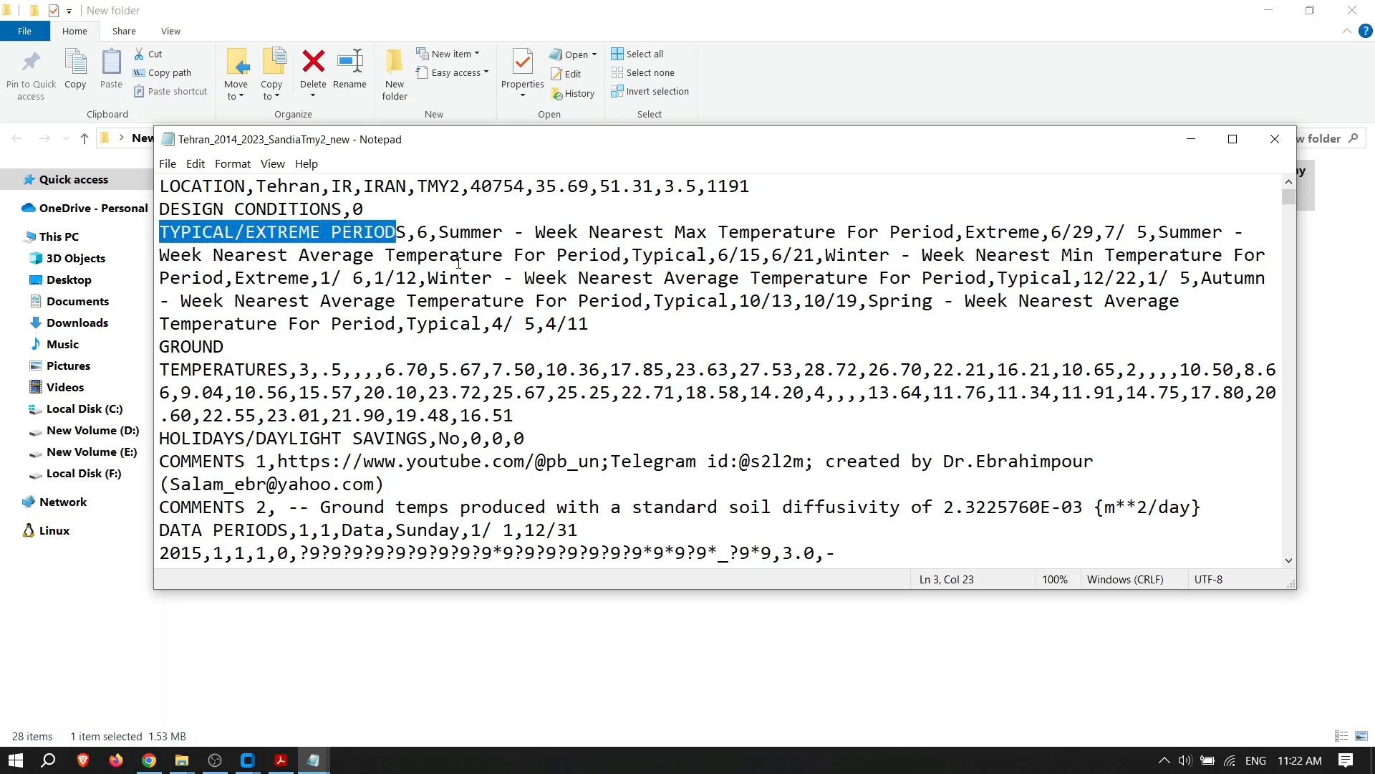
pyautogui.moveTo(169, 369); pyautogui.dragTo(310, 369)
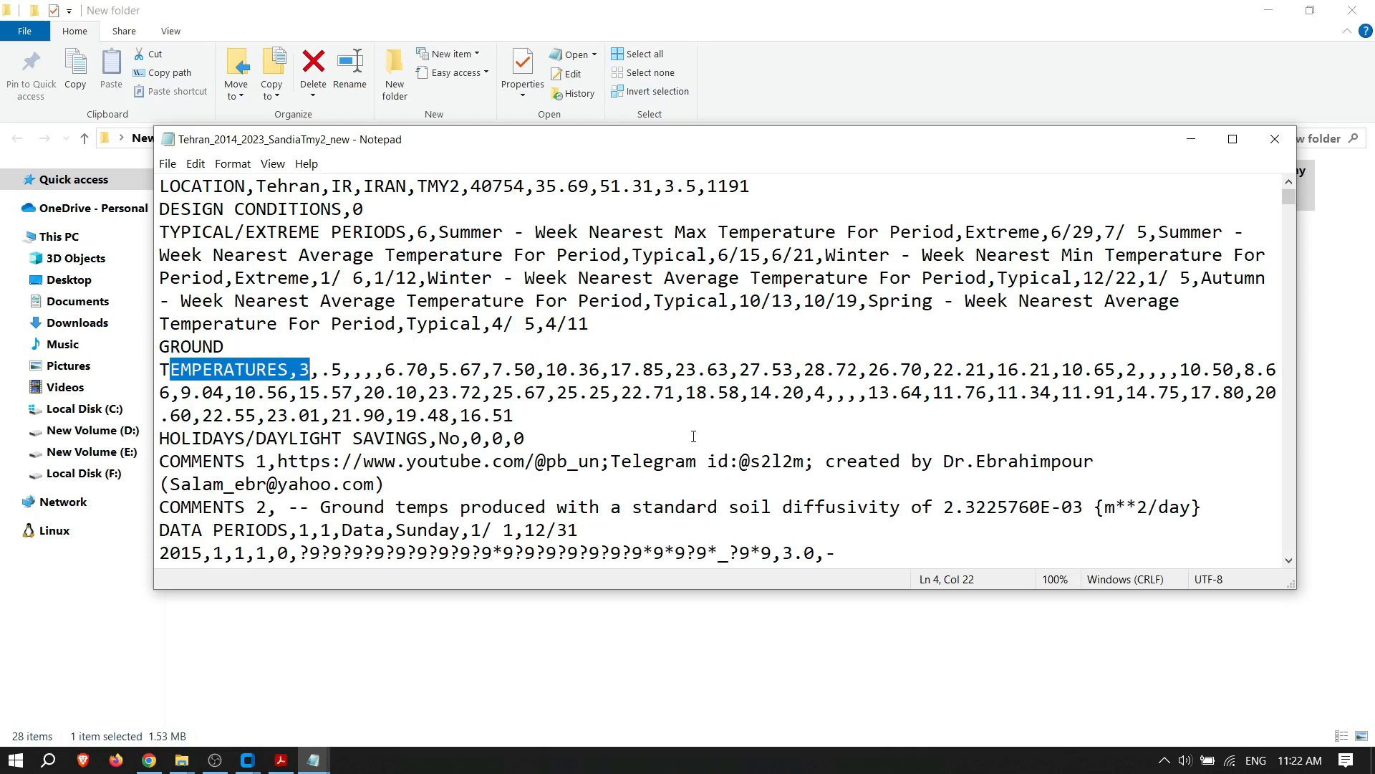
pyautogui.scroll(-2, 693, 437)
pyautogui.scroll(2, 693, 436)
pyautogui.click(1275, 138)
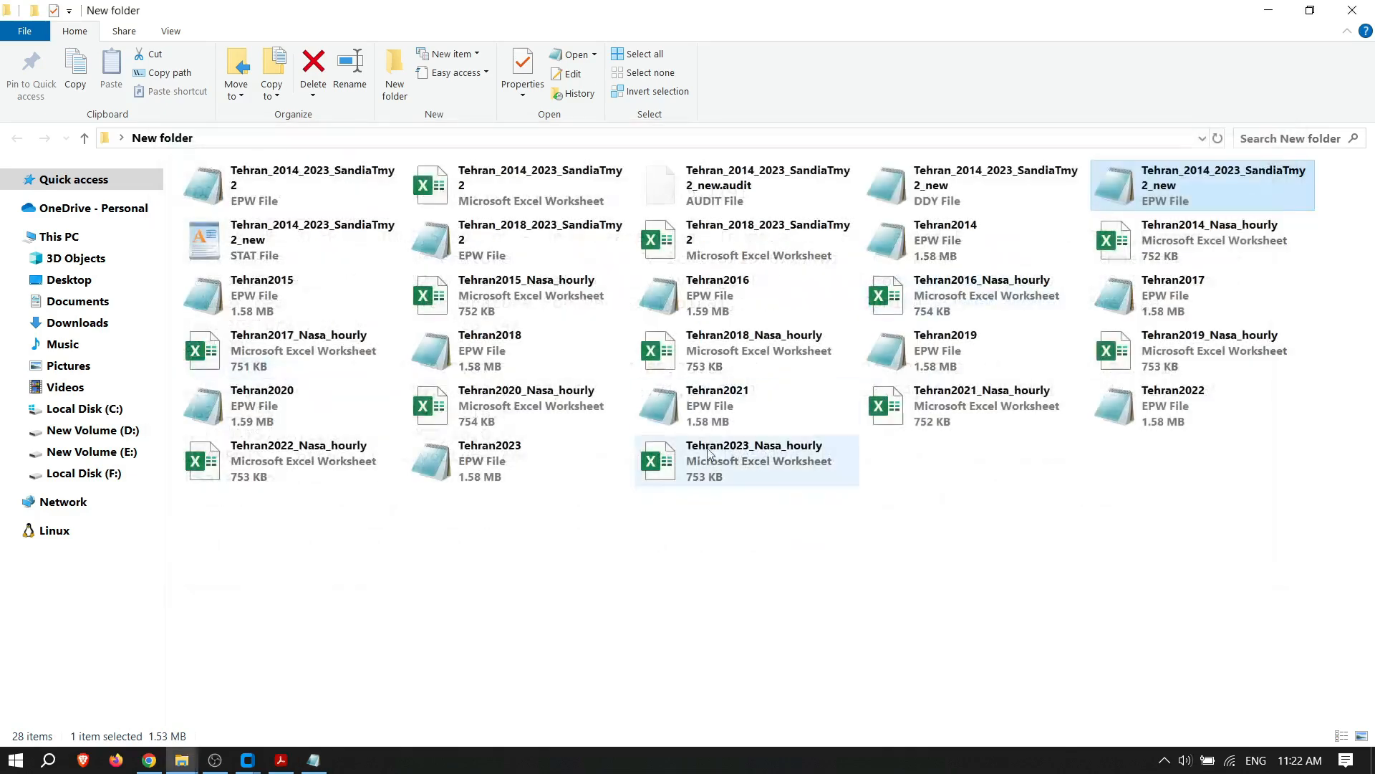
pyautogui.click(314, 761)
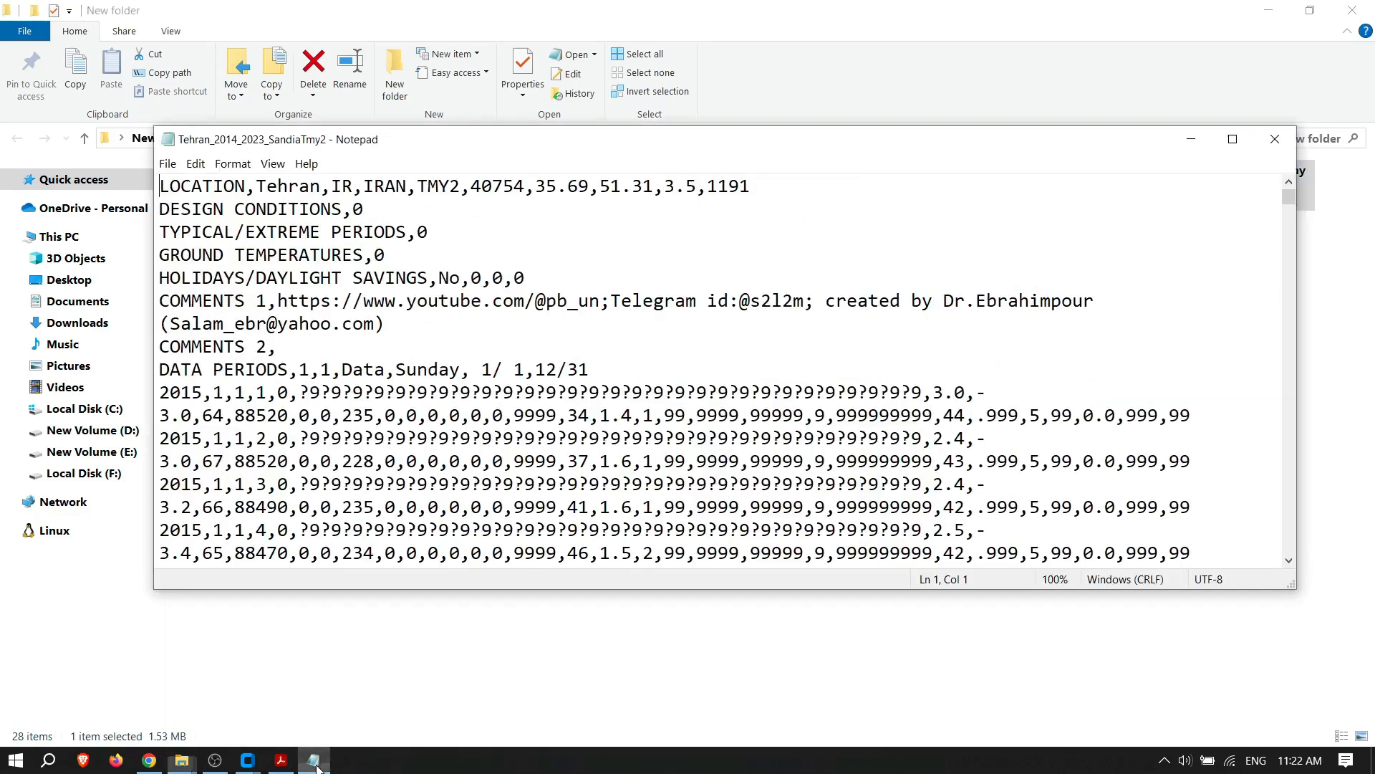
pyautogui.click(1275, 138)
# Step: Return to txt30.pdf in Acrobat and mark the validation topic (اعتبارسنجی) at the end of the topic list, clearing the selection
pyautogui.click(247, 762)
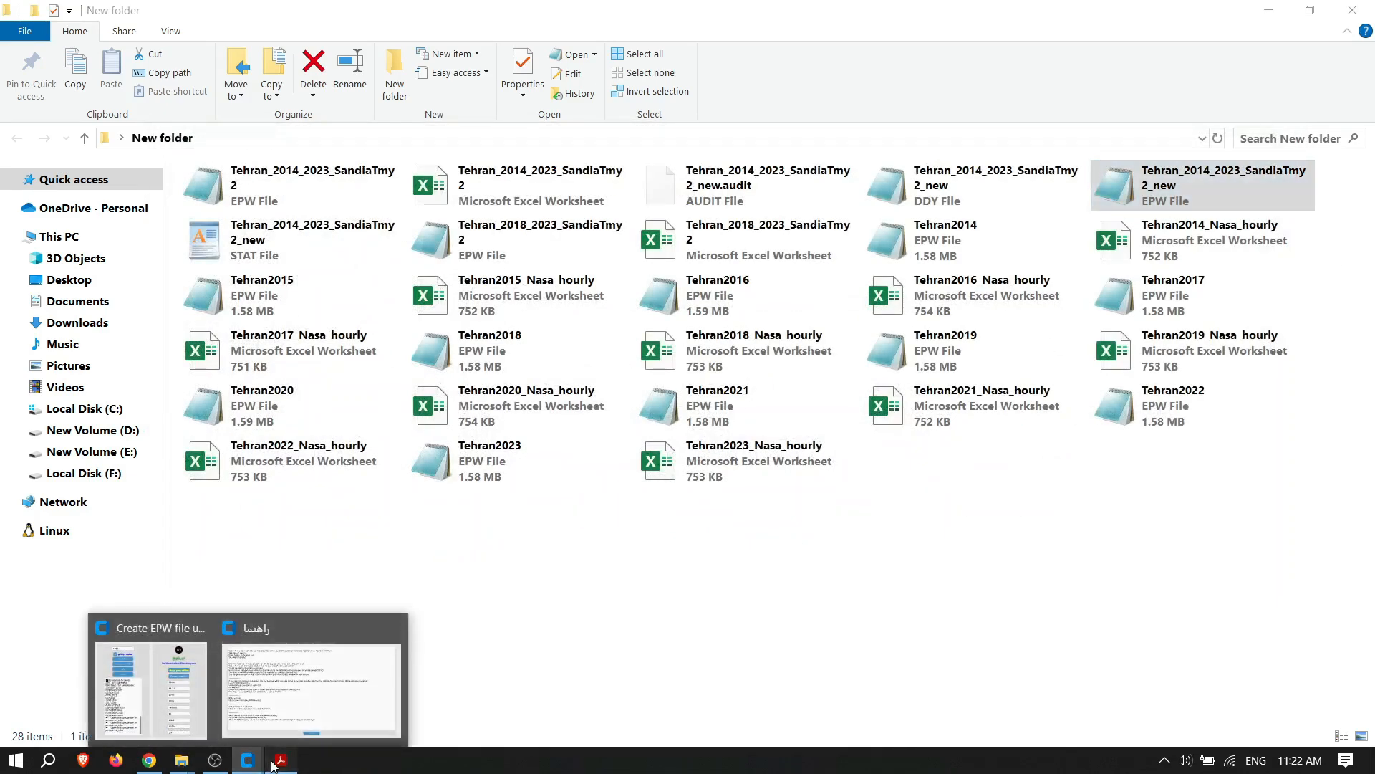
pyautogui.click(278, 761)
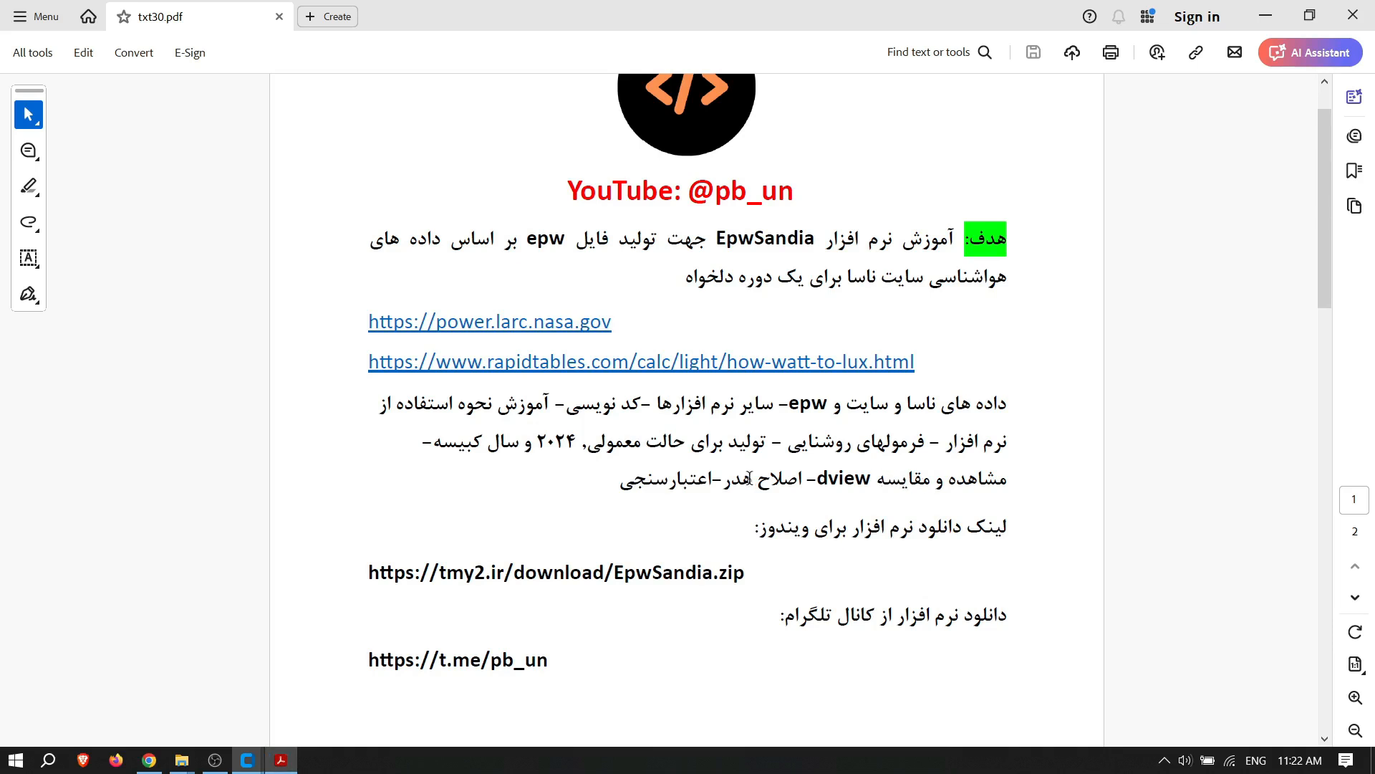
pyautogui.moveTo(725, 477); pyautogui.dragTo(616, 480)
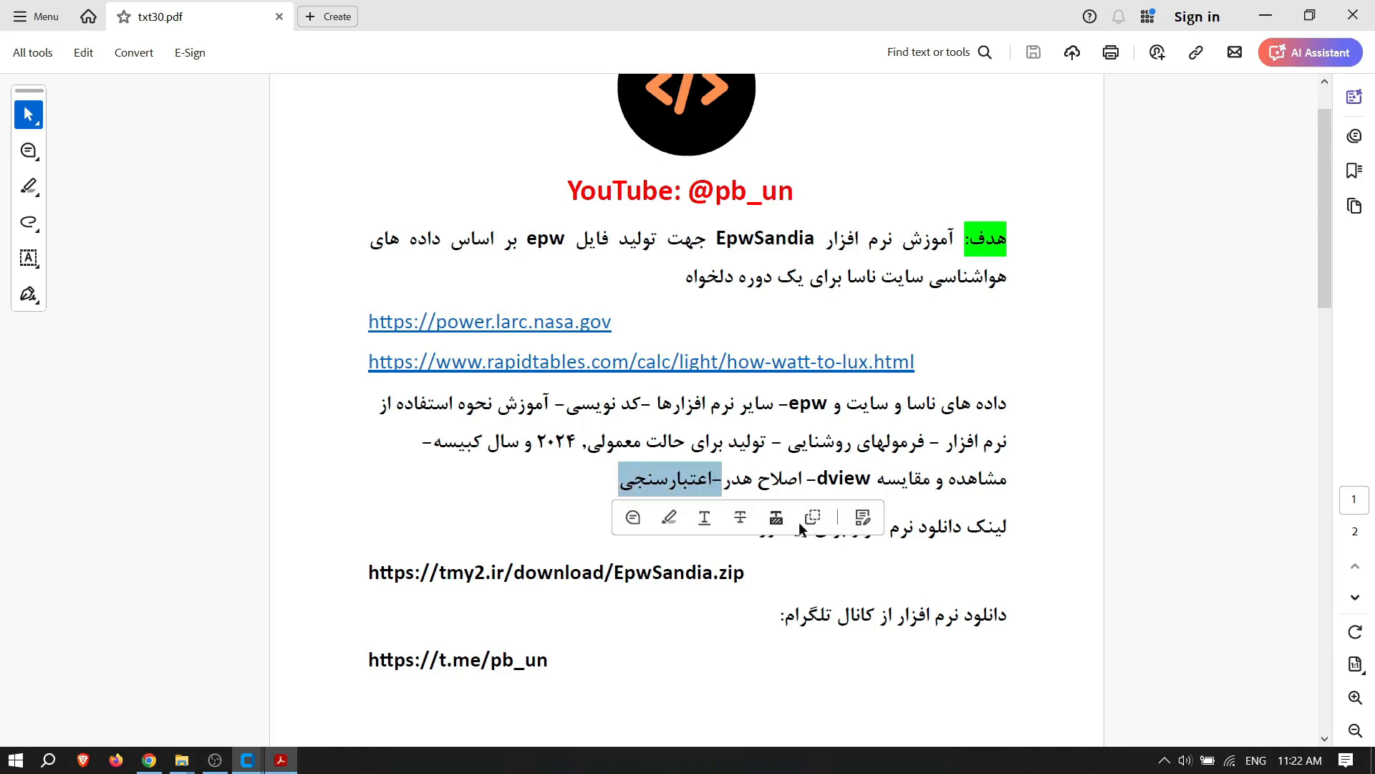
pyautogui.click(949, 454)
# Step: Bring the EpwSandia help window (راهنما) to the front and close it
pyautogui.click(247, 761)
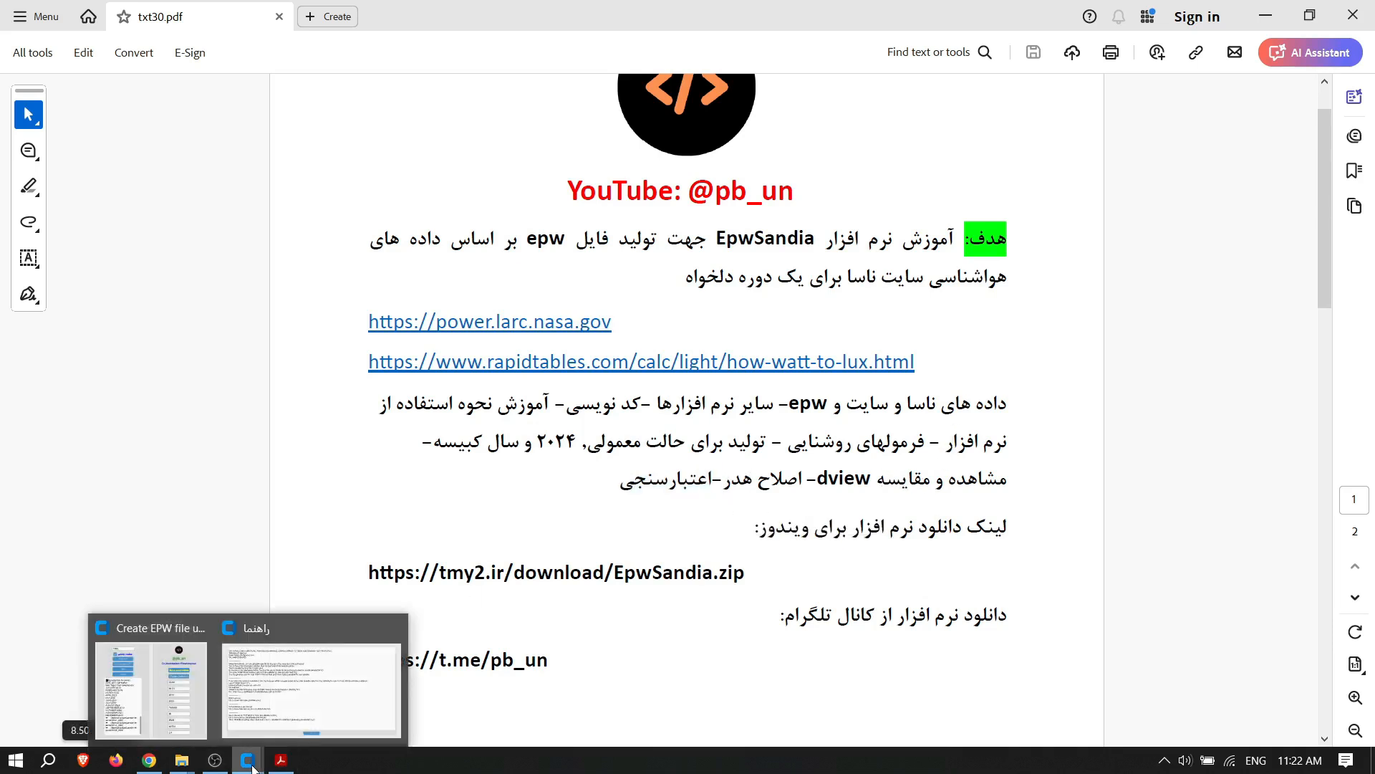
pyautogui.click(319, 710)
pyautogui.click(678, 708)
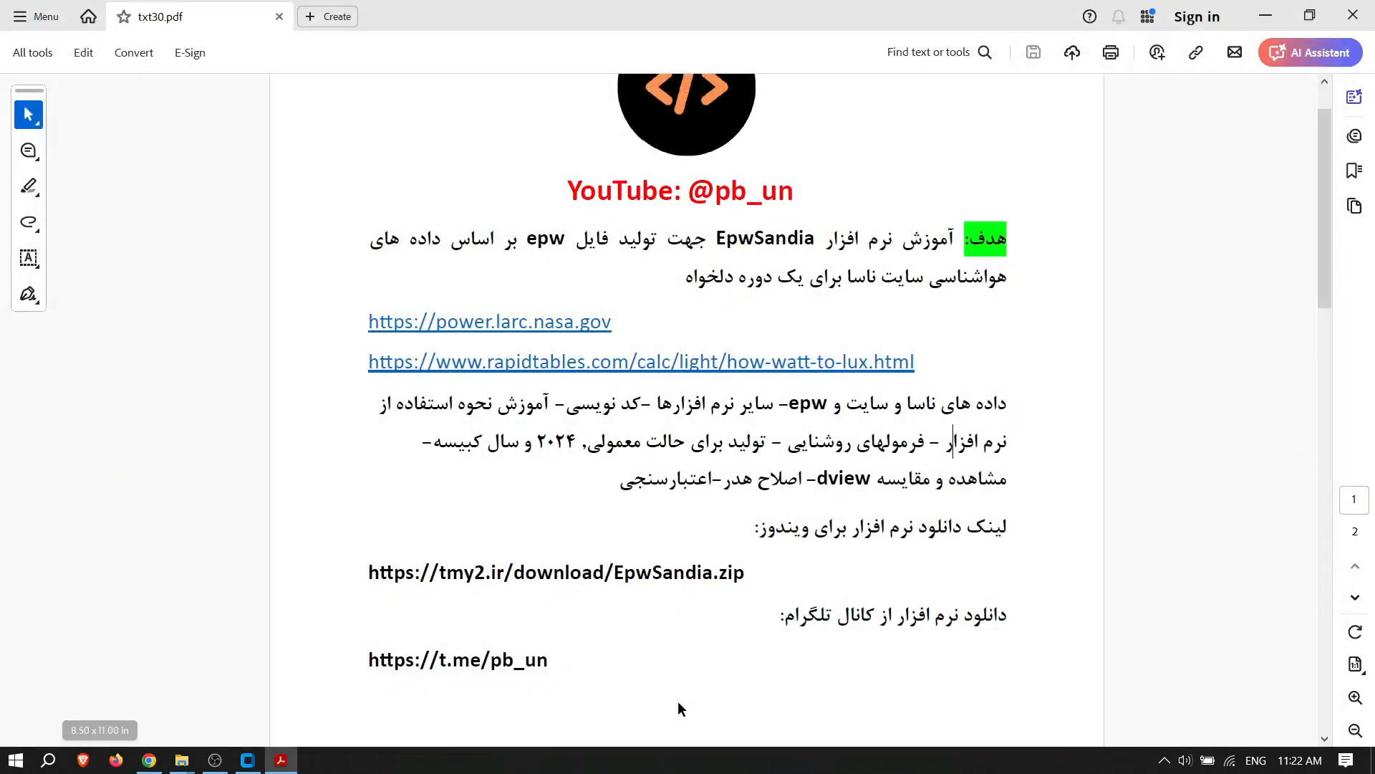
# Step: Open the Thanks window from the EpwSandia main window and go over its donation message and wallet address
pyautogui.click(242, 766)
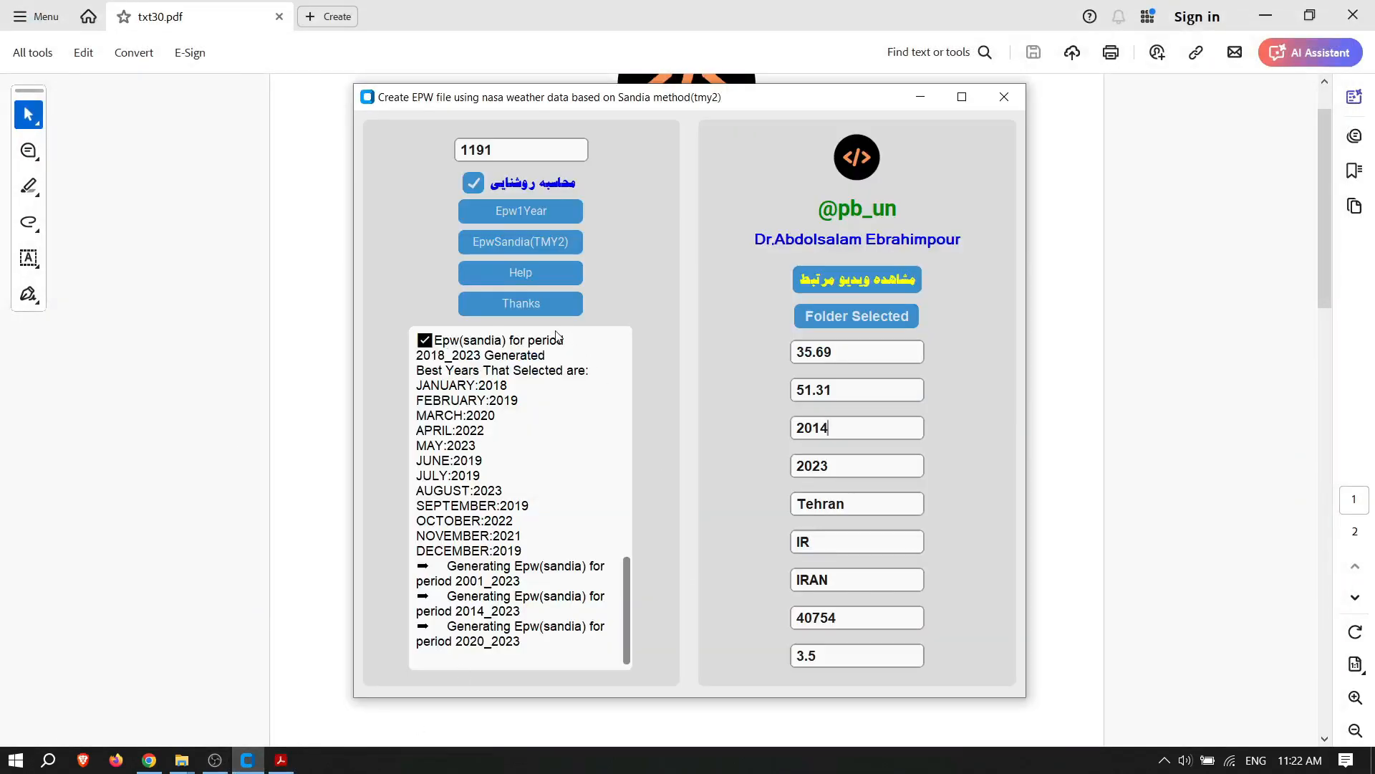
pyautogui.click(523, 304)
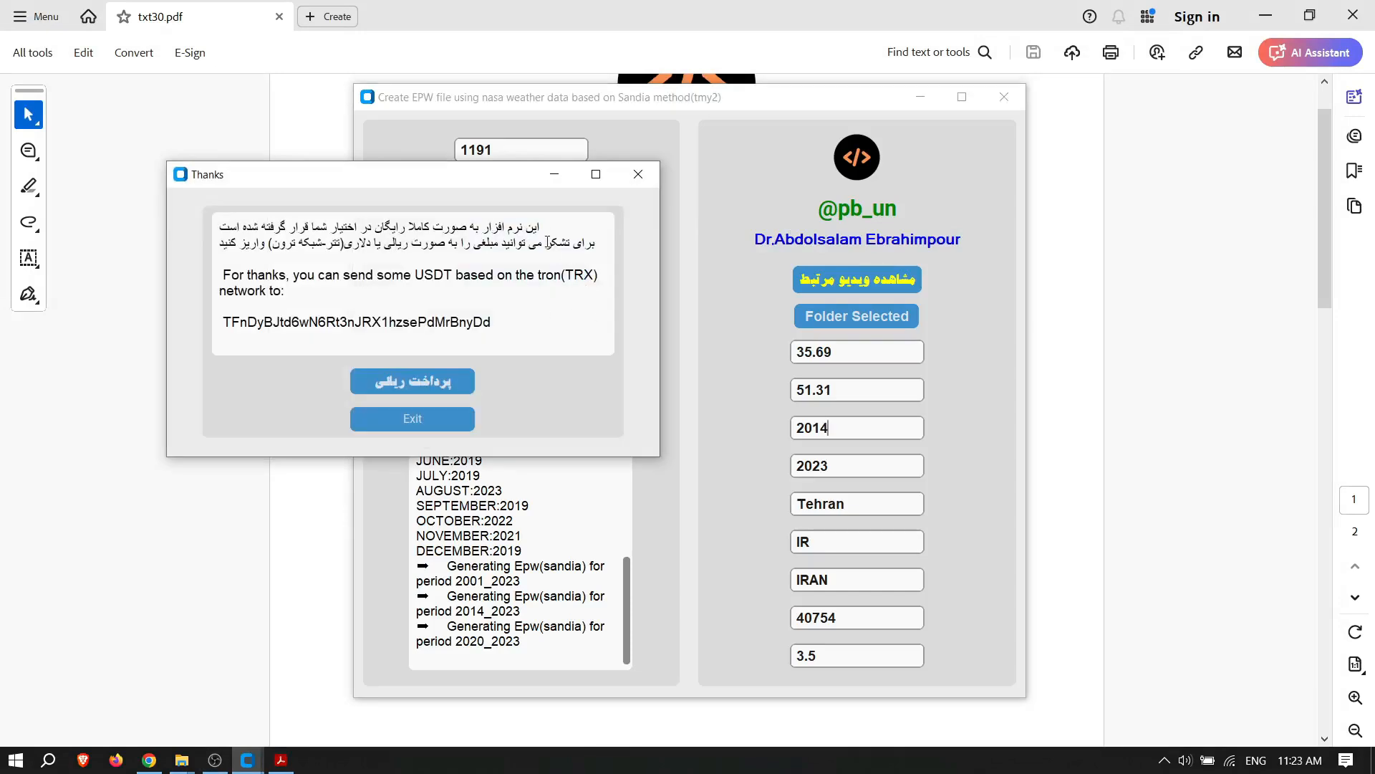
pyautogui.moveTo(547, 242); pyautogui.dragTo(393, 238)
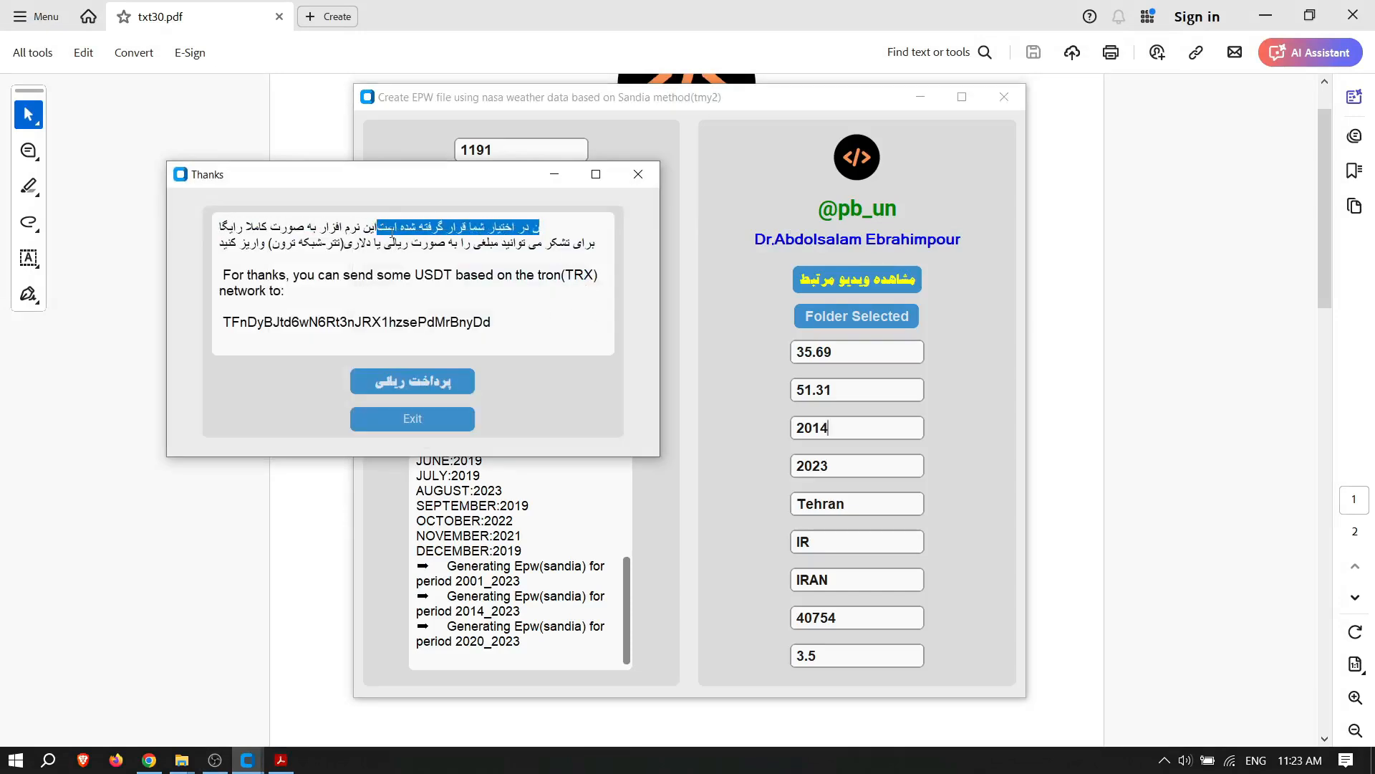
pyautogui.click(550, 306)
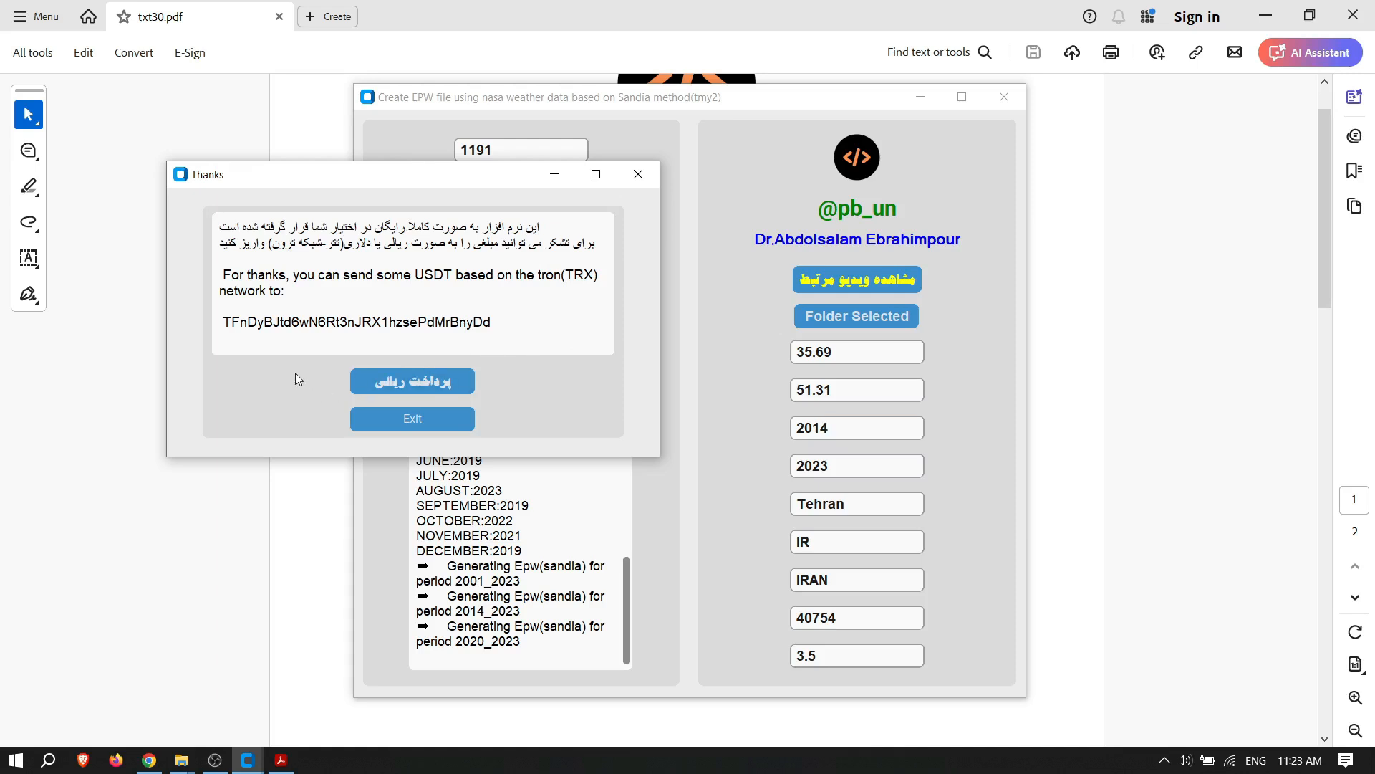
pyautogui.moveTo(225, 318); pyautogui.dragTo(497, 322)
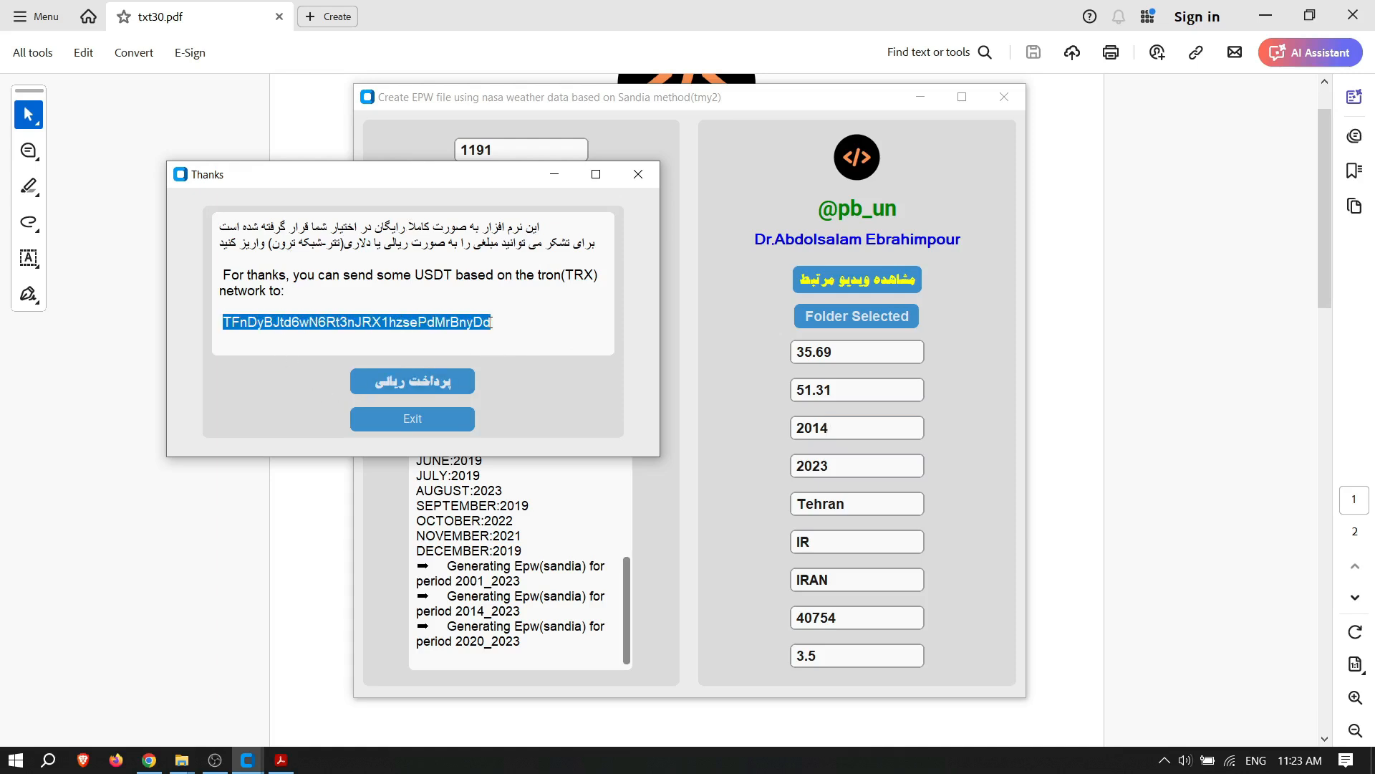
pyautogui.click(546, 324)
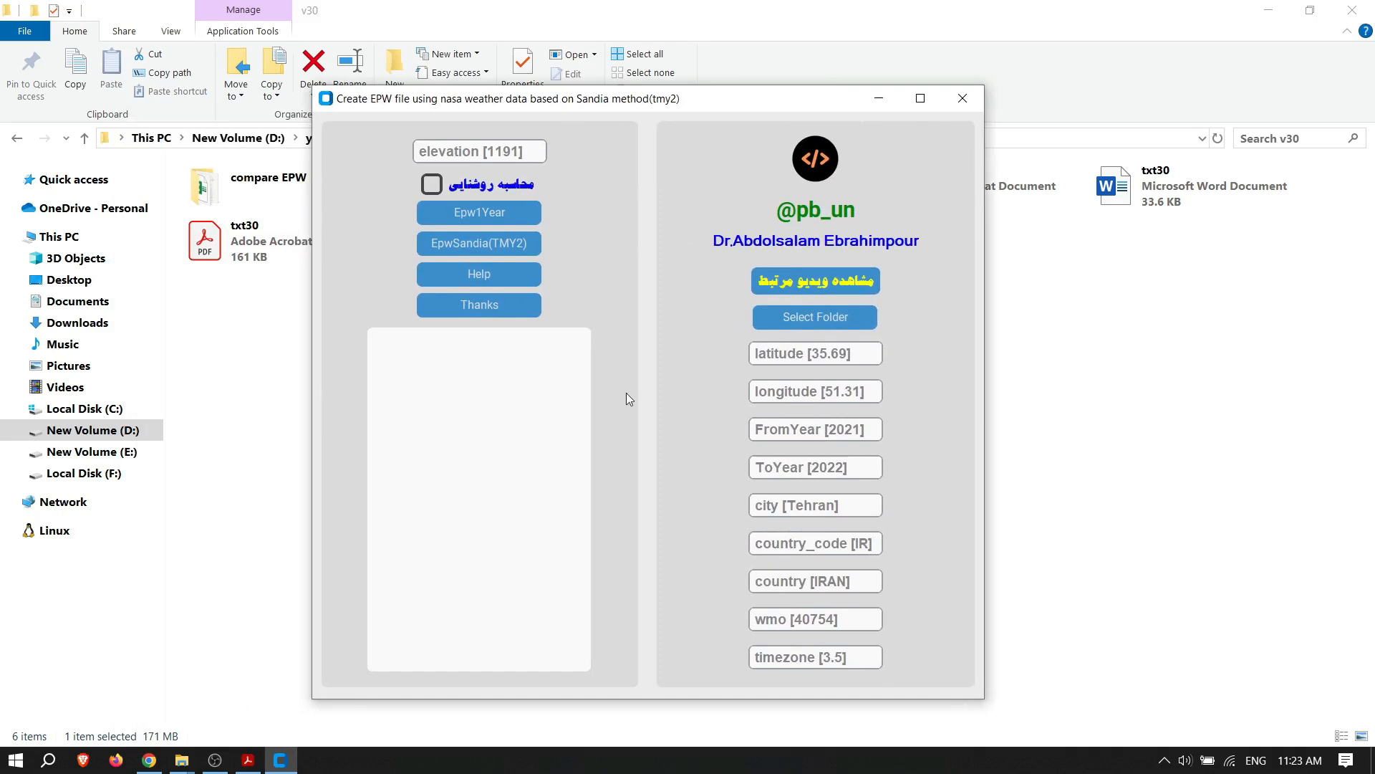
# Step: Try to generate epw output with the EpwSandia input fields left empty and dismiss each error message
pyautogui.click(469, 221)
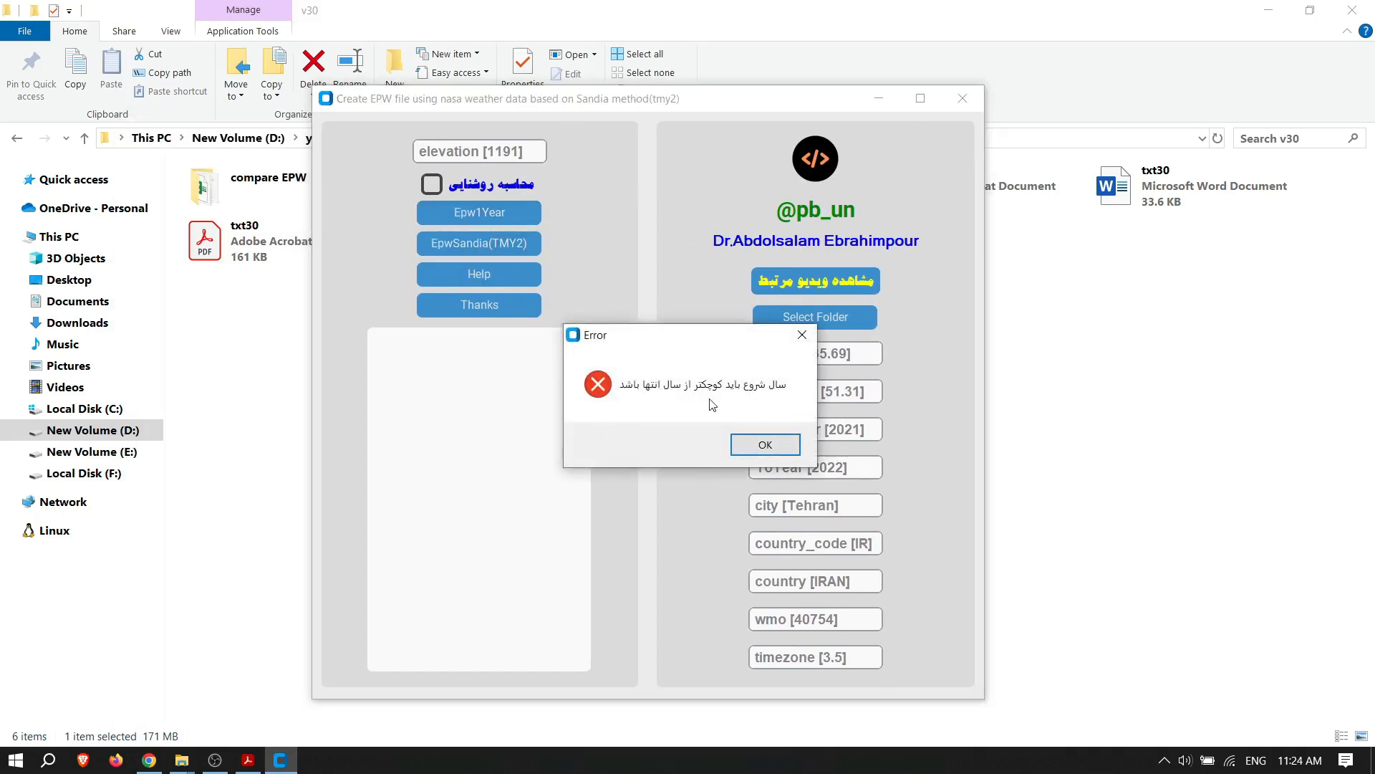
pyautogui.click(758, 446)
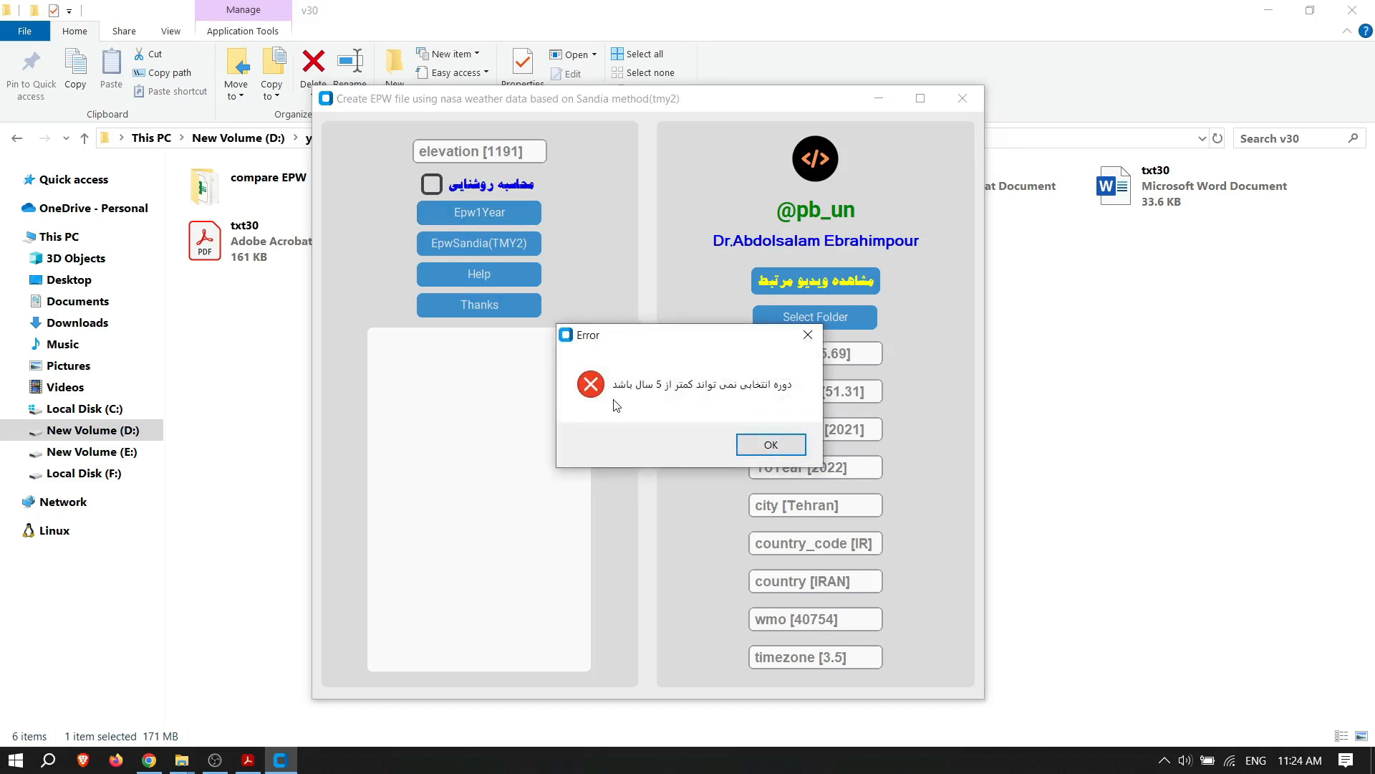
pyautogui.click(769, 446)
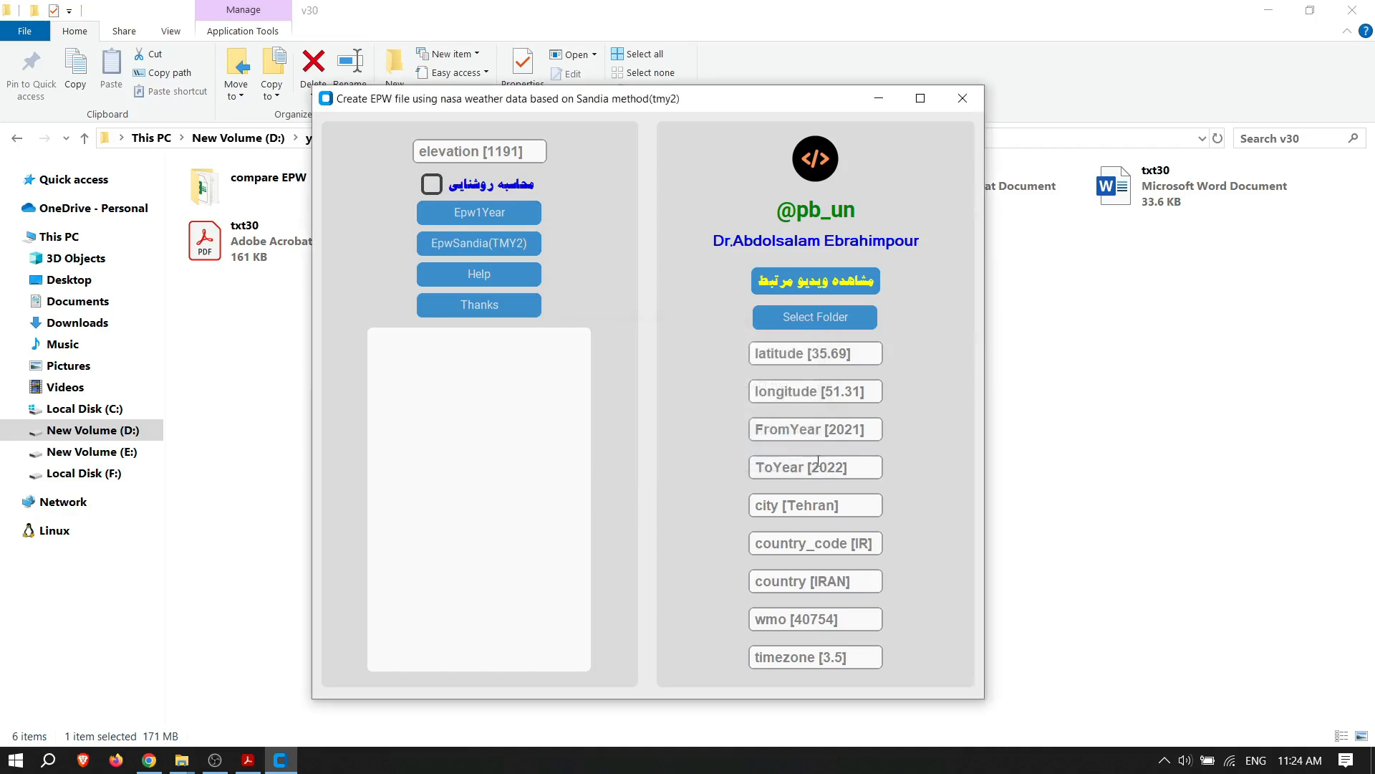
# Step: Choose New folder on the Desktop as the output folder, enter latitude 35.69 and close EpwSandia
pyautogui.click(819, 324)
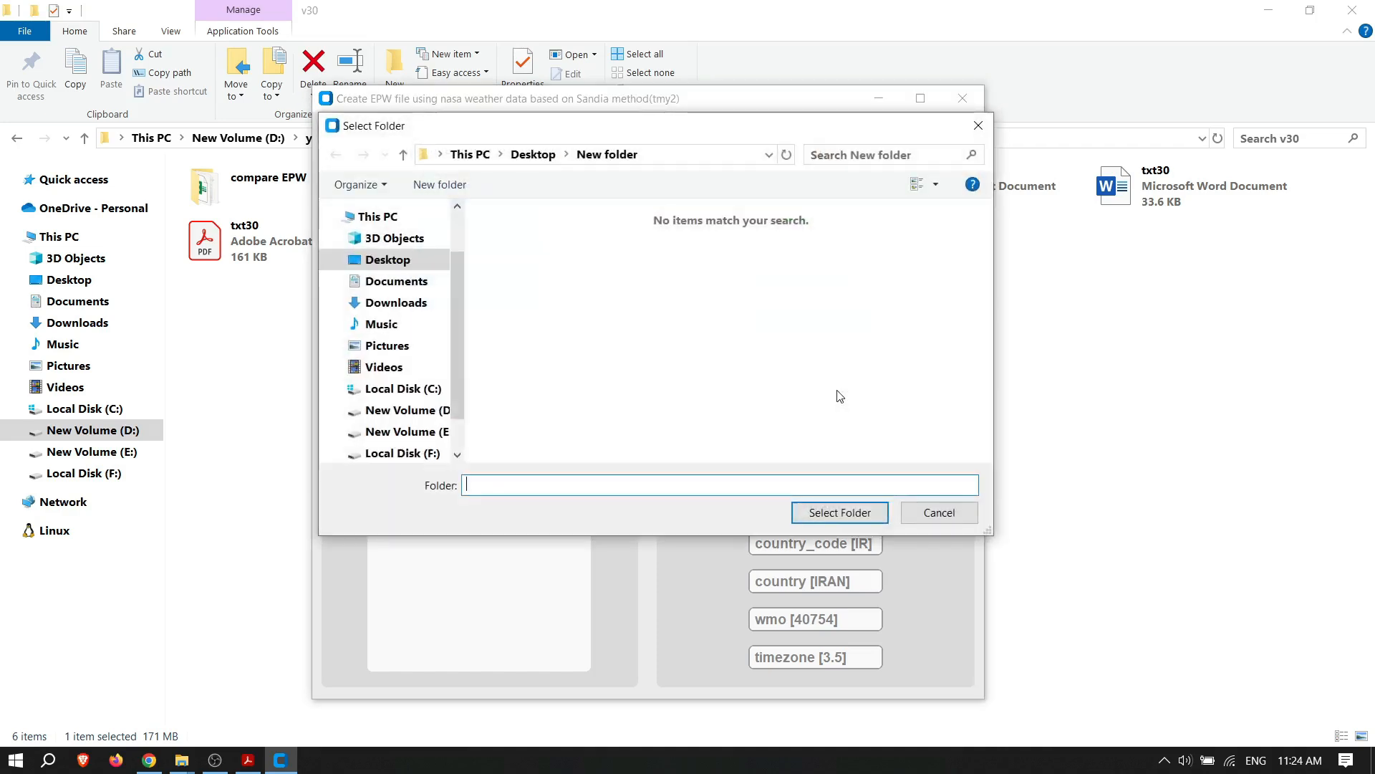
pyautogui.click(927, 514)
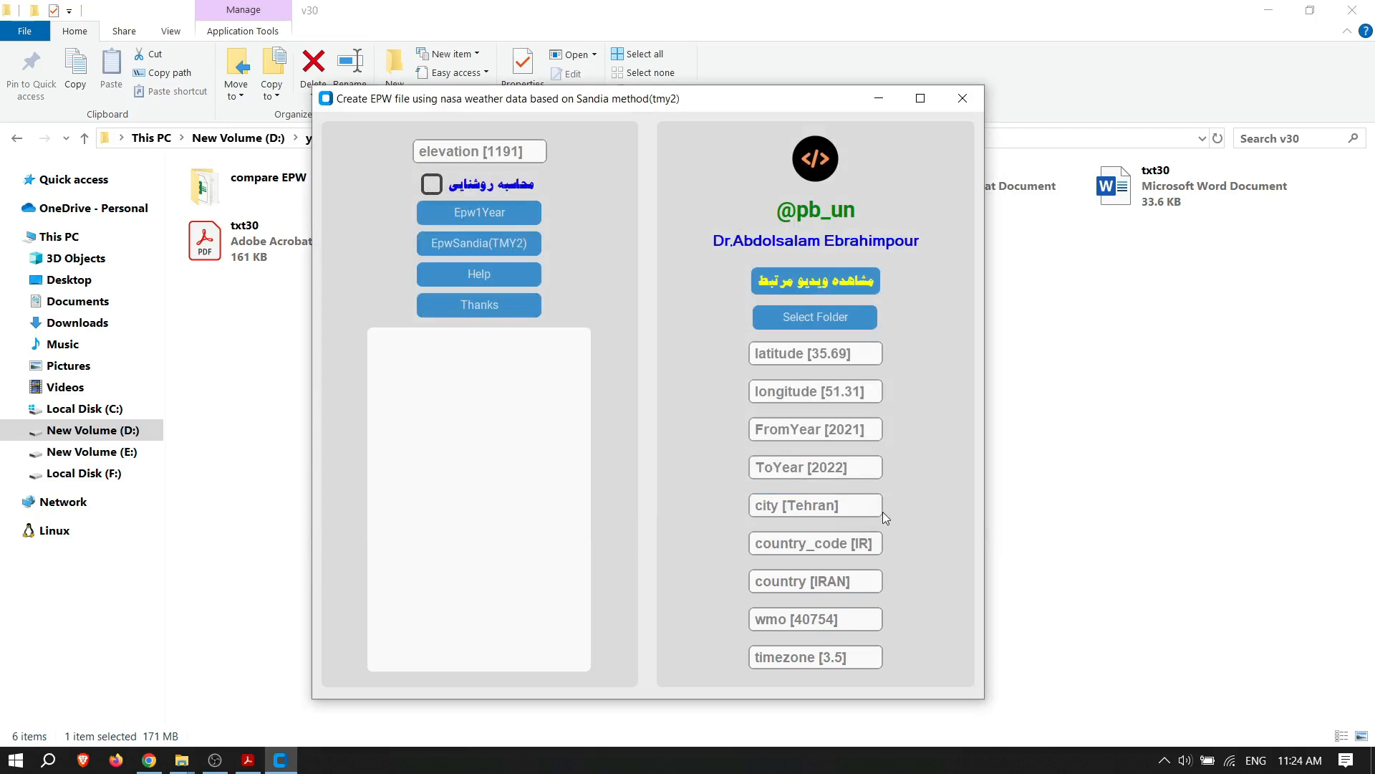
pyautogui.click(824, 324)
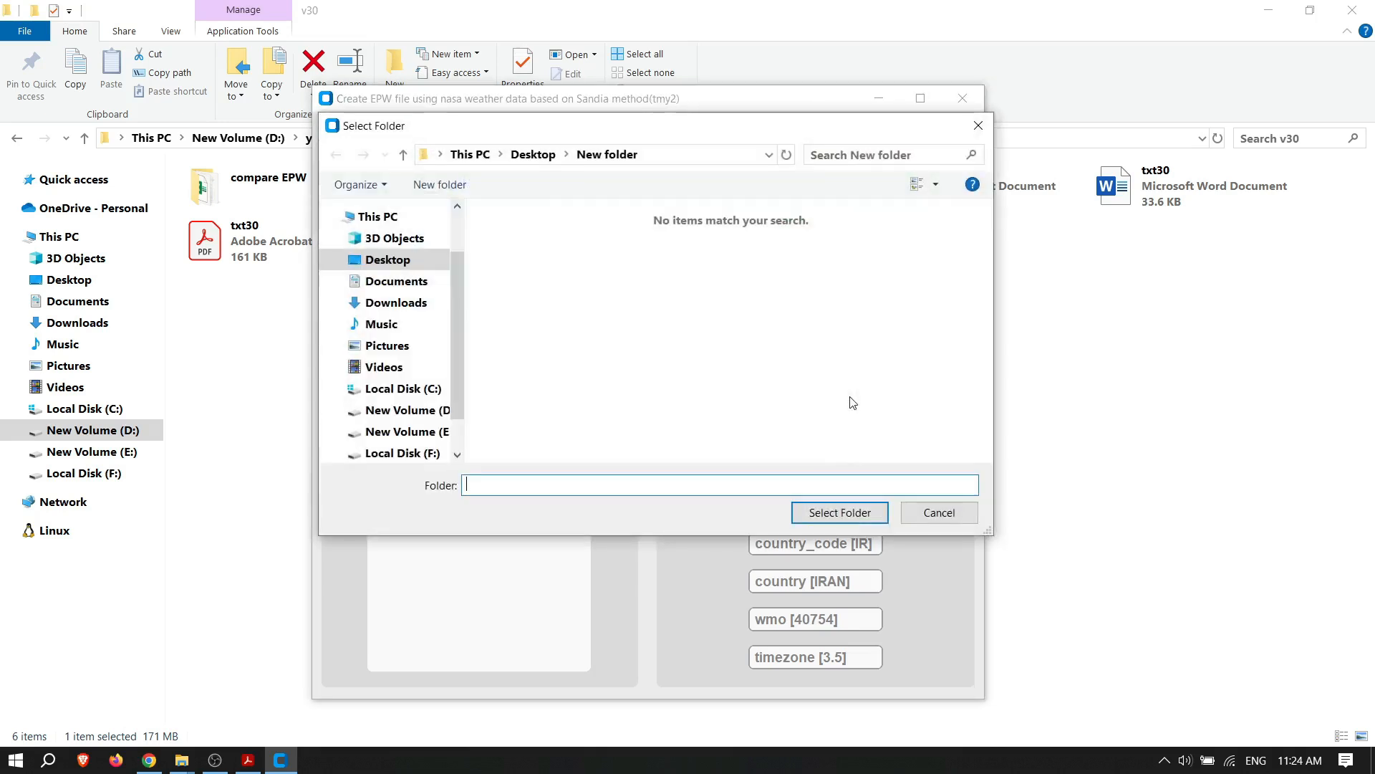
pyautogui.click(827, 513)
pyautogui.click(801, 355)
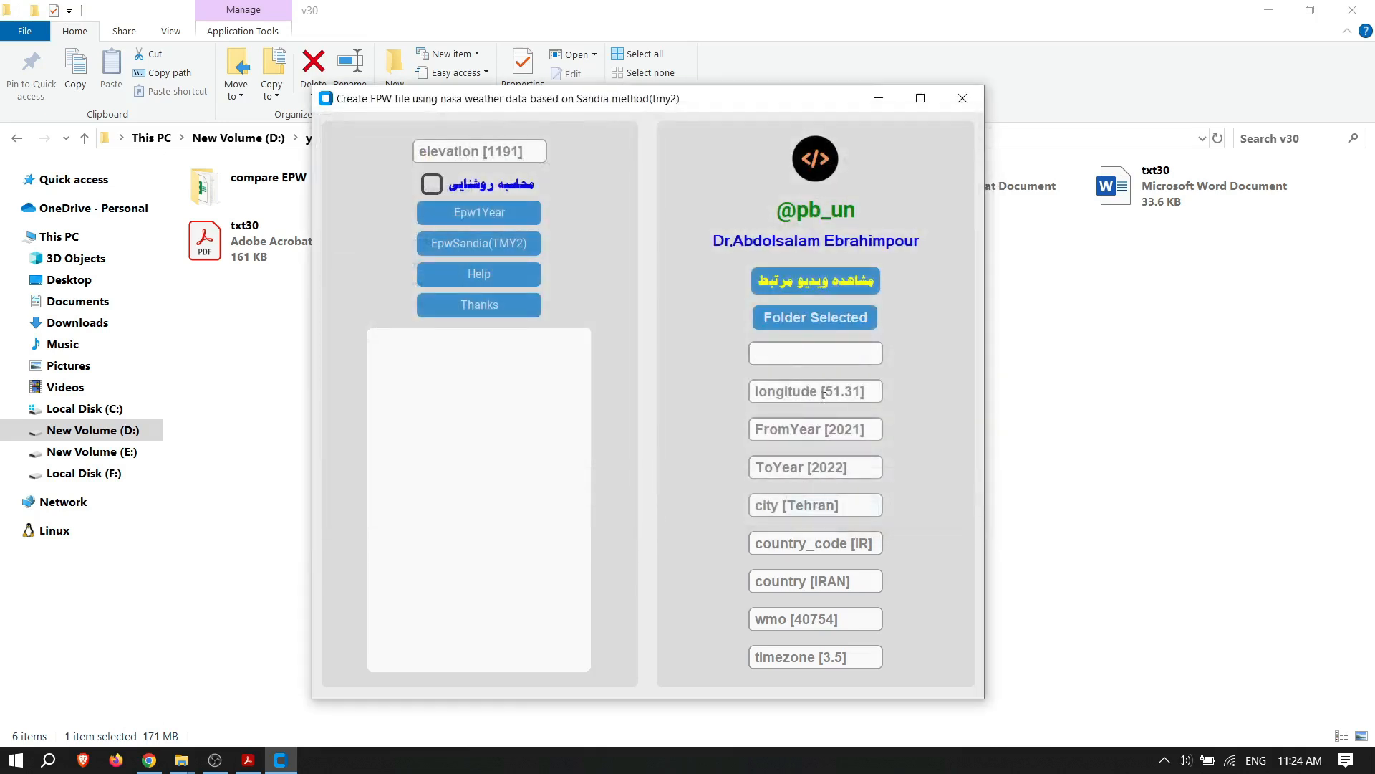
pyautogui.write('35.69h')
pyautogui.click(965, 105)
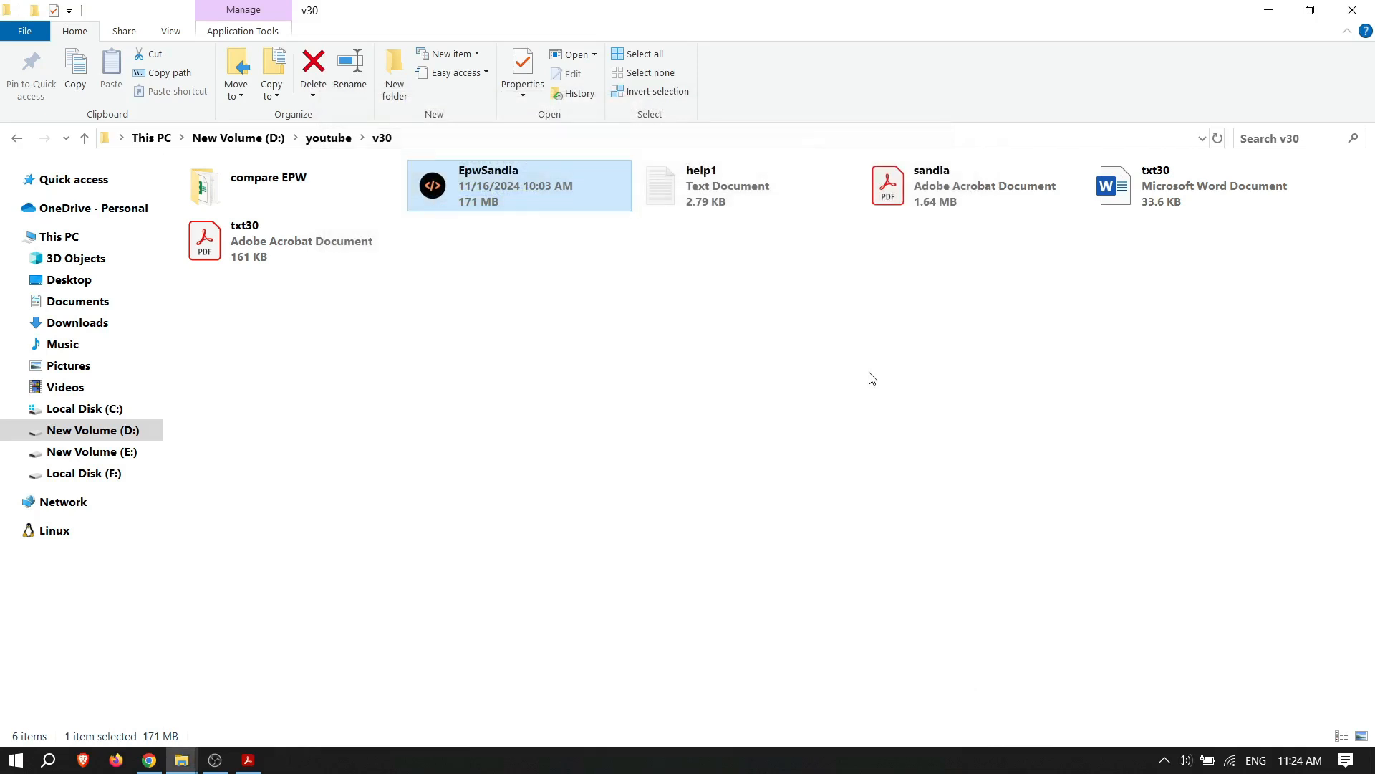
# Step: Clear the file selection in the v30 folder, switch to txt30.pdf in Acrobat and select the word اعتبارسنجی
pyautogui.click(873, 378)
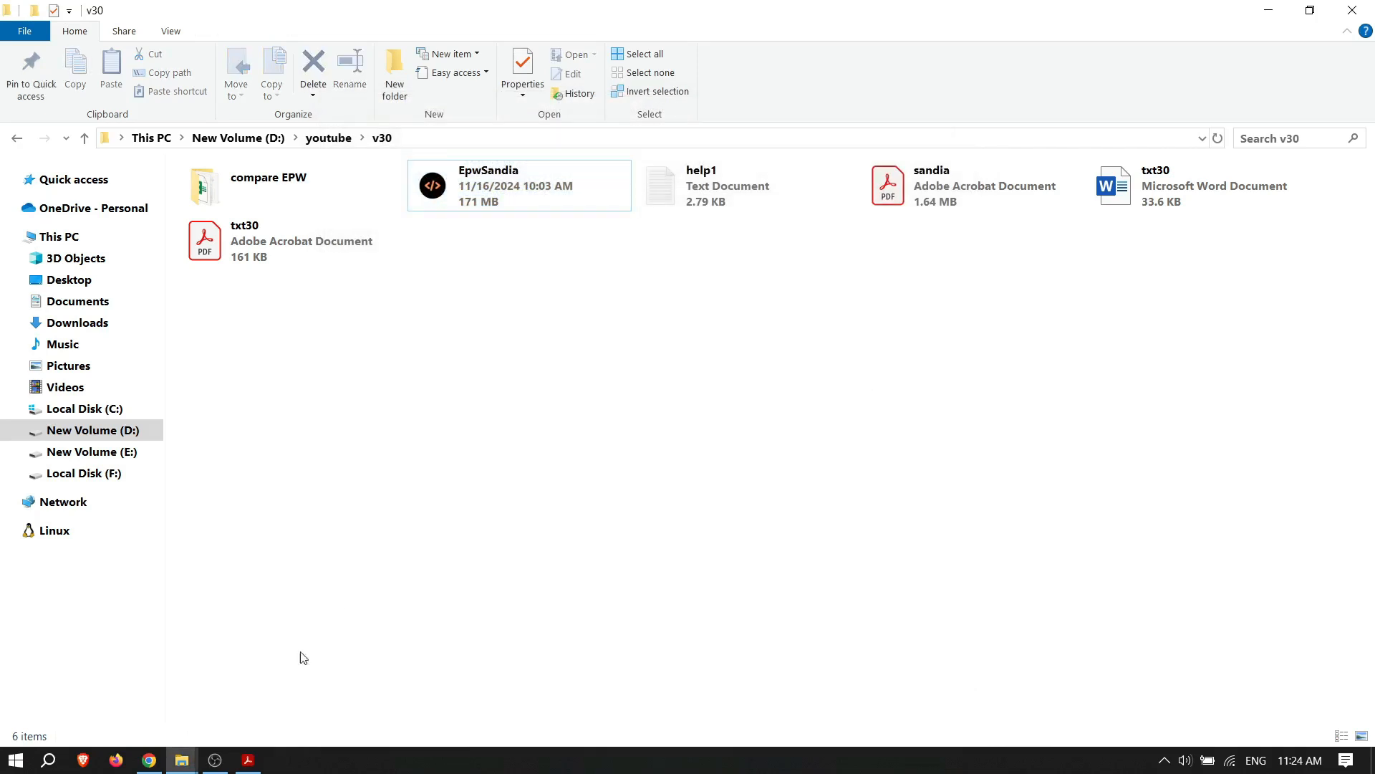
pyautogui.click(248, 760)
pyautogui.moveTo(608, 495); pyautogui.dragTo(719, 478)
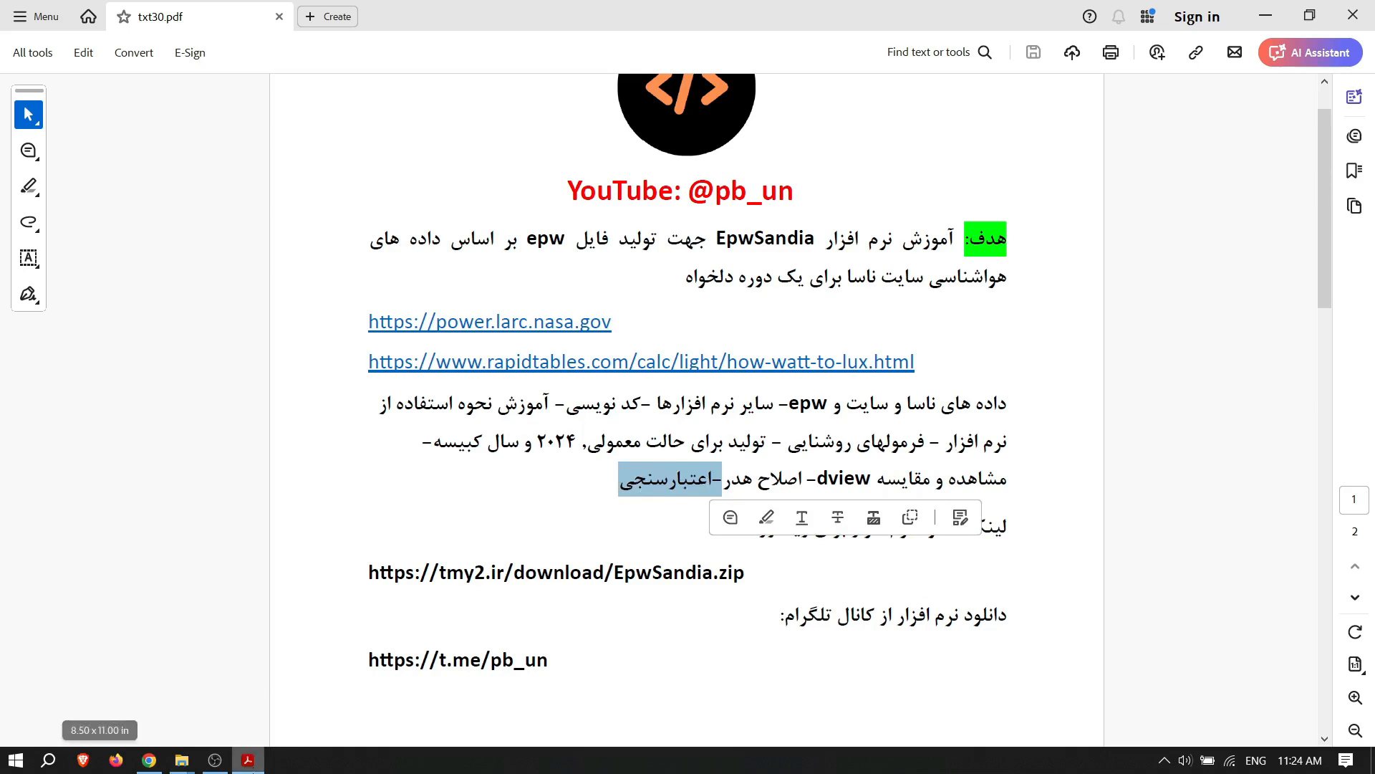
# Step: Open the compare EPW folder in File Explorer and read help.txt in Notepad, with its window moved below the files
pyautogui.click(182, 759)
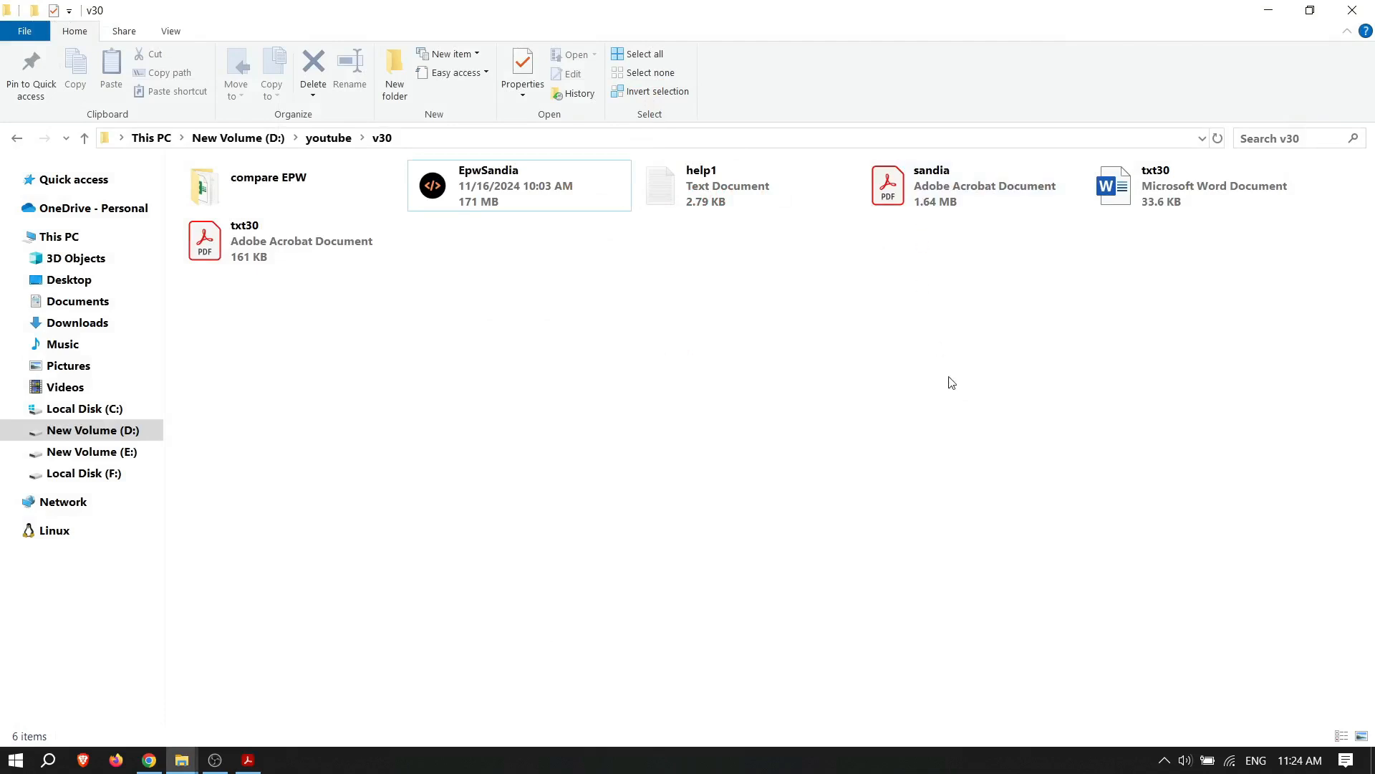
pyautogui.doubleClick(313, 182)
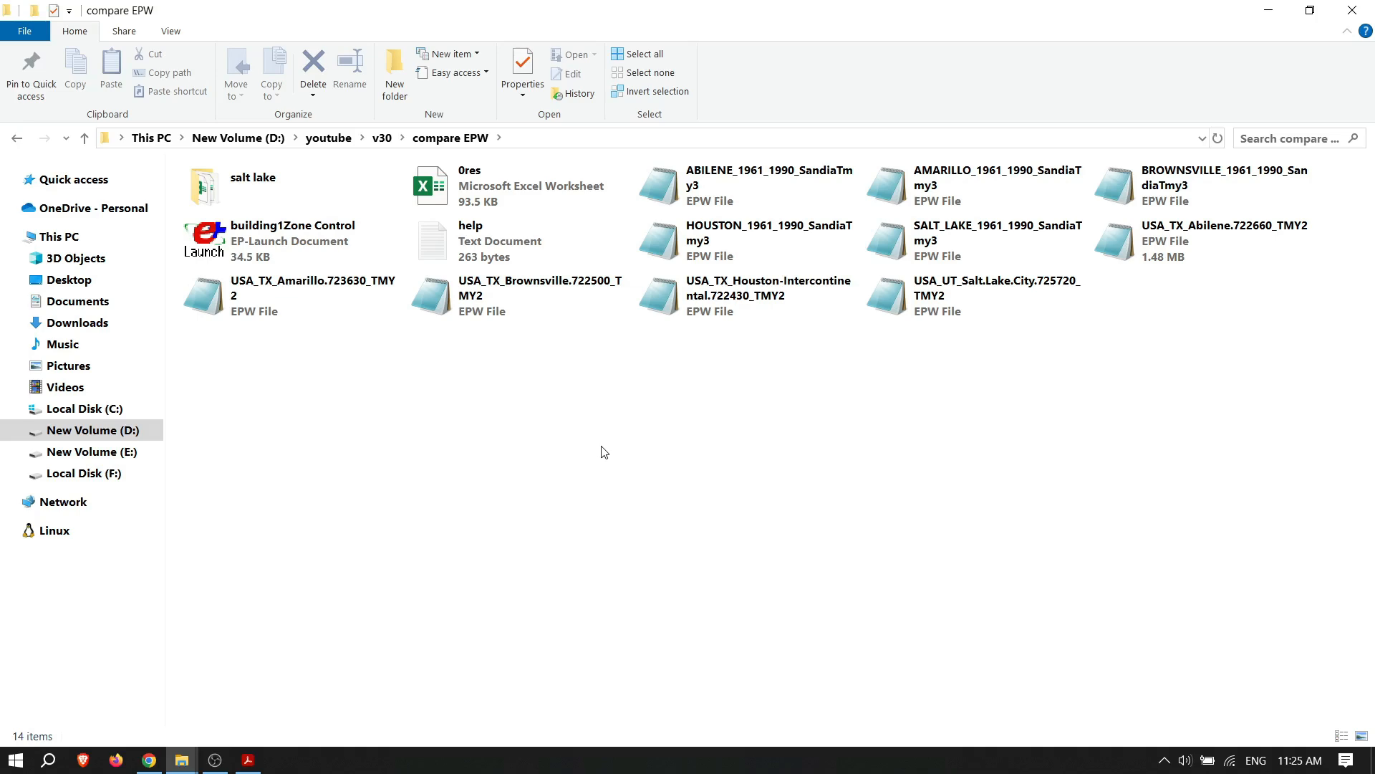
pyautogui.doubleClick(516, 248)
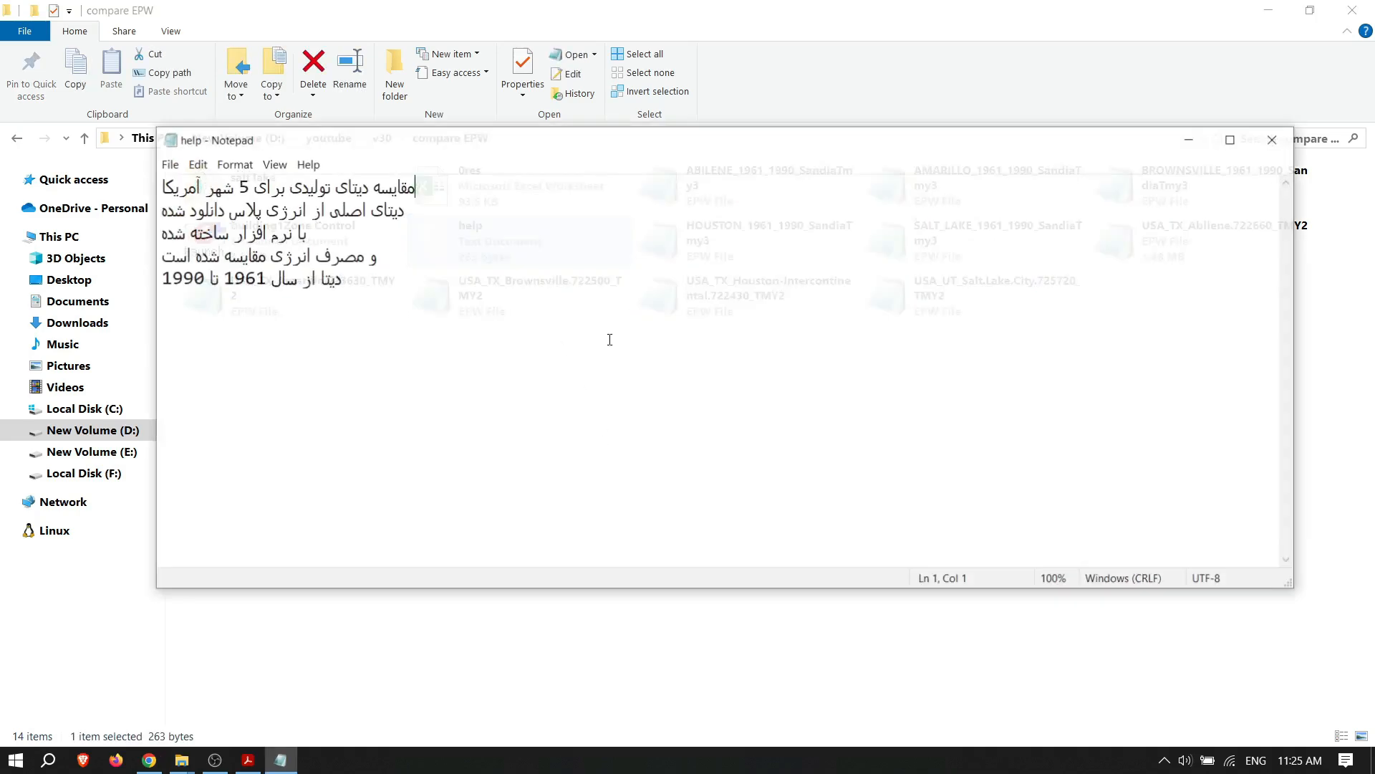
pyautogui.moveTo(442, 146); pyautogui.dragTo(517, 355)
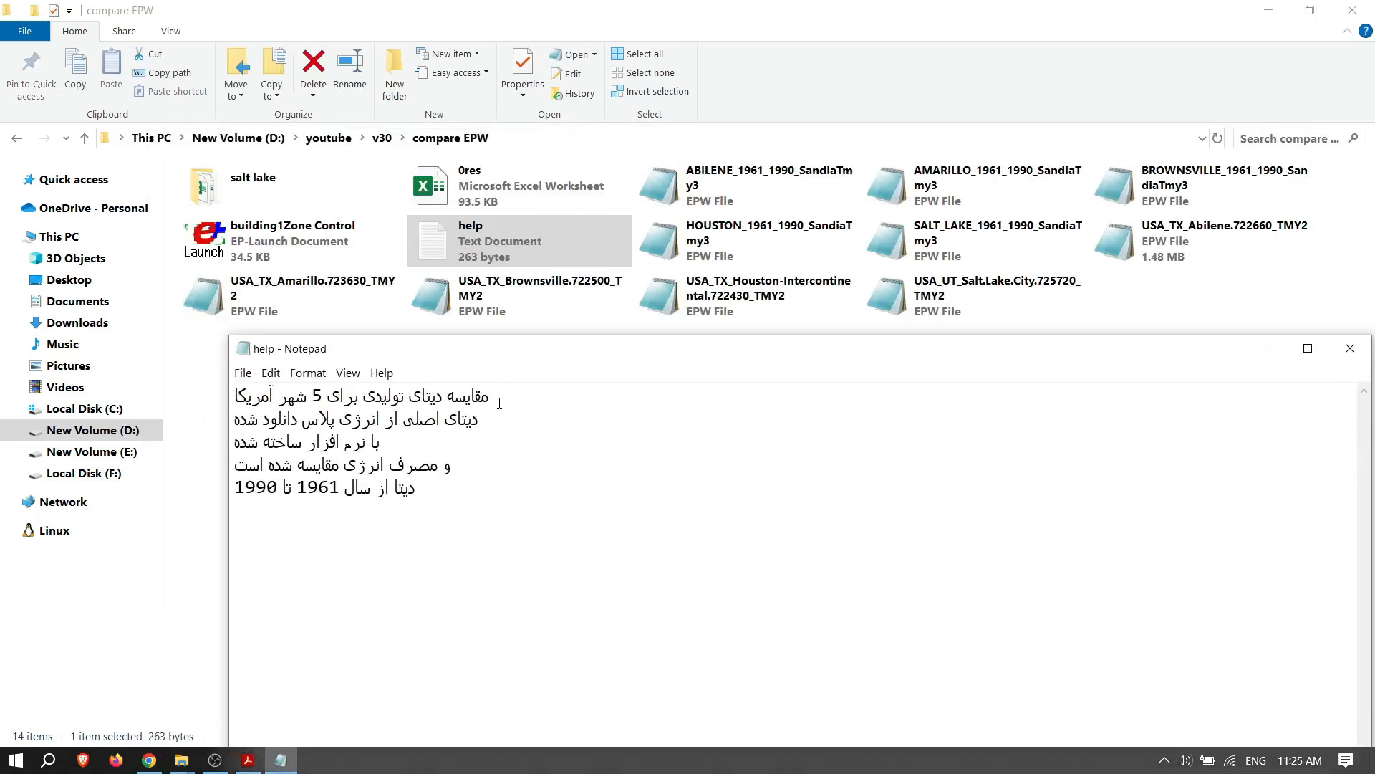
pyautogui.moveTo(494, 402); pyautogui.dragTo(229, 403)
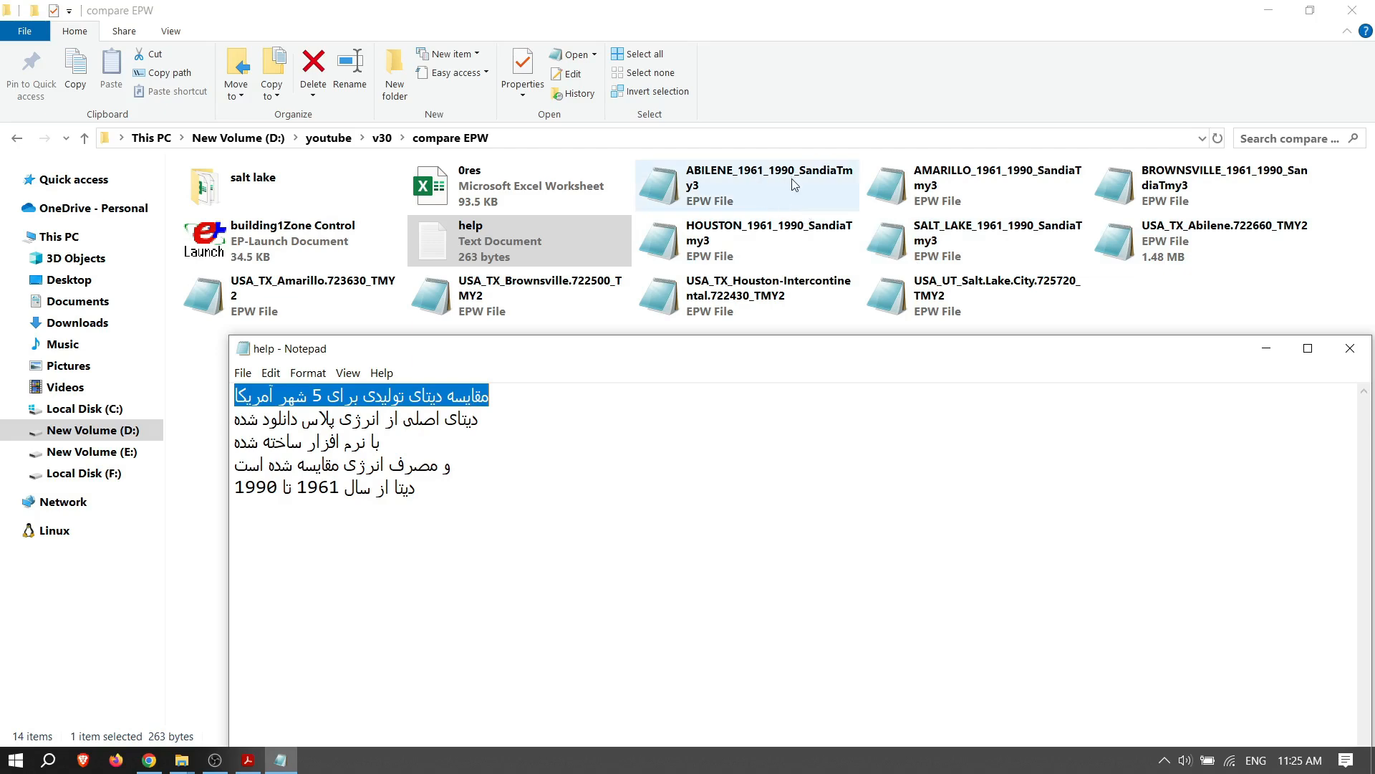
# Step: Open the salt lake folder and look through its yearly text and Excel files from 1961 to 1990
pyautogui.doubleClick(322, 190)
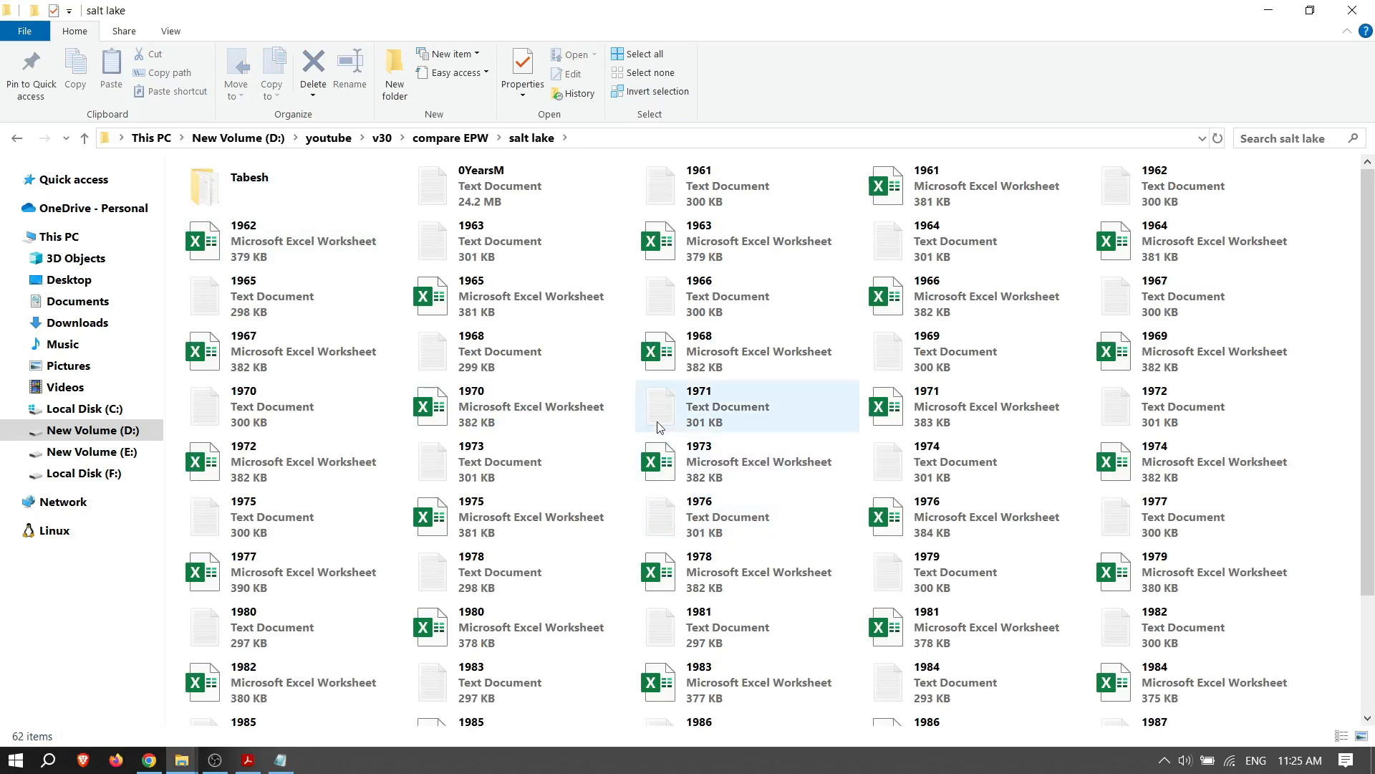
pyautogui.scroll(-5, 911, 572)
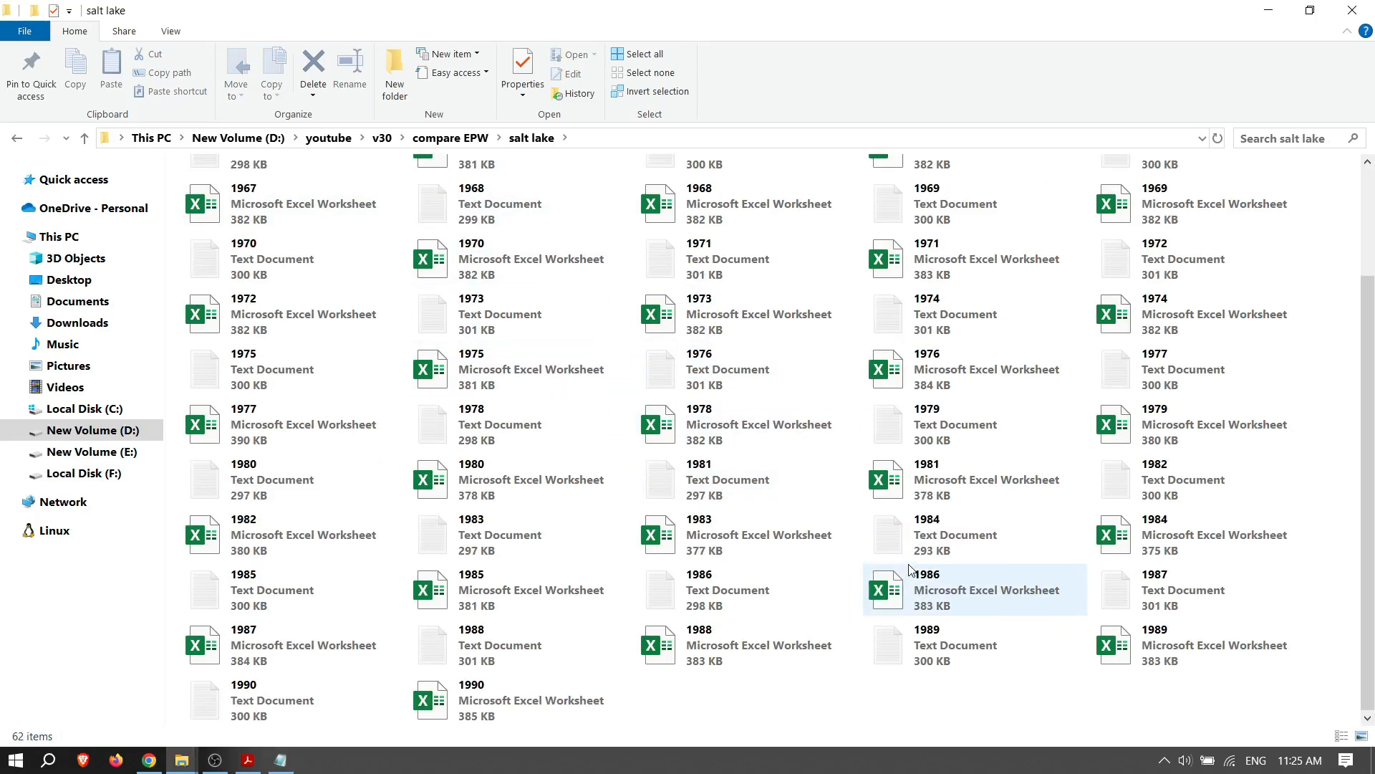
pyautogui.scroll(5, 912, 573)
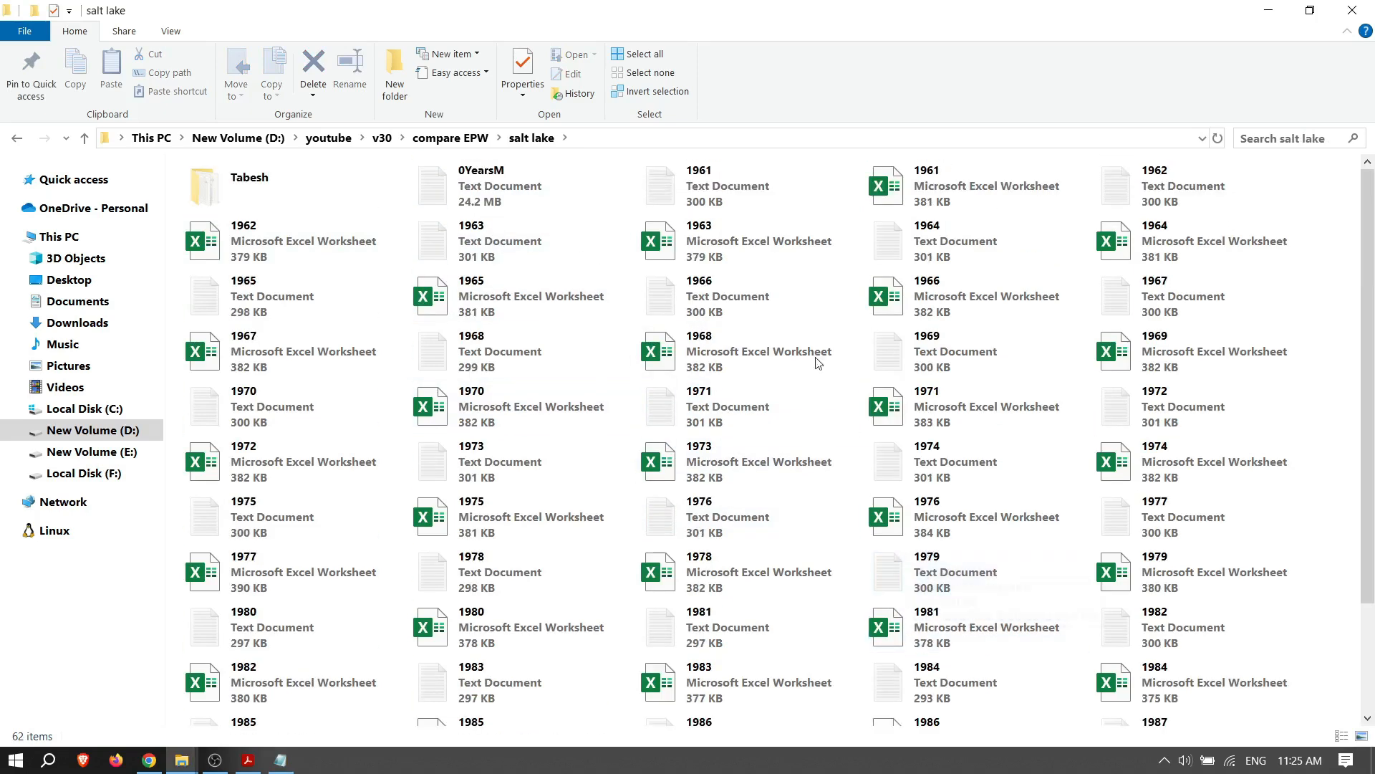
# Step: Open 0YearsM in Notepad, examine the TEMP and DEWPT column headings and close the file
pyautogui.doubleClick(462, 208)
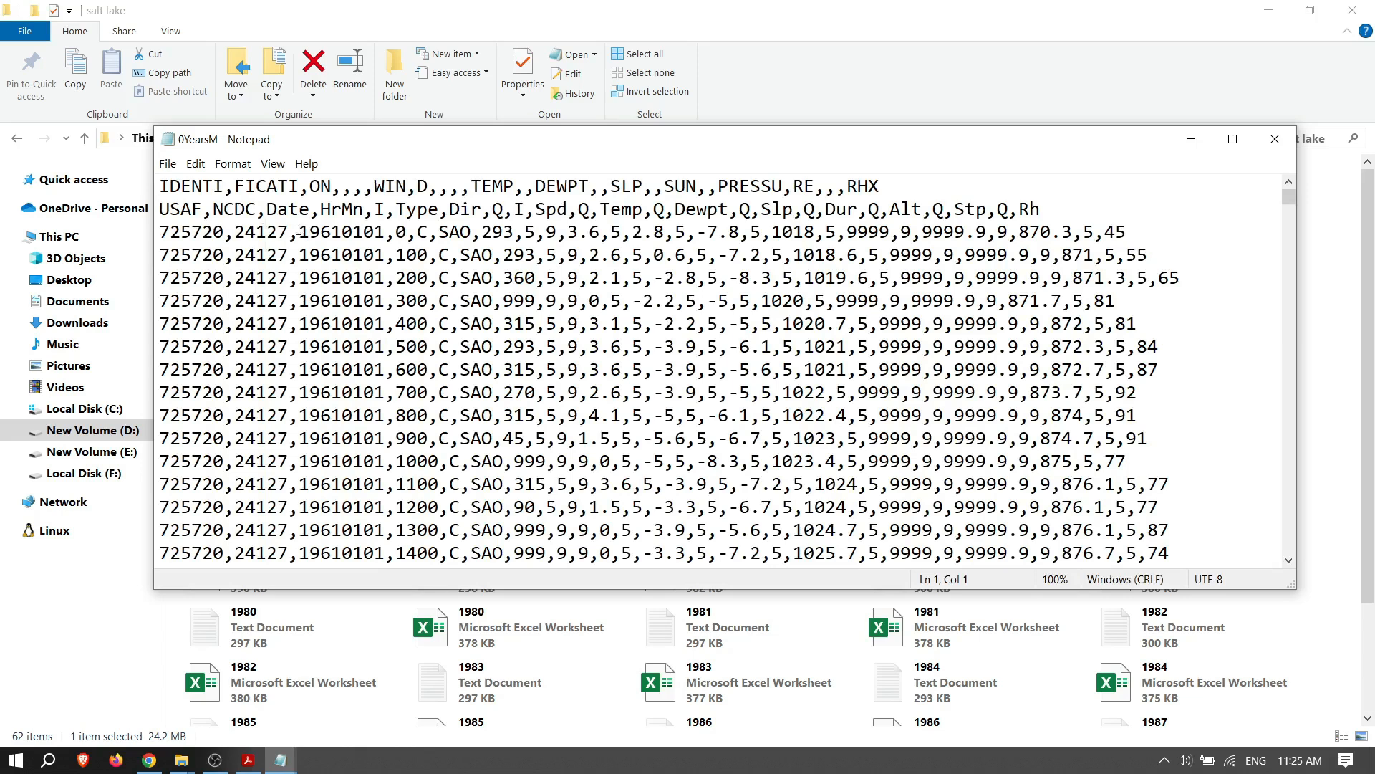
pyautogui.doubleClick(500, 185)
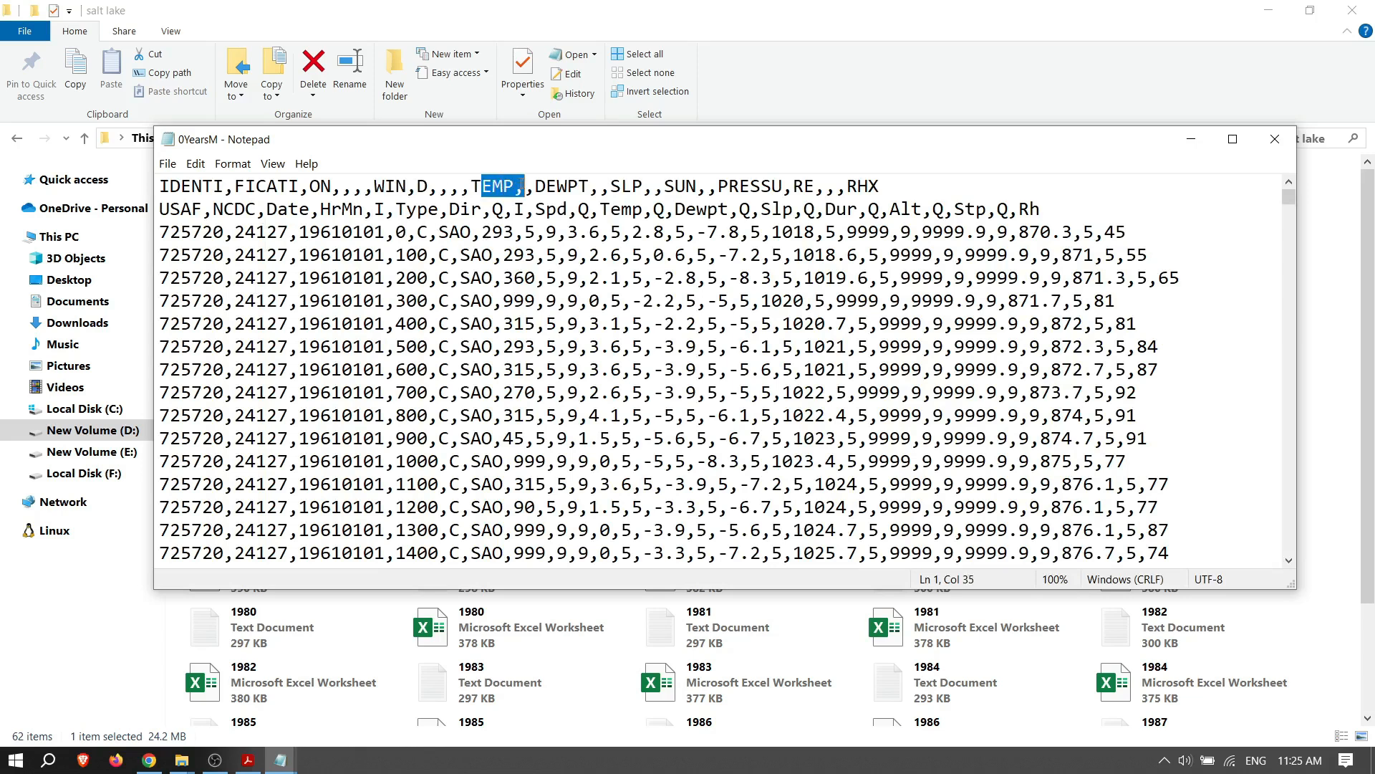
pyautogui.moveTo(536, 187); pyautogui.dragTo(592, 187)
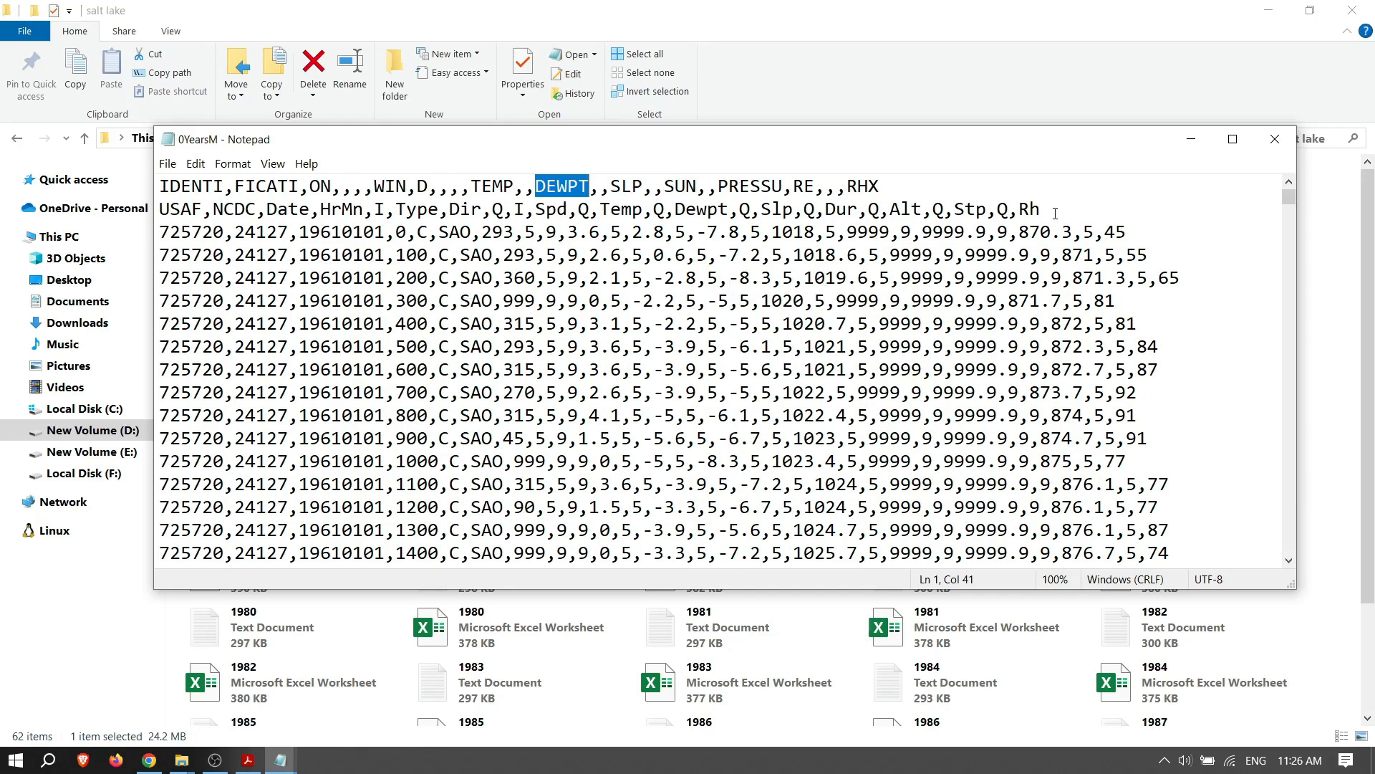
pyautogui.click(1275, 139)
# Step: Open the 1961 text file in Notepad, examine the # entries in the wind direction values and close it
pyautogui.doubleClick(703, 186)
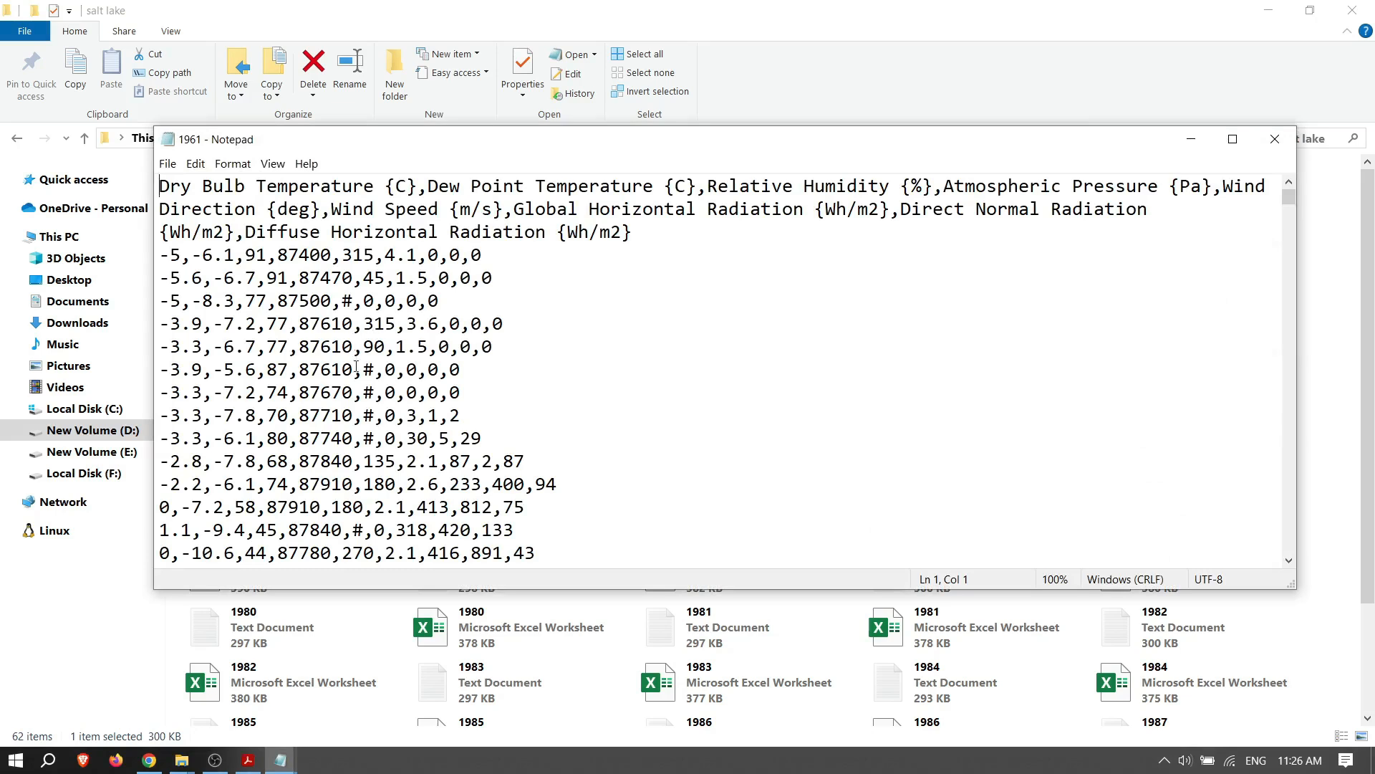
pyautogui.moveTo(358, 307); pyautogui.dragTo(343, 302)
pyautogui.moveTo(378, 363); pyautogui.dragTo(364, 438)
pyautogui.click(373, 415)
pyautogui.click(1272, 140)
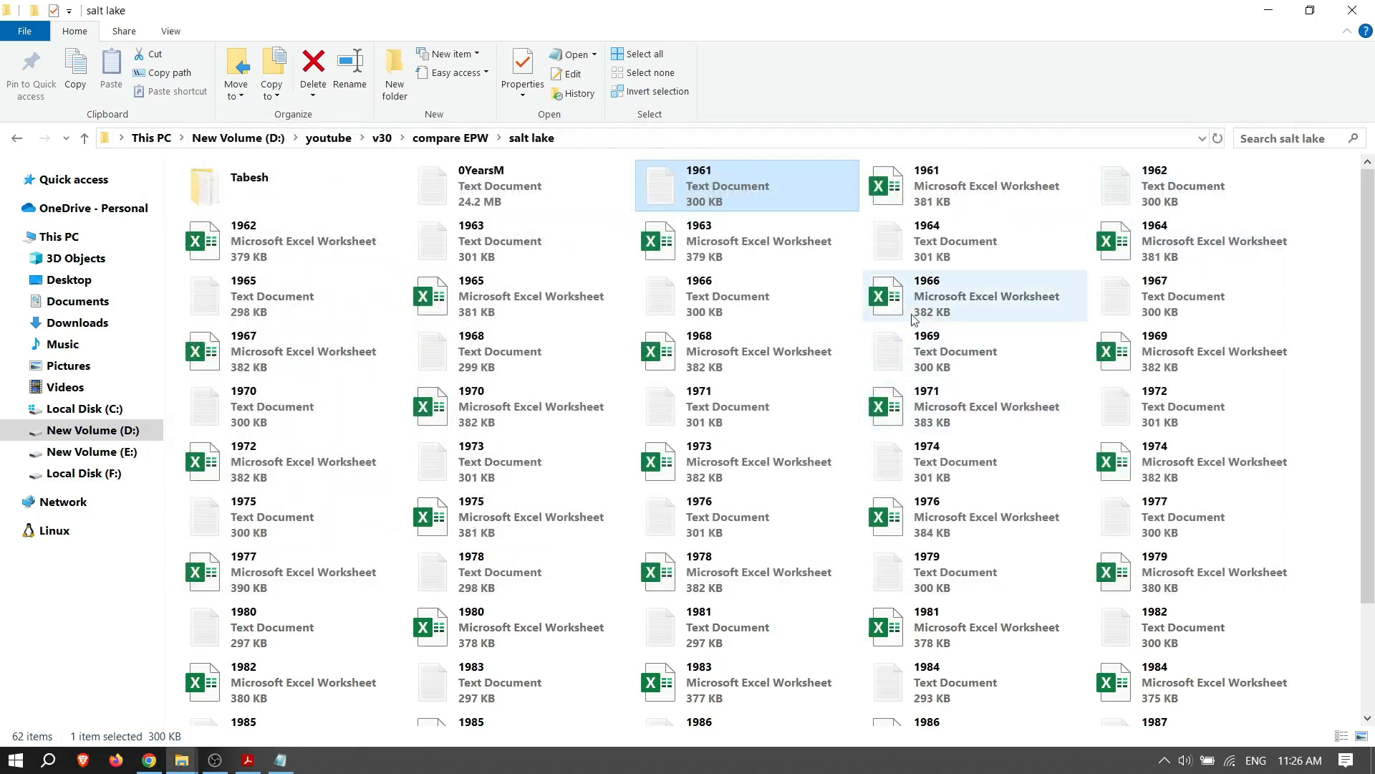
# Step: Open the 1961 text file in the Tabesh subfolder, examine its SALT LAKE CITY header, year column and hourly values, and close it
pyautogui.doubleClick(261, 184)
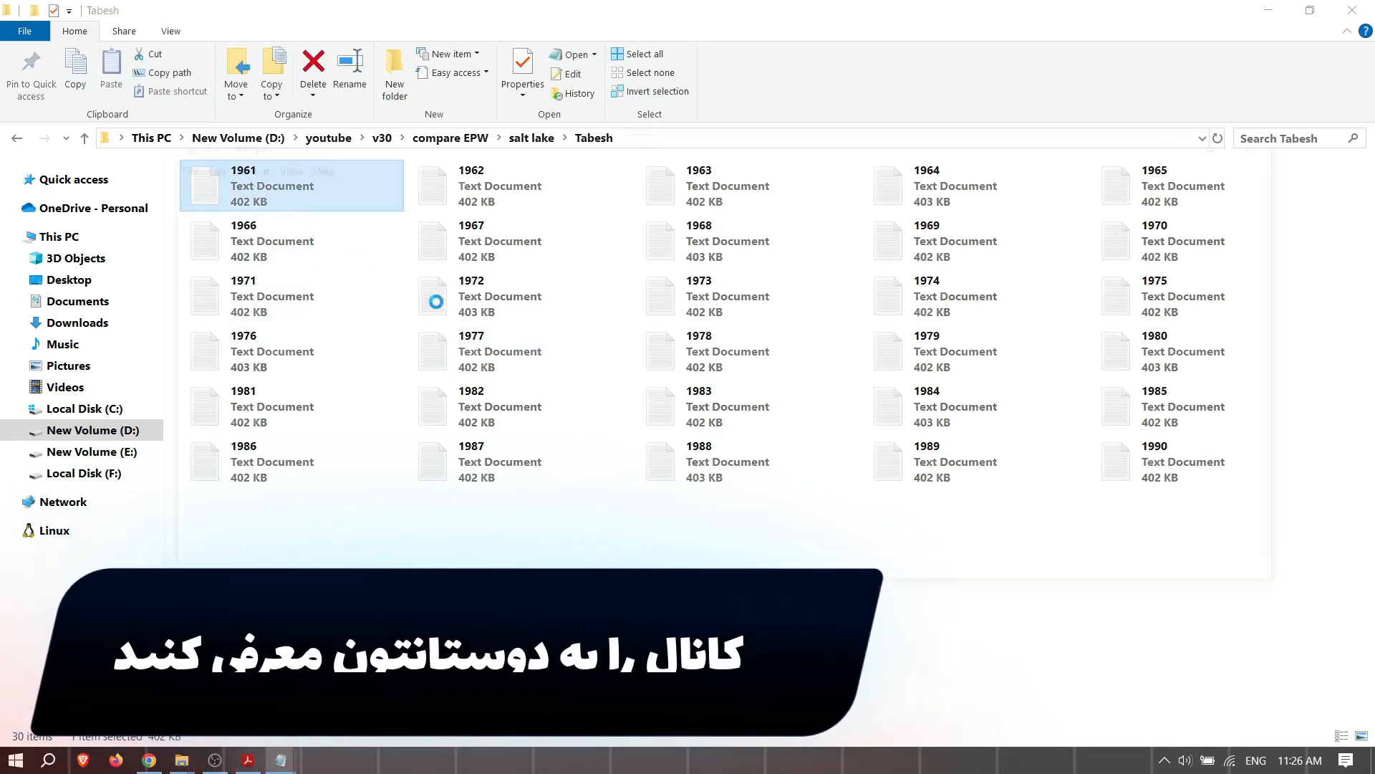
pyautogui.doubleClick(299, 206)
pyautogui.moveTo(234, 186); pyautogui.dragTo(390, 183)
pyautogui.scroll(-16, 405, 235)
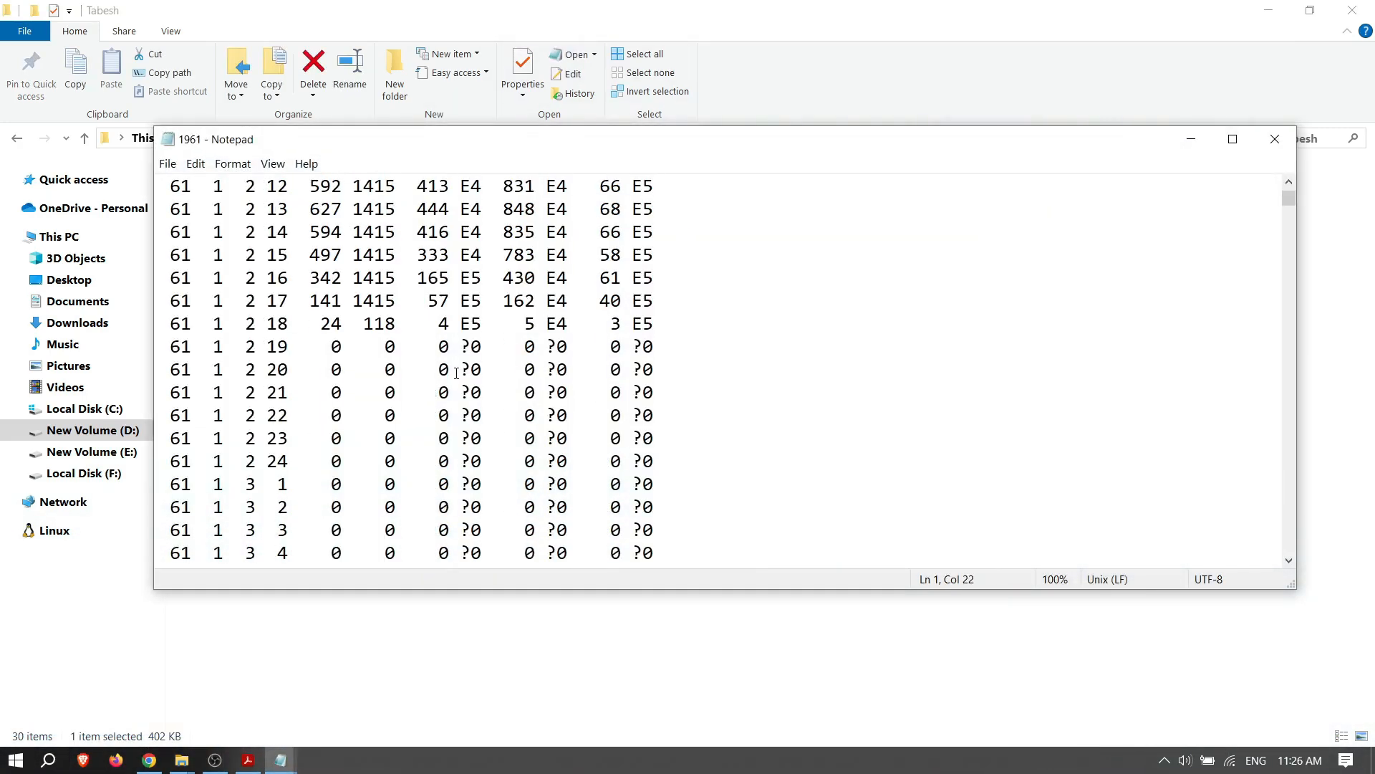
pyautogui.scroll(14, 459, 369)
pyautogui.scroll(2, 444, 369)
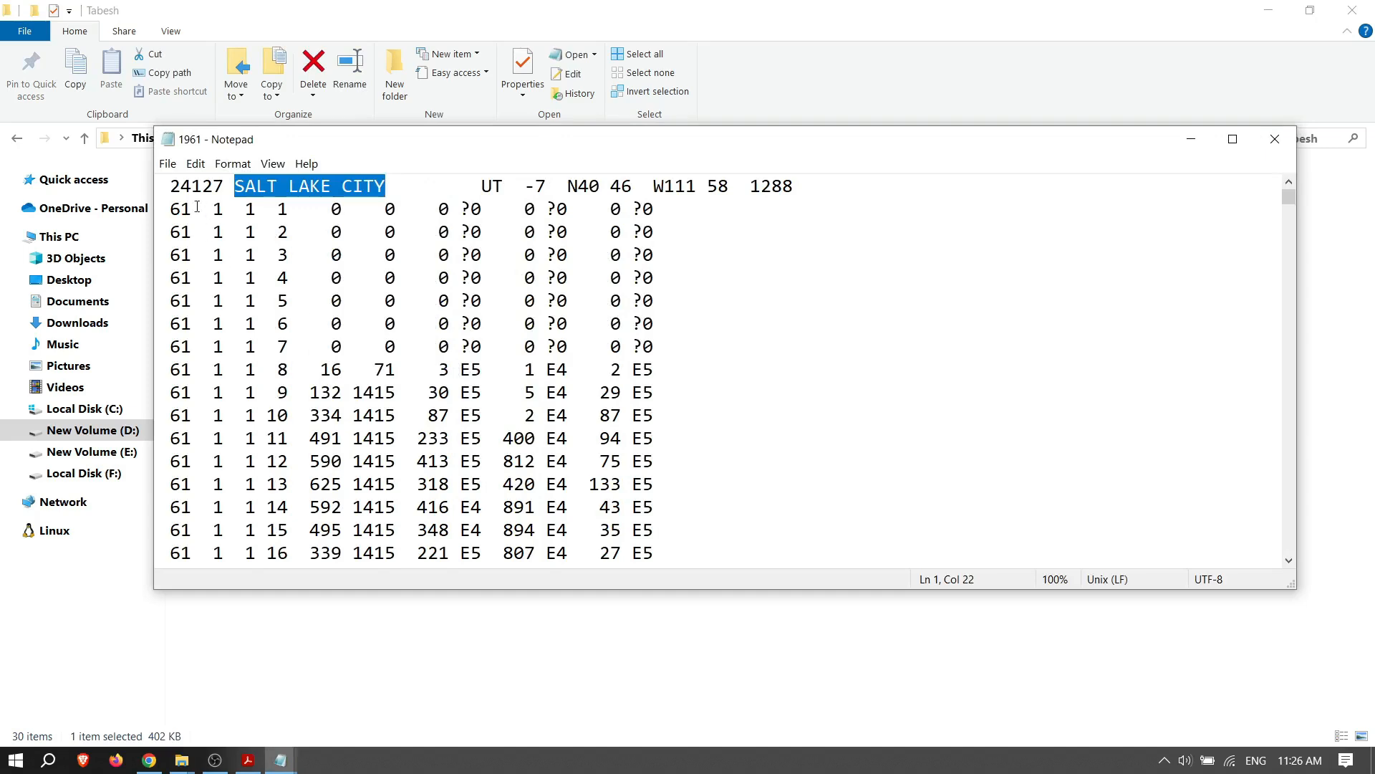
pyautogui.moveTo(197, 207); pyautogui.dragTo(165, 208)
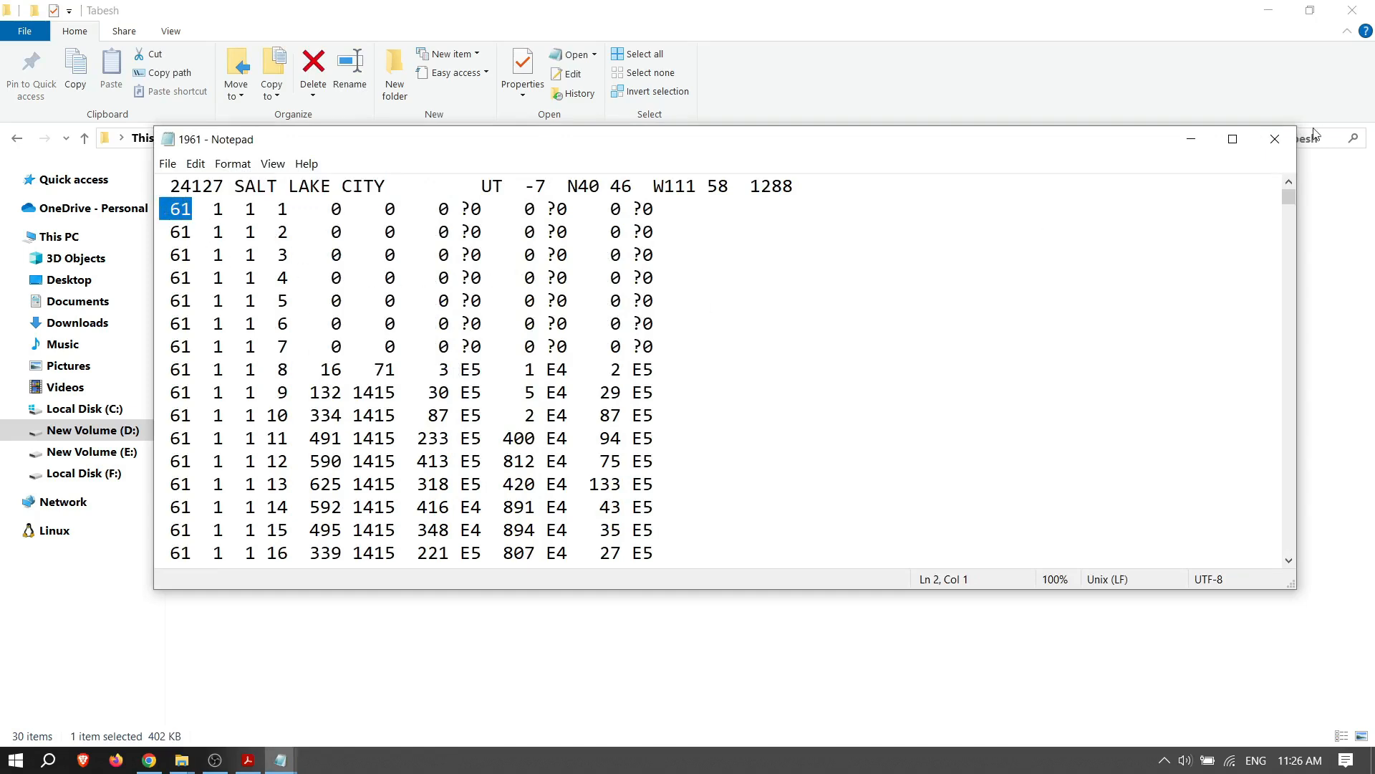
pyautogui.click(1275, 139)
# Step: Return to the compare EPW folder and briefly open the ABILENE and SALT_LAKE 1961_1990 SandiaTmy3 EPW files in Notepad, closing each
pyautogui.click(83, 140)
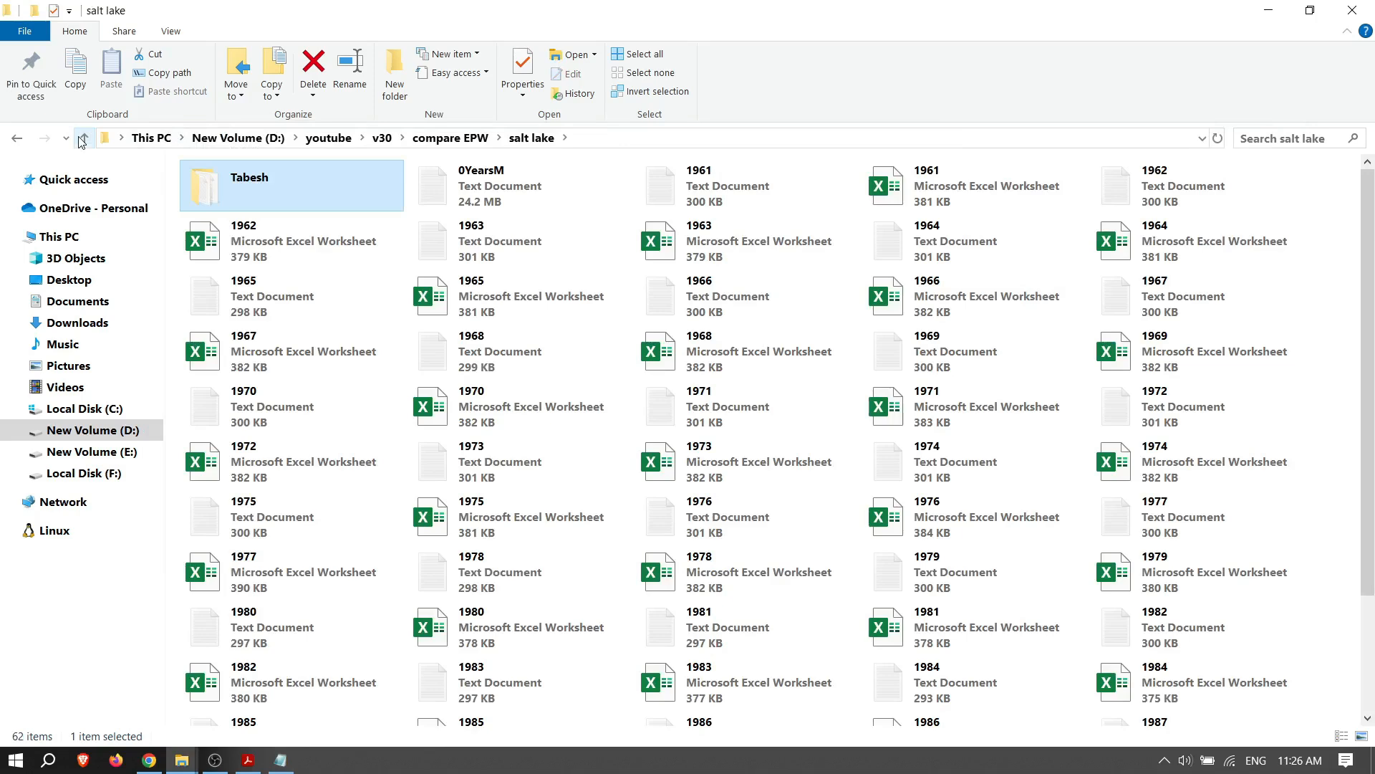
pyautogui.click(83, 139)
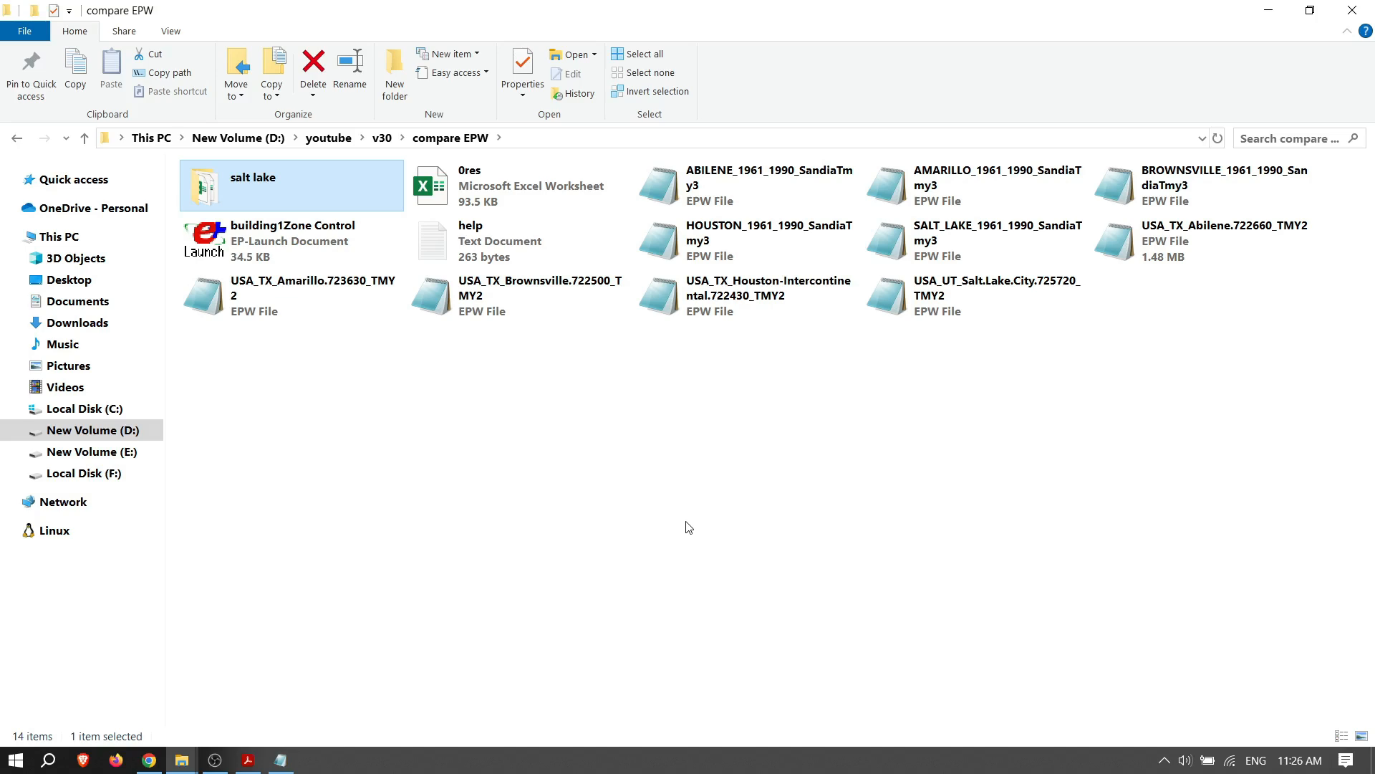
pyautogui.doubleClick(746, 183)
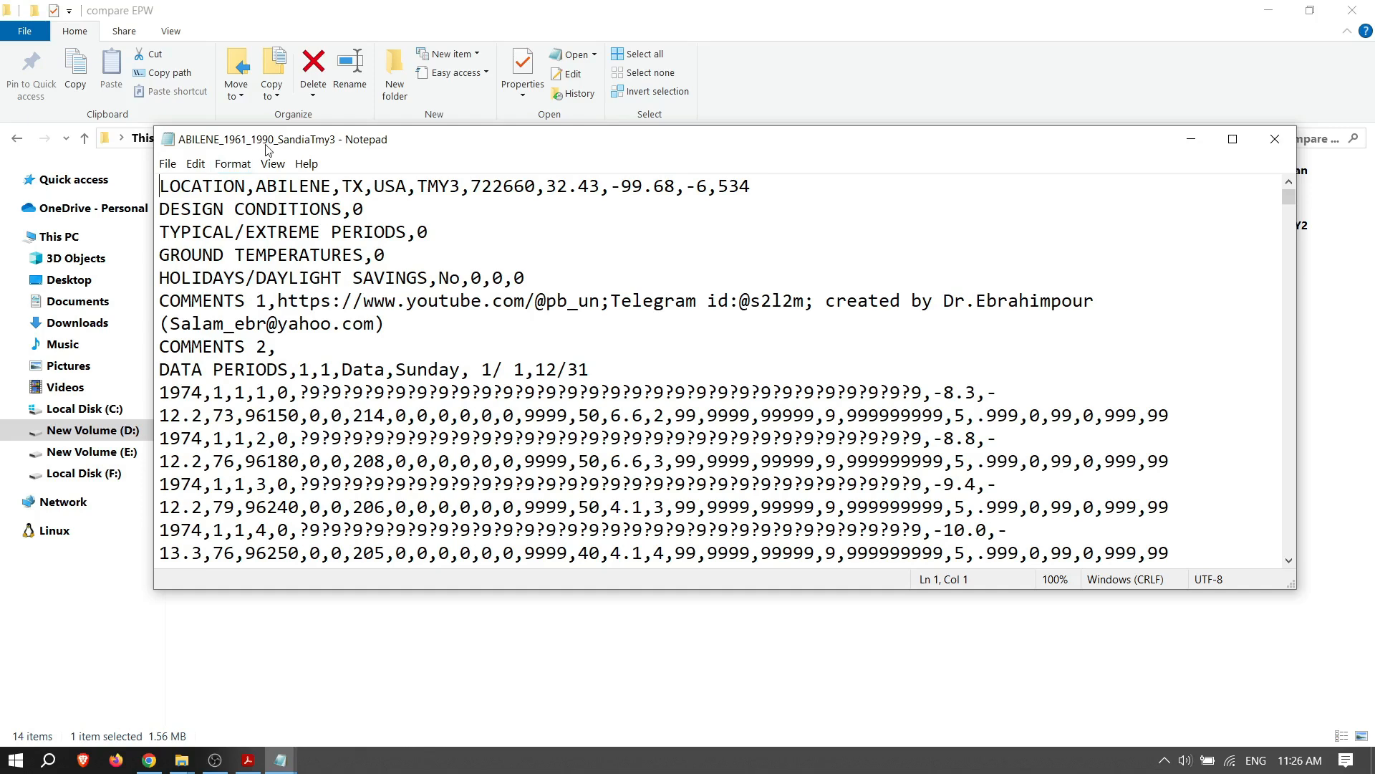
pyautogui.click(1275, 139)
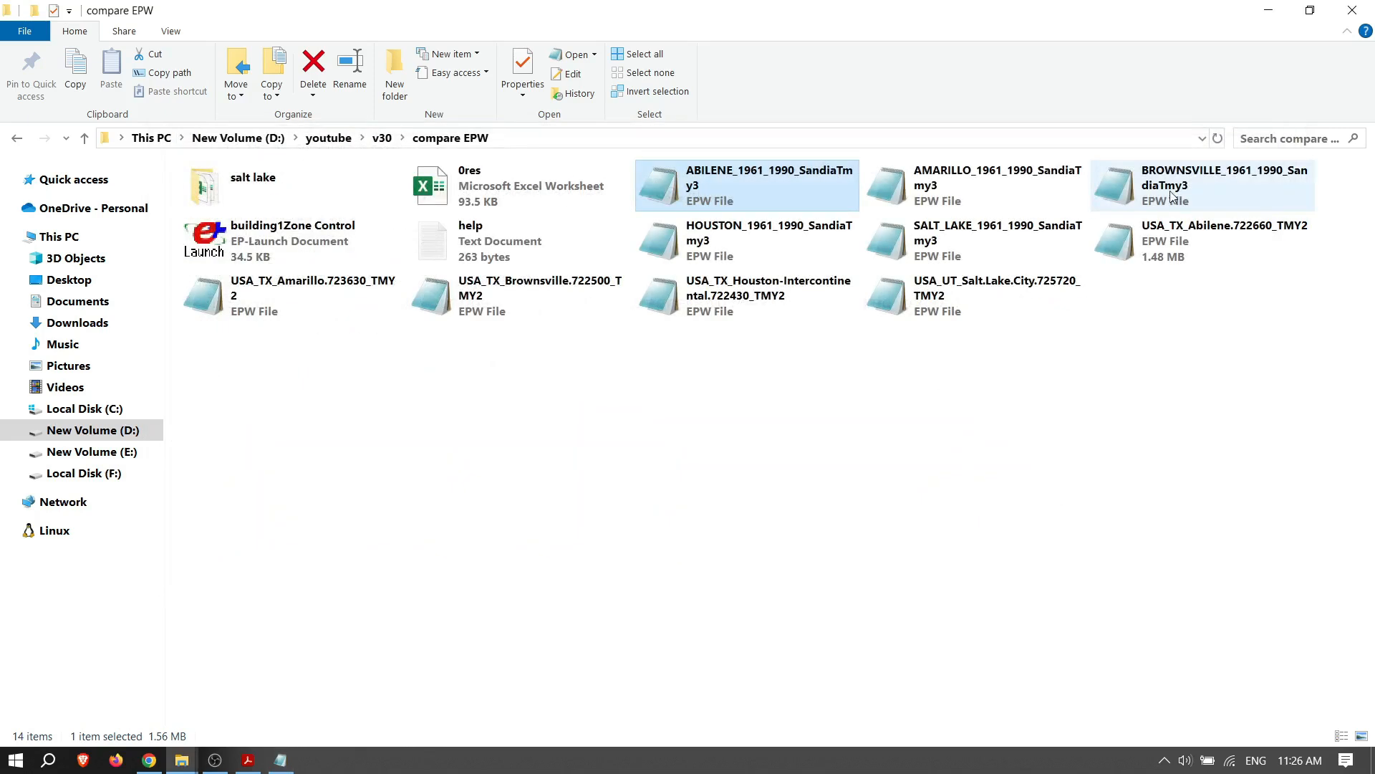
pyautogui.click(1003, 188)
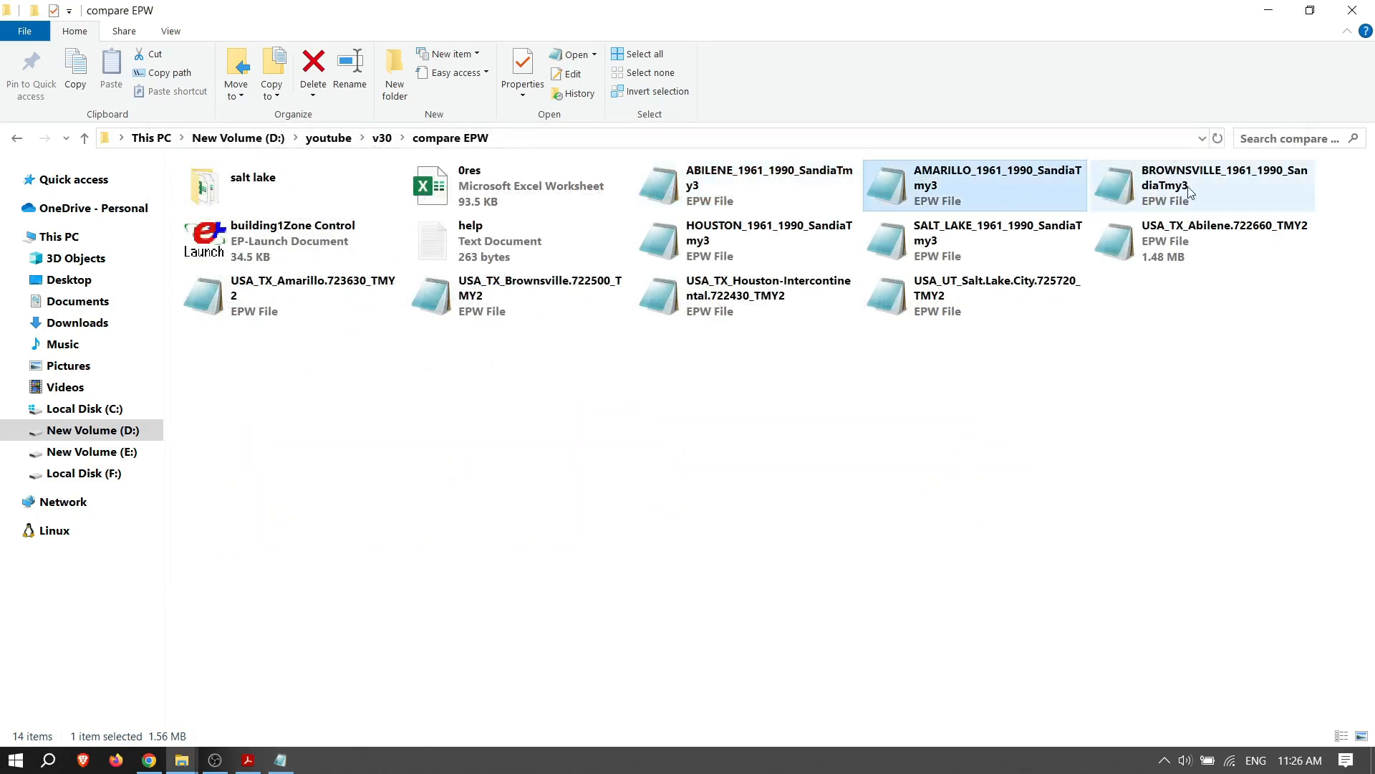
pyautogui.doubleClick(955, 243)
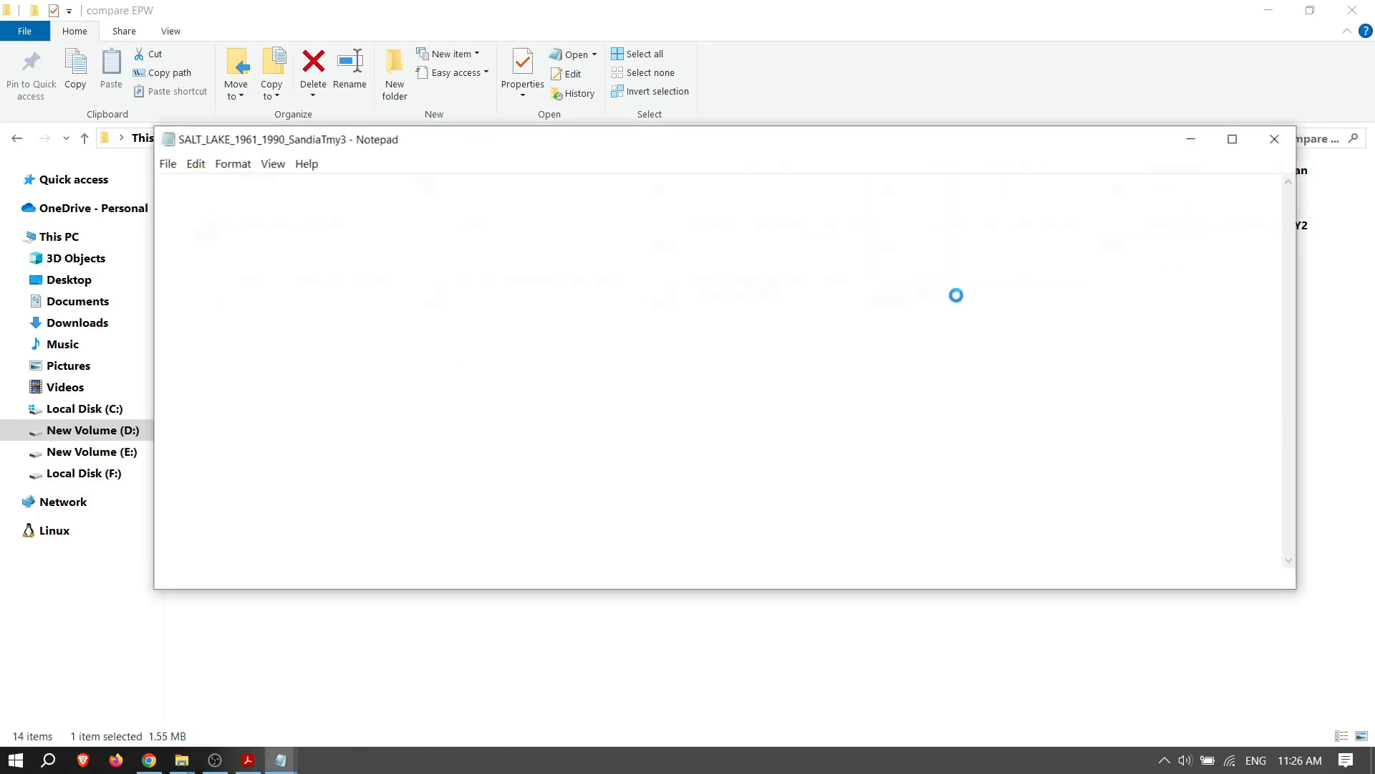
pyautogui.click(1275, 139)
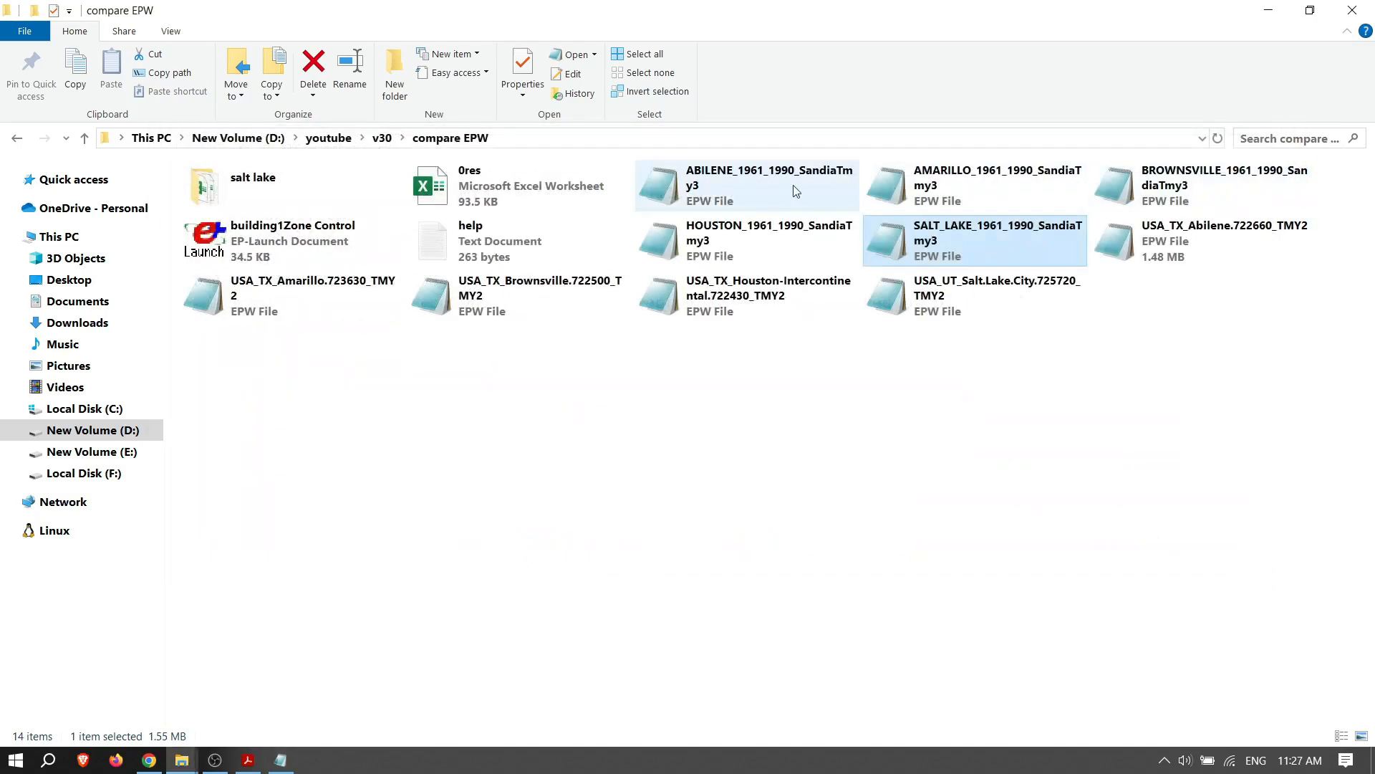
# Step: Bring up the help notes in Notepad again, read them and return to the compare EPW files
pyautogui.click(280, 759)
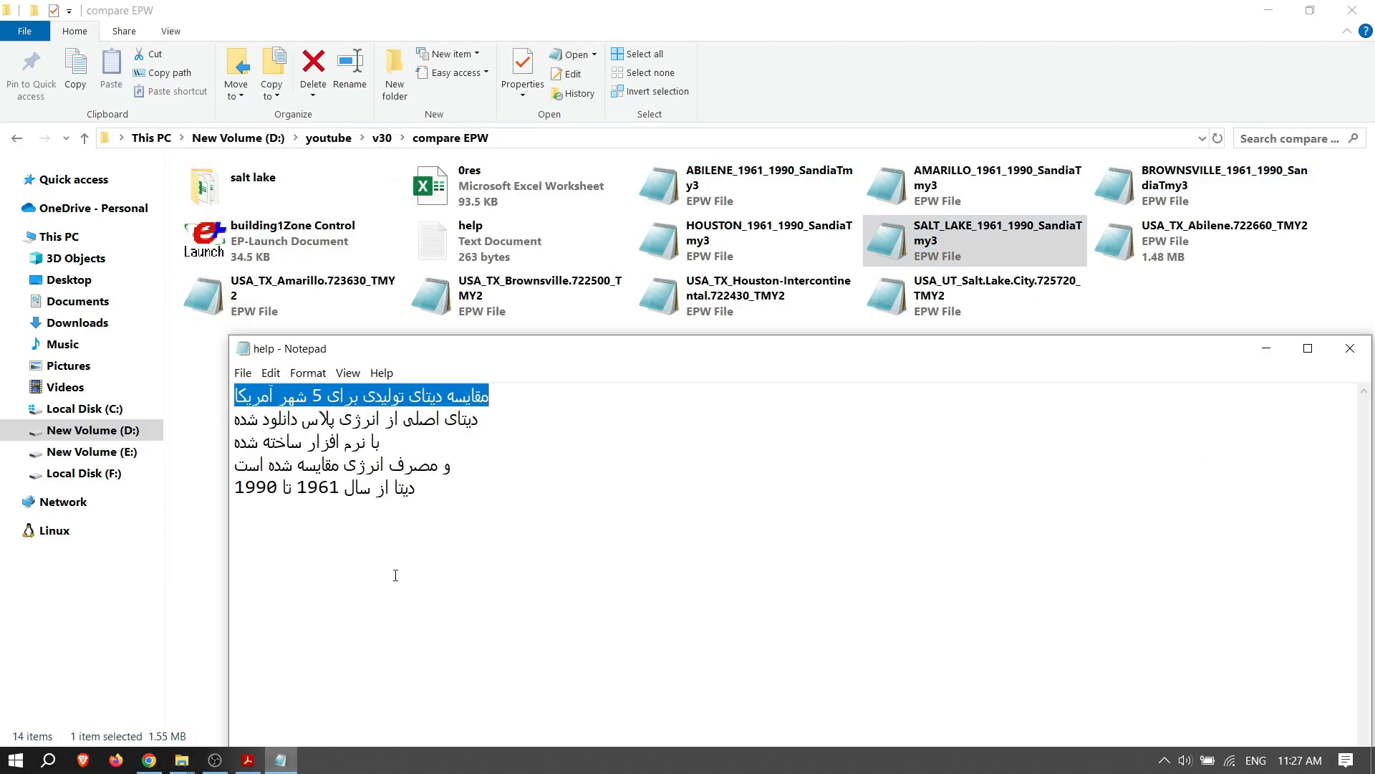
pyautogui.click(491, 428)
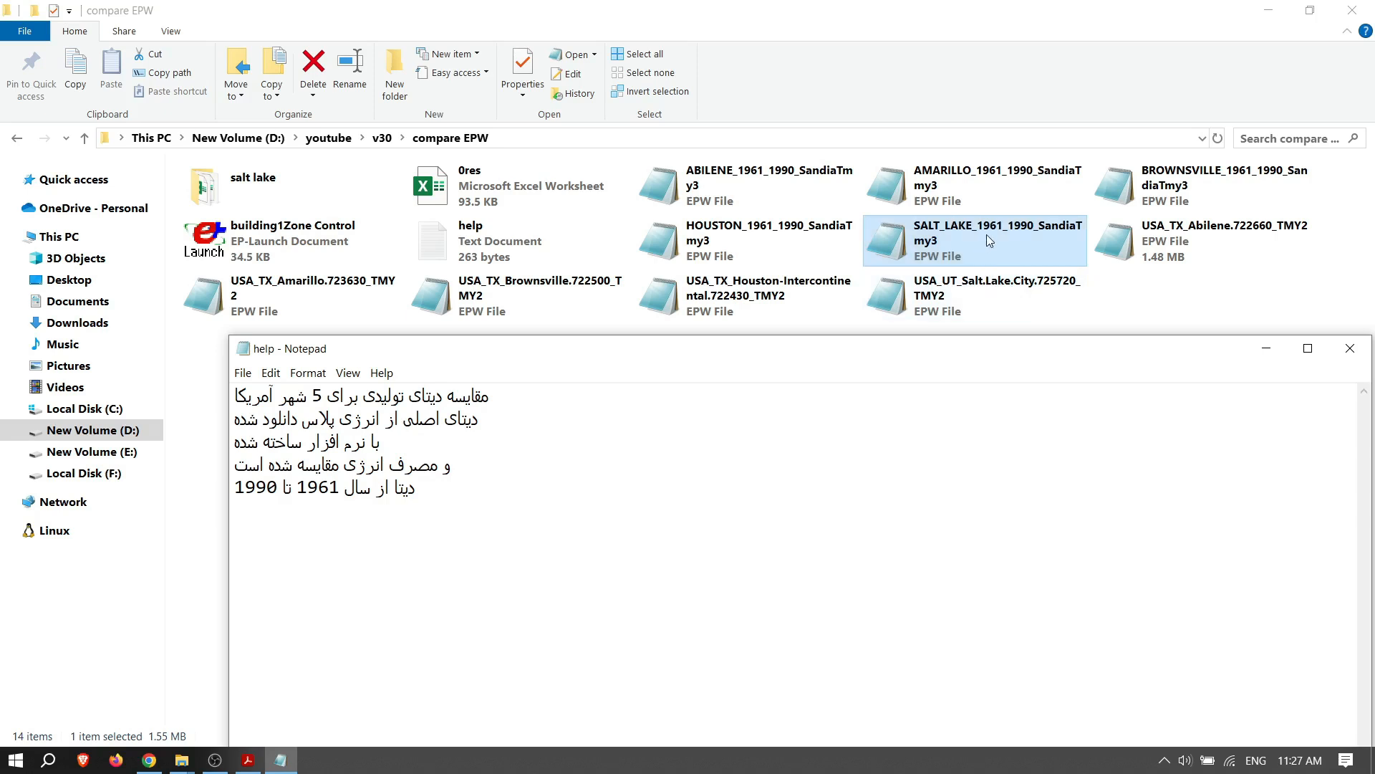
pyautogui.click(1175, 317)
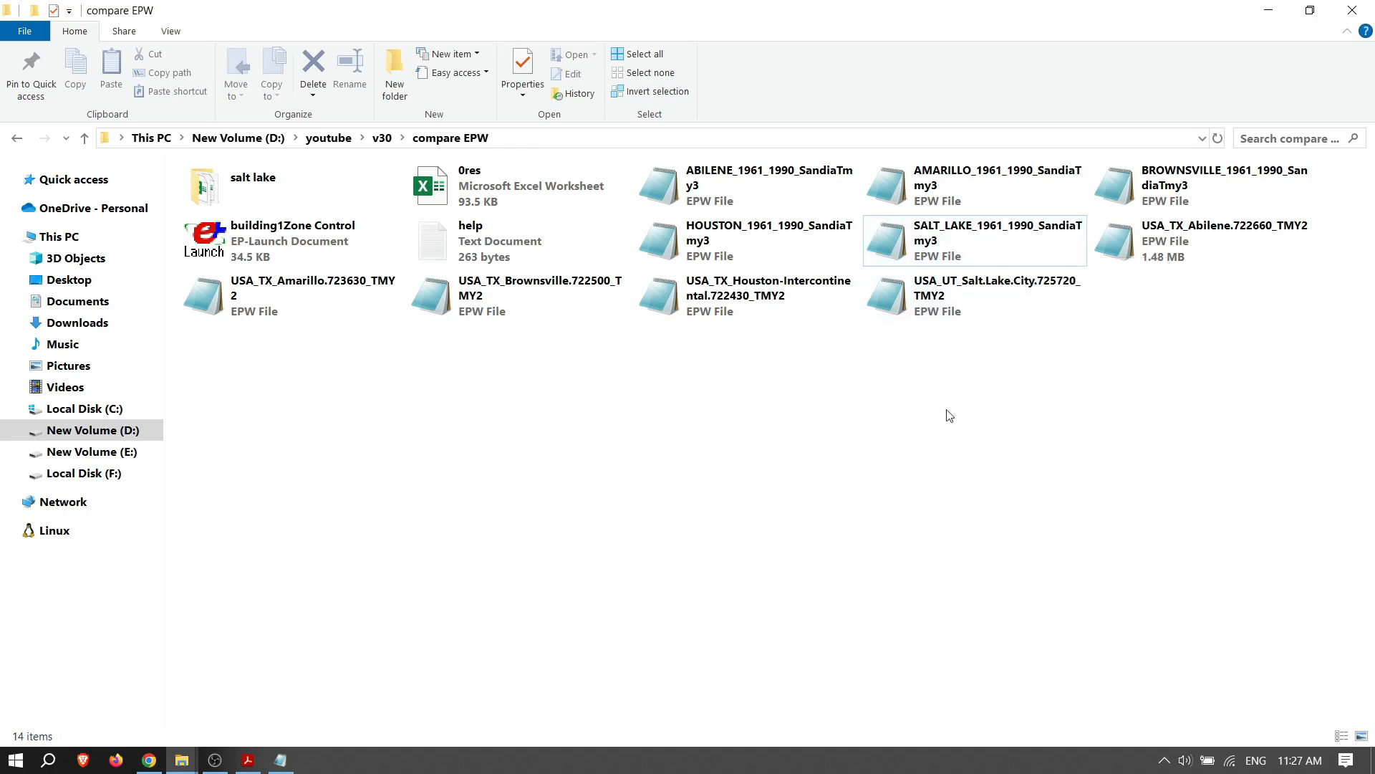
pyautogui.moveTo(901, 244)
# Step: Switch to Chrome and open the Weather Data page of energyplus.net in a new tab
pyautogui.click(149, 760)
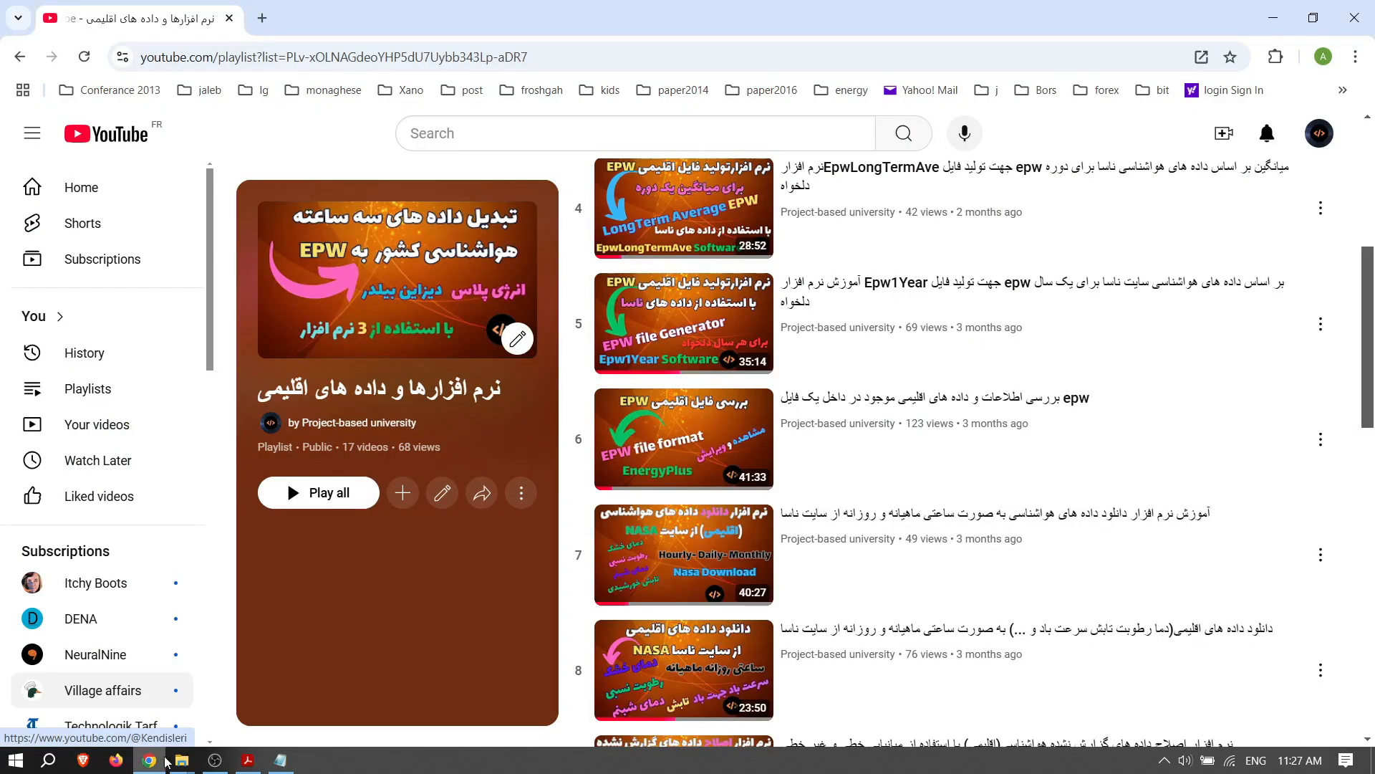
pyautogui.click(255, 24)
pyautogui.write('energy')
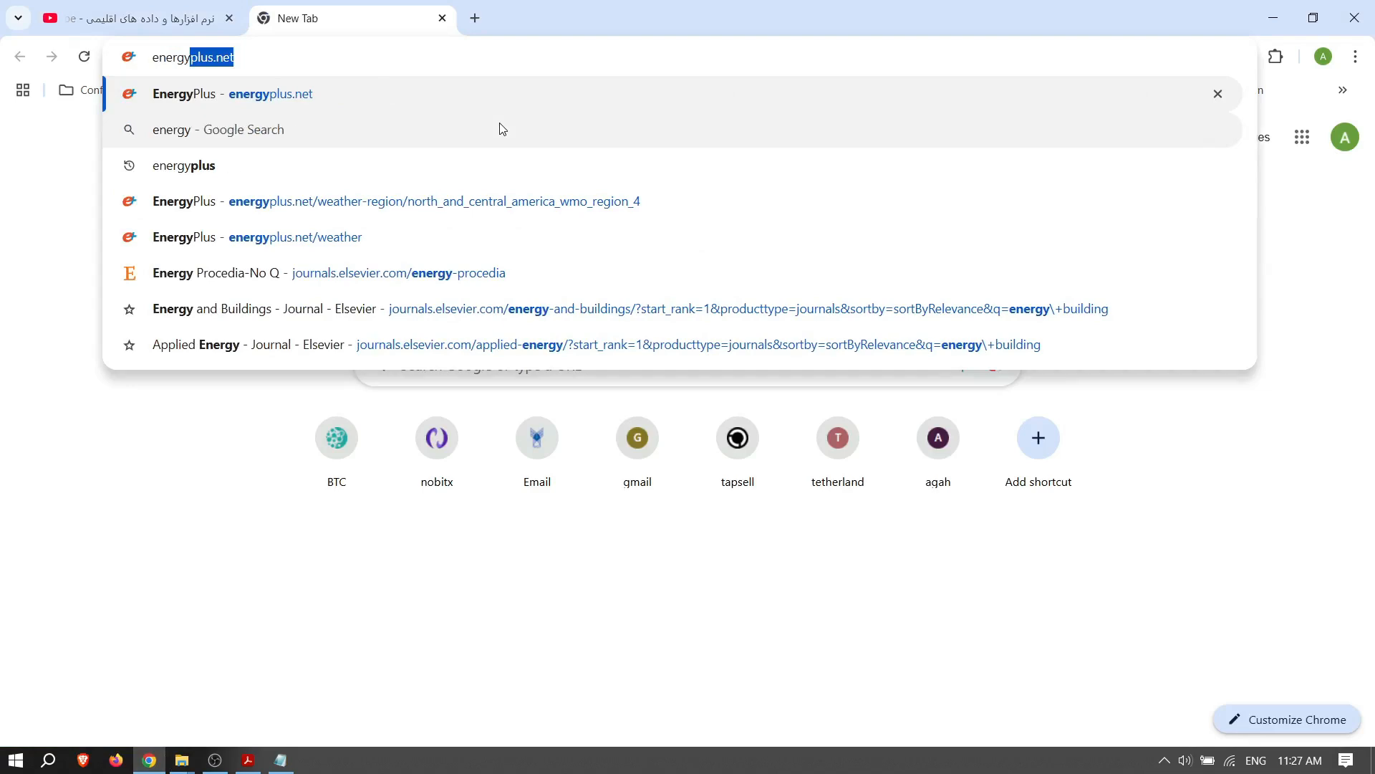
pyautogui.press('Return')
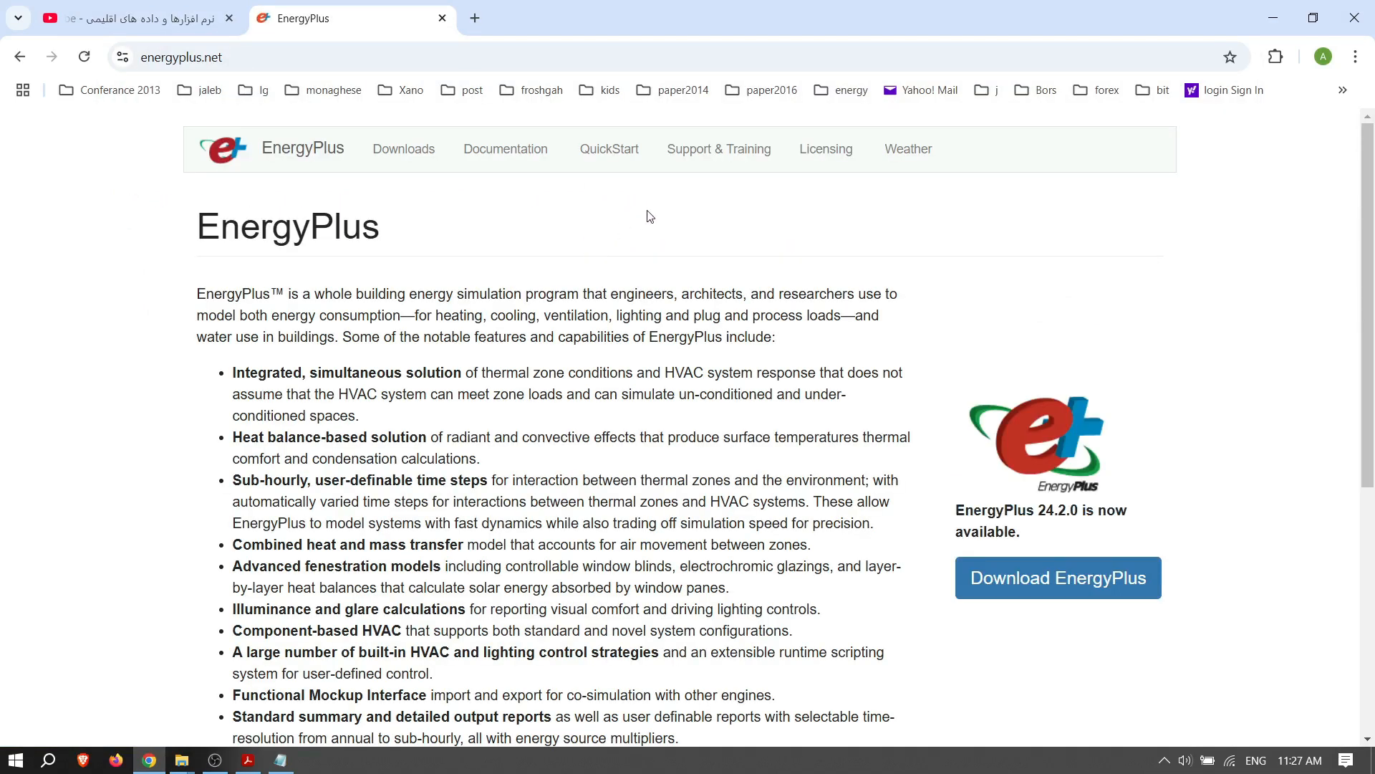
pyautogui.click(914, 149)
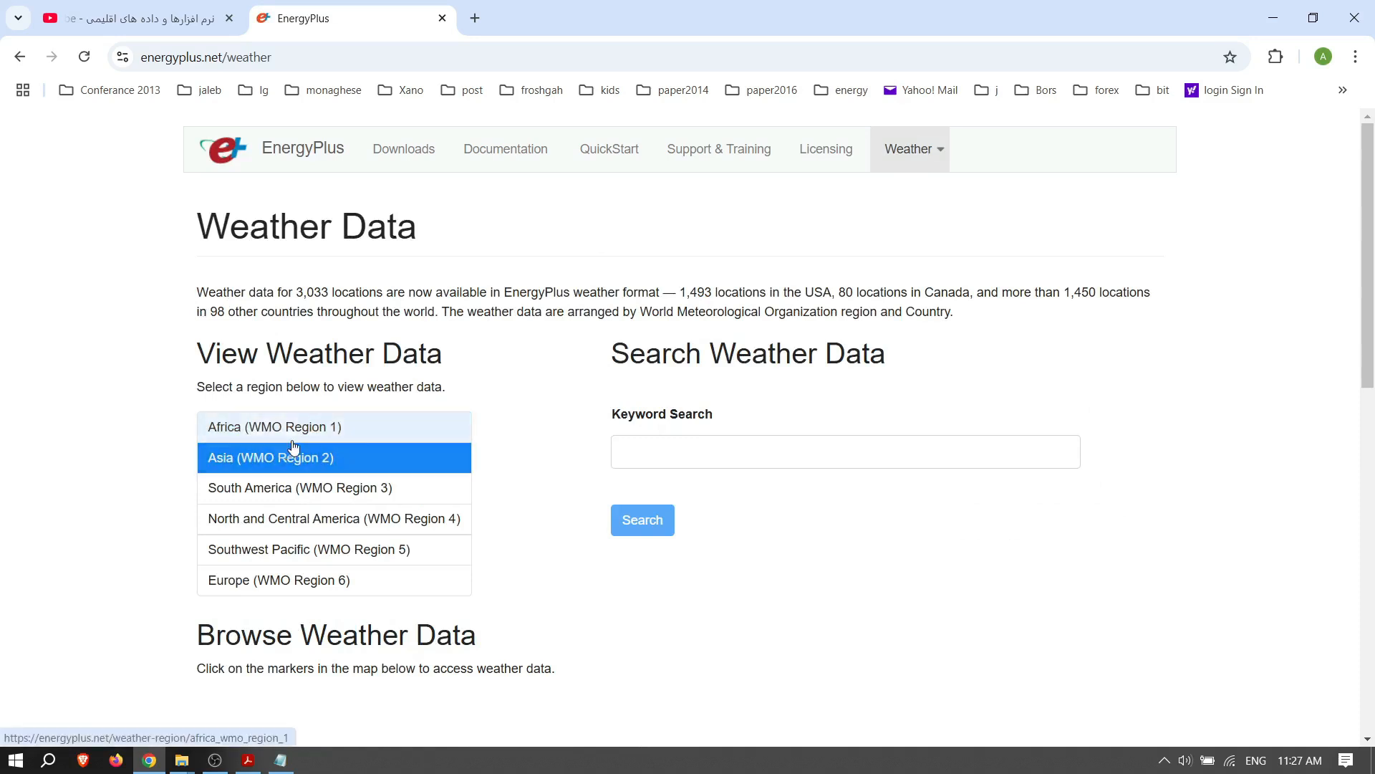
# Step: Search the EnergyPlus weather data for ABILENE and open the Abilene 722660 (TMY2) download page
pyautogui.click(704, 452)
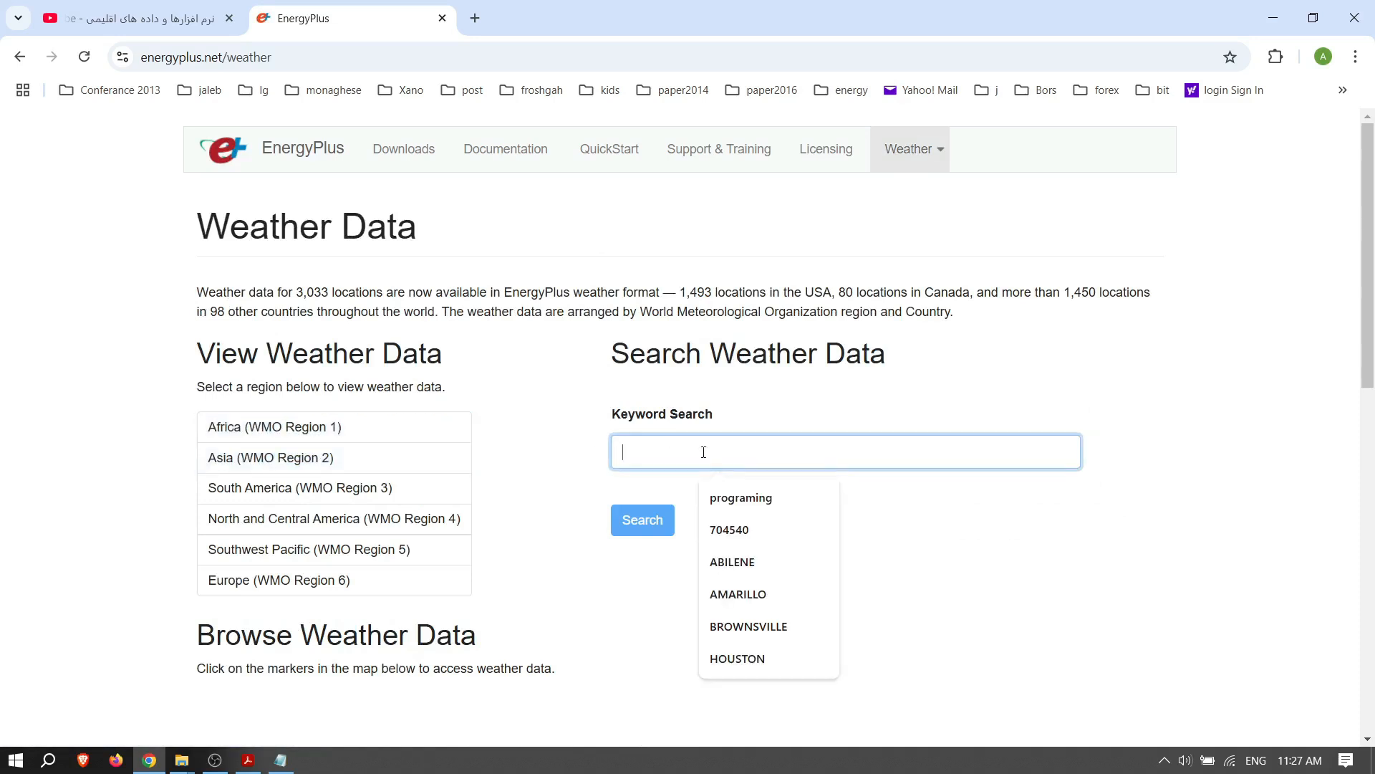
pyautogui.click(741, 564)
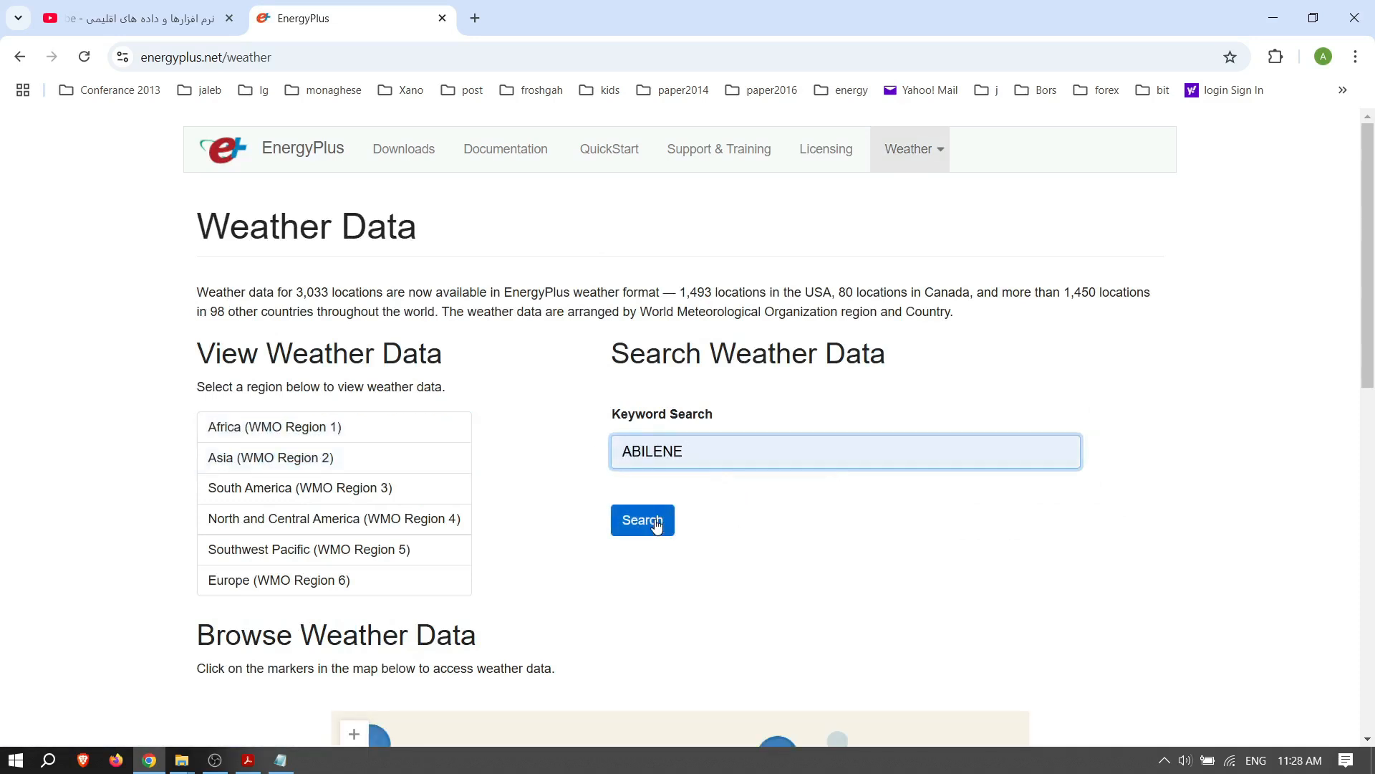
pyautogui.click(656, 522)
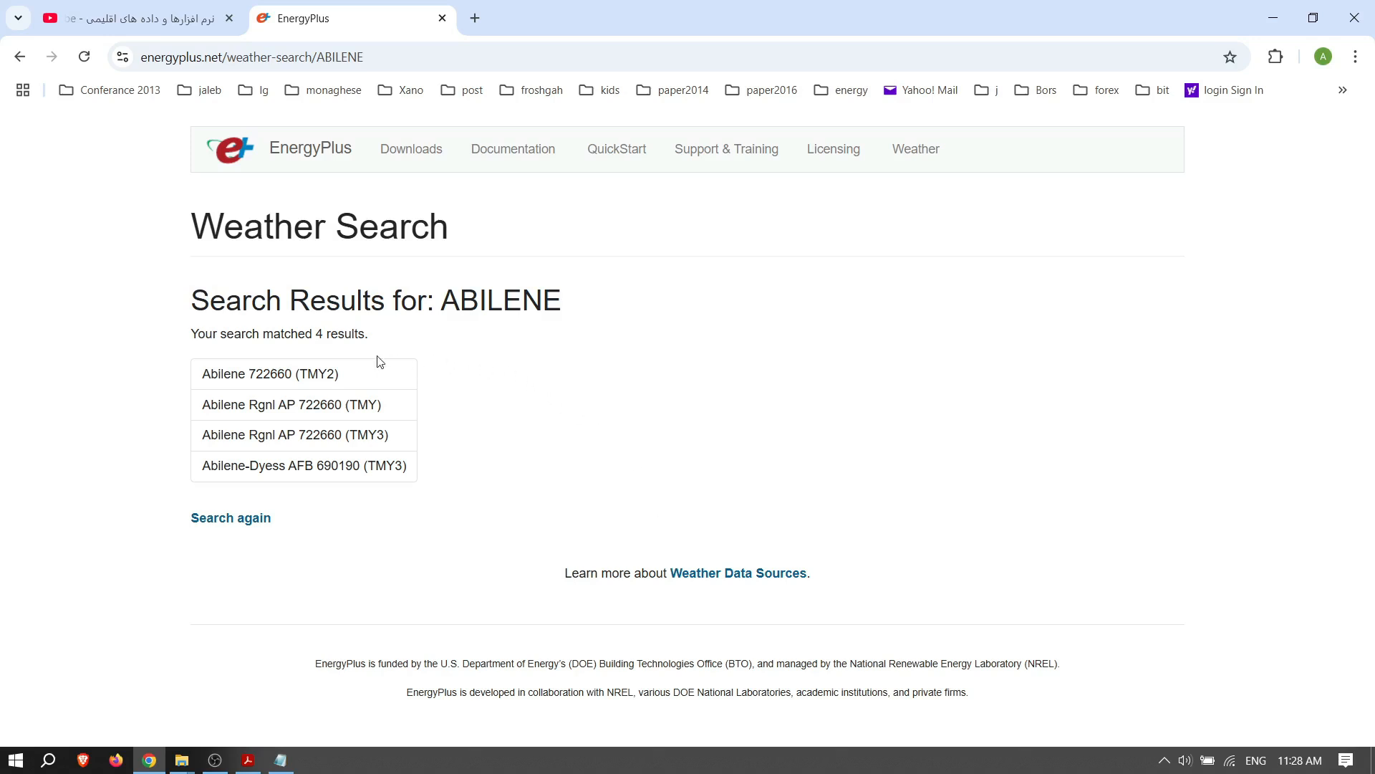
pyautogui.click(307, 376)
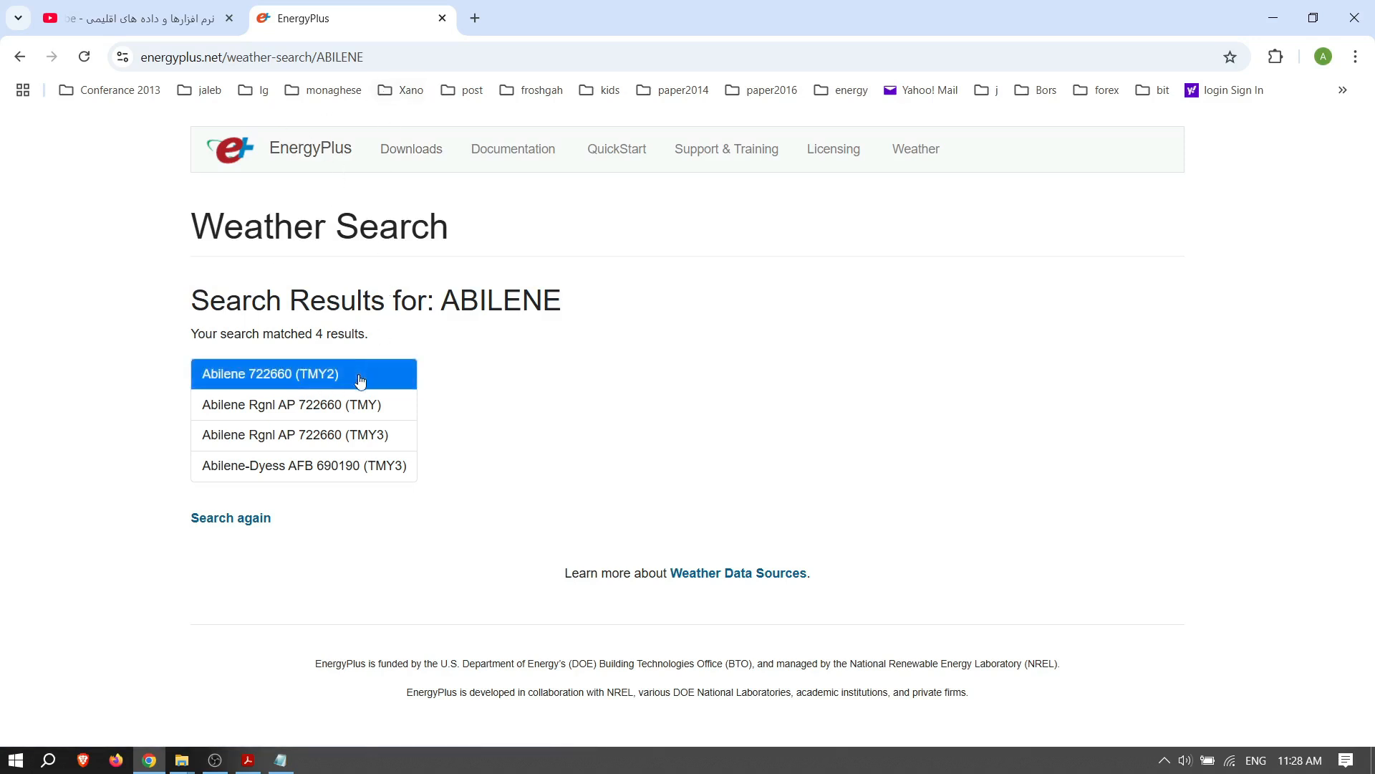
pyautogui.click(319, 380)
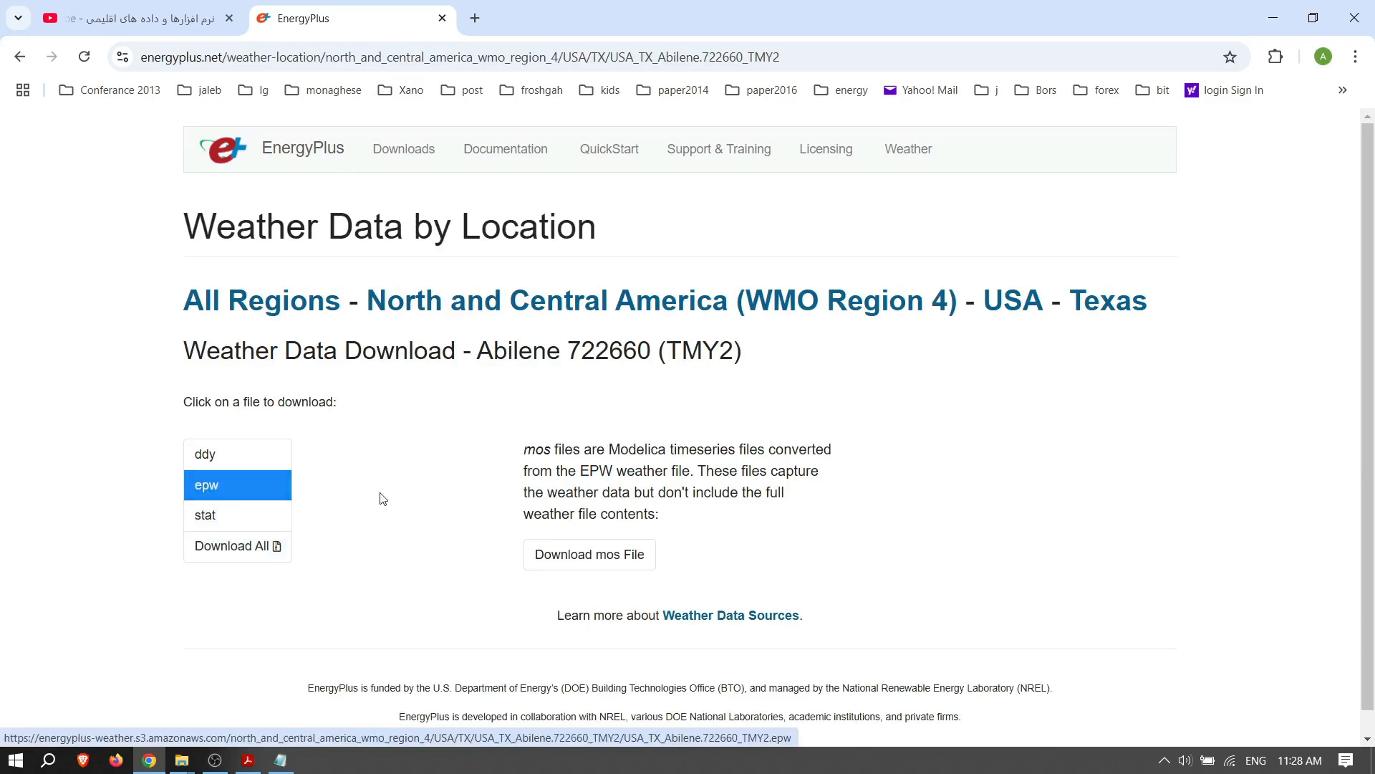
# Step: Switch back to the compare EPW folder and match ABILENE_1961_1990_SandiaTmy3 with the original USA_TX_Abilene.722660_TMY2 file
pyautogui.moveTo(182, 755)
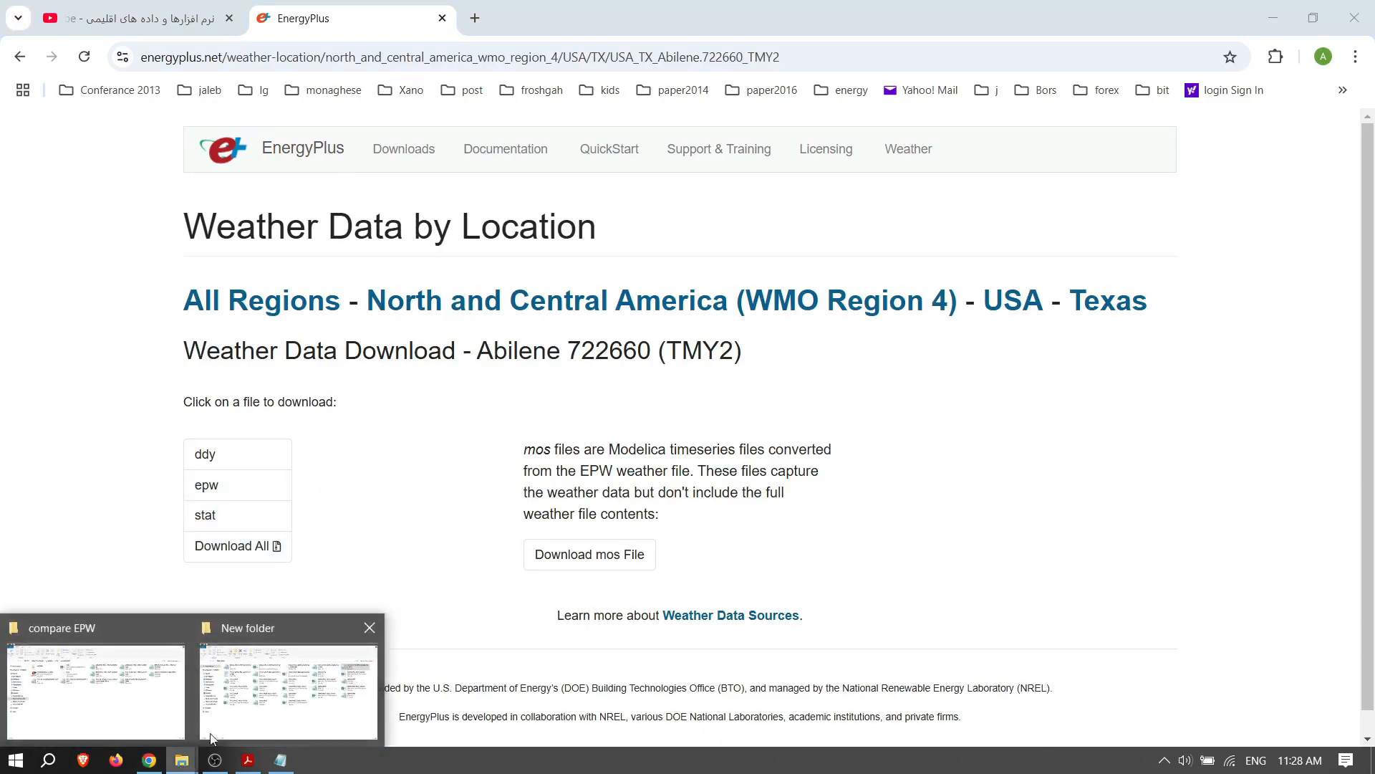
pyautogui.moveTo(279, 698)
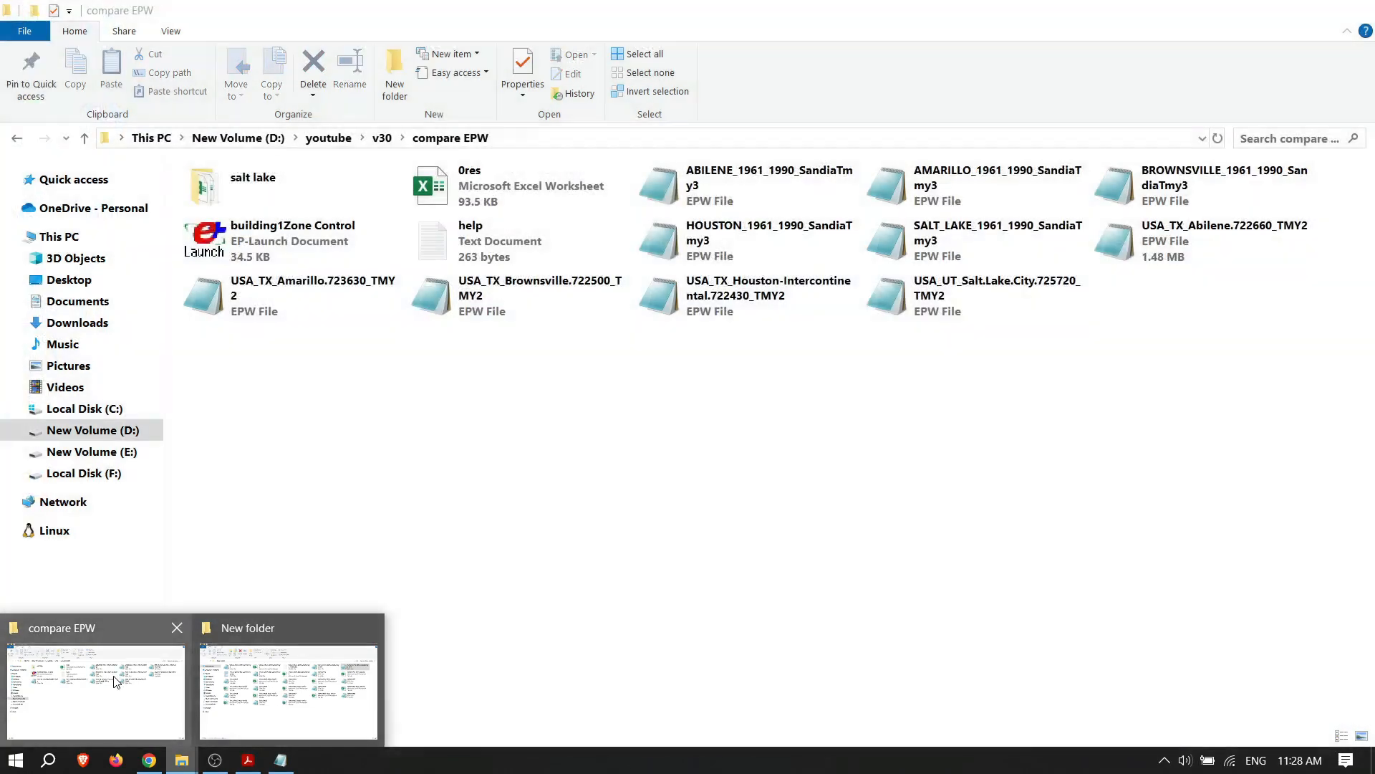
pyautogui.click(107, 687)
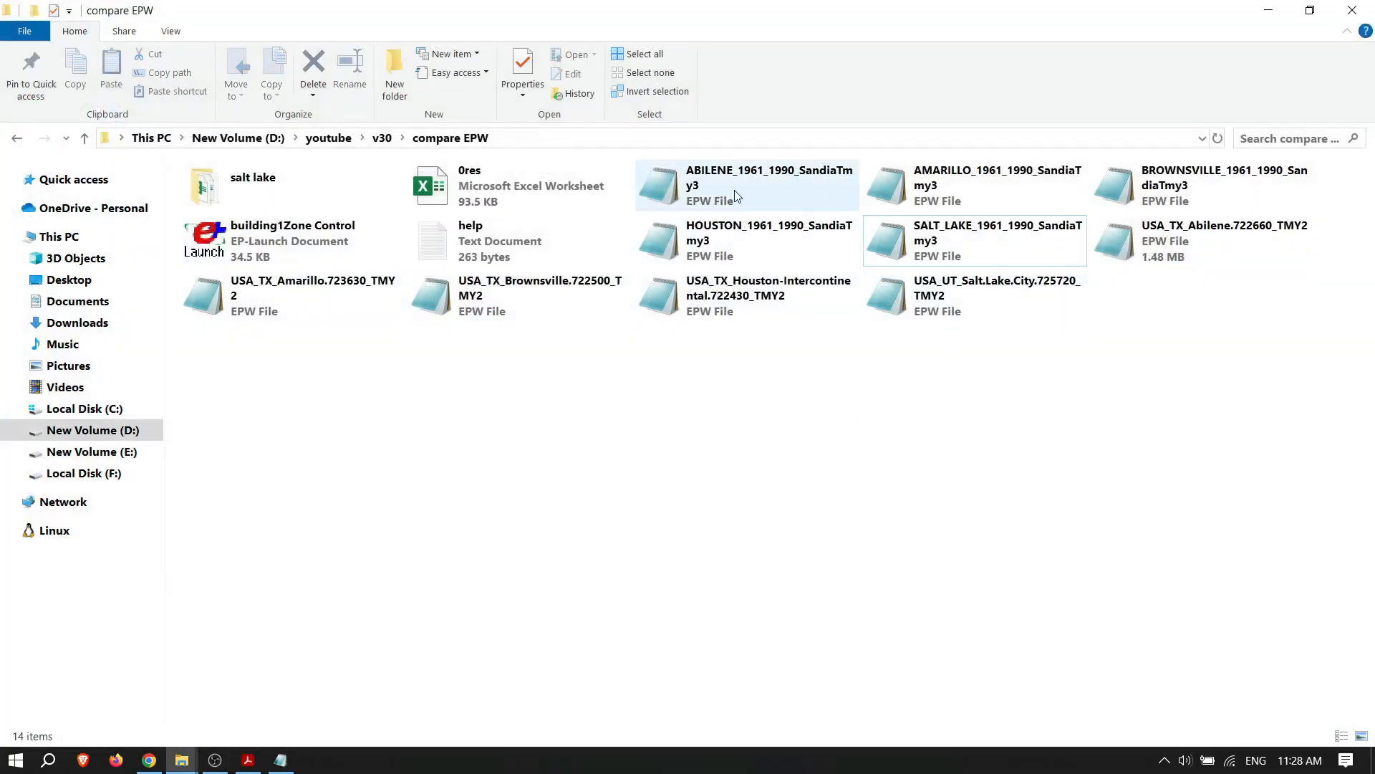
pyautogui.click(717, 200)
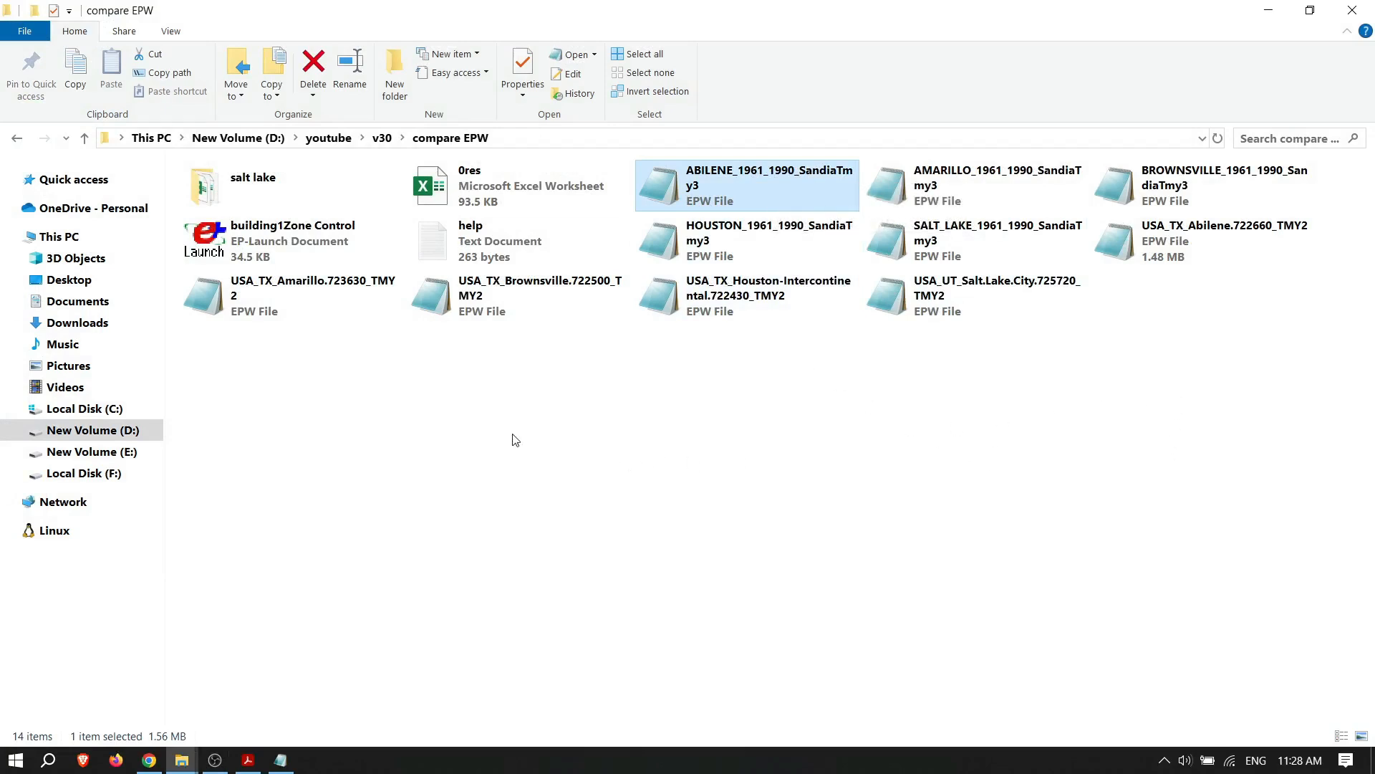
pyautogui.click(1177, 243)
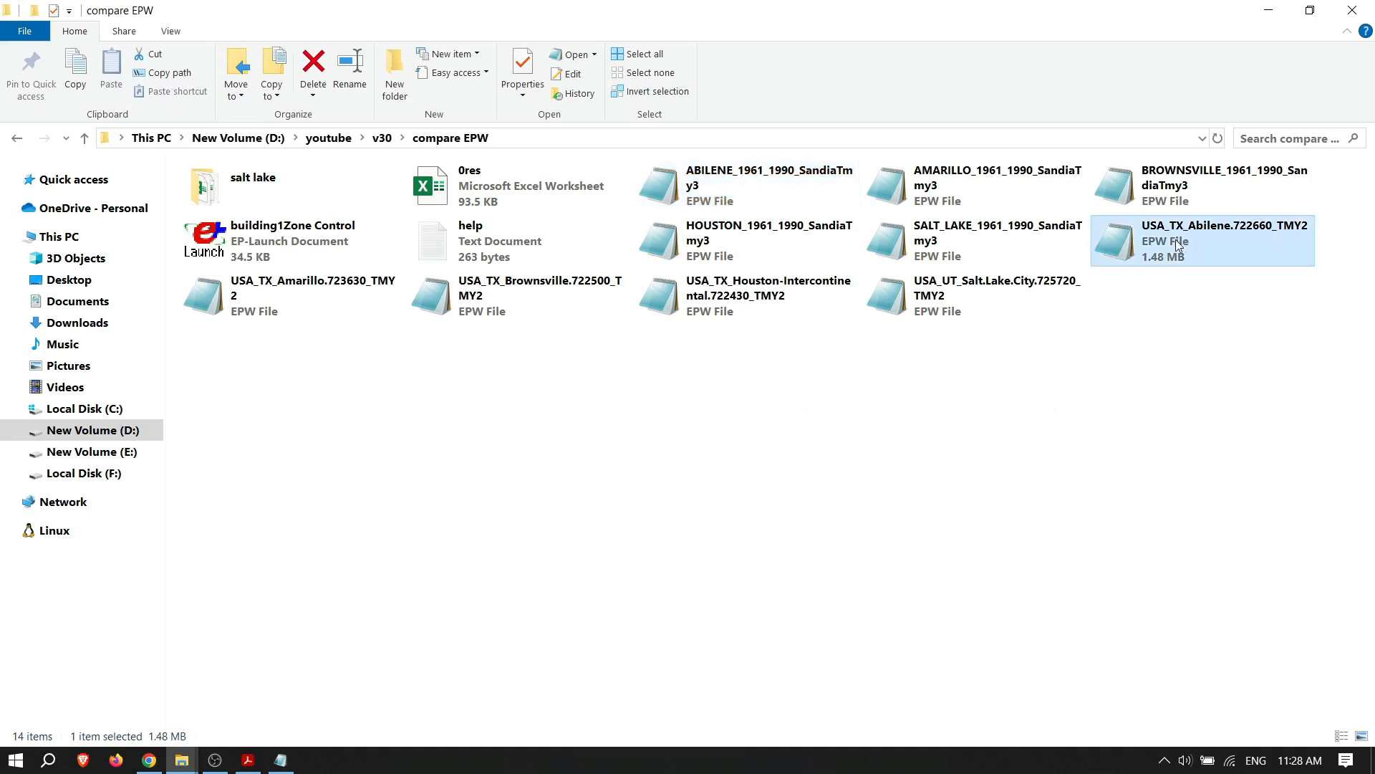
pyautogui.click(729, 194)
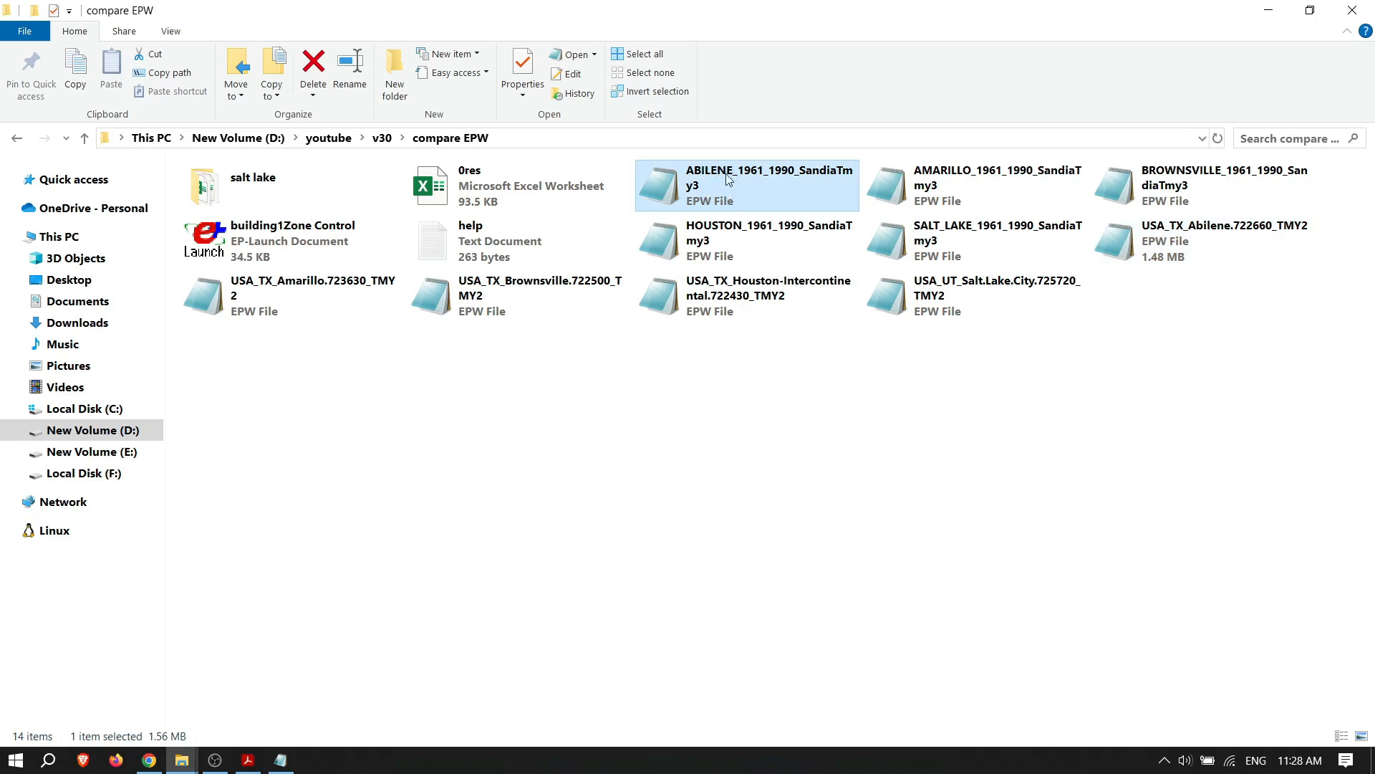
pyautogui.click(1169, 249)
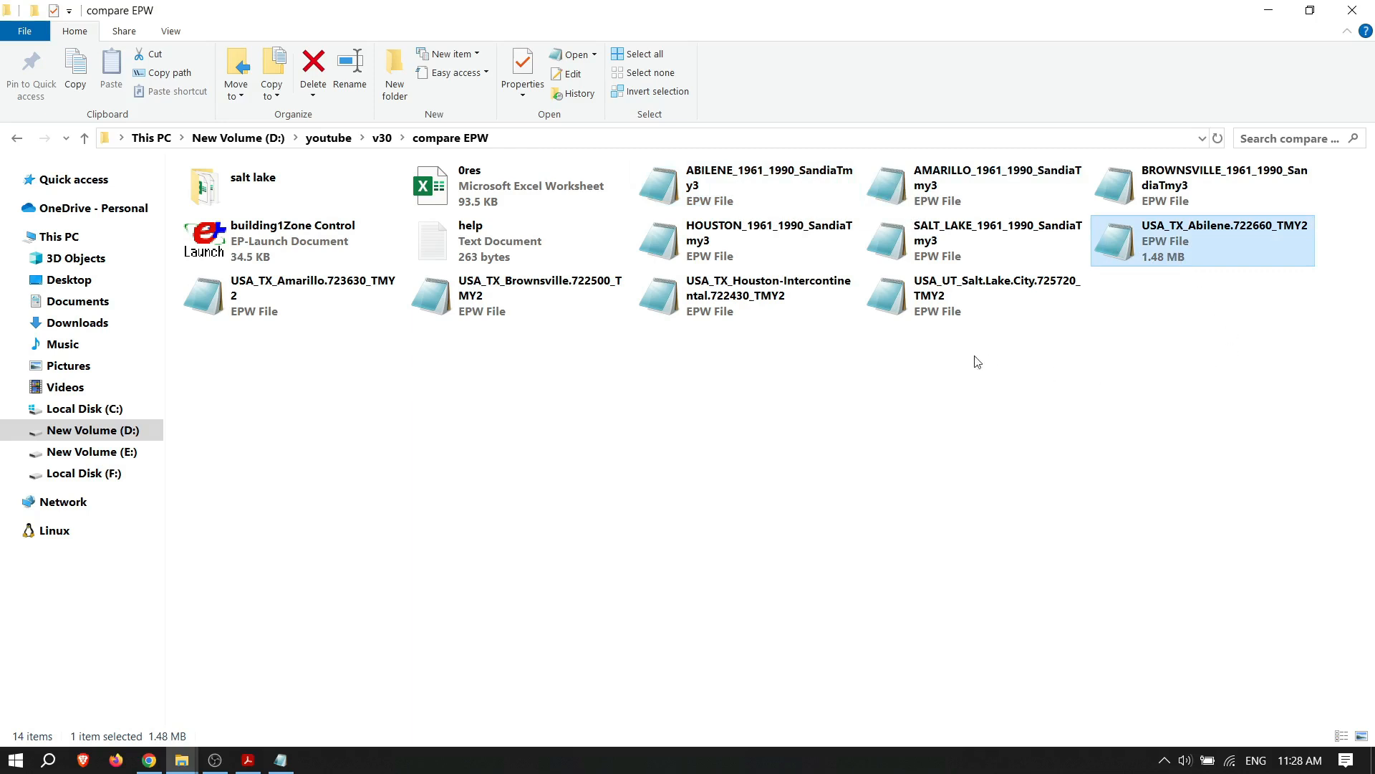
# Step: Match the generated SALT_LAKE_1961_1990_SandiaTmy3 file with the original USA_UT_Salt.Lake.City.725720_TMY2 file
pyautogui.click(946, 293)
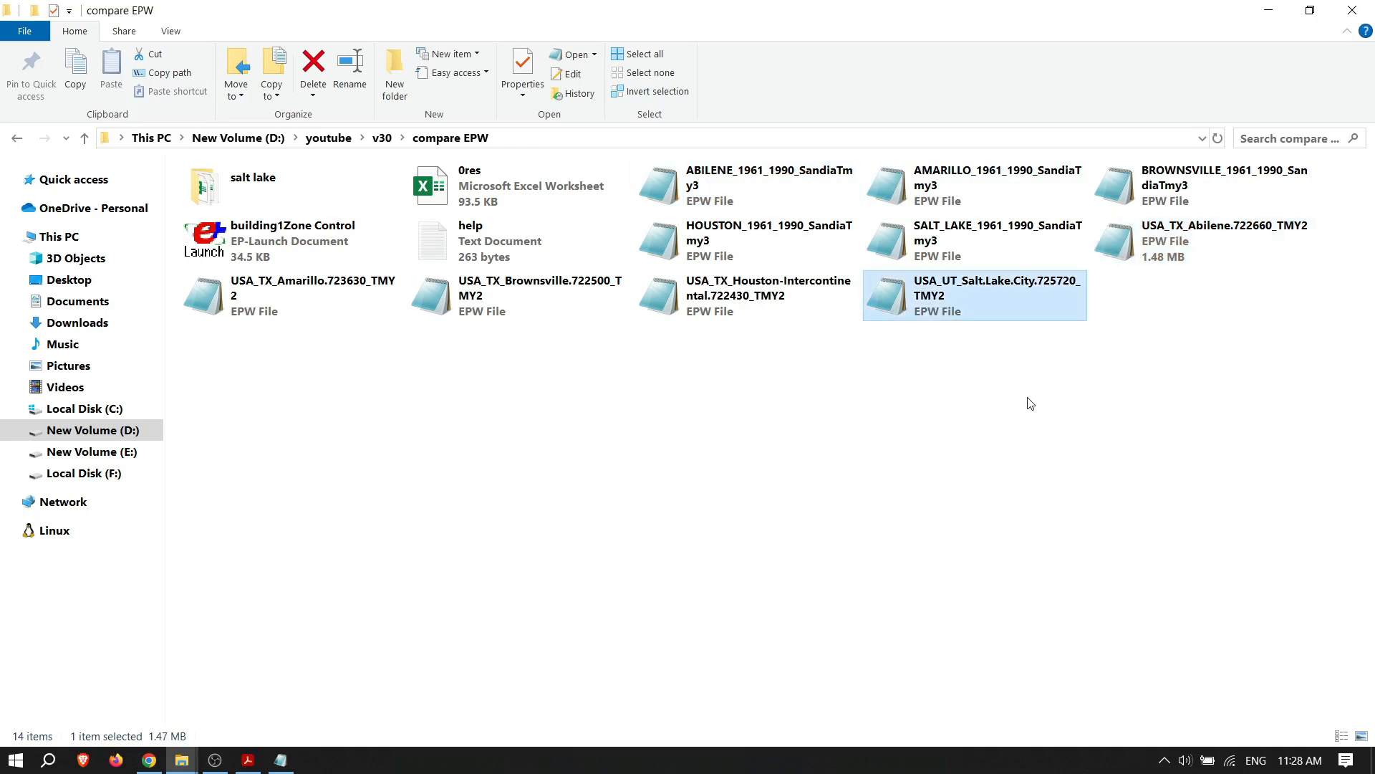
pyautogui.click(994, 240)
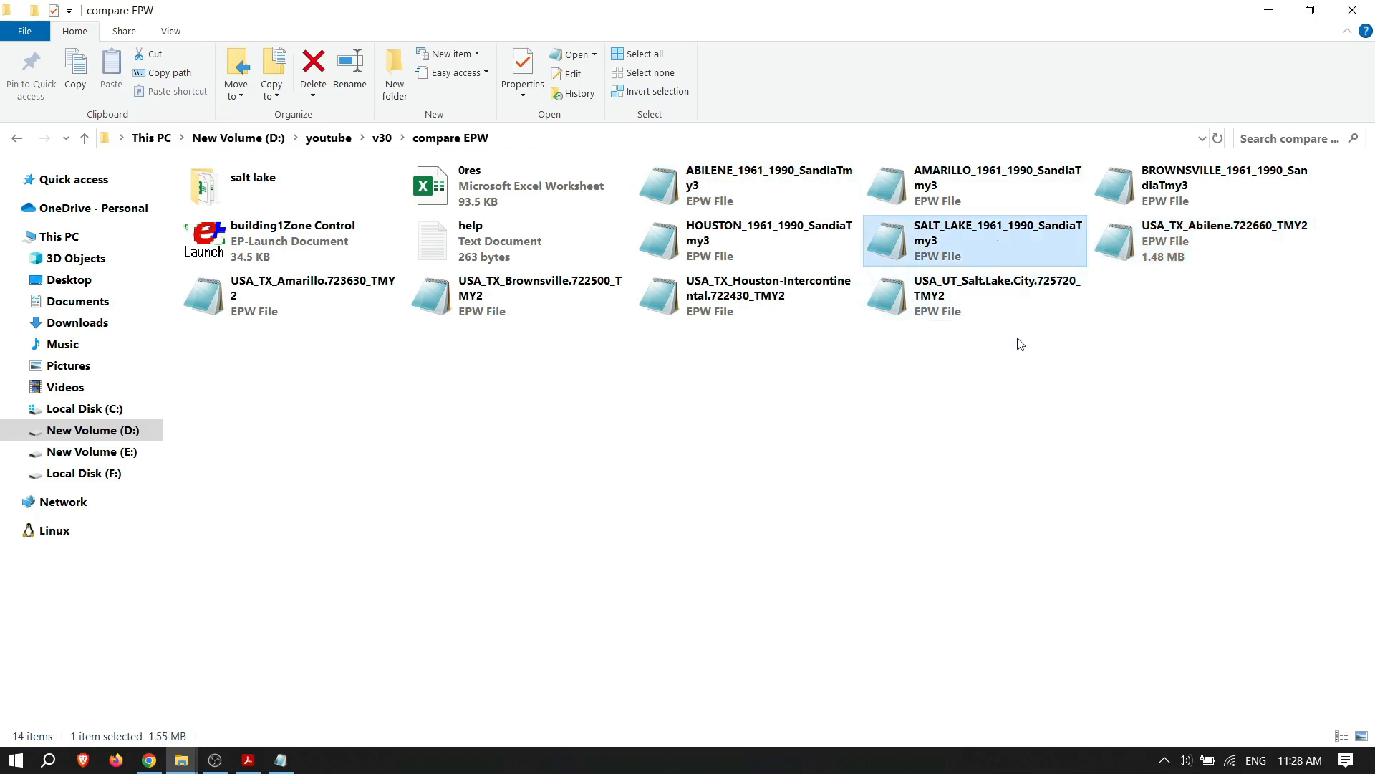
pyautogui.click(988, 301)
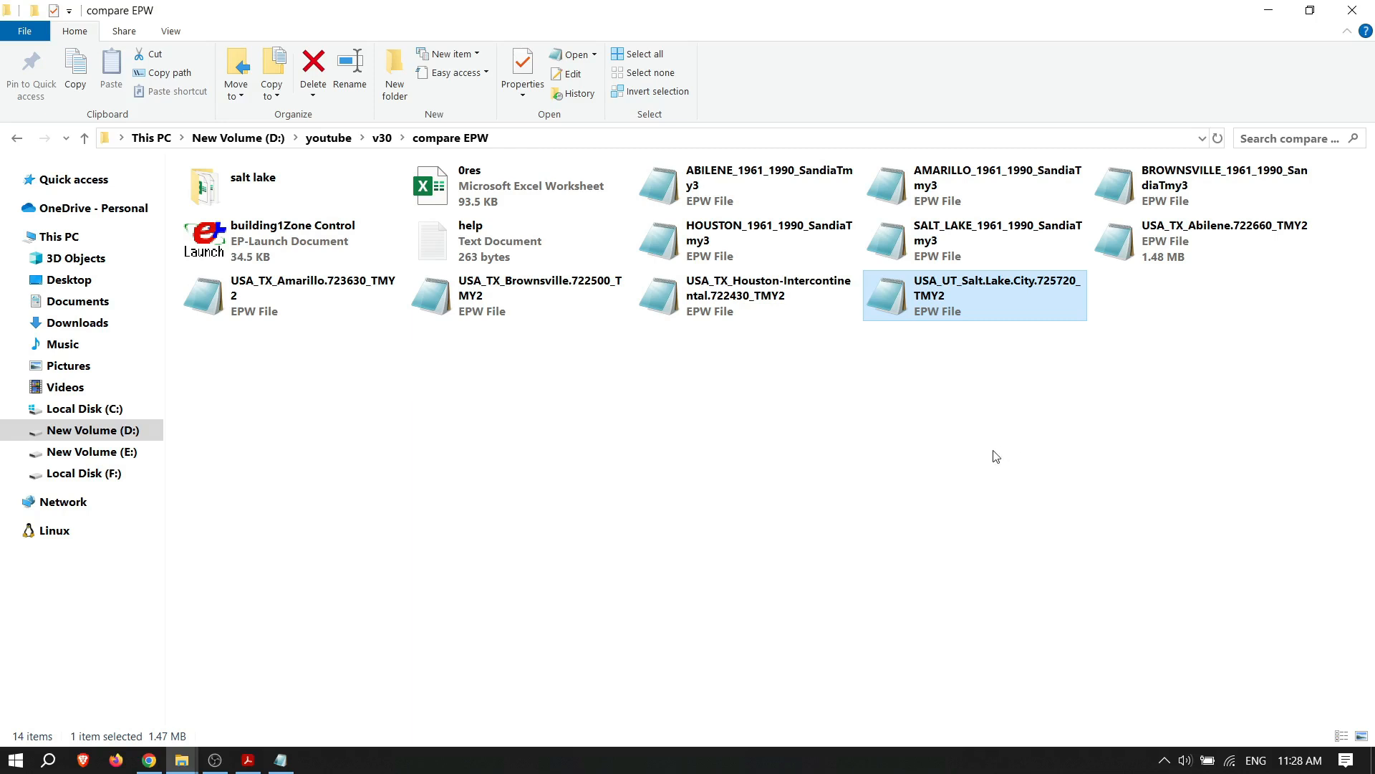
pyautogui.click(967, 265)
pyautogui.click(970, 316)
# Step: Launch the Data Viewer program and start opening a data file
pyautogui.click(15, 760)
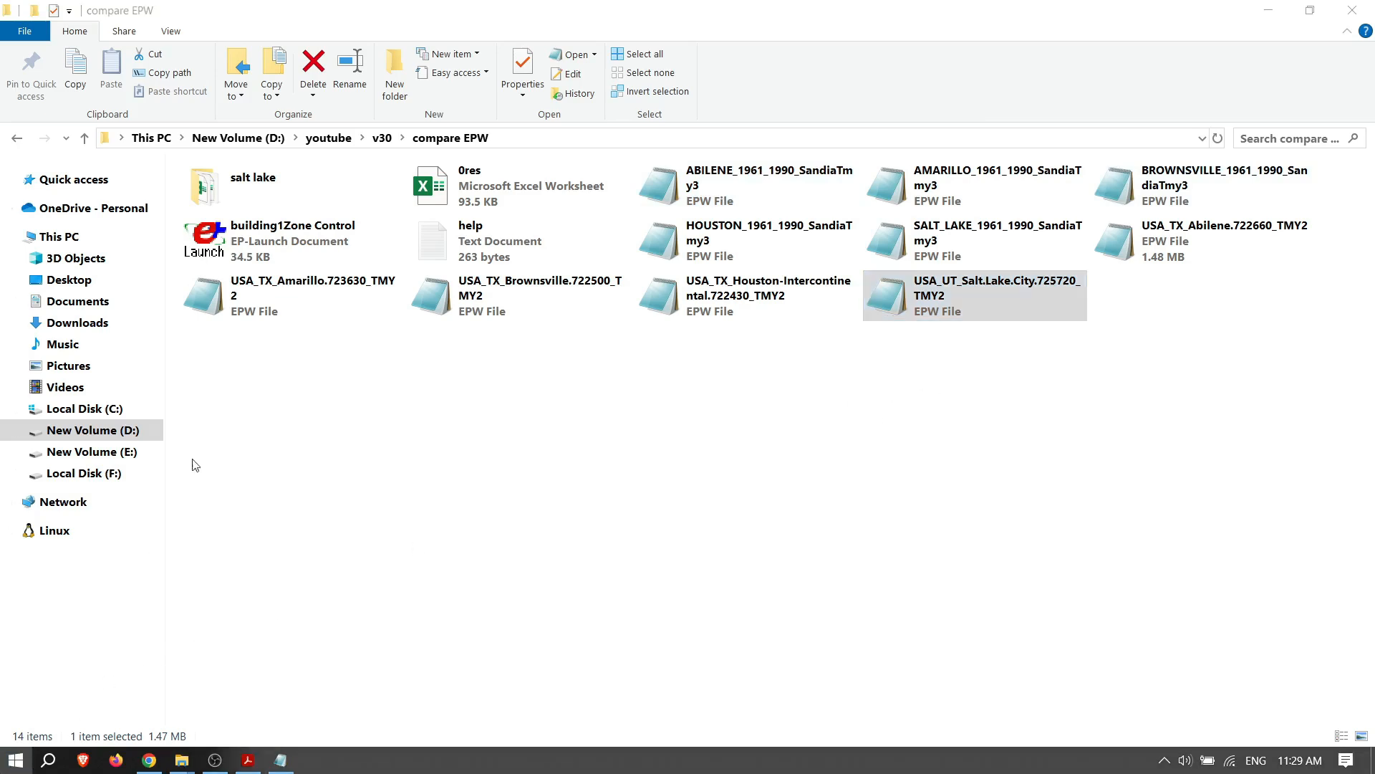
pyautogui.scroll(-15, 527, 605)
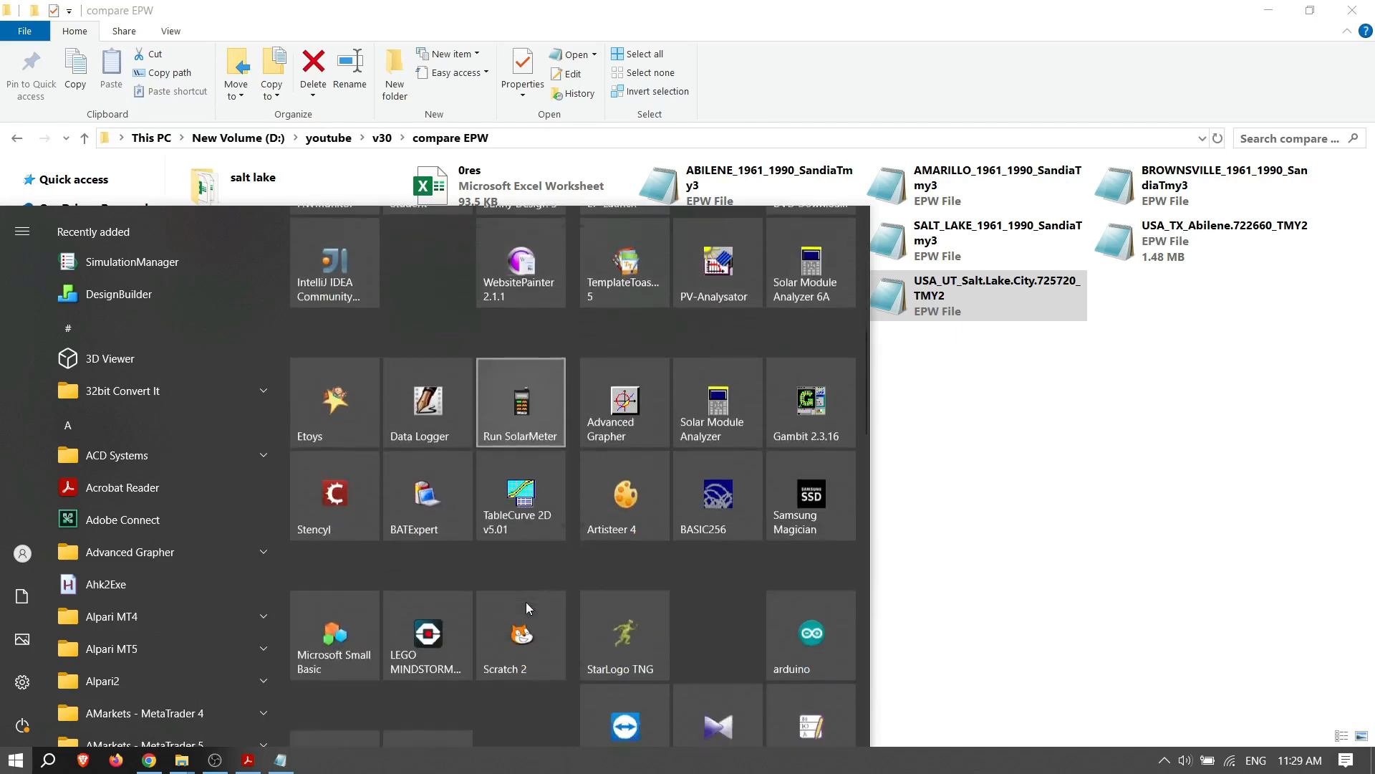
pyautogui.click(506, 361)
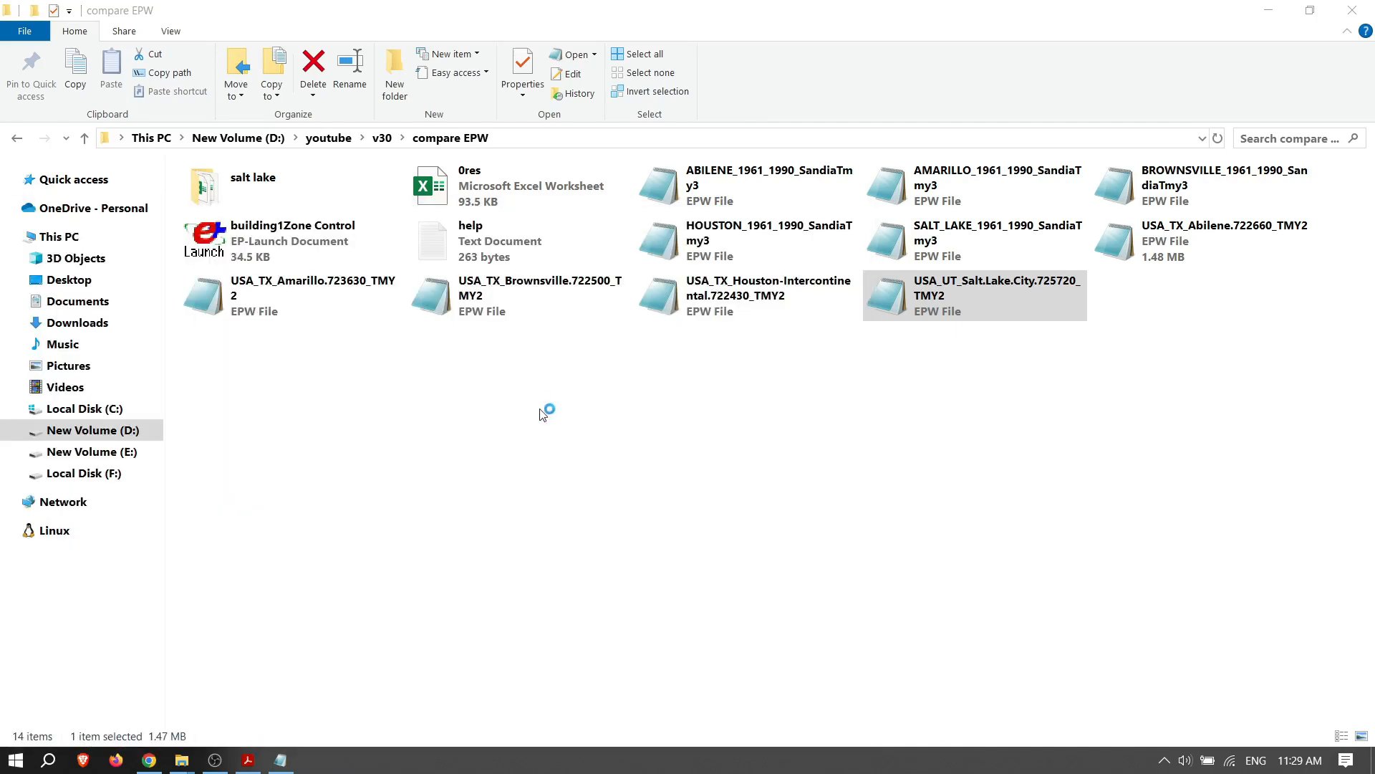
pyautogui.click(13, 32)
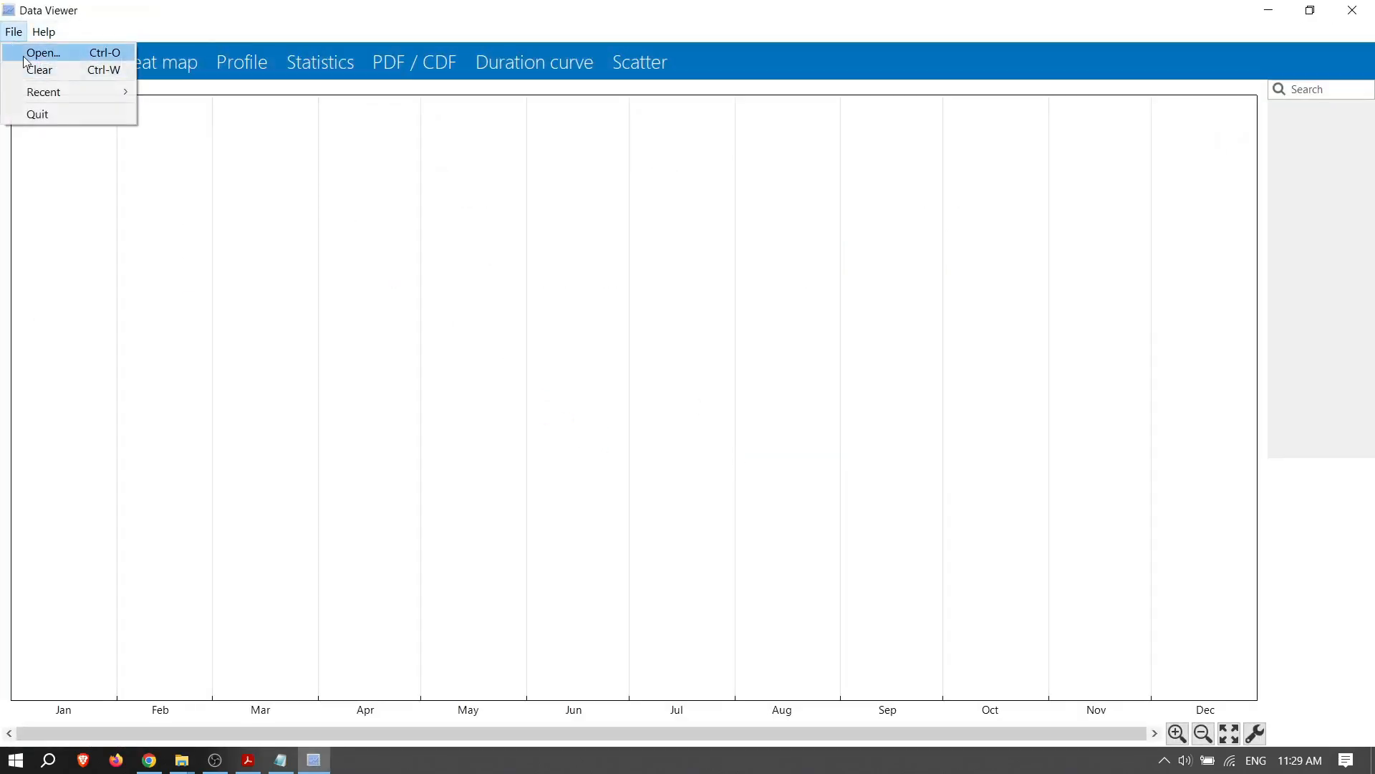
pyautogui.click(29, 53)
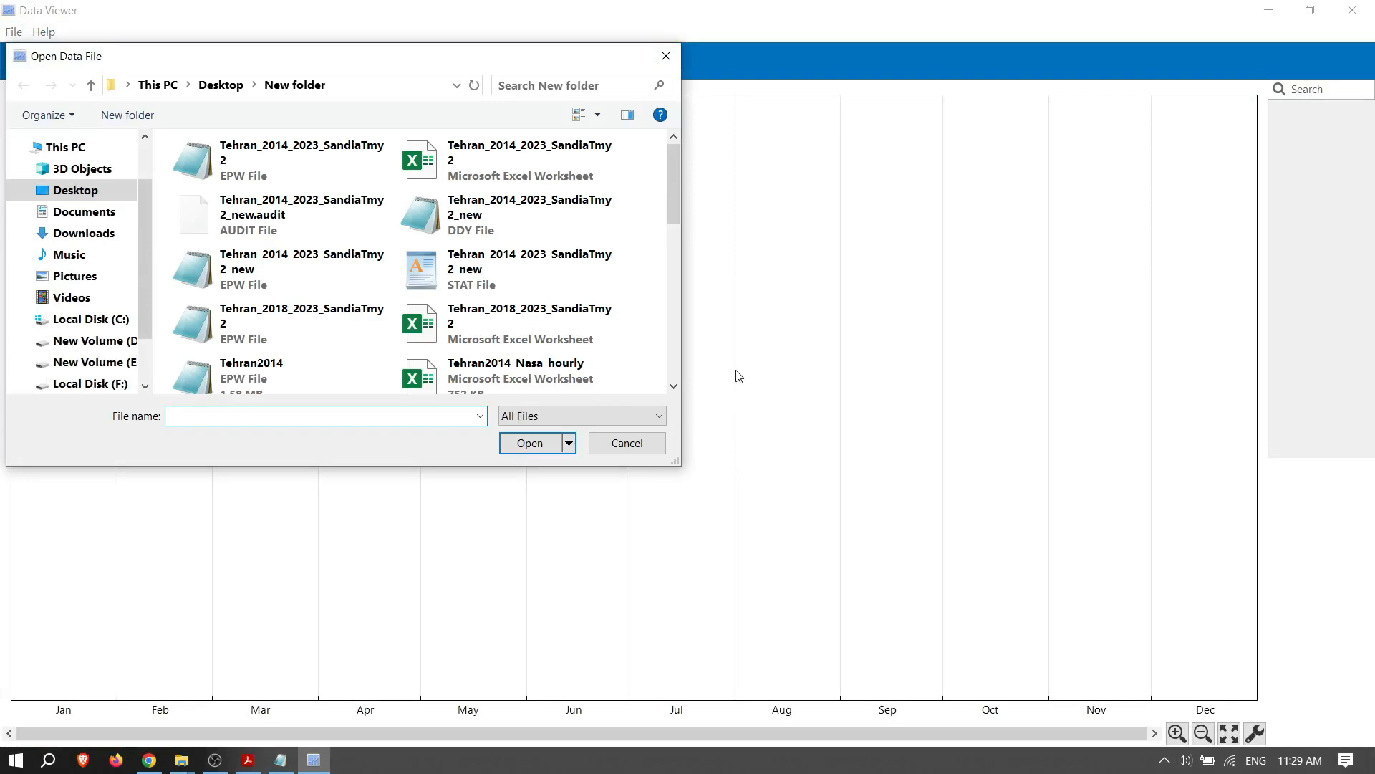
# Step: Copy the compare EPW folder's path and point Data Viewer's open dialog to D:\youtube\v30\compare EPW
pyautogui.moveTo(180, 752)
pyautogui.click(133, 698)
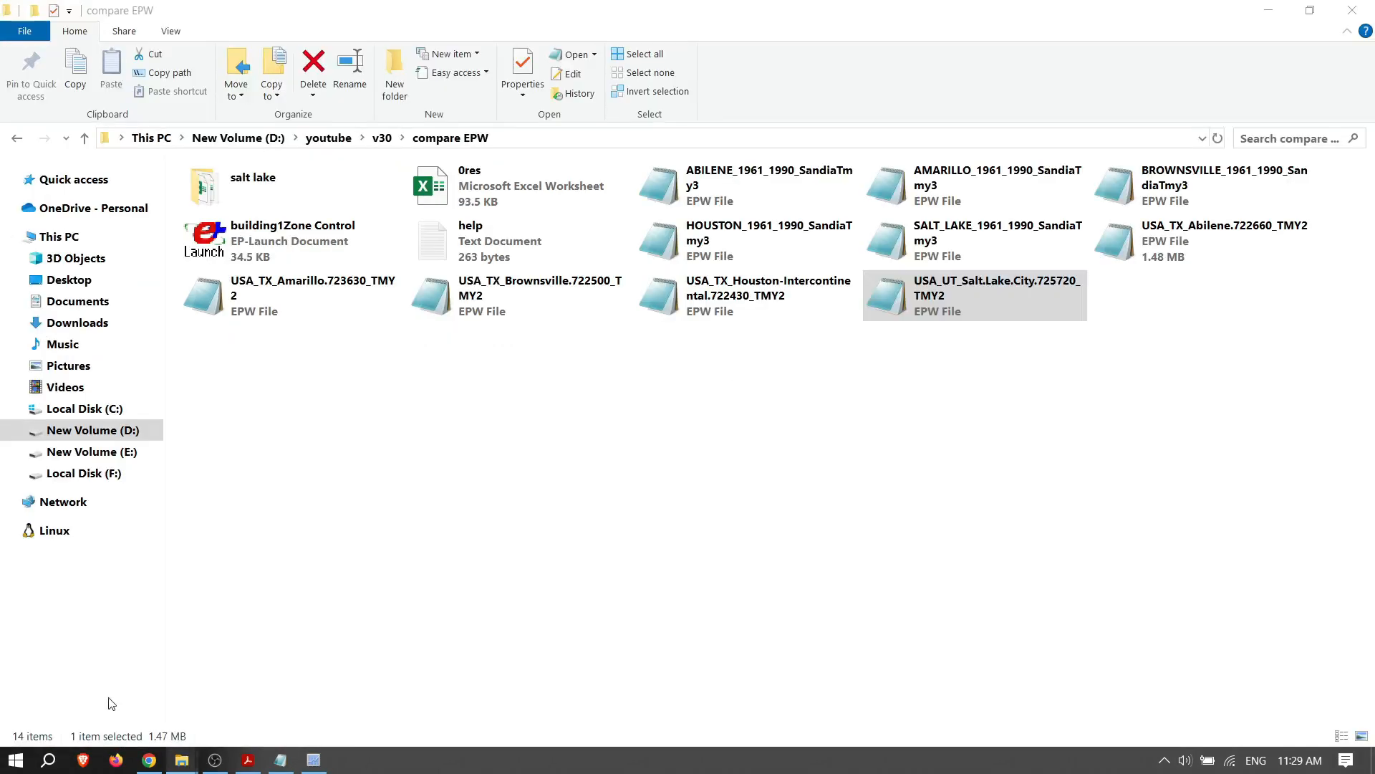
pyautogui.click(550, 136)
pyautogui.hotkey('ctrl', 'c')
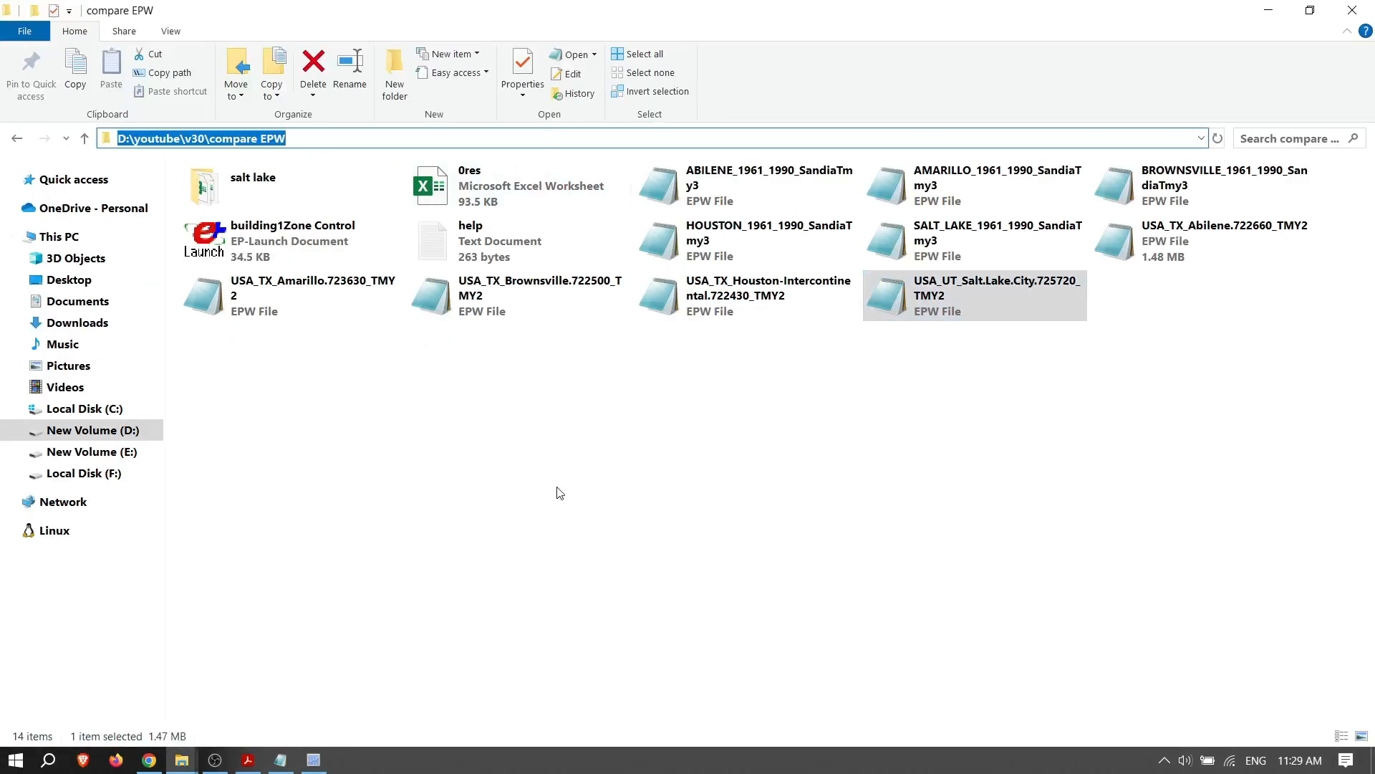
pyautogui.click(559, 493)
pyautogui.click(281, 761)
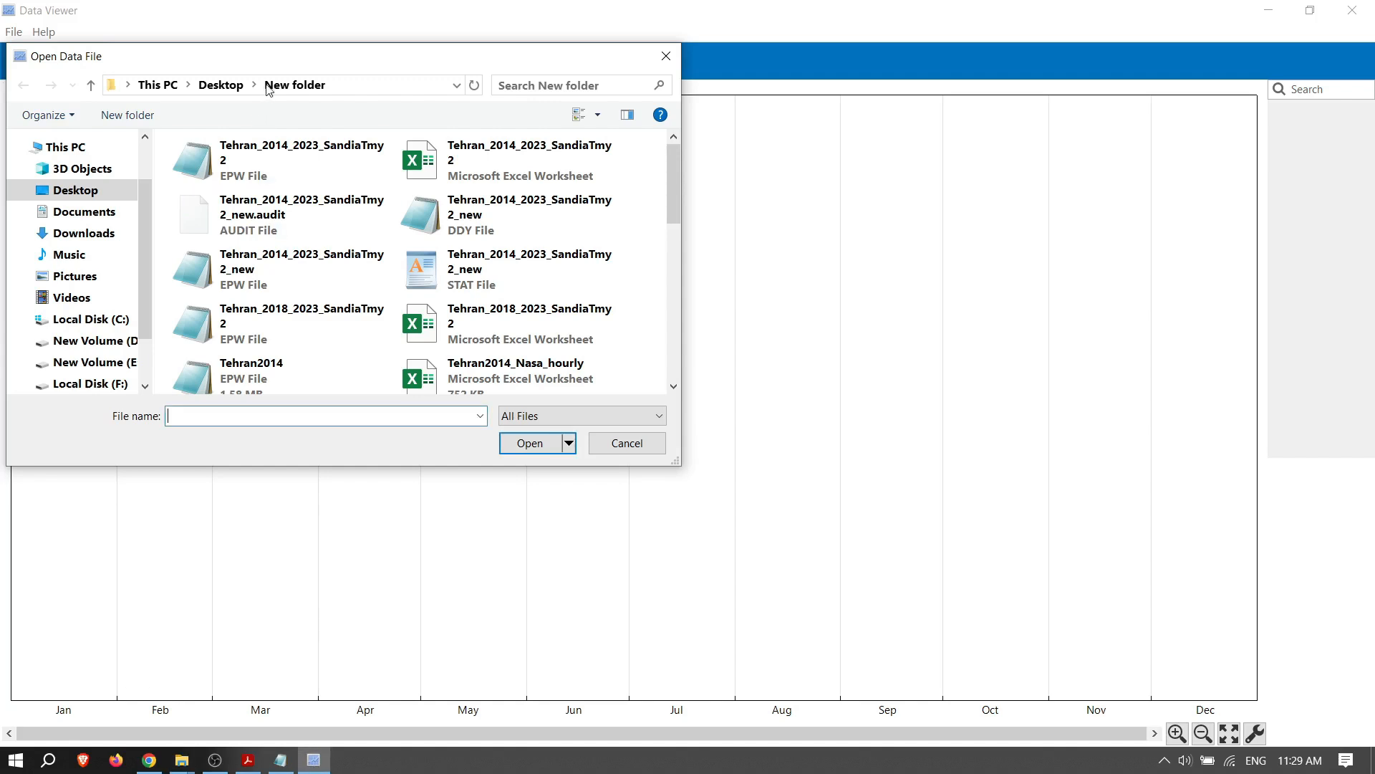
pyautogui.click(376, 84)
pyautogui.hotkey('ctrl', 'v')
pyautogui.press('Return')
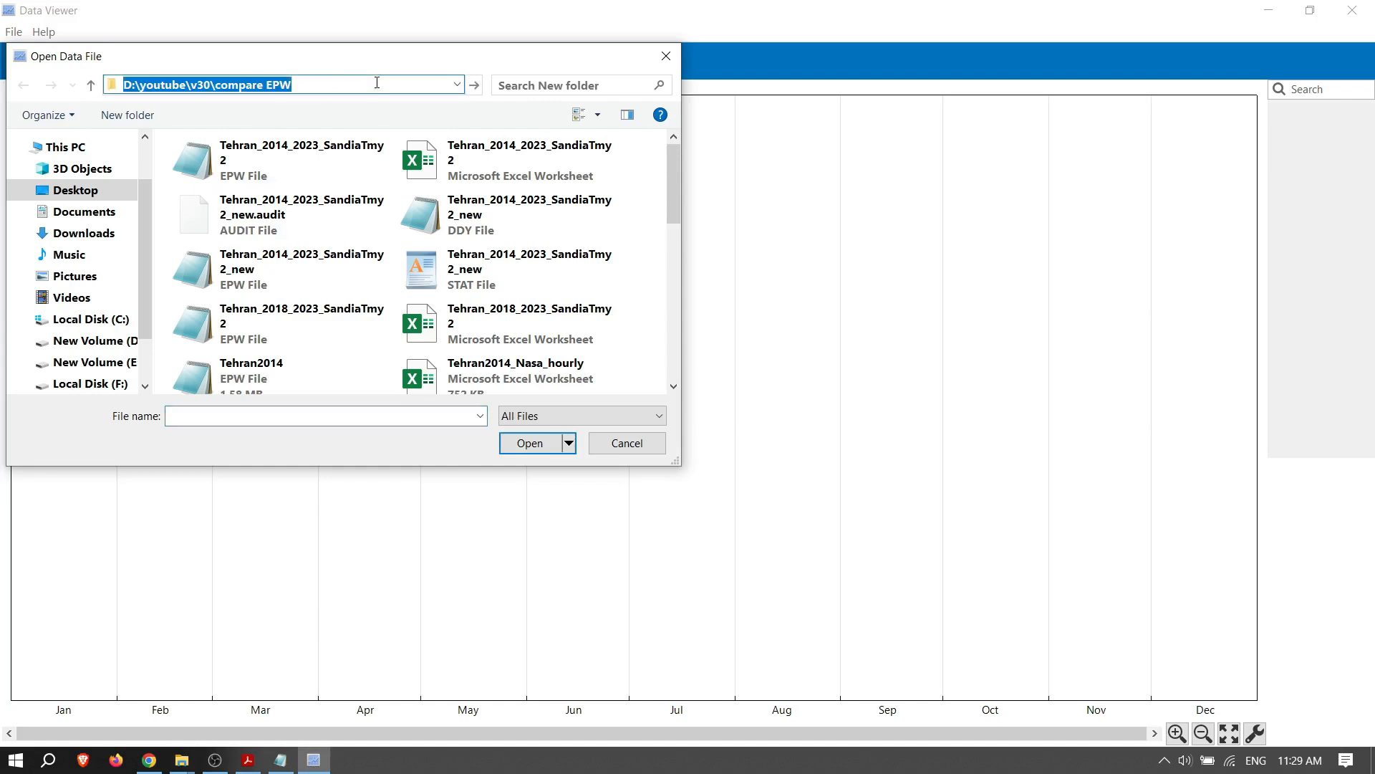
# Step: Load the SALT_LAKE_1961_1990_SandiaTmy3 and USA_UT_Salt.Lake.City.725720_TMY2 files together
pyautogui.scroll(-2, 516, 229)
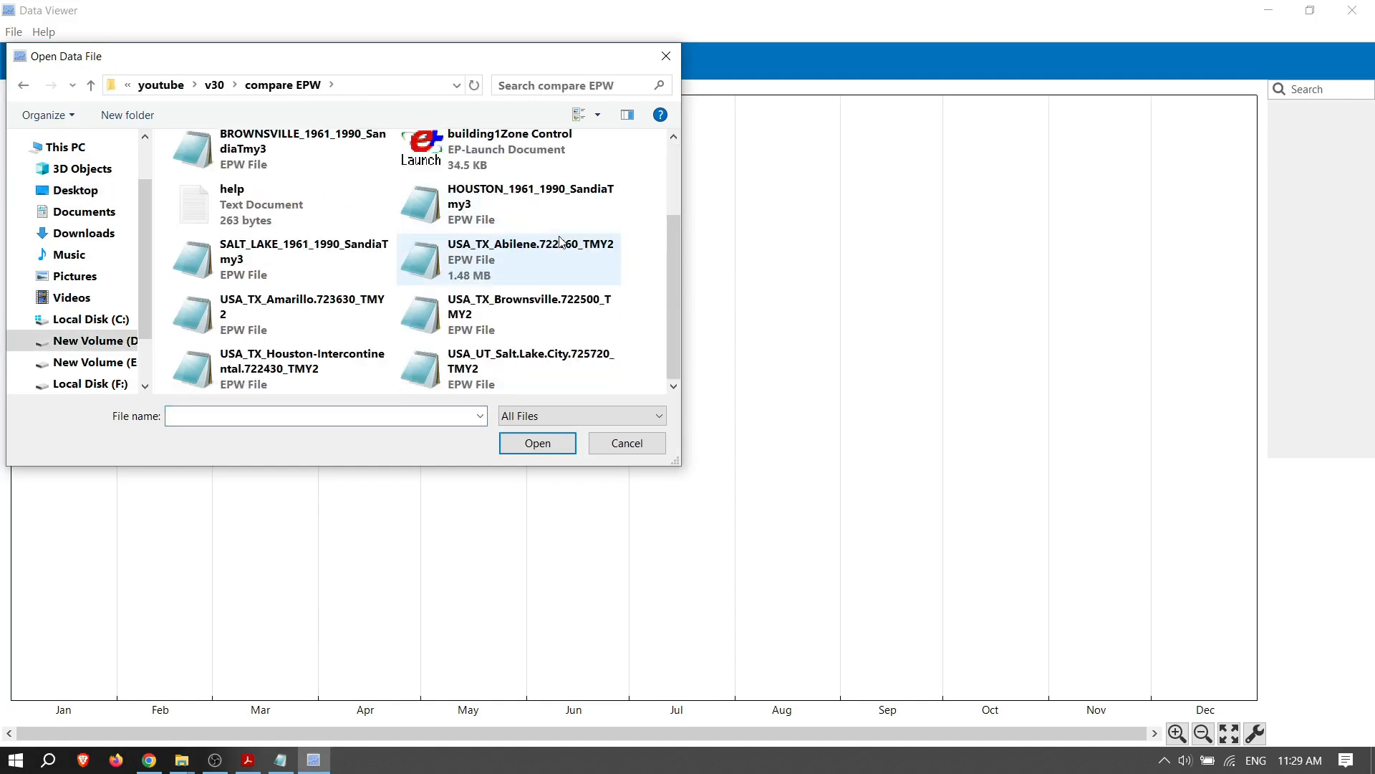
pyautogui.click(510, 363)
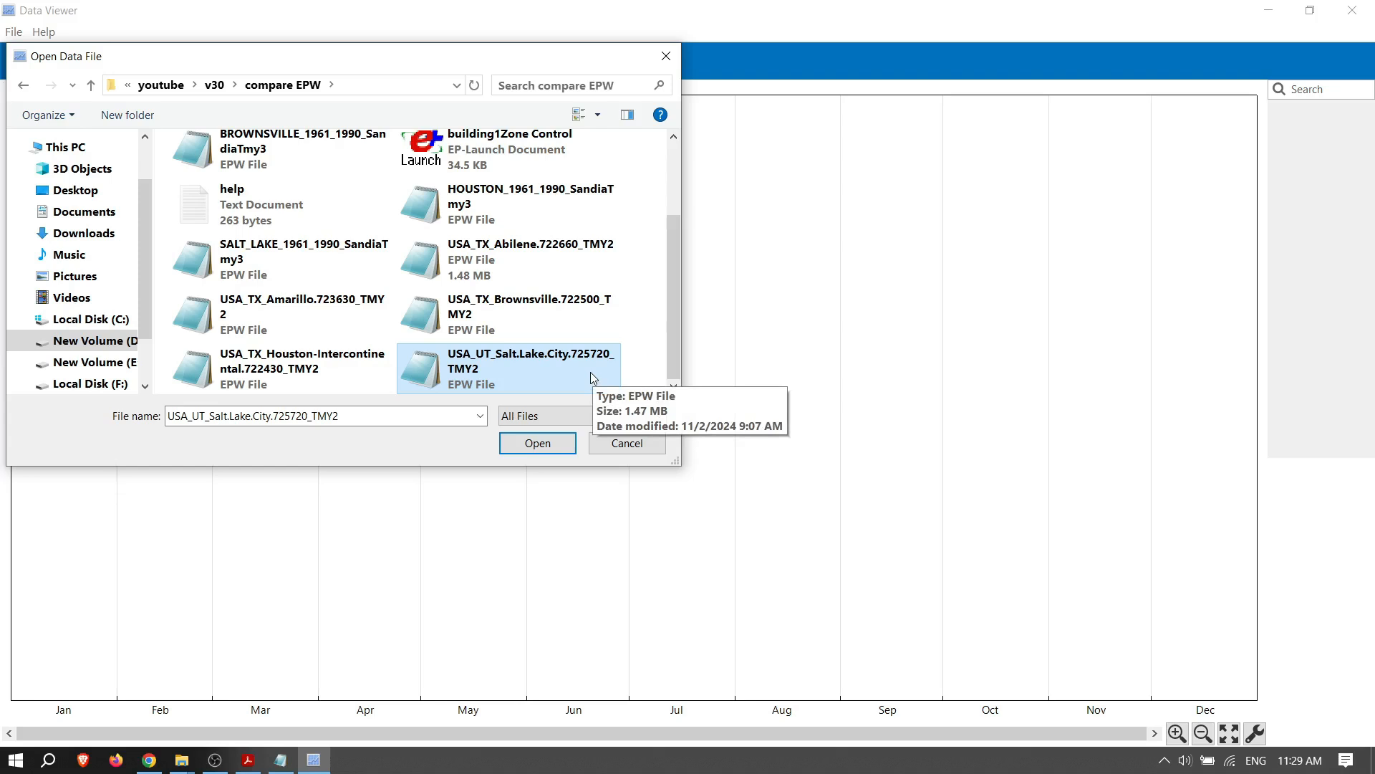
pyautogui.keyDown('ctrl'); pyautogui.click(293, 258); pyautogui.keyUp('ctrl')
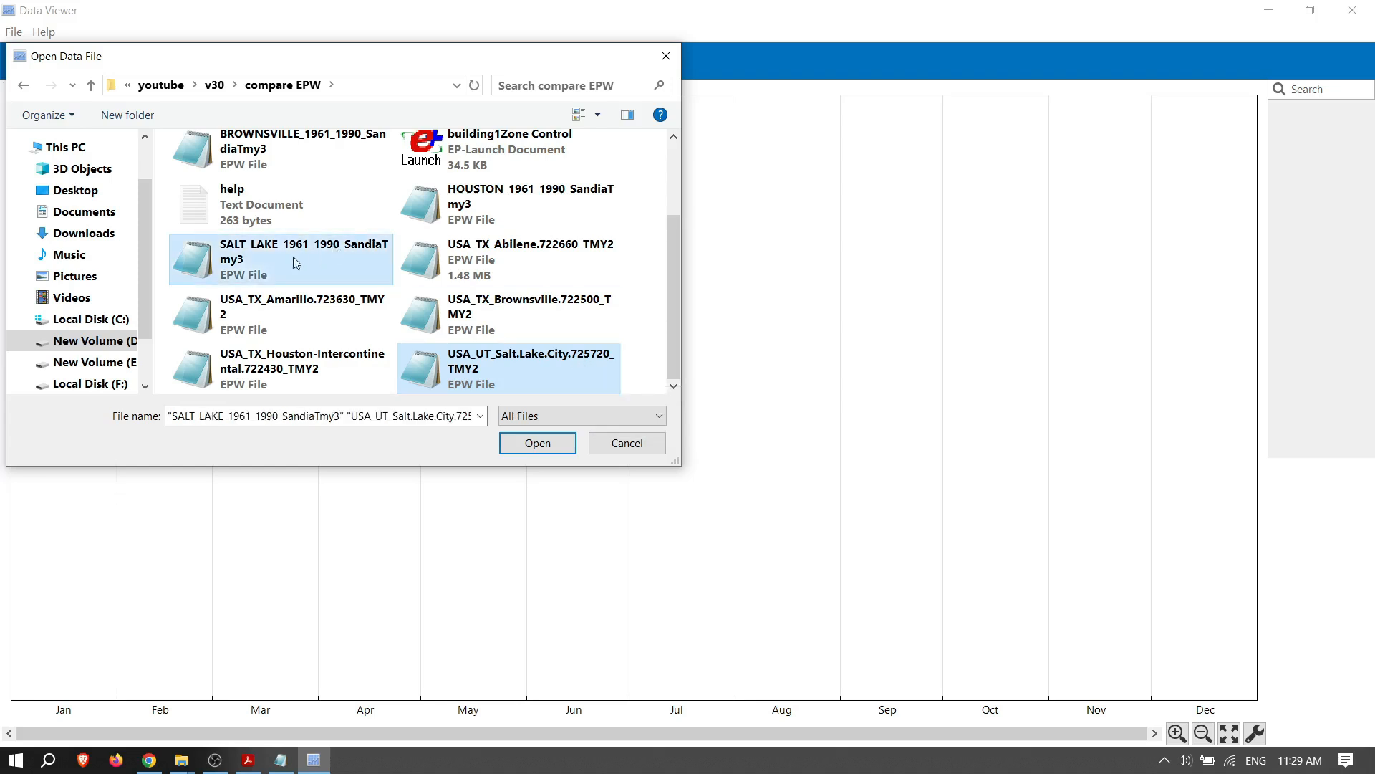
pyautogui.click(534, 442)
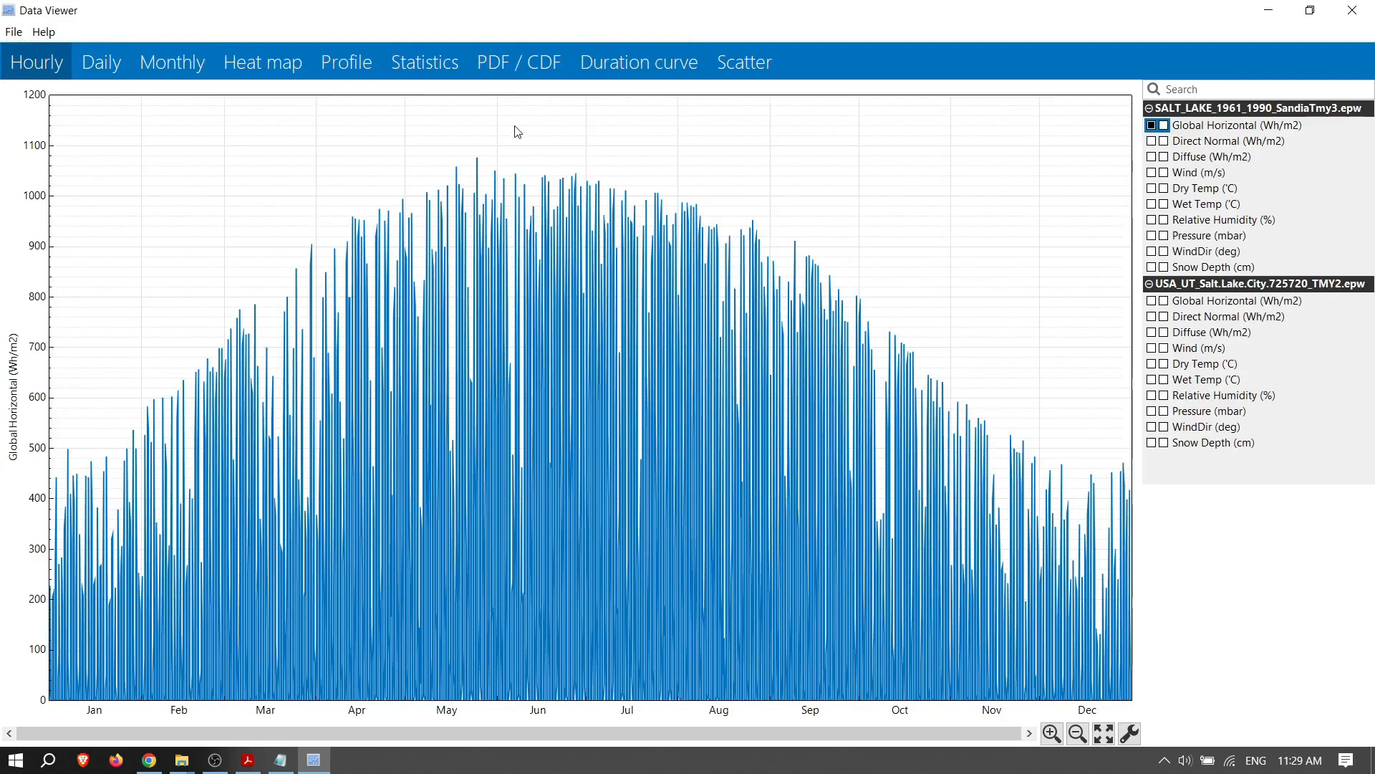
# Step: Compare the monthly profiles of Global Horizontal, Direct Normal and Diffuse radiation for both Salt Lake files
pyautogui.click(346, 72)
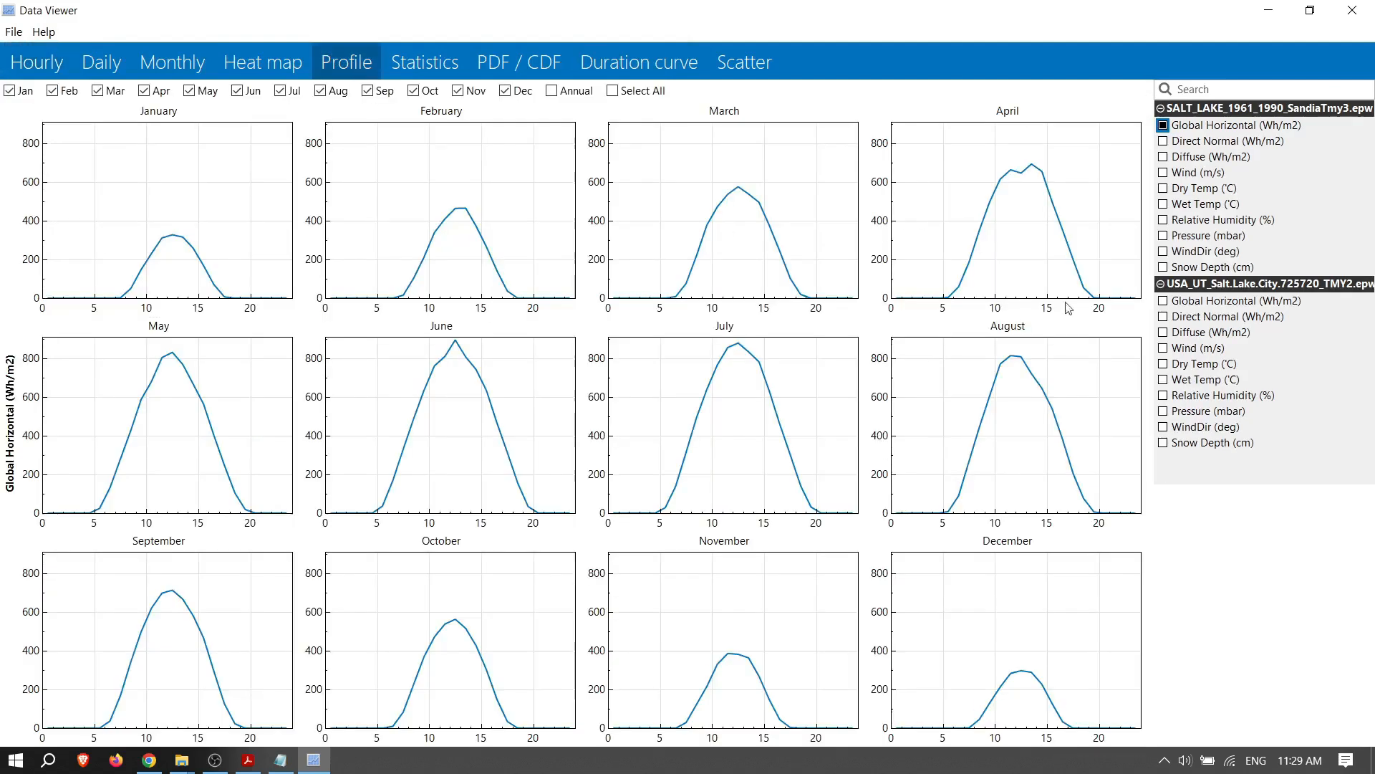
pyautogui.click(1164, 301)
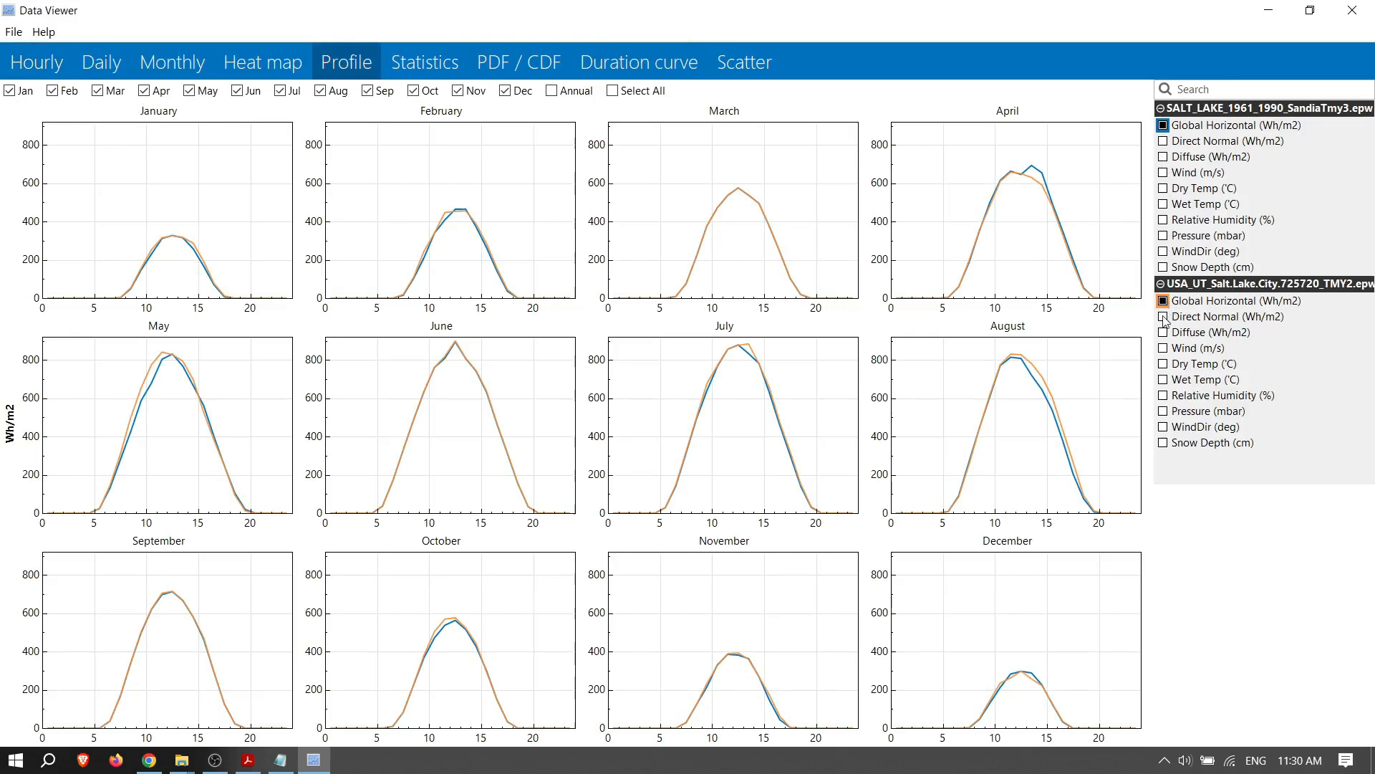
pyautogui.click(1164, 317)
pyautogui.click(1164, 142)
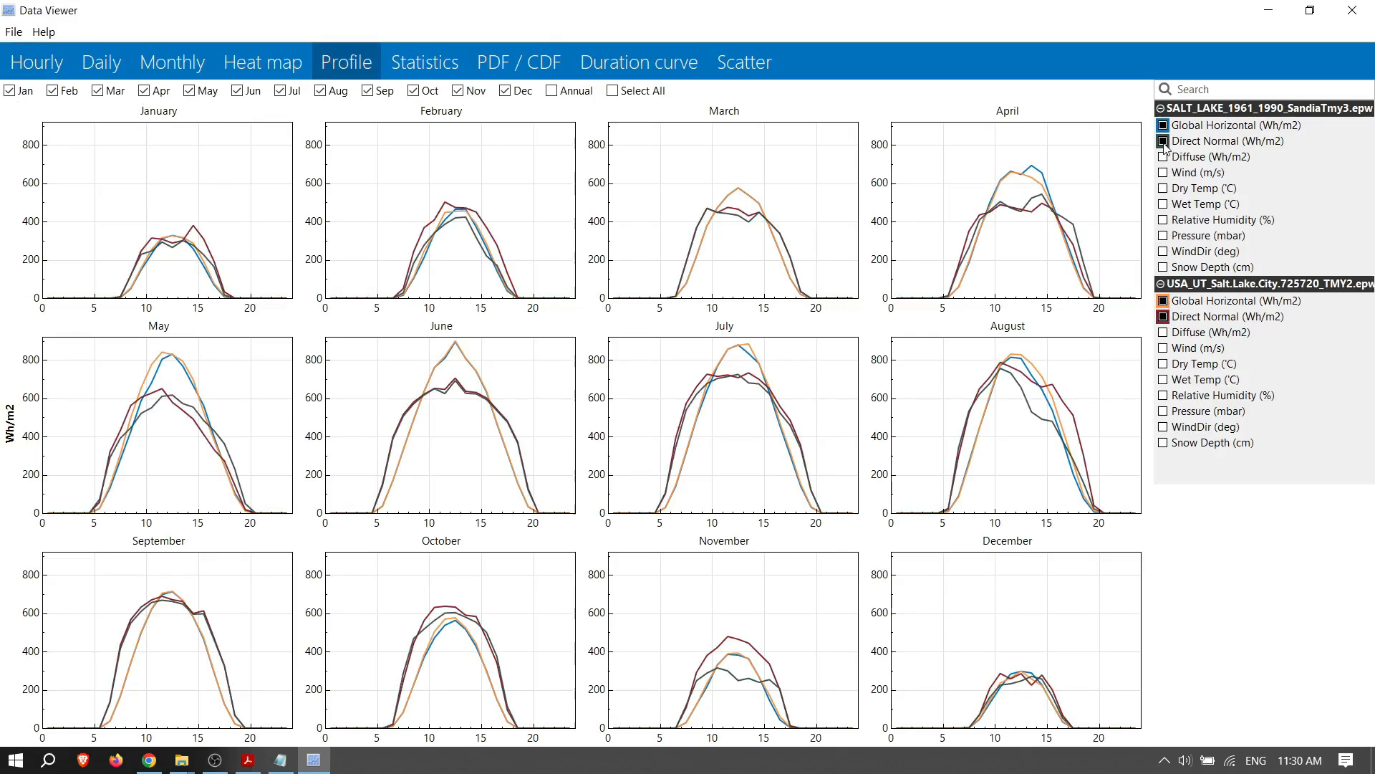
pyautogui.click(1164, 159)
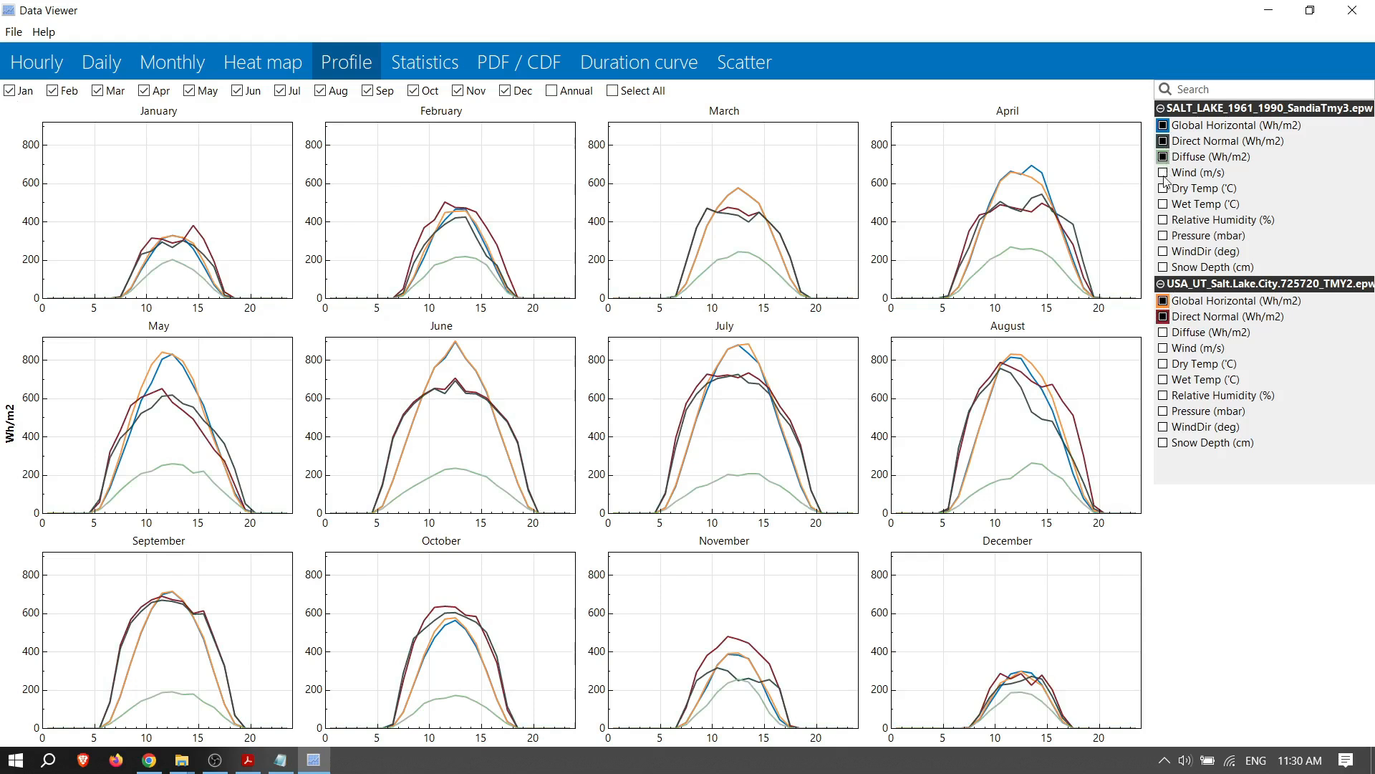
pyautogui.click(1164, 332)
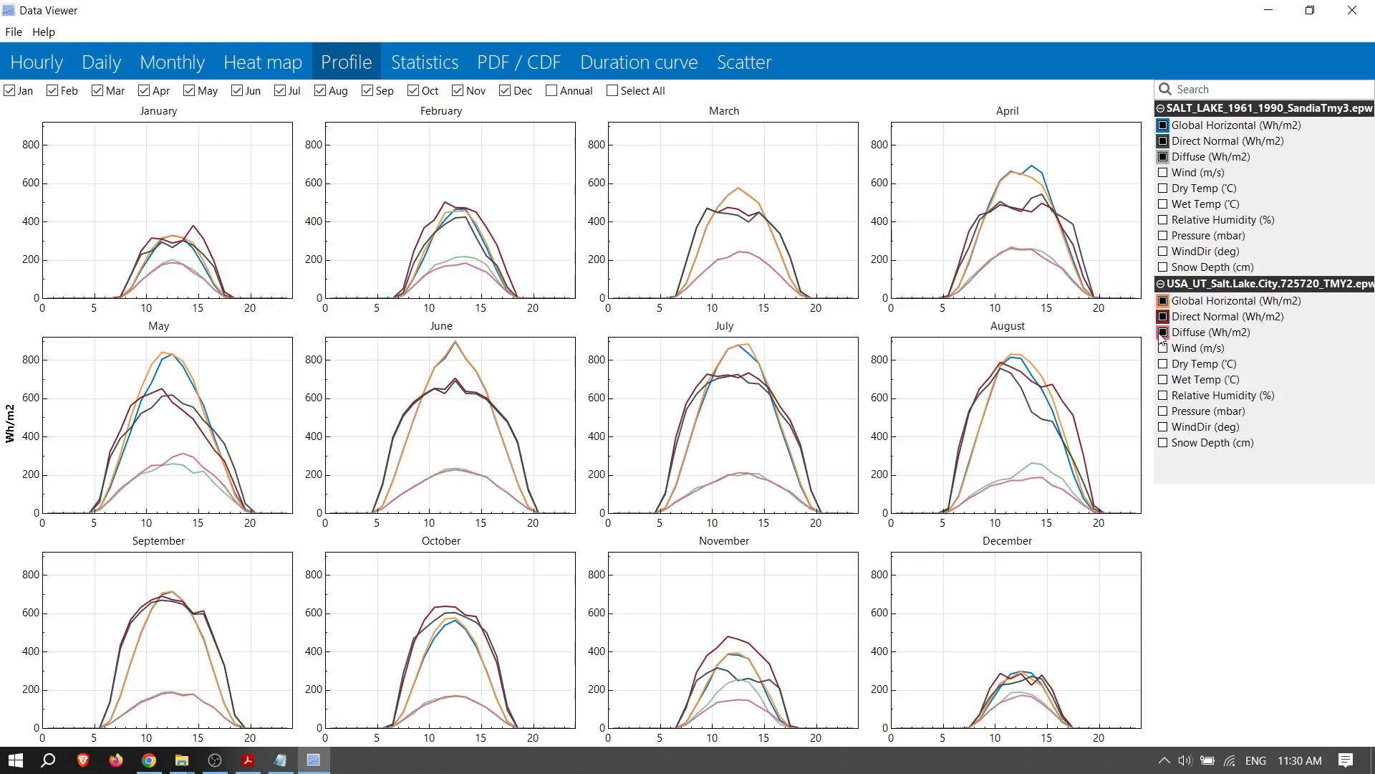
# Step: Clear the radiation curves, compare the Dry Temp profiles of both Salt Lake files, and close Data Viewer
pyautogui.click(1163, 333)
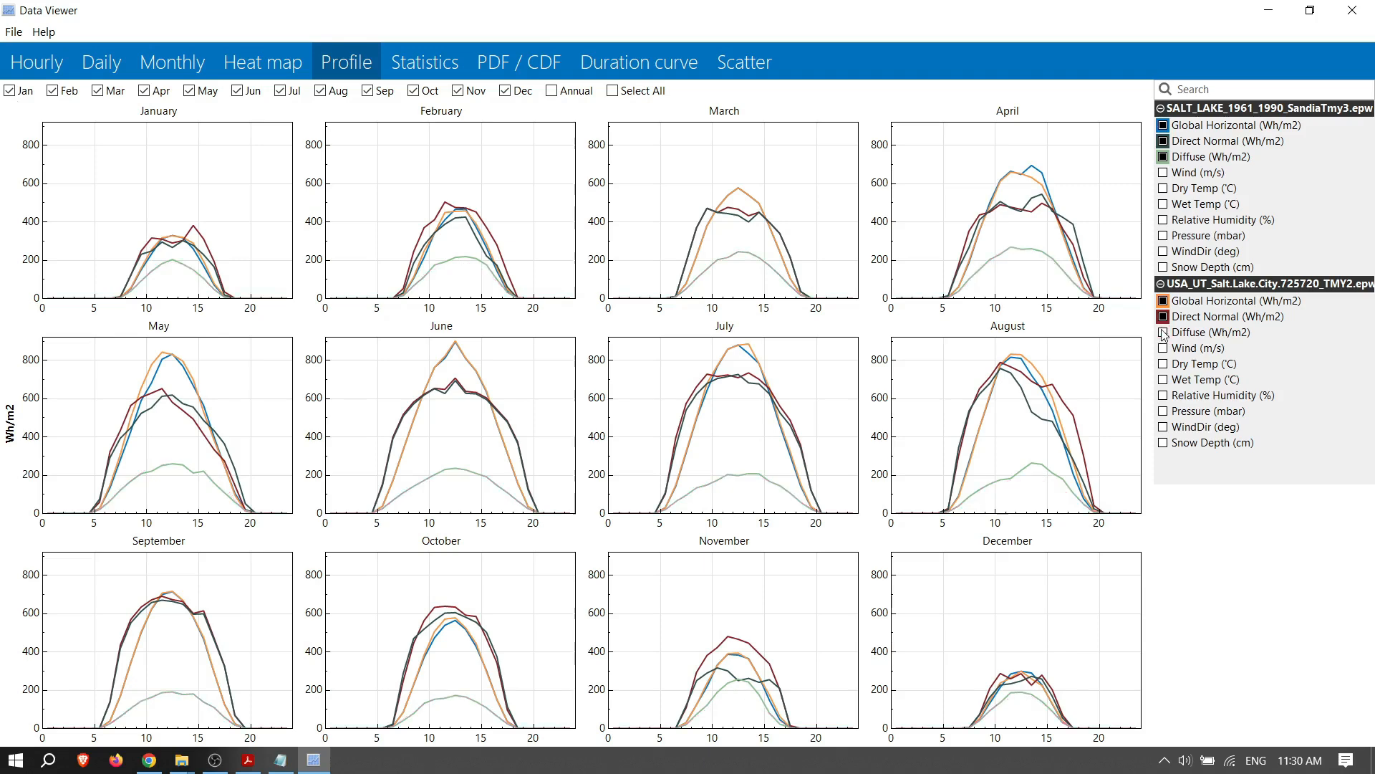
pyautogui.click(1163, 316)
pyautogui.click(1163, 301)
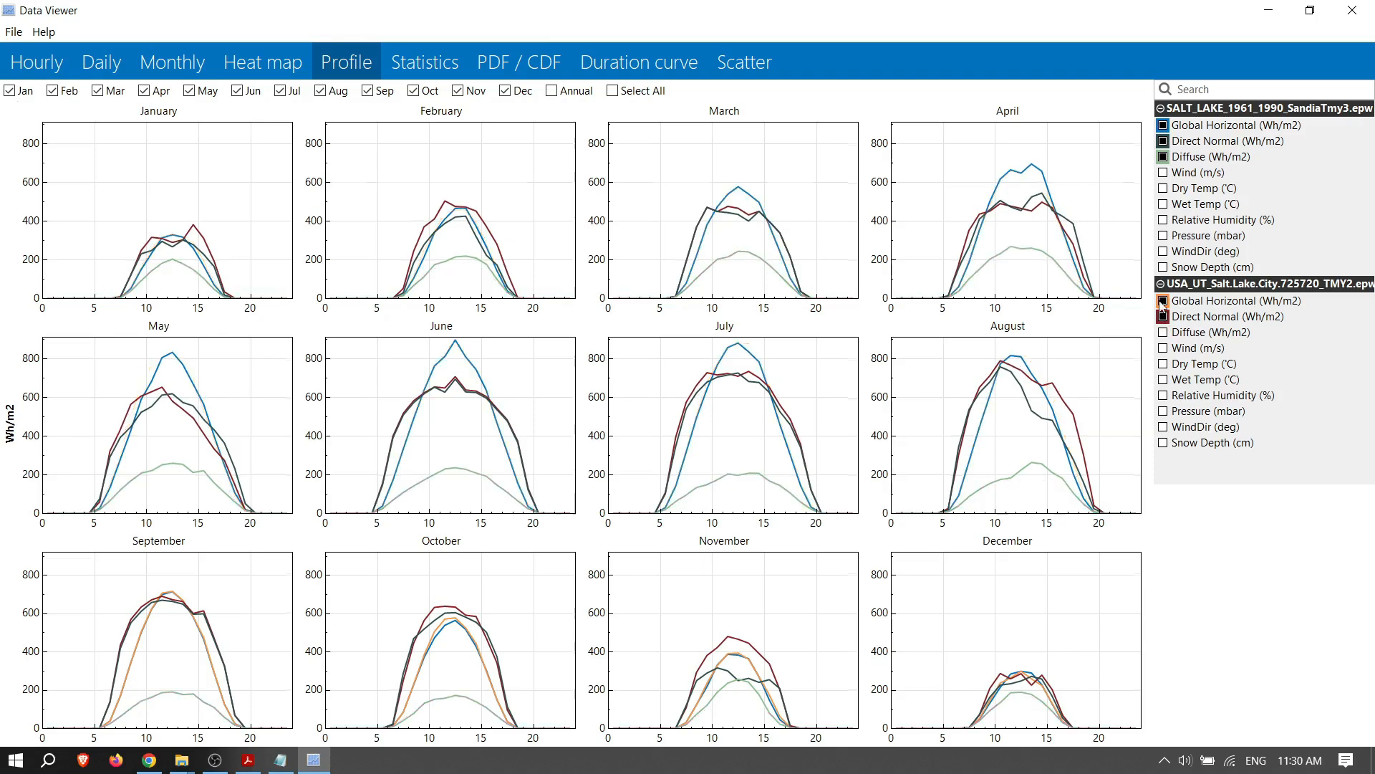
pyautogui.click(1163, 157)
pyautogui.click(1163, 141)
pyautogui.click(1163, 126)
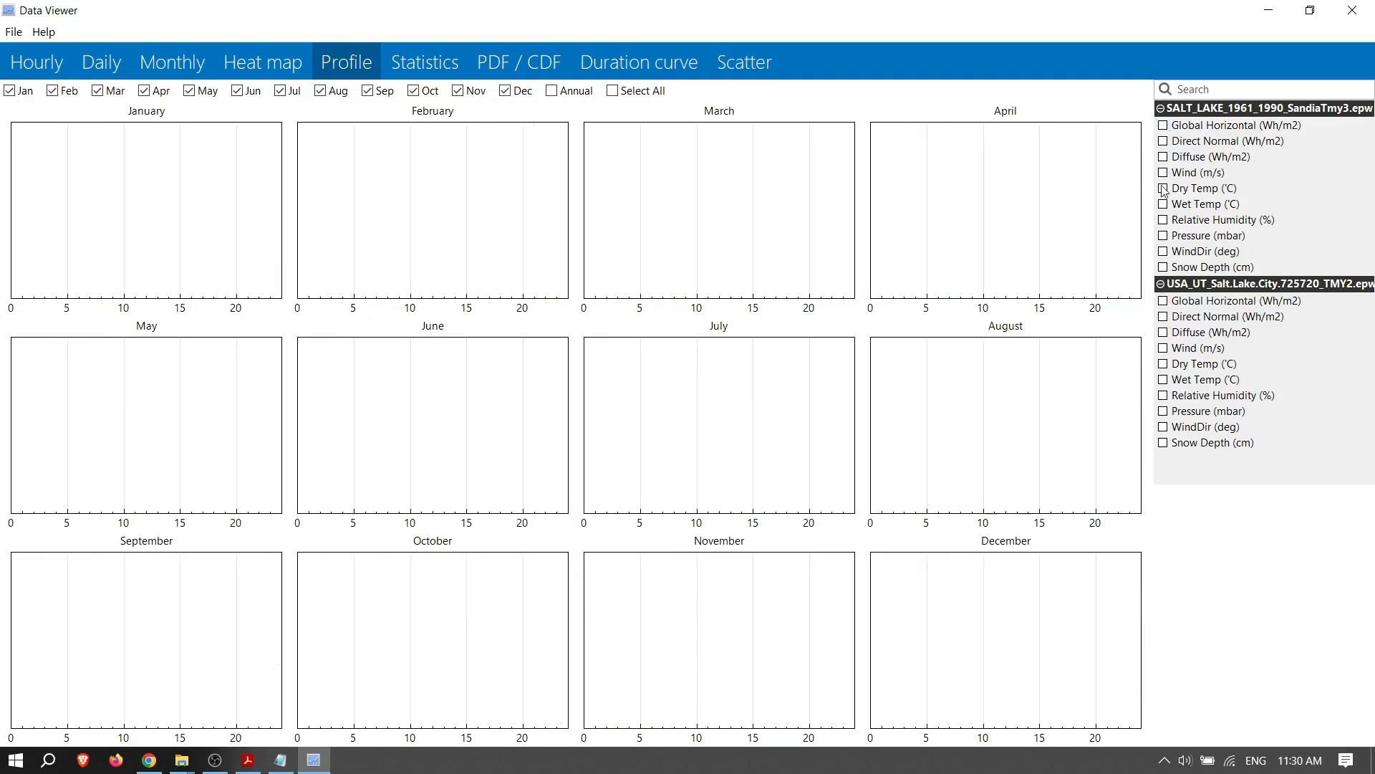
pyautogui.click(1164, 188)
pyautogui.click(1164, 364)
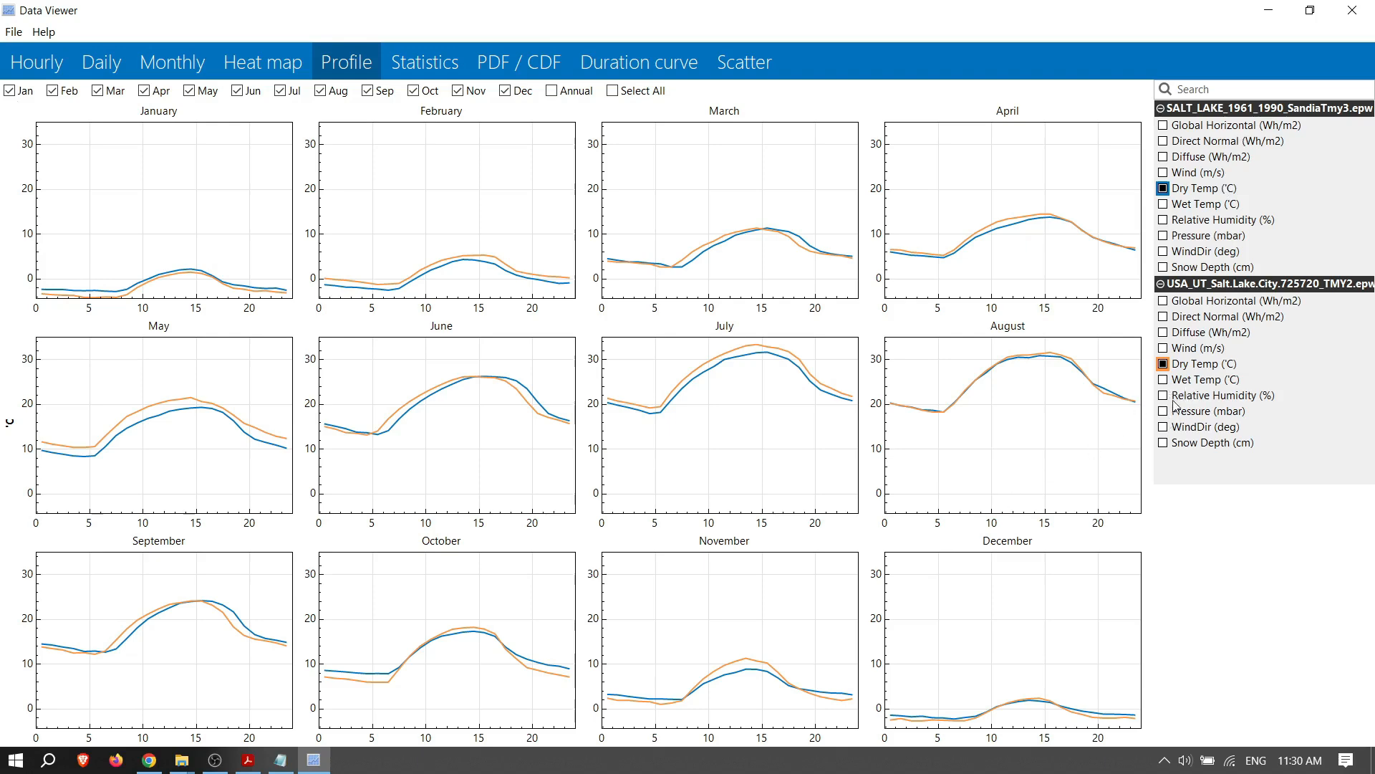
pyautogui.click(1353, 10)
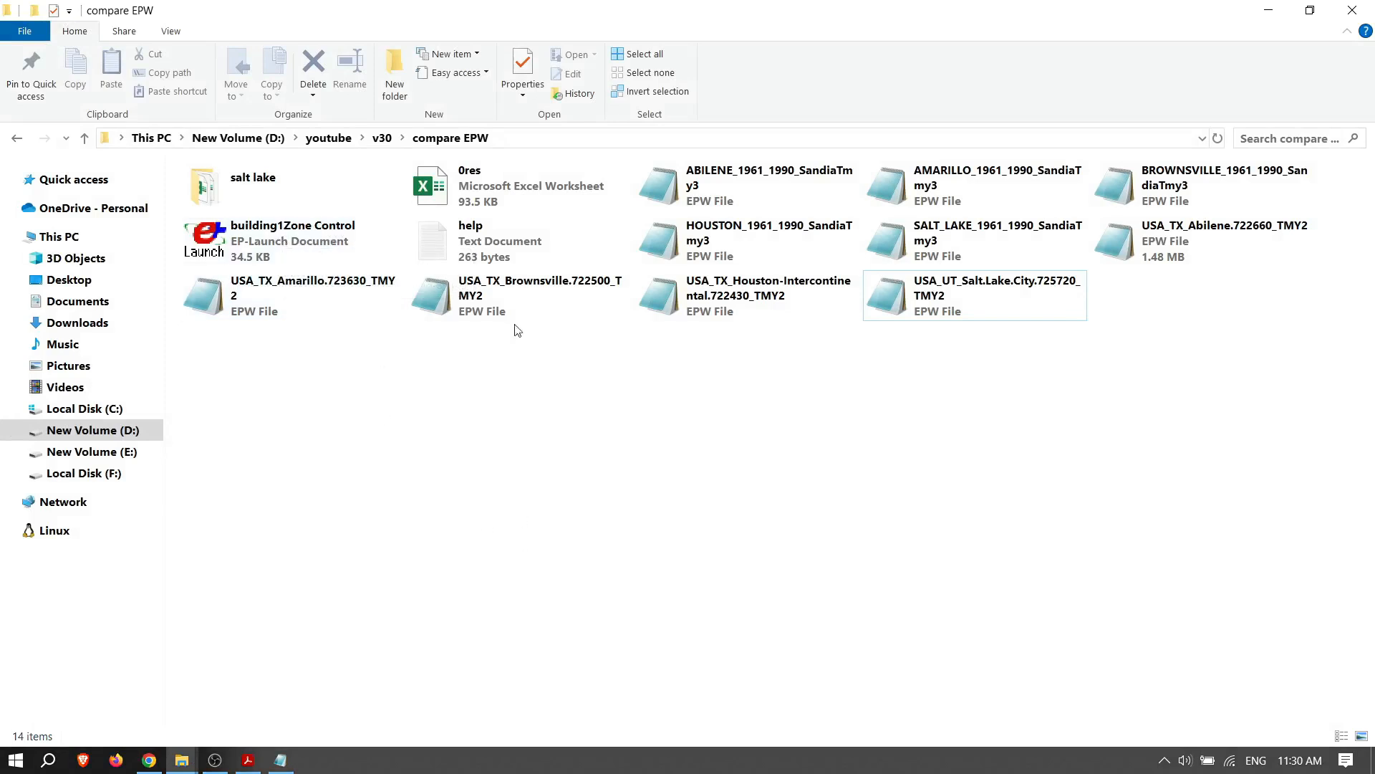
# Step: Open the 0res workbook in Excel and examine the ABILENE sheet's sandia3 and asli columns and comparison charts
pyautogui.click(494, 186)
pyautogui.press('Return')
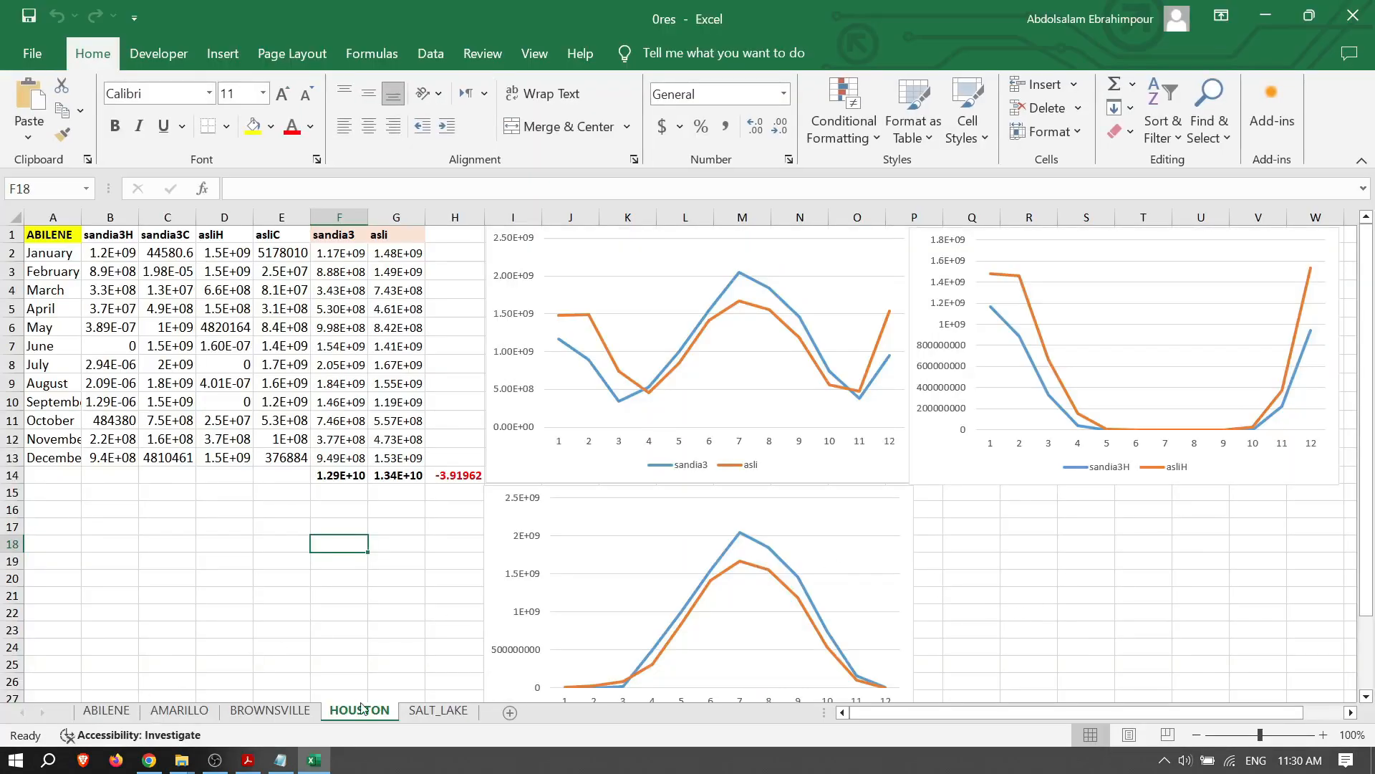
pyautogui.click(105, 711)
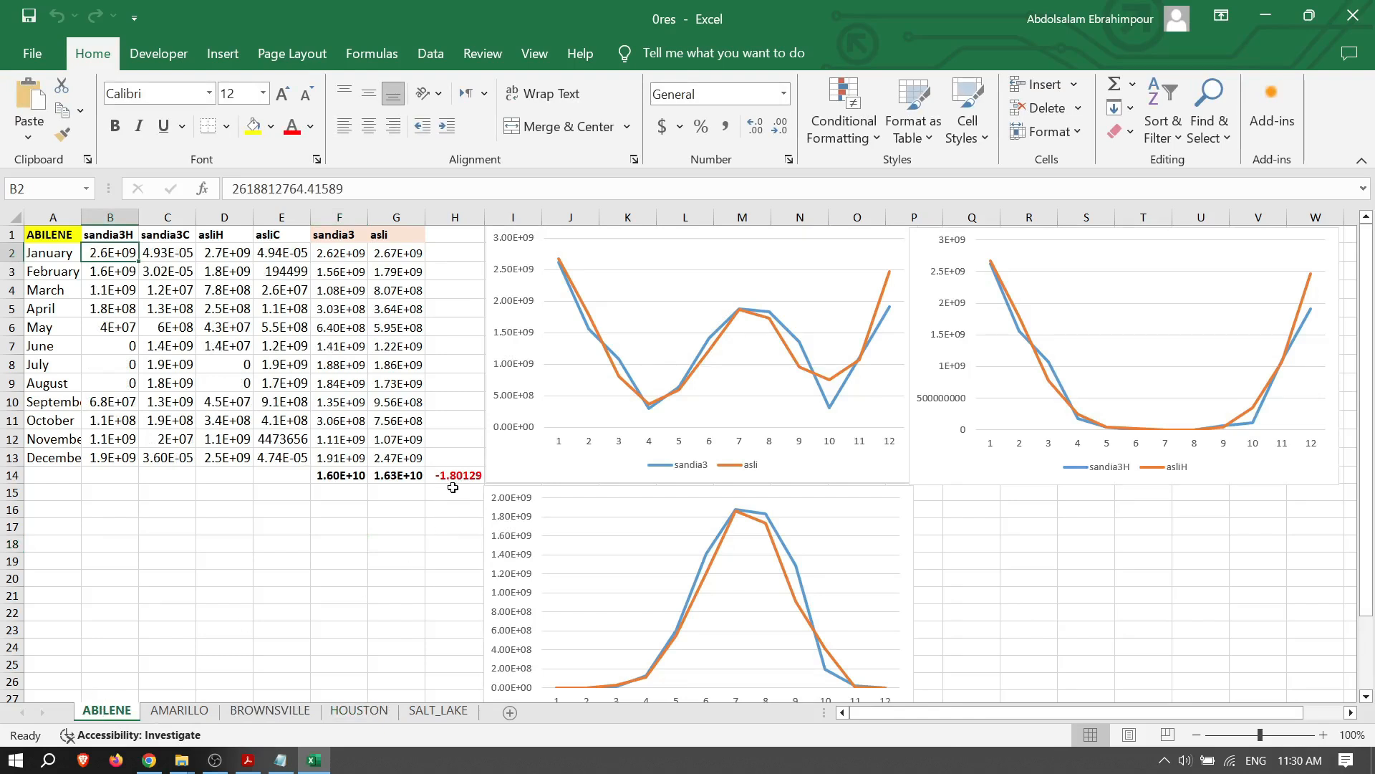
pyautogui.click(344, 234)
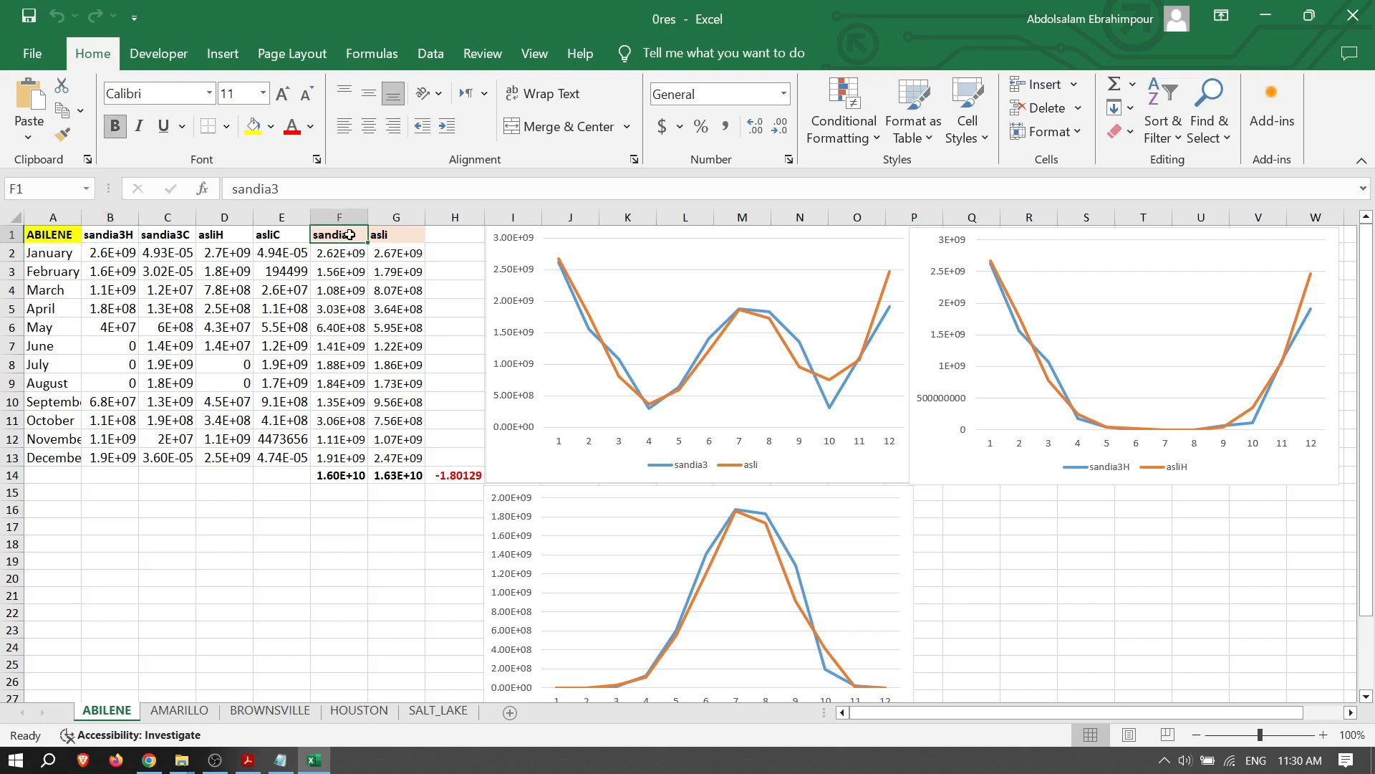
pyautogui.click(397, 235)
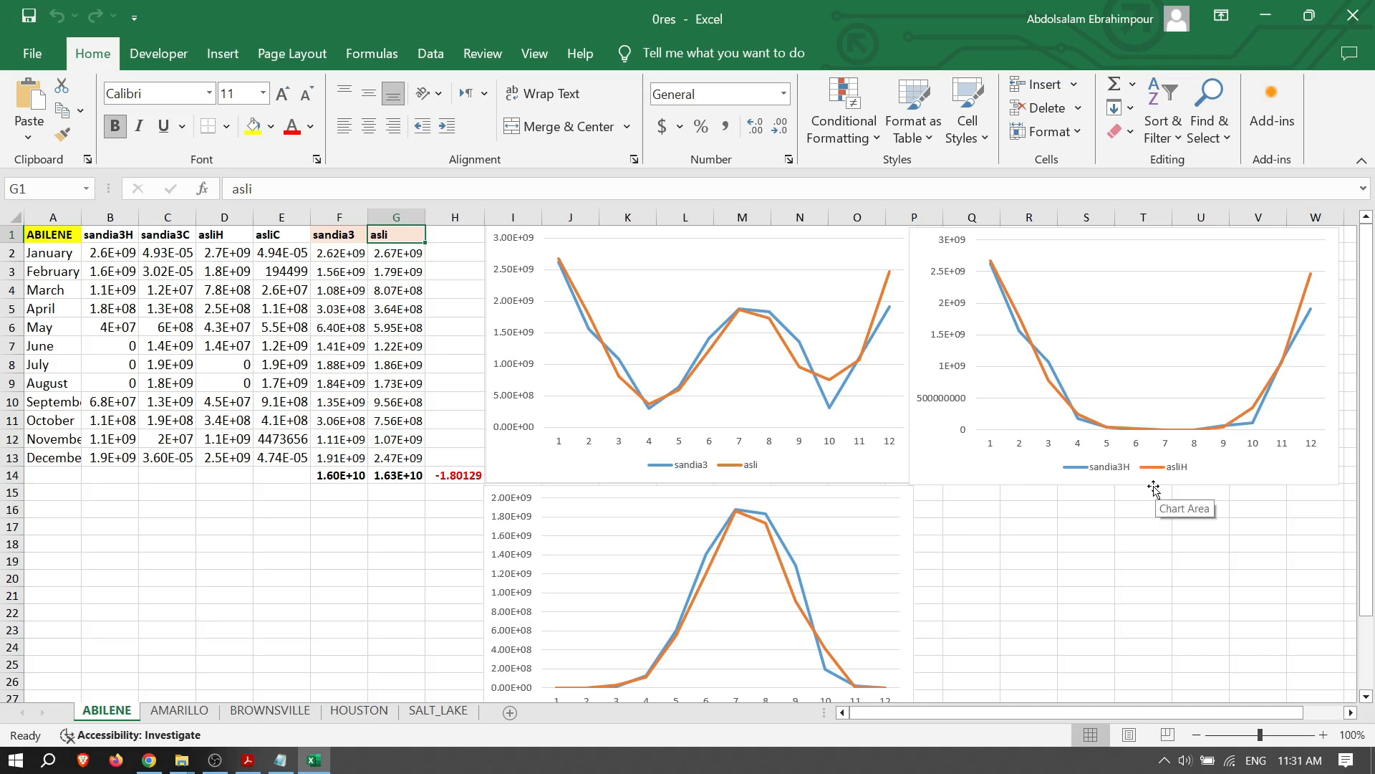
pyautogui.scroll(-2, 771, 639)
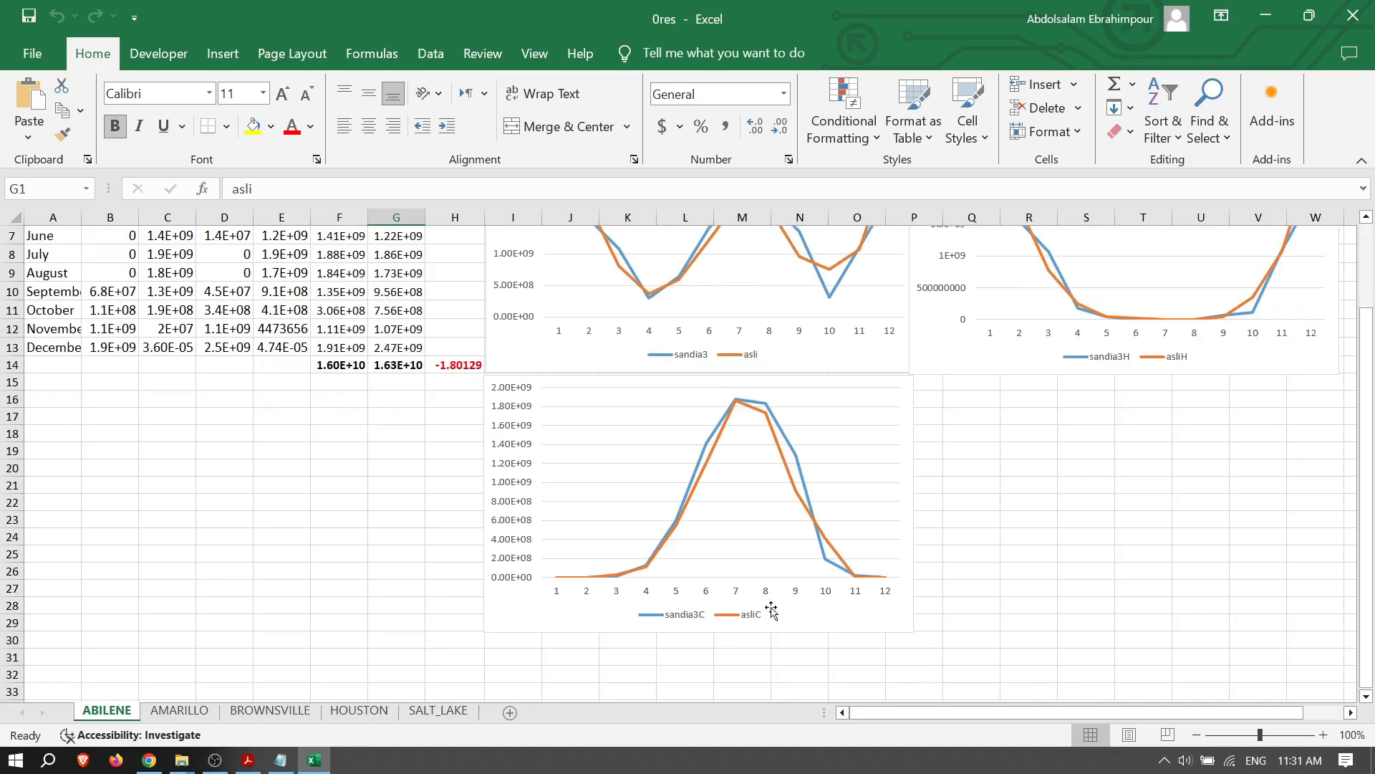
pyautogui.scroll(2, 902, 482)
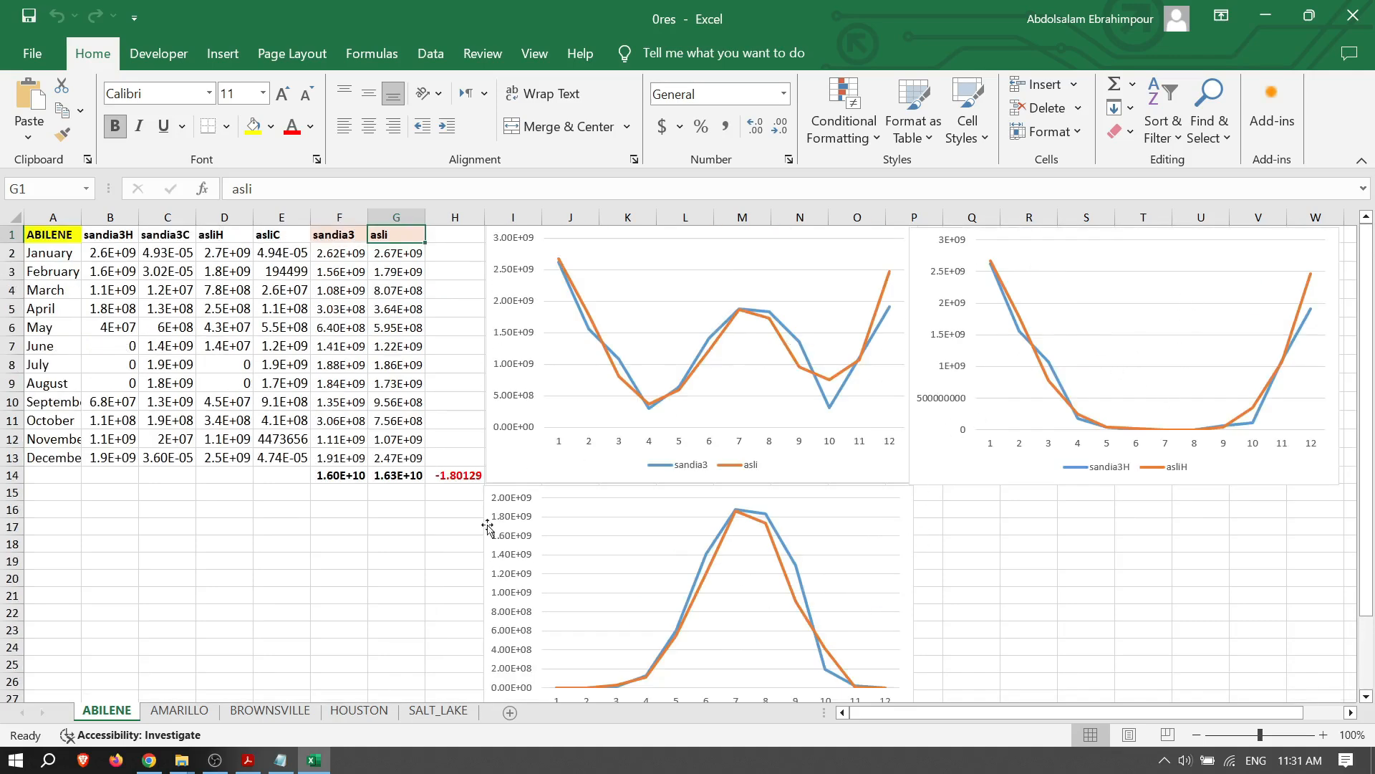
# Step: Review the energy comparison tables and charts on the AMARILLO, BROWNSVILLE, HOUSTON and SALT_LAKE sheets, including Salt Lake's percentage difference formula
pyautogui.click(194, 713)
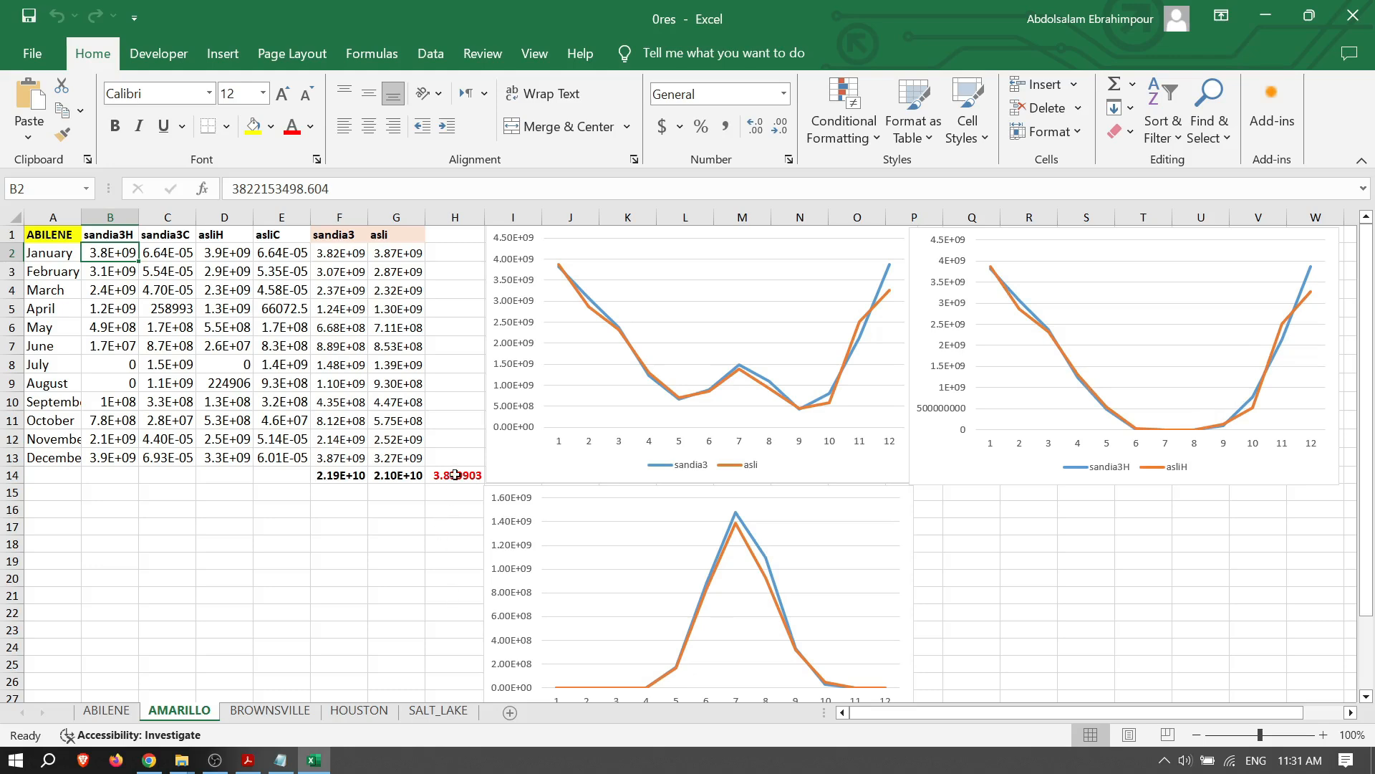
pyautogui.click(274, 711)
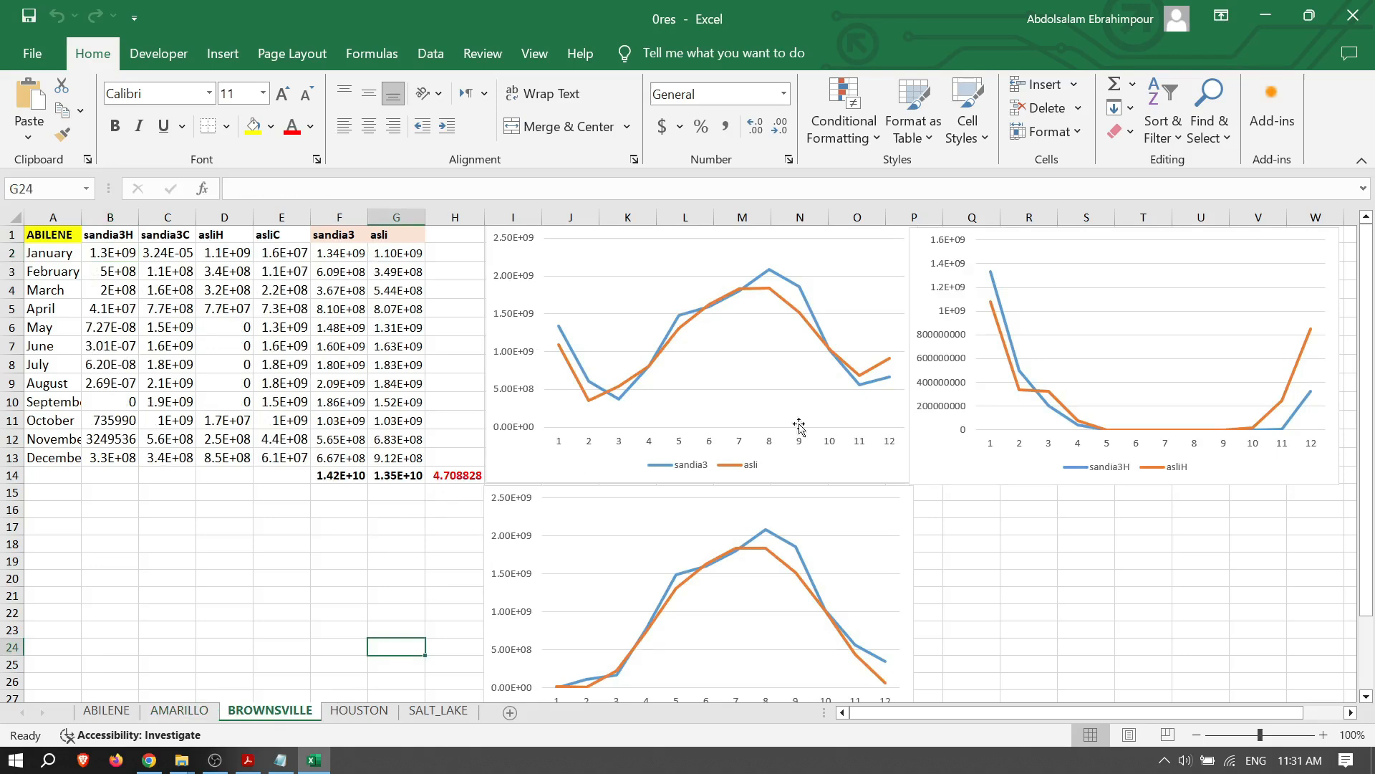
pyautogui.click(352, 713)
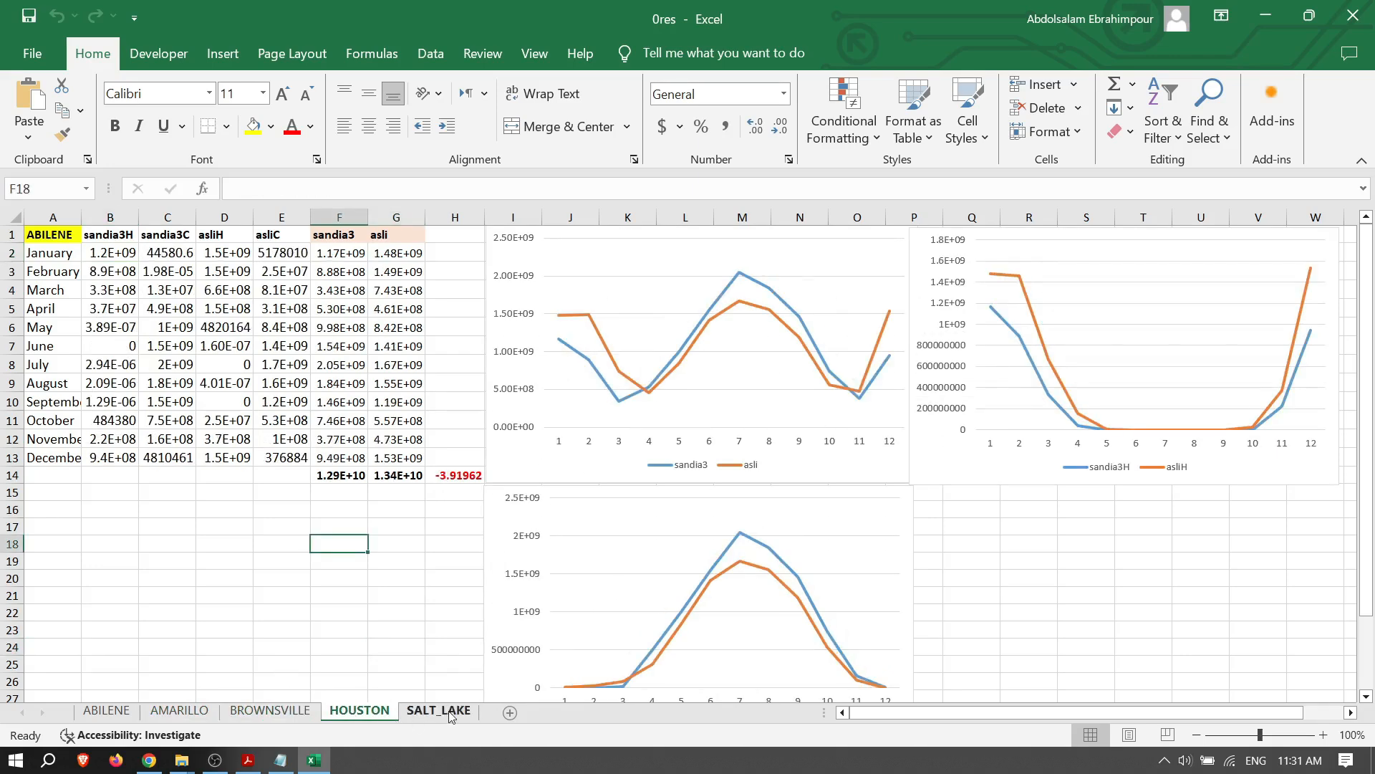
pyautogui.click(438, 710)
pyautogui.click(462, 472)
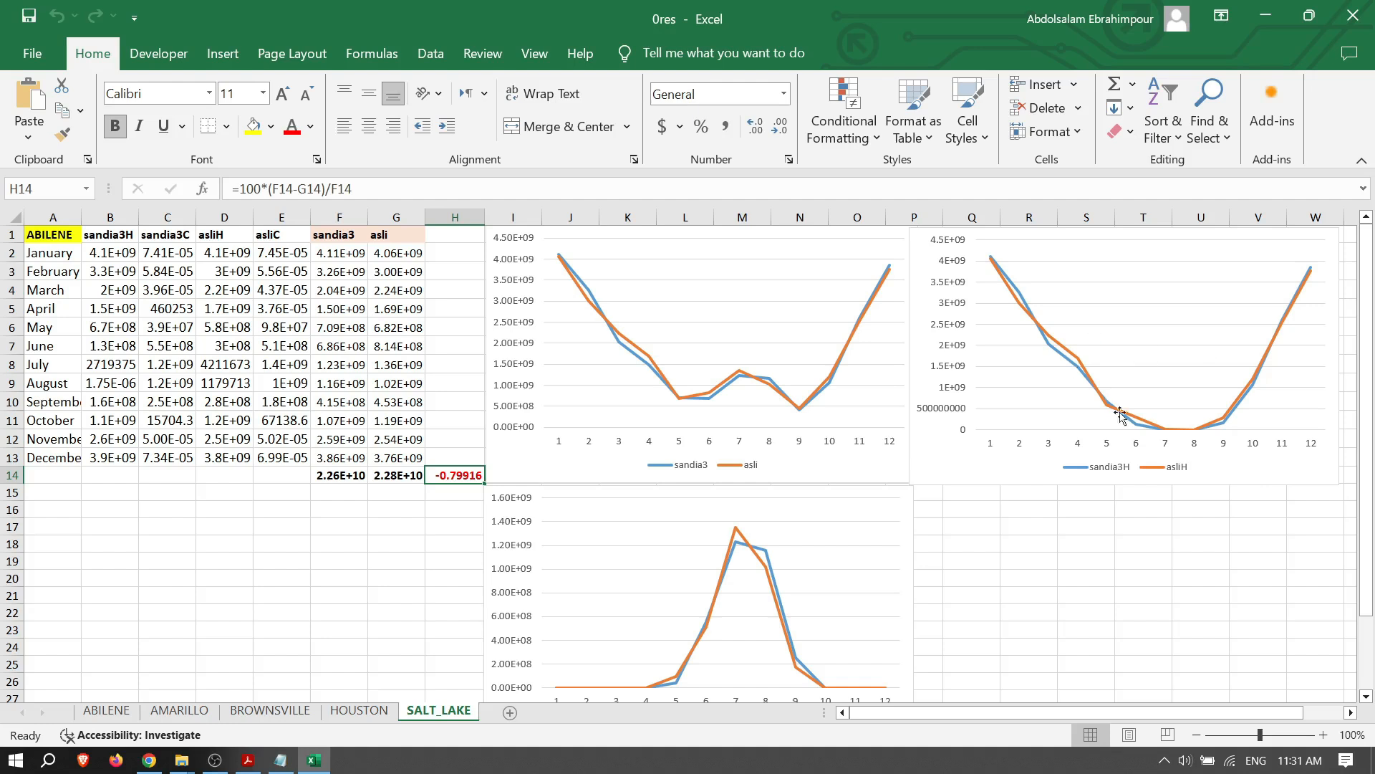
pyautogui.scroll(-1, 858, 558)
pyautogui.scroll(1, 996, 511)
# Step: Close the 0res workbook and switch to the txt30.pdf document in Acrobat
pyautogui.click(1353, 16)
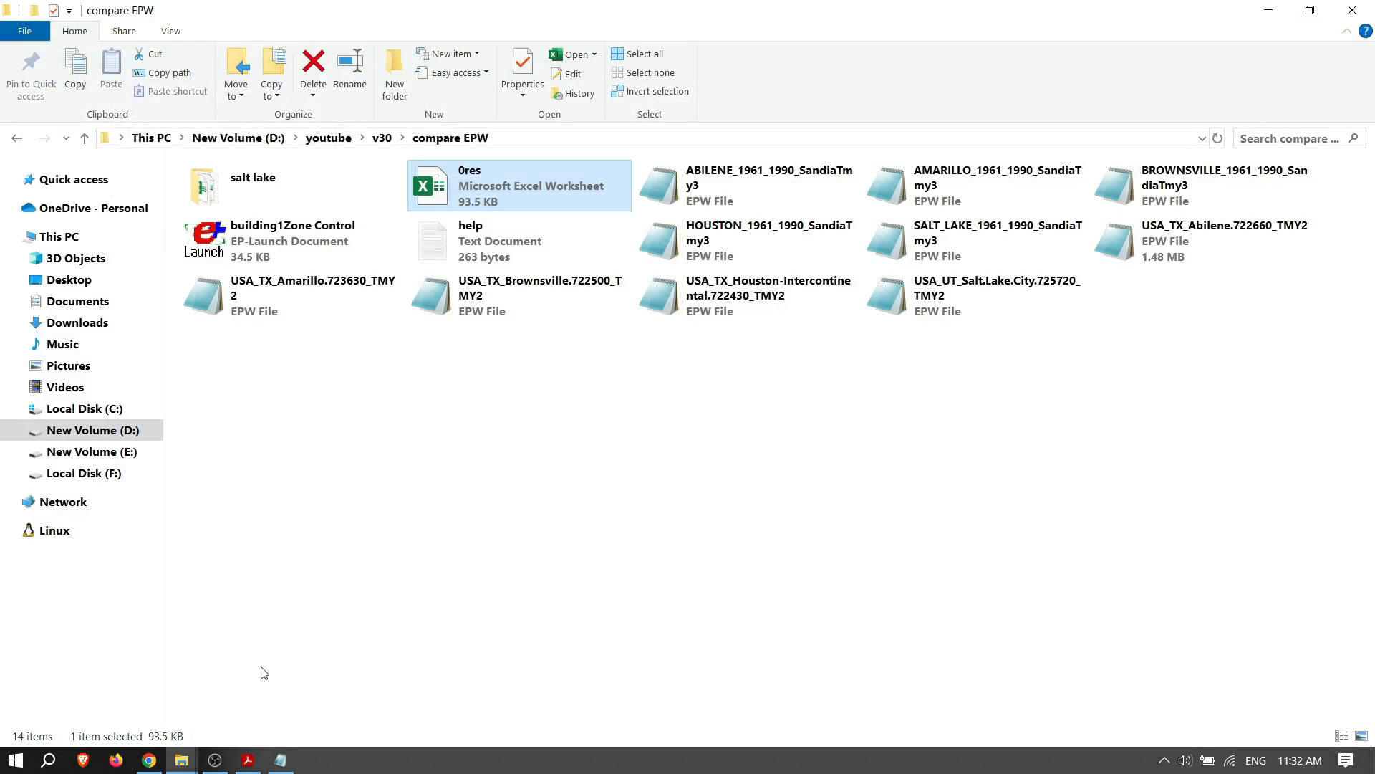
pyautogui.click(247, 699)
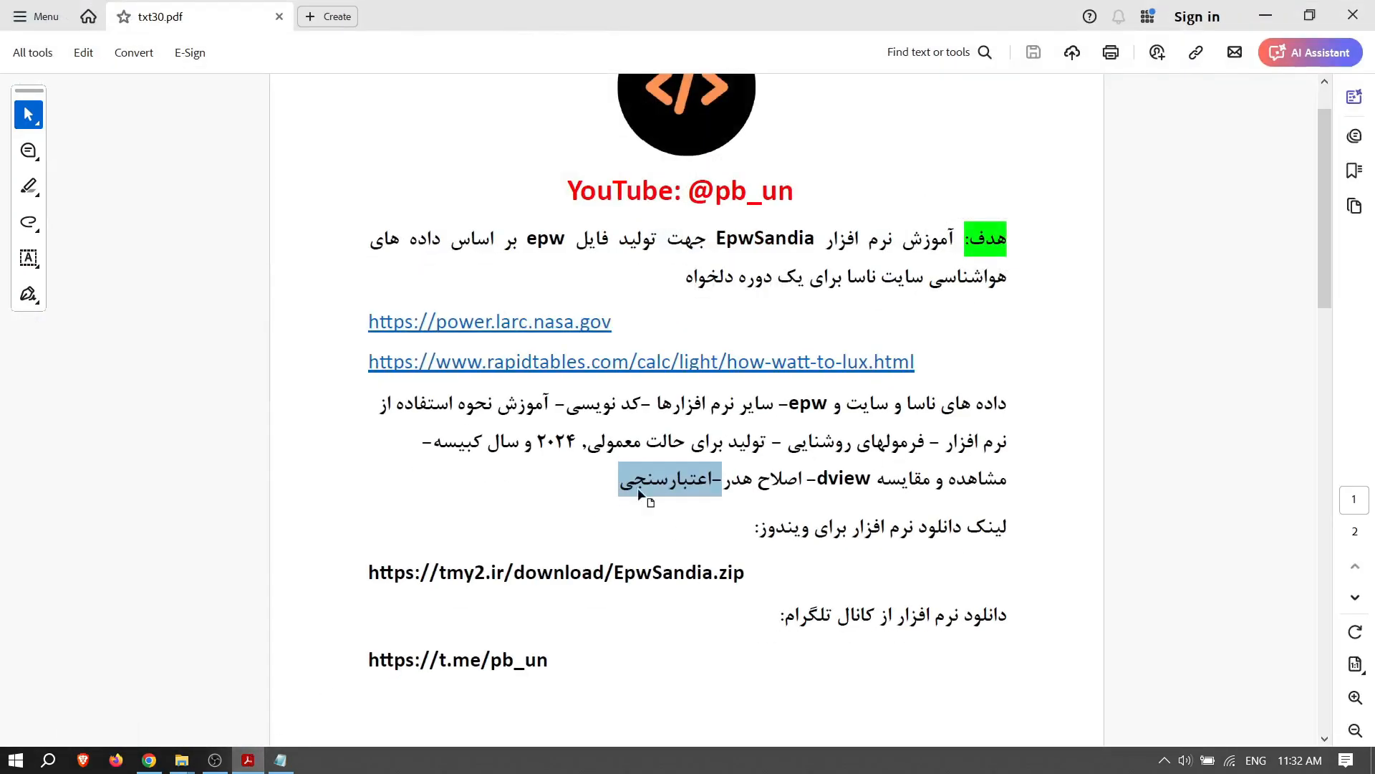
# Step: Switch to the New folder window in File Explorer and look over the yearly Tehran EPW files and Nasa_hourly workbooks
pyautogui.click(248, 761)
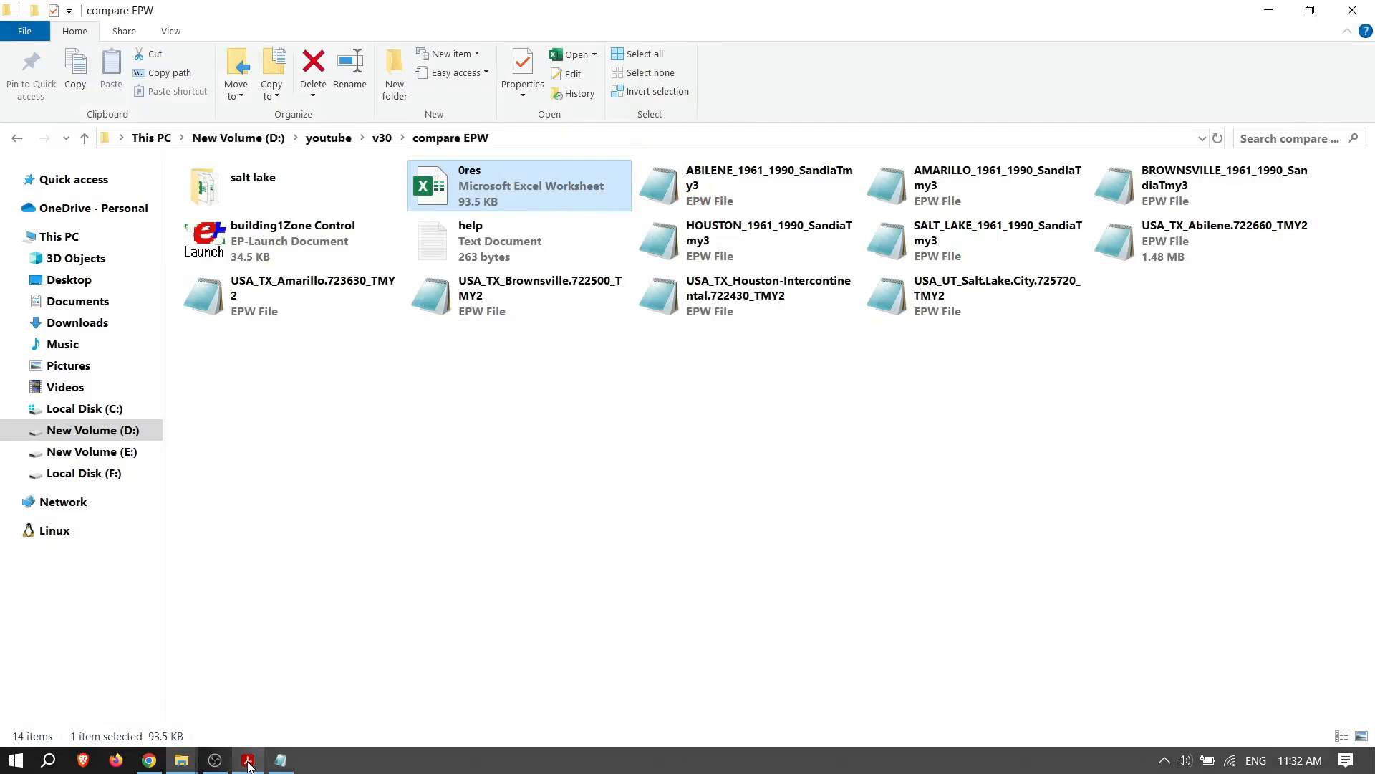
pyautogui.click(181, 761)
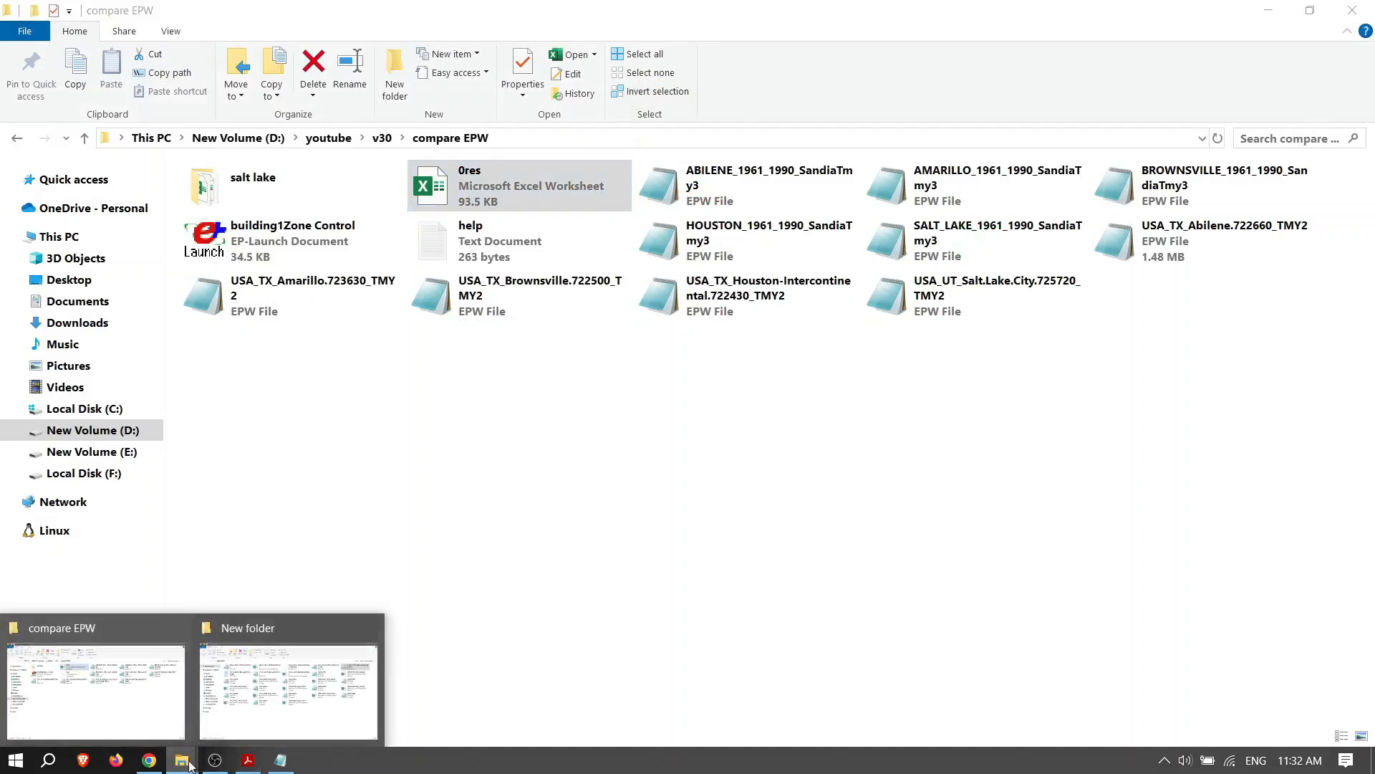
pyautogui.click(138, 700)
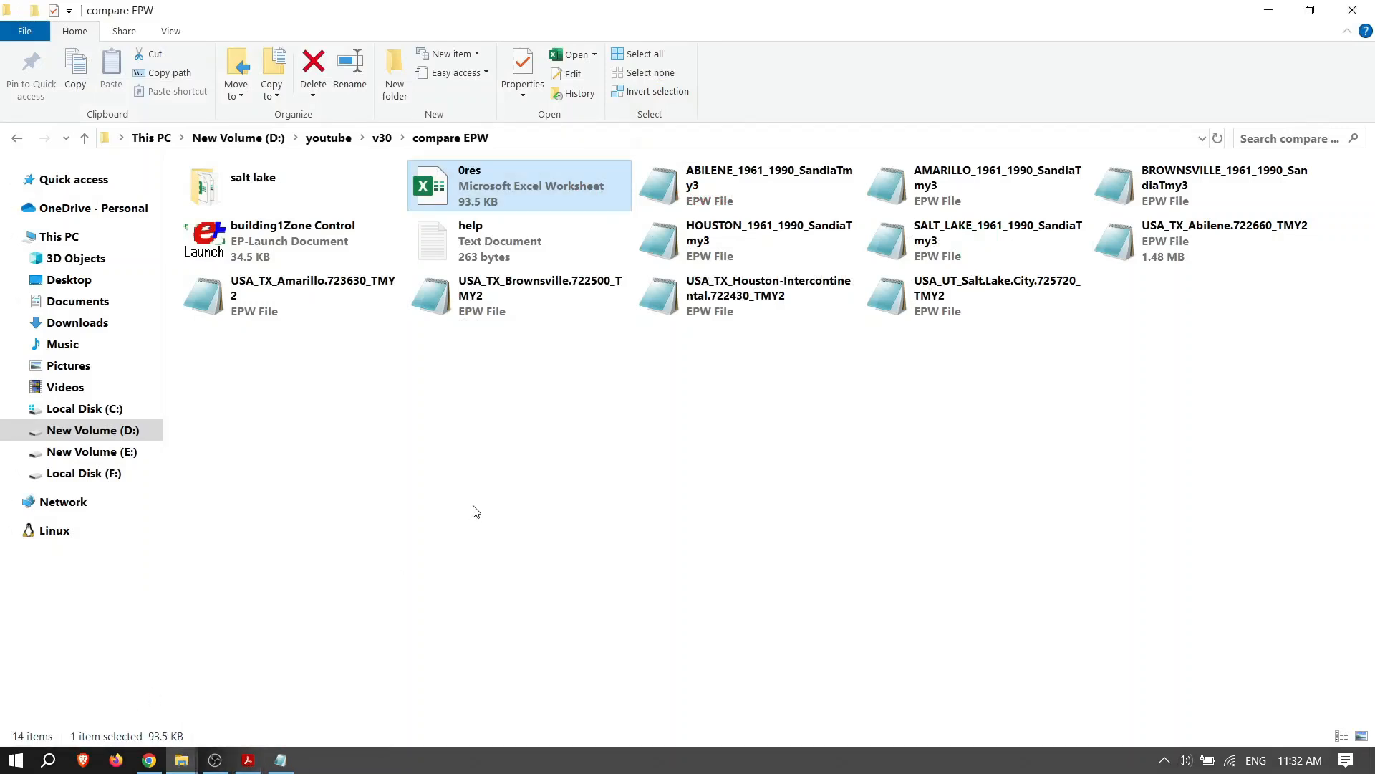
pyautogui.click(181, 760)
pyautogui.click(296, 679)
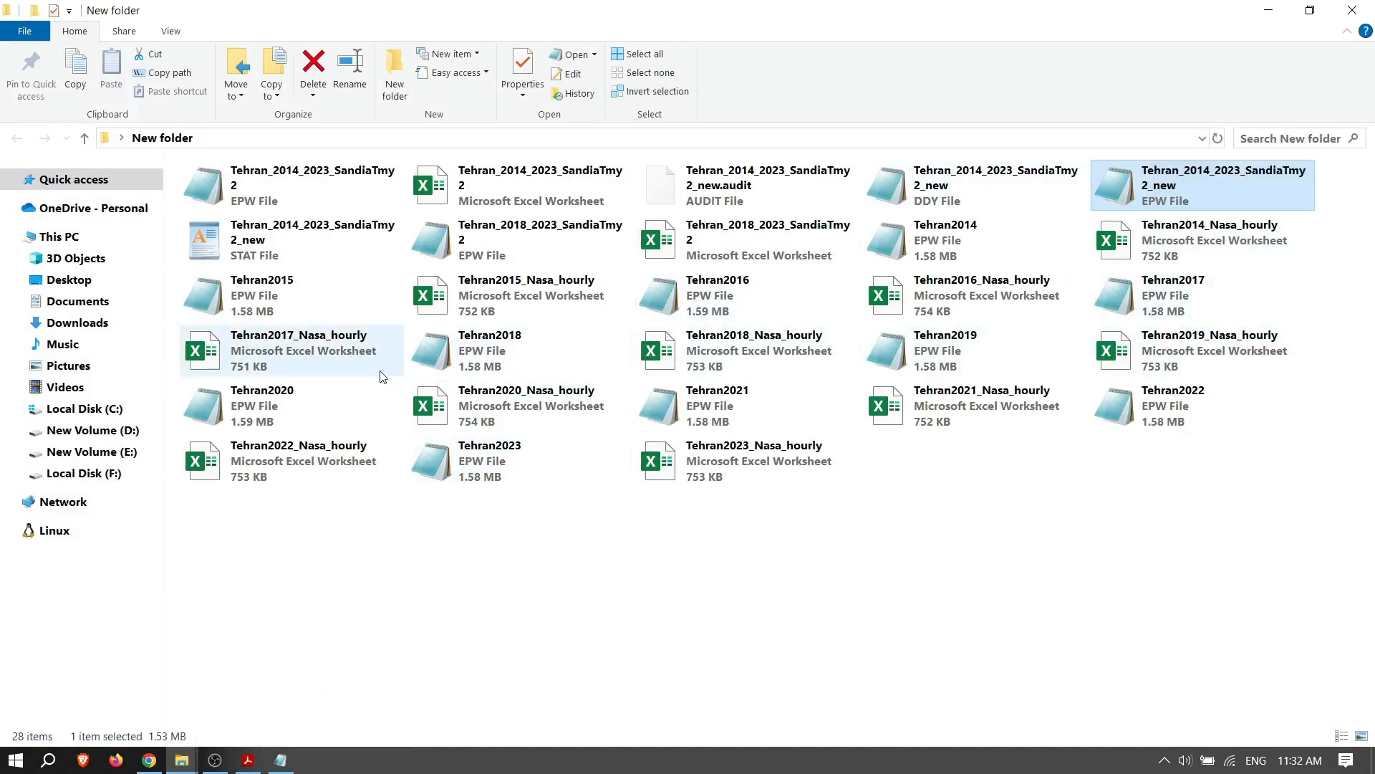
pyautogui.click(913, 228)
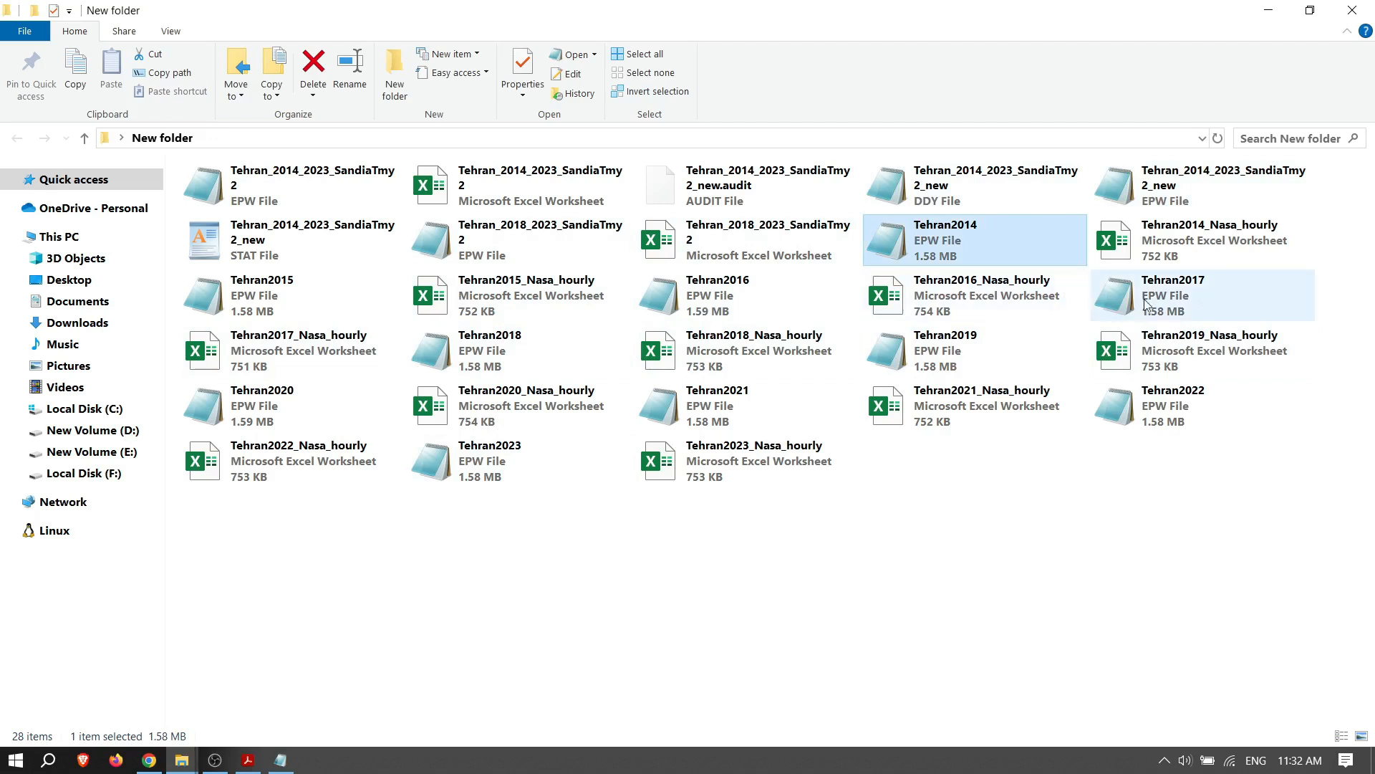
pyautogui.press('Right')
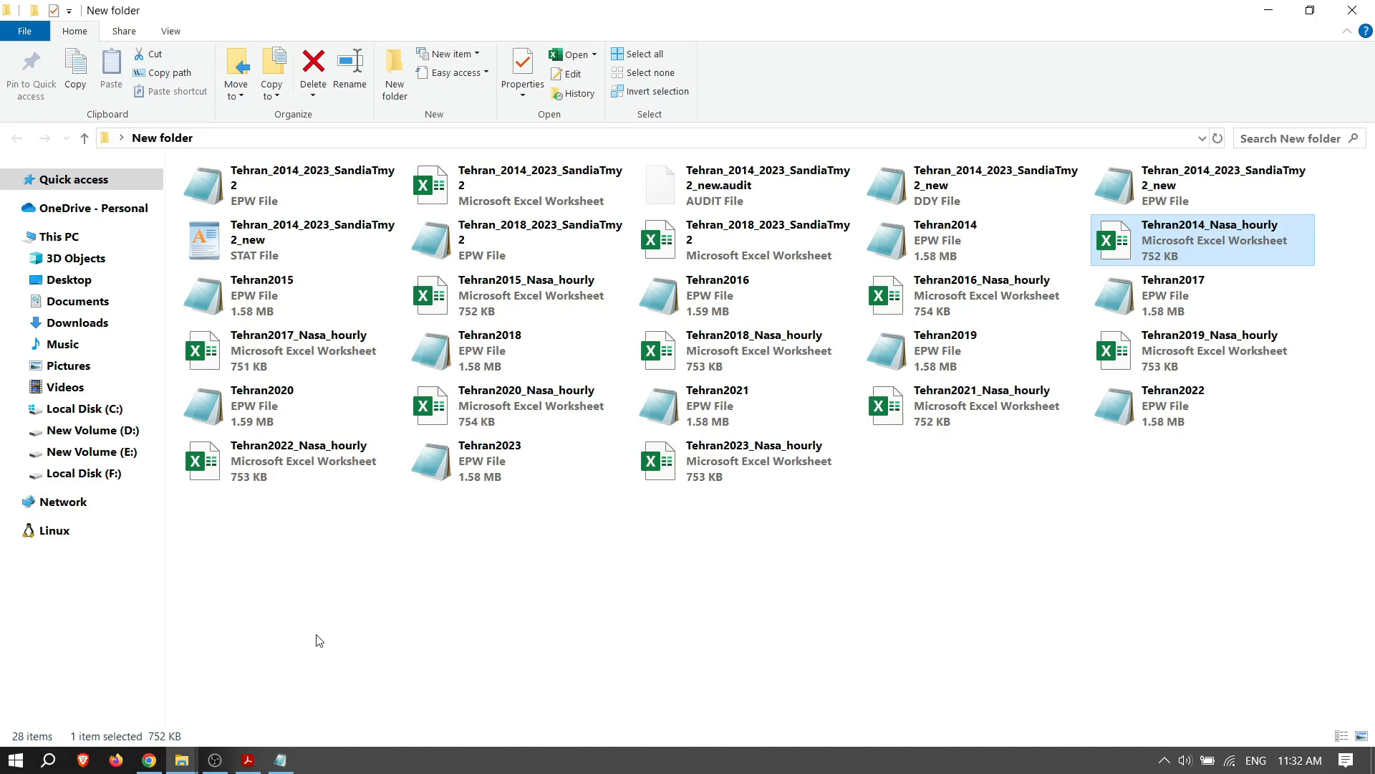
# Step: Close the help text file in Notepad and return to the txt30.pdf document in Acrobat
pyautogui.click(280, 759)
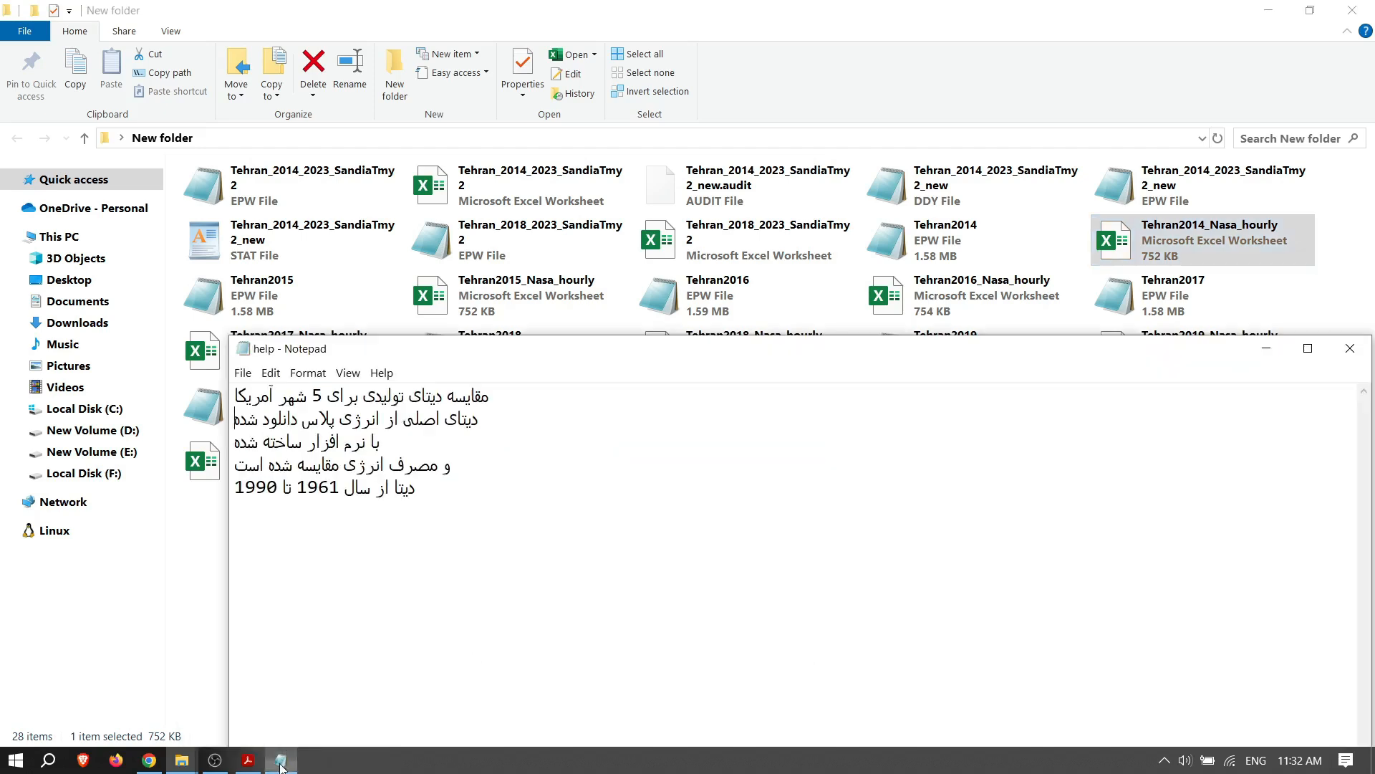
pyautogui.moveTo(1050, 352); pyautogui.dragTo(838, 355)
pyautogui.click(1139, 351)
pyautogui.click(189, 763)
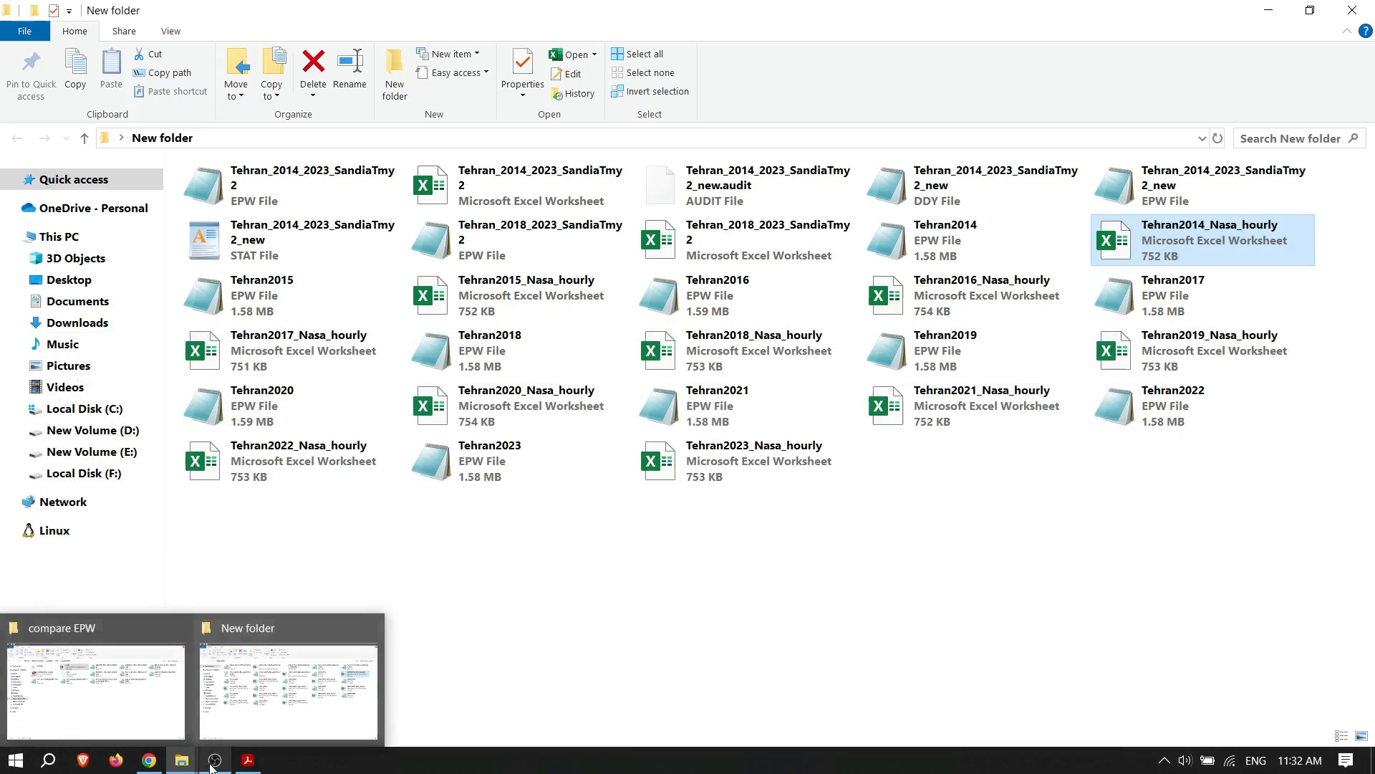
pyautogui.click(248, 759)
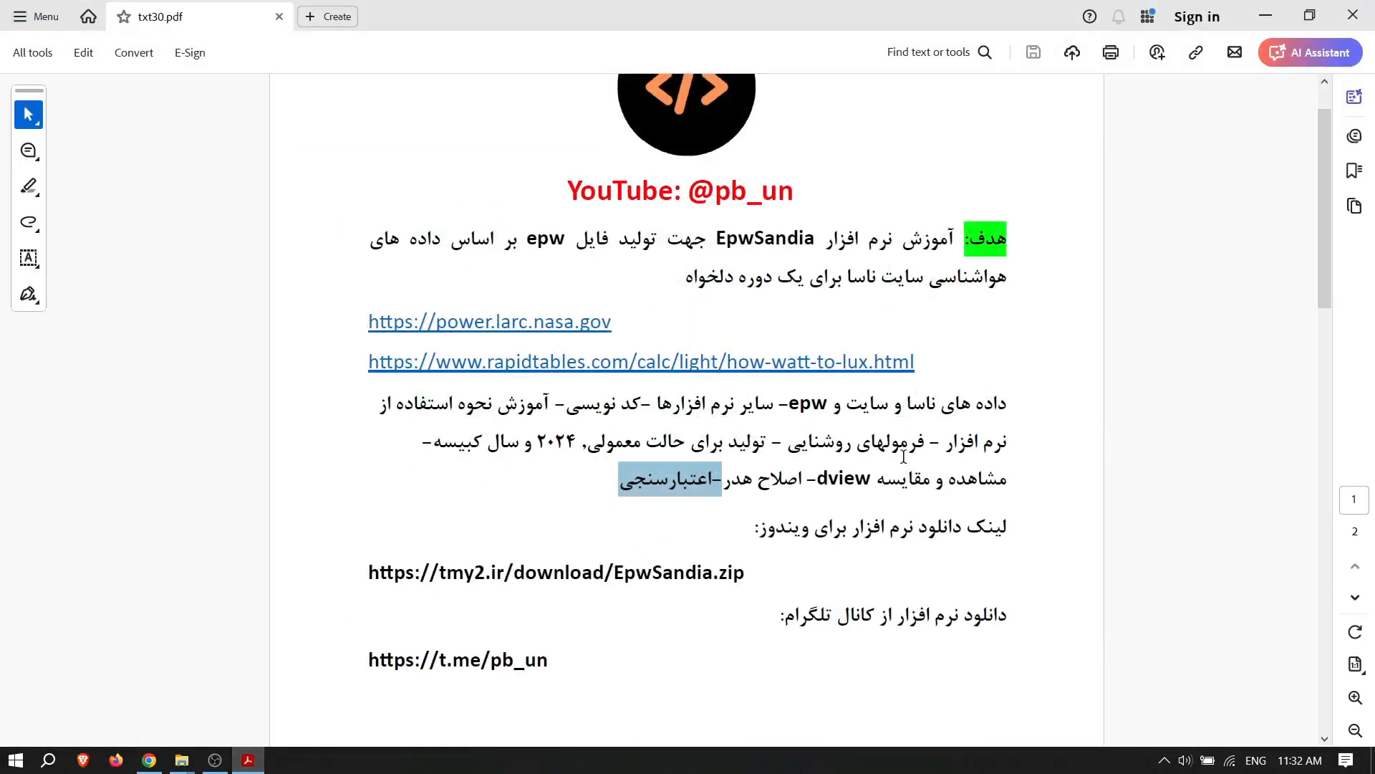
# Step: Review the EpwSandia goal statement, topic list and download links on the first page of txt30.pdf
pyautogui.scroll(1, 902, 462)
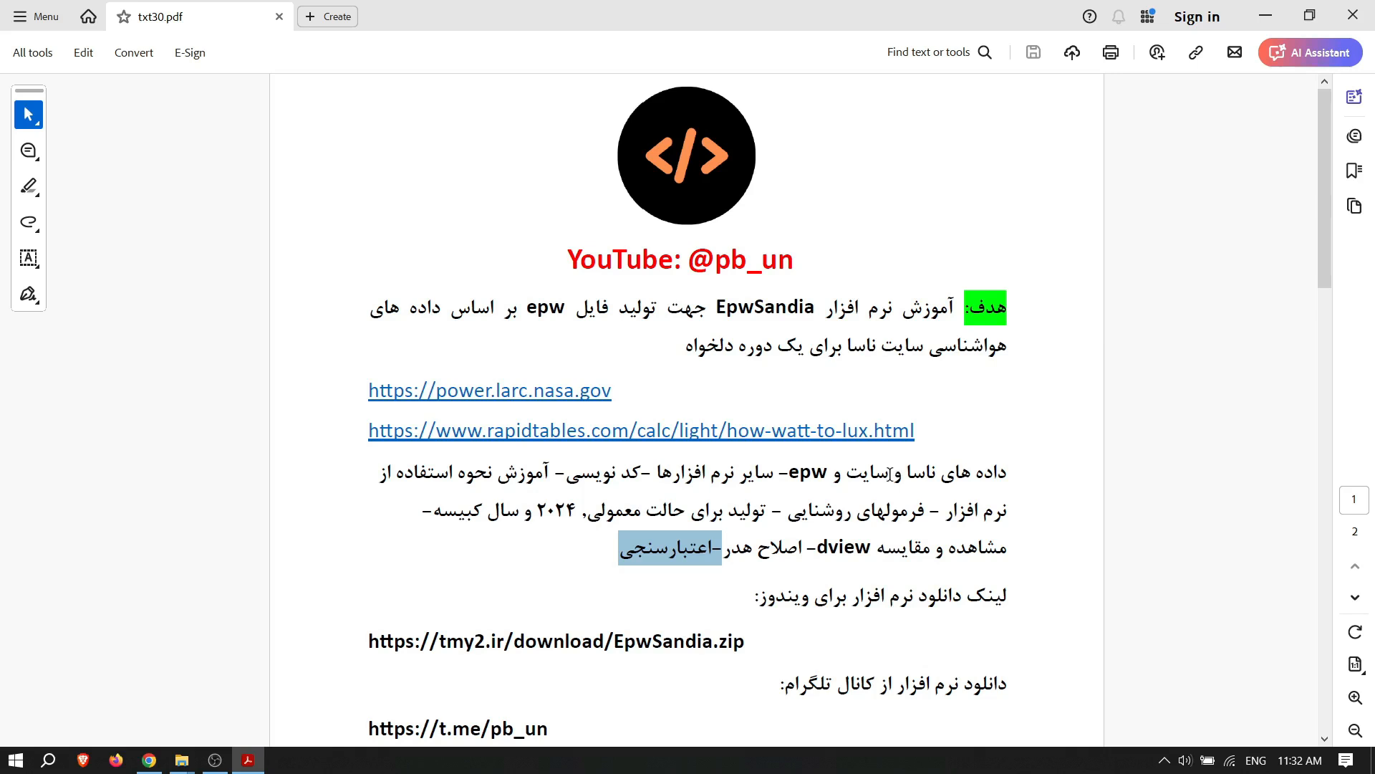
pyautogui.scroll(-1, 892, 472)
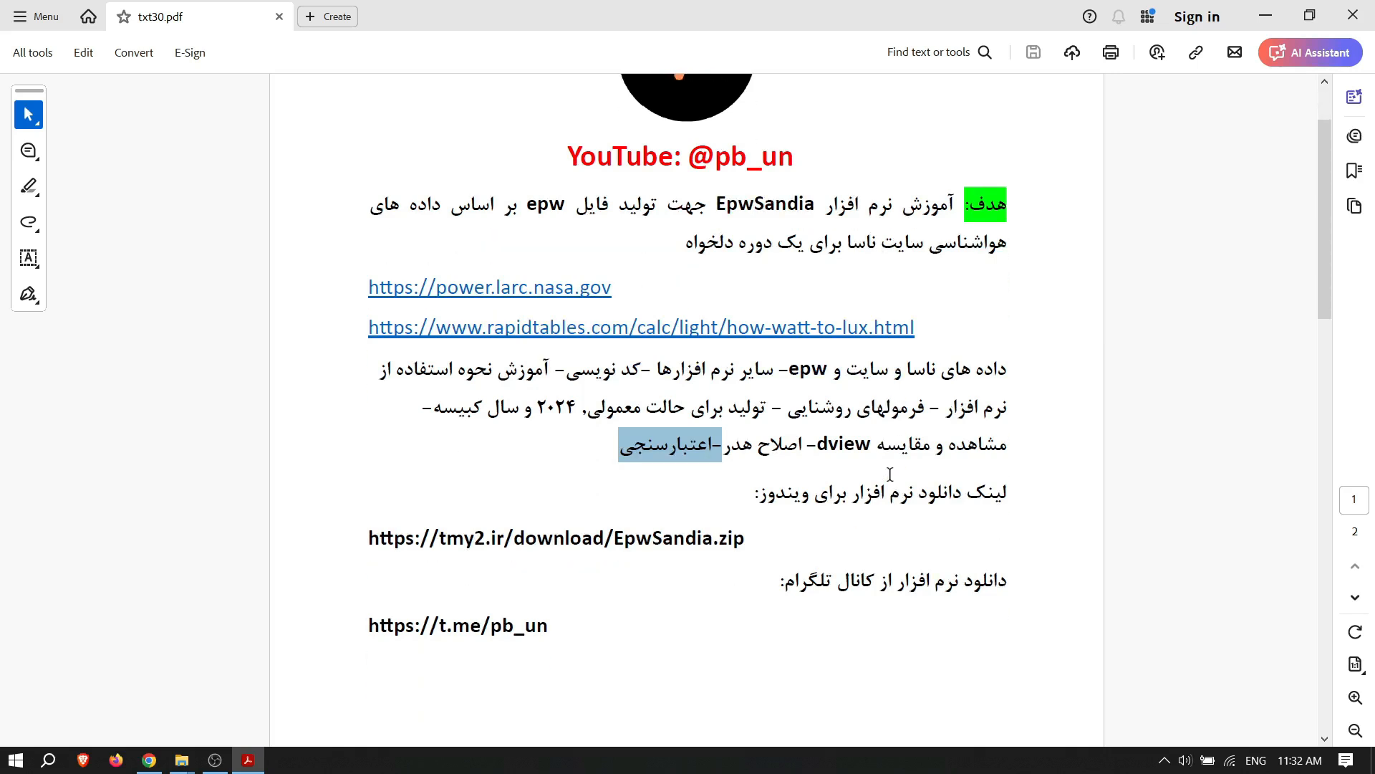
pyautogui.scroll(1, 889, 474)
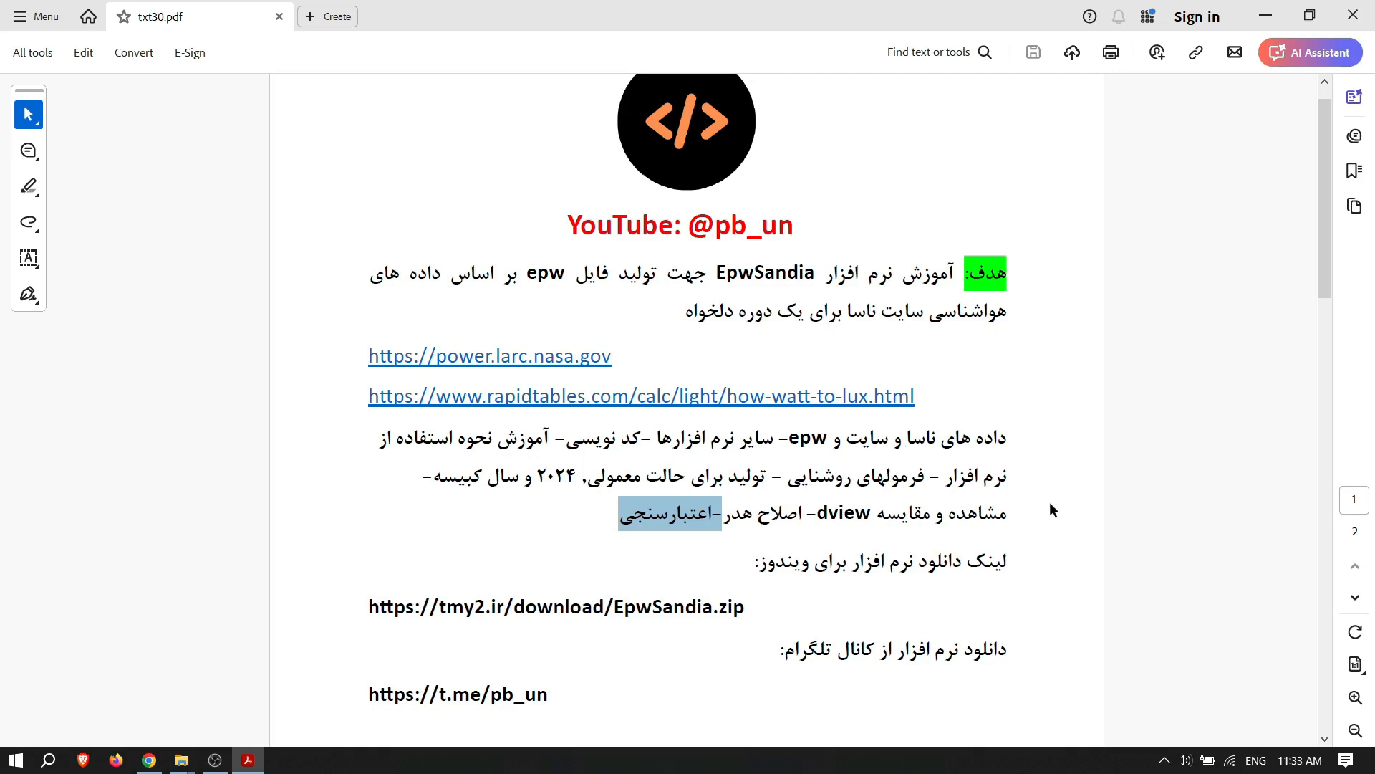
pyautogui.click(865, 512)
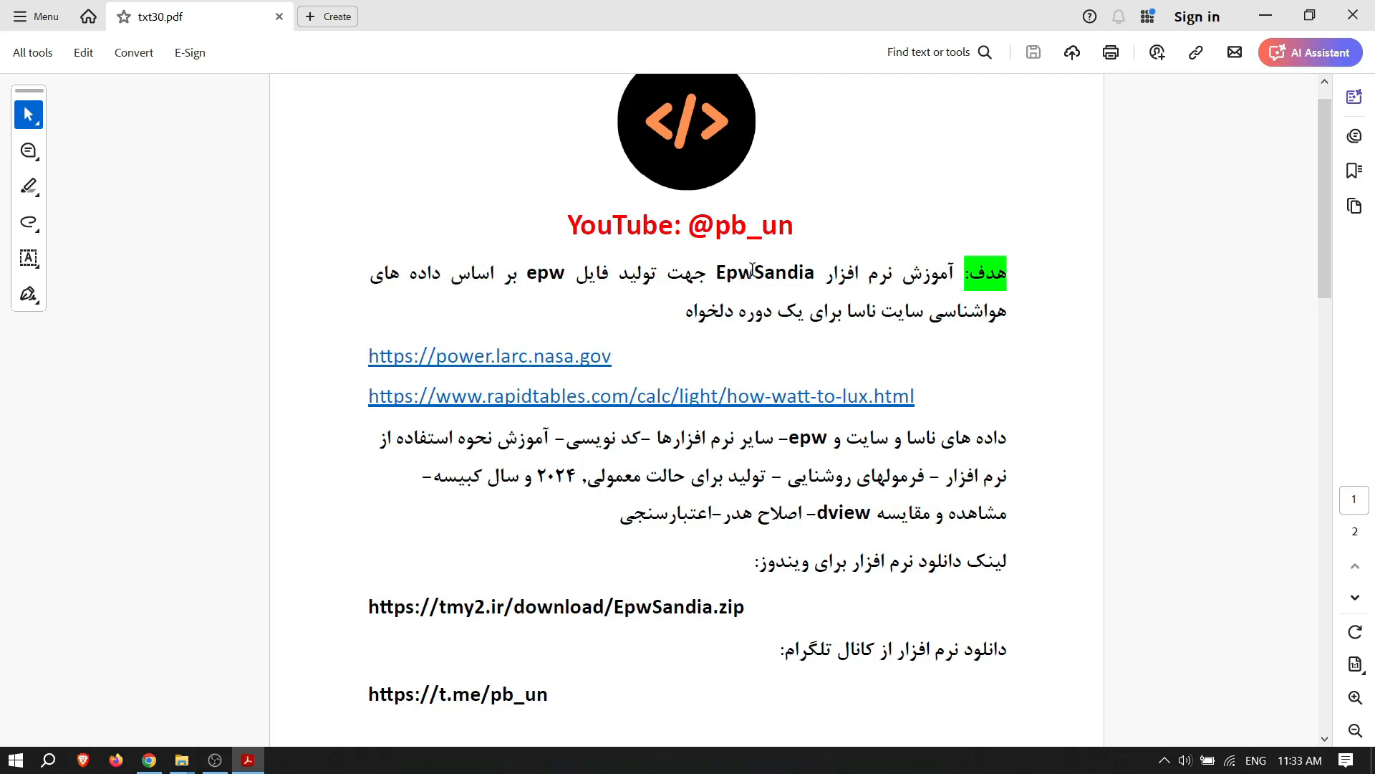
pyautogui.moveTo(753, 269); pyautogui.dragTo(790, 282)
pyautogui.doubleClick(752, 272)
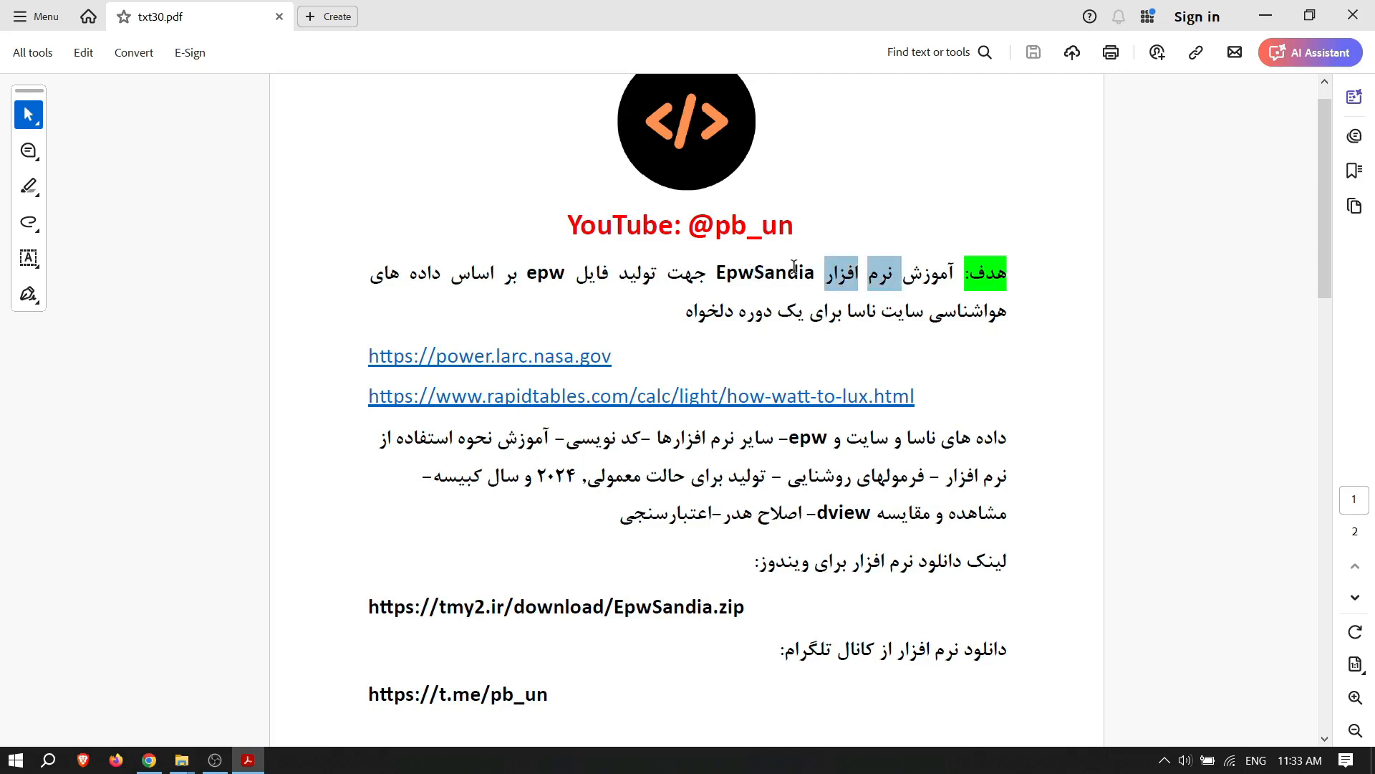
pyautogui.click(696, 326)
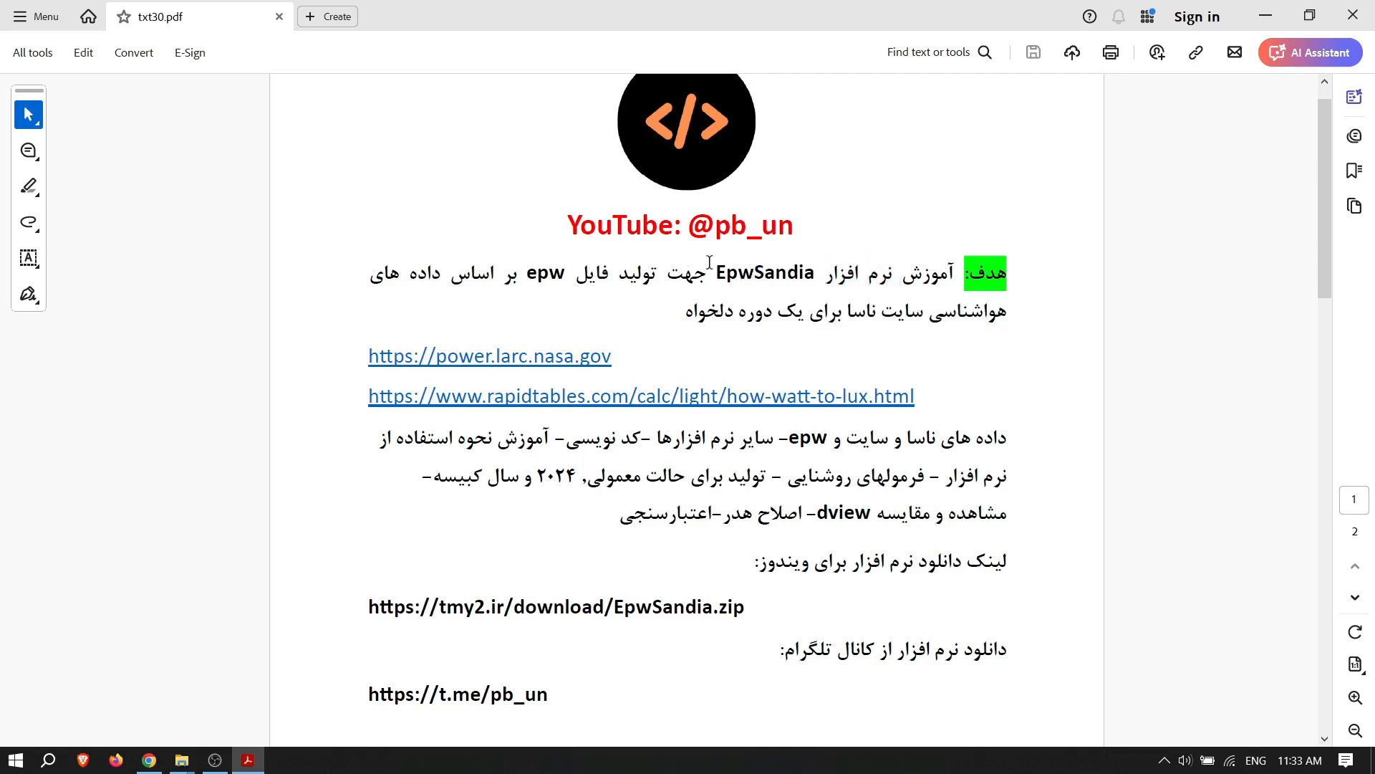